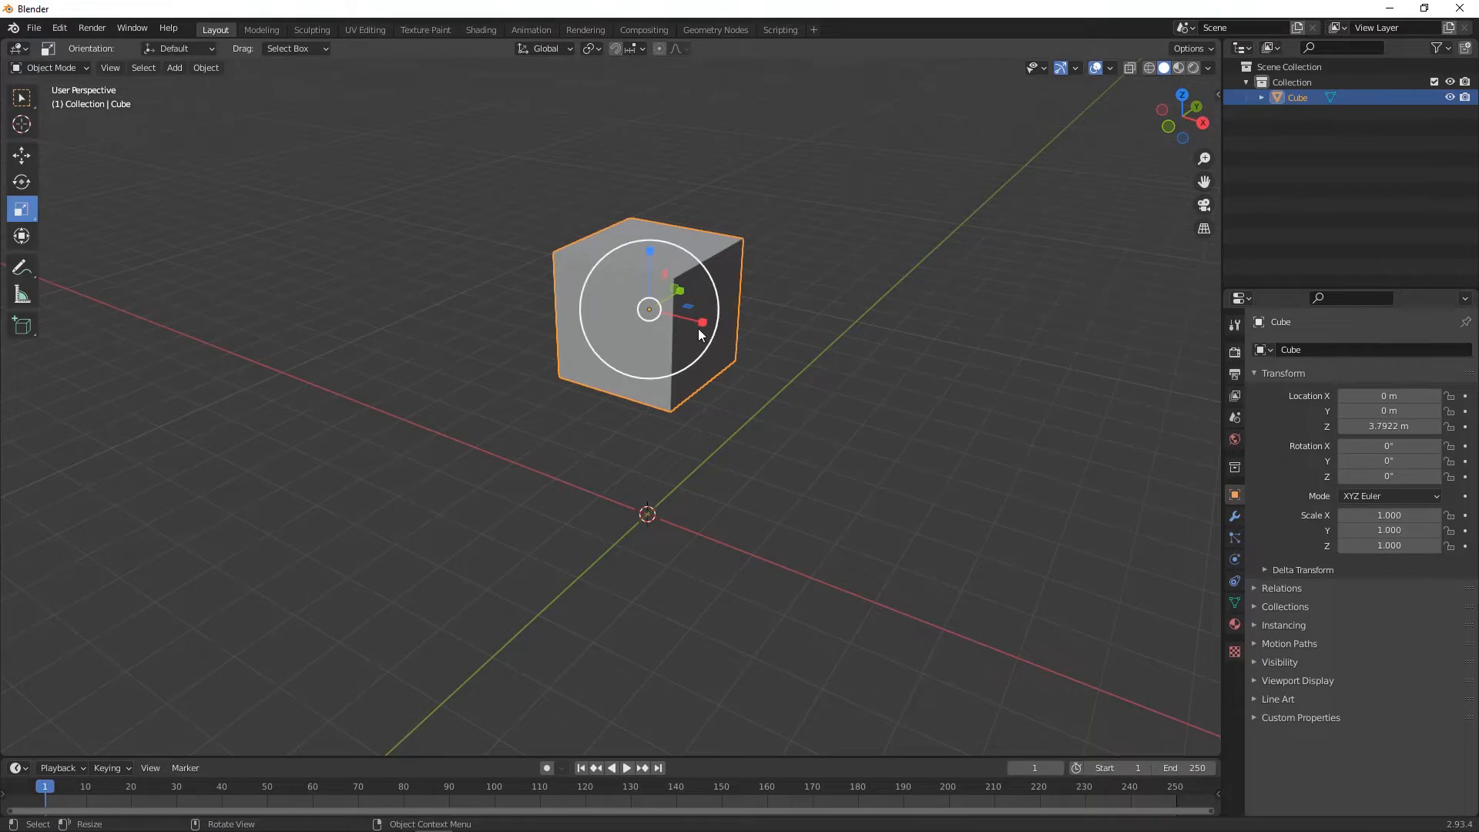
- Stretch the cube along the X axis to a scale of about 1.855
{"action": "left_click_drag", "start_coordinate": [701, 322], "coordinate": [746, 345]}
{"action": "middle_click_drag", "start_coordinate": [745, 345], "coordinate": [693, 400]}
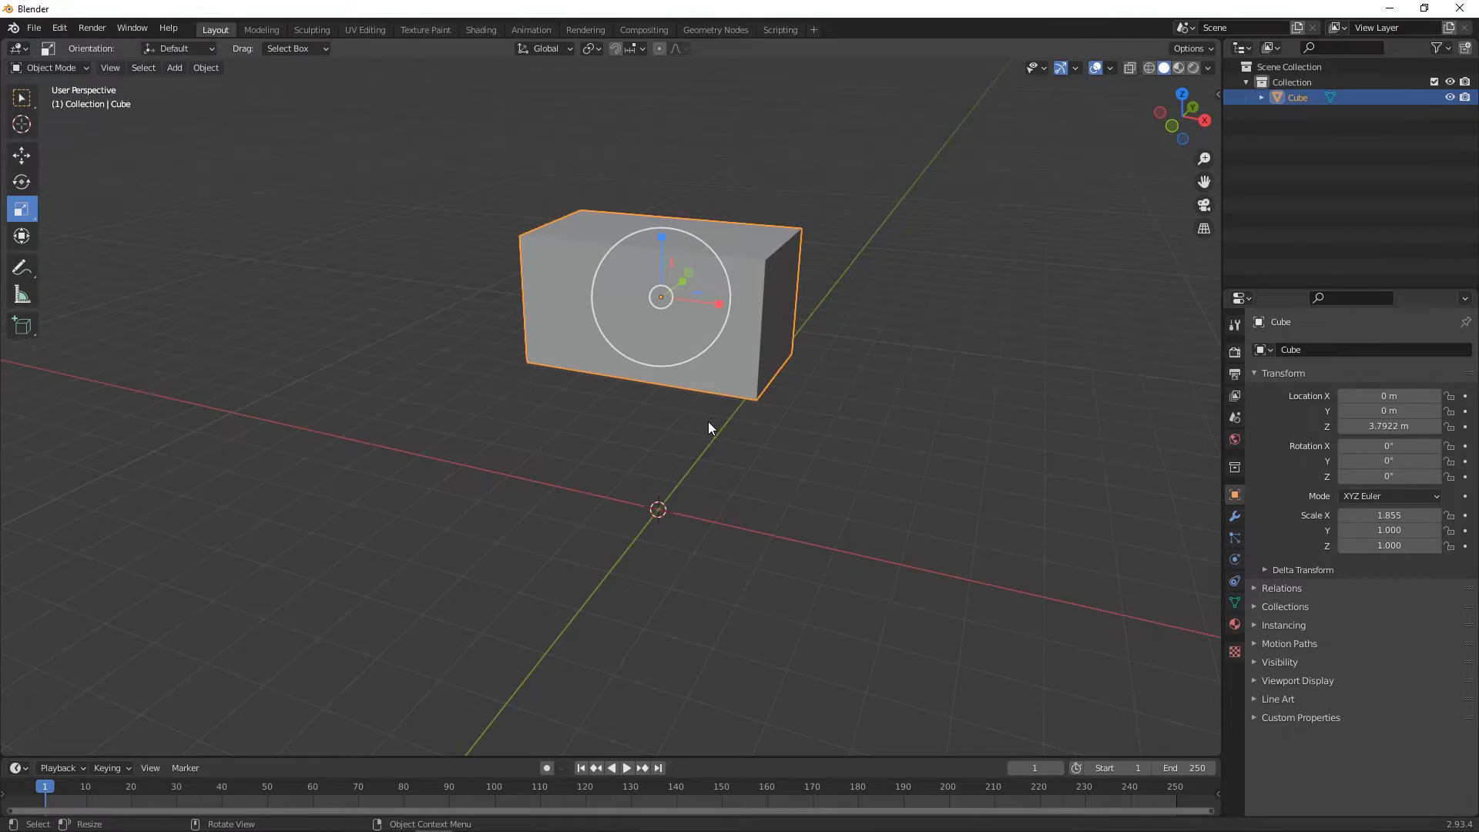
{"action": "middle_click_drag", "start_coordinate": [708, 422], "coordinate": [758, 381]}
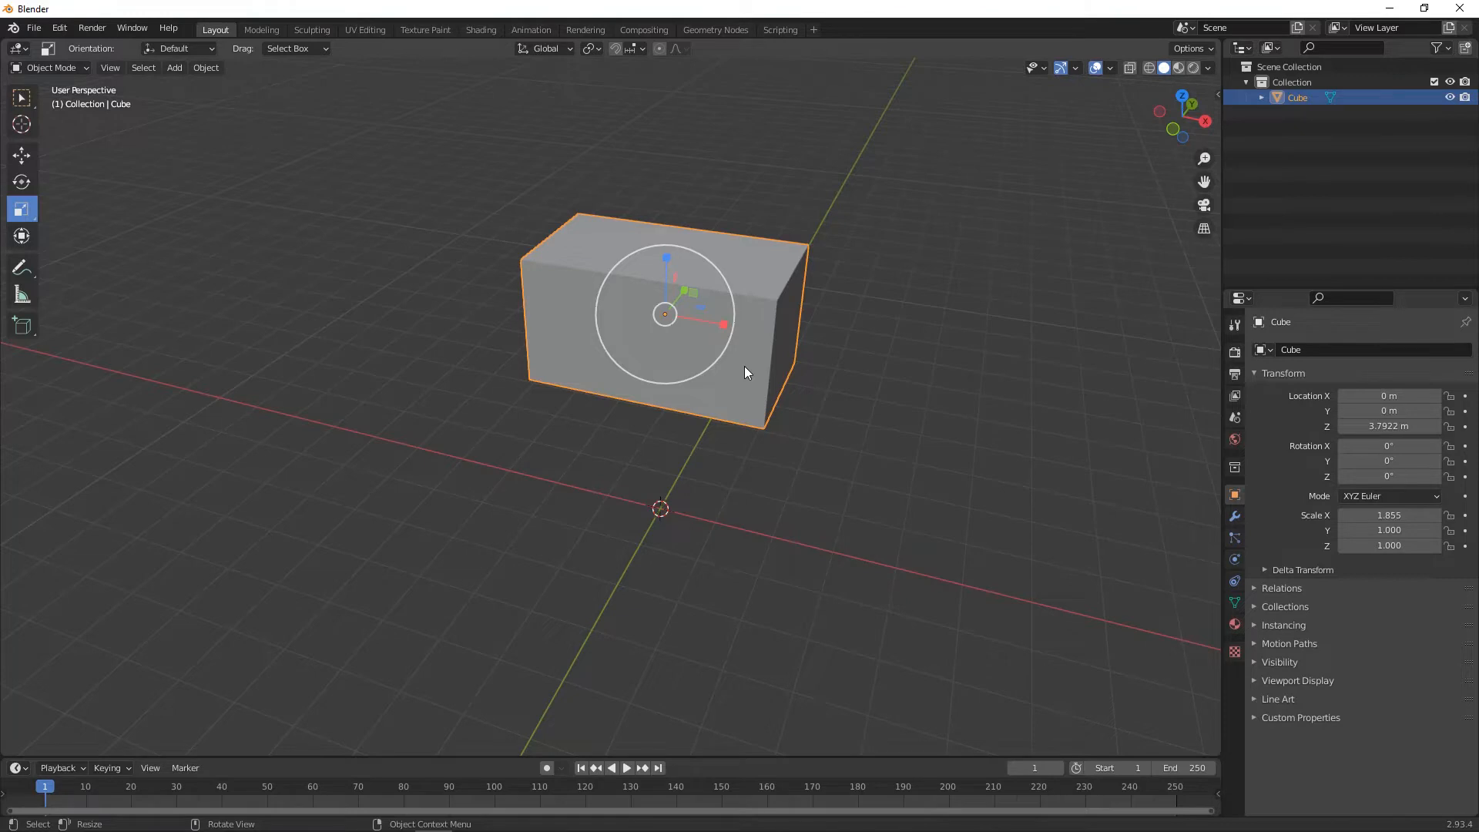
- Enter Edit Mode on the stretched cube and try vertex, edge and face selection, ending in edge selection with nothing selected
{"action": "key", "text": "Tab"}
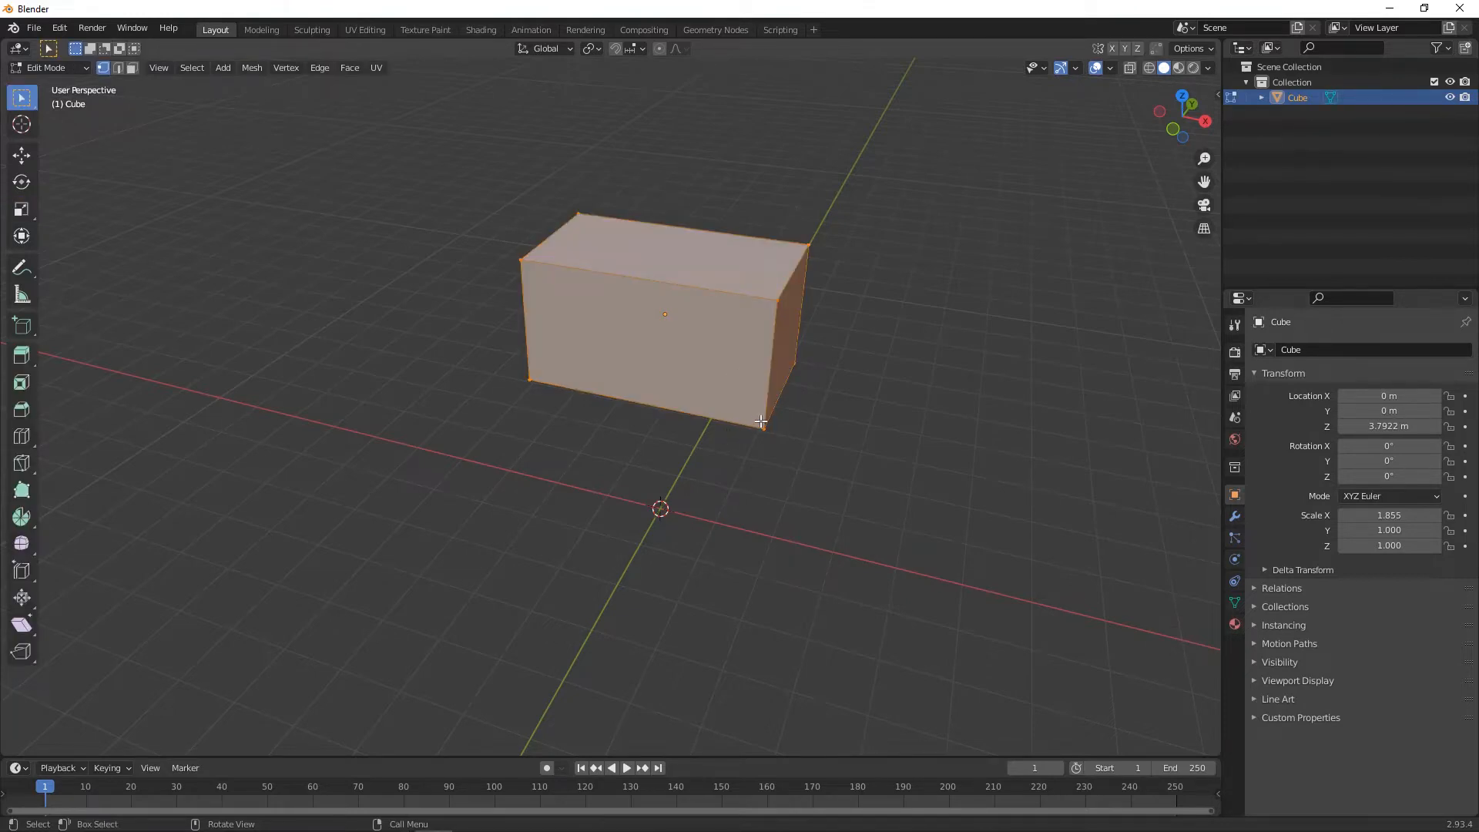
{"action": "left_click", "coordinate": [785, 408]}
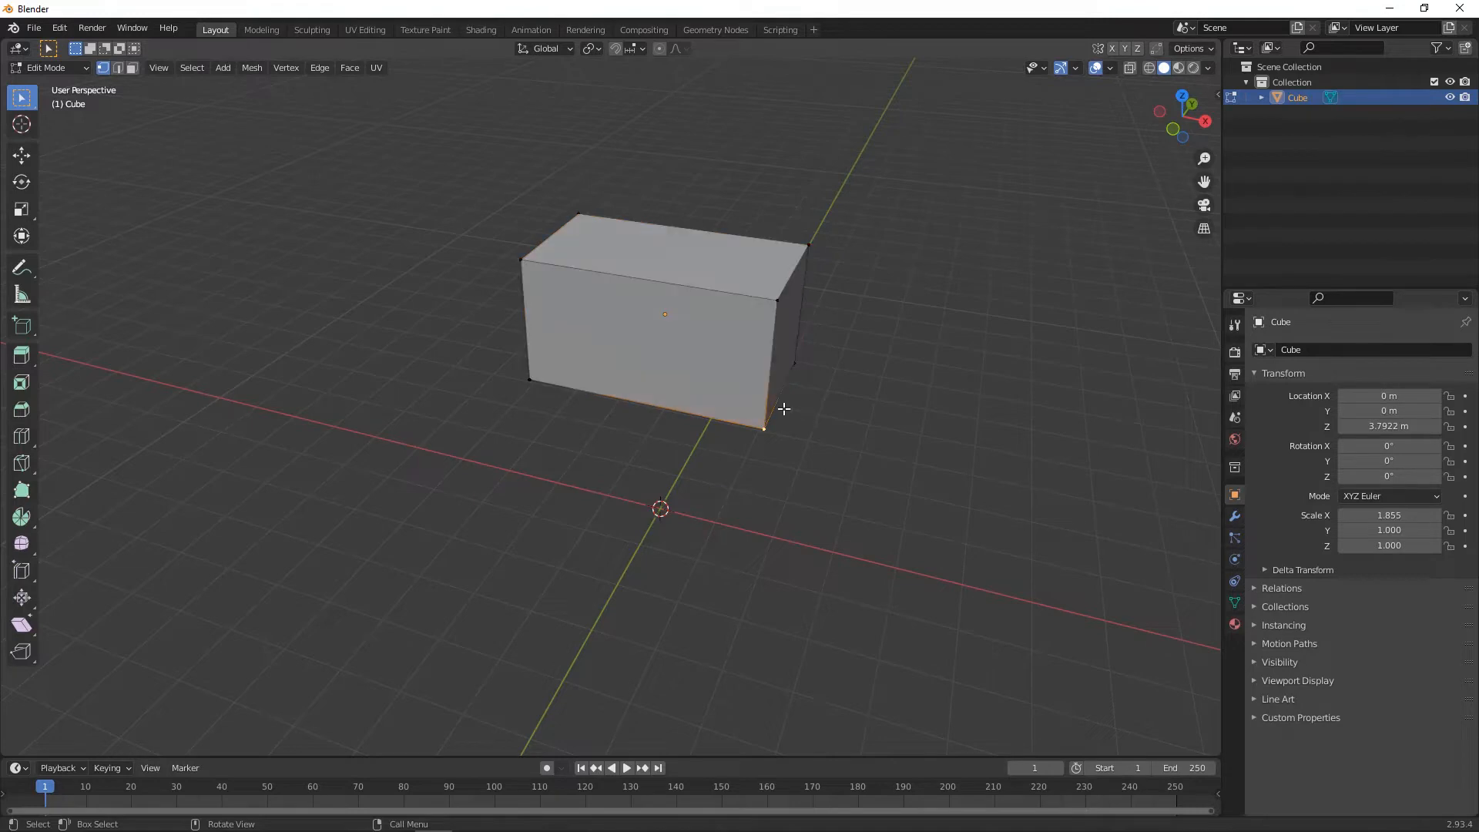
{"action": "key", "text": "2"}
{"action": "left_click", "coordinate": [729, 291]}
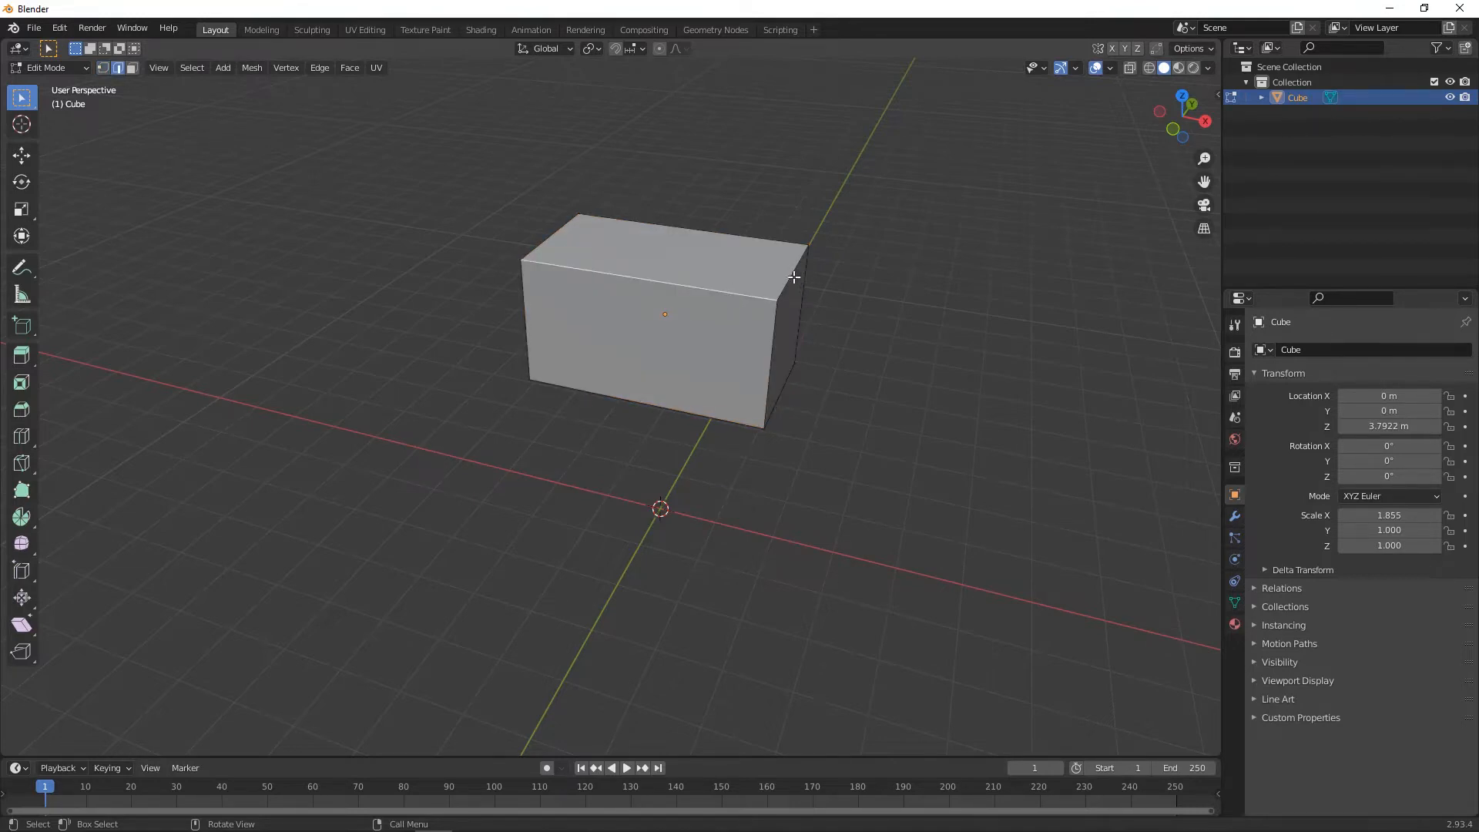
{"action": "key", "text": "3"}
{"action": "left_click", "coordinate": [693, 358]}
{"action": "left_click", "coordinate": [706, 266]}
{"action": "left_click", "coordinate": [790, 321]}
{"action": "left_click", "coordinate": [736, 349]}
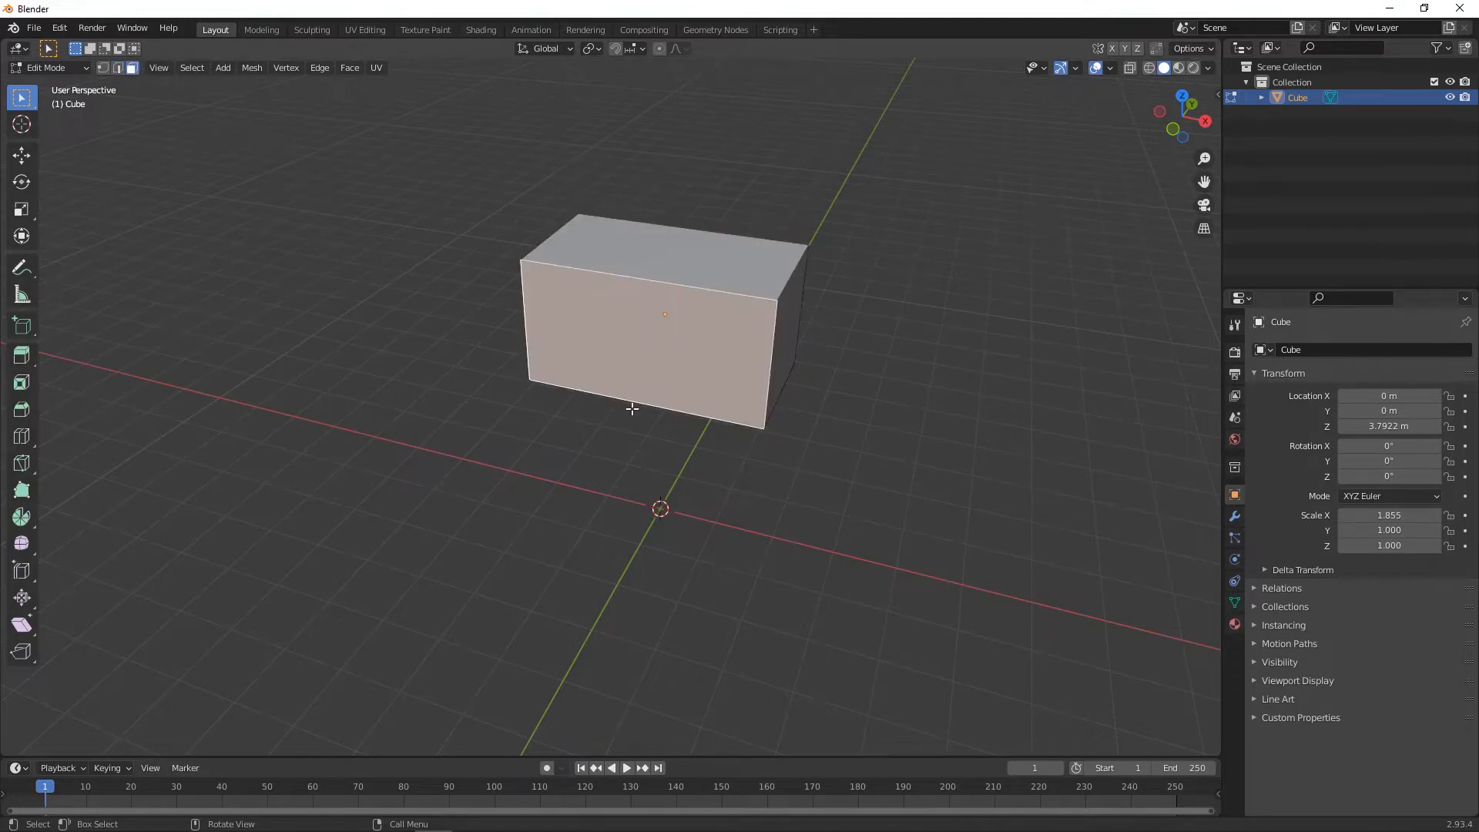
{"action": "key", "text": "2"}
{"action": "middle_click_drag", "start_coordinate": [620, 435], "coordinate": [700, 442]}
{"action": "left_click", "coordinate": [921, 439]}
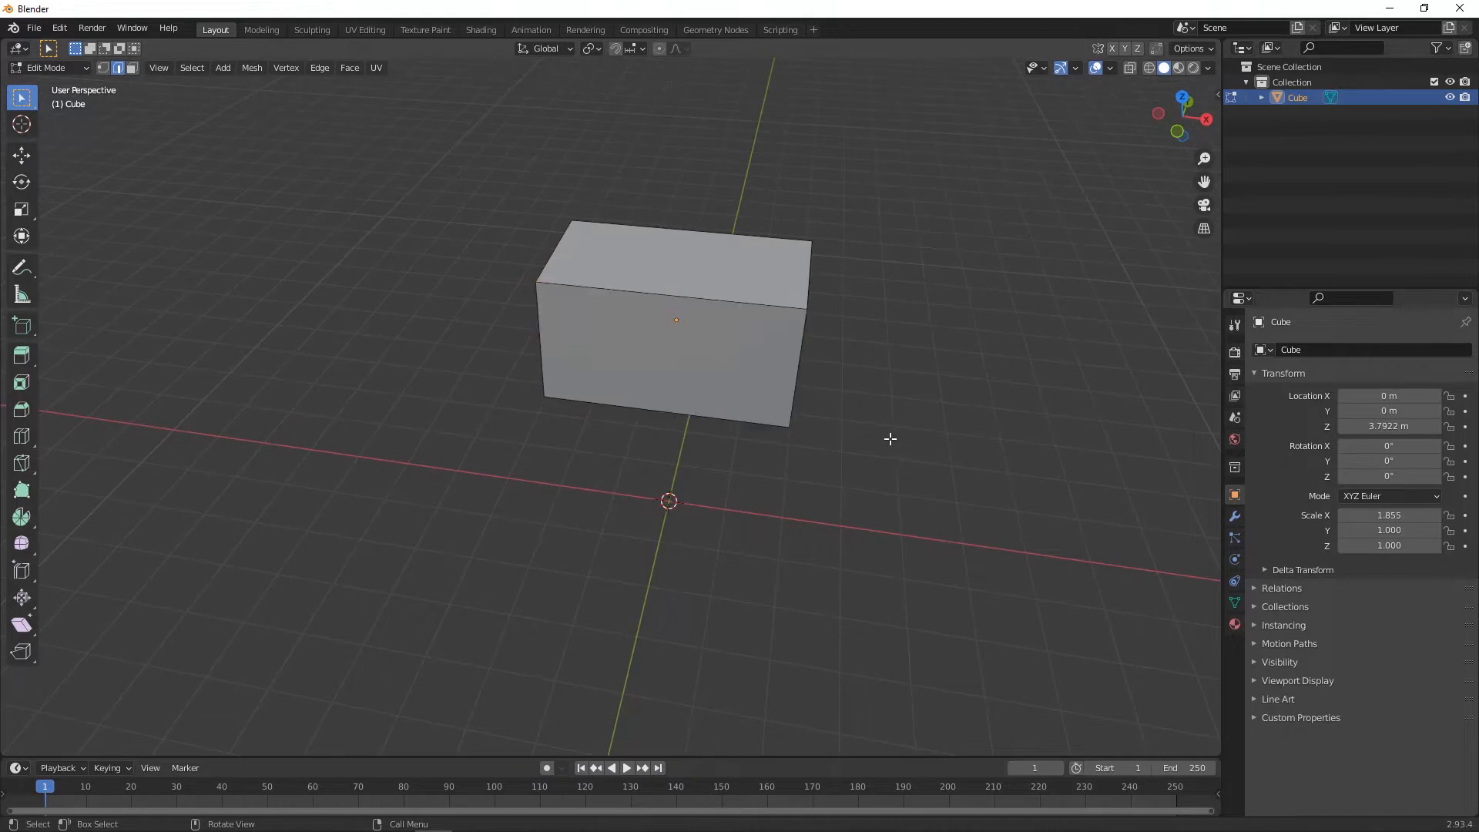
- Add a centred vertical loop cut that divides the box into two equal halves along its length, and clear the selection
{"action": "middle_click_drag", "start_coordinate": [728, 364], "coordinate": [681, 355]}
{"action": "key", "text": "ctrl+r"}
{"action": "left_click", "coordinate": [657, 300]}
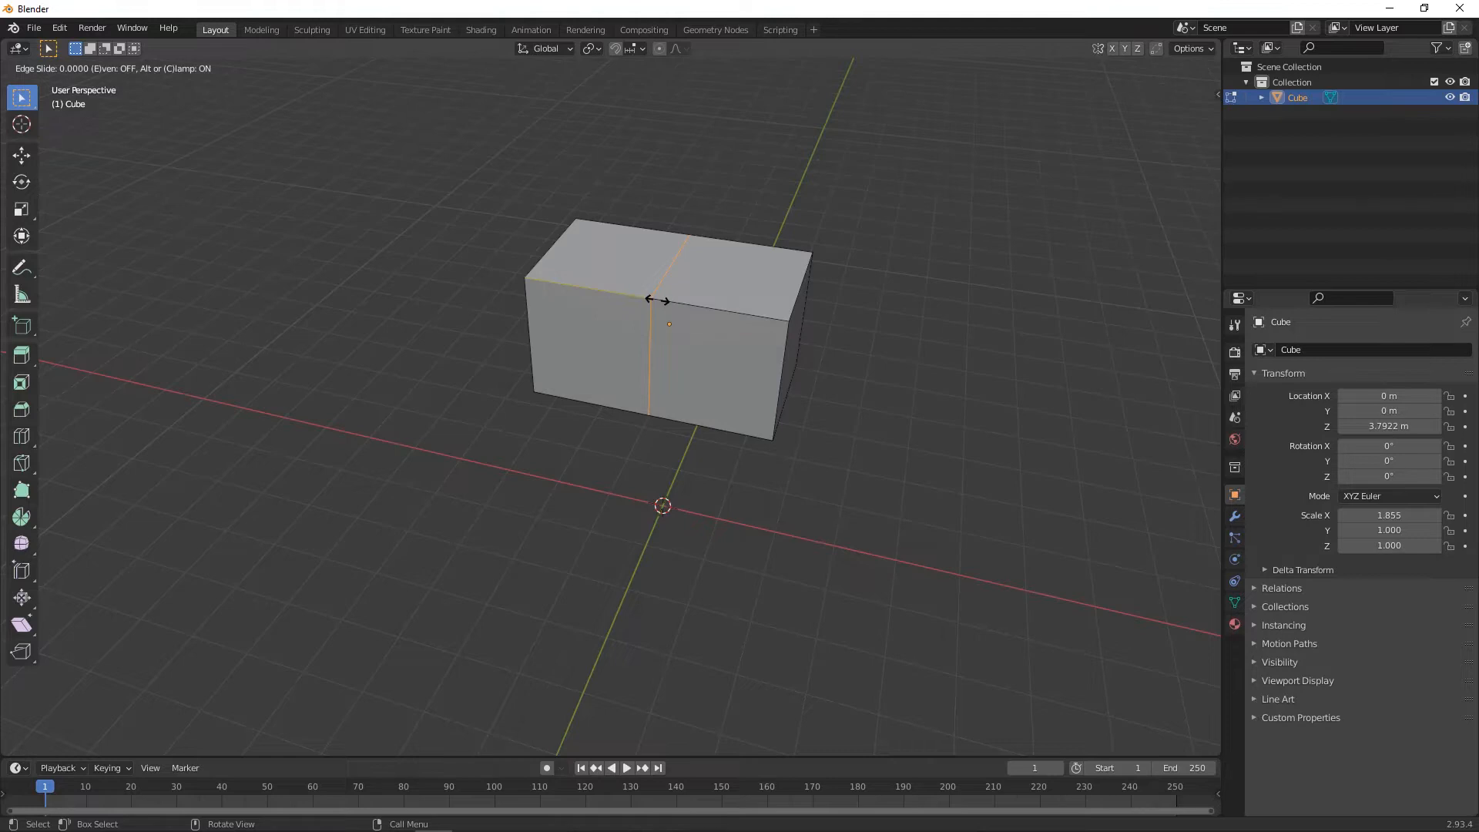
{"action": "right_click", "coordinate": [657, 300]}
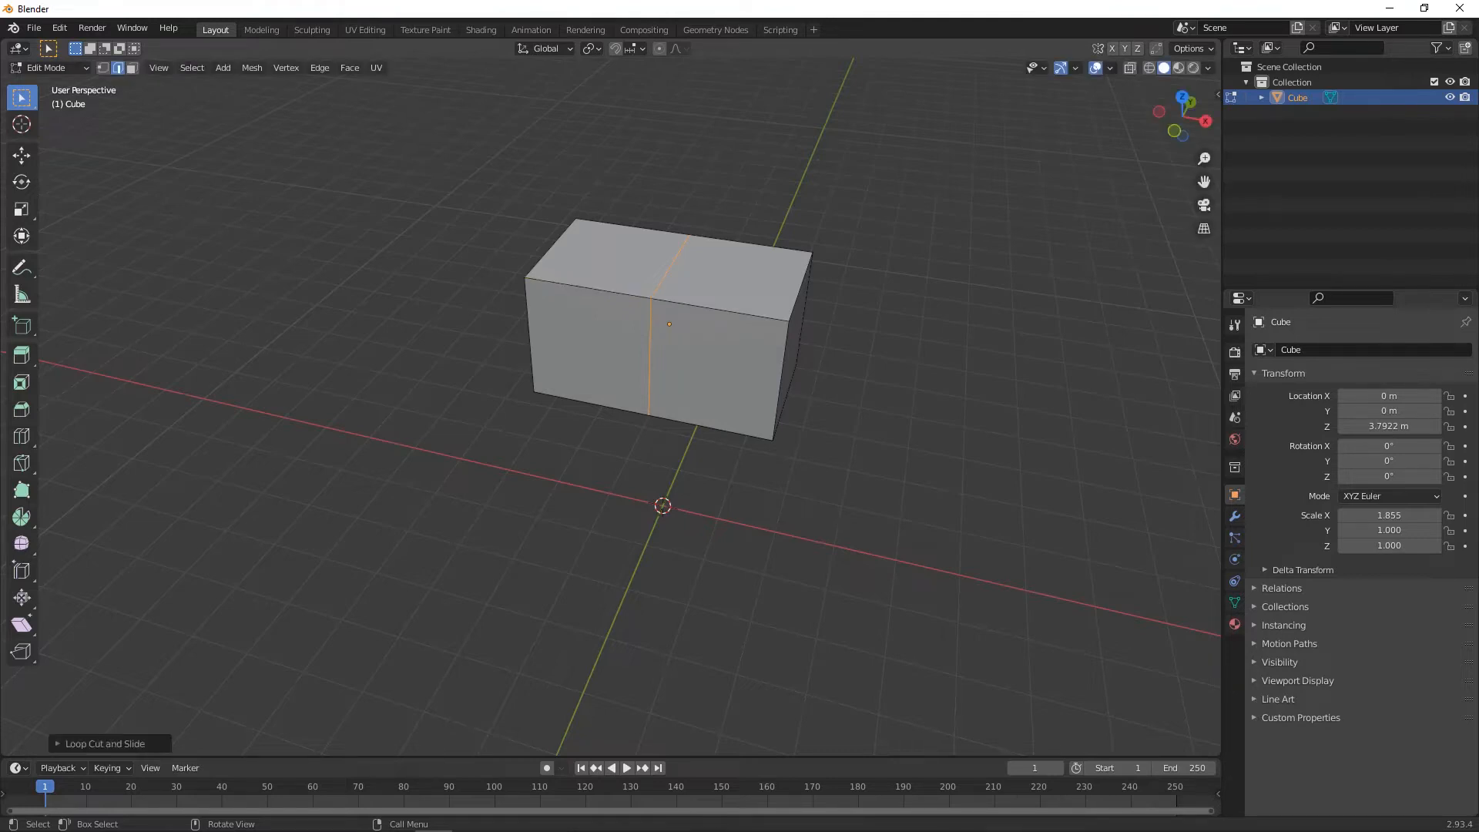
{"action": "middle_click_drag", "start_coordinate": [610, 485], "coordinate": [689, 460]}
{"action": "left_click", "coordinate": [604, 413]}
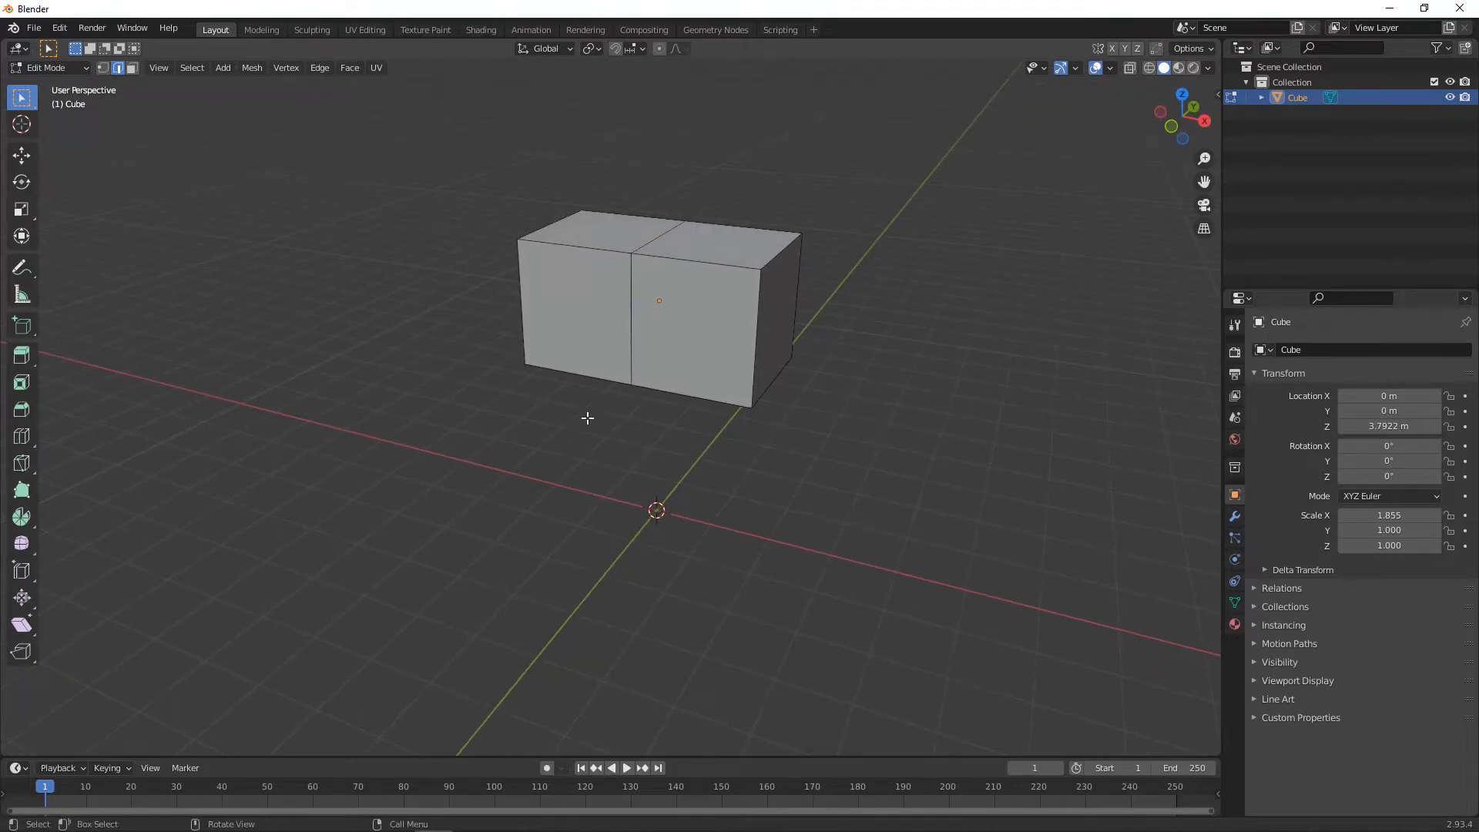
- Extrude the two front faces in place and scale the new faces to about 0.87 to form a border
{"action": "key", "text": "3"}
{"action": "left_click", "coordinate": [675, 350]}
{"action": "left_click", "coordinate": [585, 347], "text": "shift"}
{"action": "middle_click_drag", "start_coordinate": [630, 419], "coordinate": [829, 383]}
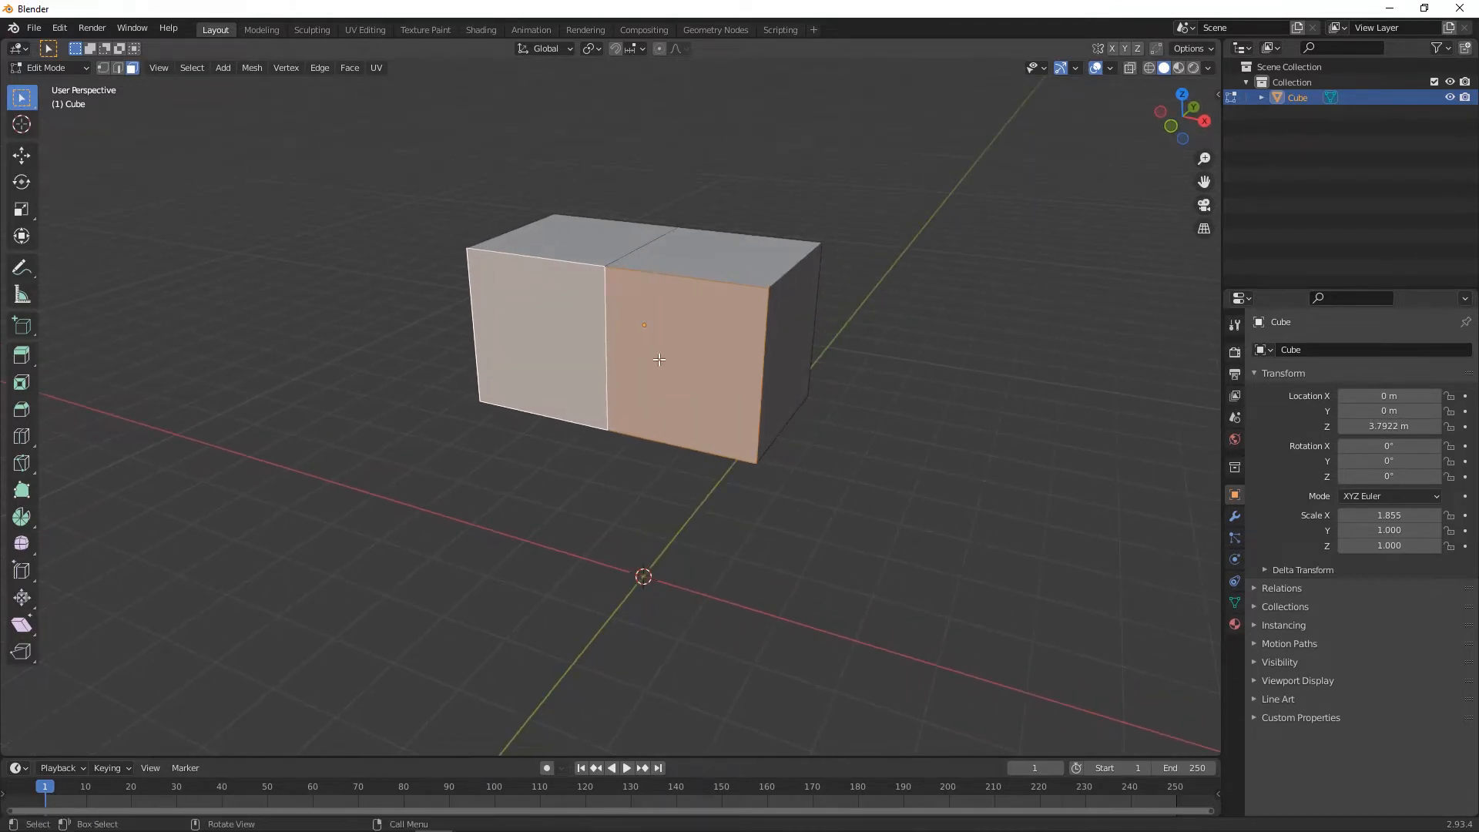
{"action": "key", "text": "s"}
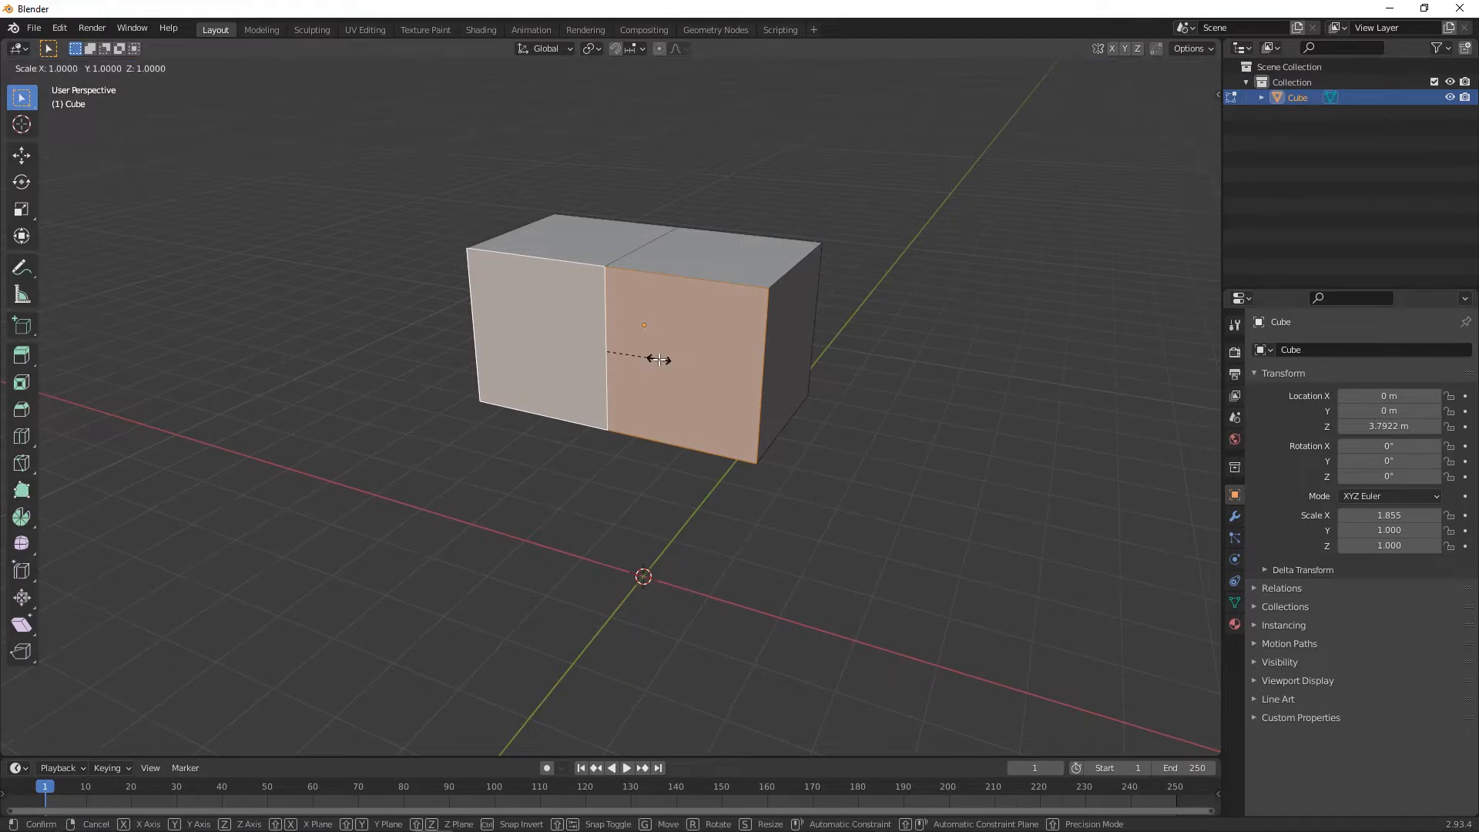
{"action": "left_click", "coordinate": [658, 359]}
{"action": "key", "text": "e"}
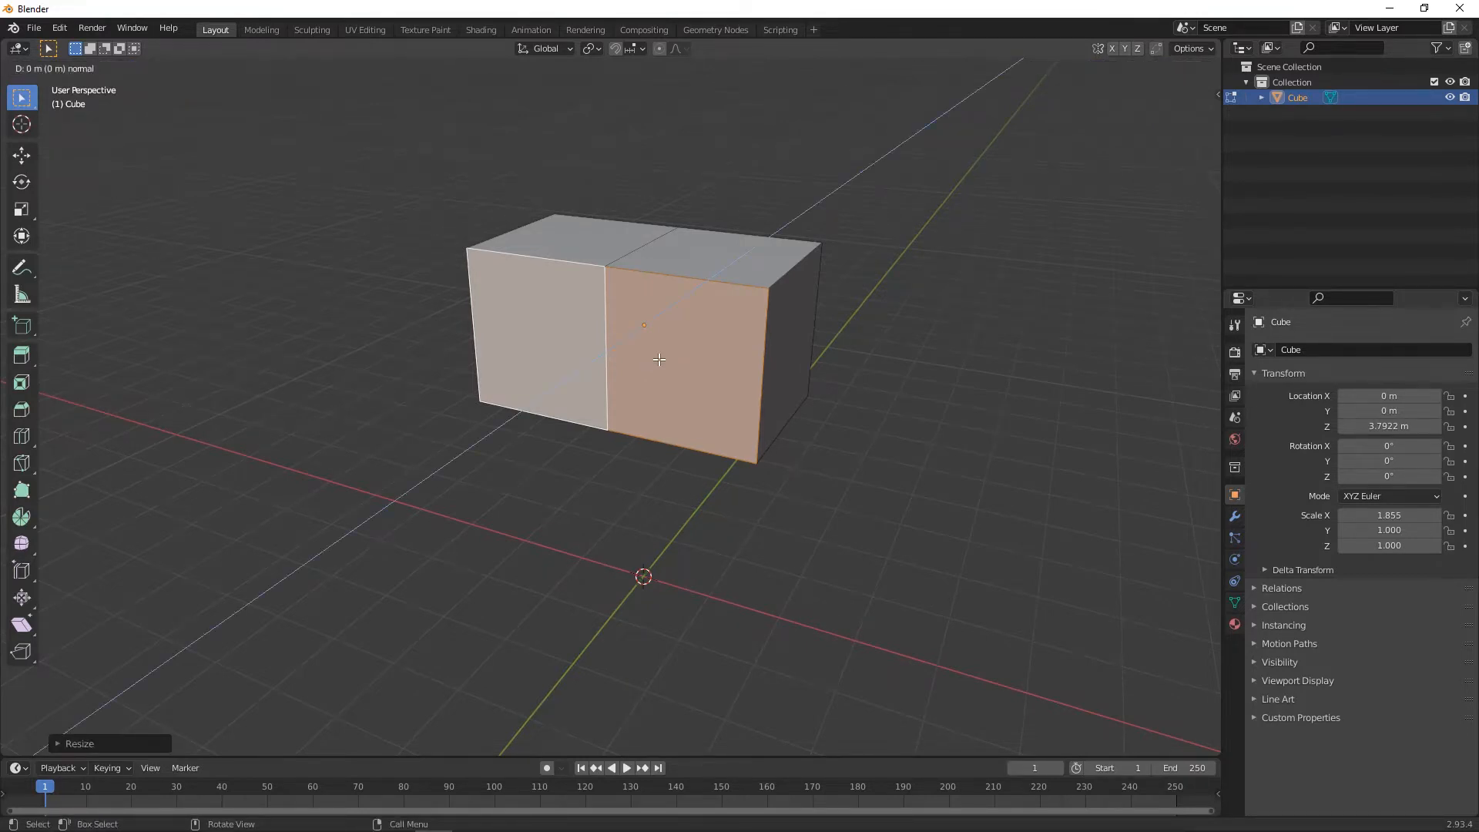
{"action": "key", "text": "s"}
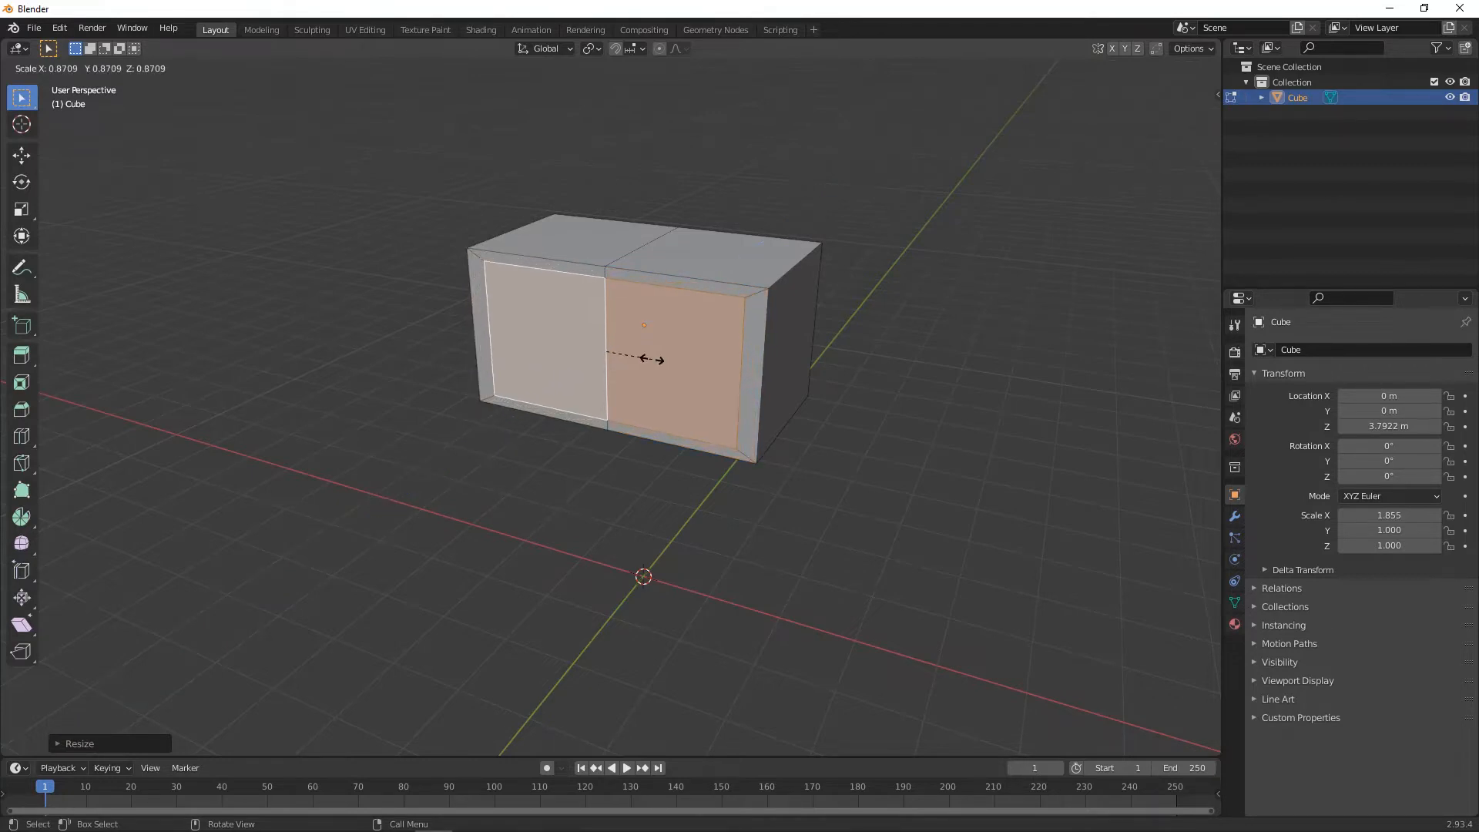
{"action": "left_click", "coordinate": [649, 359]}
{"action": "middle_click_drag", "start_coordinate": [589, 417], "coordinate": [637, 424]}
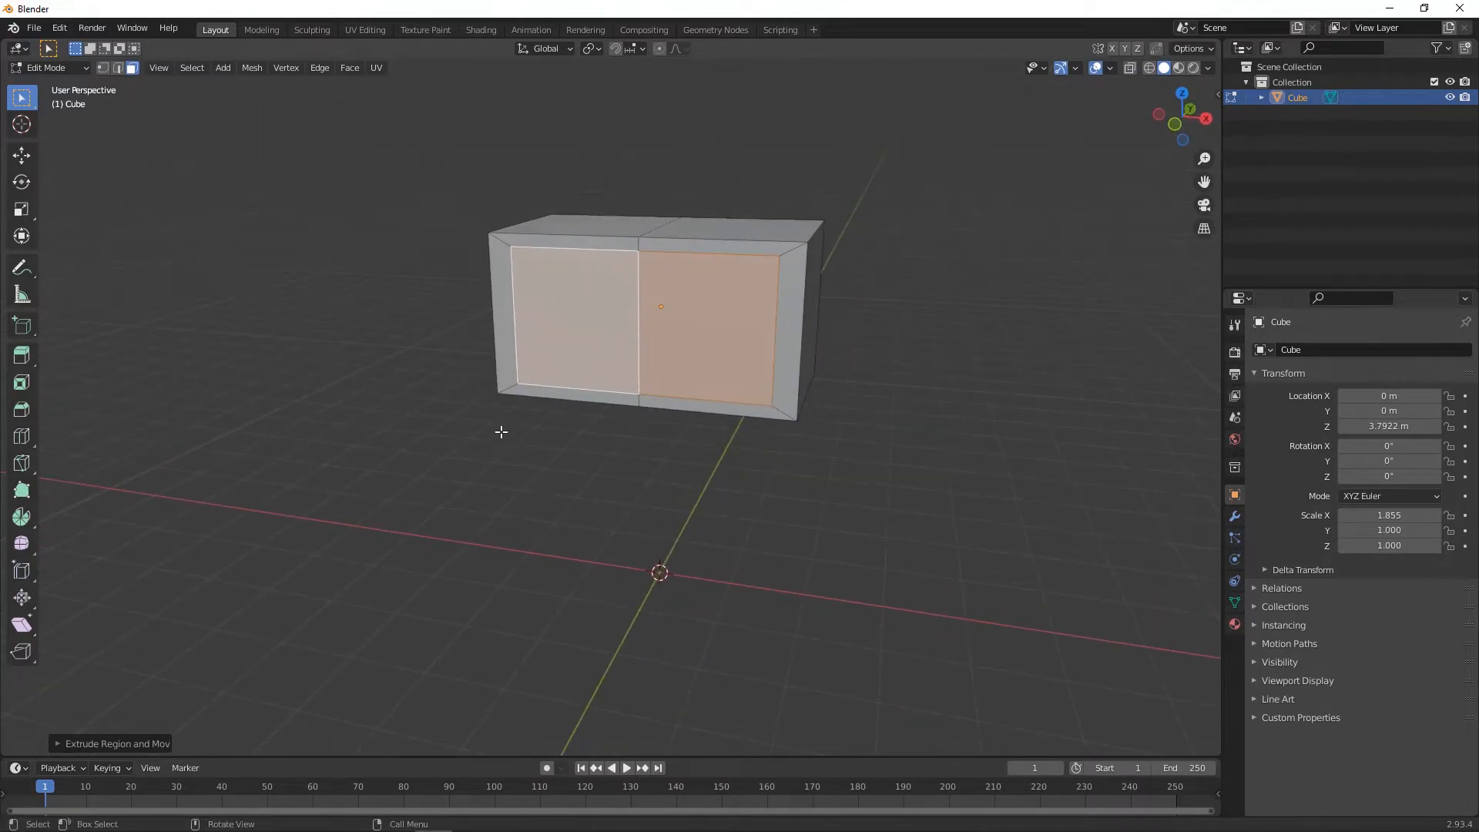
- Widen the inner front faces along the X axis so the side borders become thinner
{"action": "left_click", "coordinate": [21, 209]}
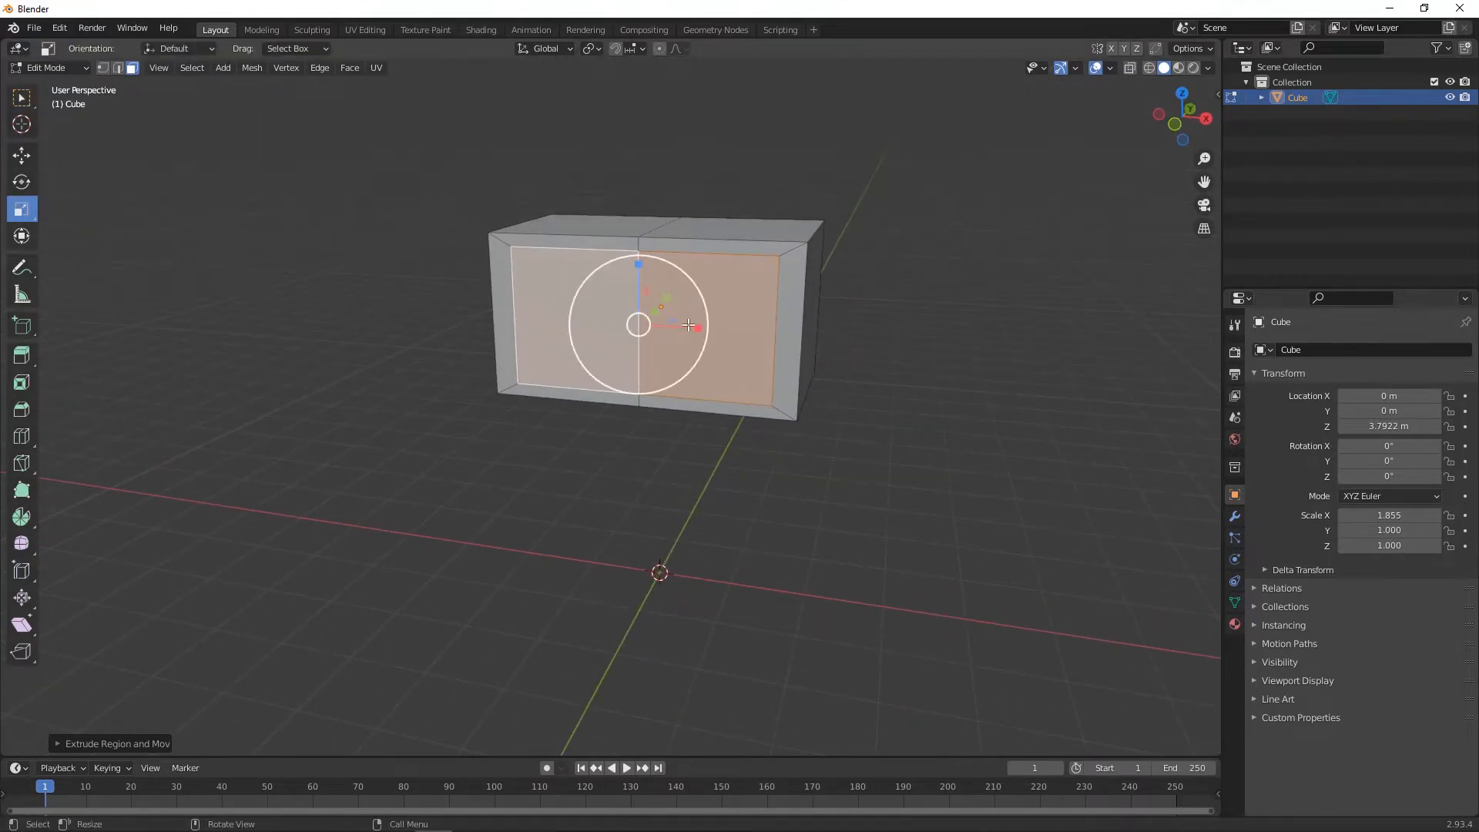
{"action": "left_click_drag", "start_coordinate": [707, 327], "coordinate": [702, 329]}
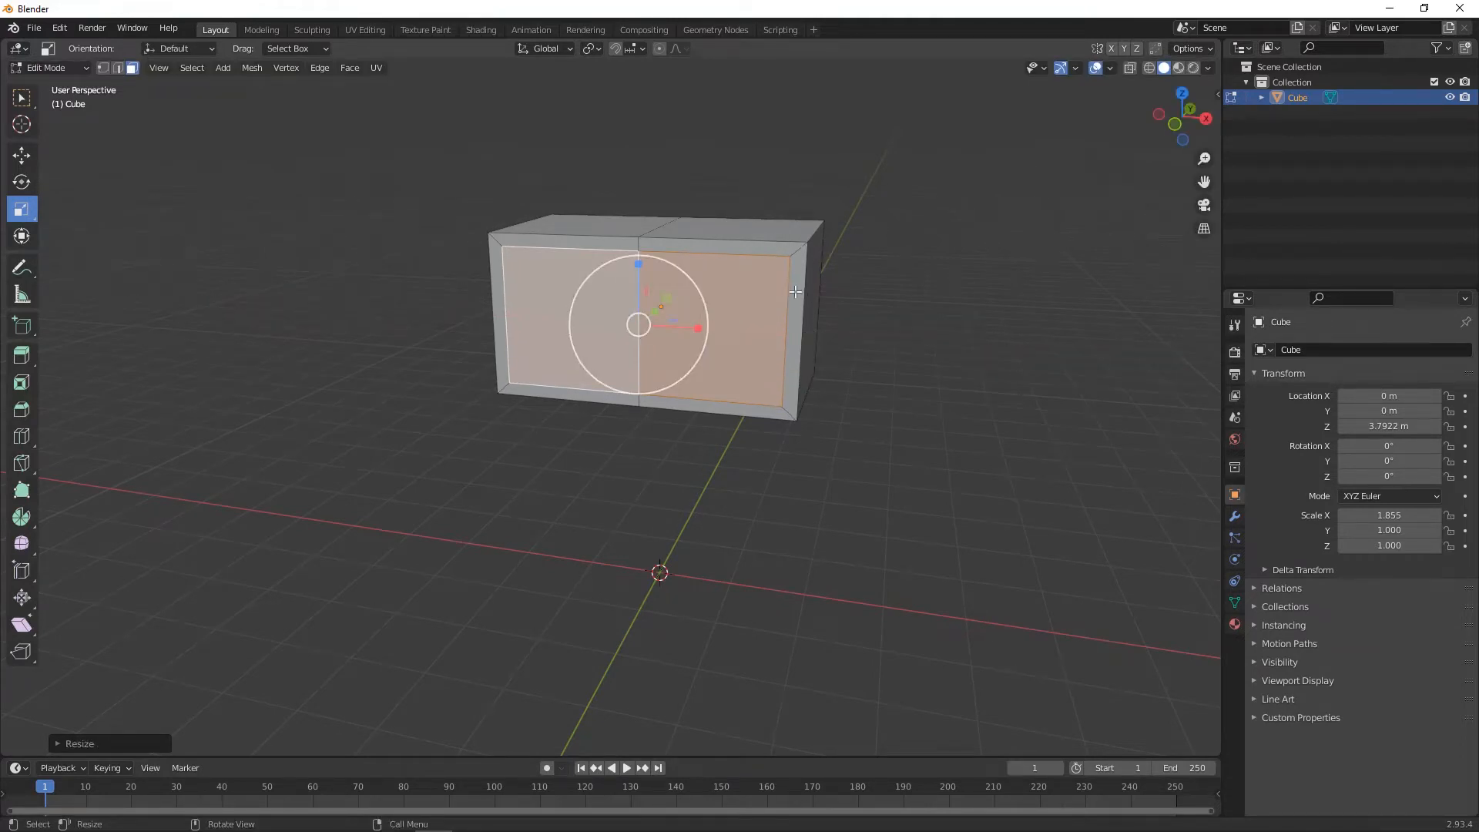
{"action": "mouse_move", "coordinate": [841, 289]}
{"action": "middle_mouse_down"}
{"action": "mouse_move", "coordinate": [898, 264]}
{"action": "mouse_move", "coordinate": [829, 289]}
{"action": "middle_mouse_up"}
{"action": "middle_click_drag", "start_coordinate": [938, 304], "coordinate": [852, 353]}
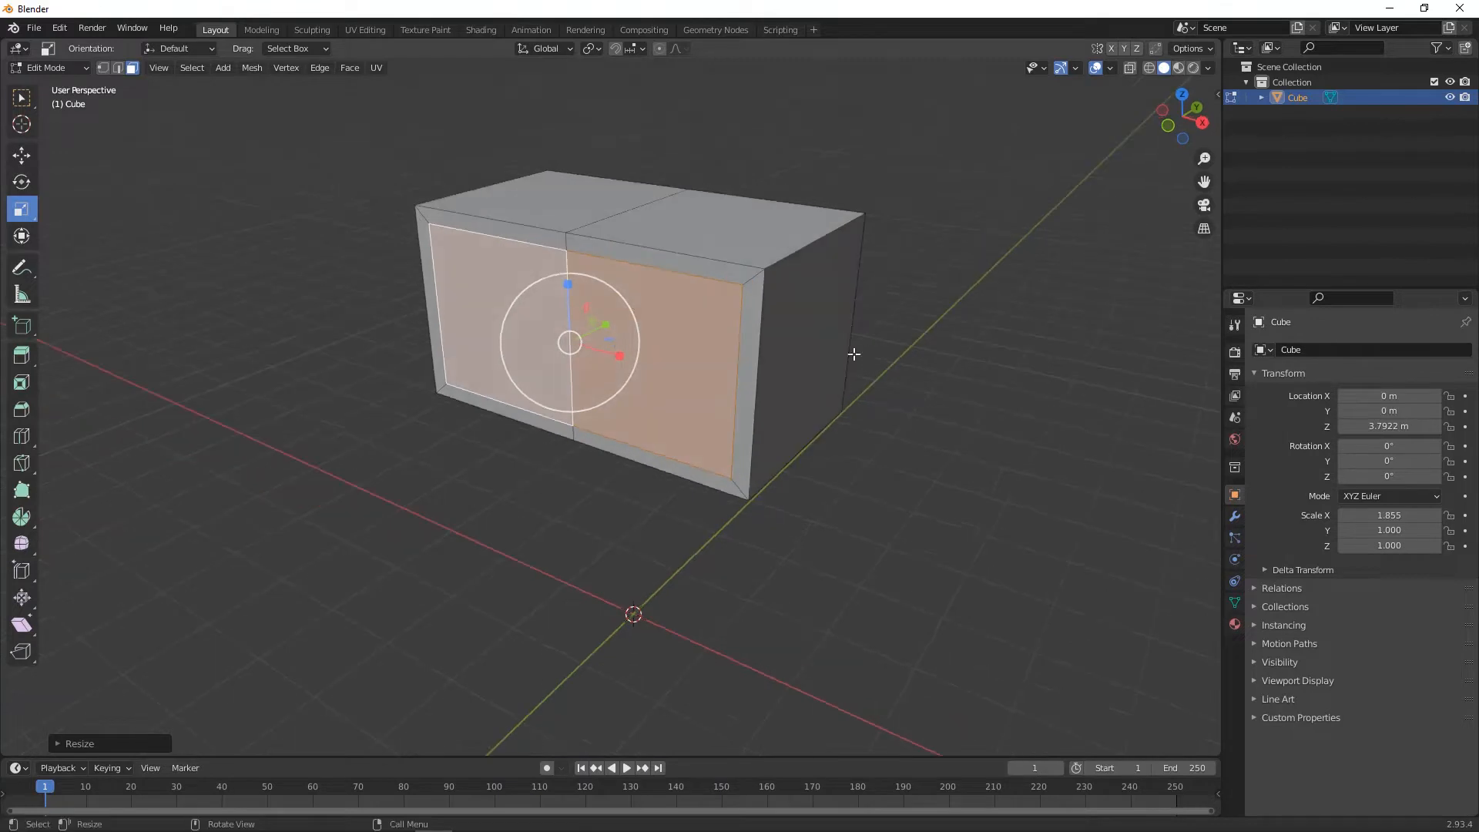
- Extrude the inner front faces inward about 0.16 m along the global Y axis to form a recess, and clear the selection
{"action": "key", "text": "e"}
{"action": "middle_click", "coordinate": [591, 341]}
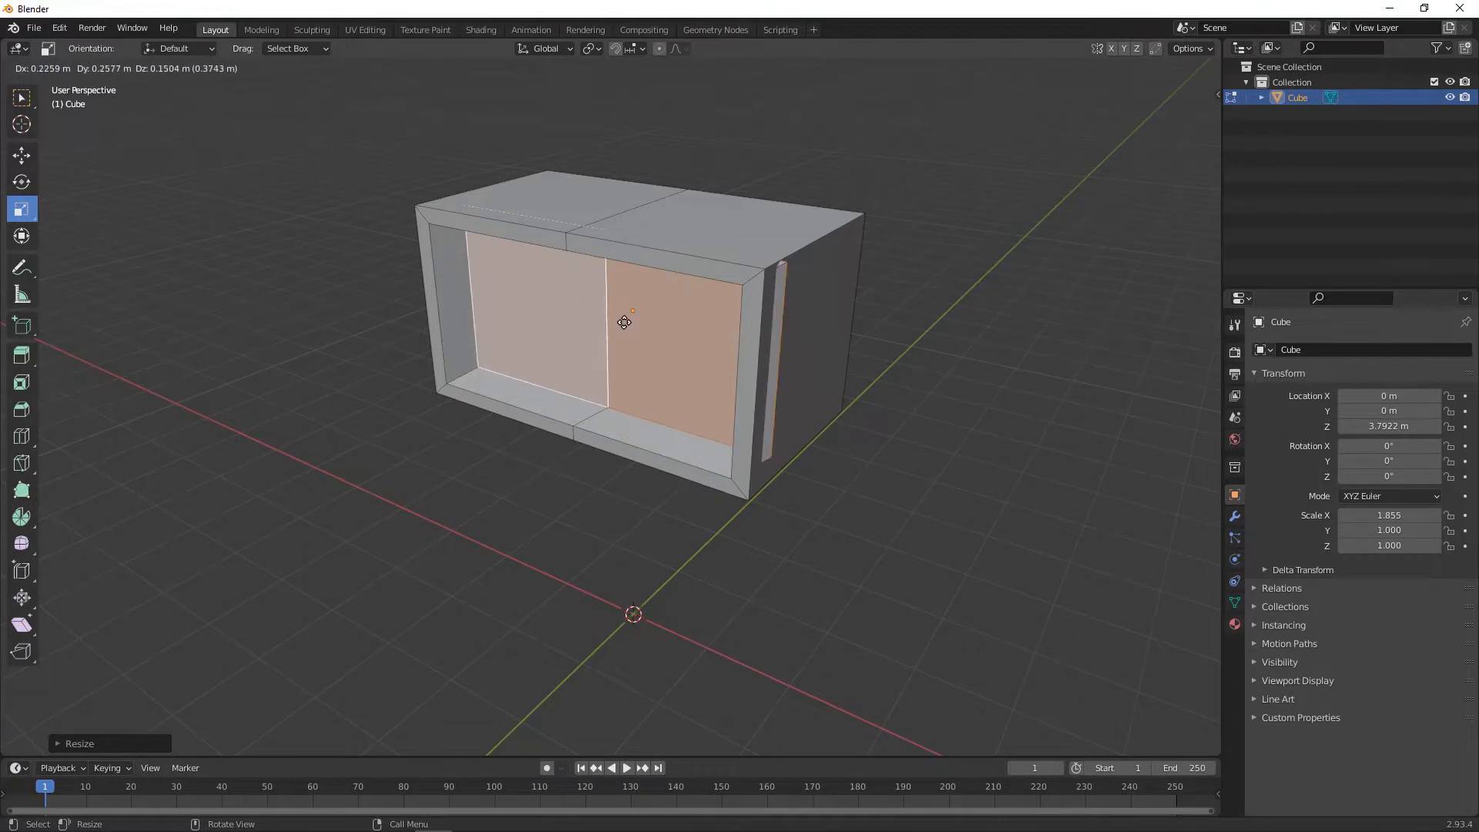
{"action": "key", "text": "z"}
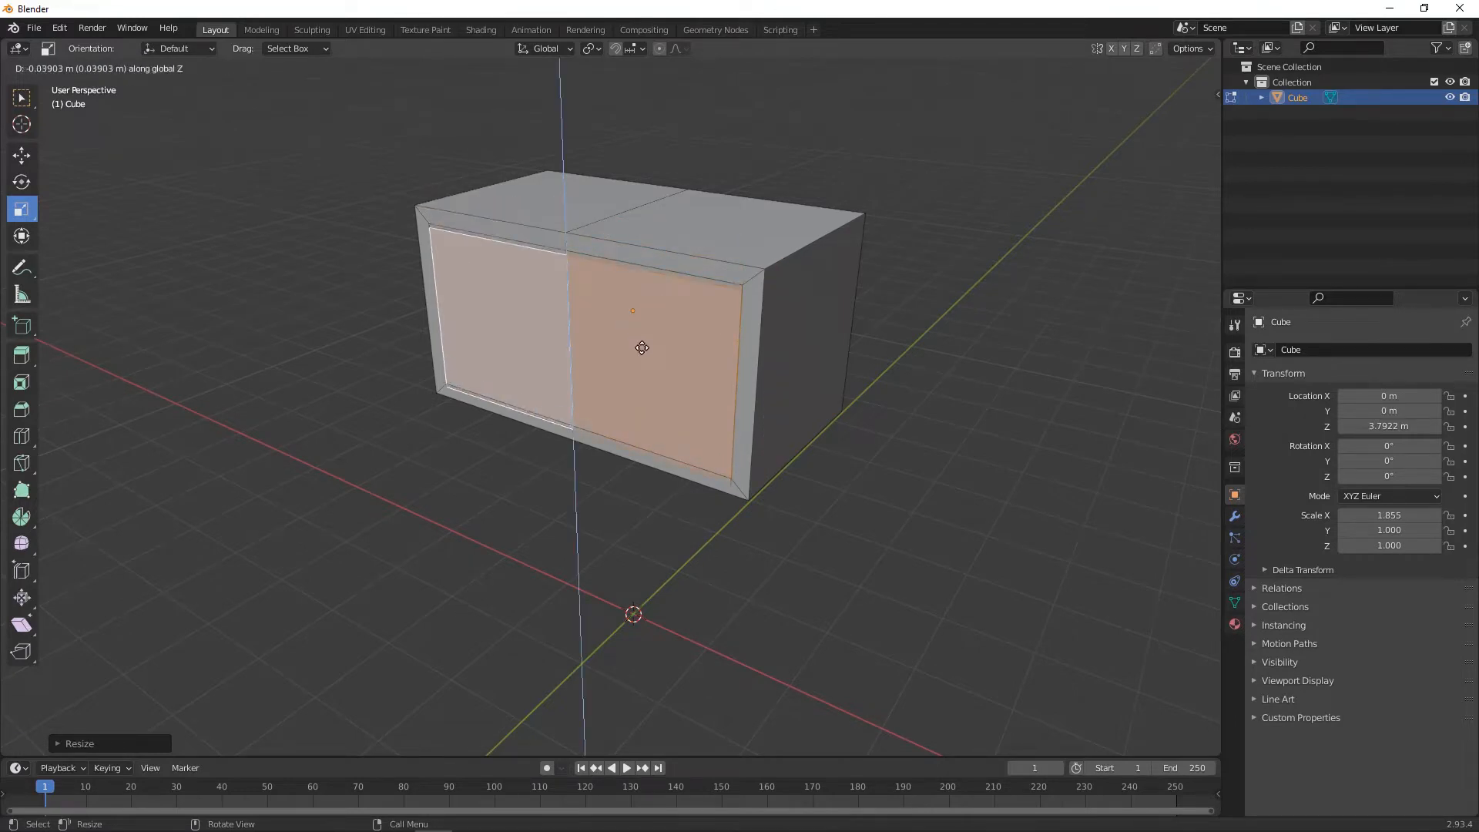
{"action": "key", "text": "y"}
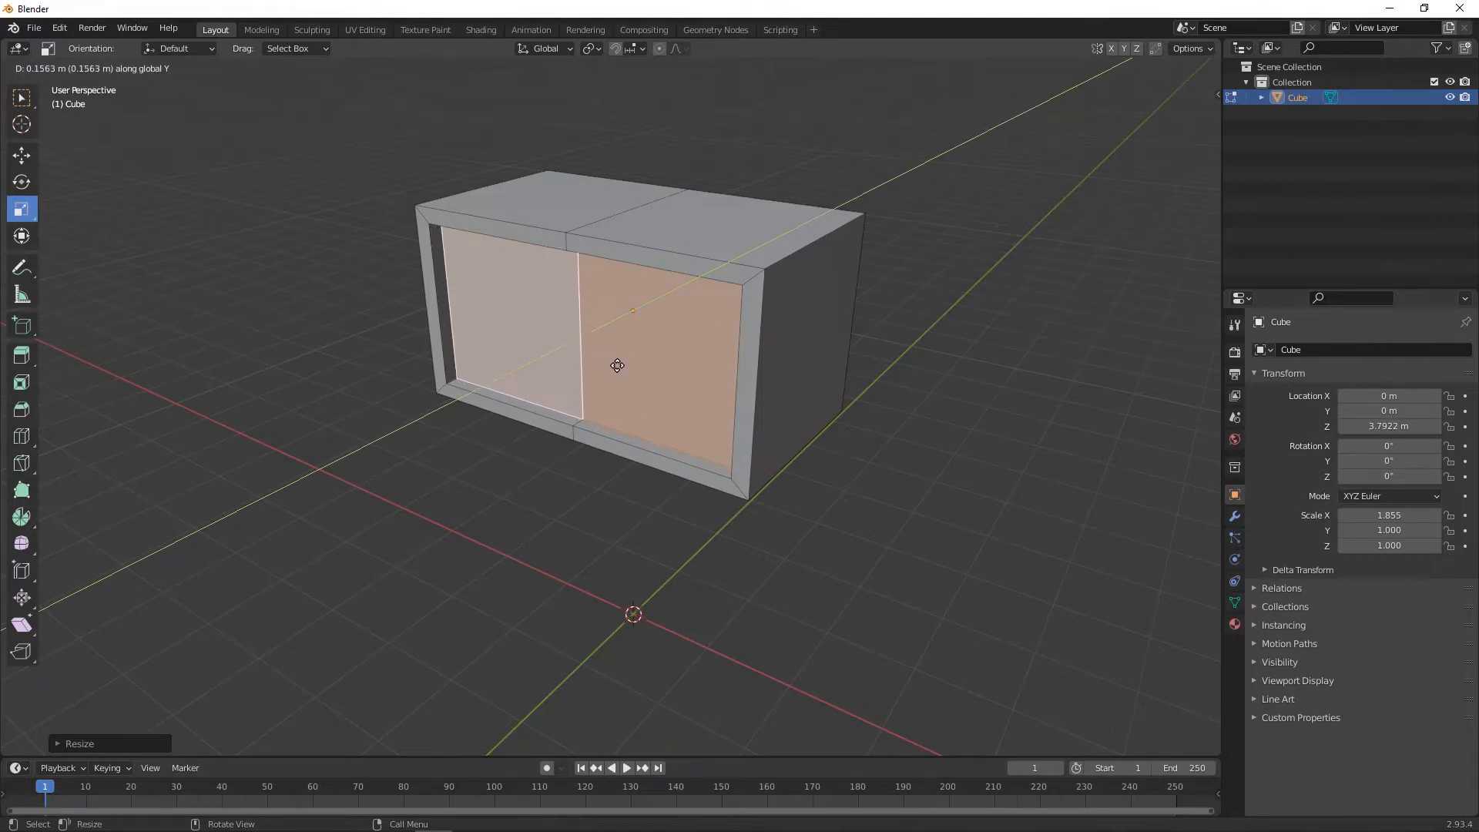
{"action": "left_click", "coordinate": [620, 365]}
{"action": "middle_click_drag", "start_coordinate": [552, 430], "coordinate": [547, 356]}
{"action": "middle_click_drag", "start_coordinate": [449, 501], "coordinate": [674, 439]}
{"action": "left_click", "coordinate": [482, 501]}
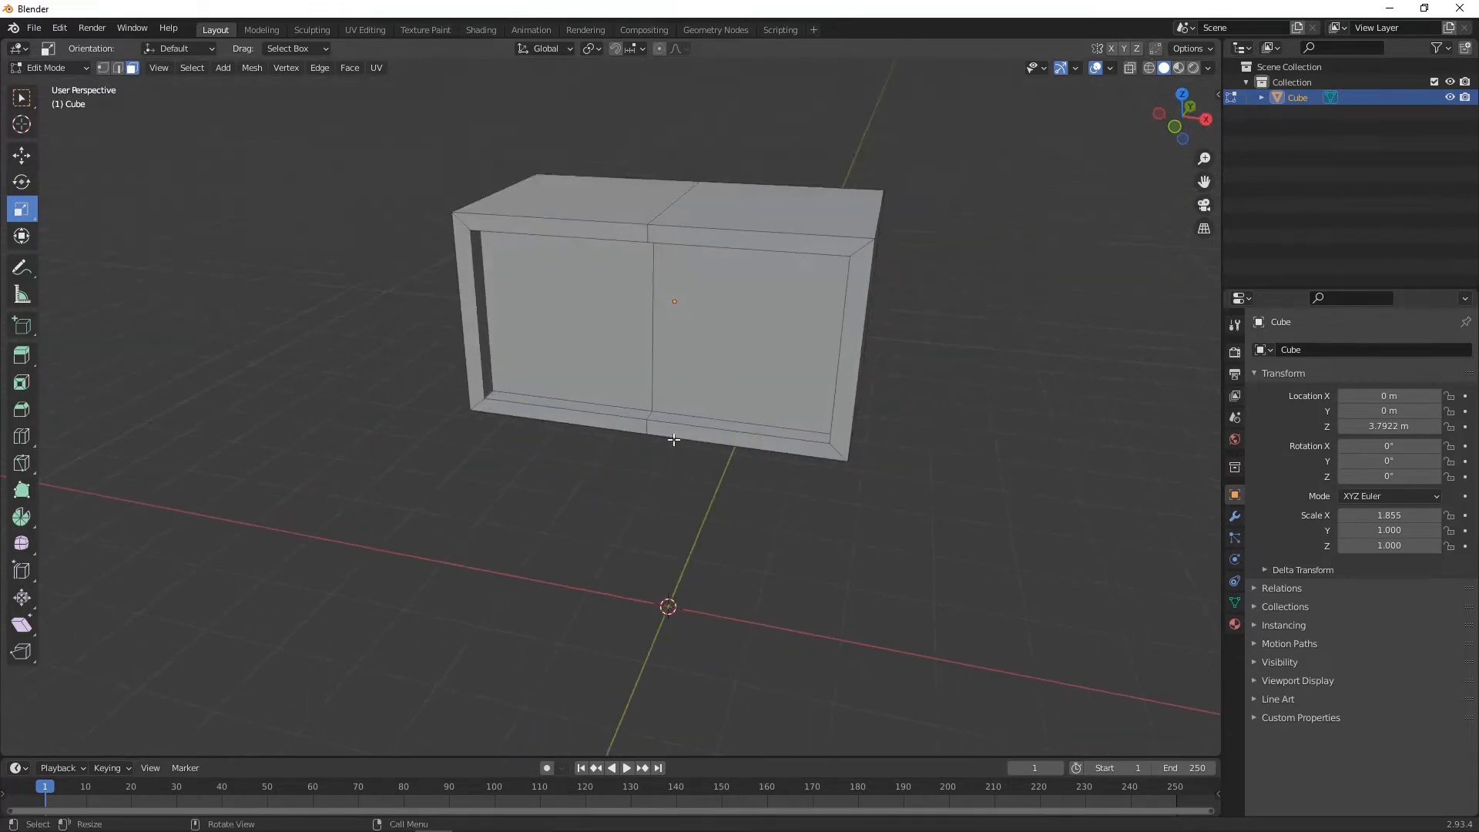
- Separate the two recessed front faces into their own object by selection and return to Object Mode
{"action": "left_click", "coordinate": [710, 361]}
{"action": "left_click", "coordinate": [579, 360], "text": "shift"}
{"action": "middle_click_drag", "start_coordinate": [687, 394], "coordinate": [809, 306]}
{"action": "scroll", "coordinate": [932, 380], "scroll_direction": "up", "scroll_amount": 3}
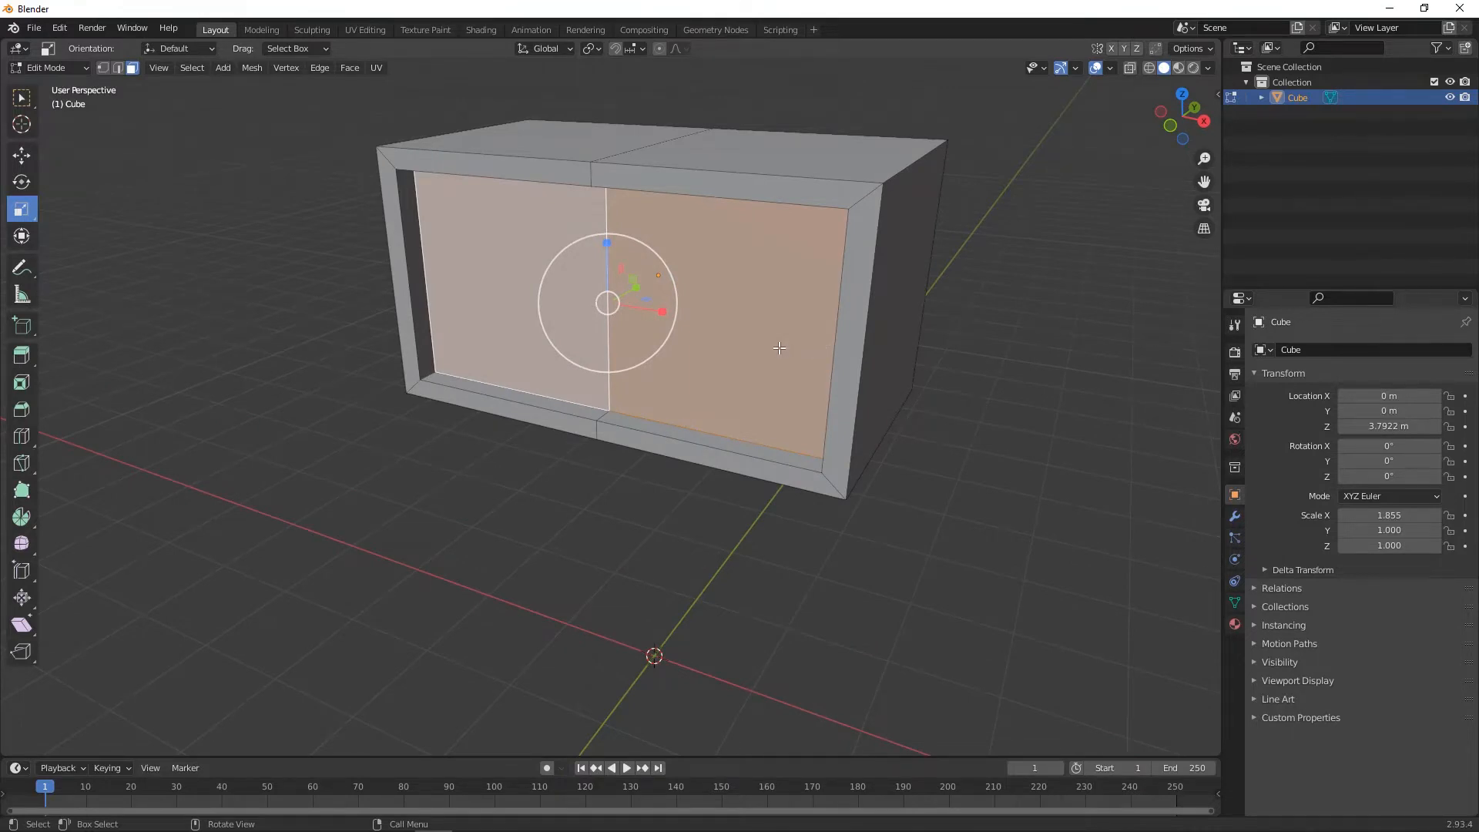
{"action": "right_click", "coordinate": [752, 293]}
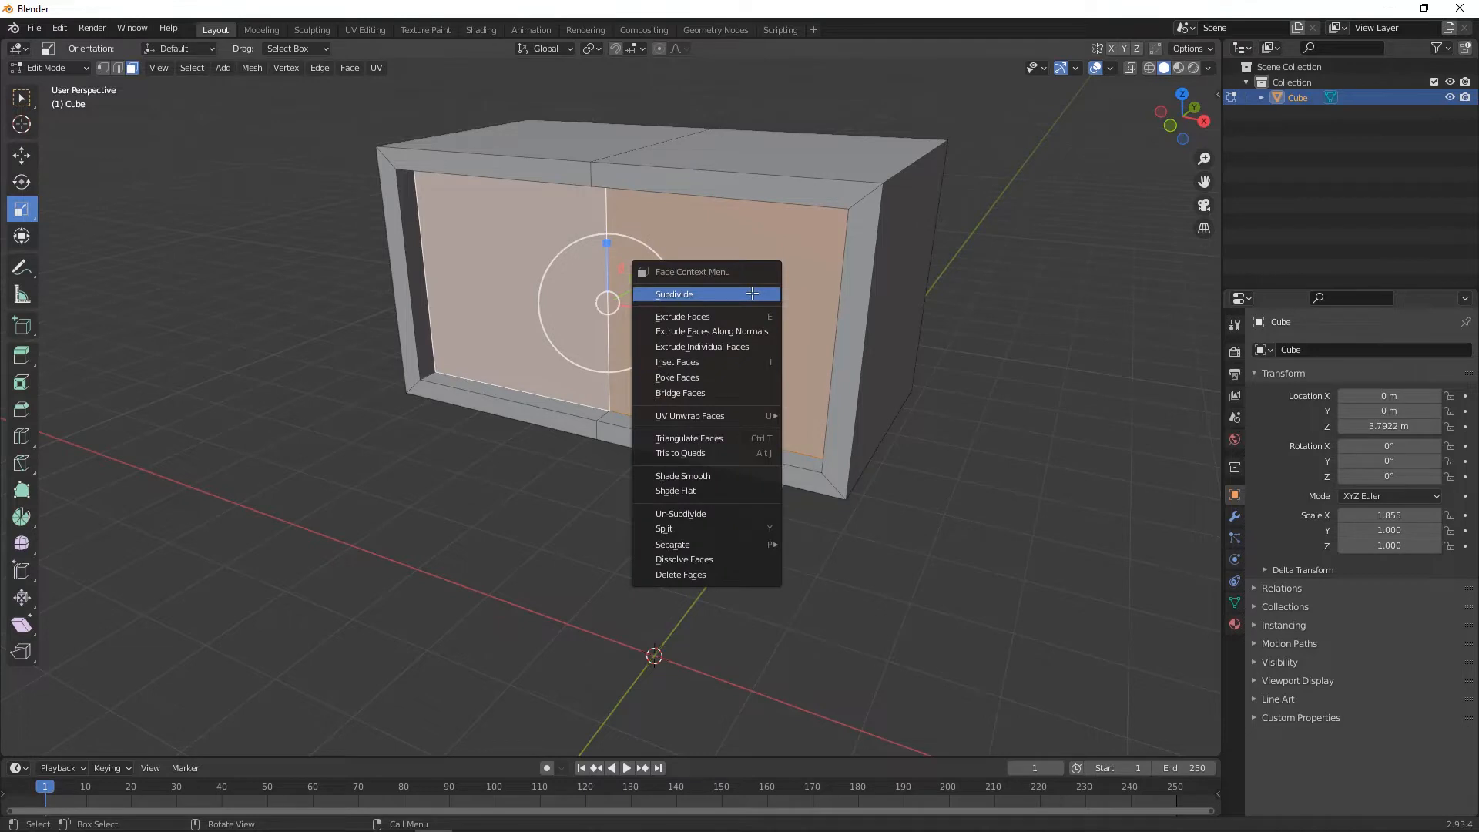
{"action": "mouse_move", "coordinate": [742, 547]}
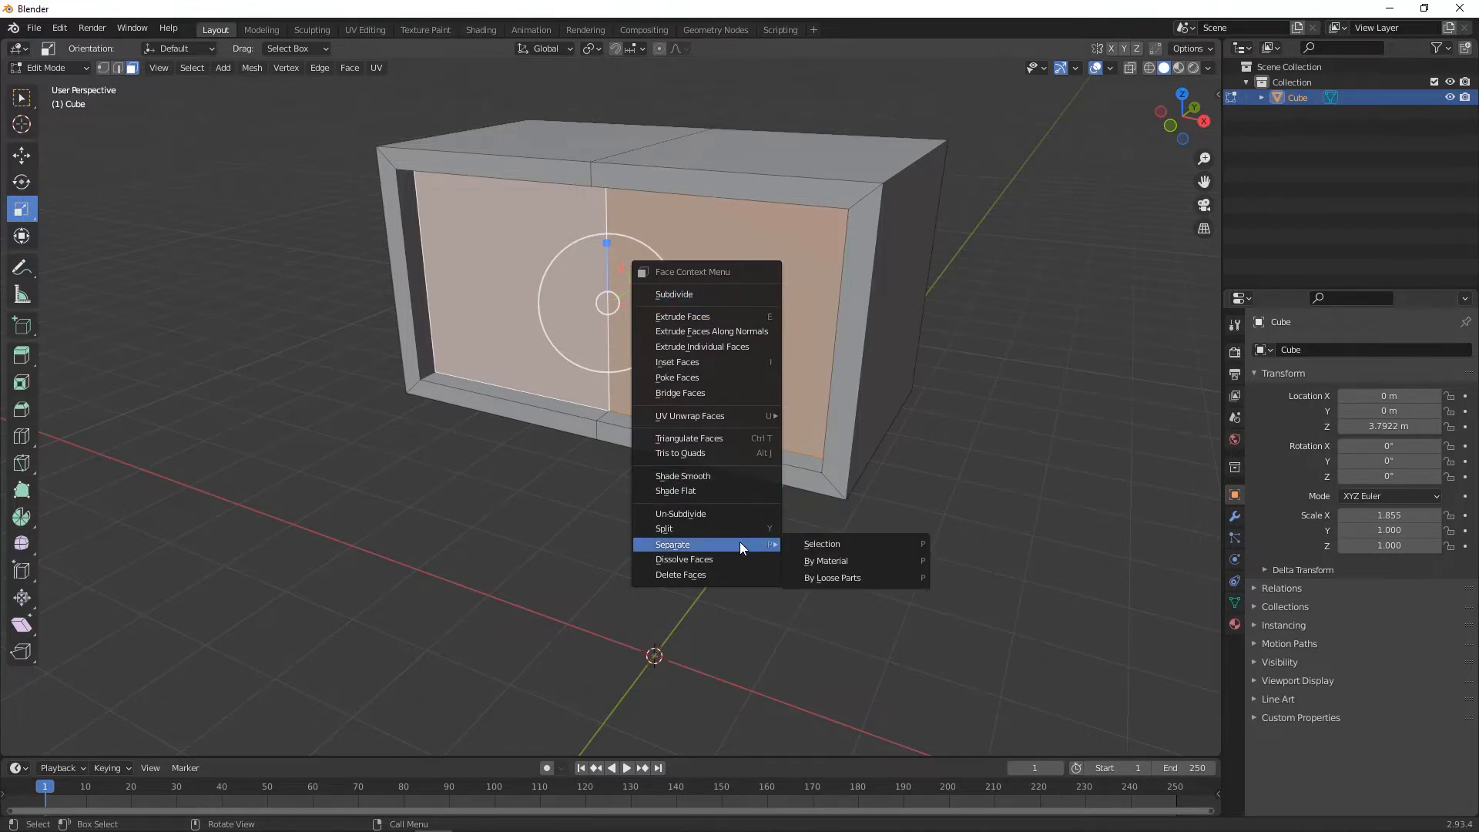
{"action": "left_click", "coordinate": [838, 547]}
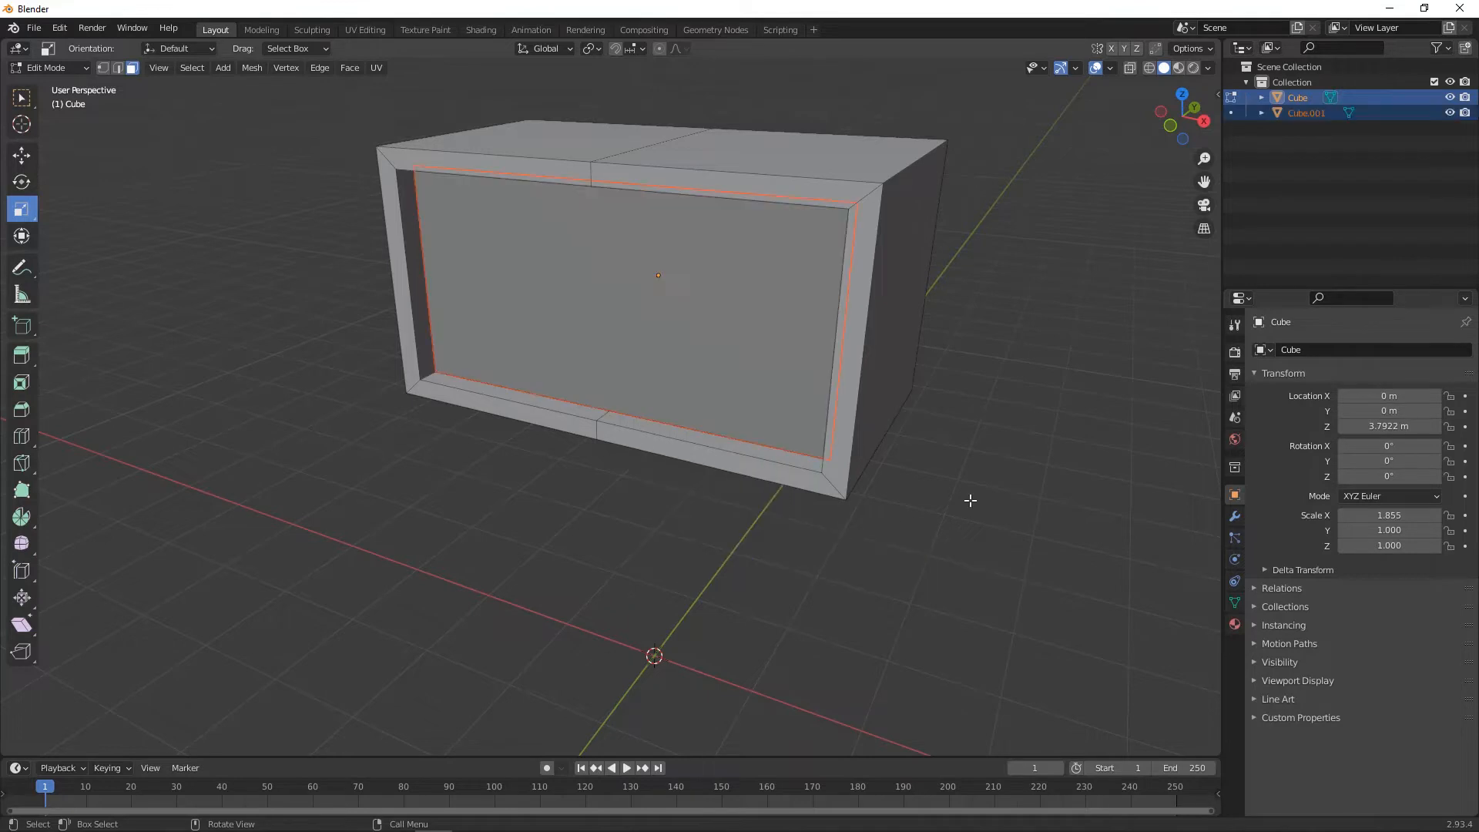
{"action": "key", "text": "Tab"}
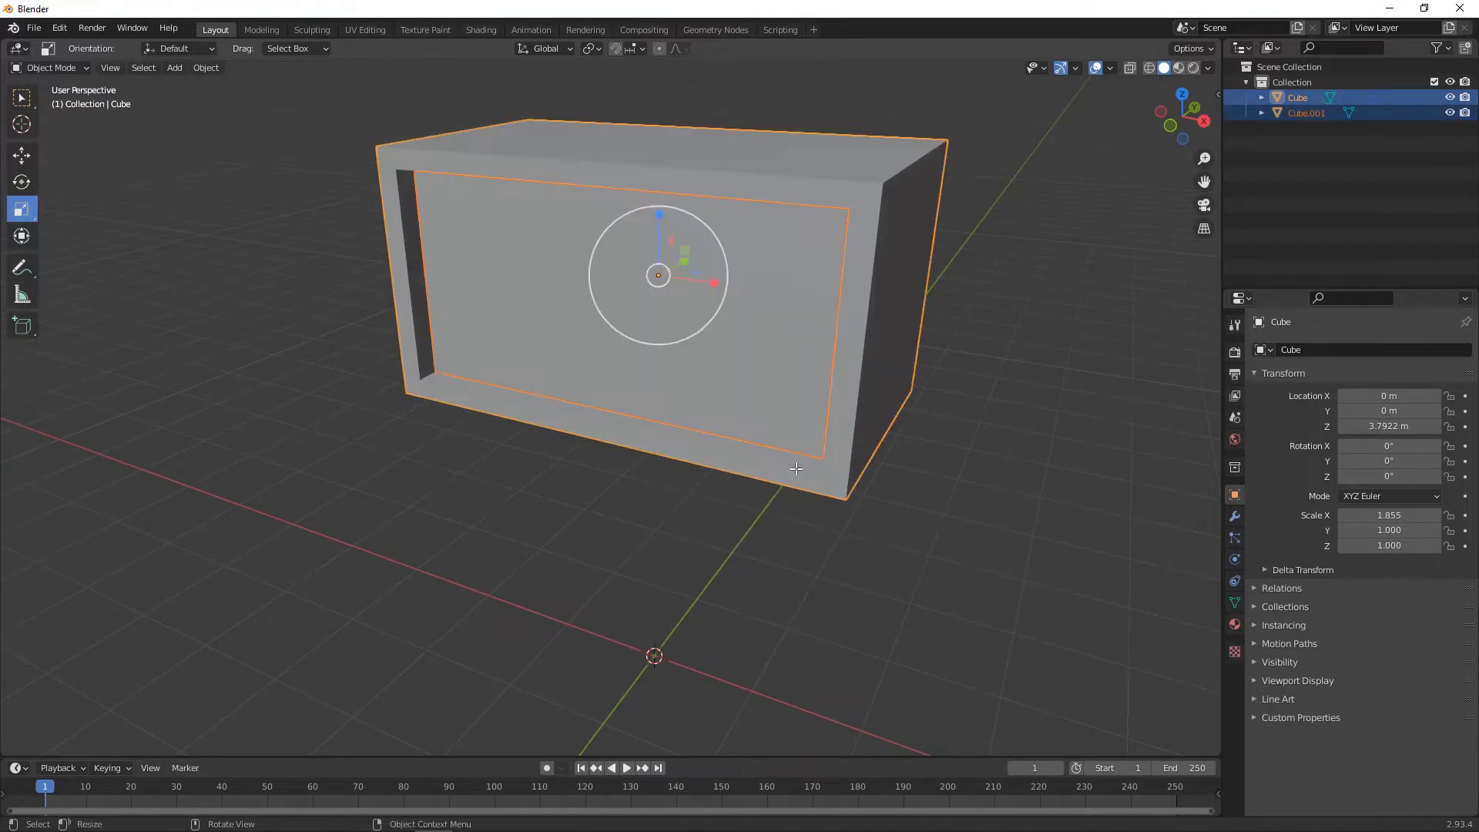
- Rename the outer box object as head_ply
{"action": "left_click", "coordinate": [781, 396]}
{"action": "middle_click_drag", "start_coordinate": [969, 322], "coordinate": [990, 315]}
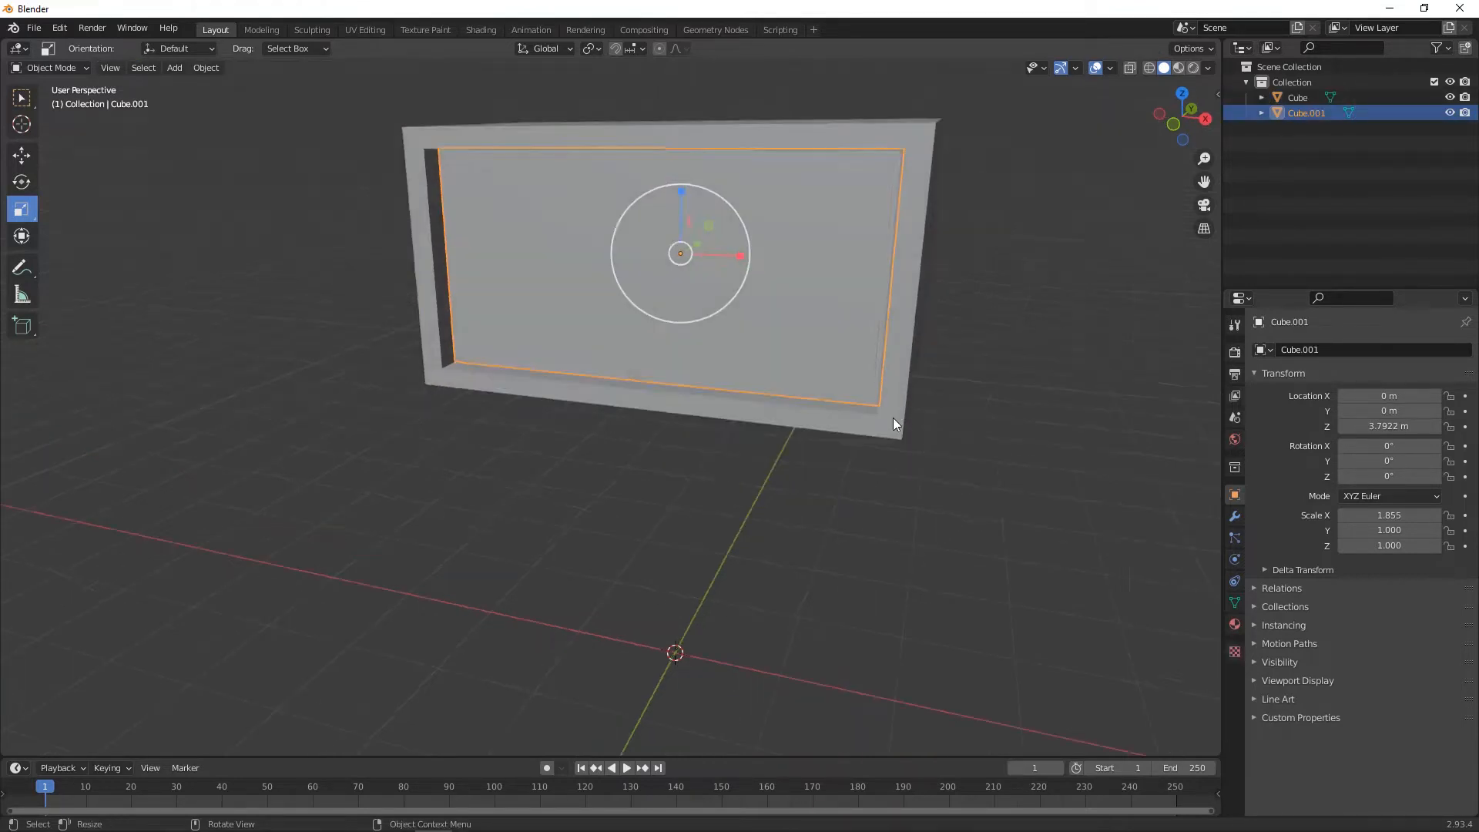
{"action": "left_click", "coordinate": [894, 419]}
{"action": "middle_click_drag", "start_coordinate": [899, 476], "coordinate": [923, 442]}
{"action": "double_click", "coordinate": [1305, 99]}
{"action": "type", "text": "head_ply"}
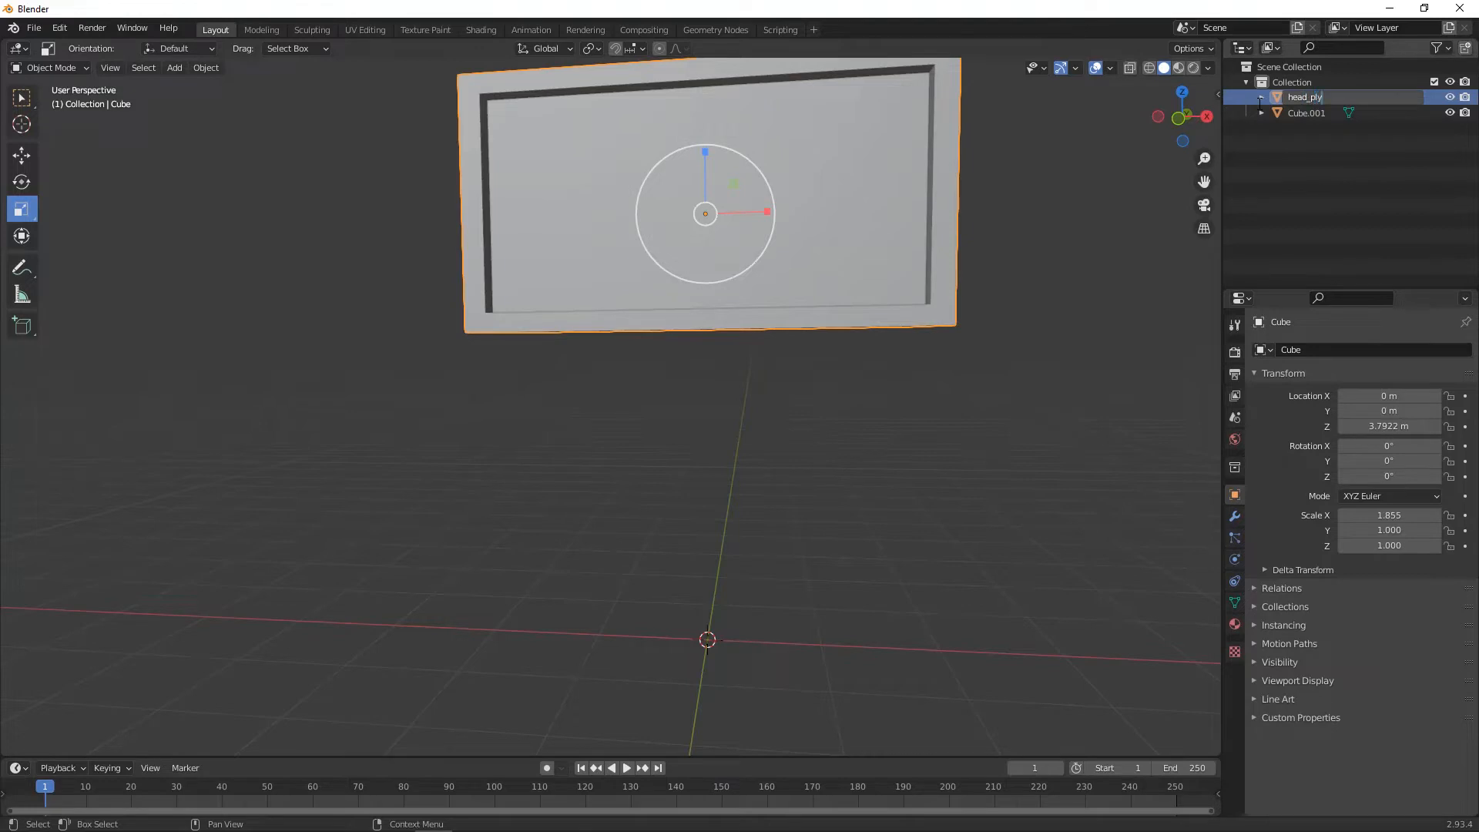
{"action": "key", "text": "Return"}
{"action": "middle_click_drag", "start_coordinate": [966, 279], "coordinate": [791, 353]}
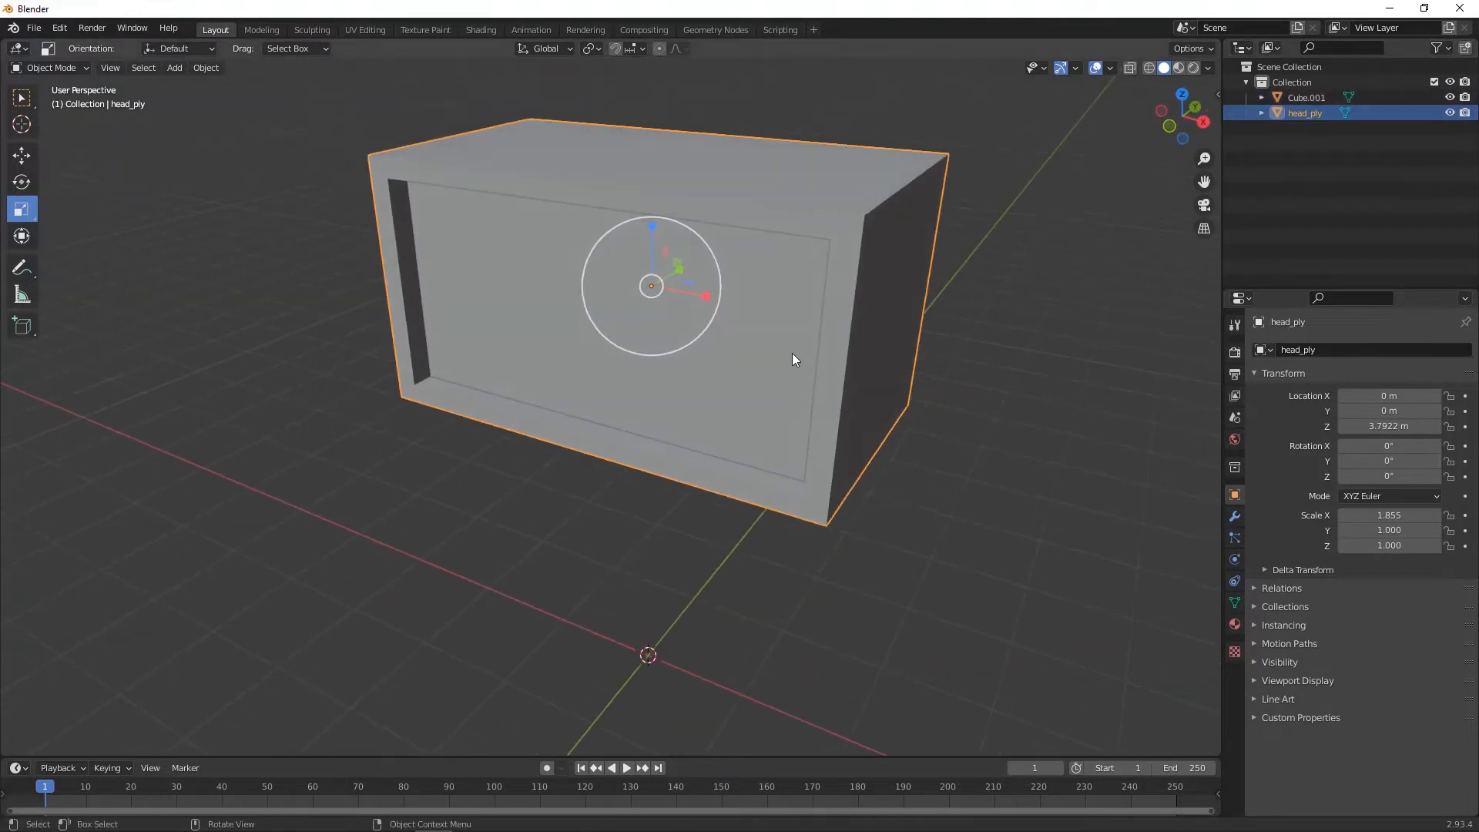
- Rename the separated front panel object as screen_ply
{"action": "left_click", "coordinate": [792, 353]}
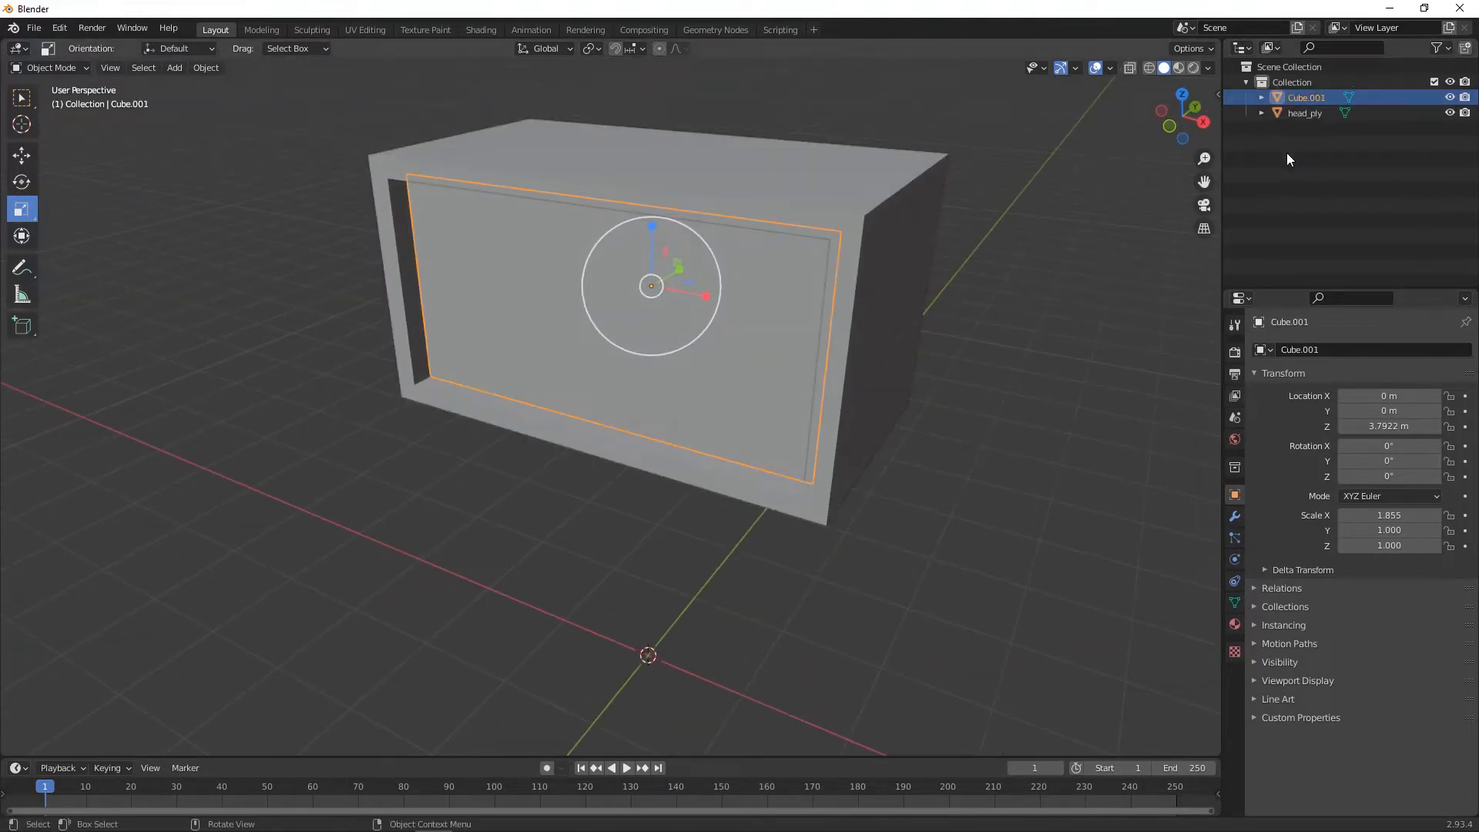
{"action": "double_click", "coordinate": [1325, 97]}
{"action": "type", "text": "screen_ply"}
{"action": "key", "text": "Return"}
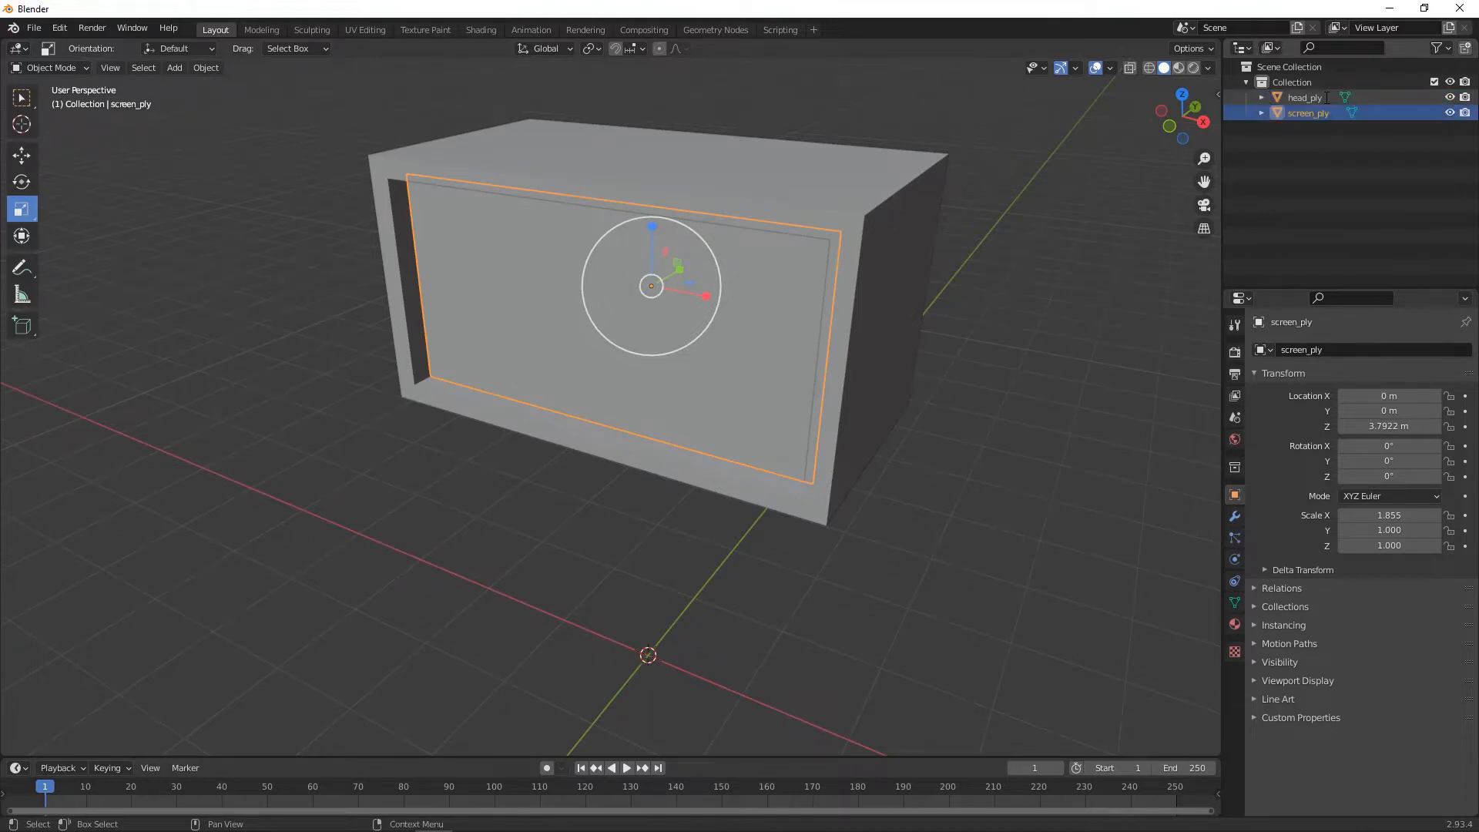
- Enter Edit Mode on the head_ply object and turn on X-ray display
{"action": "left_click", "coordinate": [1063, 472]}
{"action": "left_click", "coordinate": [854, 468]}
{"action": "middle_click_drag", "start_coordinate": [853, 468], "coordinate": [969, 424]}
{"action": "key", "text": "Tab"}
{"action": "left_click", "coordinate": [740, 162]}
{"action": "middle_click_drag", "start_coordinate": [746, 223], "coordinate": [716, 192]}
{"action": "left_click", "coordinate": [1130, 68]}
- Select all faces of the left half of head_ply, up to the centre loop, and delete them
{"action": "middle_click_drag", "start_coordinate": [1094, 231], "coordinate": [1063, 266]}
{"action": "left_click_drag", "start_coordinate": [707, 86], "coordinate": [410, 470]}
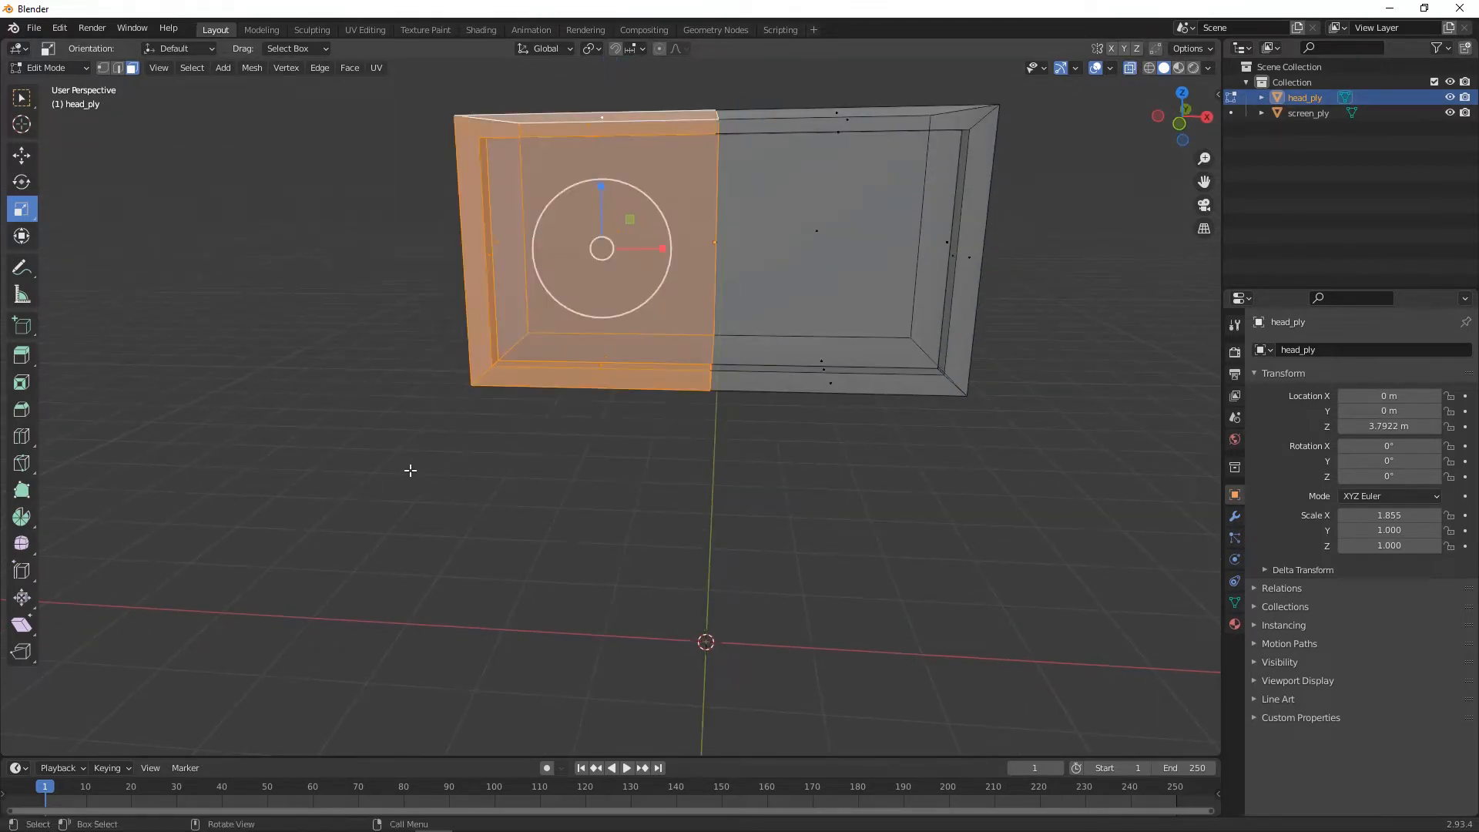
{"action": "key", "text": "x"}
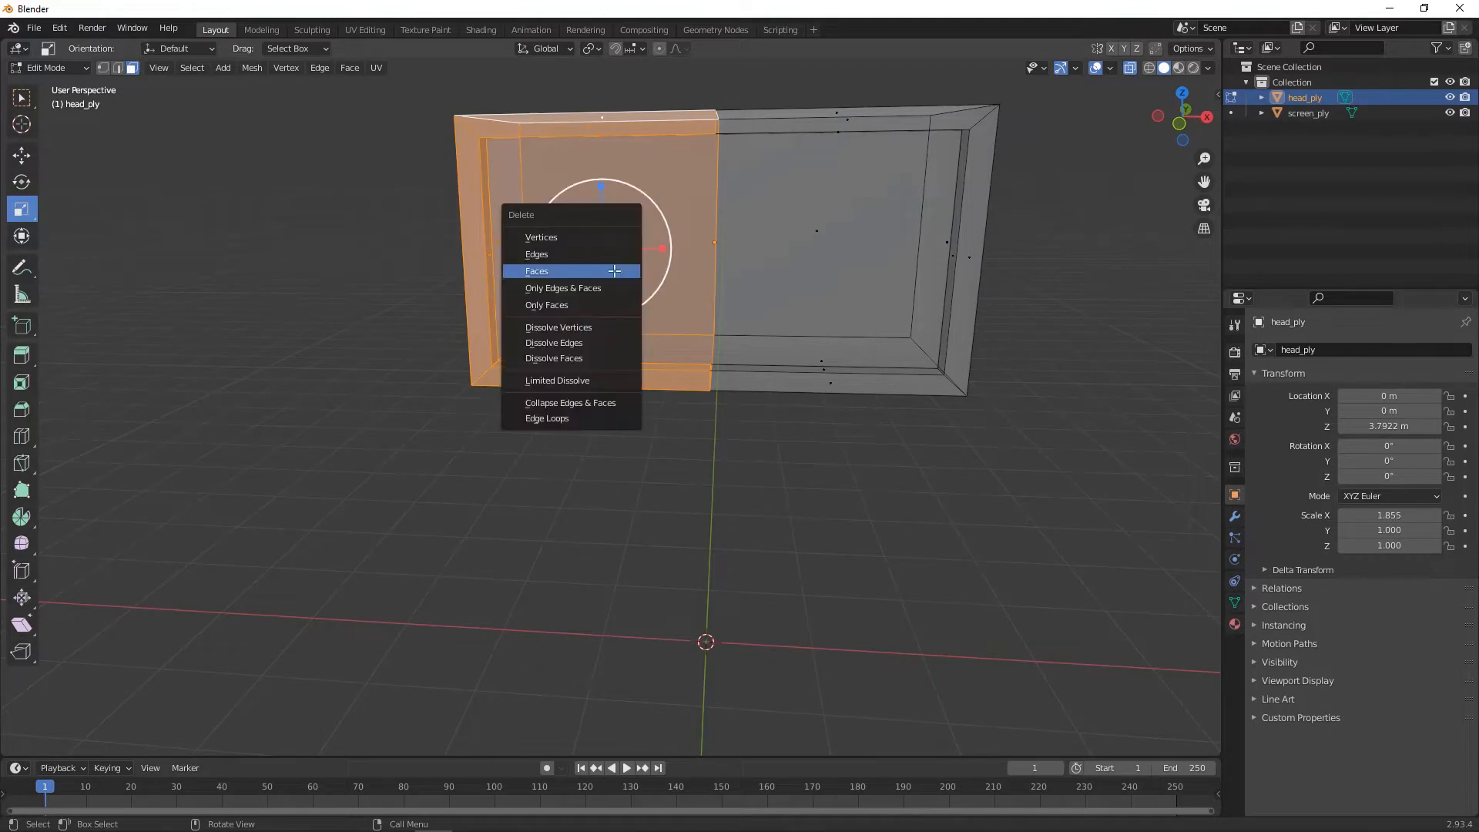
{"action": "left_click", "coordinate": [617, 271]}
{"action": "middle_click_drag", "start_coordinate": [746, 413], "coordinate": [829, 470]}
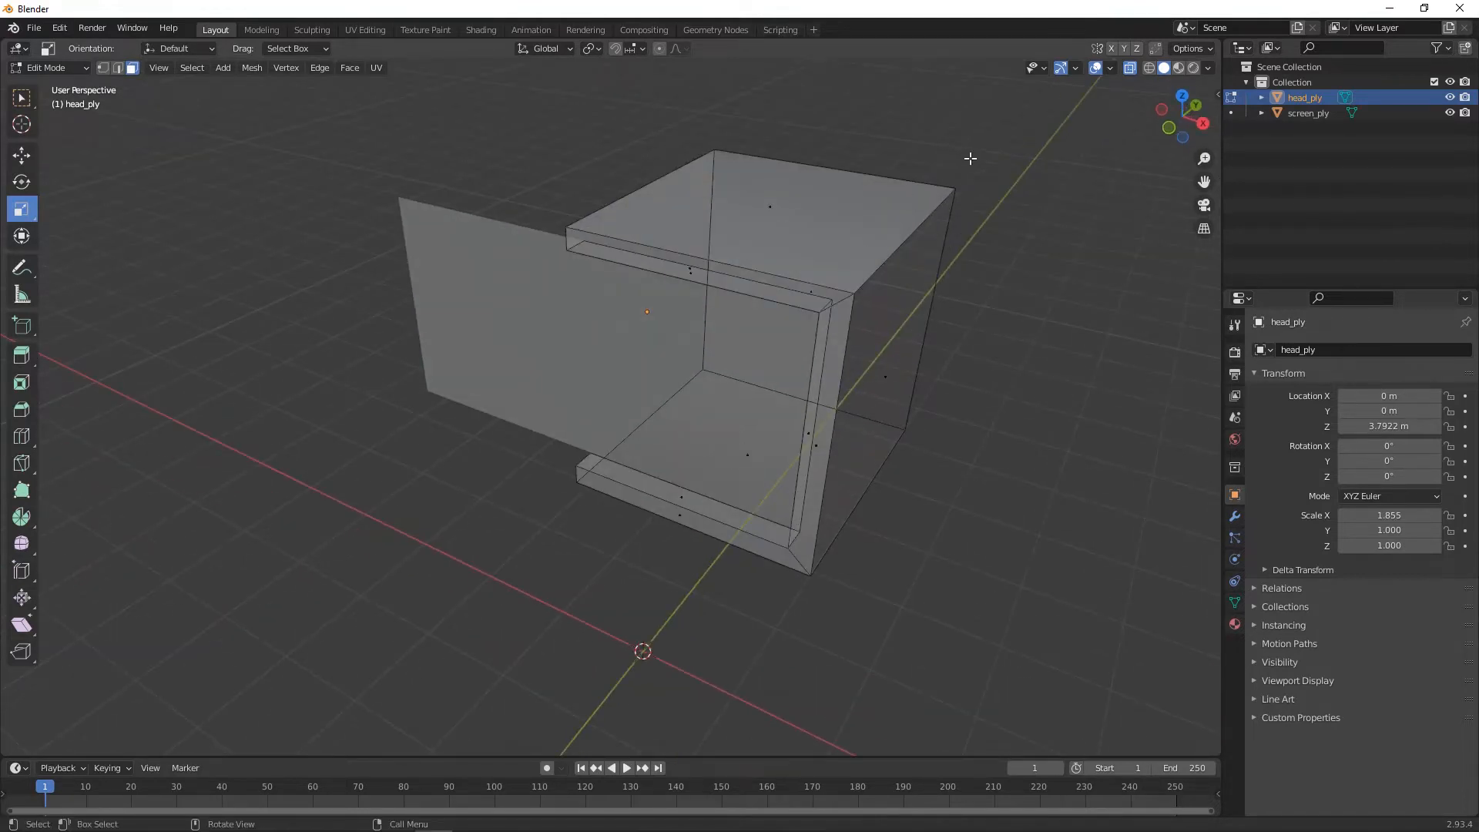
- Turn off X-ray display to view the remaining half of head_ply as solid geometry
{"action": "left_click", "coordinate": [1129, 68]}
{"action": "mouse_move", "coordinate": [1040, 192]}
{"action": "middle_mouse_down"}
{"action": "mouse_move", "coordinate": [916, 366]}
{"action": "mouse_move", "coordinate": [981, 390]}
{"action": "mouse_move", "coordinate": [907, 253]}
{"action": "mouse_move", "coordinate": [821, 245]}
{"action": "mouse_move", "coordinate": [820, 296]}
{"action": "middle_mouse_up"}
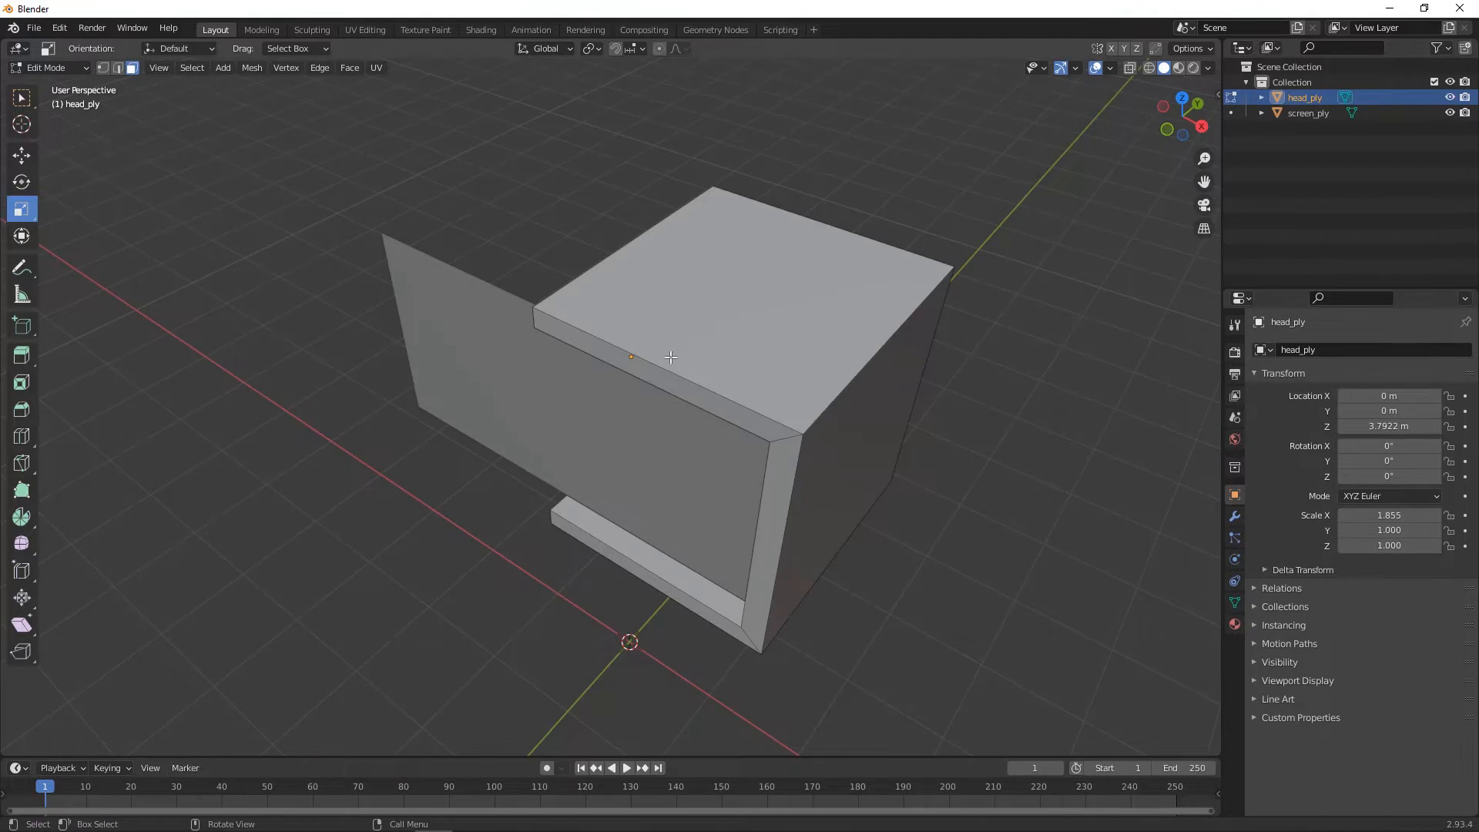
{"action": "middle_click_drag", "start_coordinate": [785, 426], "coordinate": [822, 416]}
{"action": "middle_click_drag", "start_coordinate": [793, 287], "coordinate": [784, 289]}
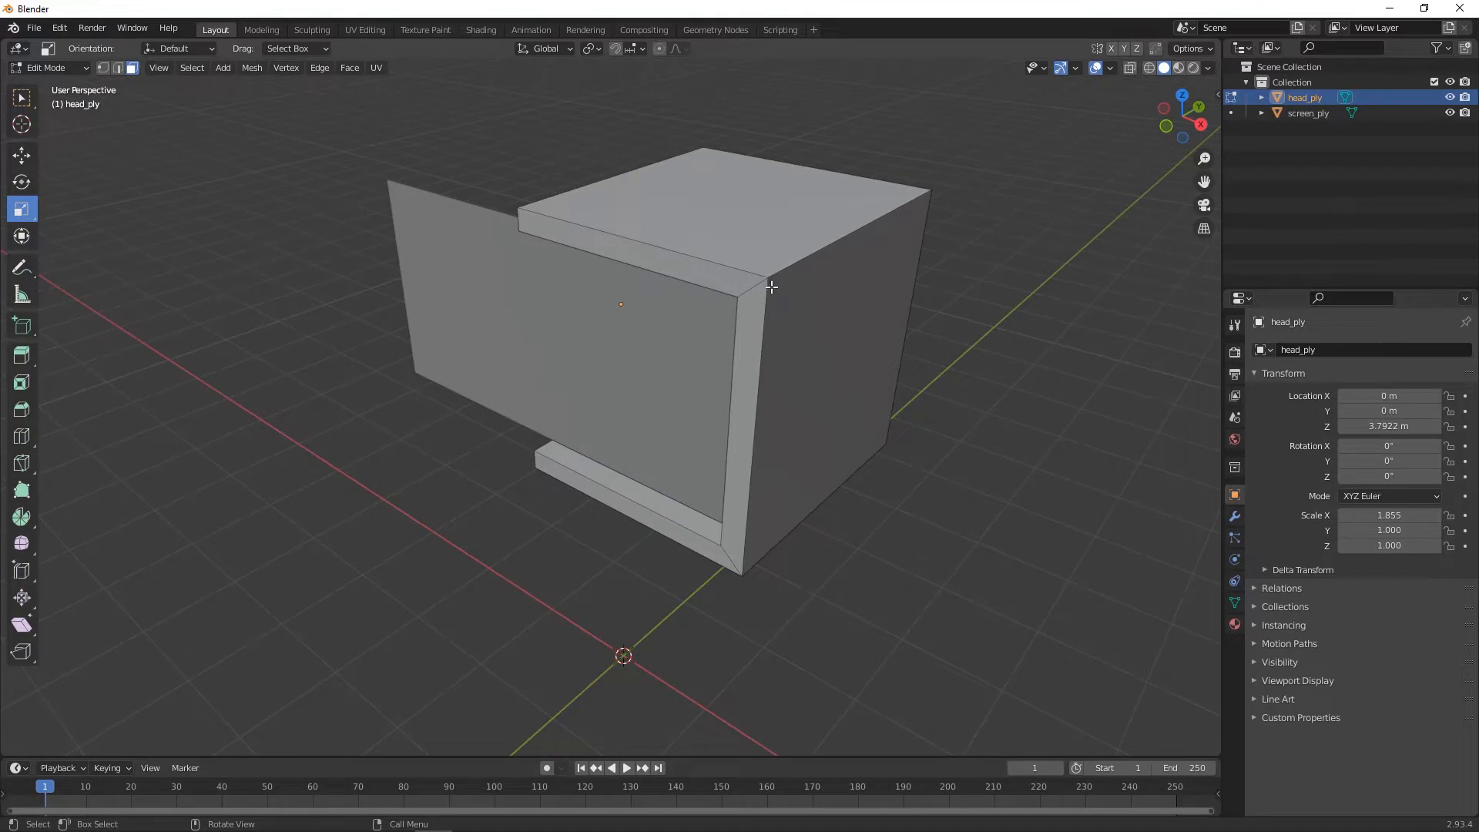
{"action": "left_click", "coordinate": [791, 267]}
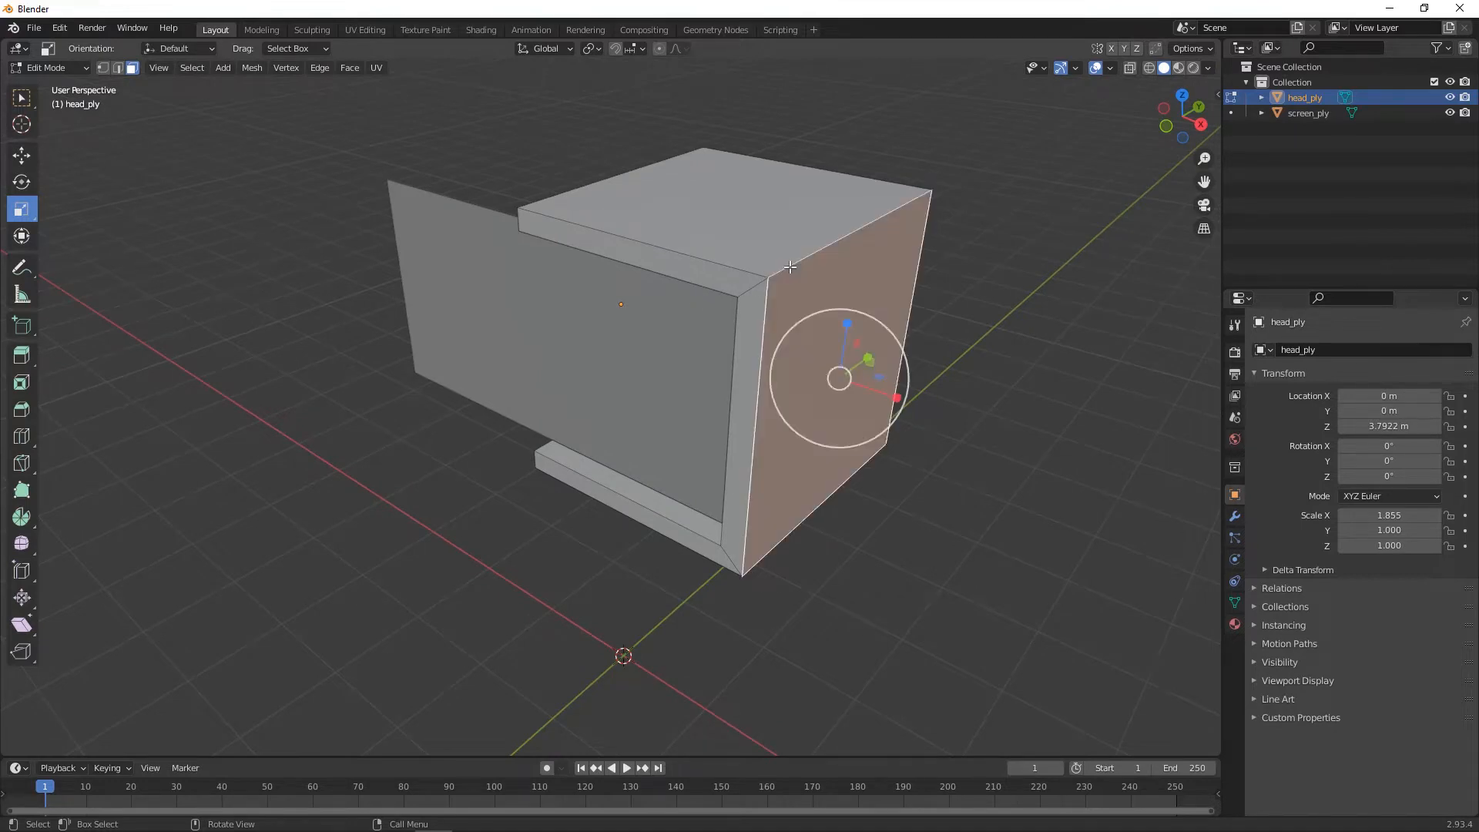
- Switch to edge selection and select the upper and lower outer side edge loops of head_ply
{"action": "key", "text": "2"}
{"action": "middle_click_drag", "start_coordinate": [1005, 273], "coordinate": [967, 293]}
{"action": "left_click", "coordinate": [966, 293]}
{"action": "left_click", "coordinate": [630, 361], "text": "alt"}
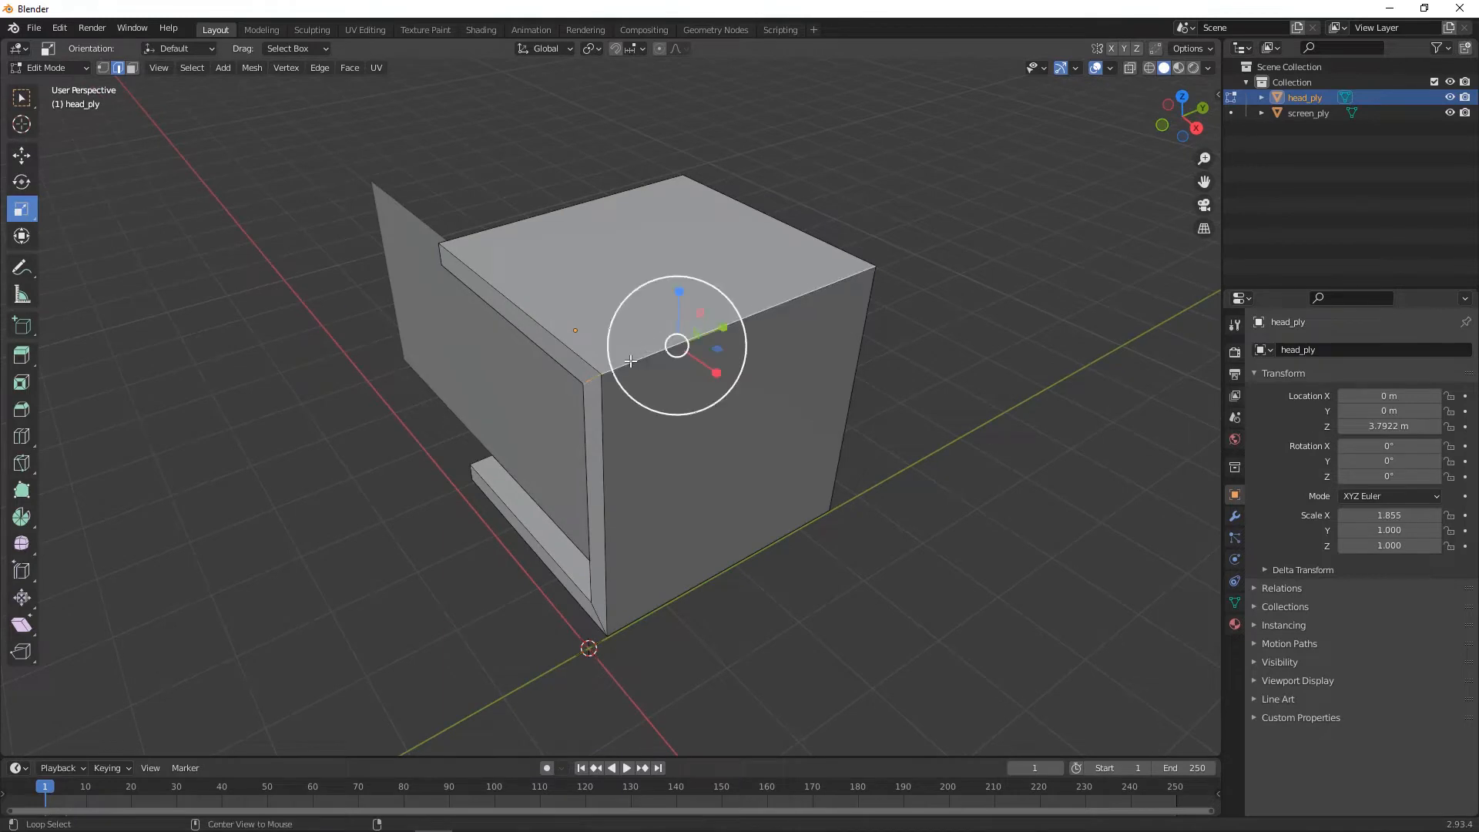
{"action": "middle_click_drag", "start_coordinate": [591, 374], "coordinate": [762, 356]}
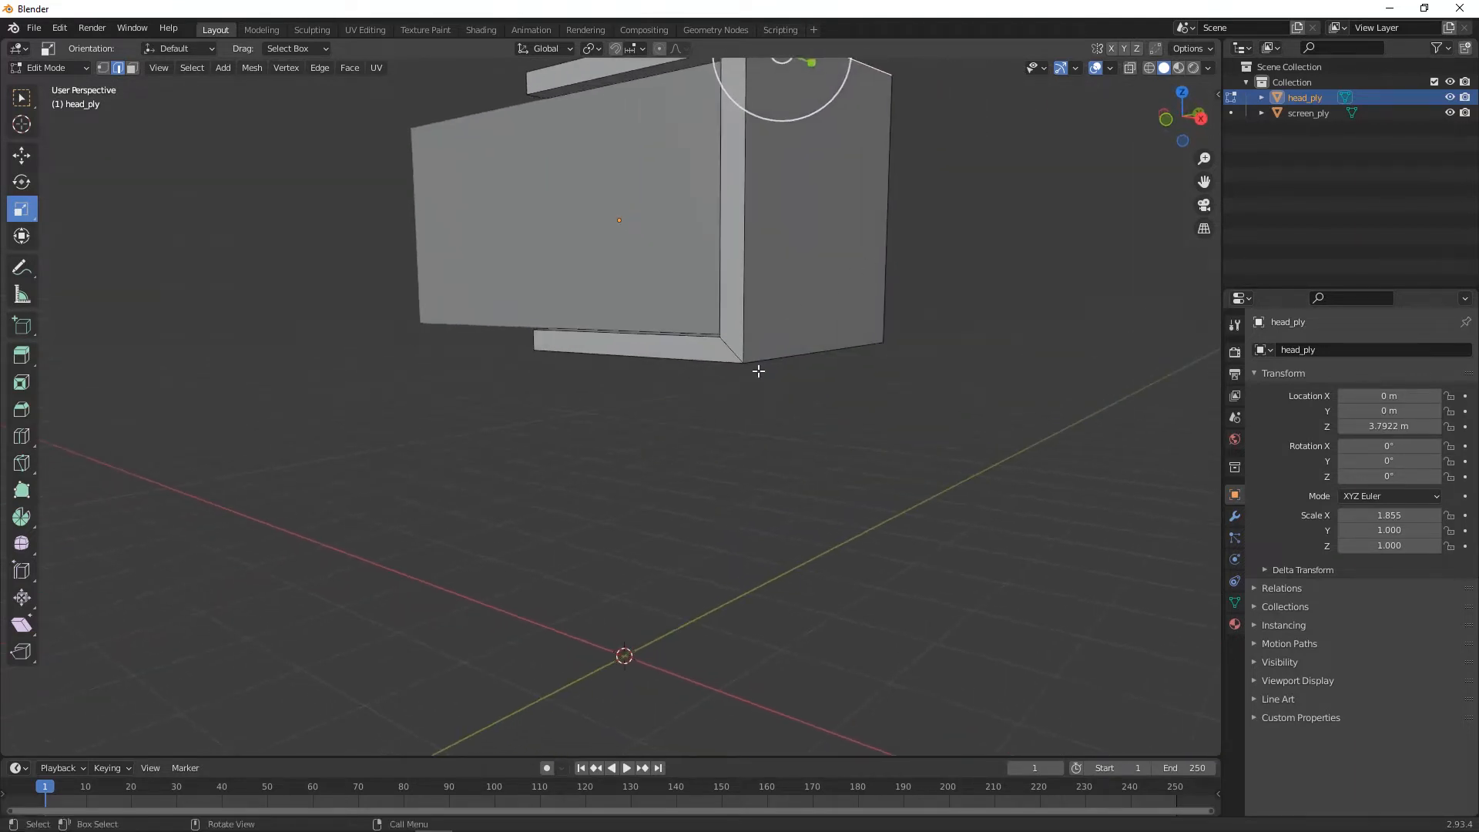
{"action": "middle_click_drag", "start_coordinate": [902, 396], "coordinate": [940, 418]}
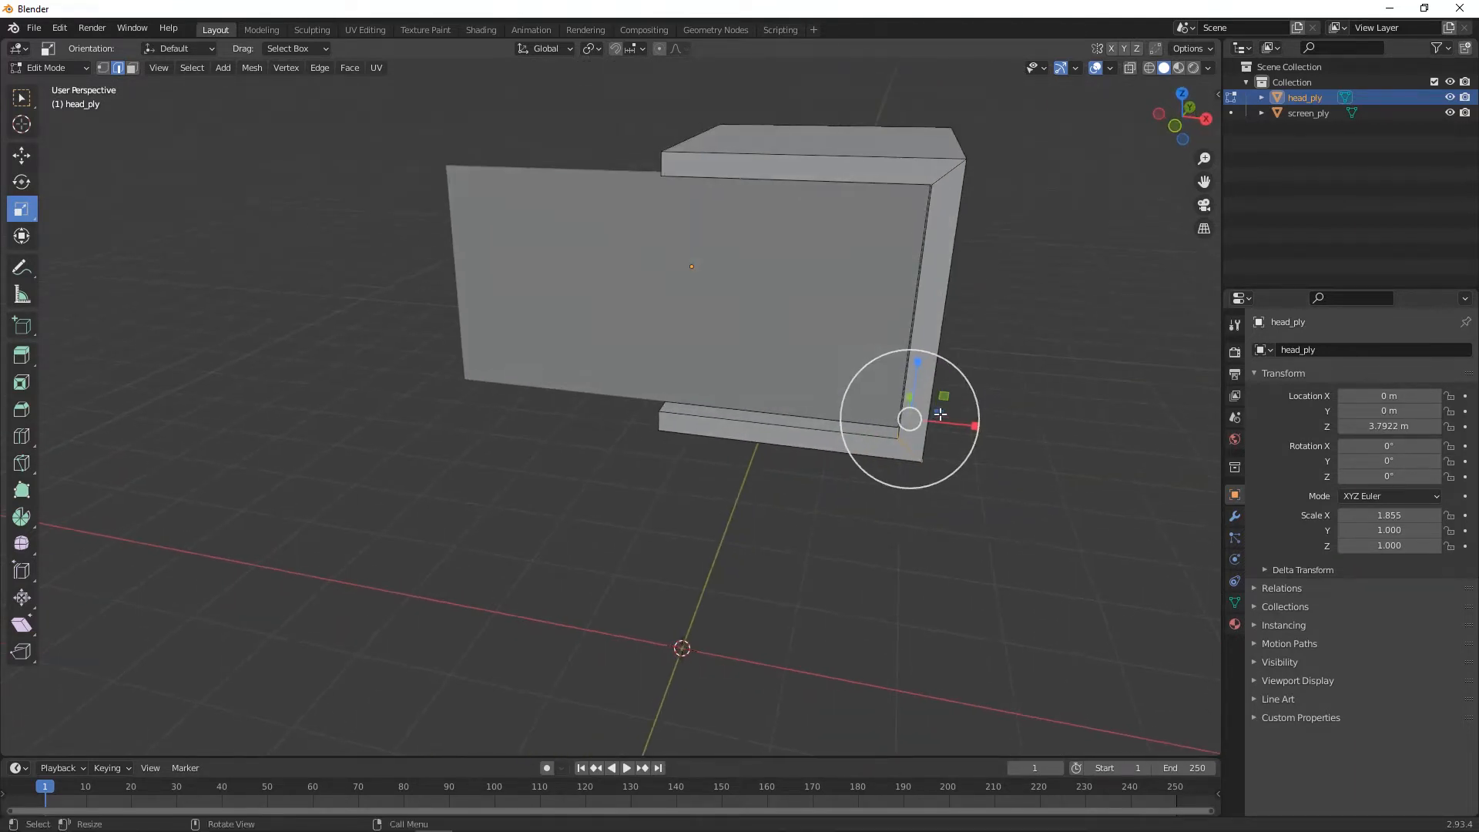
{"action": "left_click", "coordinate": [948, 177]}
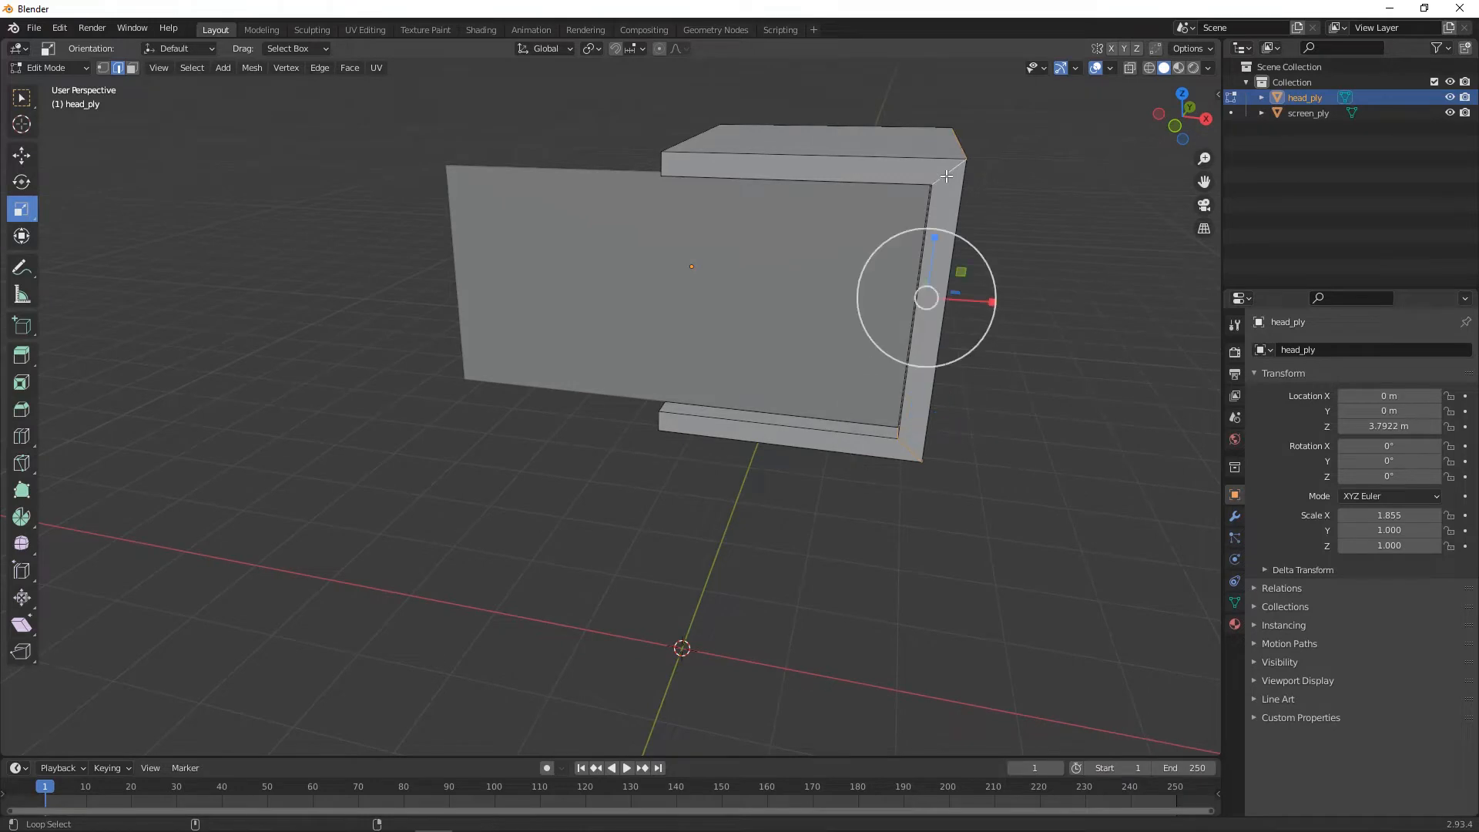
{"action": "middle_click_drag", "start_coordinate": [1033, 270], "coordinate": [1002, 293]}
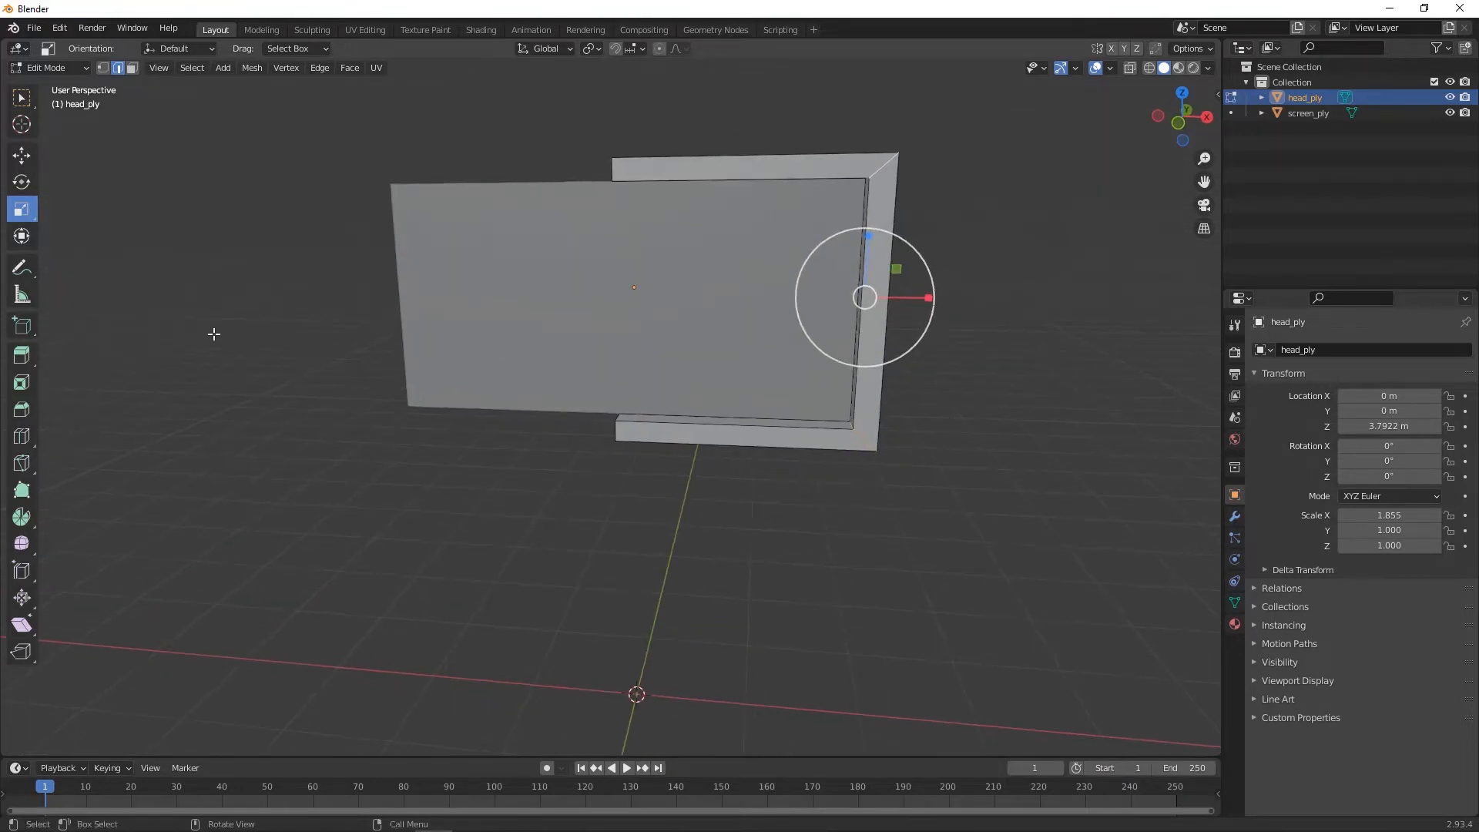
- Bevel the selected upper and lower side edges of head_ply by about 0.106 m with two segments
{"action": "left_click", "coordinate": [22, 409]}
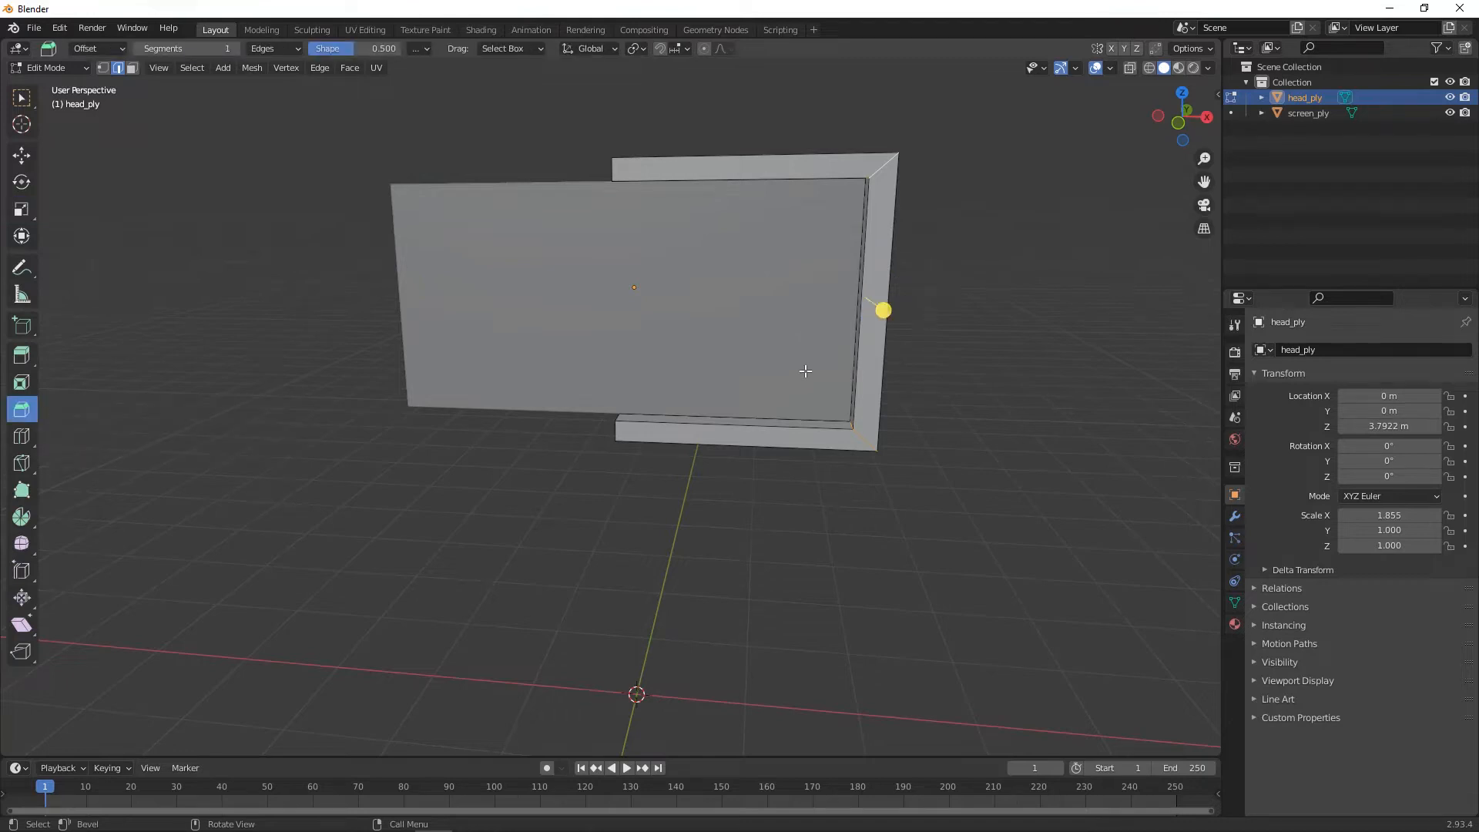
{"action": "left_click_drag", "start_coordinate": [884, 311], "coordinate": [954, 312]}
{"action": "middle_click_drag", "start_coordinate": [954, 312], "coordinate": [957, 332]}
{"action": "left_click_drag", "start_coordinate": [957, 332], "coordinate": [979, 359]}
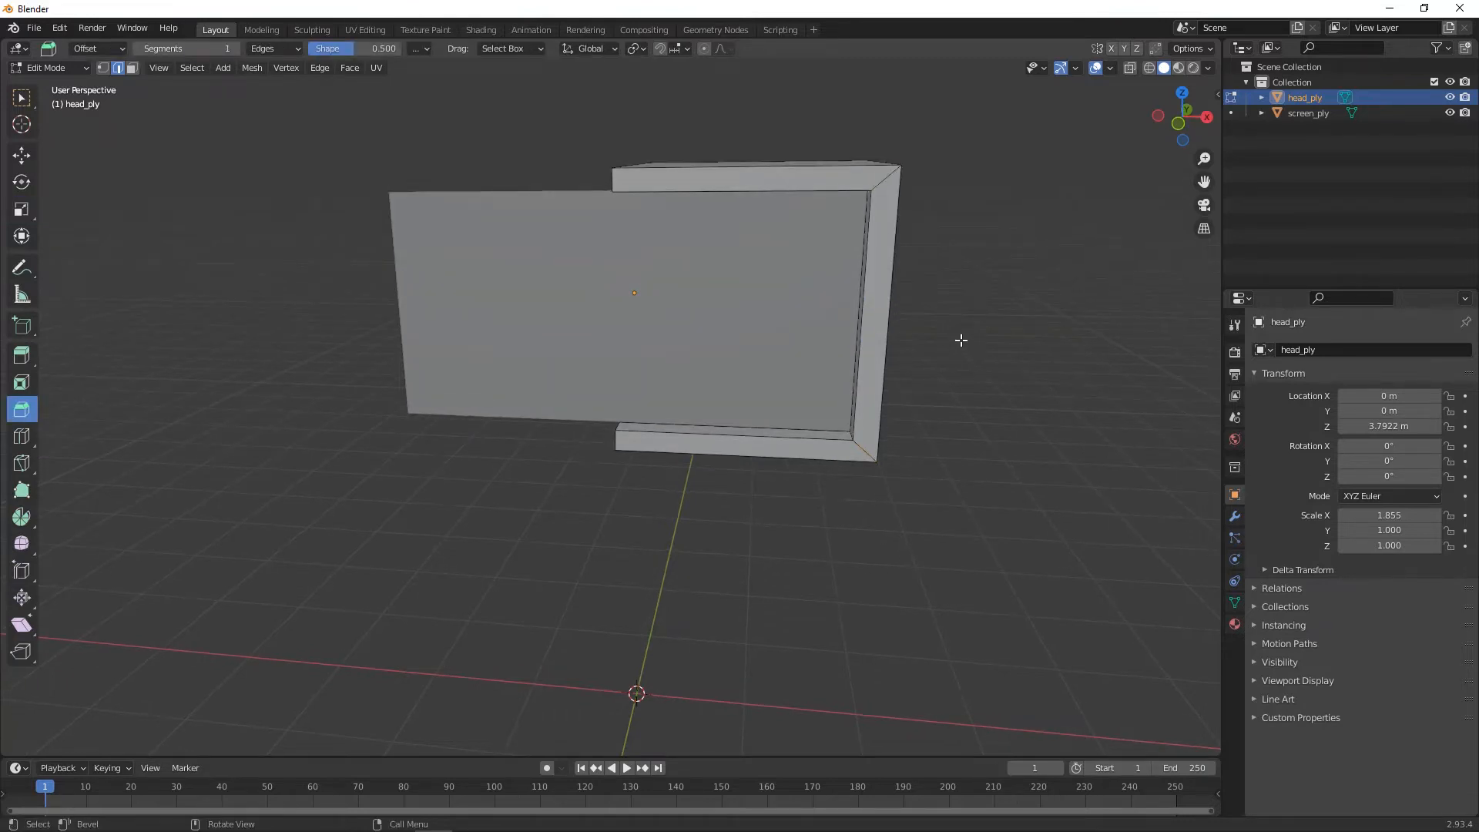
{"action": "left_click", "coordinate": [882, 323]}
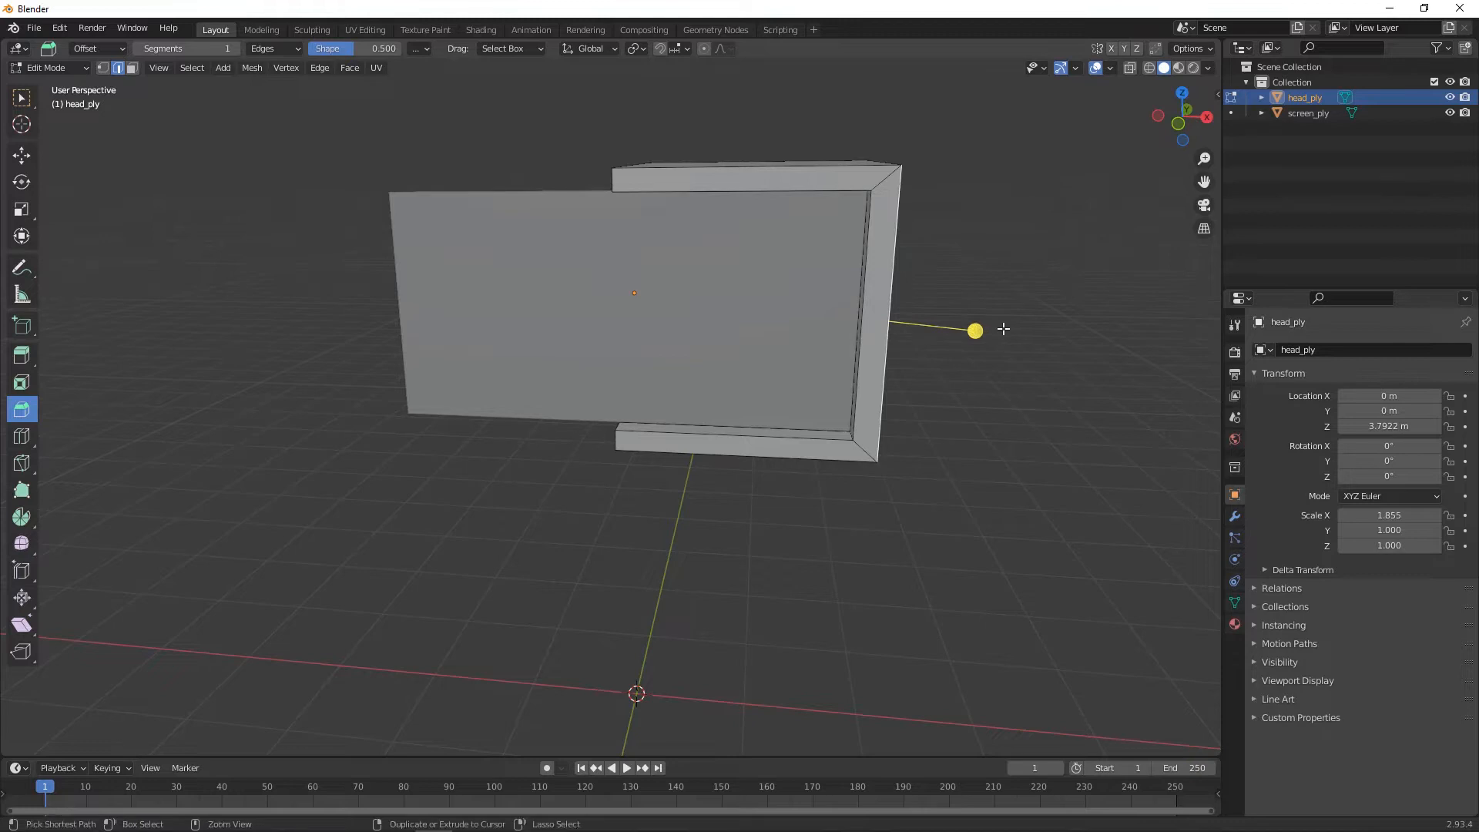
{"action": "left_click_drag", "start_coordinate": [884, 323], "coordinate": [904, 338]}
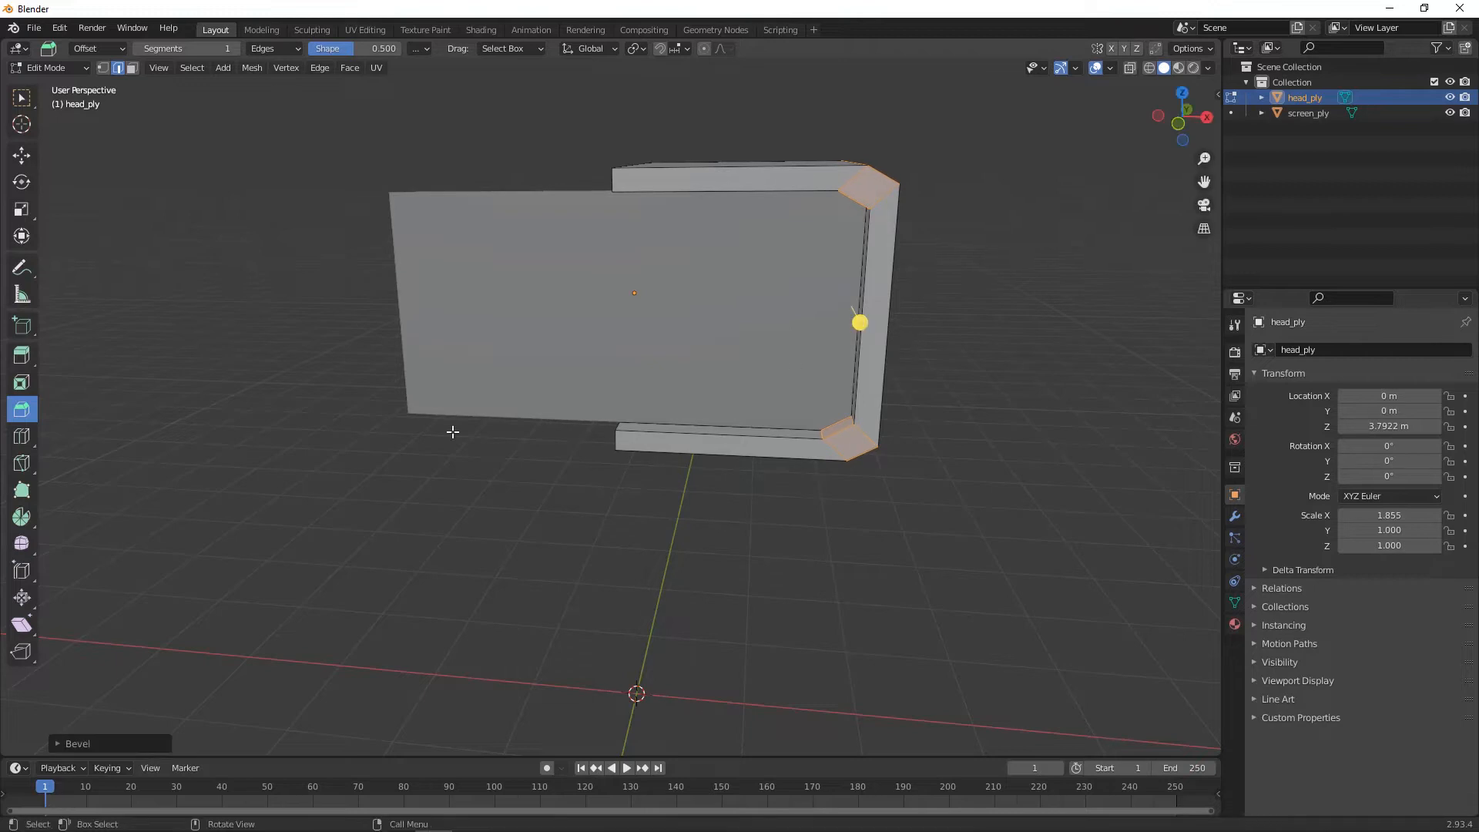
{"action": "left_click", "coordinate": [60, 744]}
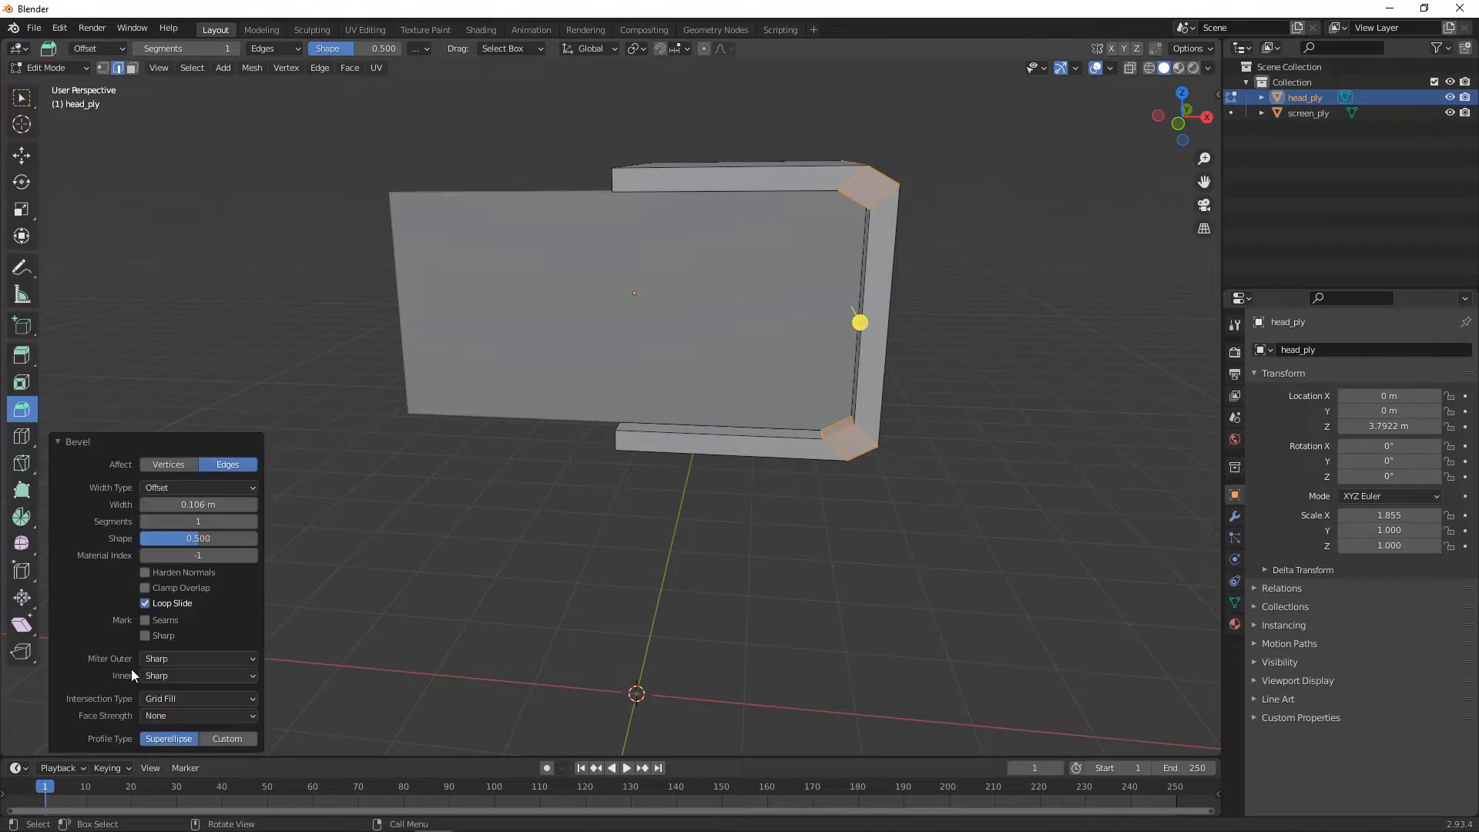
{"action": "left_click", "coordinate": [248, 521]}
{"action": "left_click", "coordinate": [948, 468]}
{"action": "middle_click_drag", "start_coordinate": [947, 468], "coordinate": [904, 480]}
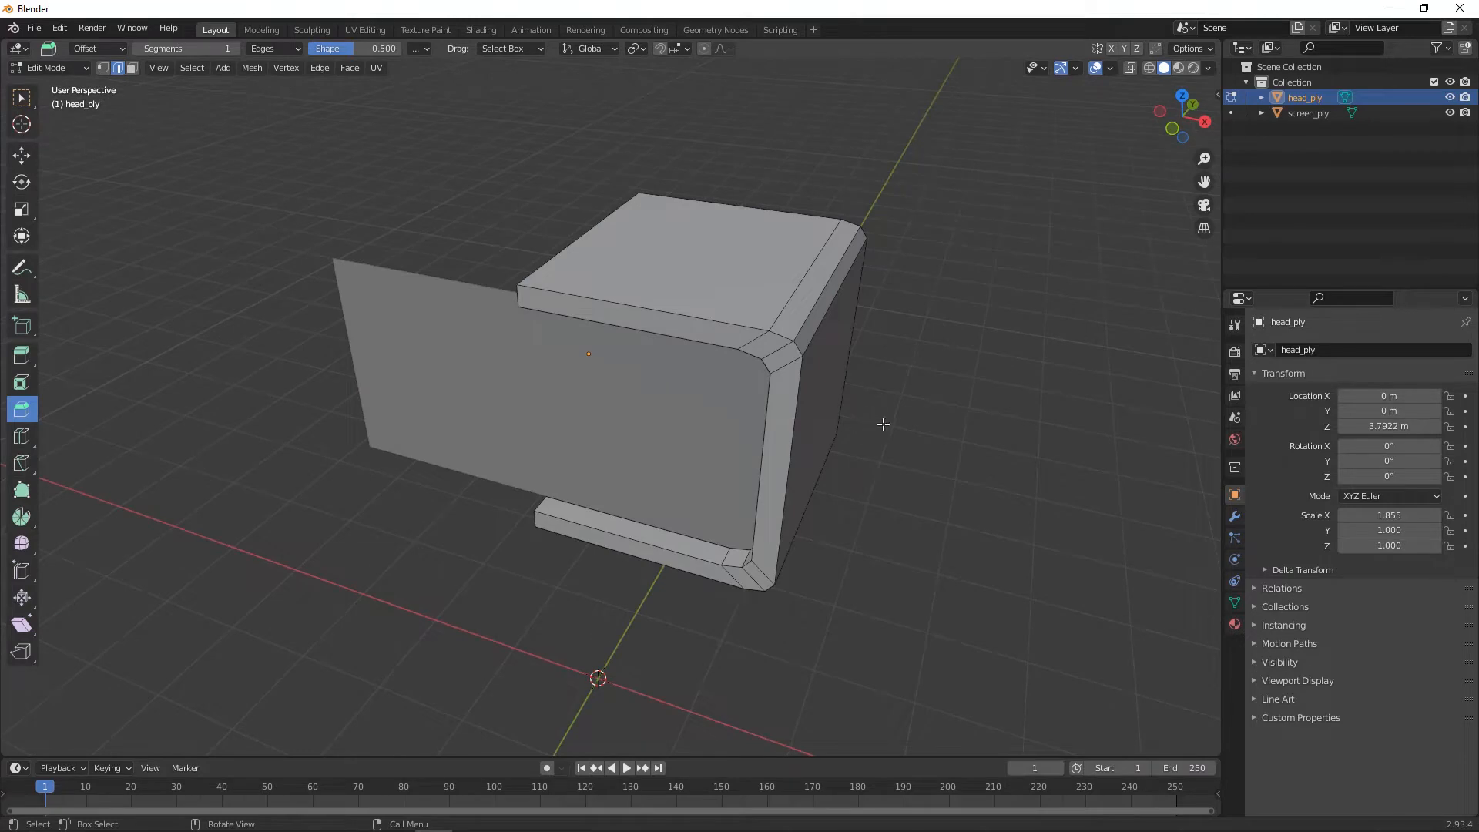
- Bevel the front frame's inner and outer edge loops and the back edge loop by about 0.033 m with two segments
{"action": "middle_click_drag", "start_coordinate": [882, 423], "coordinate": [791, 346]}
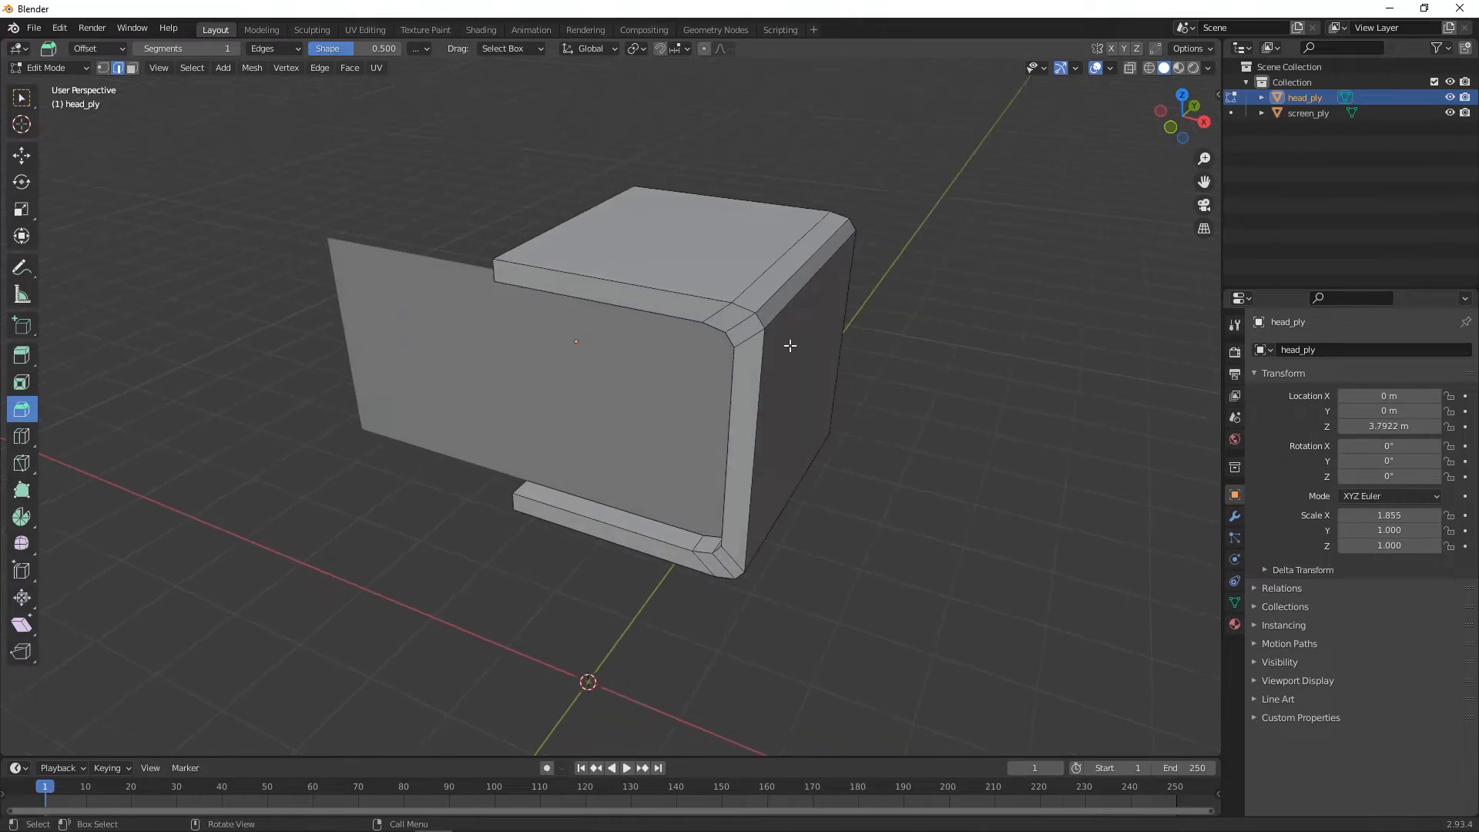
{"action": "left_click", "coordinate": [730, 435], "text": "alt"}
{"action": "left_click", "coordinate": [756, 424], "text": "alt+shift"}
{"action": "left_click", "coordinate": [851, 281], "text": "alt+shift"}
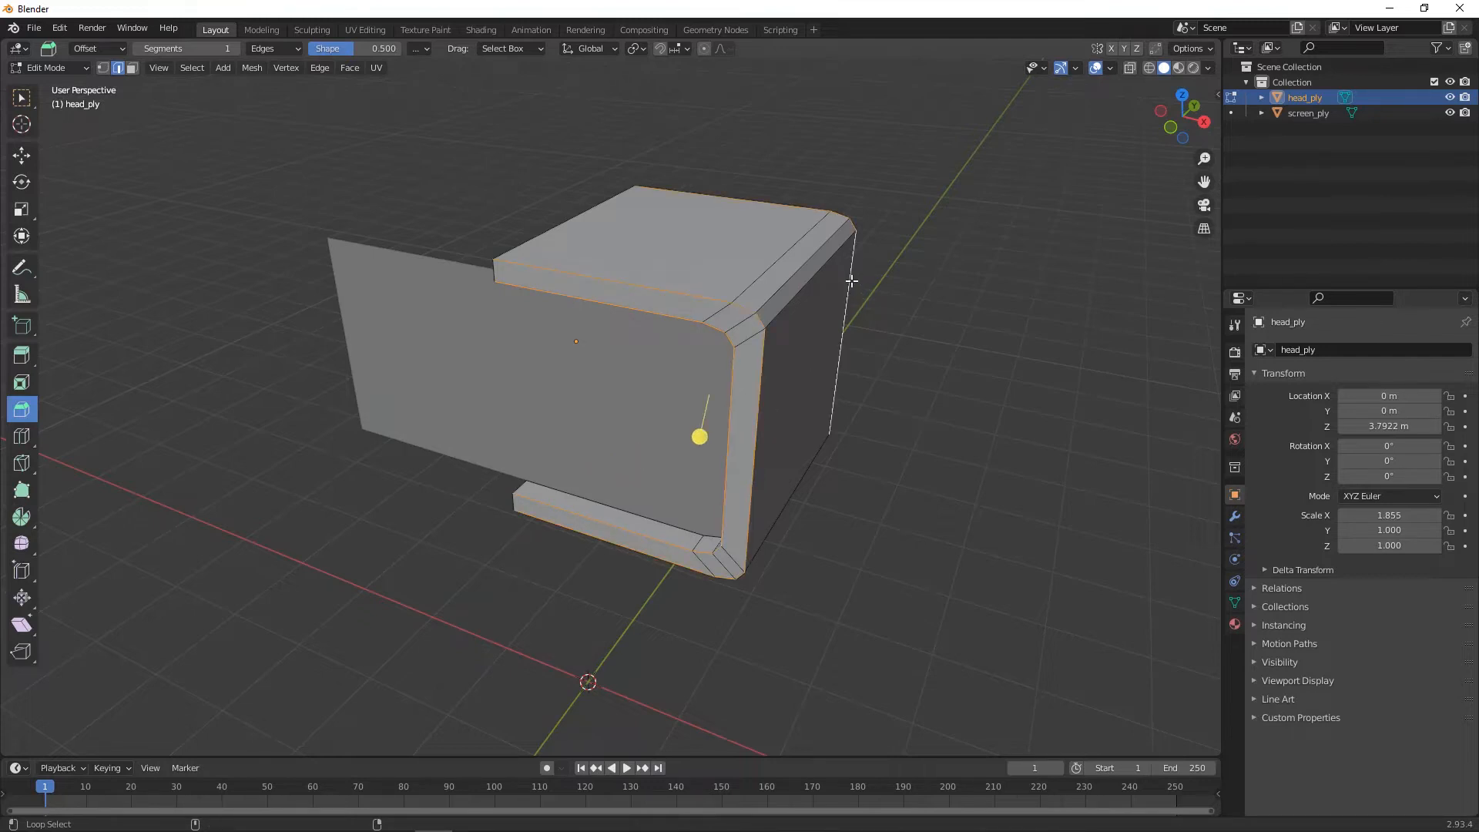
{"action": "middle_click_drag", "start_coordinate": [955, 482], "coordinate": [444, 467]}
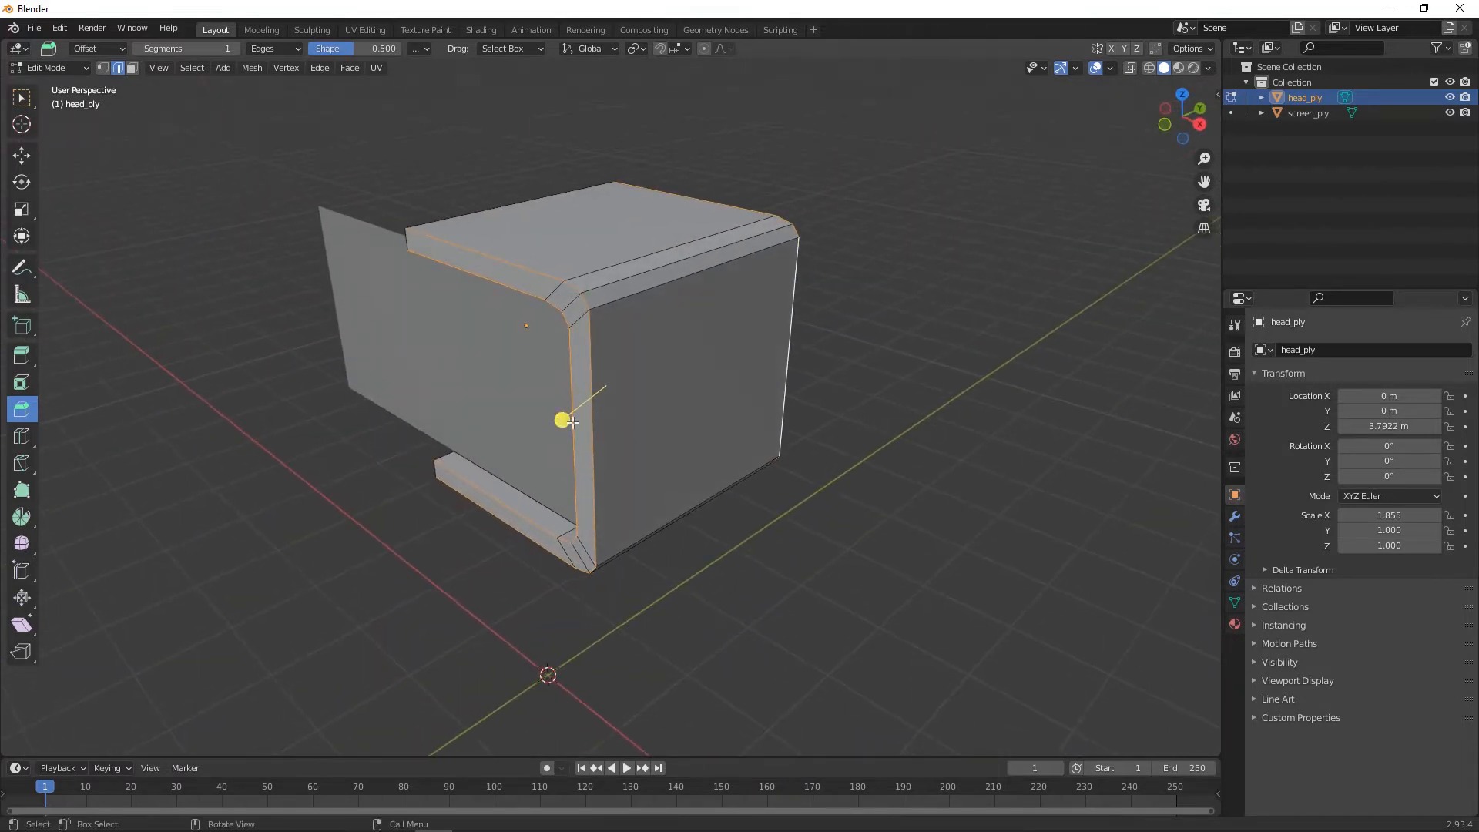
{"action": "left_click_drag", "start_coordinate": [563, 419], "coordinate": [550, 434]}
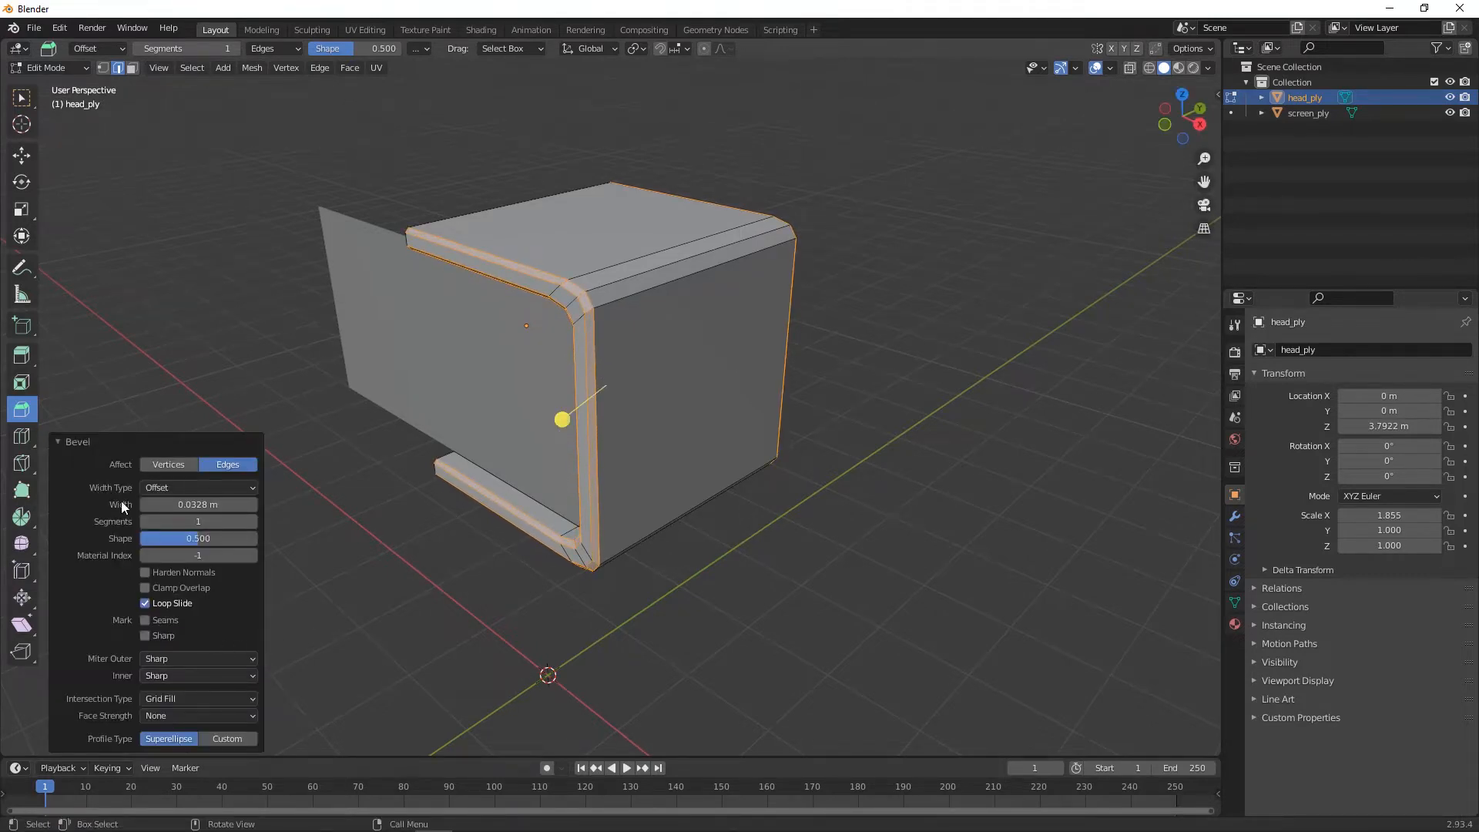
{"action": "left_click", "coordinate": [253, 523]}
{"action": "left_click", "coordinate": [861, 494]}
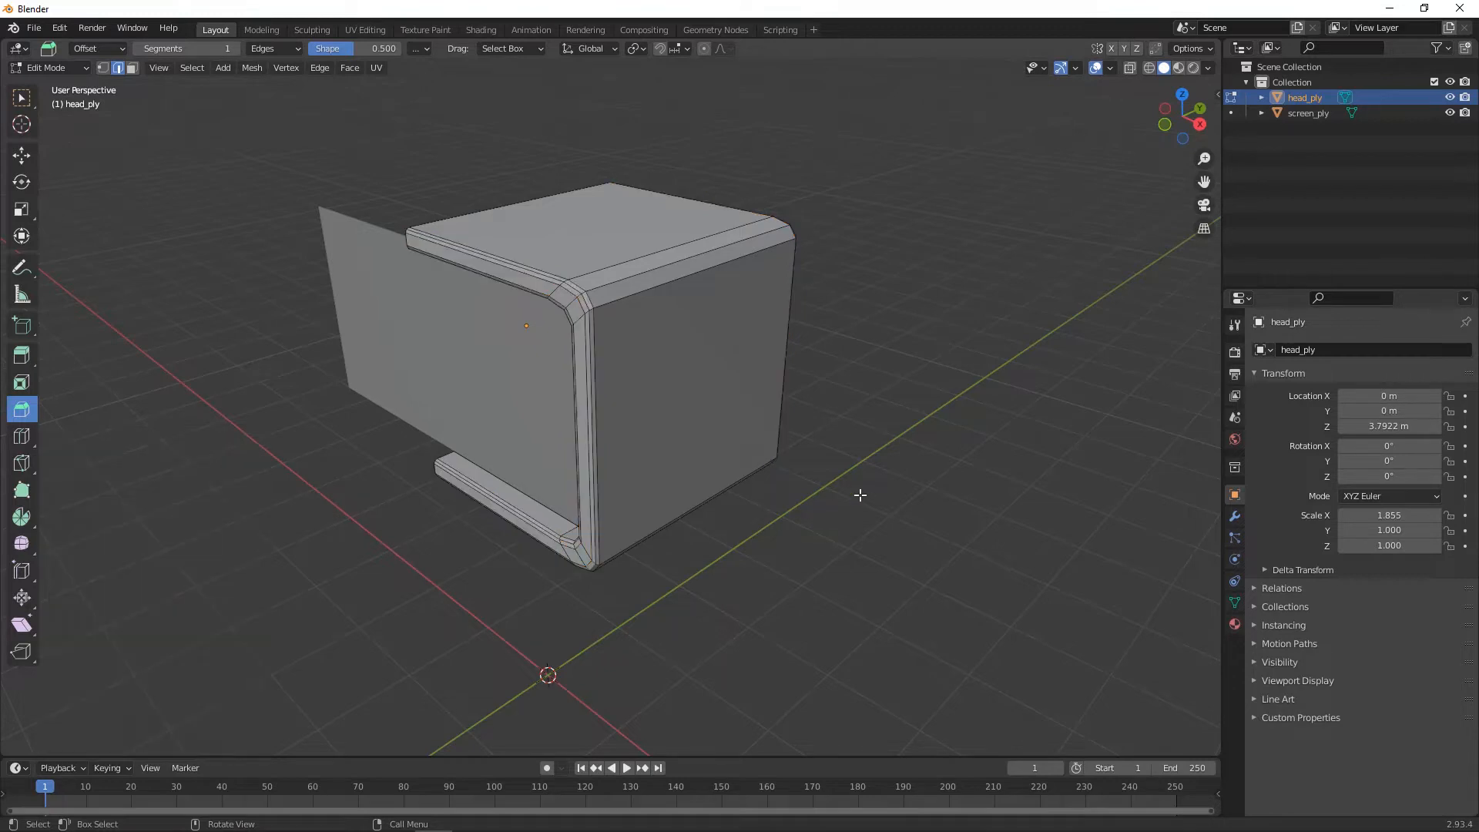
- Knife a vertical cut down the back face of head_ply near the outer side, joining the upper and lower corner bevel vertices
{"action": "middle_click_drag", "start_coordinate": [594, 571], "coordinate": [452, 571]}
{"action": "middle_click_drag", "start_coordinate": [594, 472], "coordinate": [505, 498]}
{"action": "middle_click_drag", "start_coordinate": [631, 527], "coordinate": [747, 632], "text": "shift"}
{"action": "middle_click_drag", "start_coordinate": [747, 631], "coordinate": [726, 608]}
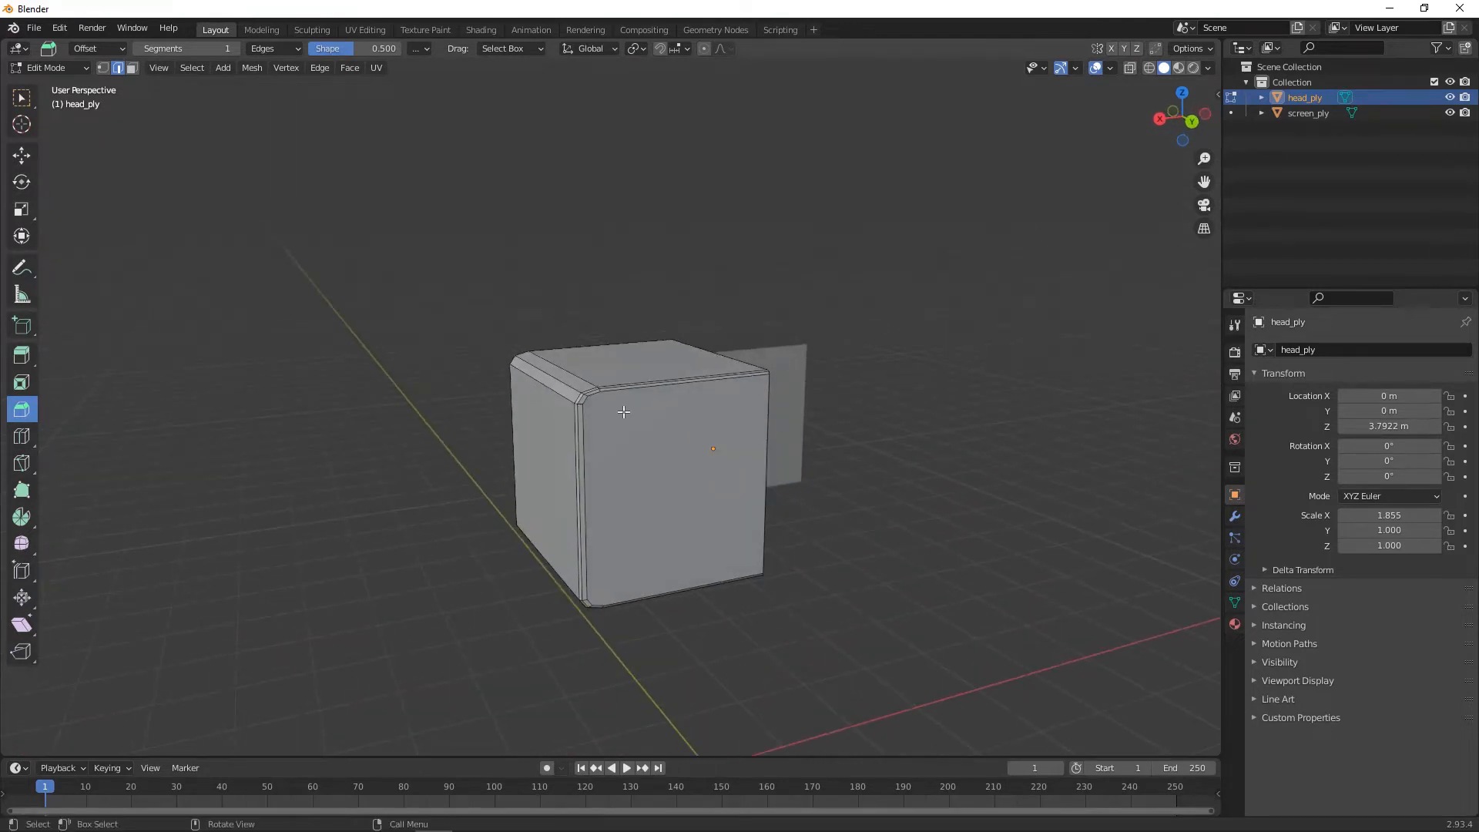
{"action": "scroll", "coordinate": [808, 455], "scroll_direction": "up", "scroll_amount": 3}
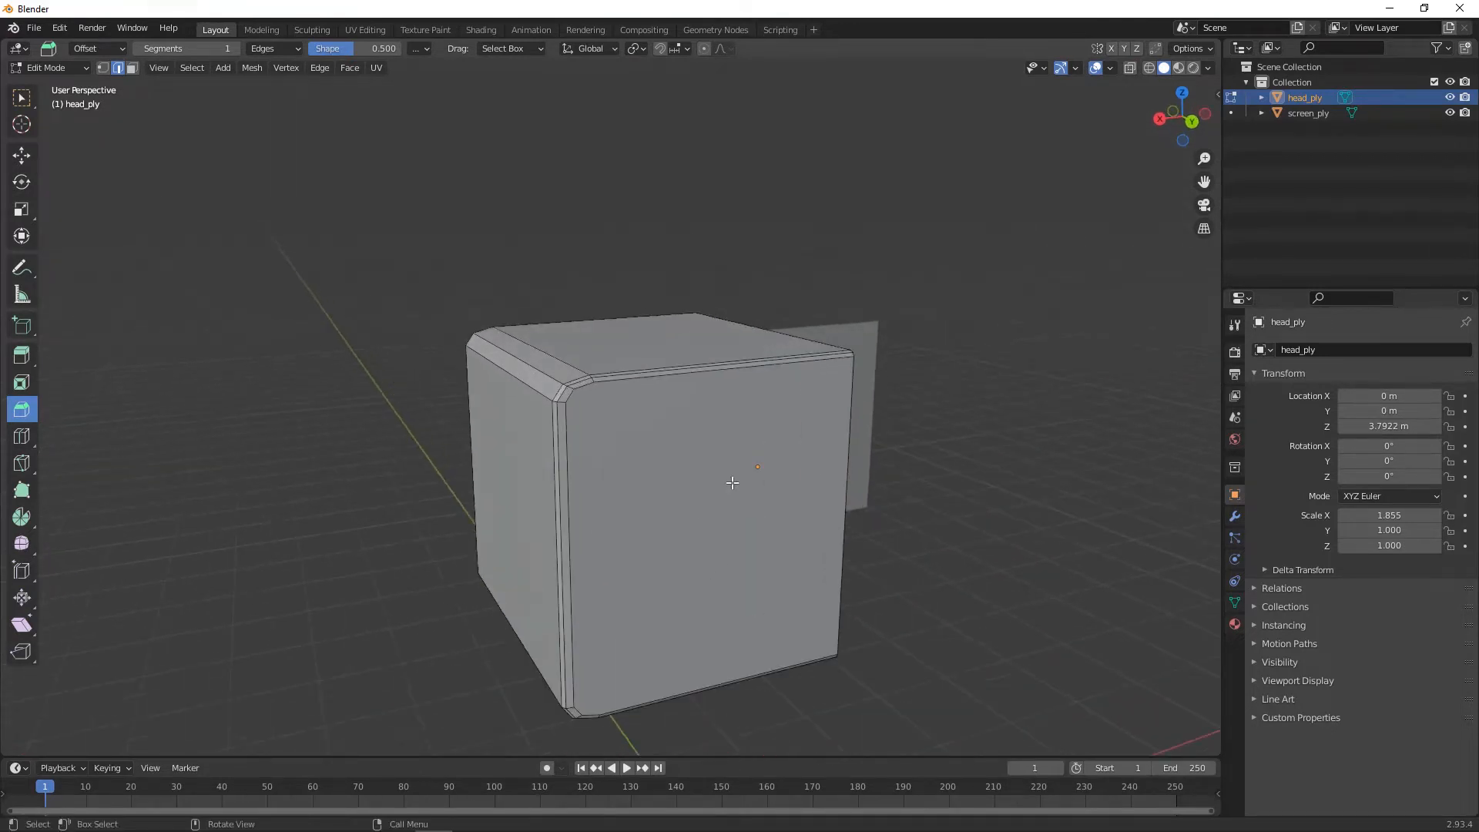
{"action": "middle_click_drag", "start_coordinate": [493, 662], "coordinate": [463, 647]}
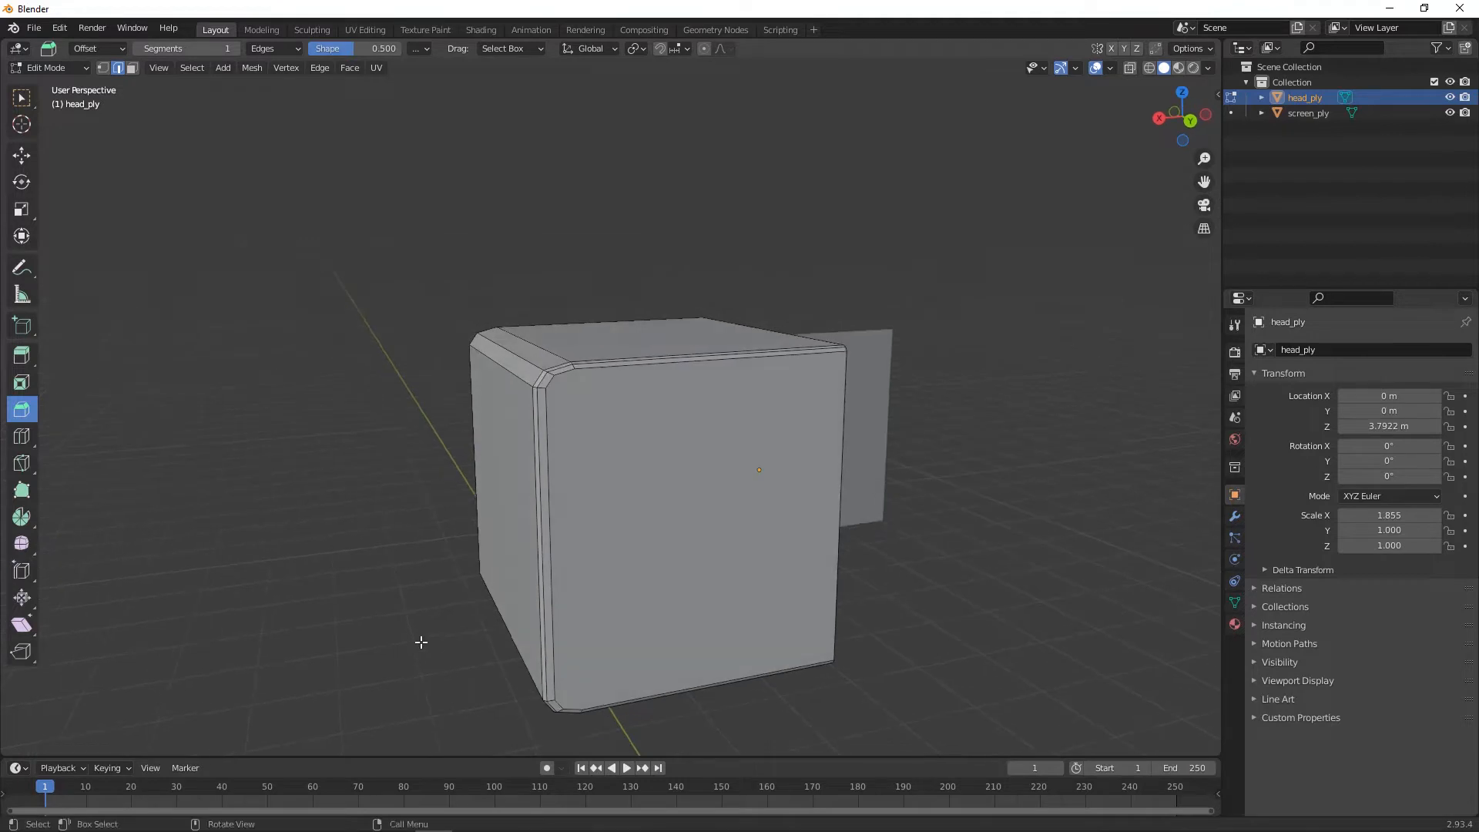
{"action": "left_click", "coordinate": [20, 465]}
{"action": "left_click", "coordinate": [575, 365]}
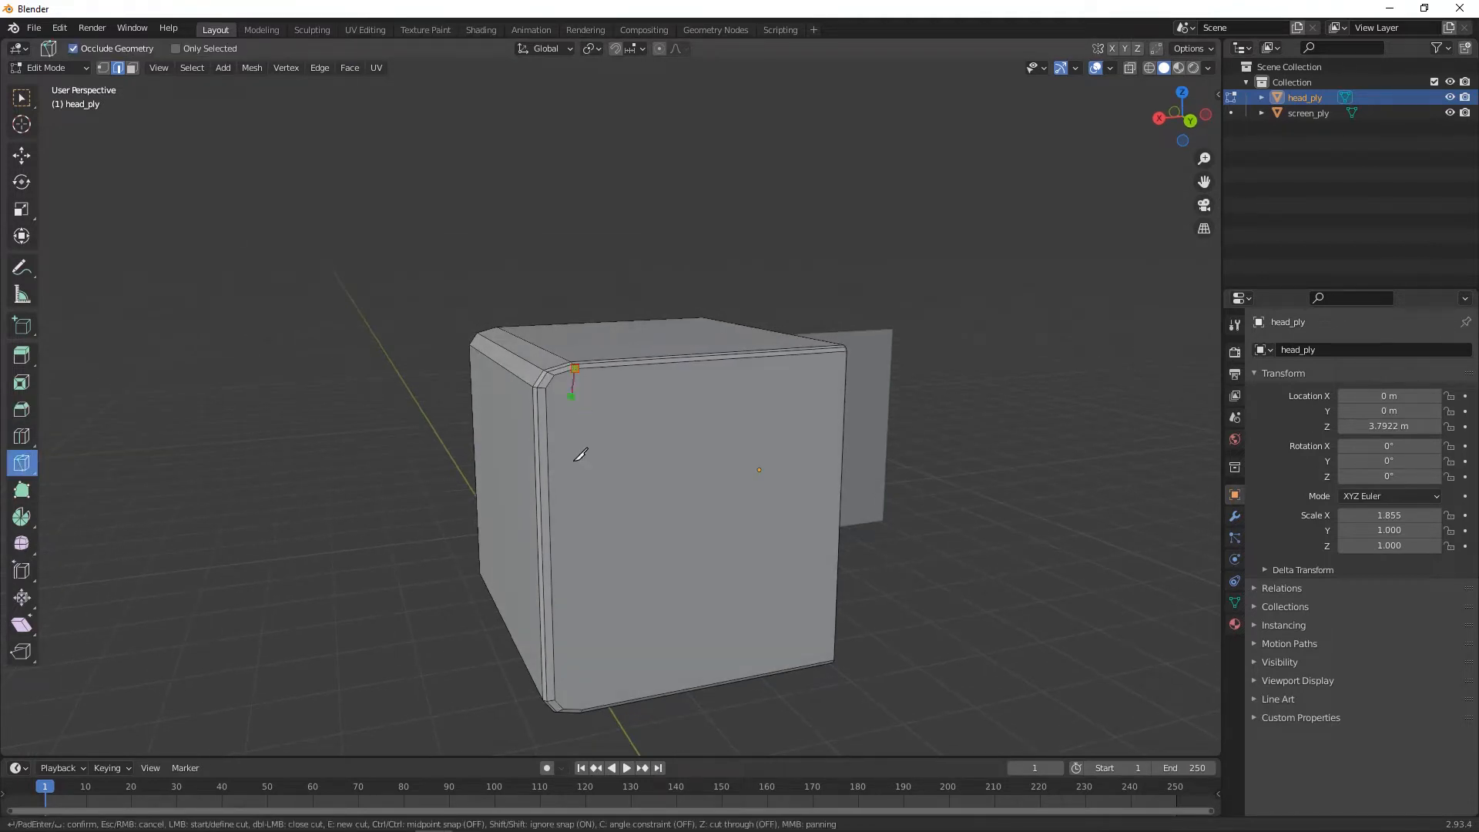
{"action": "left_click", "coordinate": [583, 709]}
{"action": "key", "text": "Return"}
- Knife two horizontal cuts across the back face, near its top and bottom, from the corner bevel vertices to the centre edge
{"action": "left_click", "coordinate": [546, 386]}
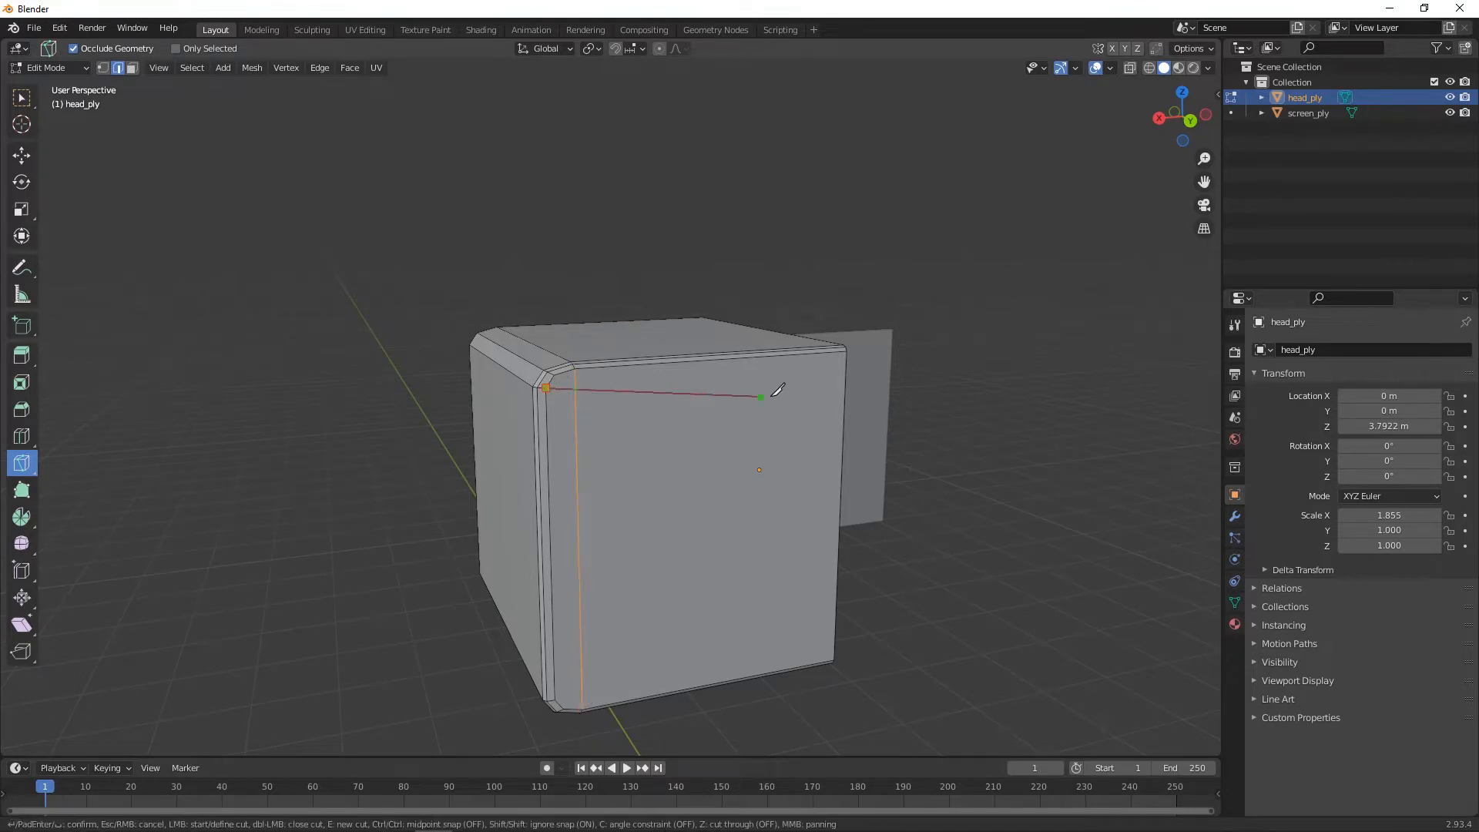
{"action": "left_click", "coordinate": [847, 366]}
{"action": "key", "text": "Return"}
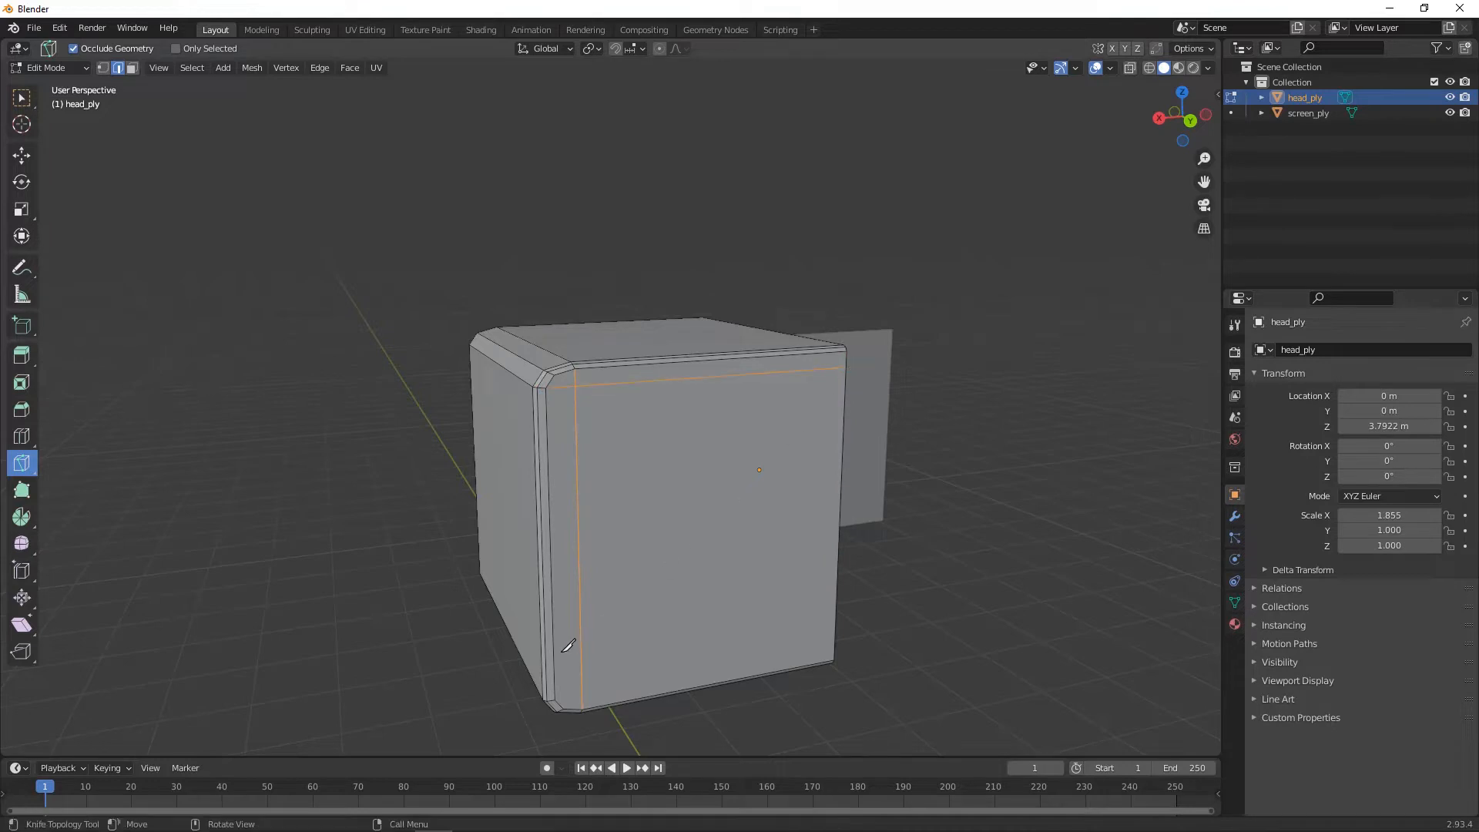
{"action": "left_click", "coordinate": [554, 699]}
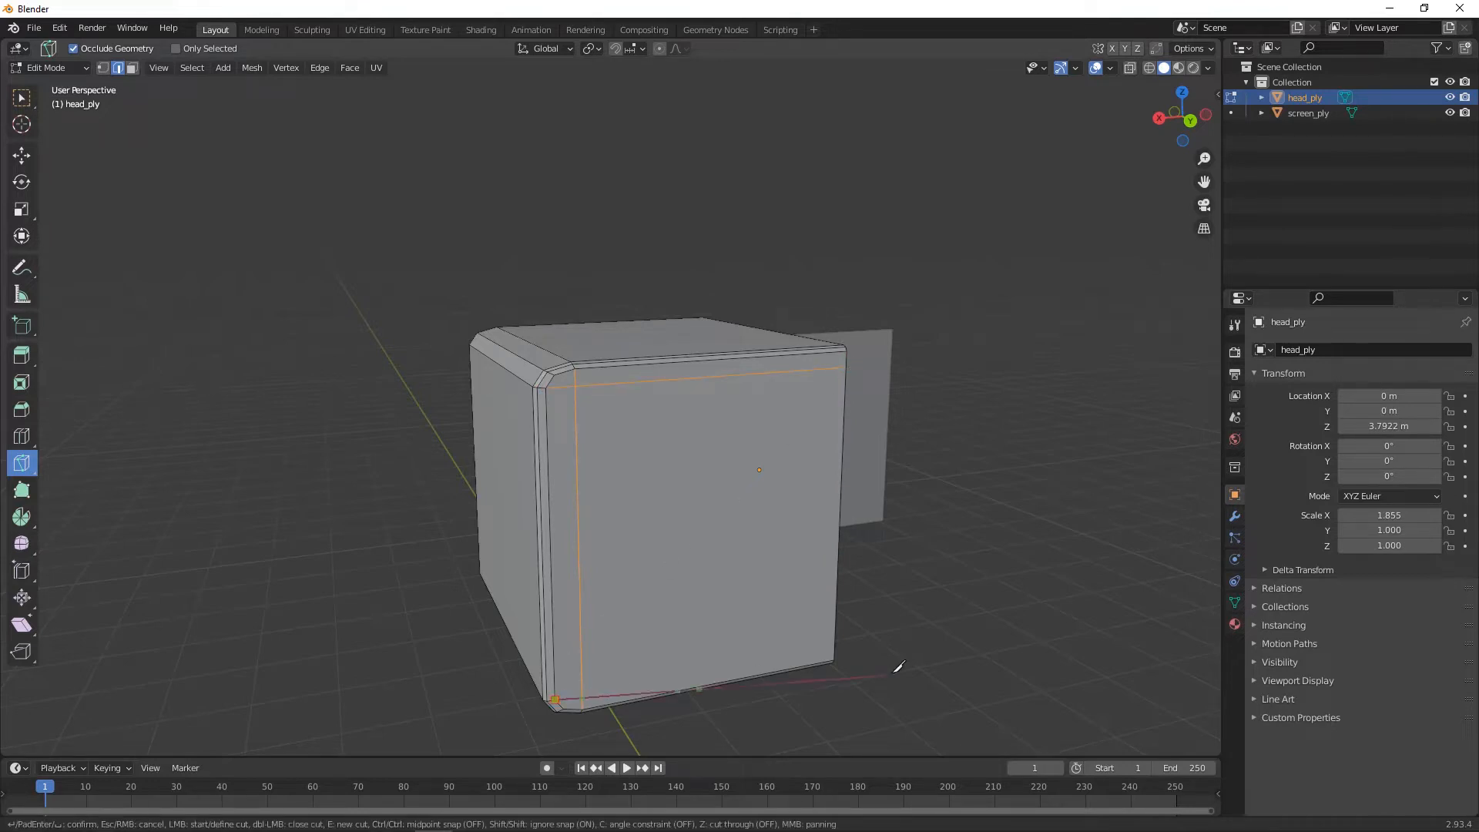
{"action": "left_click", "coordinate": [835, 648]}
{"action": "key", "text": "Return"}
{"action": "scroll", "coordinate": [947, 592], "scroll_direction": "down", "scroll_amount": 1}
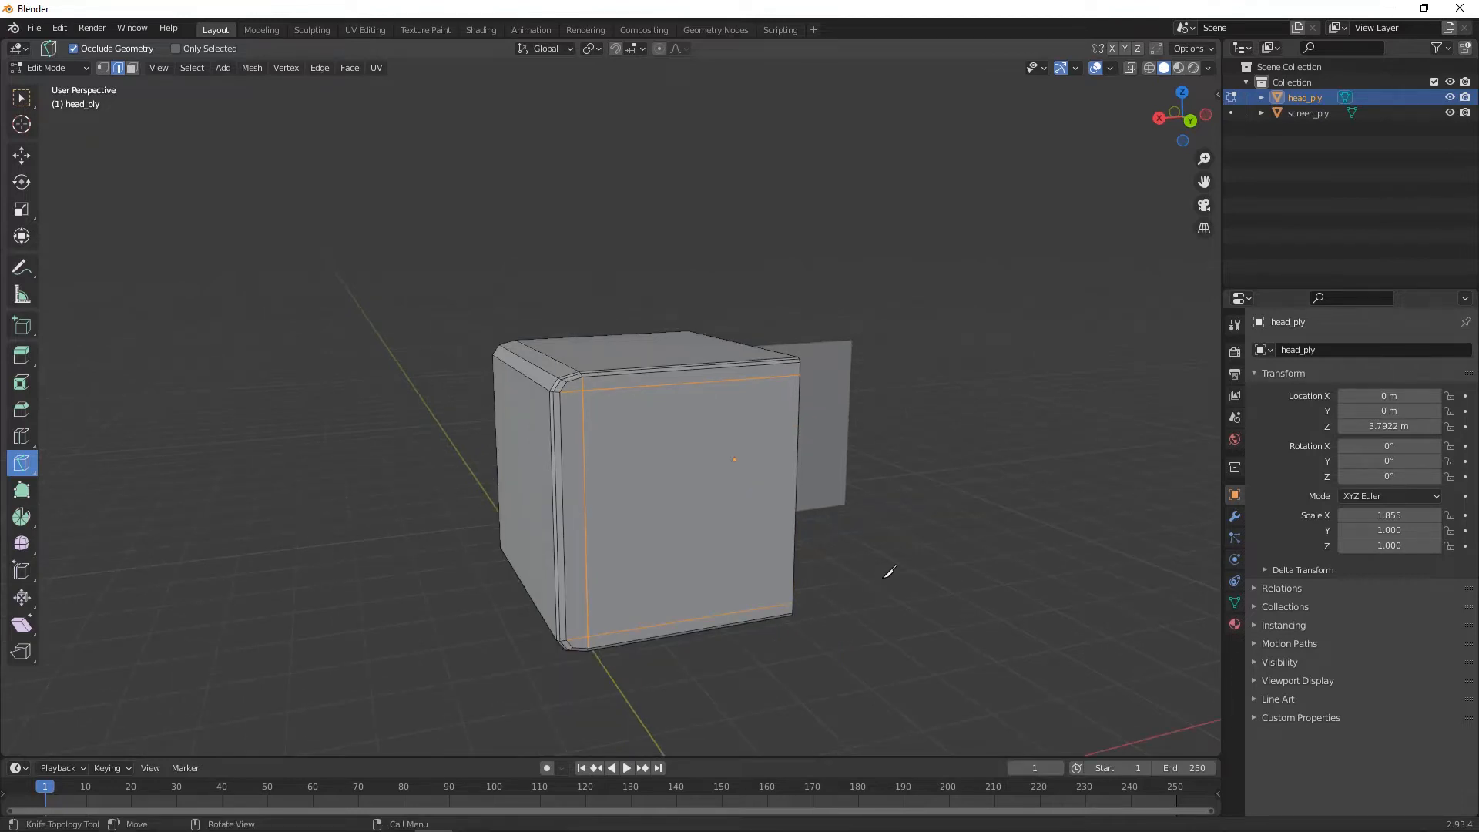
{"action": "mouse_move", "coordinate": [673, 611]}
{"action": "middle_mouse_down"}
{"action": "mouse_move", "coordinate": [802, 637]}
{"action": "mouse_move", "coordinate": [688, 624]}
{"action": "middle_mouse_up"}
{"action": "middle_click_drag", "start_coordinate": [808, 509], "coordinate": [752, 465]}
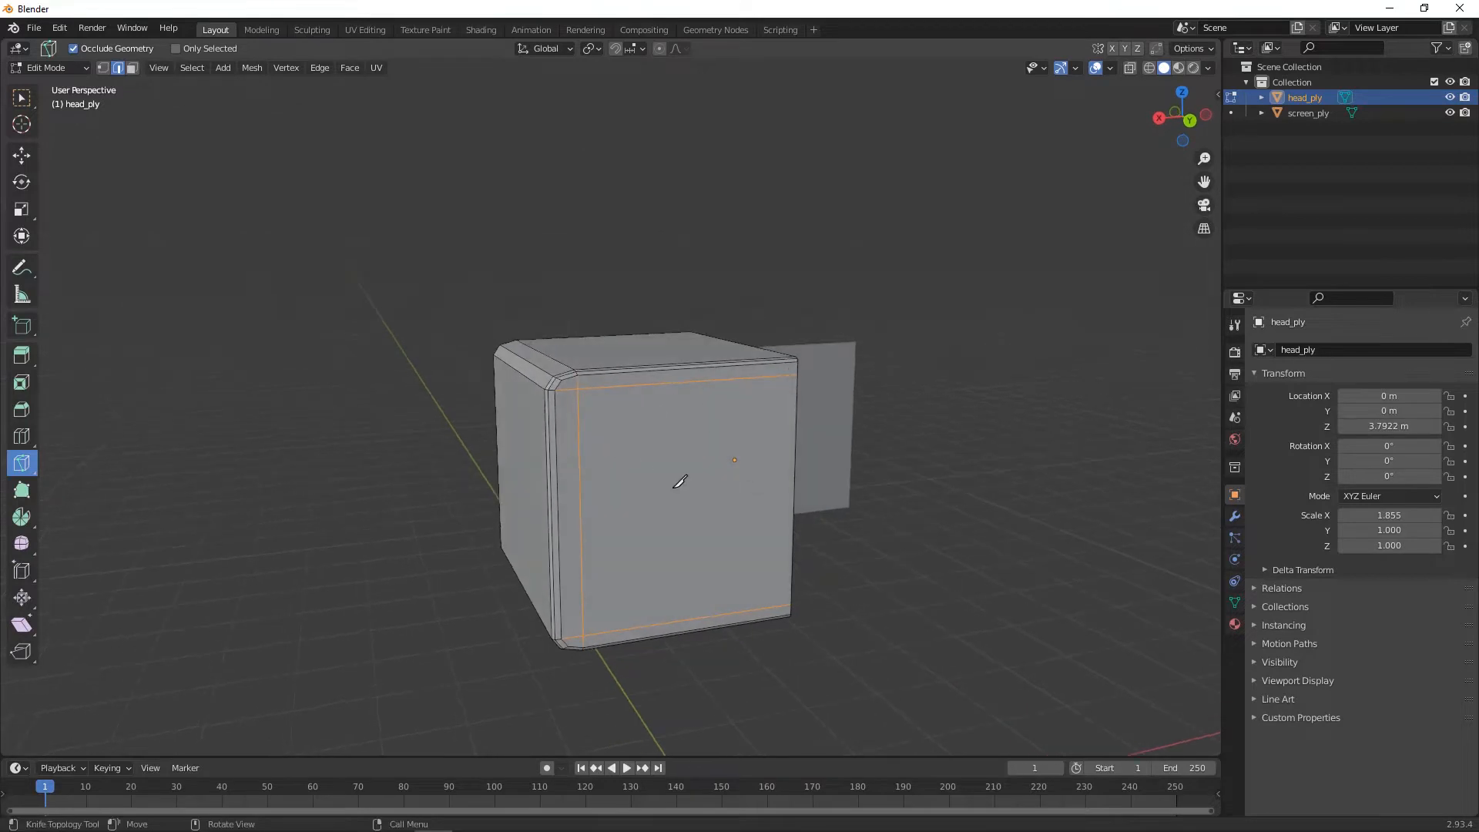
{"action": "middle_click_drag", "start_coordinate": [694, 568], "coordinate": [634, 452]}
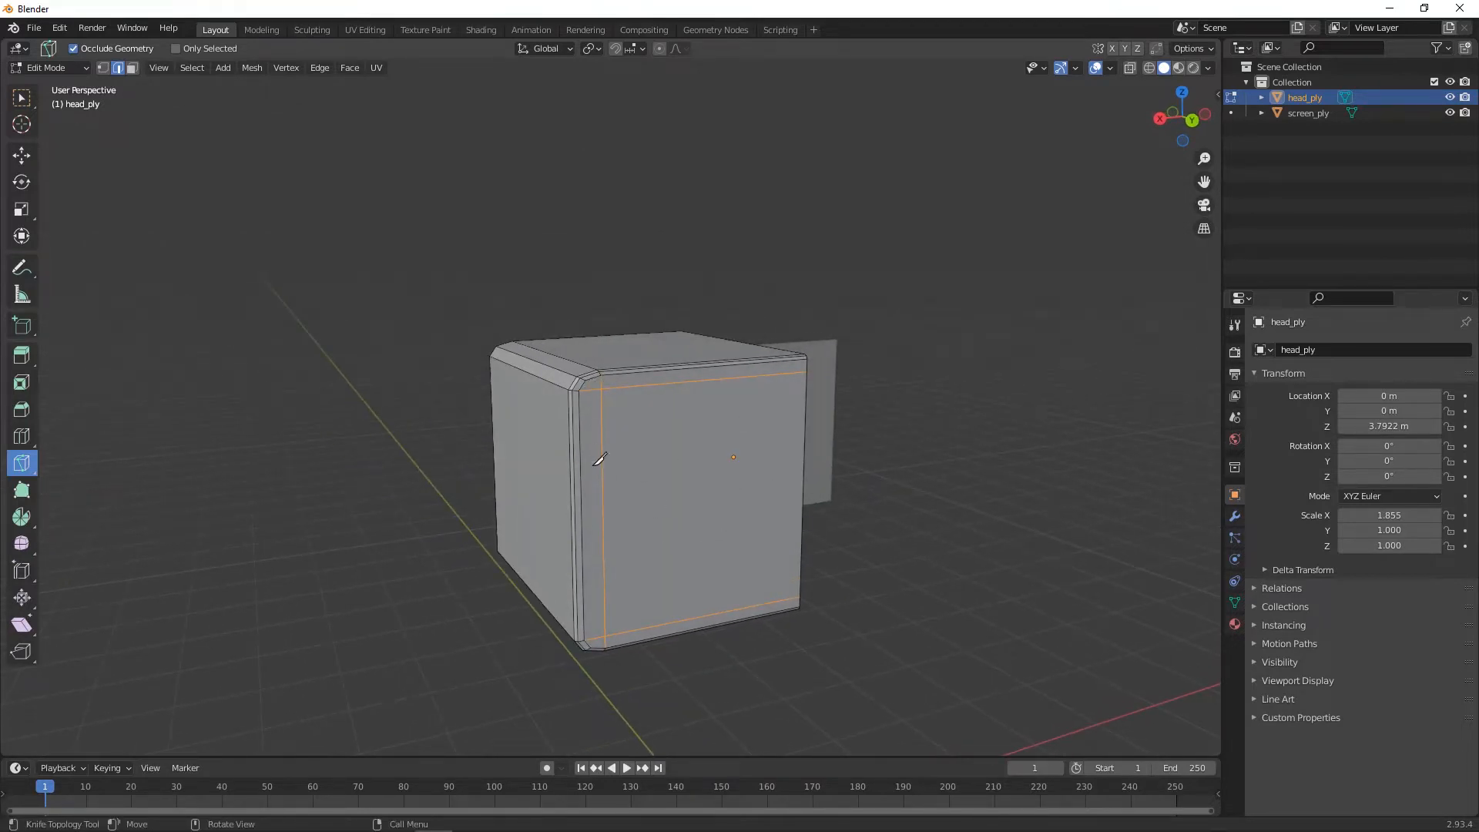
- Deselect the cut edges and return head_ply to Object Mode
{"action": "left_click", "coordinate": [29, 156]}
{"action": "left_click", "coordinate": [346, 353]}
{"action": "middle_click_drag", "start_coordinate": [370, 385], "coordinate": [79, 331]}
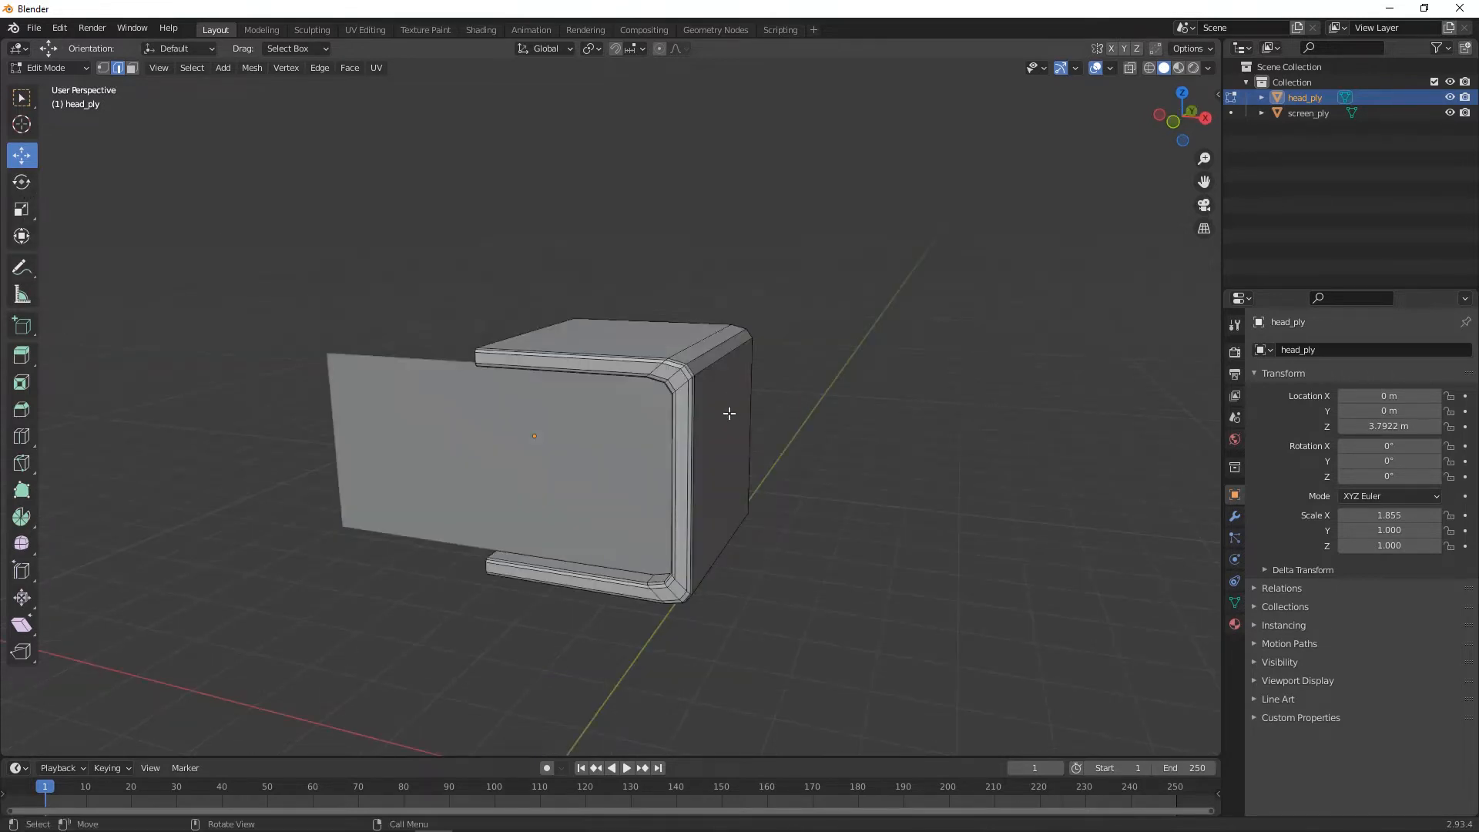
{"action": "key", "text": "Tab"}
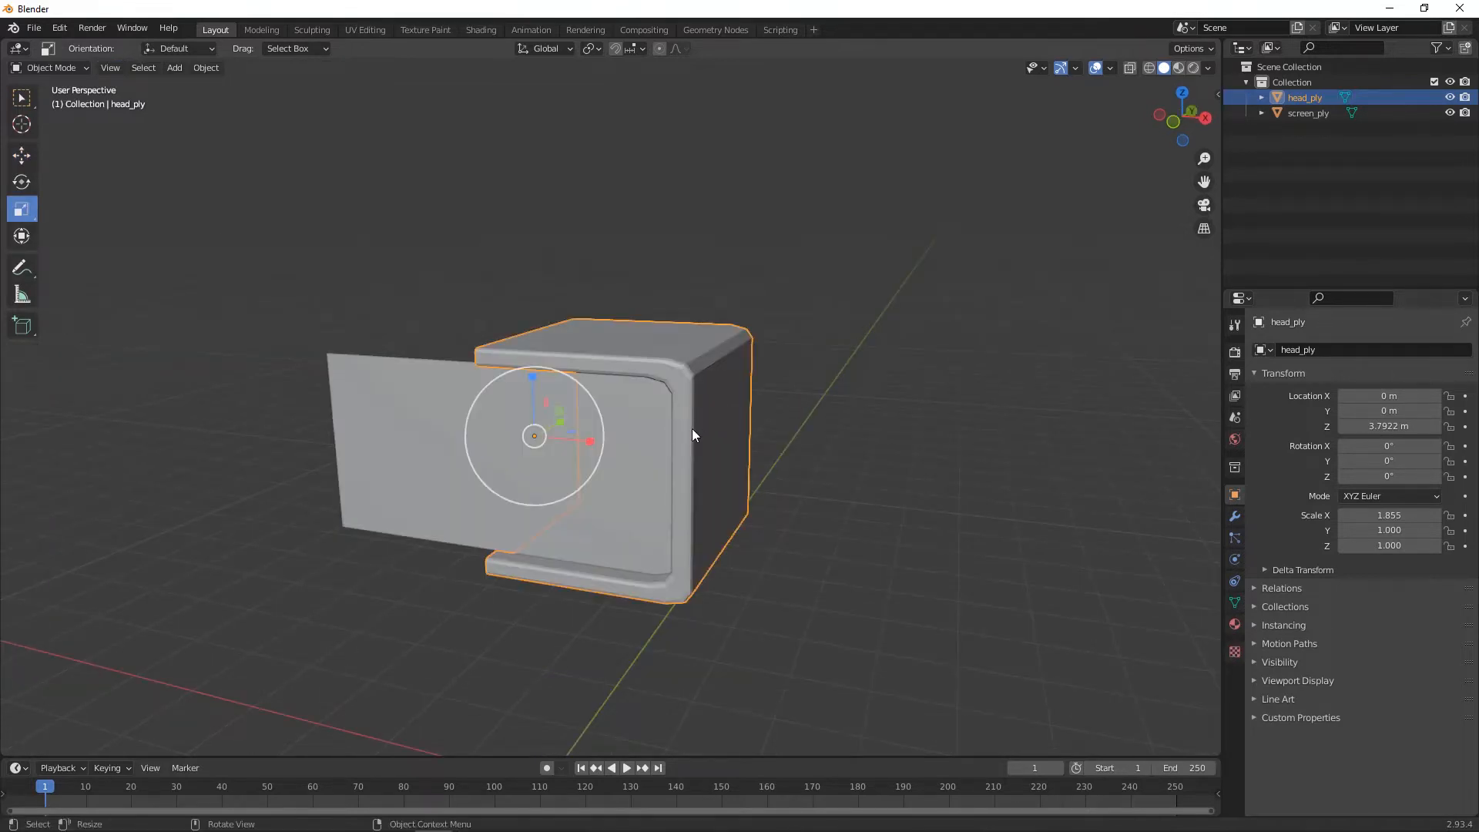
{"action": "middle_click_drag", "start_coordinate": [1144, 477], "coordinate": [937, 558]}
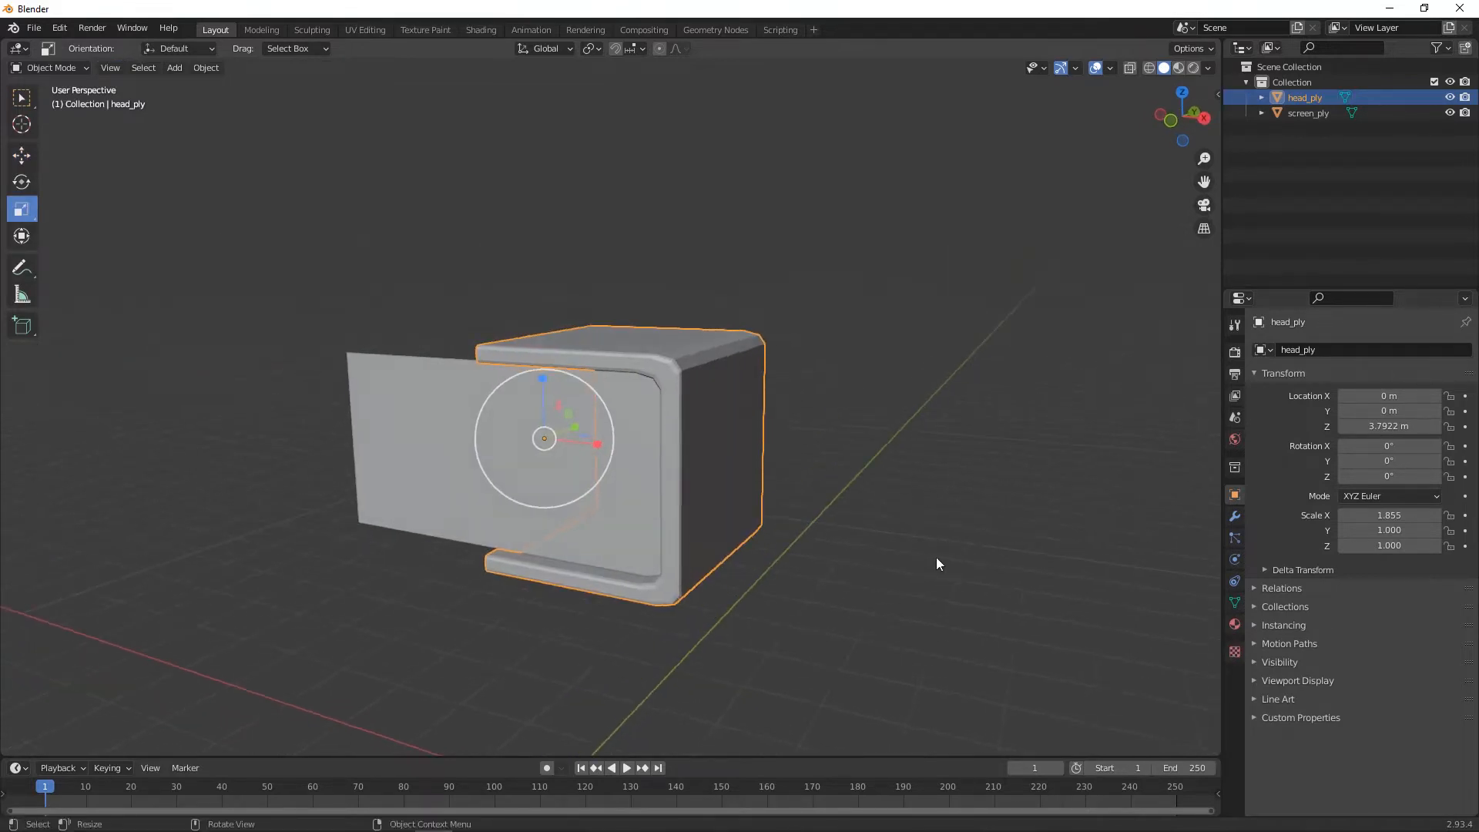
- Add a Mirror modifier on the X axis to head_ply to complete the missing half
{"action": "left_click", "coordinate": [1236, 514]}
{"action": "left_click", "coordinate": [1310, 351]}
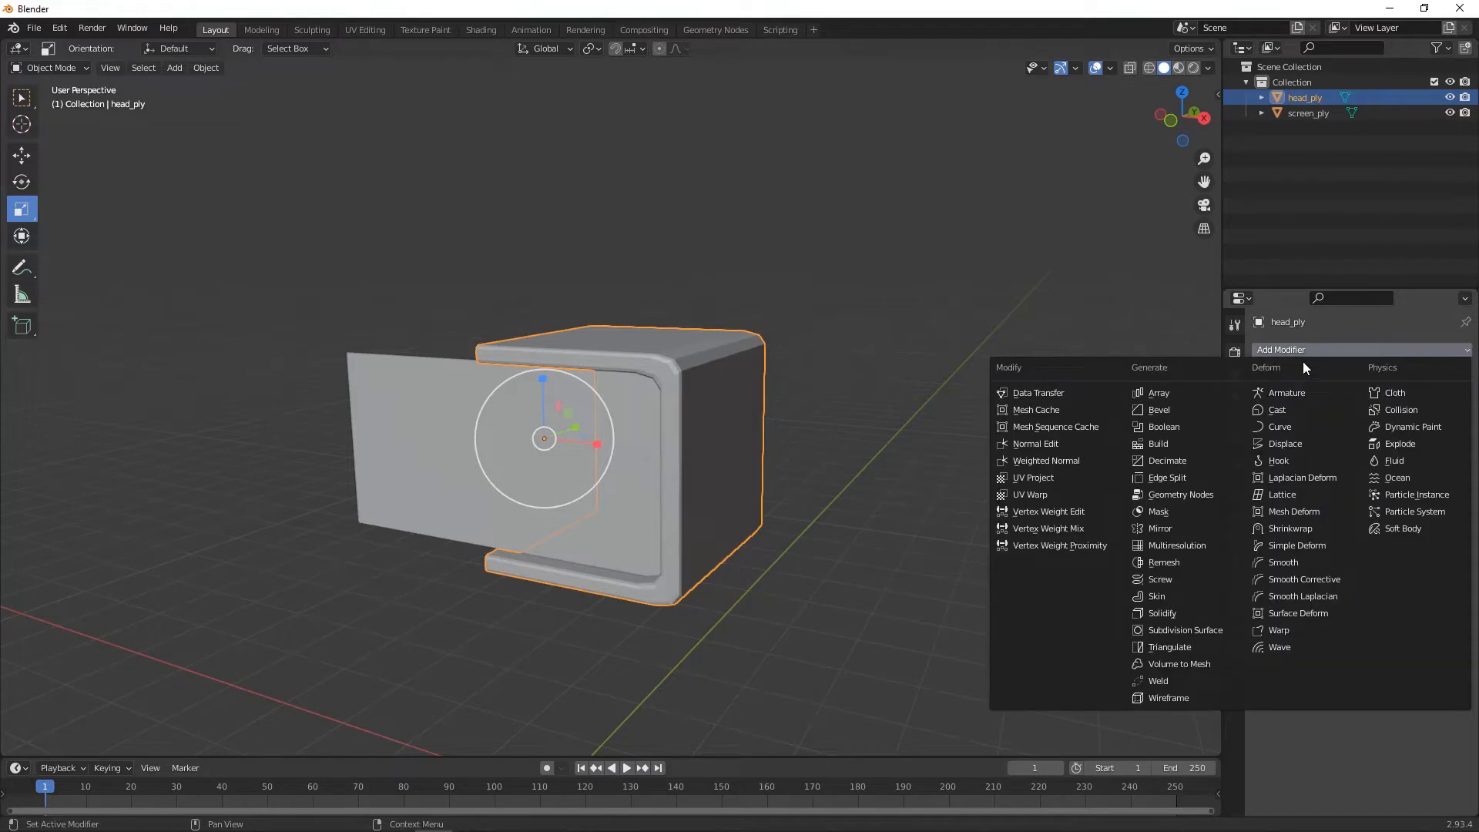
{"action": "left_click", "coordinate": [1203, 527]}
{"action": "middle_click_drag", "start_coordinate": [898, 595], "coordinate": [705, 445]}
{"action": "middle_click_drag", "start_coordinate": [793, 434], "coordinate": [778, 516]}
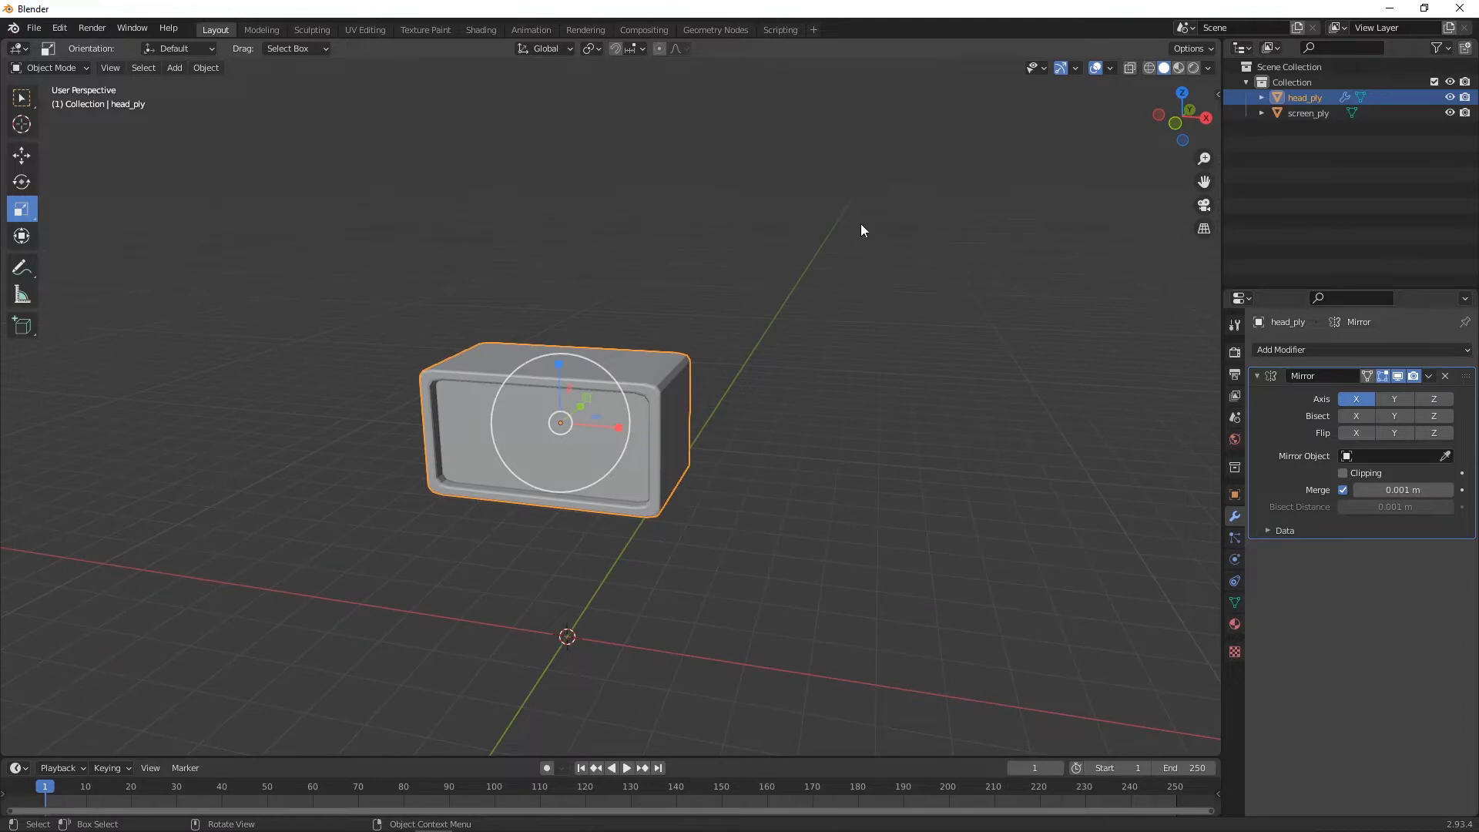
- Raise head_ply and screen_ply together along the Z axis, clear of the world origin, and deselect them
{"action": "left_click", "coordinate": [1323, 114], "text": "shift"}
{"action": "key", "text": "w"}
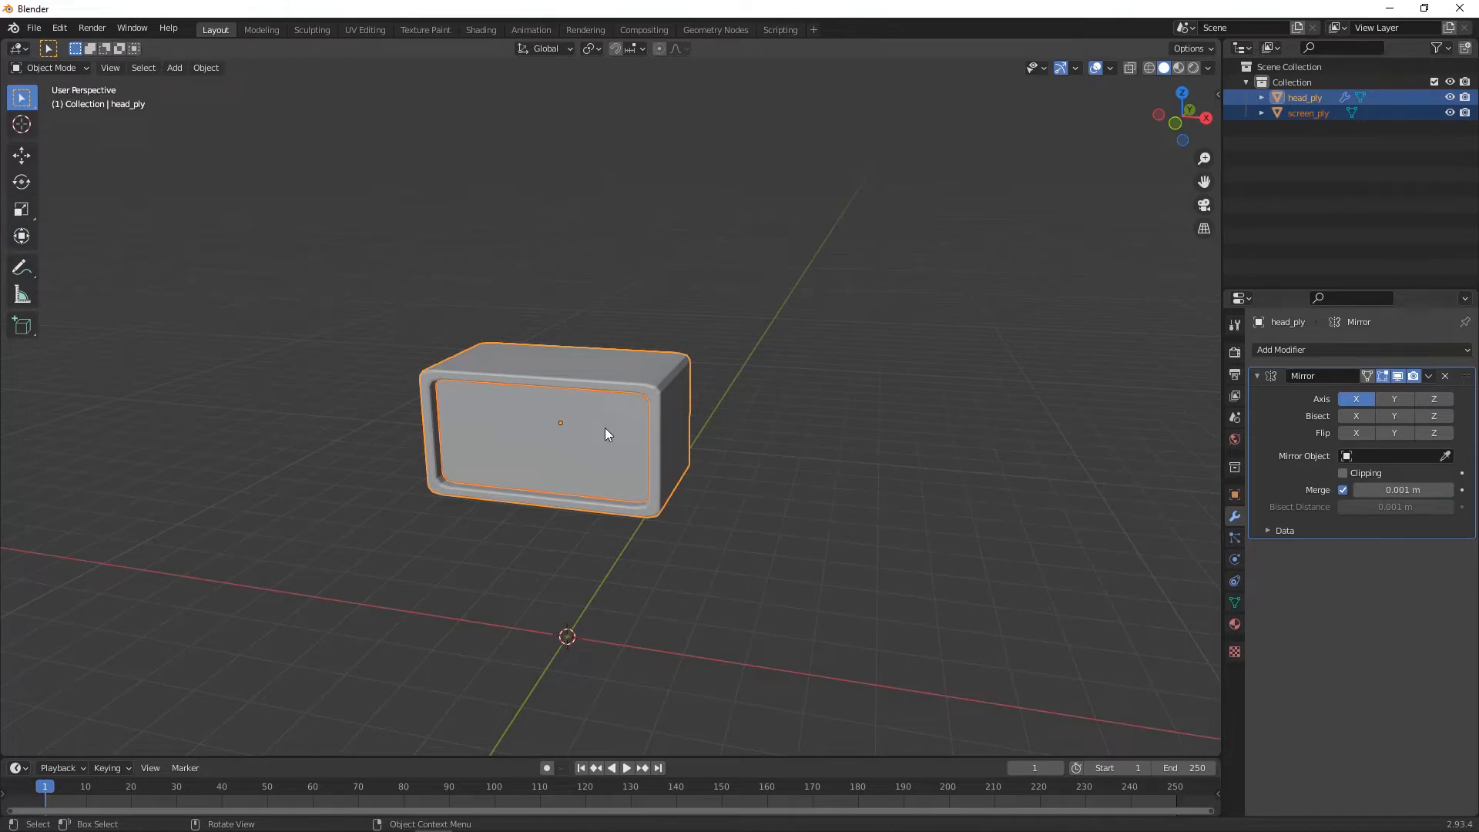
{"action": "key", "text": "g"}
{"action": "key", "text": "z"}
{"action": "left_click", "coordinate": [628, 317]}
{"action": "left_click", "coordinate": [763, 376]}
{"action": "middle_click_drag", "start_coordinate": [762, 376], "coordinate": [739, 407]}
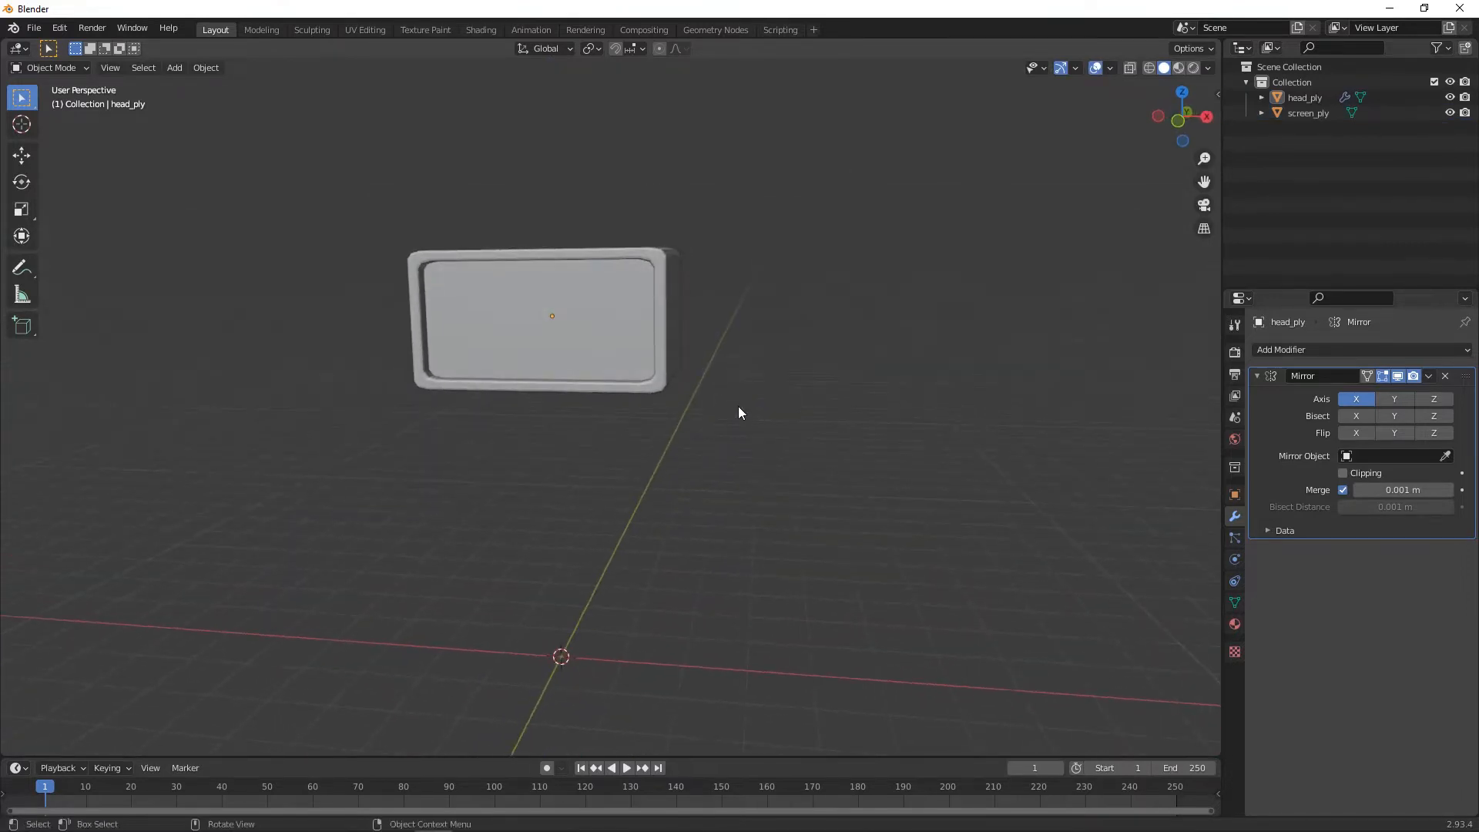
- Add a 2 m cube mesh at the world origin, below the head
{"action": "middle_click_drag", "start_coordinate": [775, 476], "coordinate": [664, 605]}
{"action": "key", "text": "shift+a"}
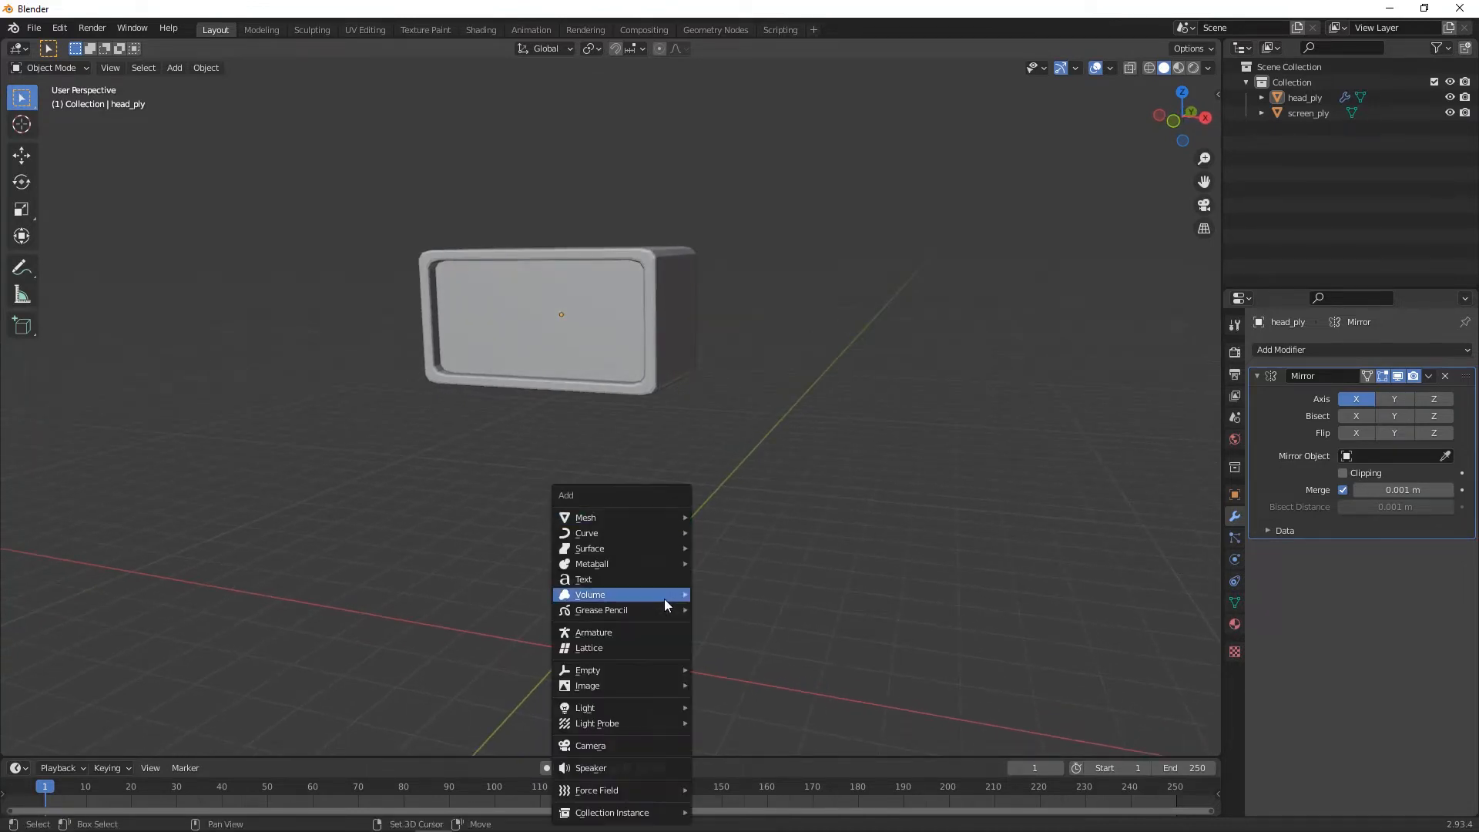
{"action": "mouse_move", "coordinate": [653, 516]}
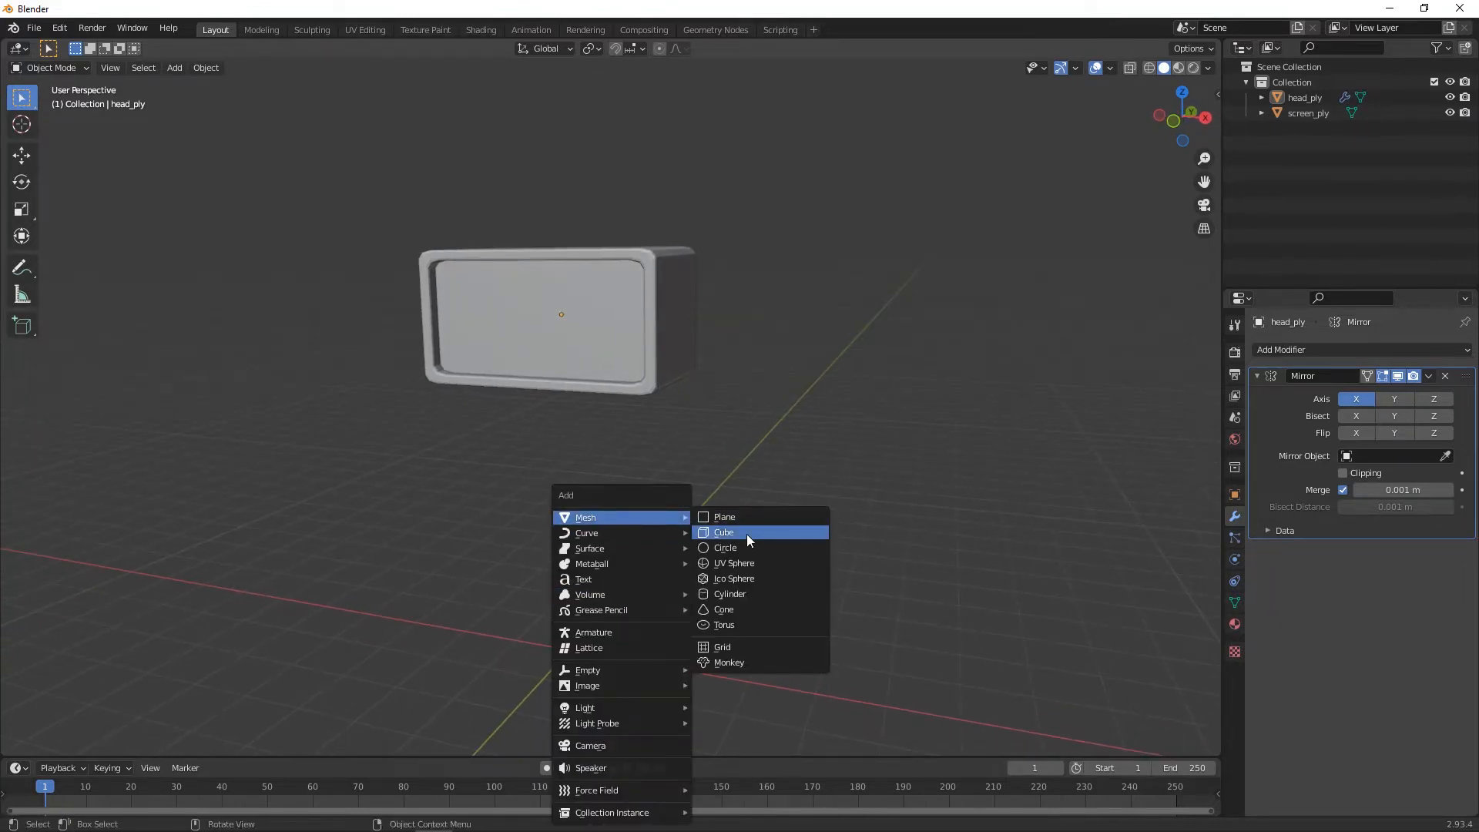
{"action": "left_click", "coordinate": [746, 532]}
{"action": "middle_click_drag", "start_coordinate": [644, 593], "coordinate": [661, 619]}
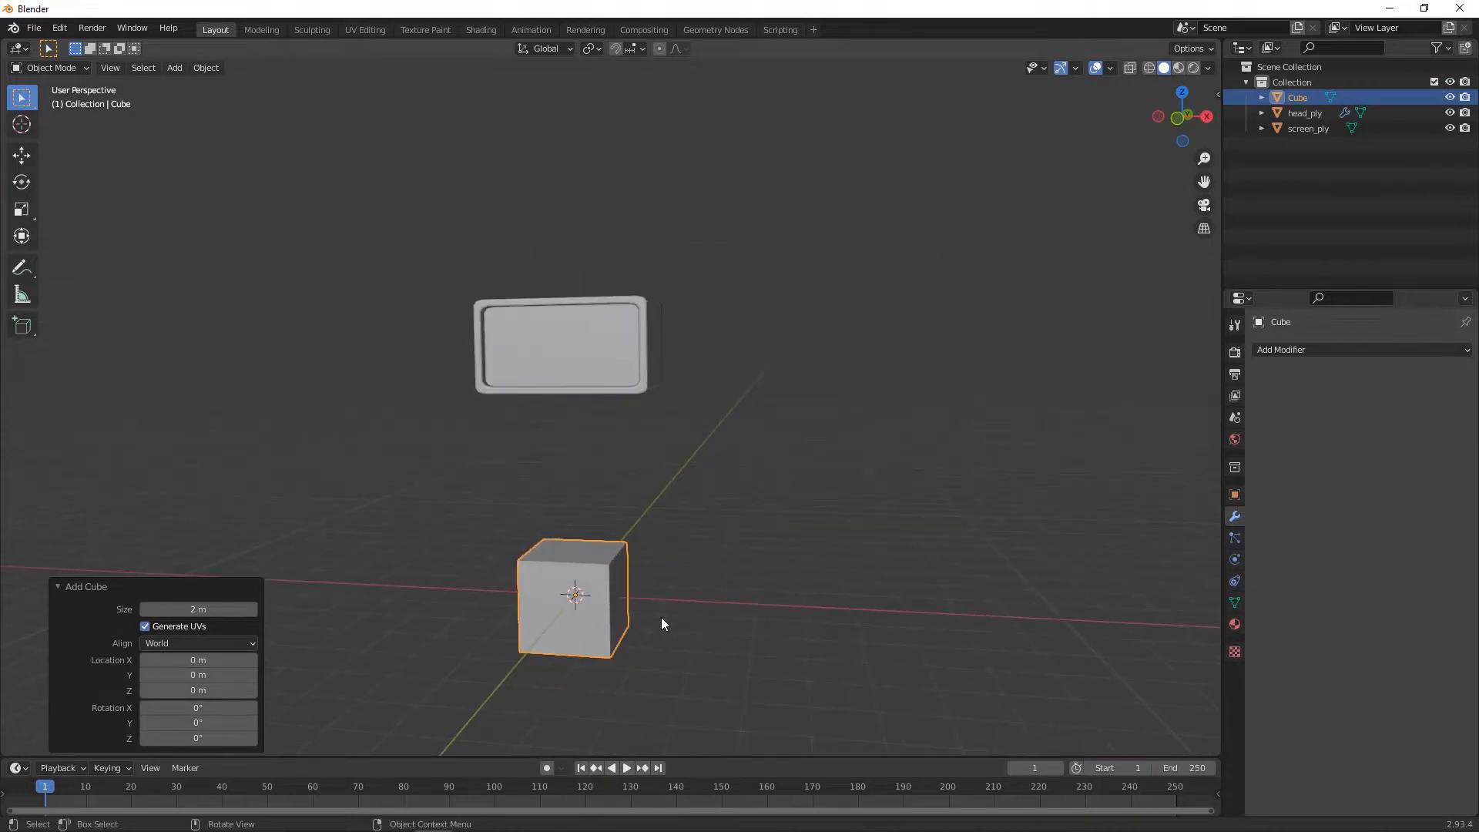
{"action": "middle_click_drag", "start_coordinate": [708, 522], "coordinate": [741, 504]}
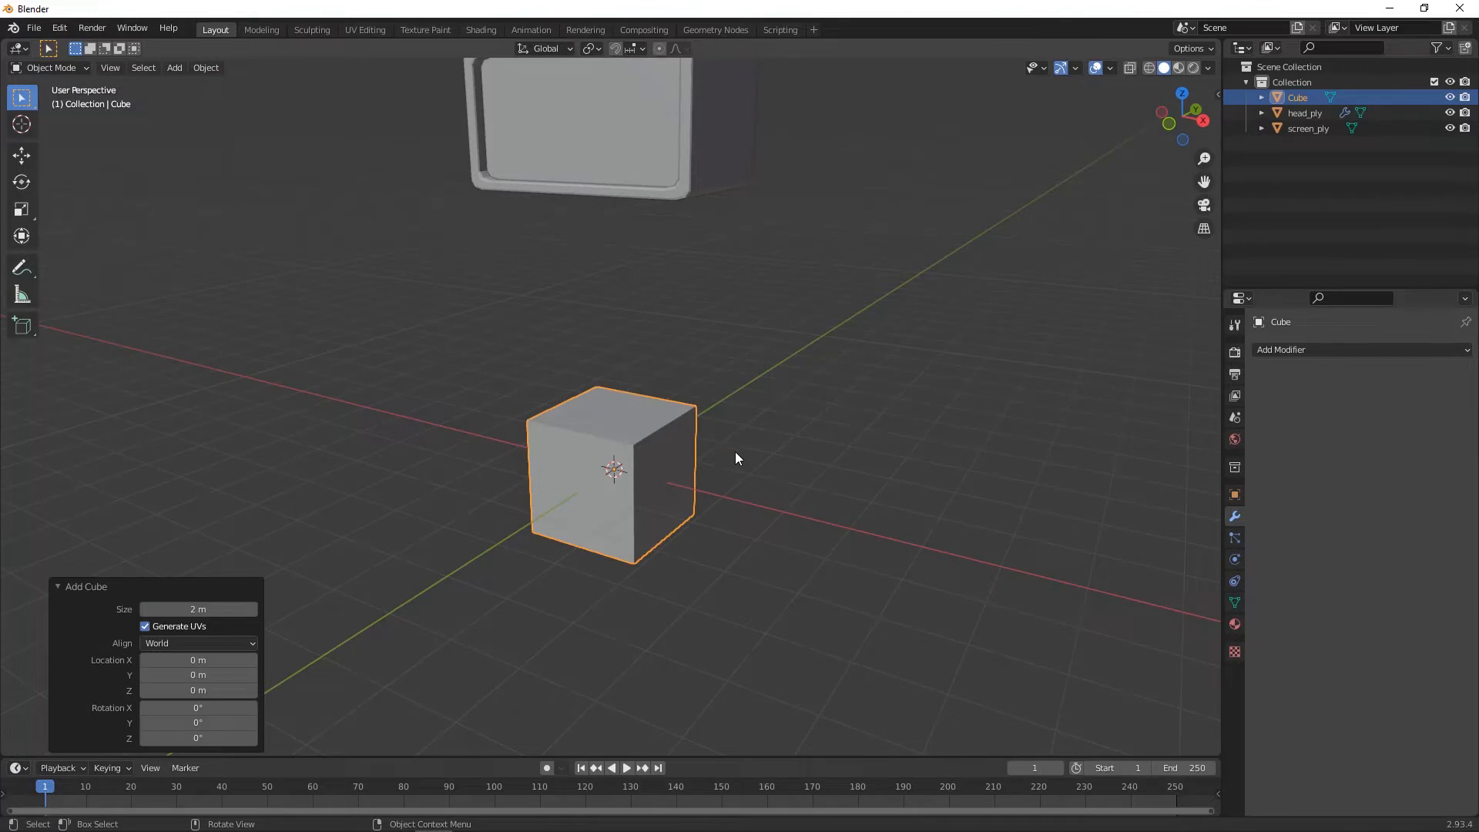
- Add a Bevel modifier to the cube with 2 segments
{"action": "left_click", "coordinate": [1330, 349]}
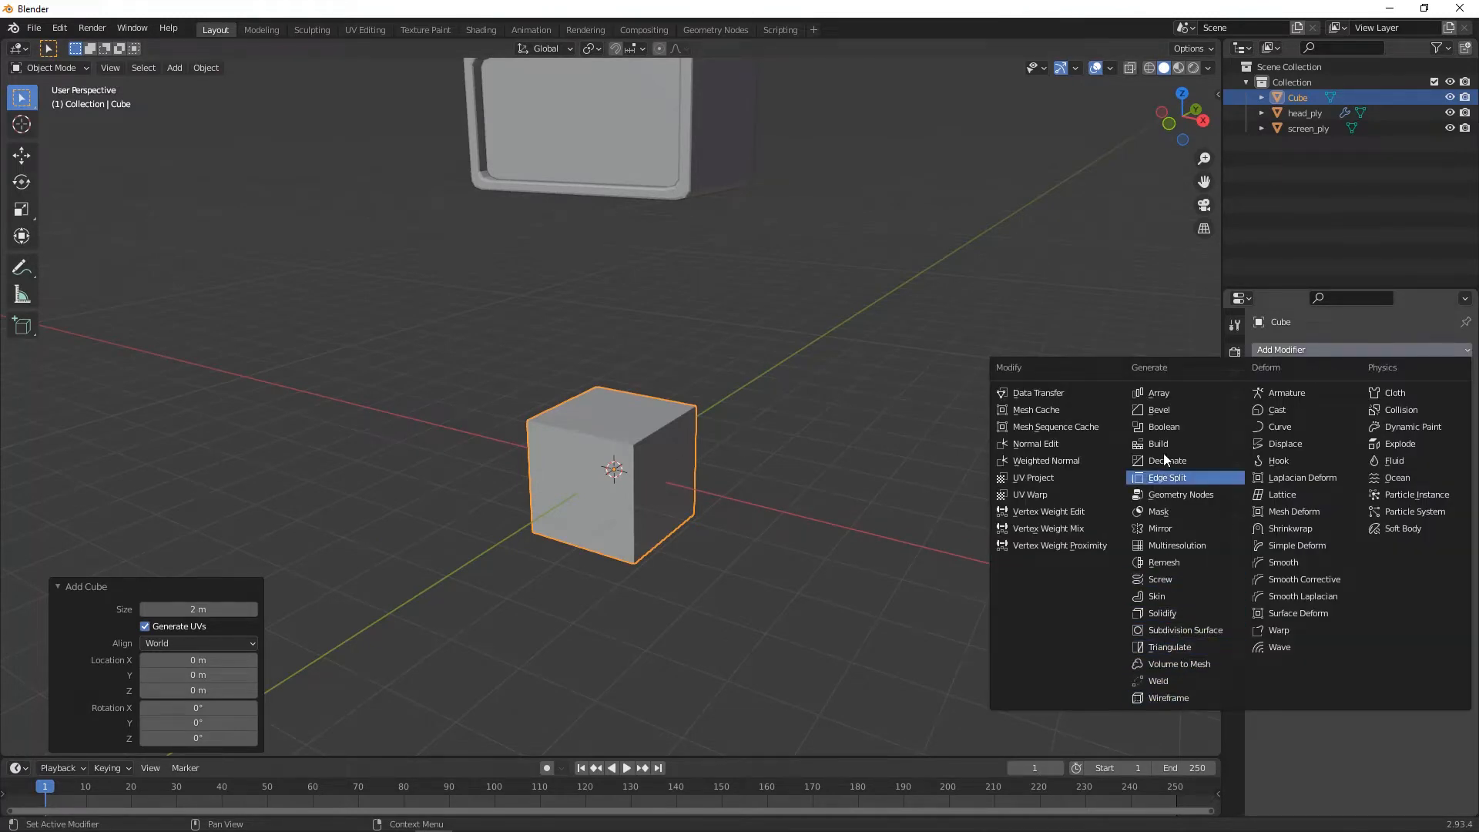
{"action": "left_click", "coordinate": [1166, 414]}
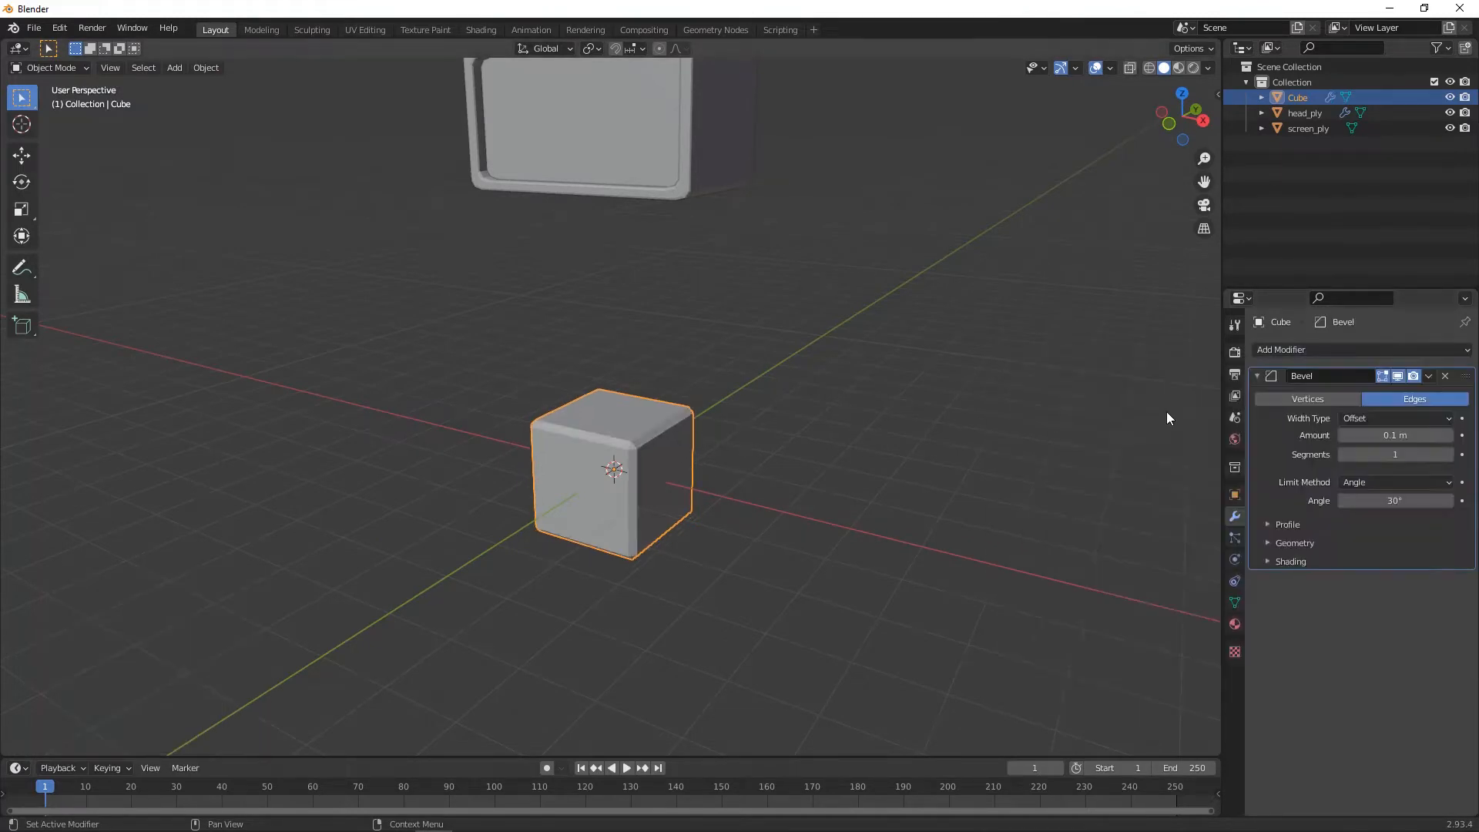
{"action": "left_click", "coordinate": [1449, 454]}
{"action": "middle_click_drag", "start_coordinate": [755, 544], "coordinate": [955, 539]}
{"action": "middle_click_drag", "start_coordinate": [560, 556], "coordinate": [567, 510]}
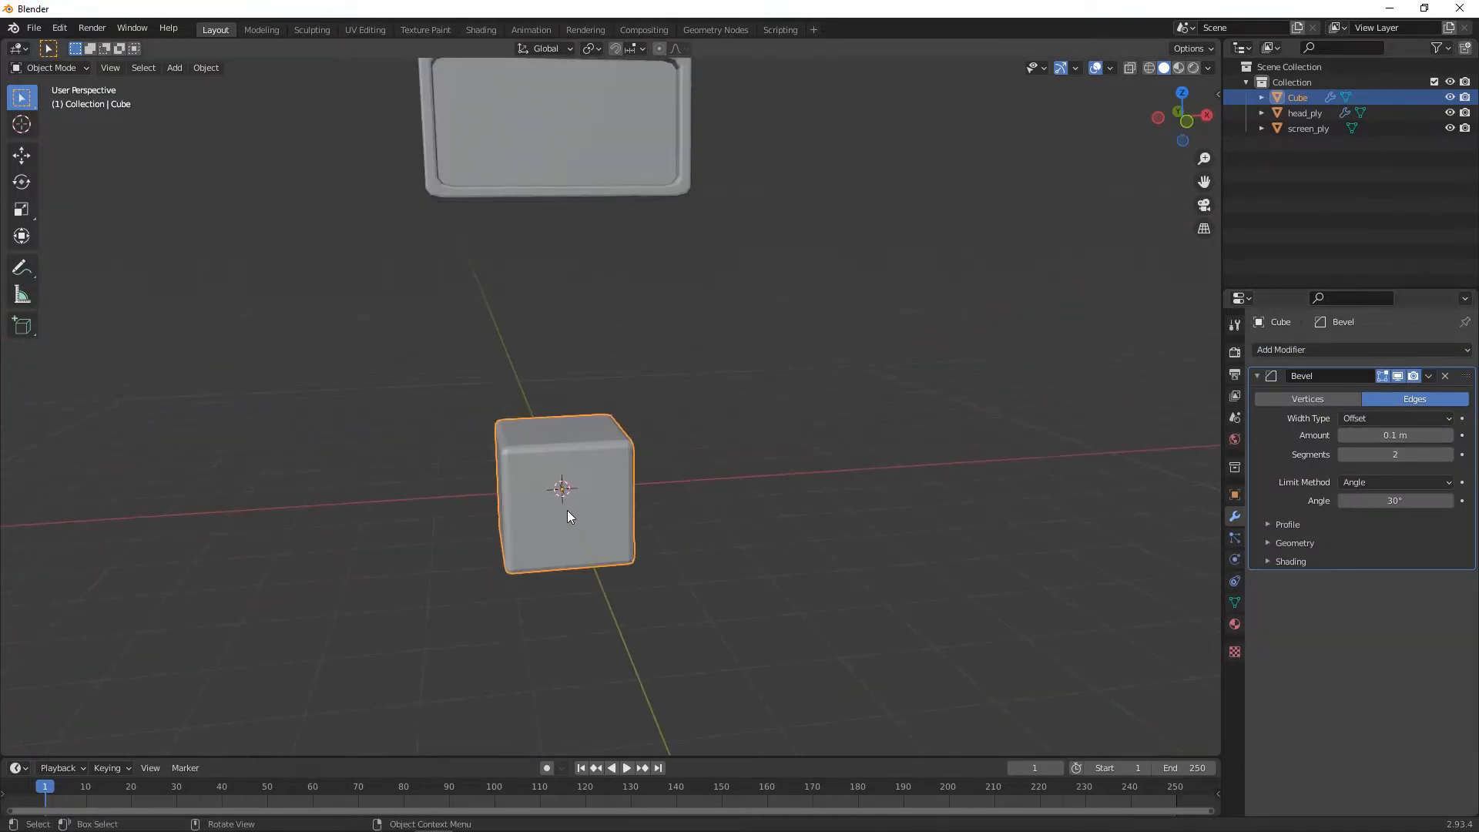
{"action": "middle_click_drag", "start_coordinate": [756, 505], "coordinate": [848, 517]}
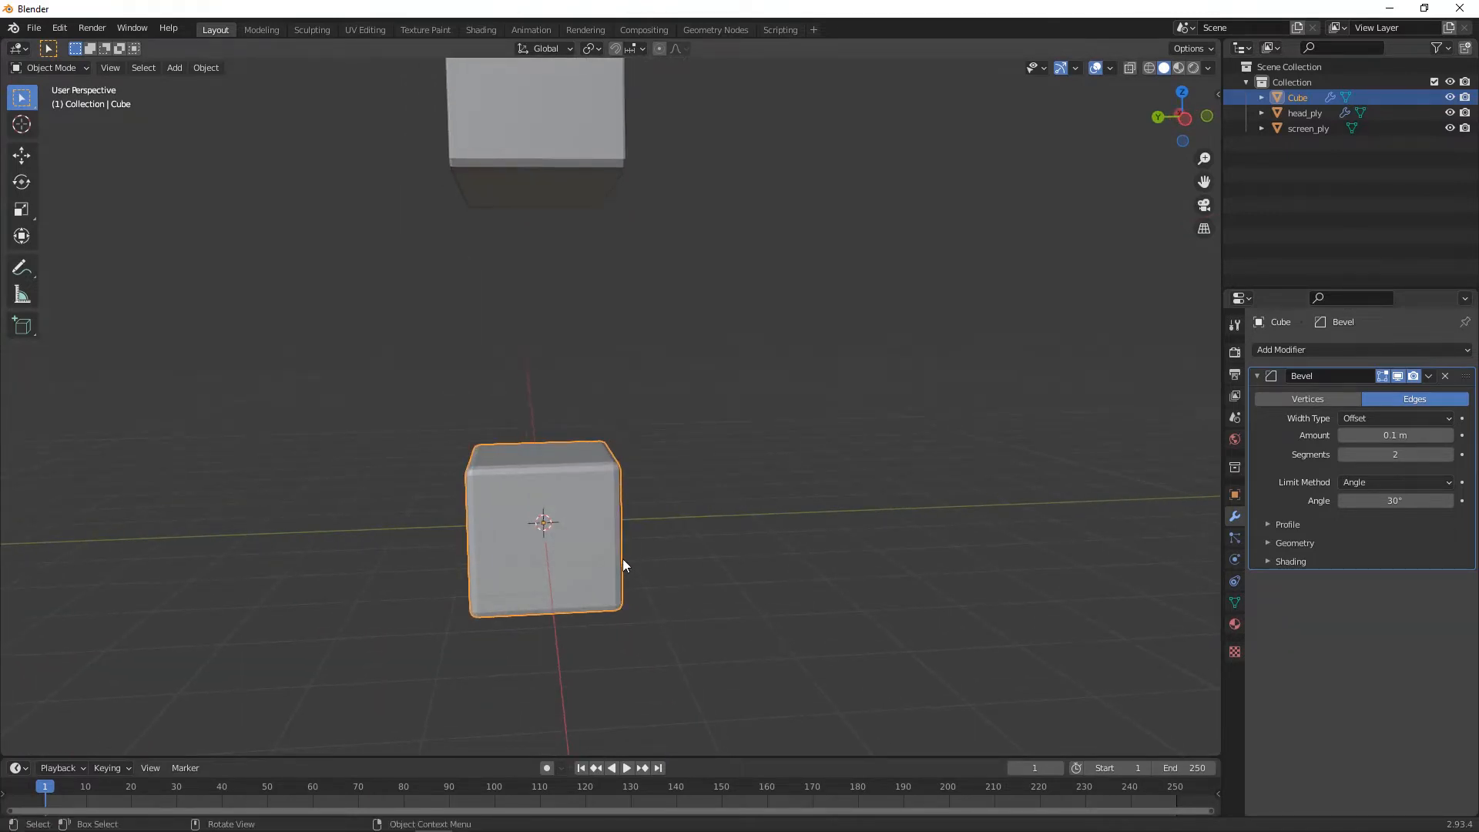
- Scale the cube down uniformly by about 0.6 and enlarge it again by about 1.228
{"action": "key", "text": "s"}
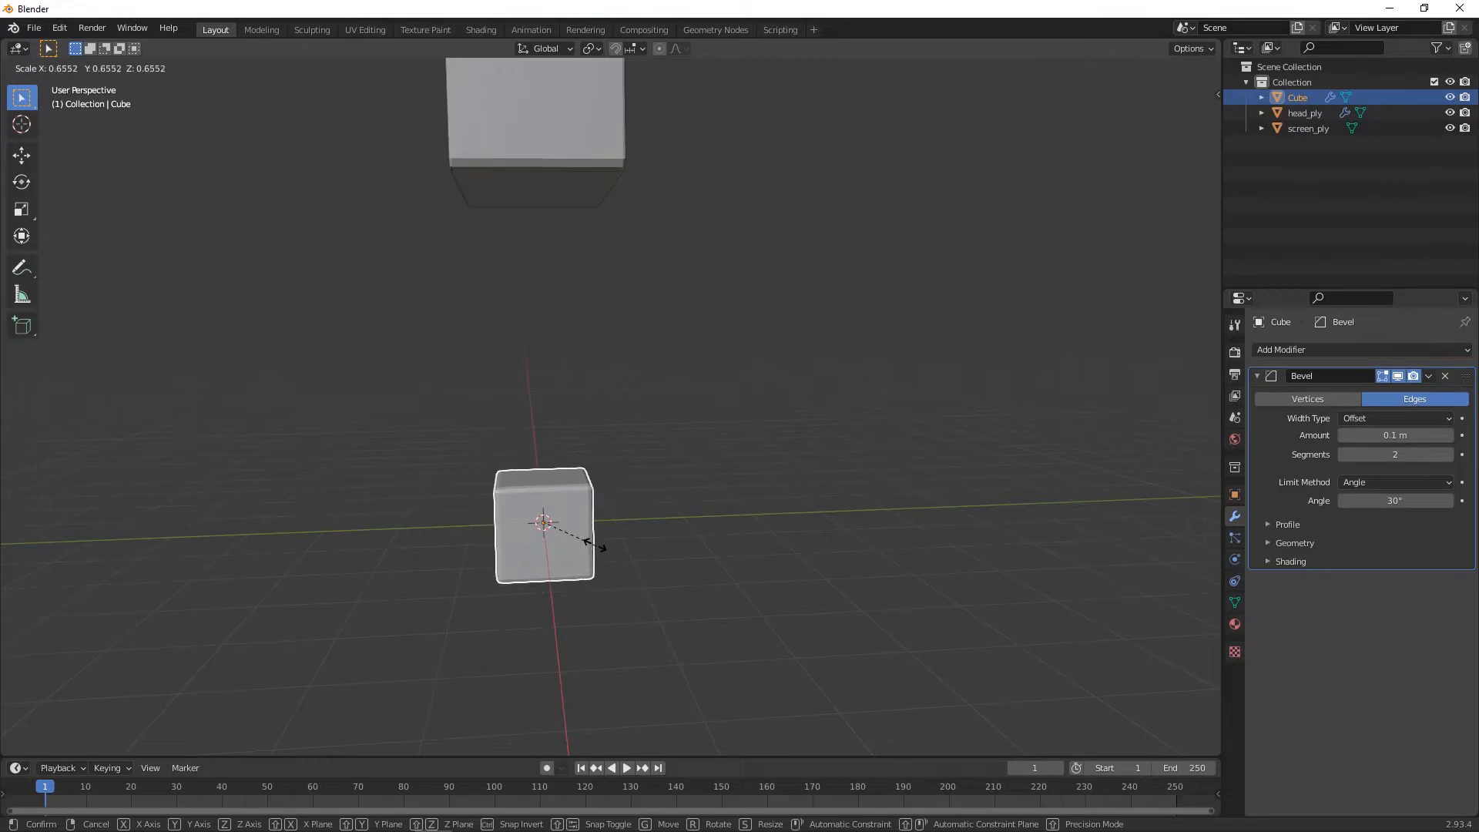
{"action": "left_click", "coordinate": [601, 544]}
{"action": "middle_click_drag", "start_coordinate": [601, 544], "coordinate": [505, 539]}
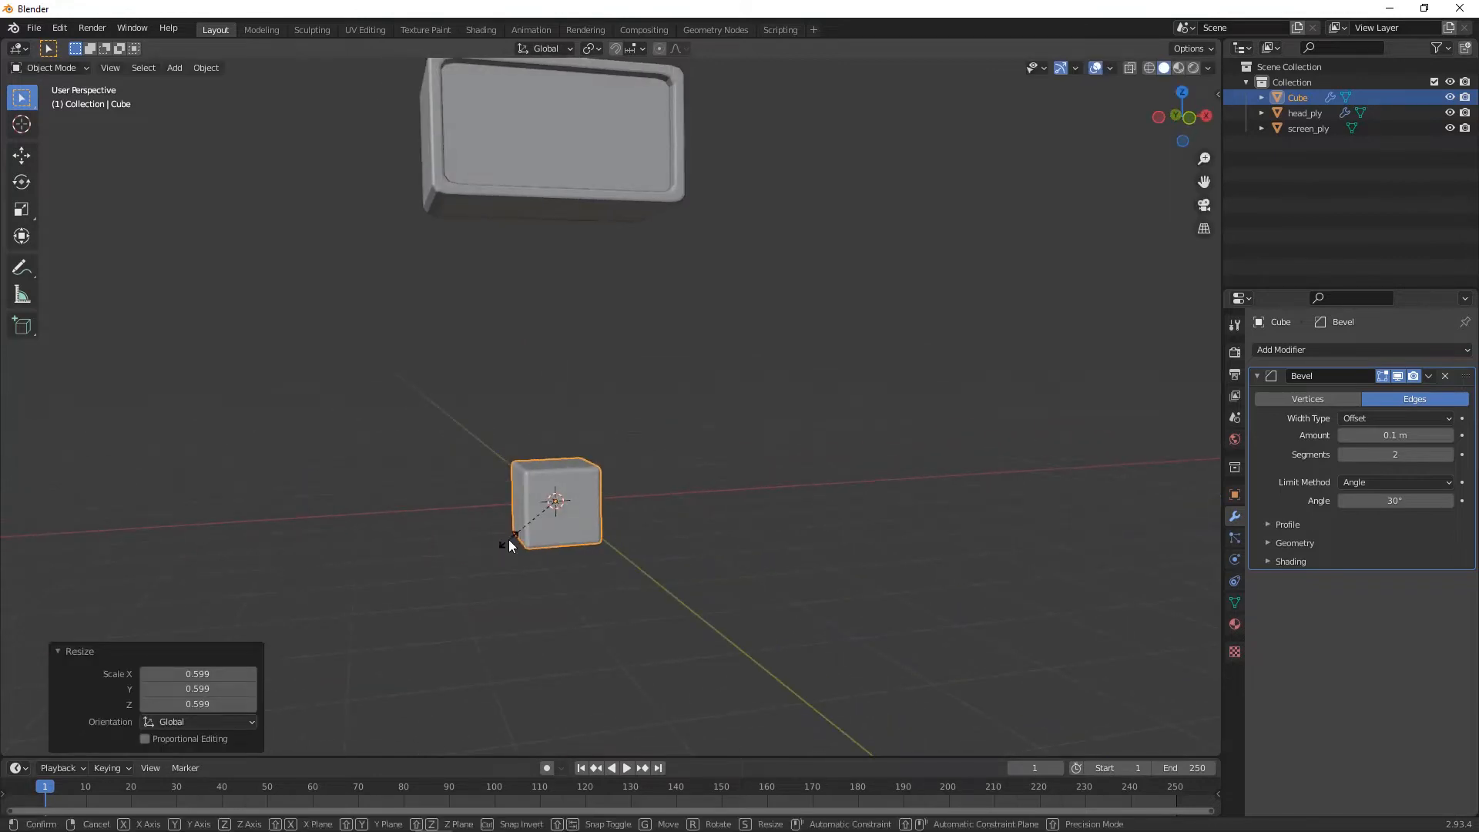
{"action": "key", "text": "s"}
{"action": "left_click", "coordinate": [495, 554]}
{"action": "middle_click_drag", "start_coordinate": [685, 527], "coordinate": [573, 556]}
- Move the cube up along the Z axis to just below the head and deselect it
{"action": "key", "text": "g"}
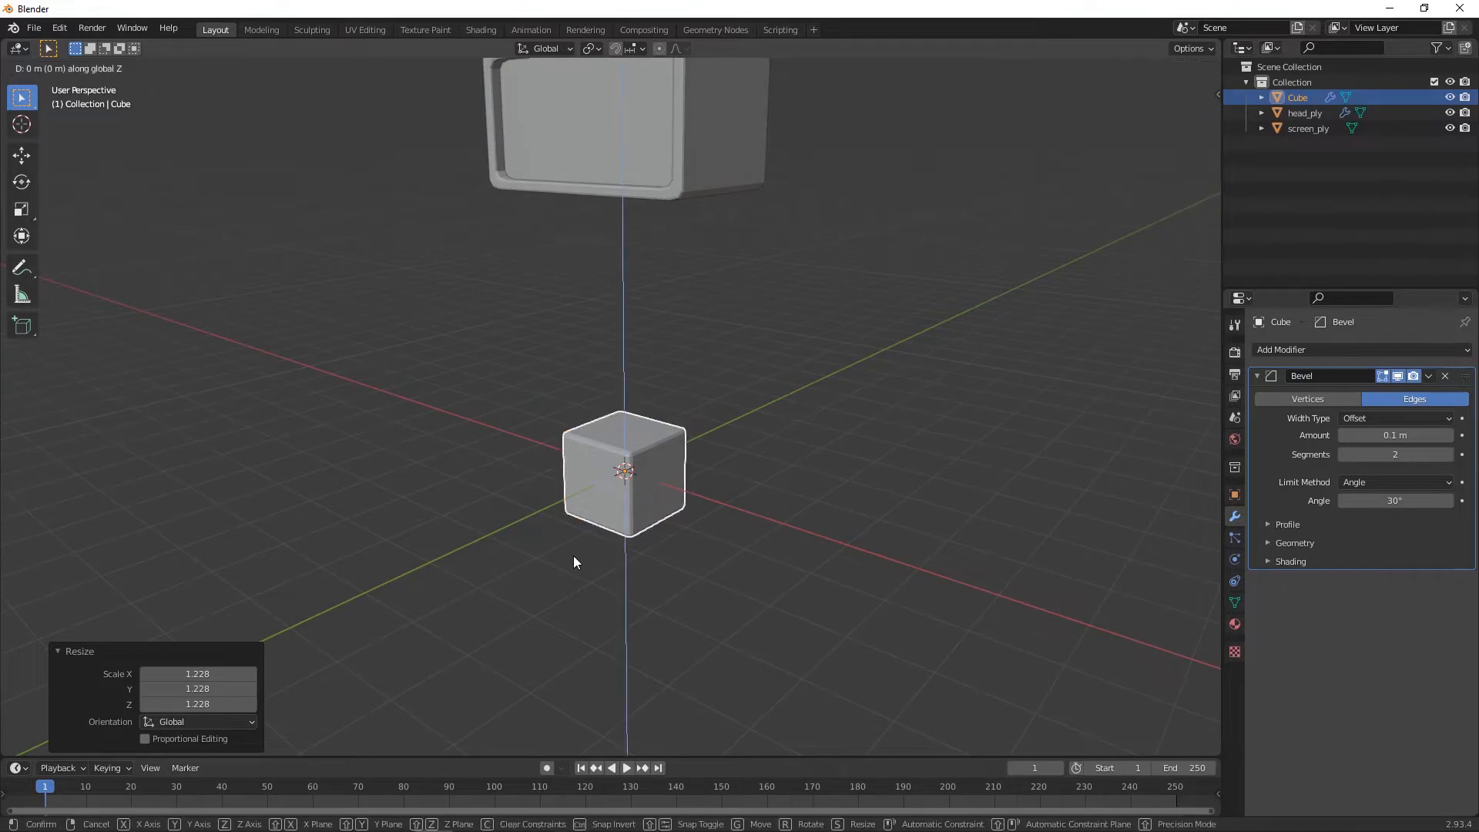
{"action": "key", "text": "z"}
{"action": "left_click", "coordinate": [574, 360]}
{"action": "middle_click_drag", "start_coordinate": [655, 414], "coordinate": [676, 441]}
{"action": "scroll", "coordinate": [625, 433], "scroll_direction": "up", "scroll_amount": 2}
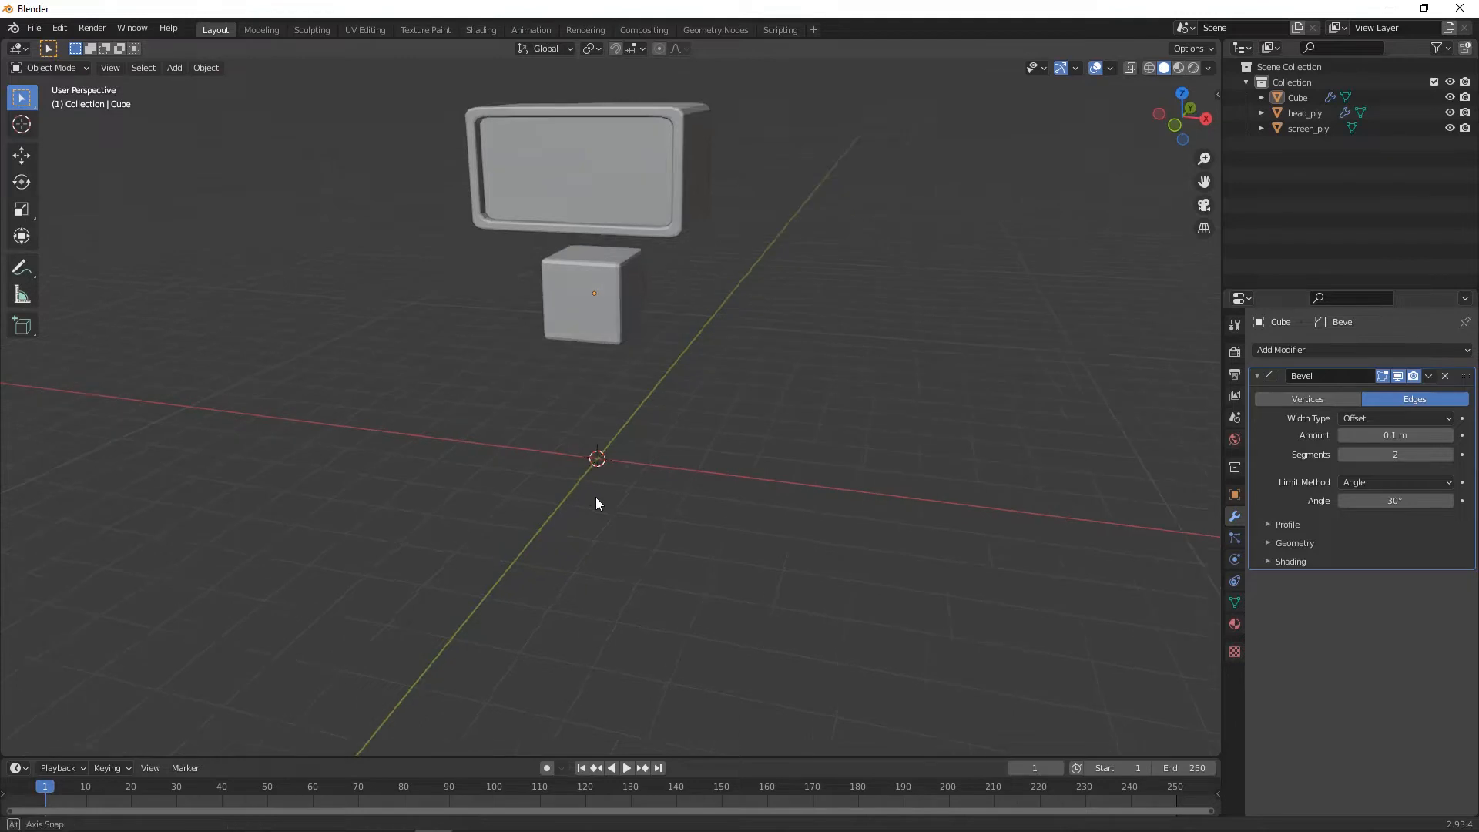
- Add a UV sphere with 32 segments, 16 rings and a 1 m radius at the world origin
{"action": "scroll", "coordinate": [626, 493], "scroll_direction": "up", "scroll_amount": 2}
{"action": "mouse_move", "coordinate": [626, 493]}
{"action": "middle_mouse_down"}
{"action": "mouse_move", "coordinate": [613, 483]}
{"action": "mouse_move", "coordinate": [631, 472]}
{"action": "middle_mouse_up"}
{"action": "scroll", "coordinate": [661, 458], "scroll_direction": "up", "scroll_amount": 3}
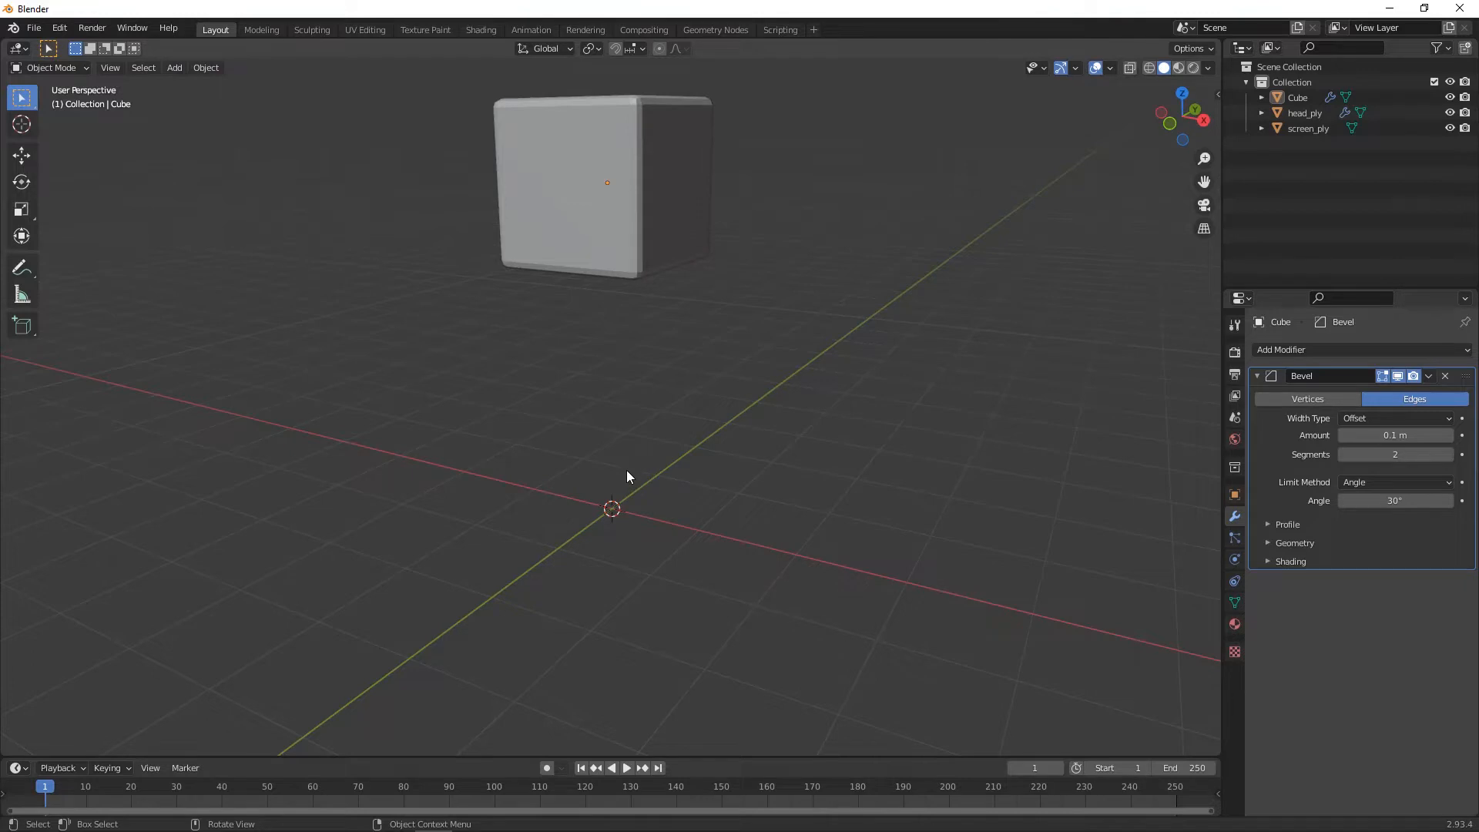
{"action": "middle_click_drag", "start_coordinate": [617, 490], "coordinate": [632, 533]}
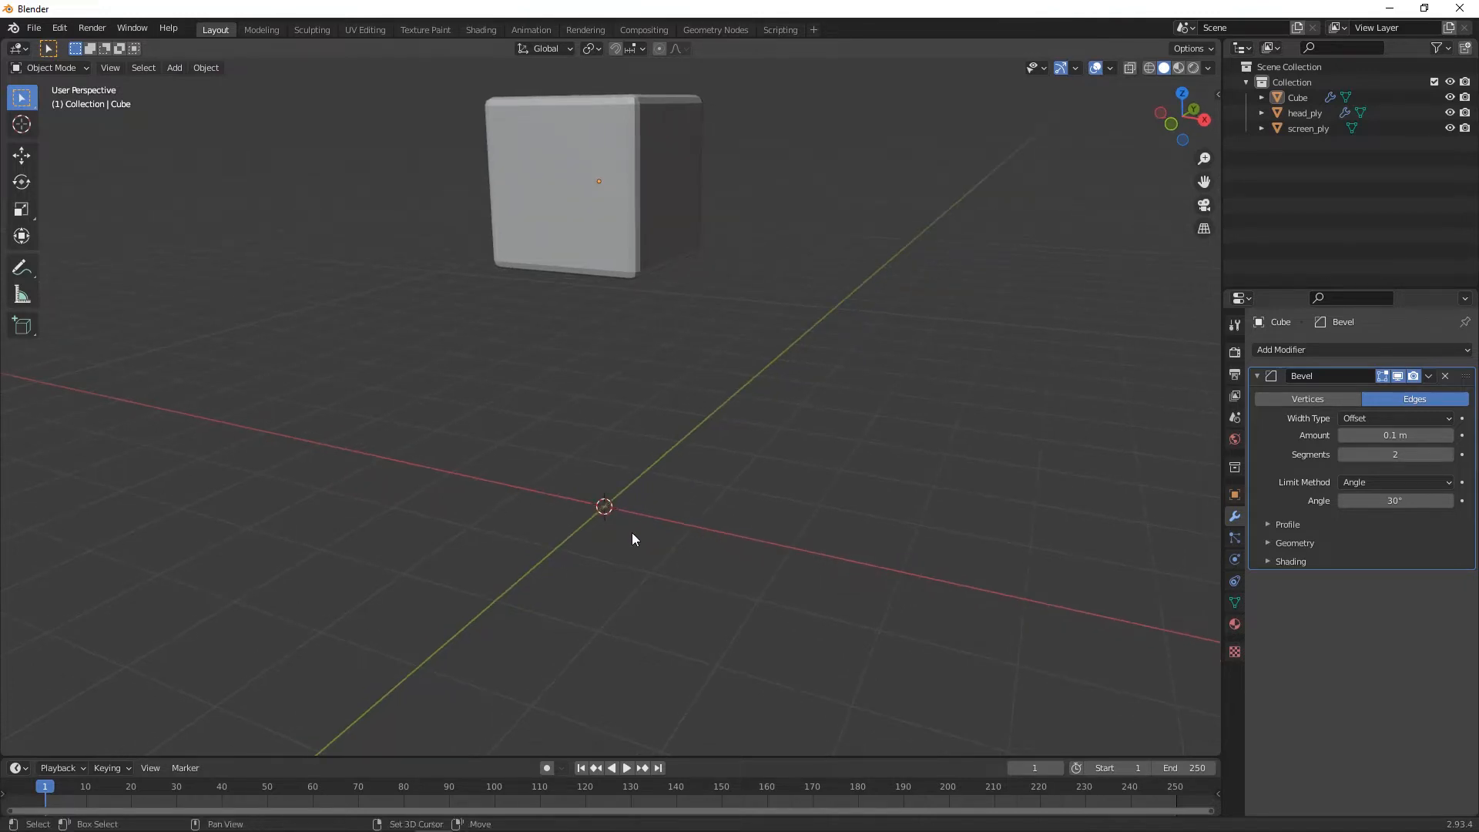
{"action": "key", "text": "shift+a"}
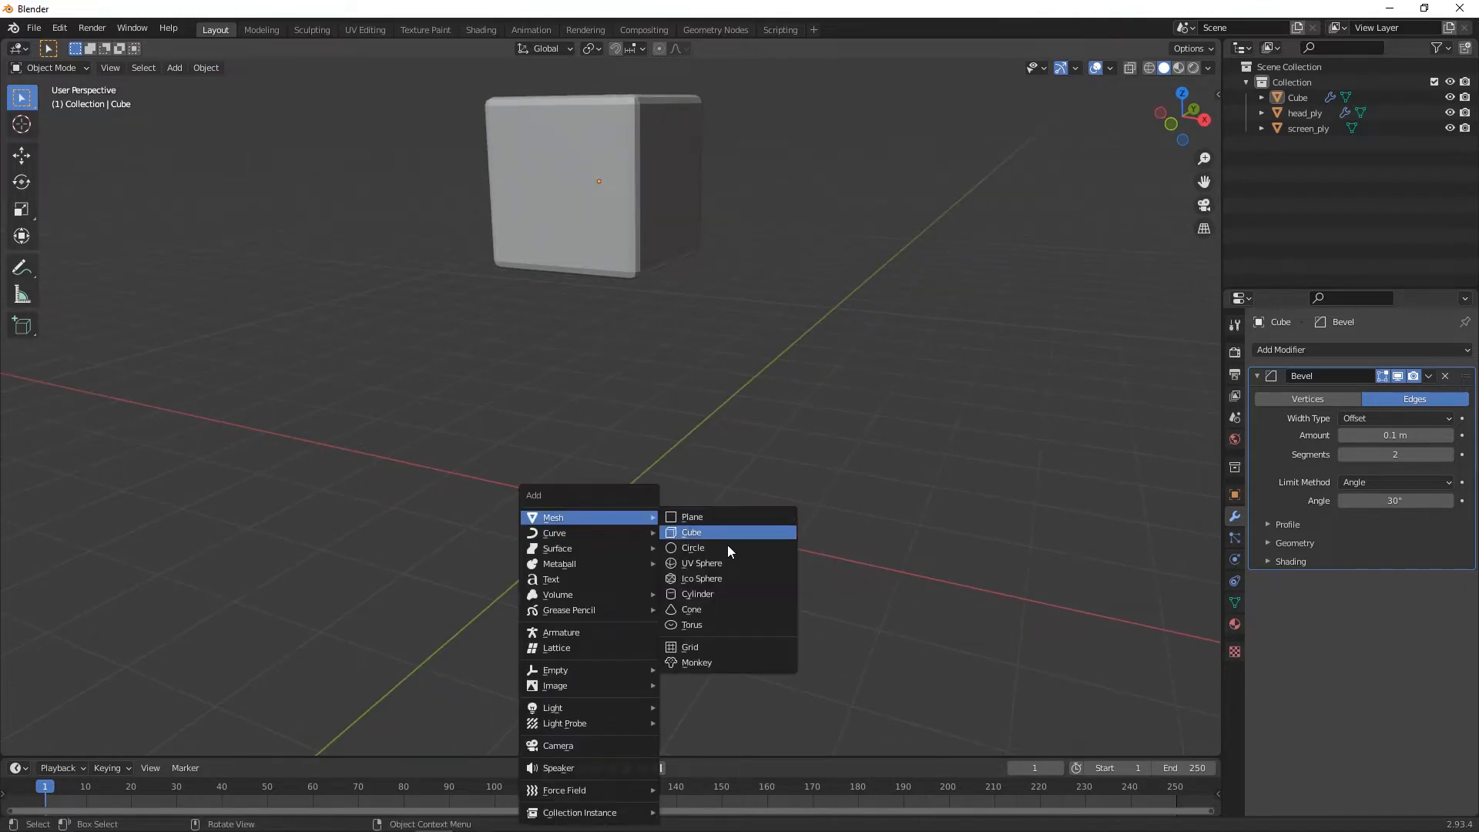
{"action": "left_click", "coordinate": [728, 562]}
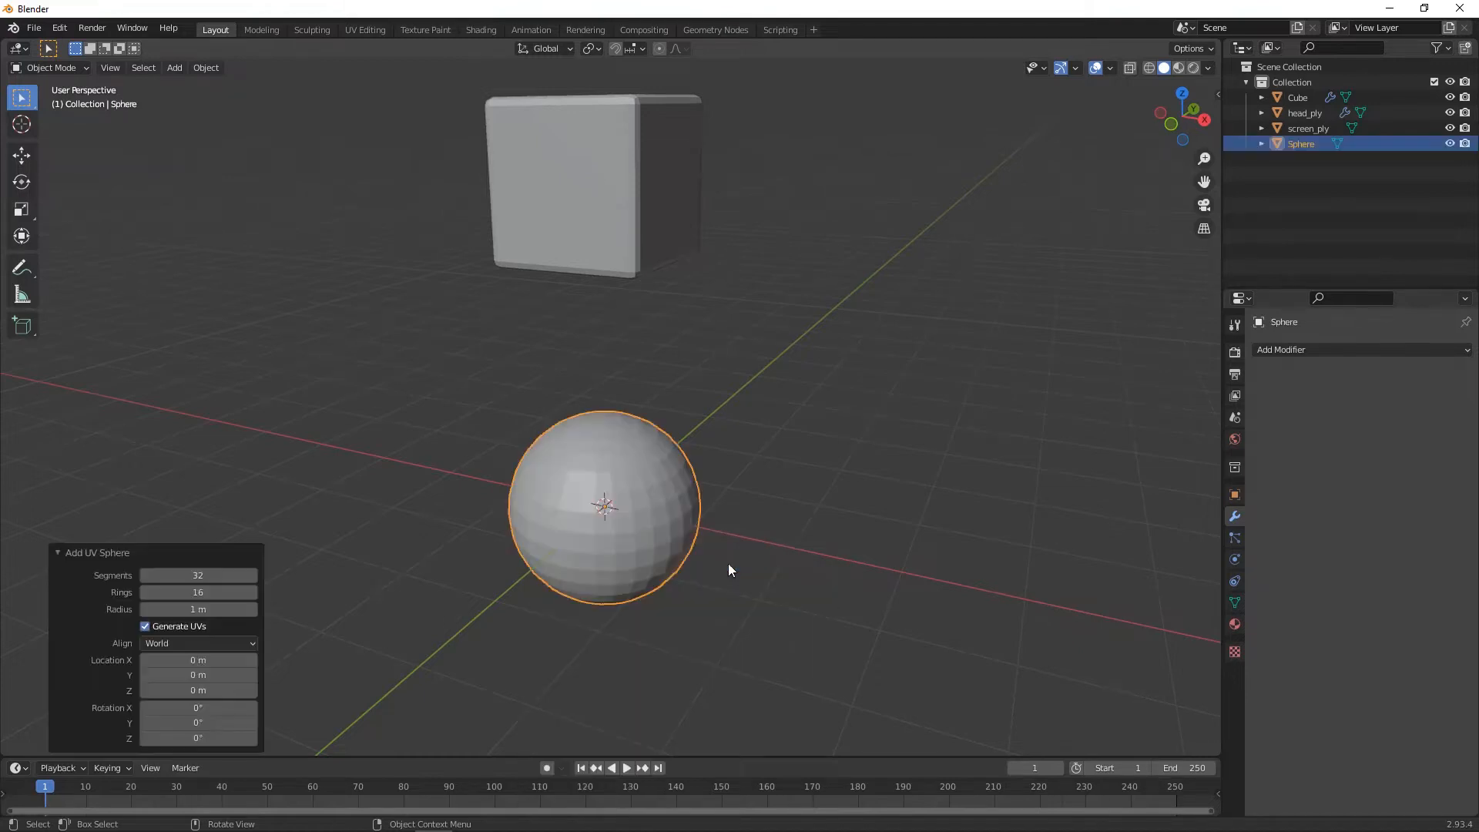
{"action": "middle_click_drag", "start_coordinate": [620, 546], "coordinate": [659, 520]}
{"action": "scroll", "coordinate": [740, 568], "scroll_direction": "up", "scroll_amount": 2}
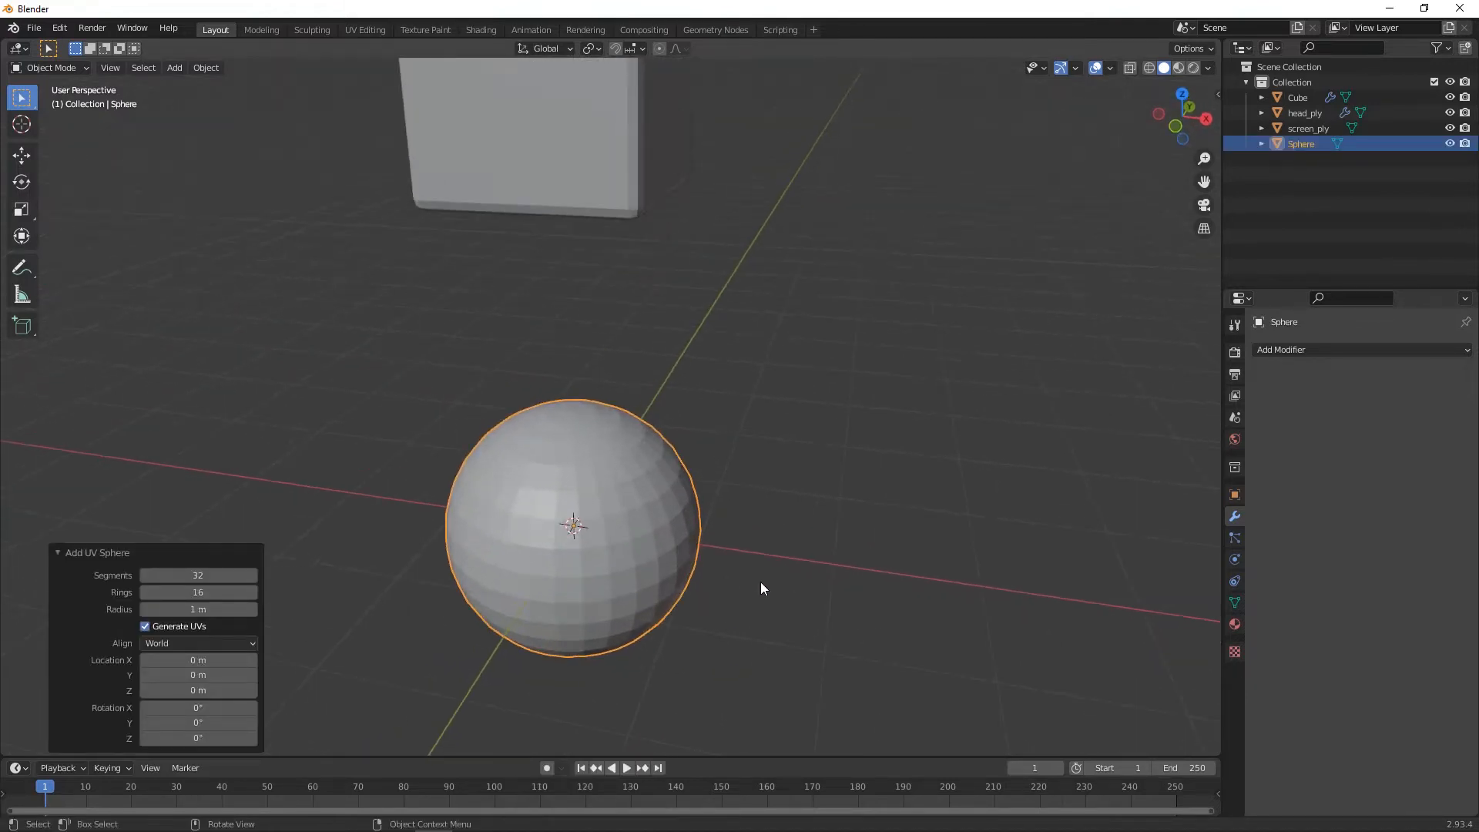
- Put the sphere in Edit Mode and select the horizontal edge loop around its middle
{"action": "middle_click_drag", "start_coordinate": [789, 551], "coordinate": [917, 379]}
{"action": "middle_click_drag", "start_coordinate": [875, 495], "coordinate": [798, 546]}
{"action": "scroll", "coordinate": [829, 527], "scroll_direction": "up", "scroll_amount": 1}
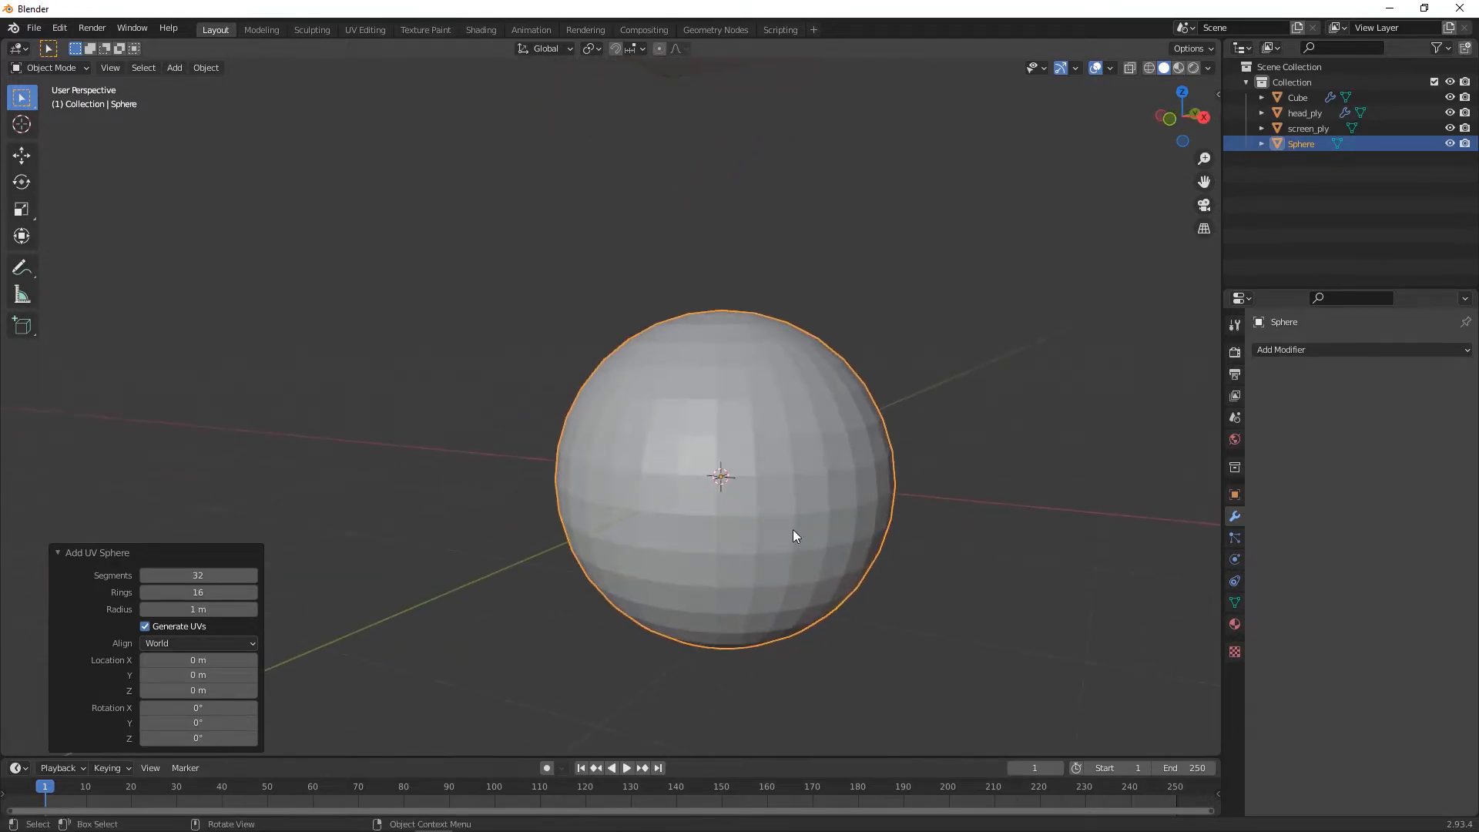
{"action": "key", "text": "Tab"}
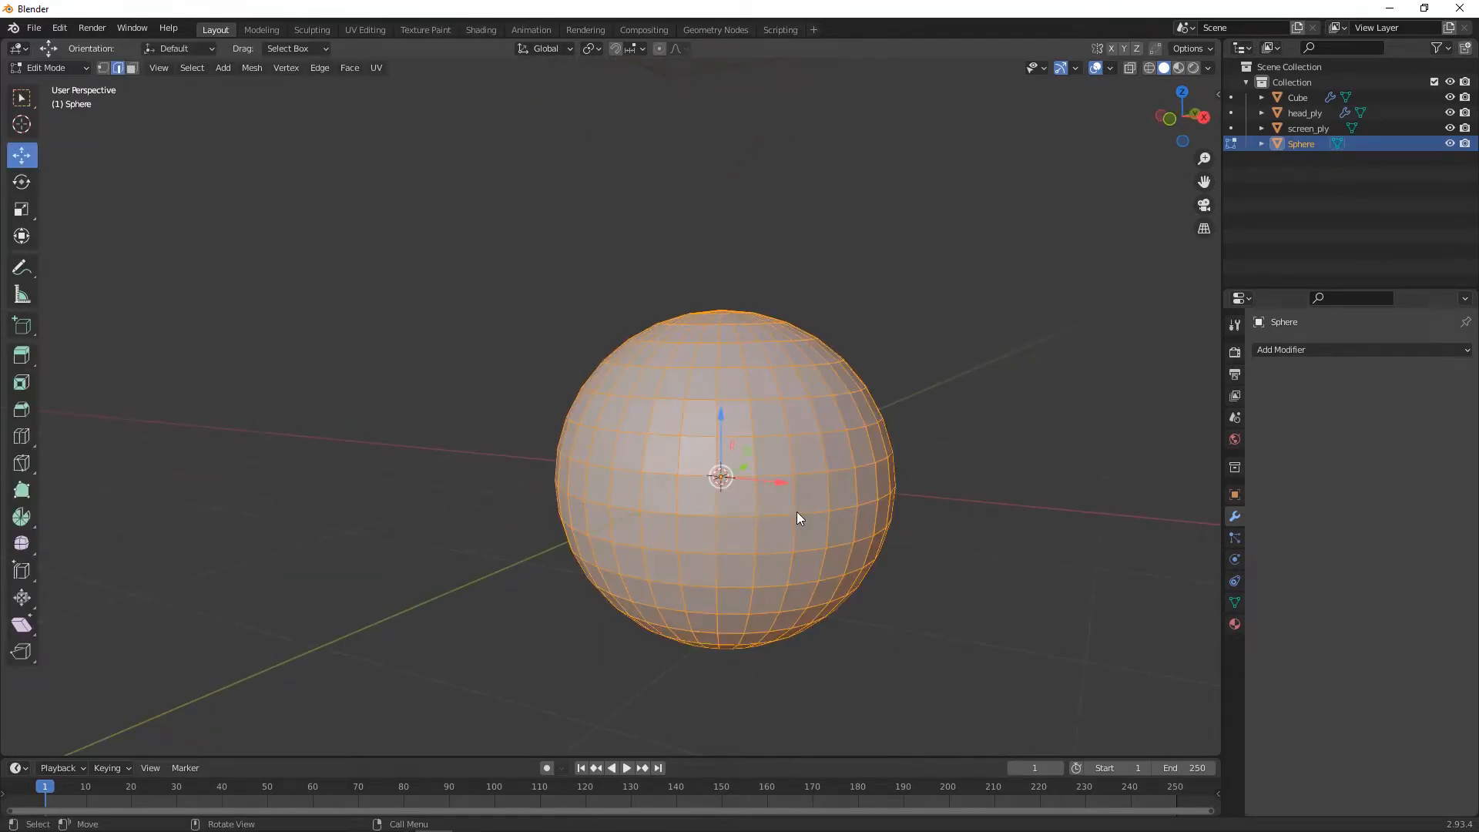
{"action": "left_click", "coordinate": [788, 514], "text": "alt"}
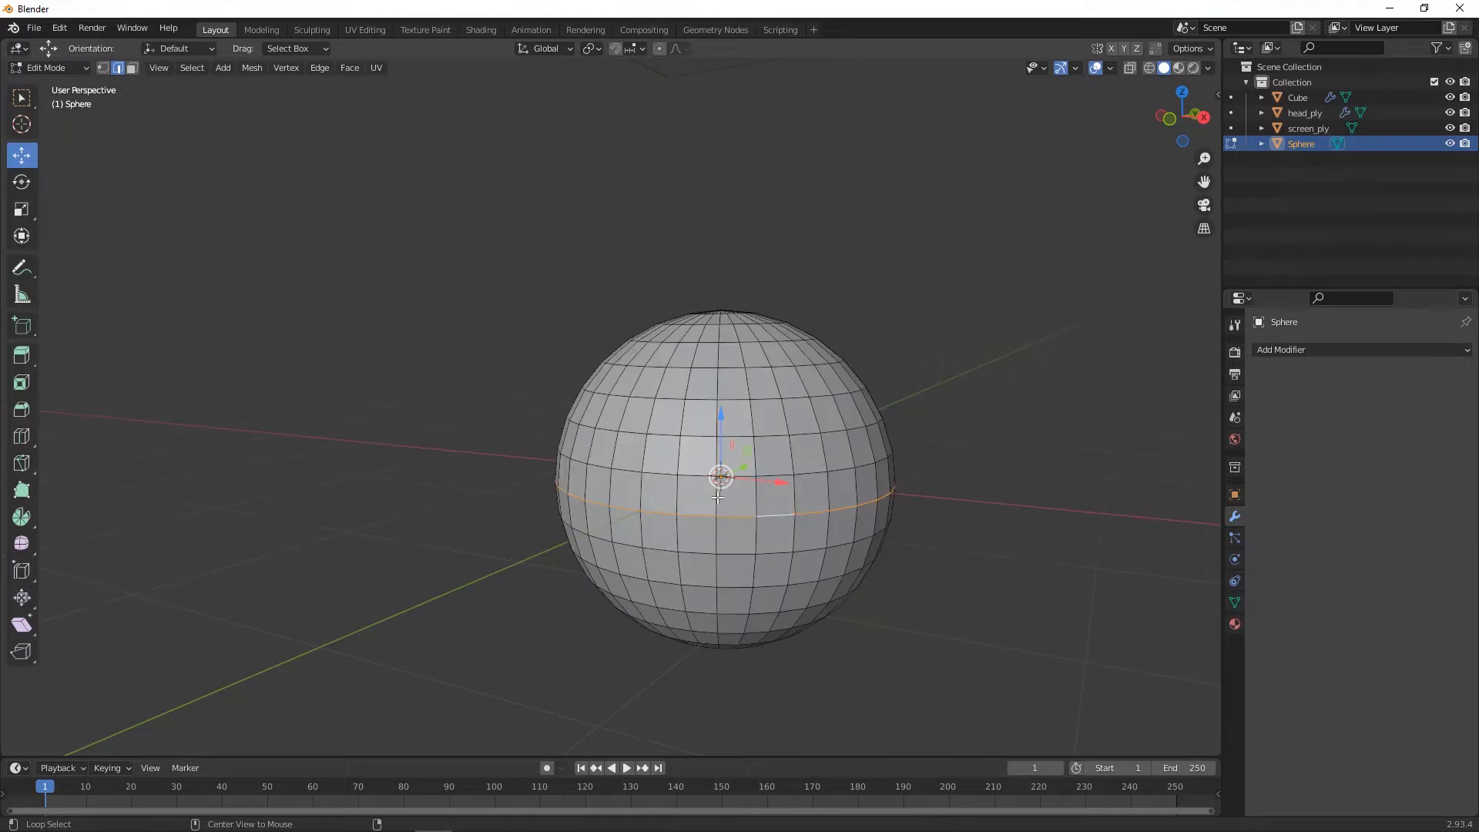
{"action": "left_click", "coordinate": [950, 506]}
{"action": "left_click", "coordinate": [783, 517], "text": "alt"}
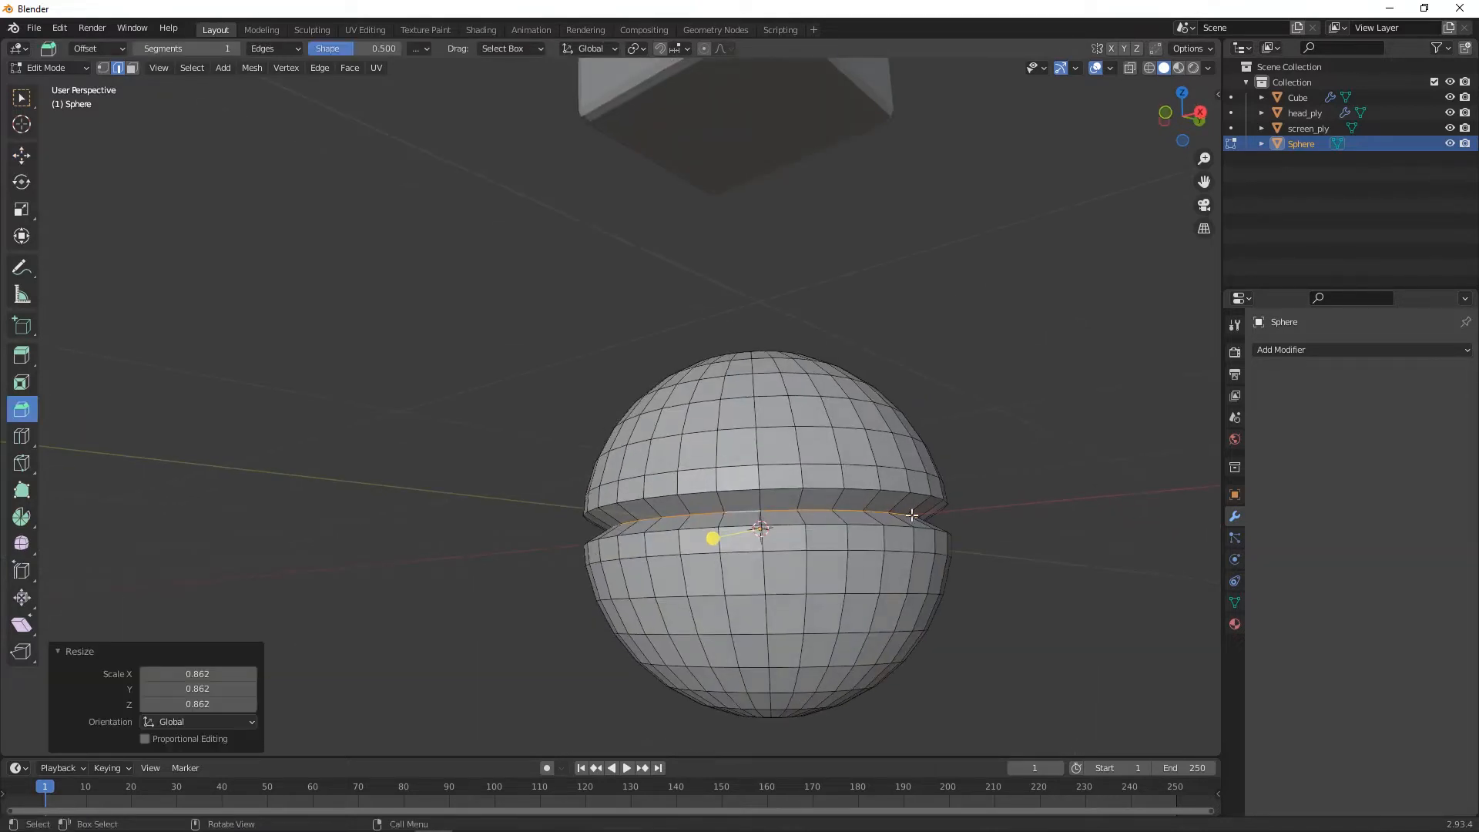
- Bevel the inner edge loop of the sphere's groove by about 0.044 m and deselect it
{"action": "left_click", "coordinate": [28, 413]}
{"action": "left_click_drag", "start_coordinate": [715, 537], "coordinate": [705, 546]}
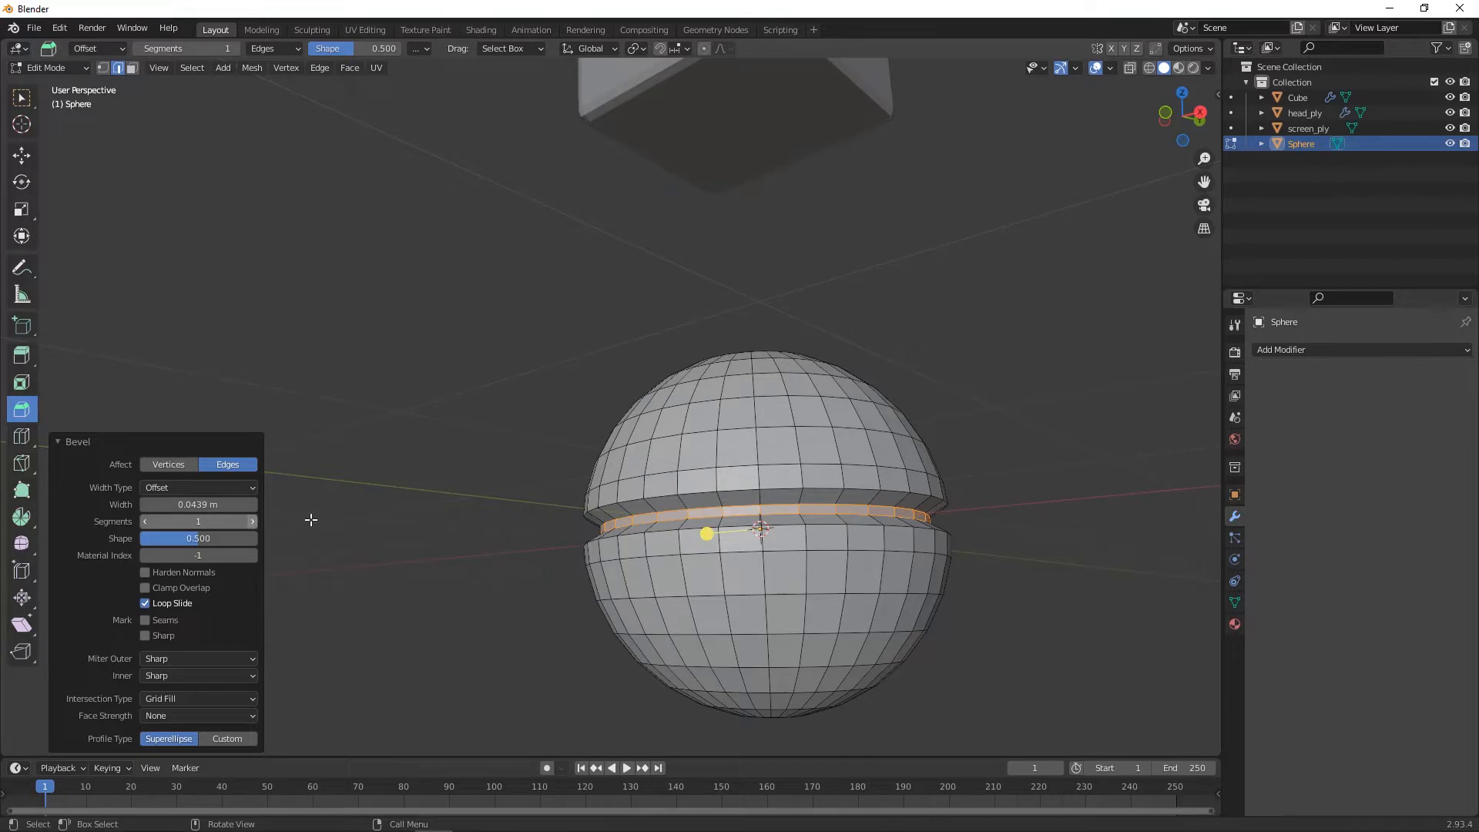
{"action": "middle_click_drag", "start_coordinate": [544, 512], "coordinate": [596, 532]}
{"action": "left_click", "coordinate": [1087, 538]}
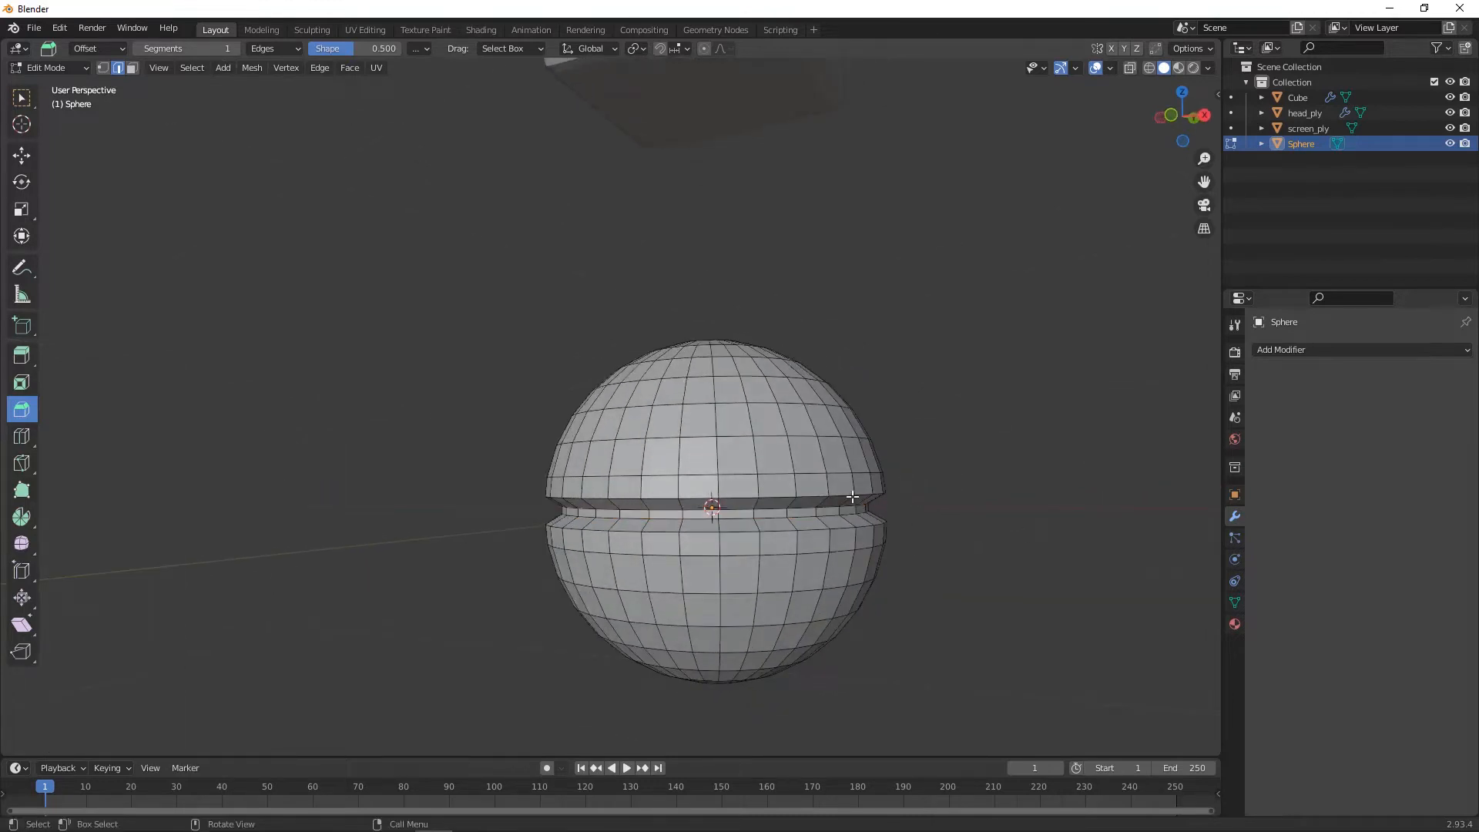
- Bevel the upper and lower rim edge loops of the sphere's groove by about 0.027 m, adding one extra segment
{"action": "middle_click_drag", "start_coordinate": [911, 499], "coordinate": [872, 494]}
{"action": "left_click", "coordinate": [875, 495], "text": "alt"}
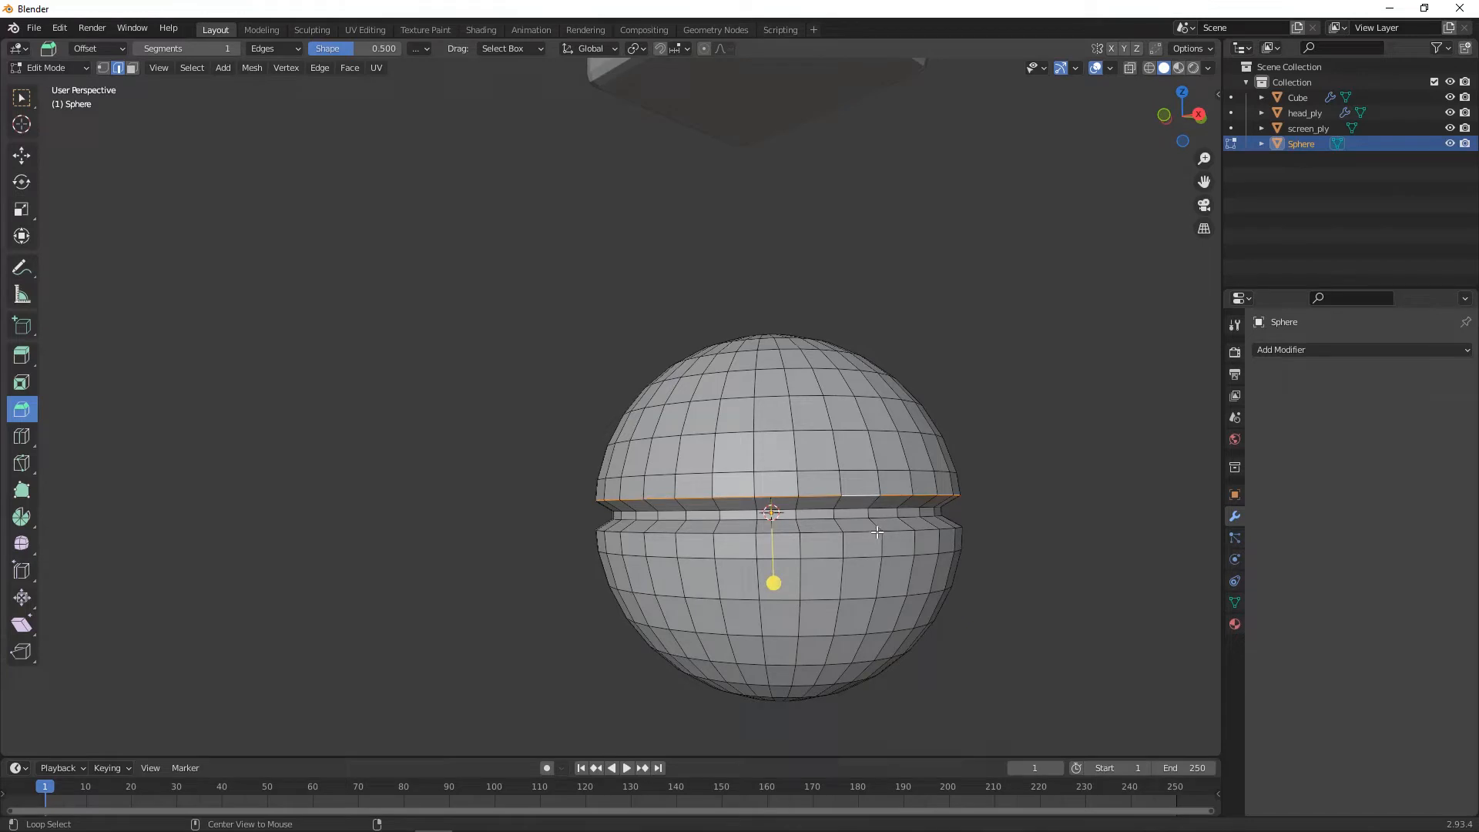
{"action": "left_click", "coordinate": [877, 531], "text": "alt+shift"}
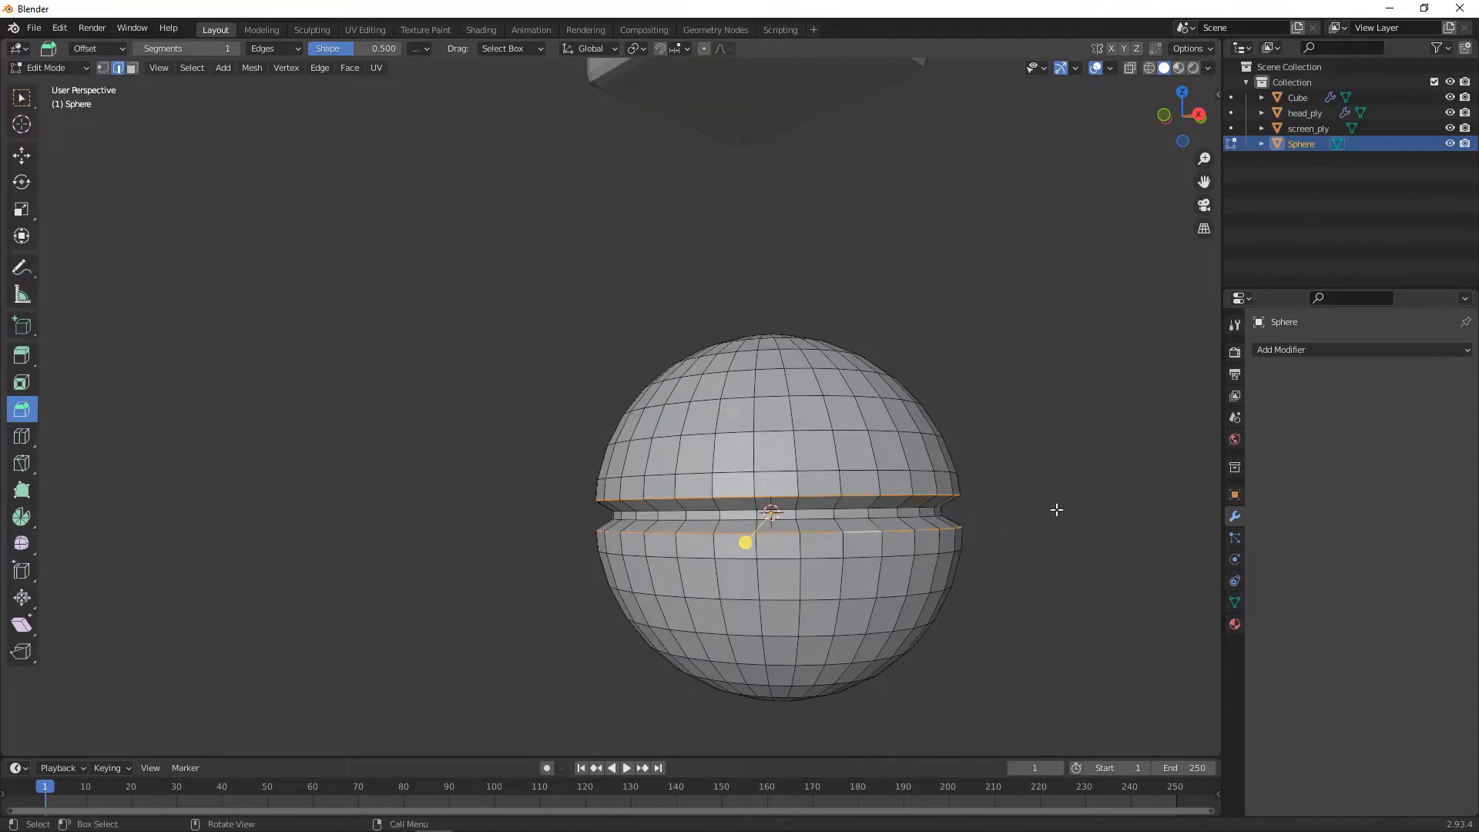
{"action": "middle_click_drag", "start_coordinate": [1056, 508], "coordinate": [1089, 529]}
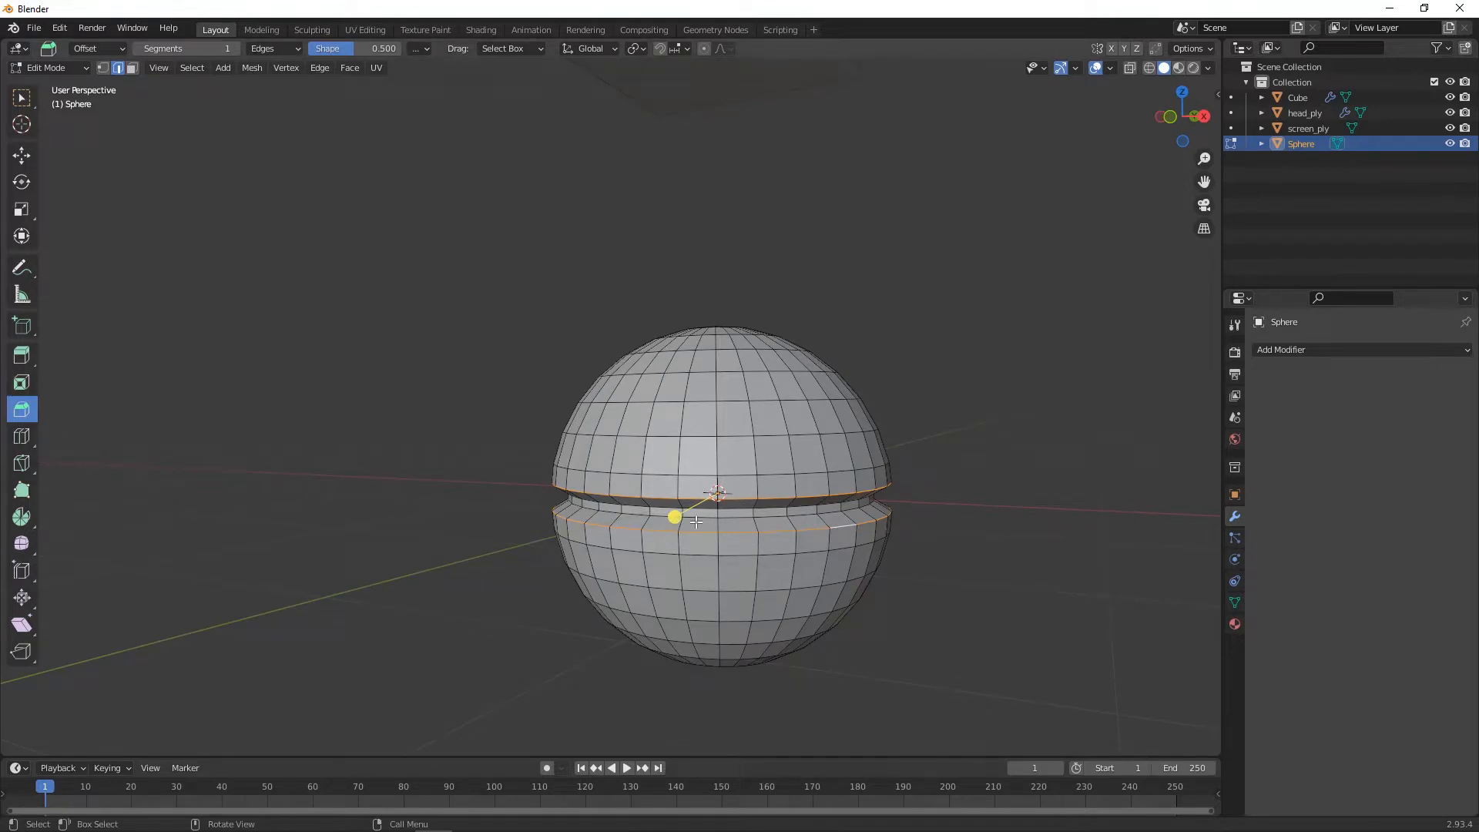
{"action": "left_click_drag", "start_coordinate": [673, 517], "coordinate": [671, 531]}
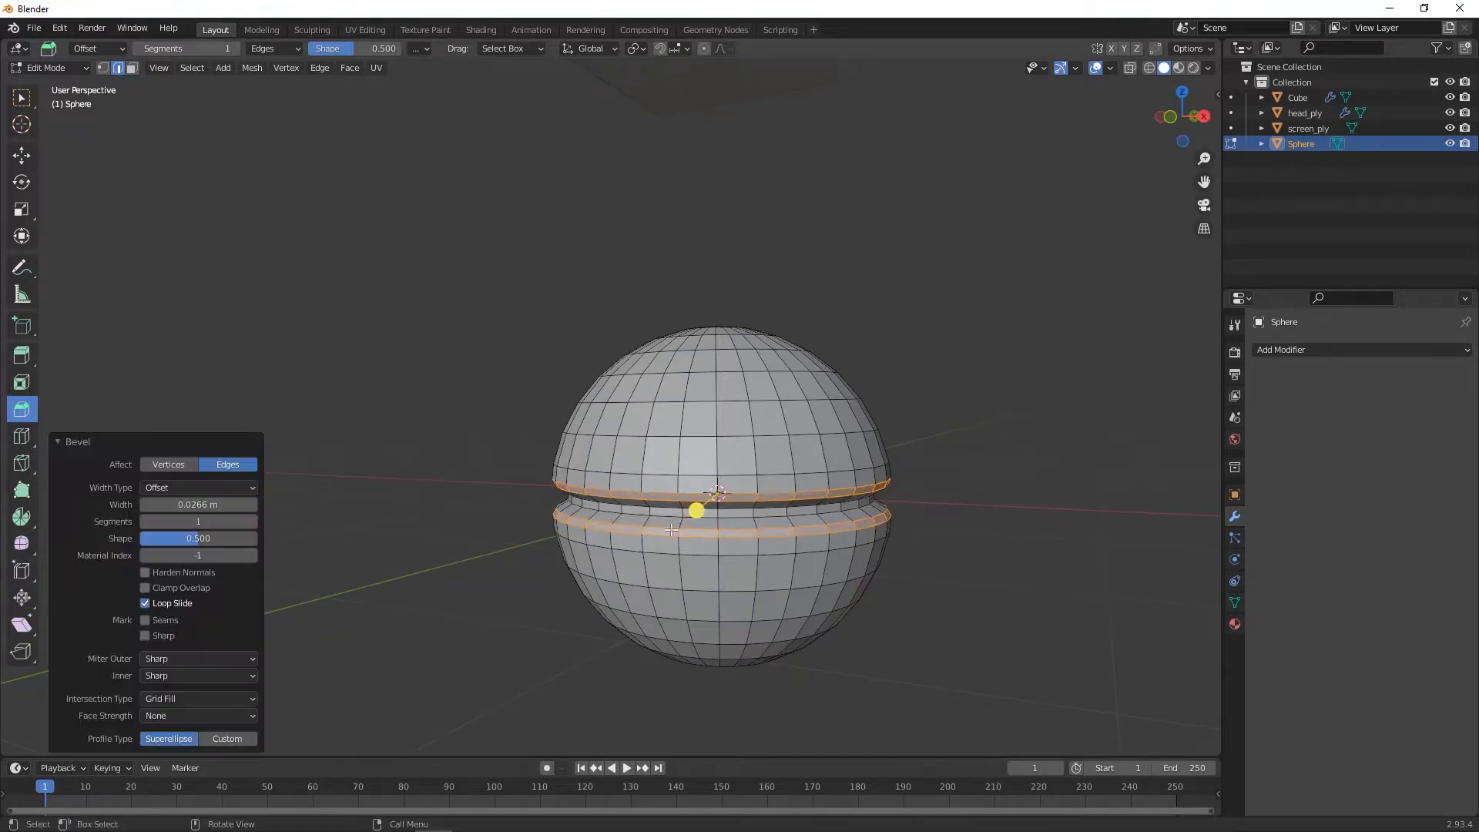
{"action": "left_click", "coordinate": [255, 521]}
{"action": "left_click", "coordinate": [404, 531]}
- Return the sphere to Object Mode and add a Subdivision Surface modifier with viewport and render levels set to 3, keeping the sphere selected
{"action": "scroll", "coordinate": [763, 497], "scroll_direction": "down", "scroll_amount": 3}
{"action": "middle_click_drag", "start_coordinate": [773, 497], "coordinate": [868, 511]}
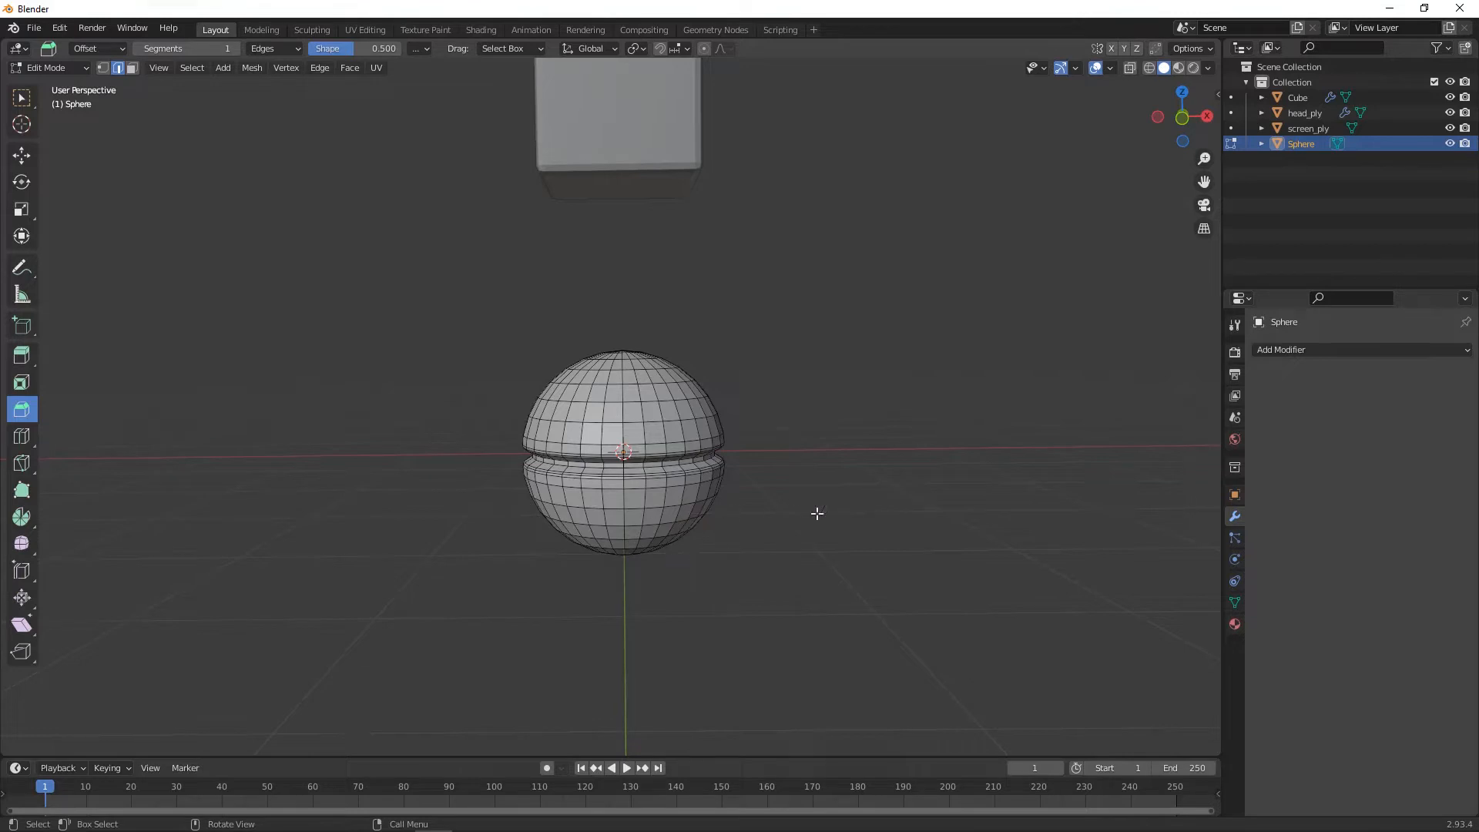
{"action": "key", "text": "Tab"}
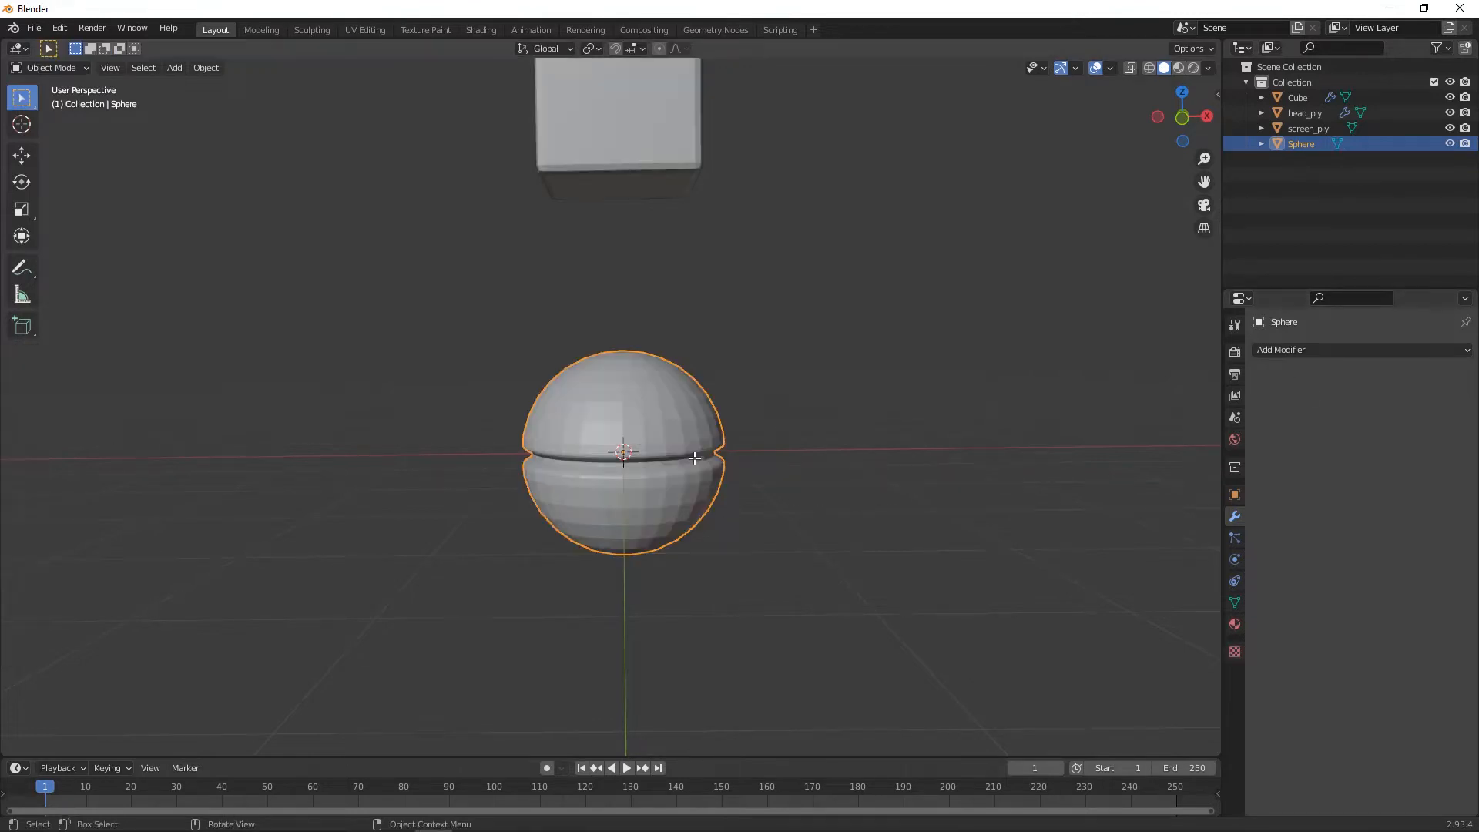
{"action": "left_click", "coordinate": [1365, 353]}
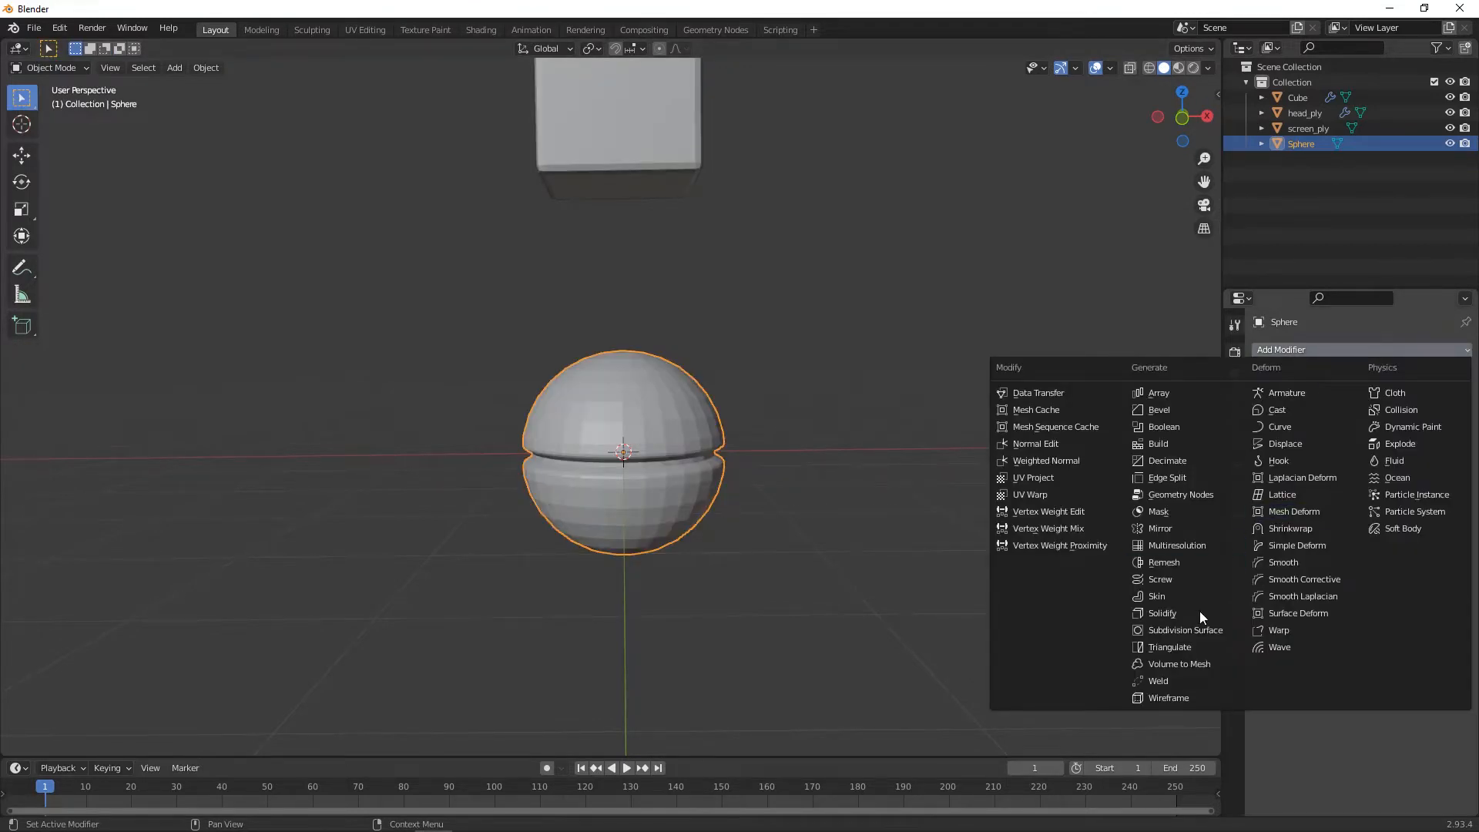
{"action": "left_click", "coordinate": [1148, 633]}
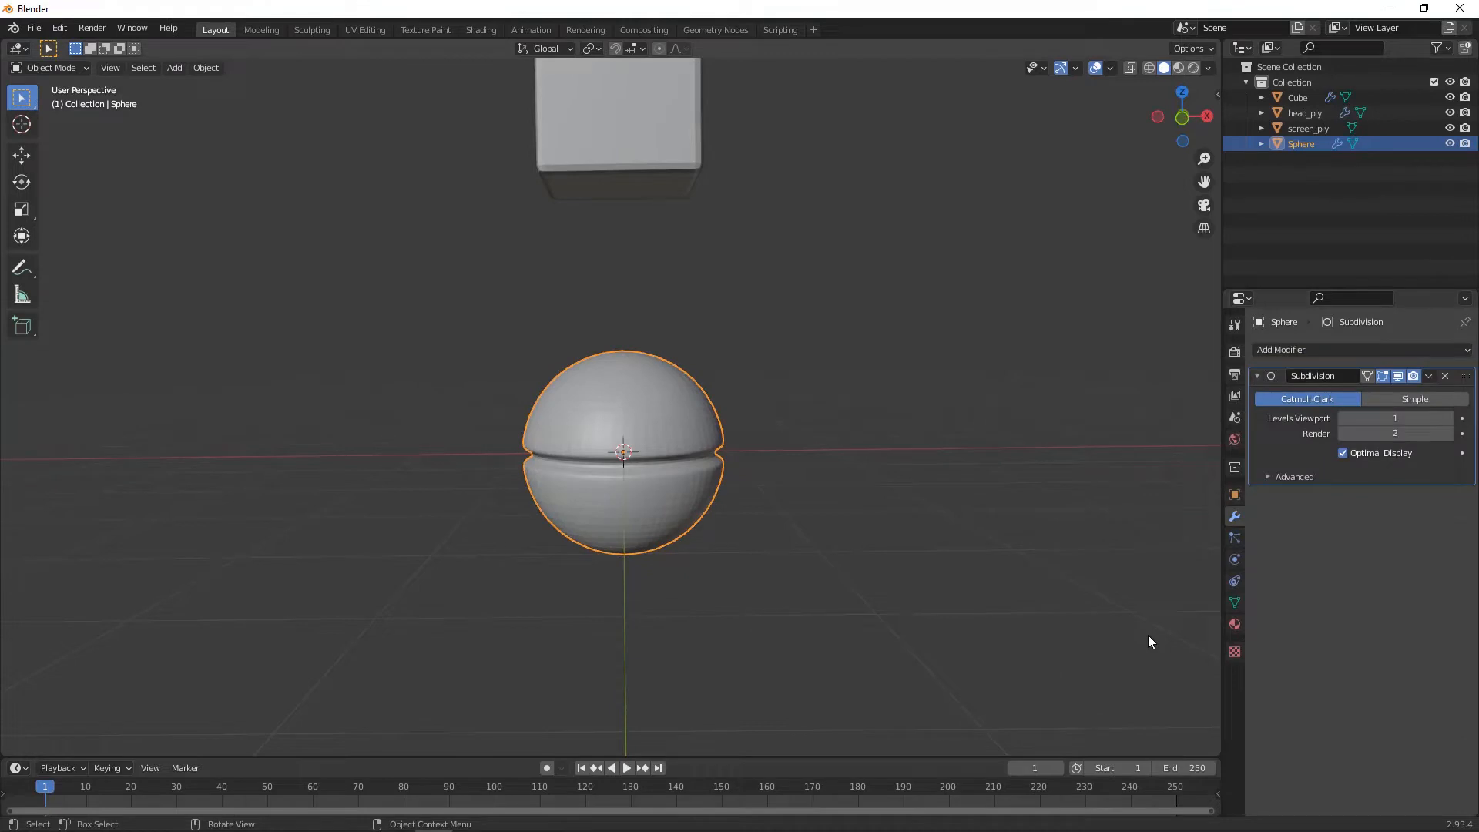
{"action": "left_click", "coordinate": [1449, 418]}
{"action": "left_click", "coordinate": [1449, 418]}
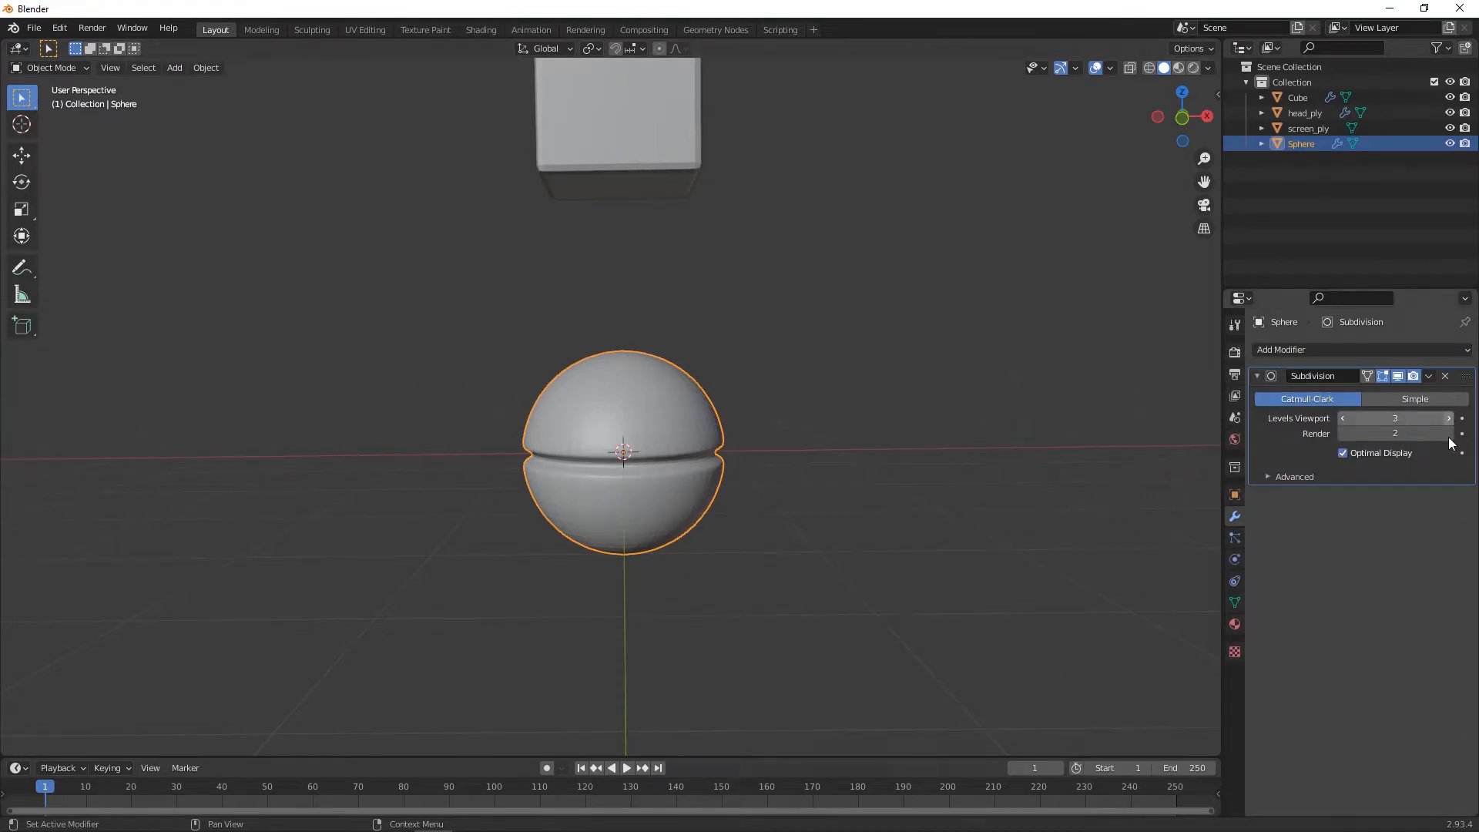
{"action": "left_click", "coordinate": [1448, 434]}
{"action": "key", "text": "alt+a"}
{"action": "left_click", "coordinate": [615, 506]}
{"action": "middle_click_drag", "start_coordinate": [680, 502], "coordinate": [647, 472]}
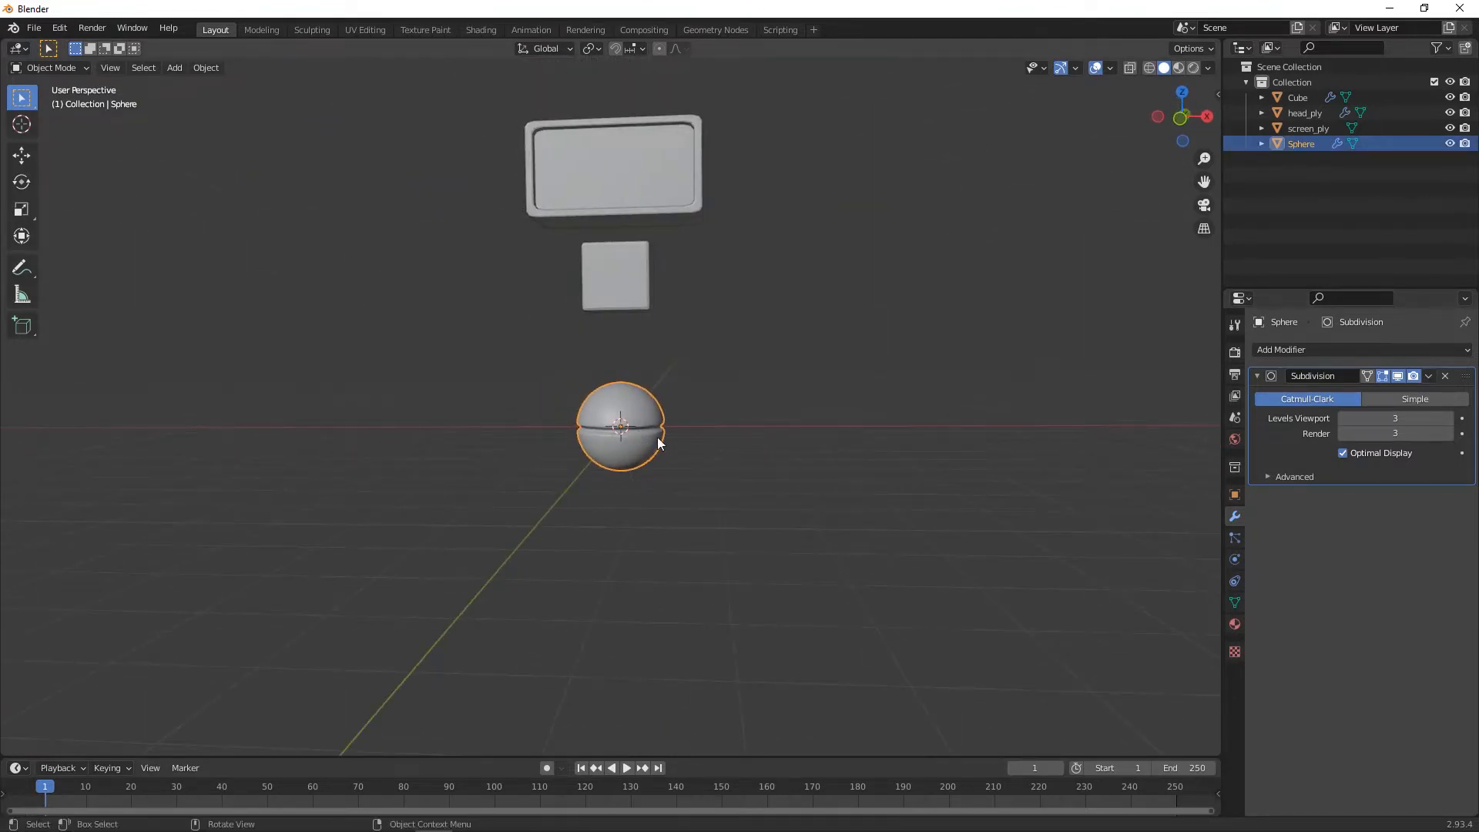
- Move the grooved sphere aside in the positive X direction, deselect it and switch back to box selection
{"action": "key", "text": "w"}
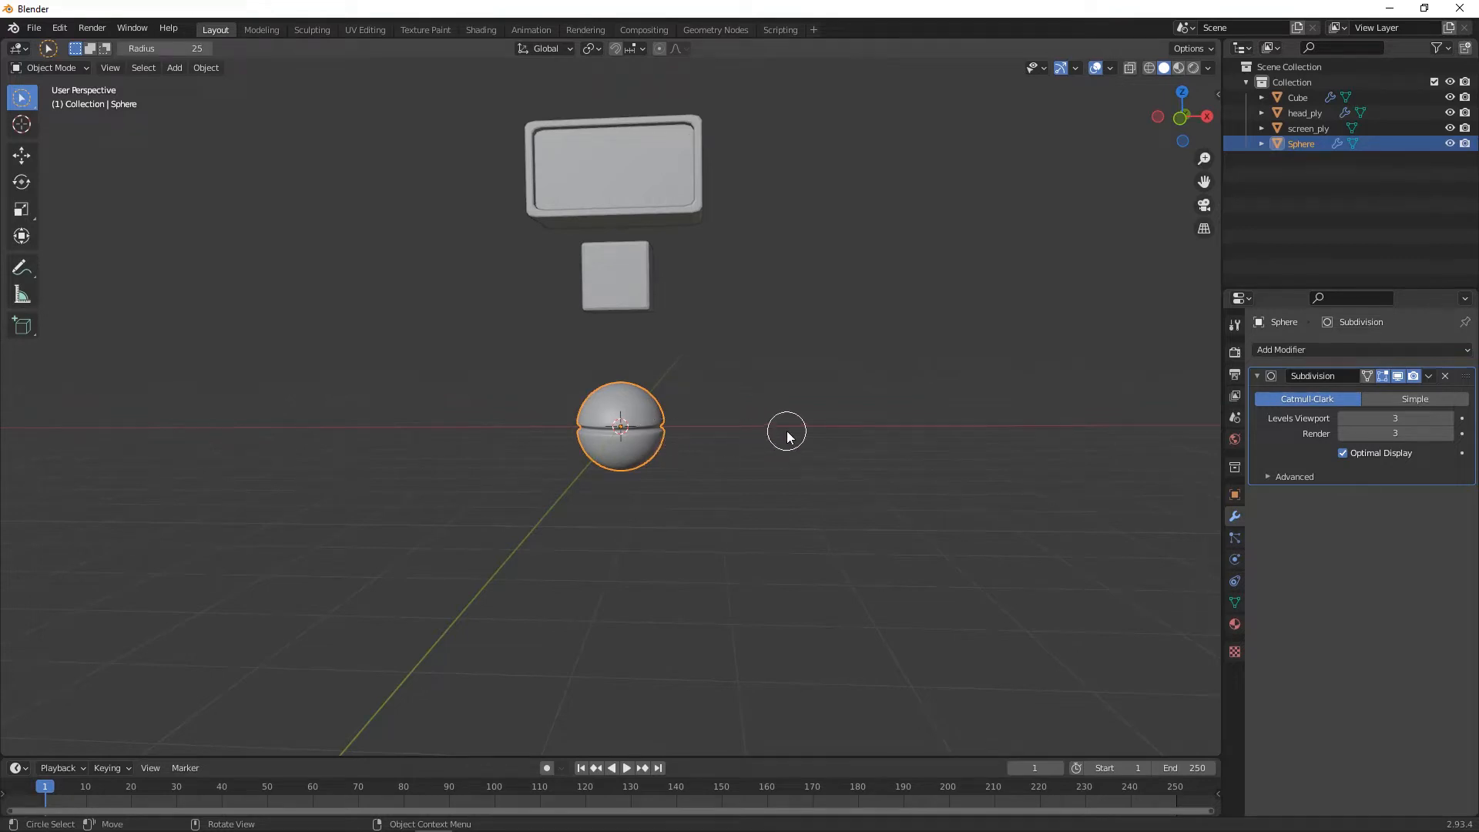
{"action": "key", "text": "g"}
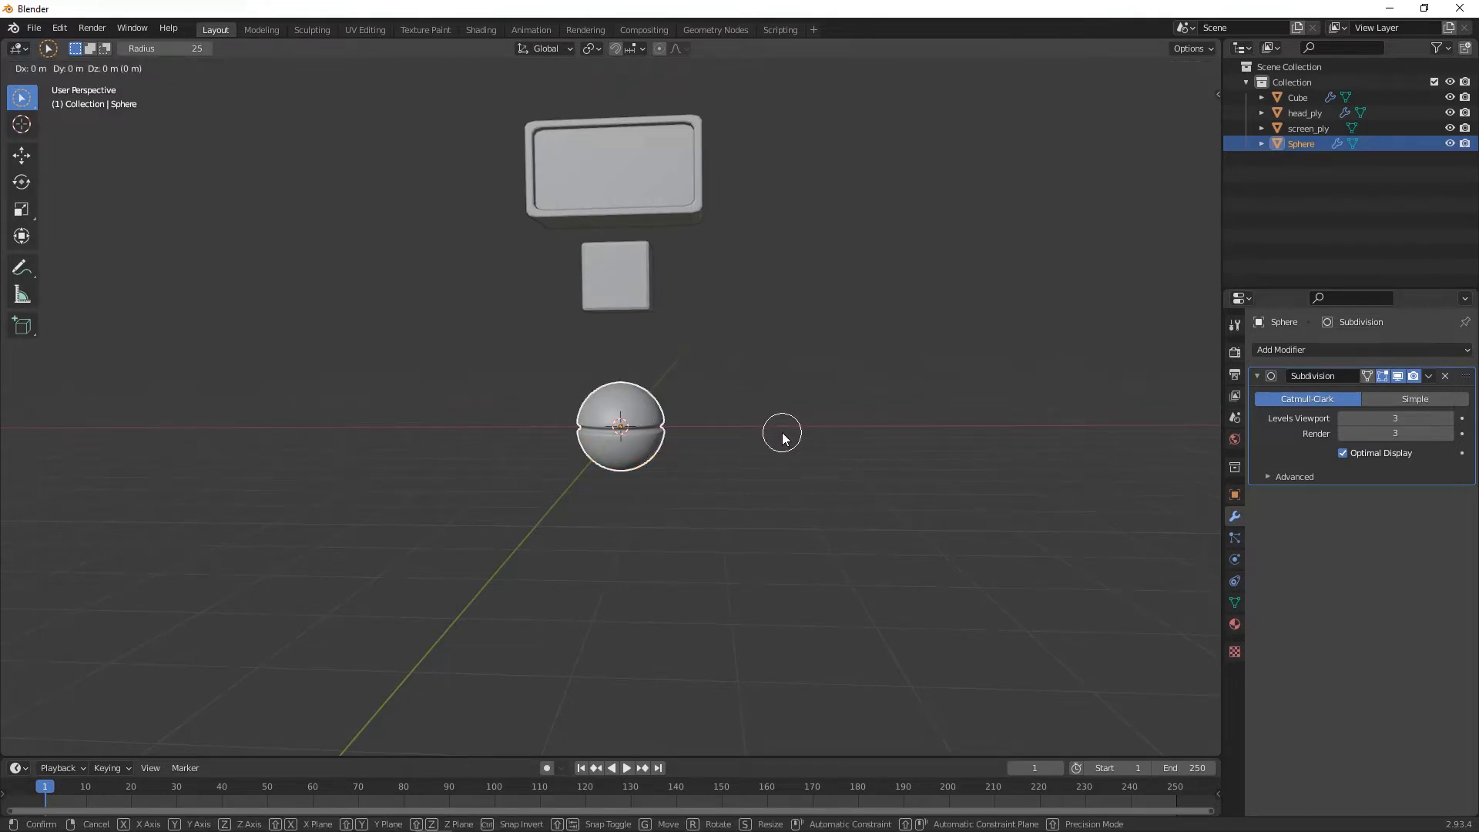
{"action": "left_click", "coordinate": [1093, 419]}
{"action": "left_click", "coordinate": [740, 443]}
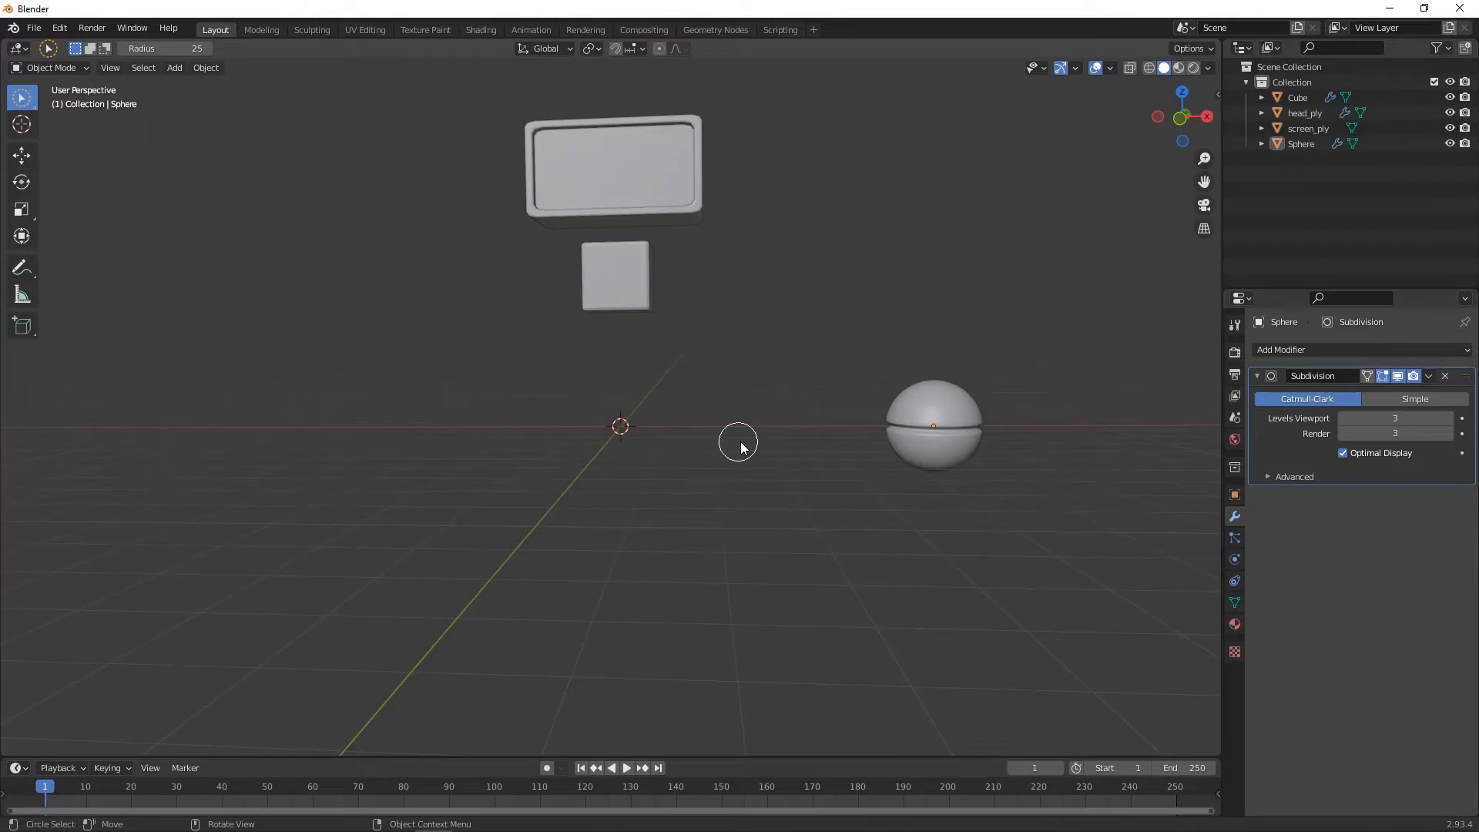
{"action": "left_click_drag", "start_coordinate": [22, 98], "coordinate": [71, 135]}
{"action": "middle_click_drag", "start_coordinate": [793, 482], "coordinate": [824, 466]}
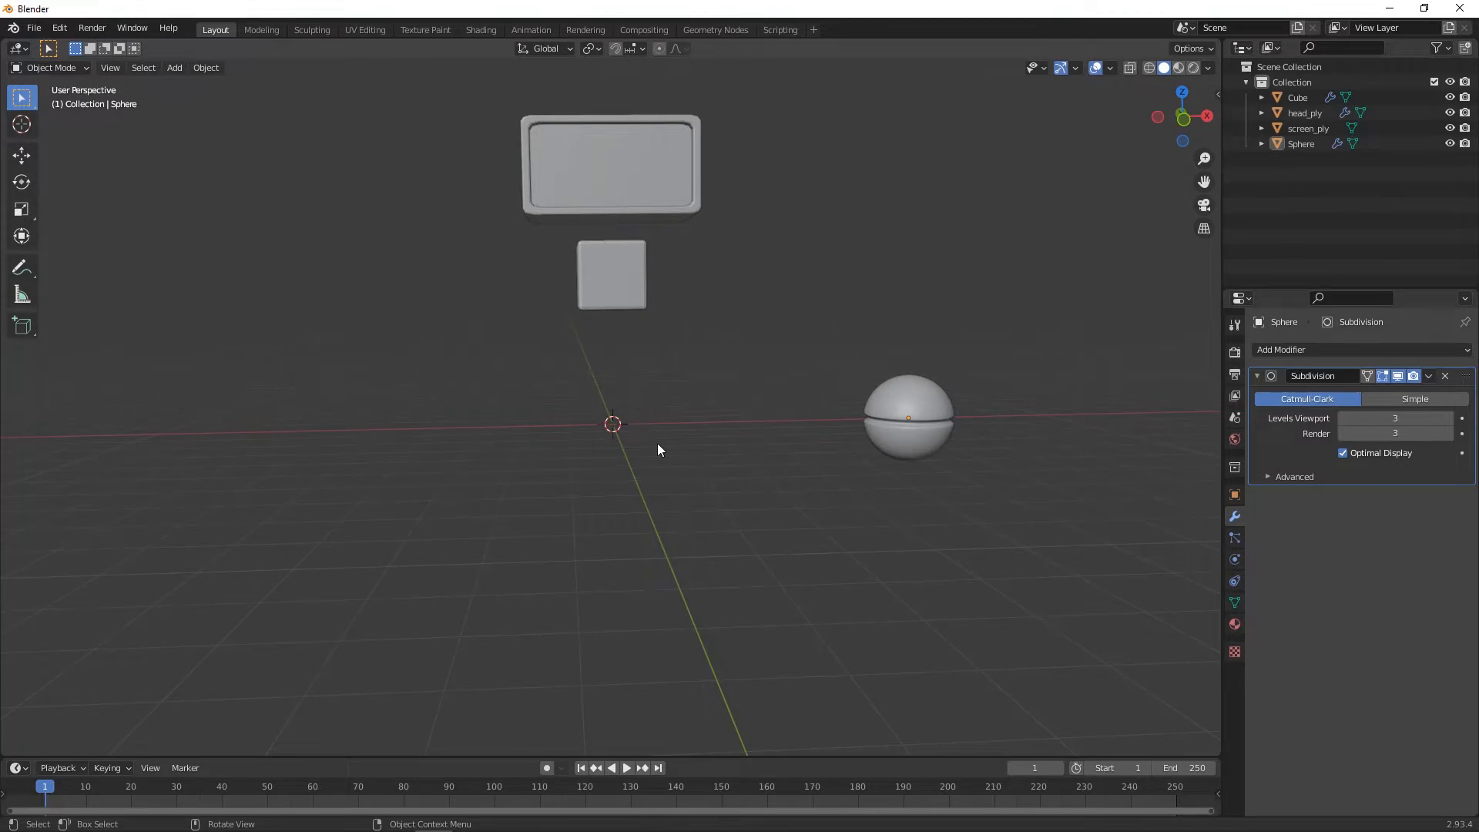
- Add a cylinder mesh at the world origin with 16 vertices, keeping it selected
{"action": "middle_click_drag", "start_coordinate": [664, 443], "coordinate": [700, 516]}
{"action": "scroll", "coordinate": [733, 483], "scroll_direction": "up", "scroll_amount": 1}
{"action": "scroll", "coordinate": [732, 504], "scroll_direction": "down", "scroll_amount": 2}
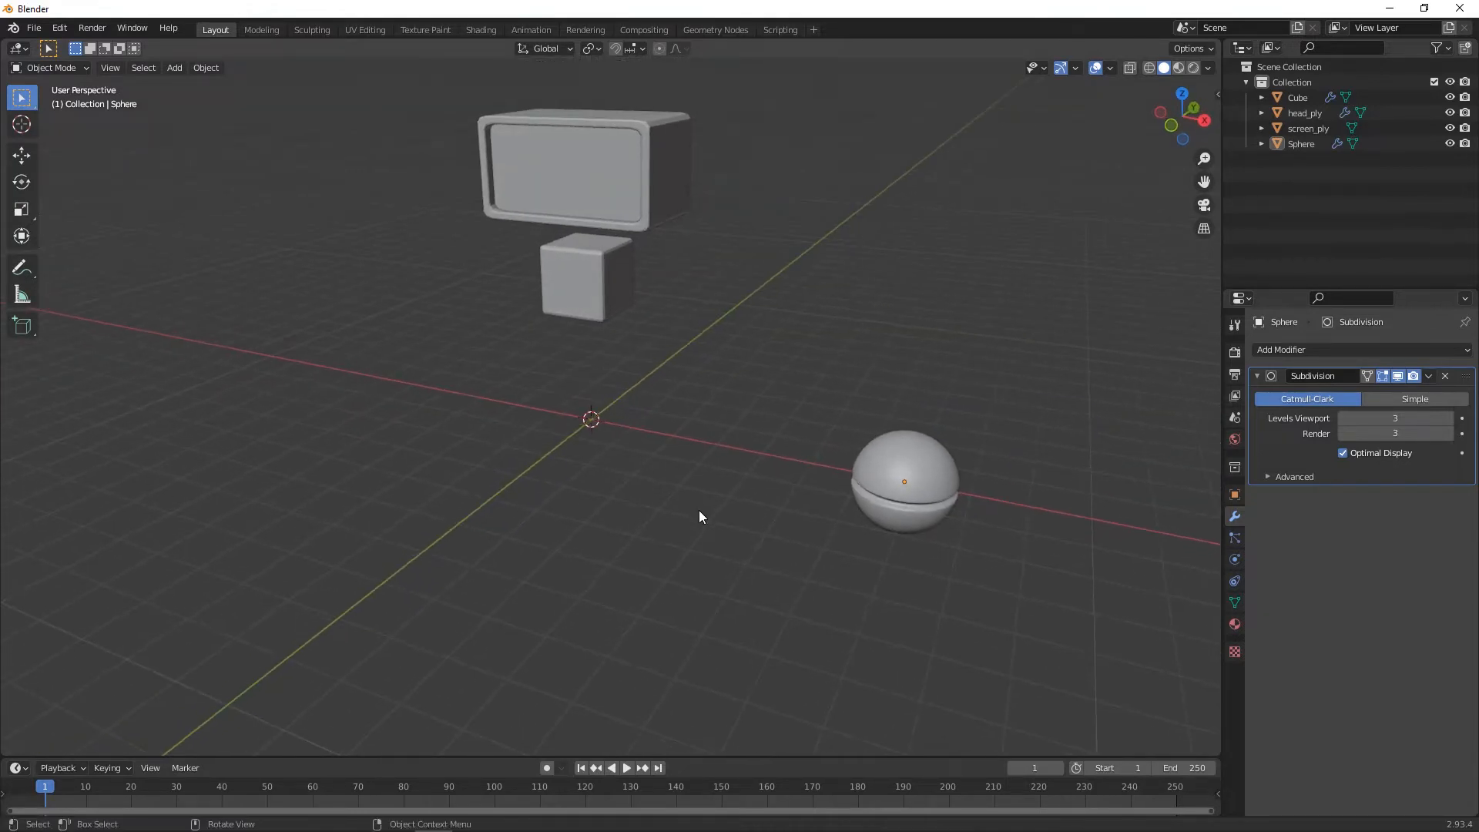
{"action": "key", "text": "shift+a"}
{"action": "mouse_move", "coordinate": [700, 510]}
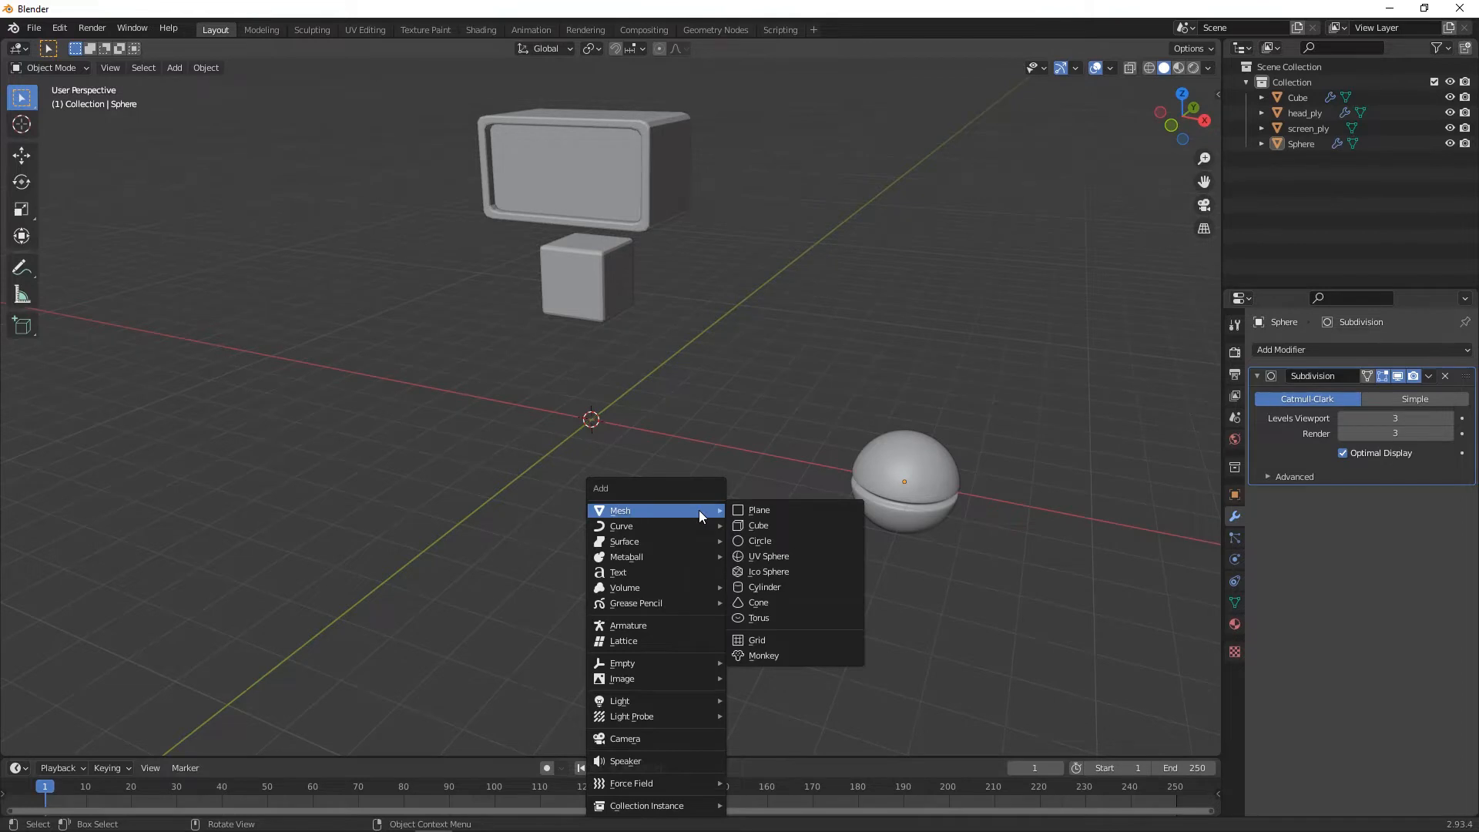
{"action": "left_click", "coordinate": [773, 587]}
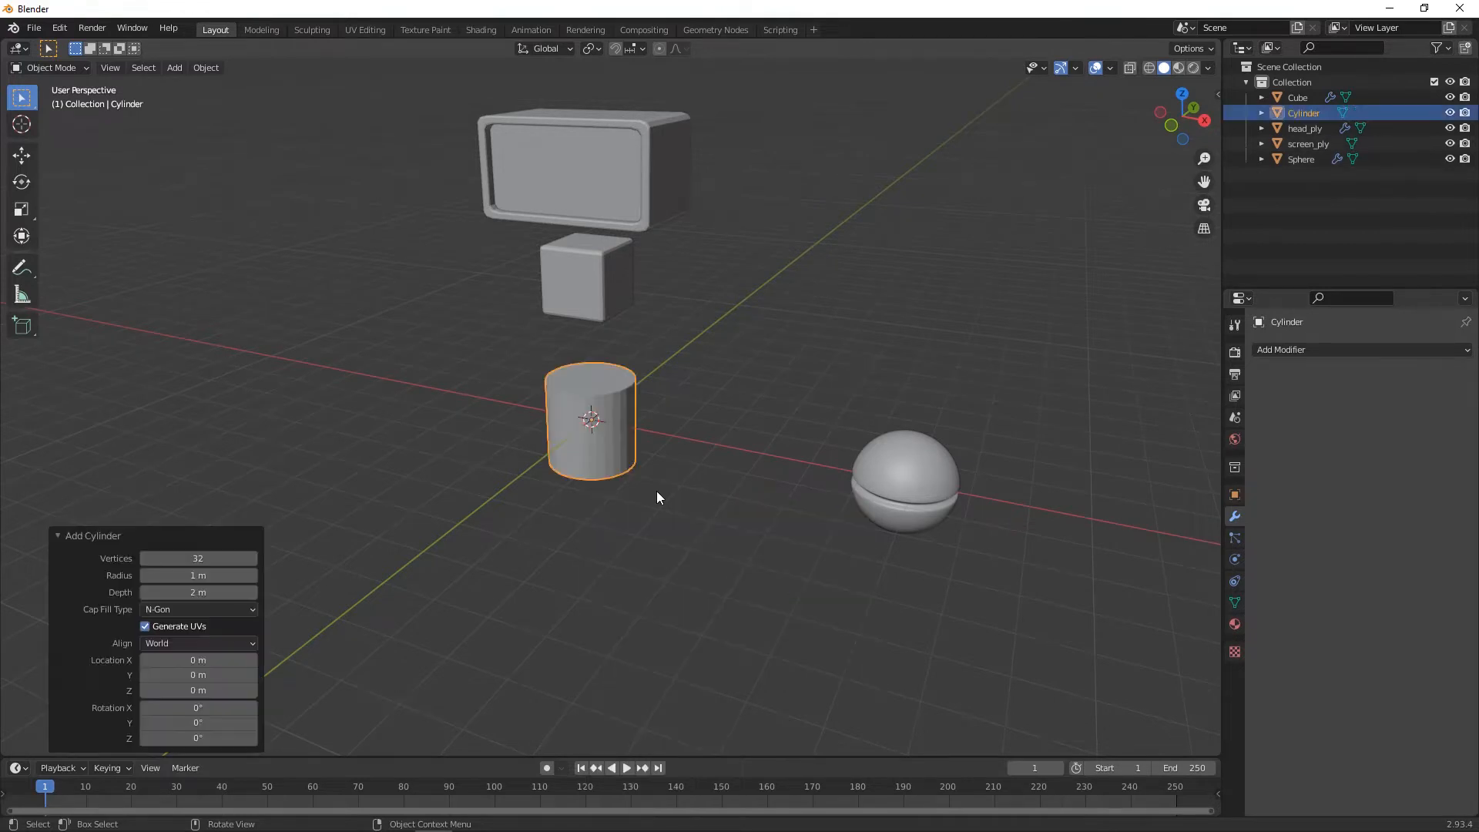
{"action": "scroll", "coordinate": [625, 497], "scroll_direction": "up", "scroll_amount": 2}
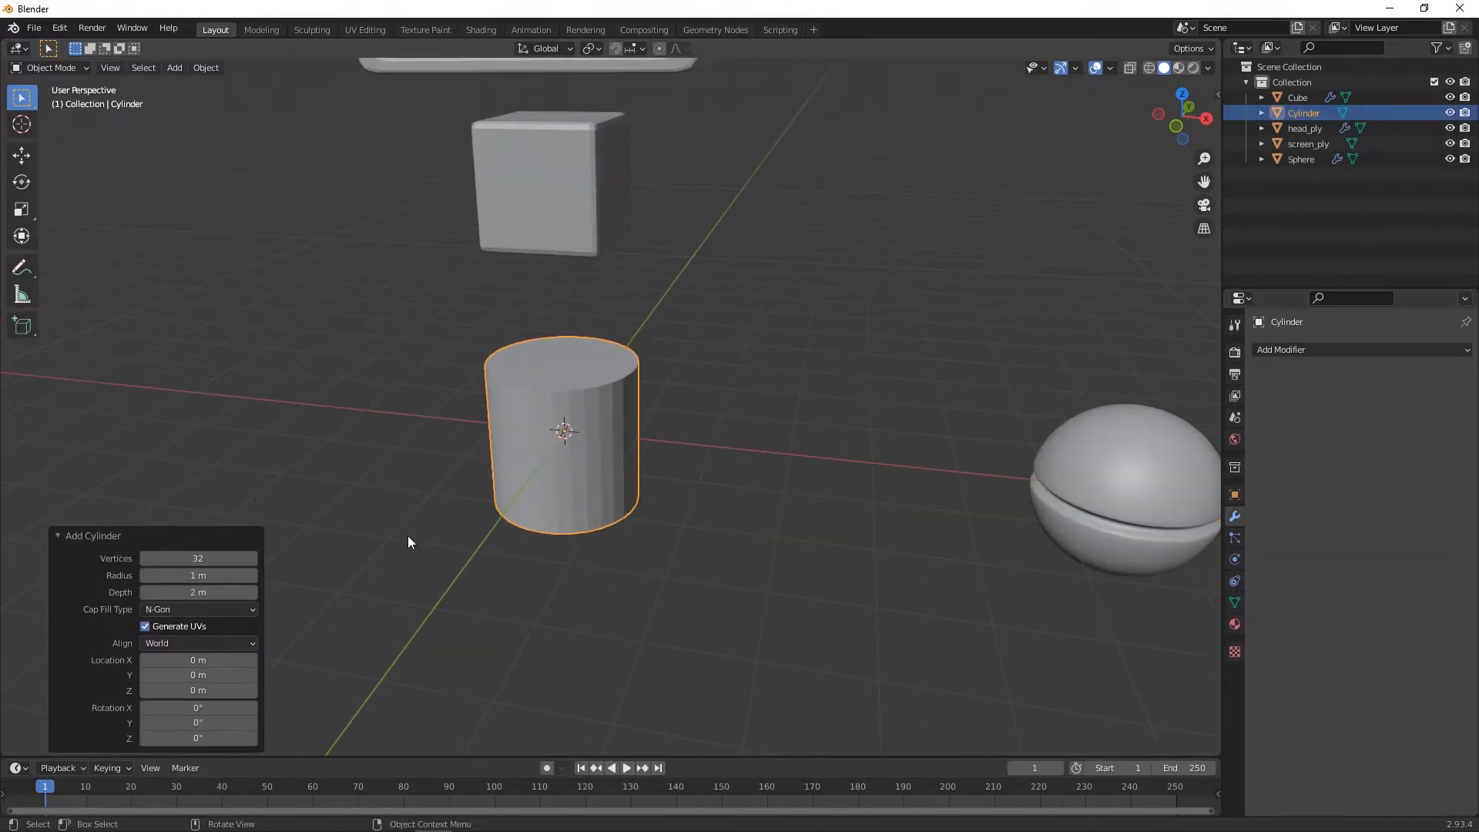
{"action": "left_click", "coordinate": [202, 558]}
{"action": "type", "text": "16"}
{"action": "key", "text": "Return"}
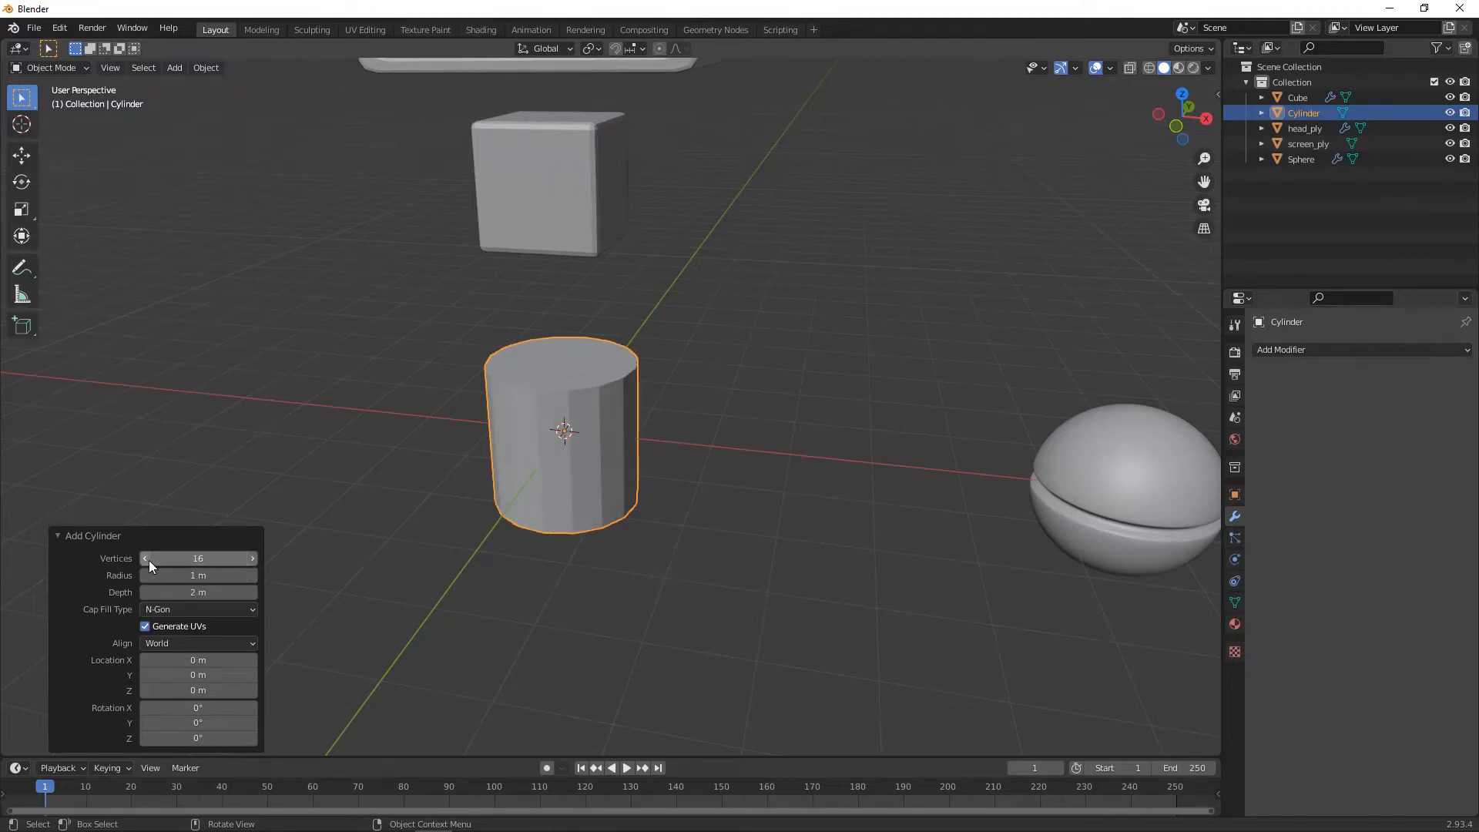
{"action": "left_click", "coordinate": [404, 510]}
{"action": "left_click", "coordinate": [500, 483]}
- Put the cylinder in Edit Mode and delete its top and bottom cap faces
{"action": "middle_click_drag", "start_coordinate": [550, 489], "coordinate": [617, 505]}
{"action": "key", "text": "Tab"}
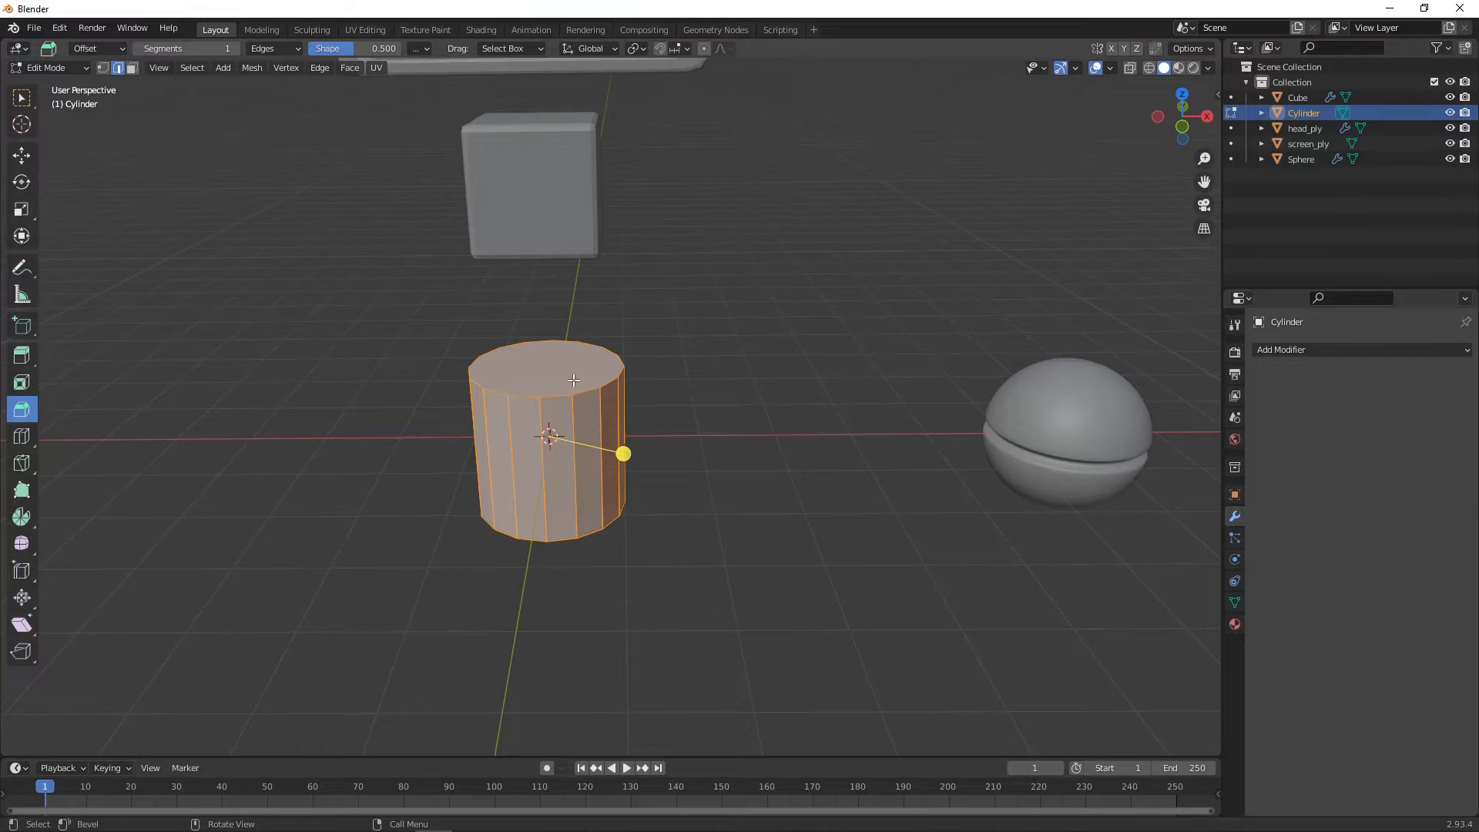
{"action": "left_click", "coordinate": [21, 155]}
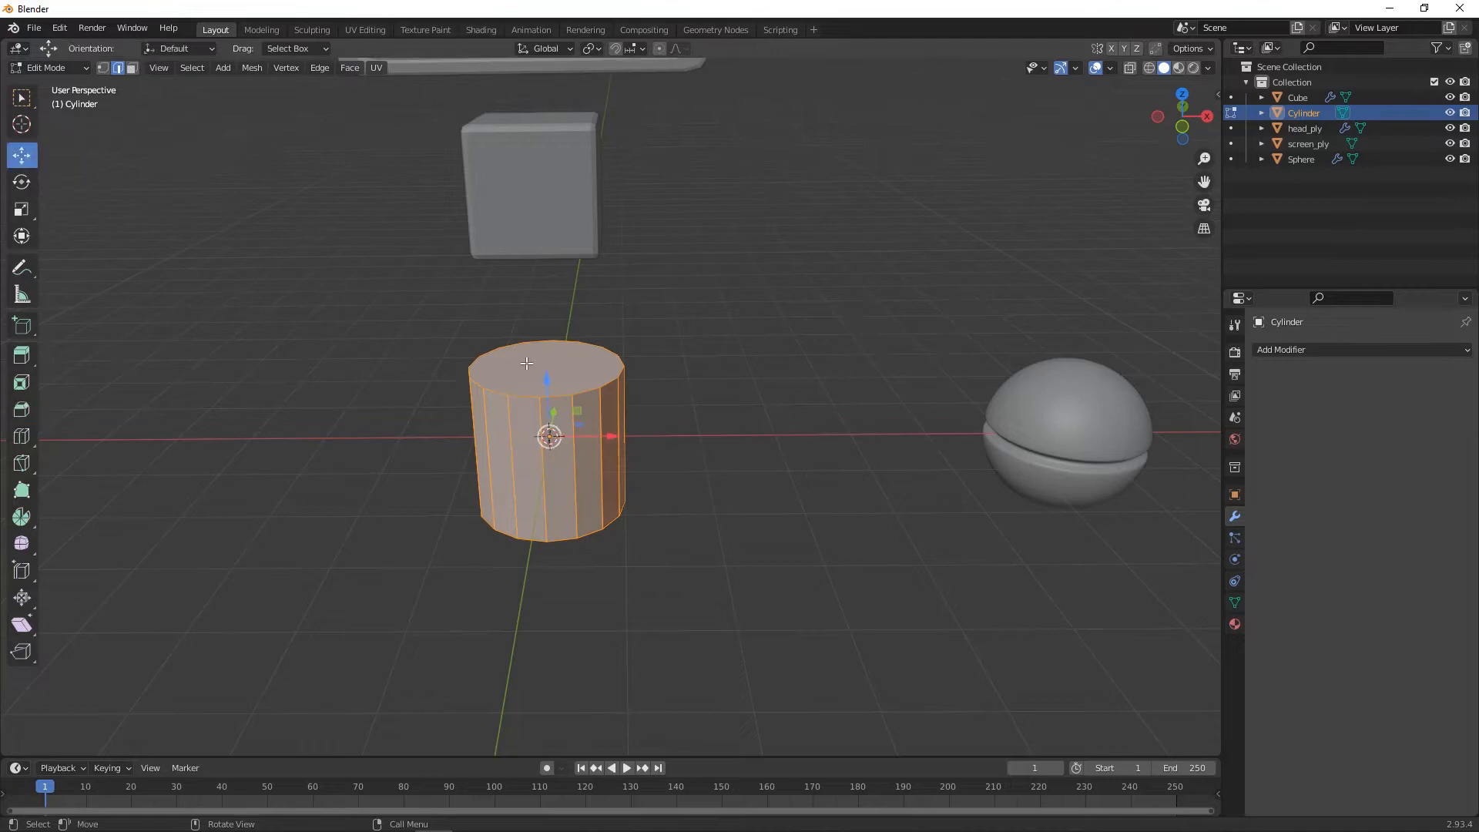
{"action": "left_click", "coordinate": [548, 372]}
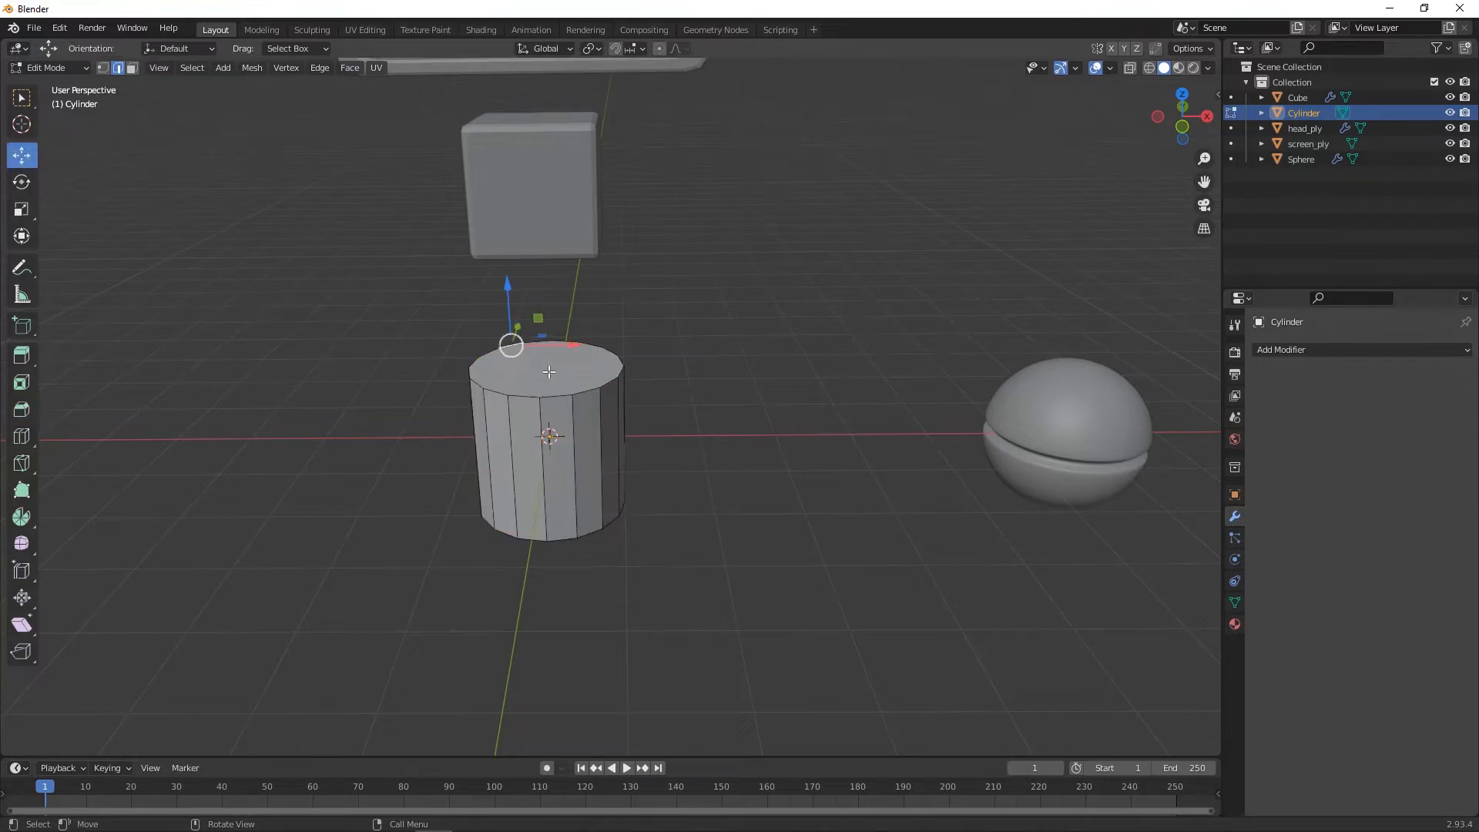
{"action": "key", "text": "3"}
{"action": "left_click", "coordinate": [546, 368]}
{"action": "middle_click_drag", "start_coordinate": [654, 485], "coordinate": [581, 571]}
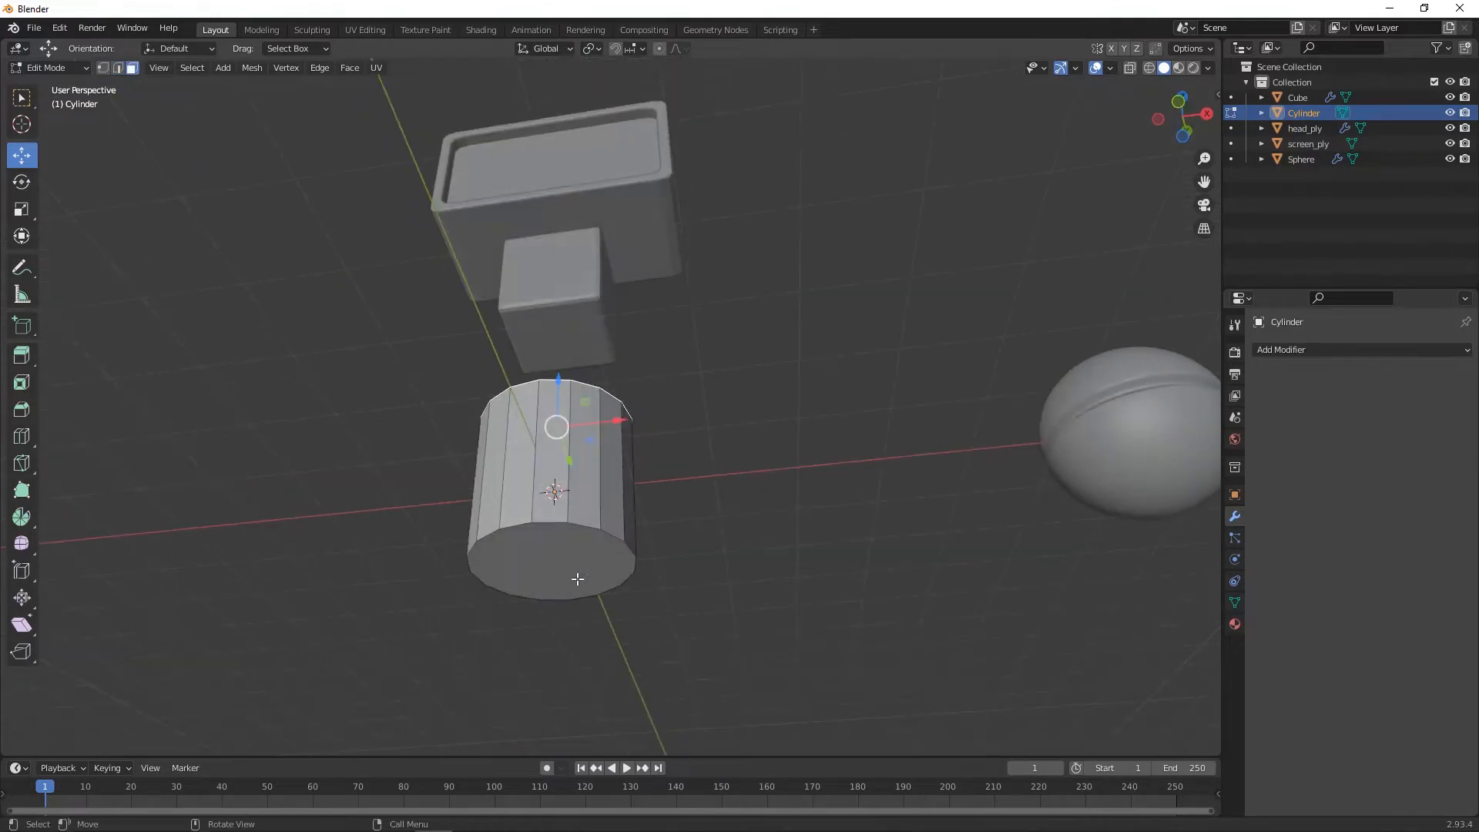
{"action": "left_click", "coordinate": [578, 557]}
{"action": "middle_click_drag", "start_coordinate": [731, 558], "coordinate": [742, 674]}
{"action": "key", "text": "x"}
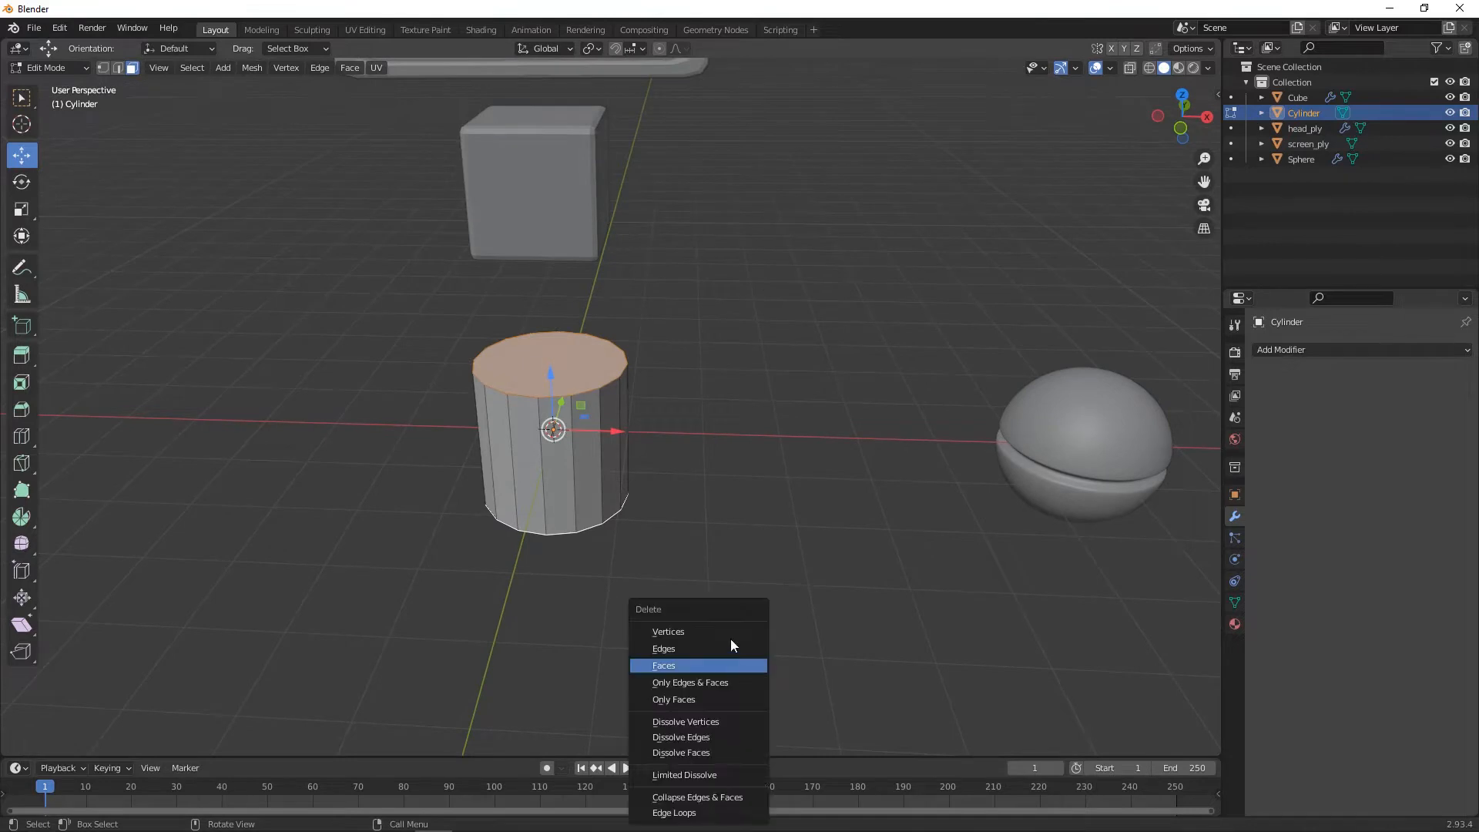
{"action": "left_click", "coordinate": [721, 665]}
{"action": "middle_click_drag", "start_coordinate": [717, 661], "coordinate": [601, 486]}
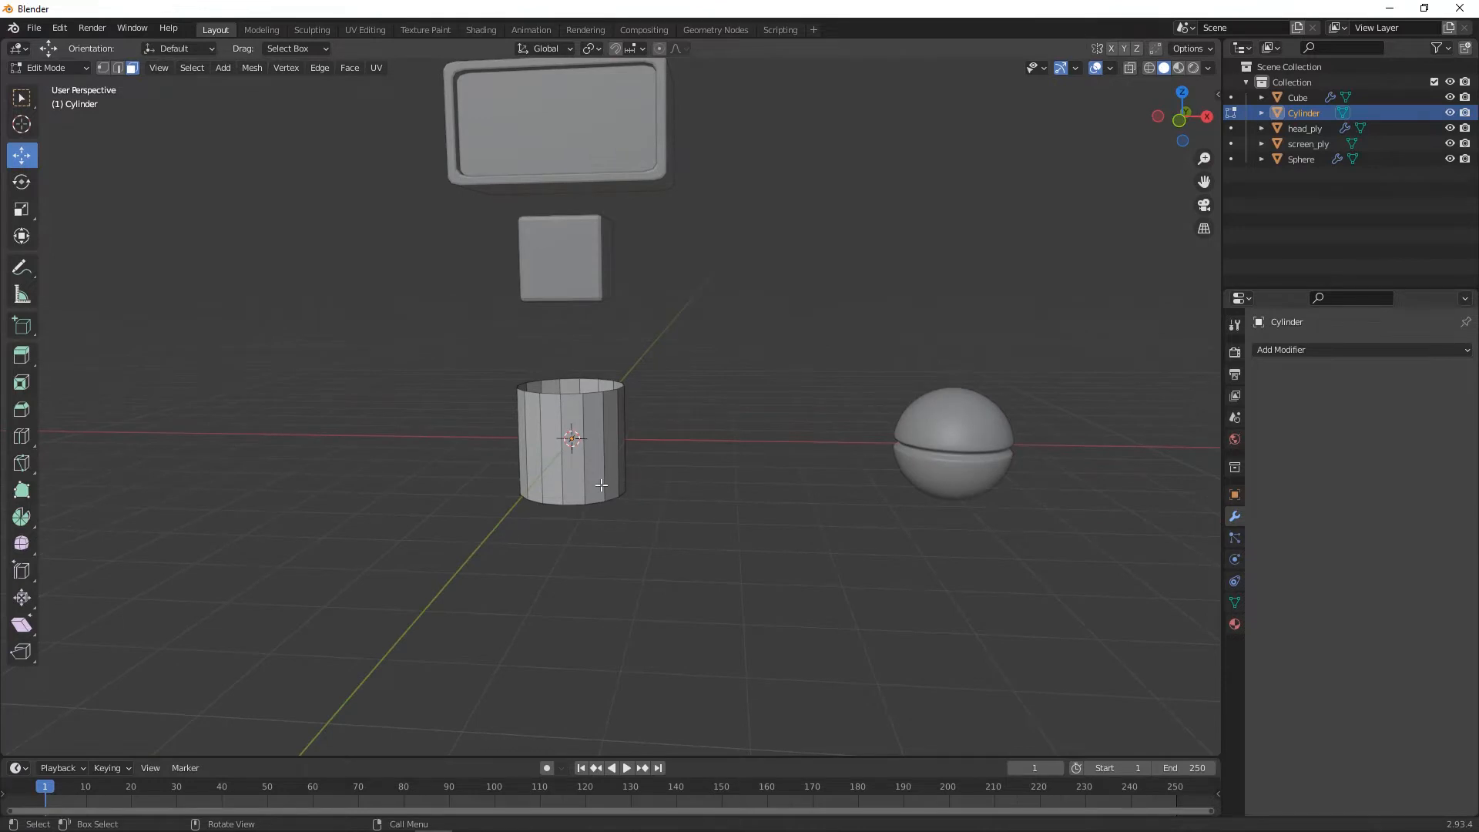
- Return the open cylinder to Object Mode and scale it along Z by about 2.19
{"action": "key", "text": "Tab"}
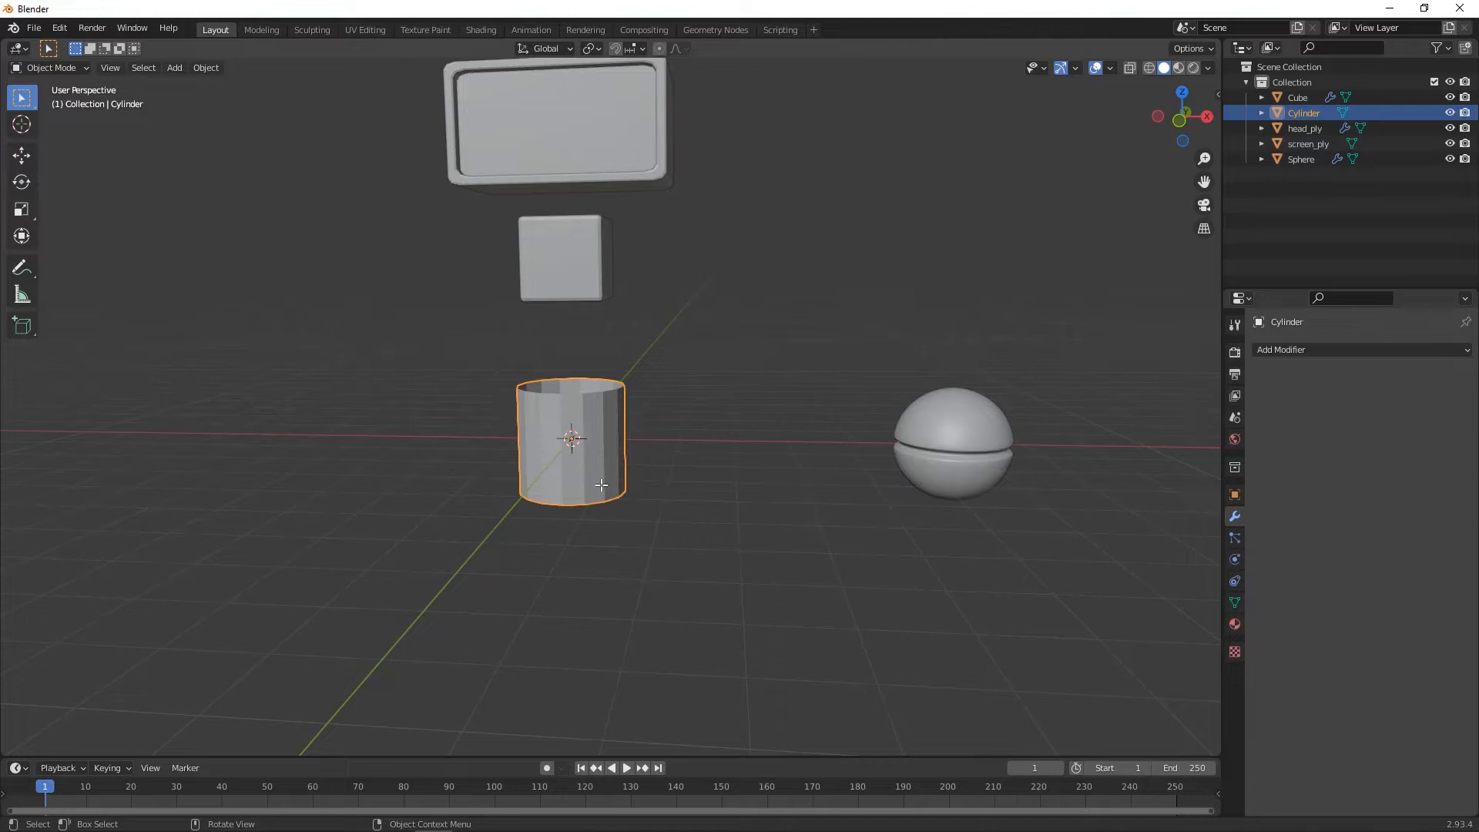
{"action": "key", "text": "s"}
{"action": "key", "text": "z"}
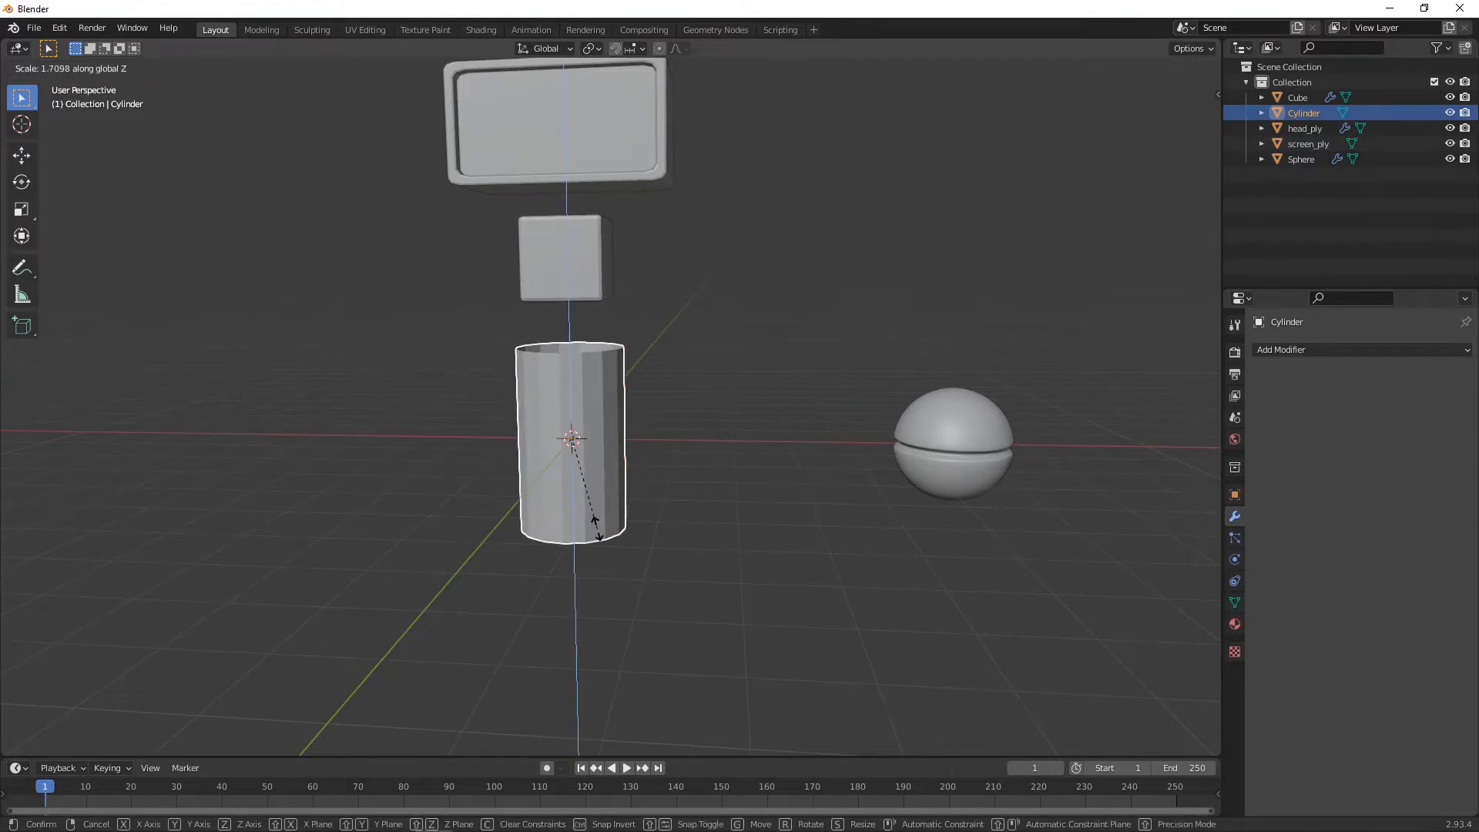
{"action": "left_click", "coordinate": [599, 556]}
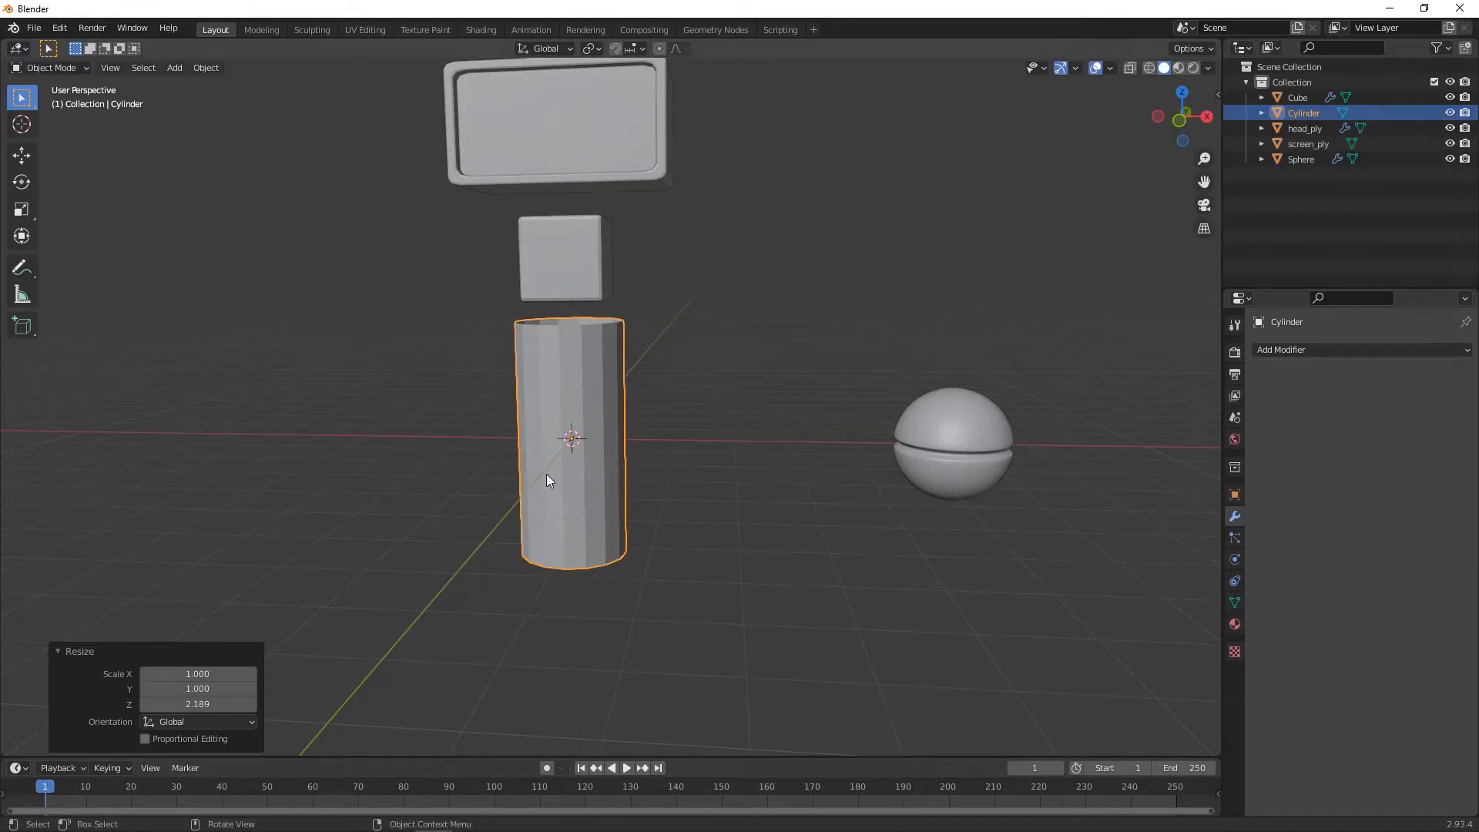
- Put the stretched cylinder in Edit Mode and add five evenly spaced, unslid horizontal loop cuts
{"action": "middle_click_drag", "start_coordinate": [664, 481], "coordinate": [629, 497]}
{"action": "scroll", "coordinate": [649, 499], "scroll_direction": "up", "scroll_amount": 2}
{"action": "key", "text": "Tab"}
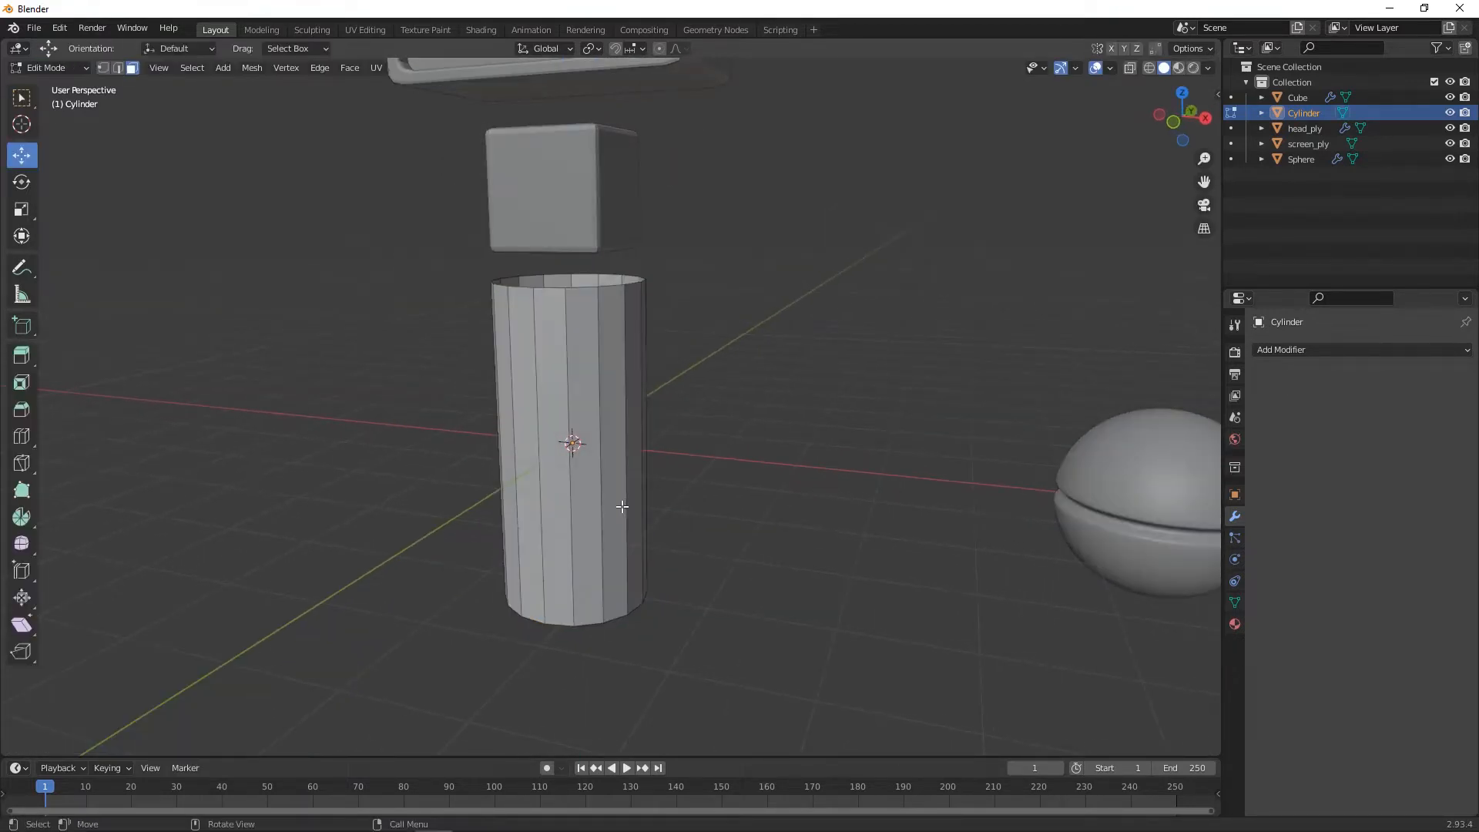
{"action": "left_click", "coordinate": [600, 485]}
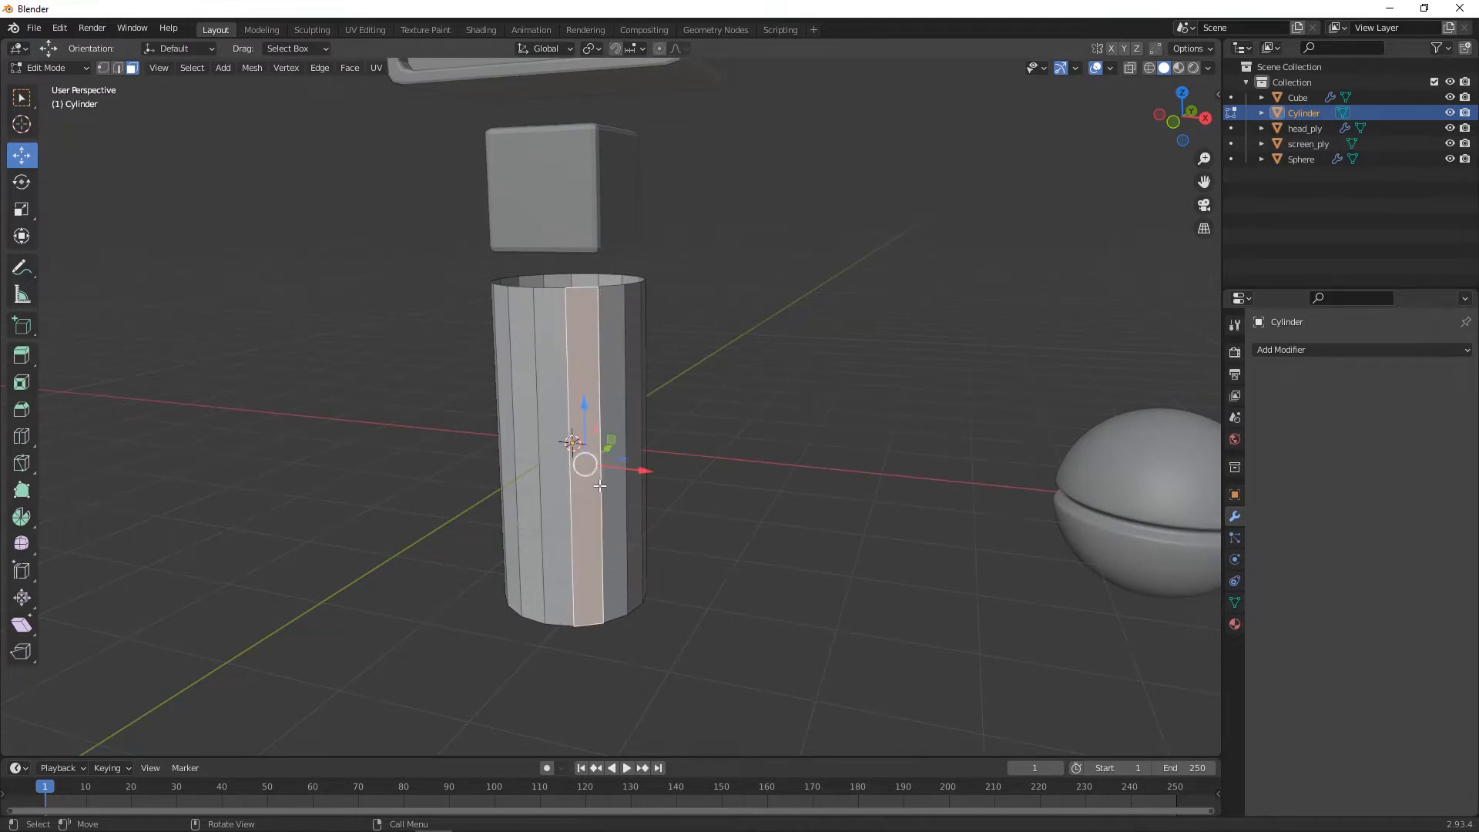
{"action": "key", "text": "2"}
{"action": "left_click", "coordinate": [600, 486]}
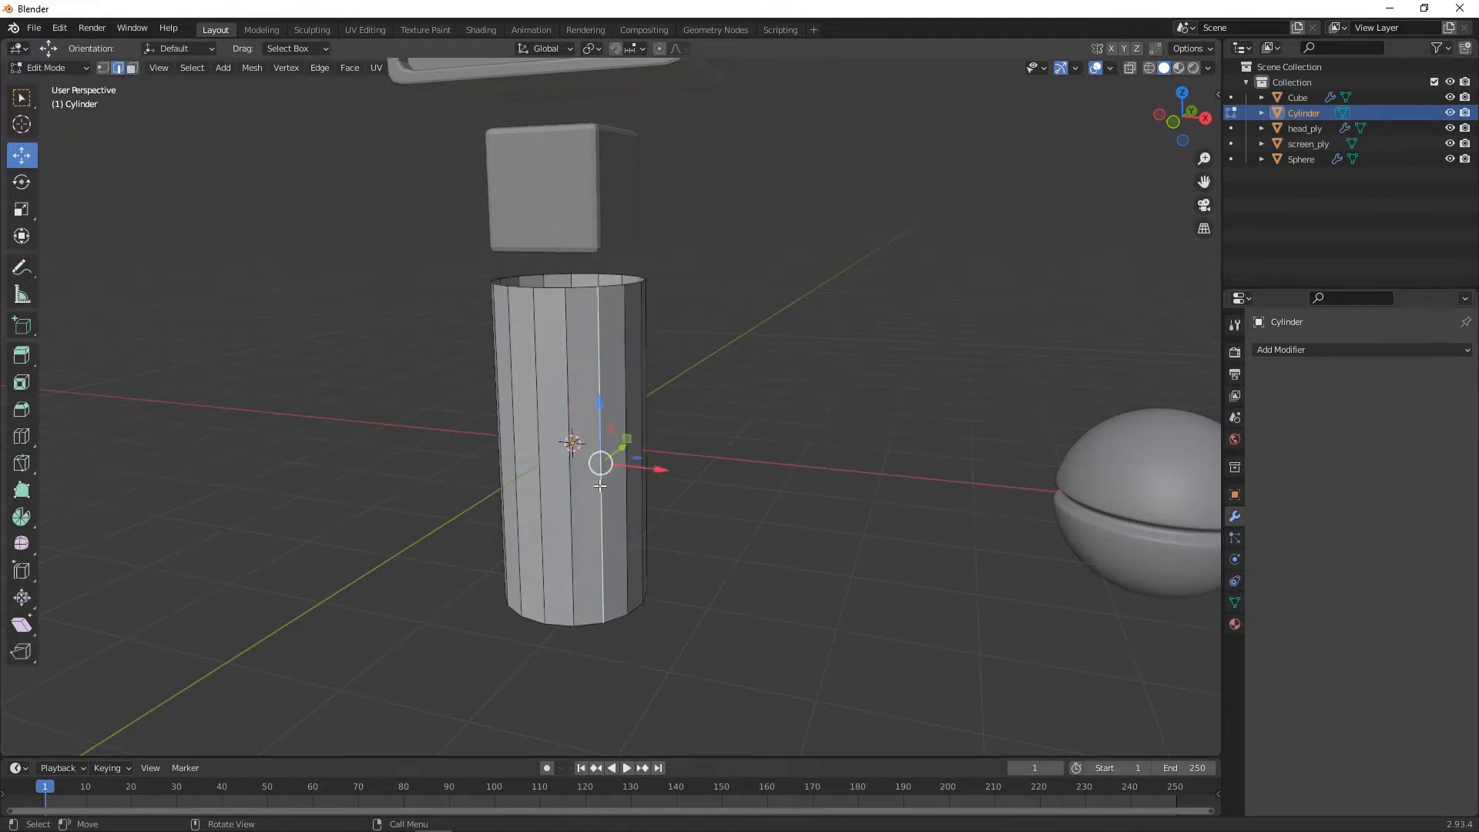
{"action": "key", "text": "ctrl+r"}
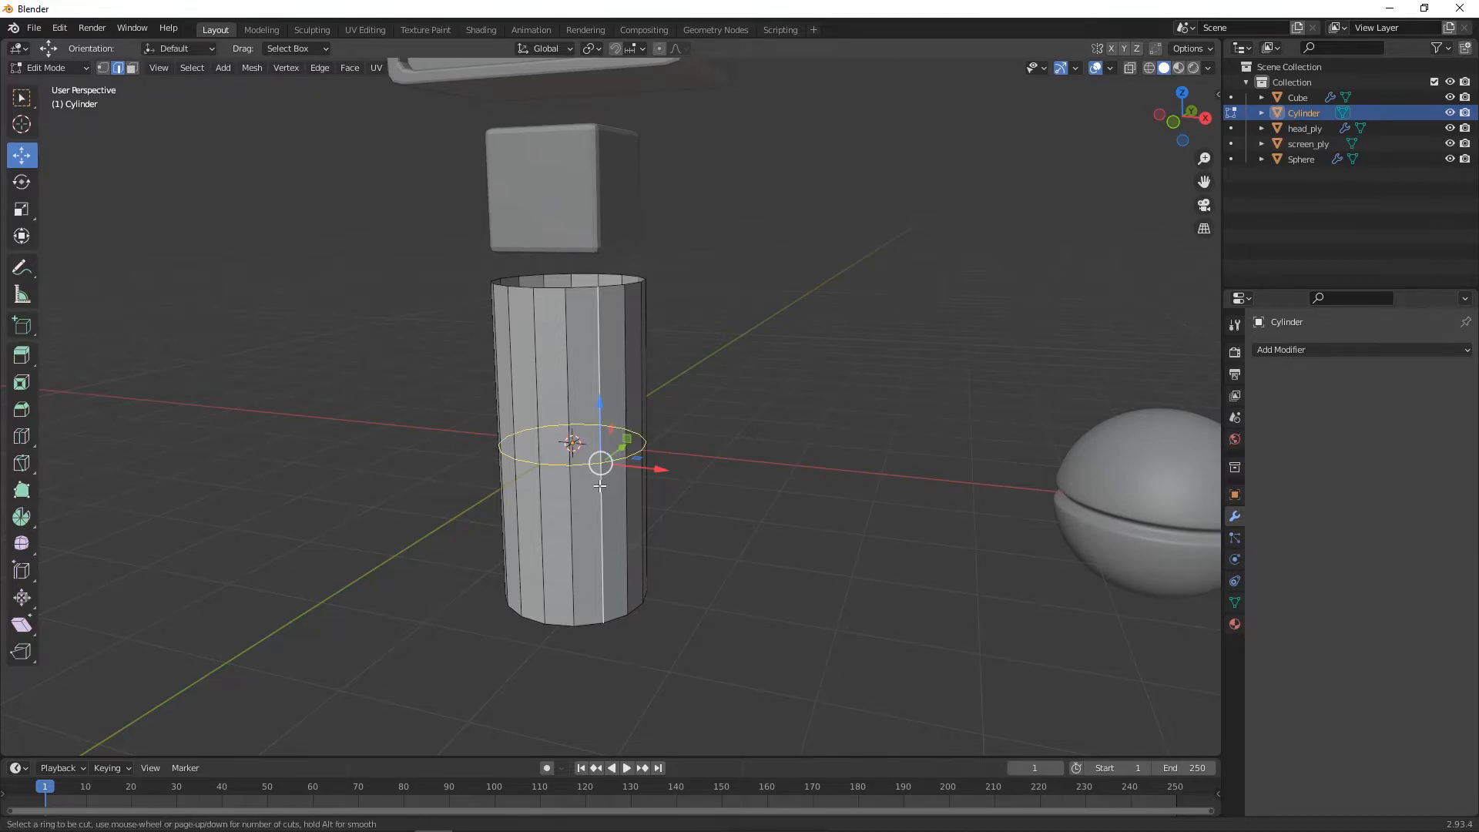
{"action": "left_click", "coordinate": [600, 486]}
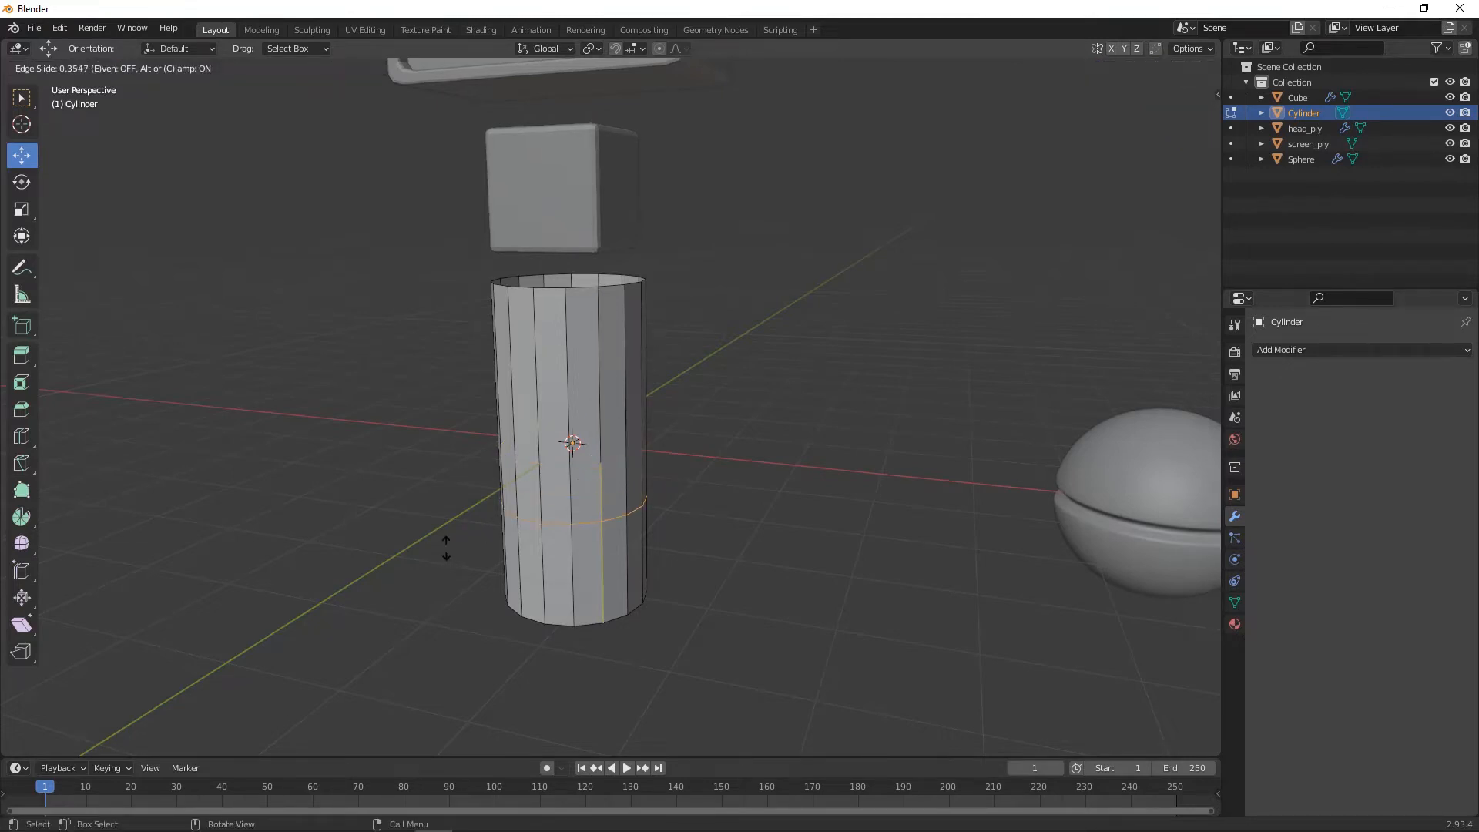
{"action": "right_click", "coordinate": [474, 496]}
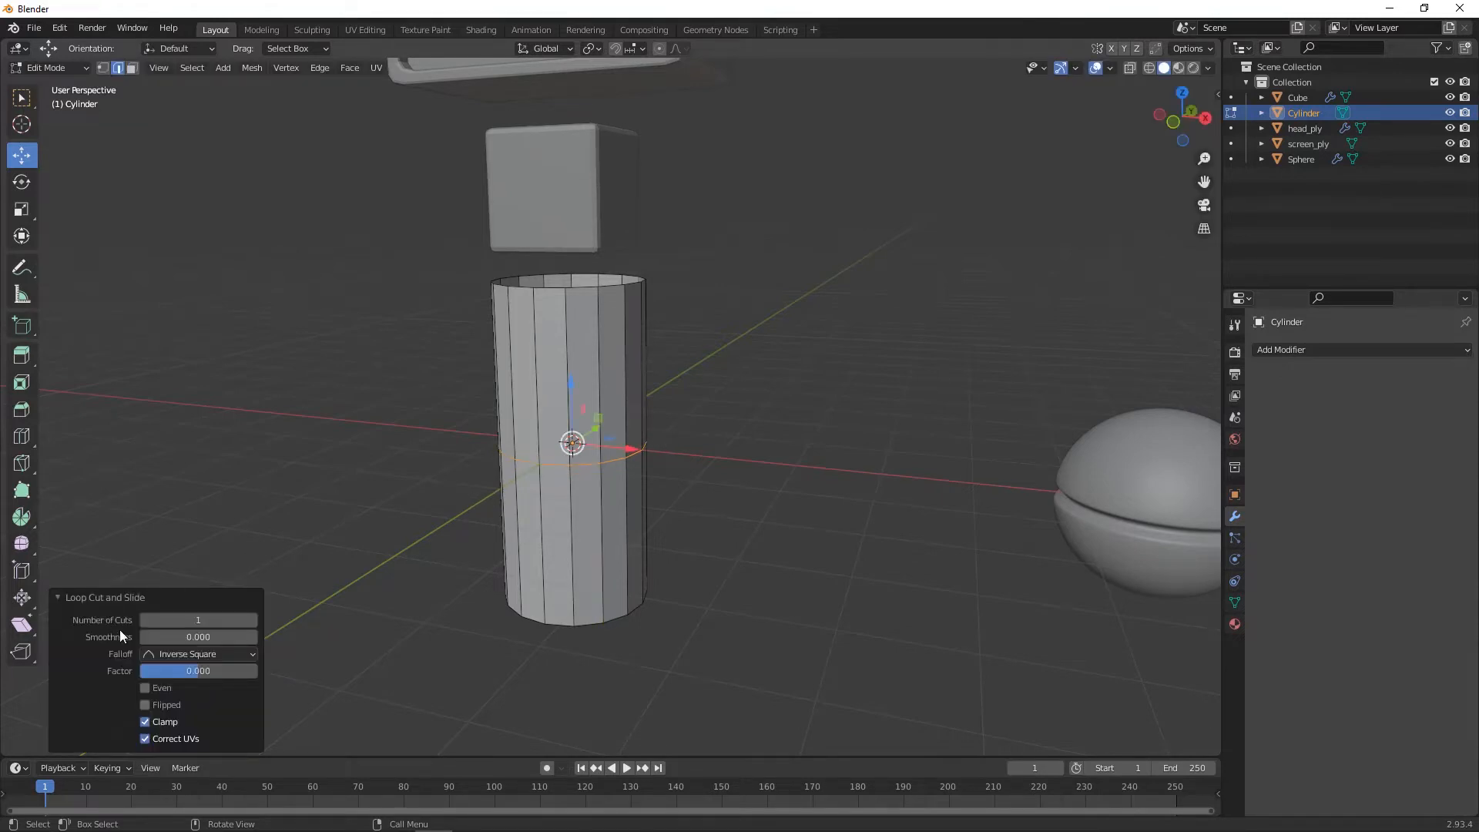
{"action": "left_click", "coordinate": [251, 619]}
{"action": "left_click", "coordinate": [251, 620]}
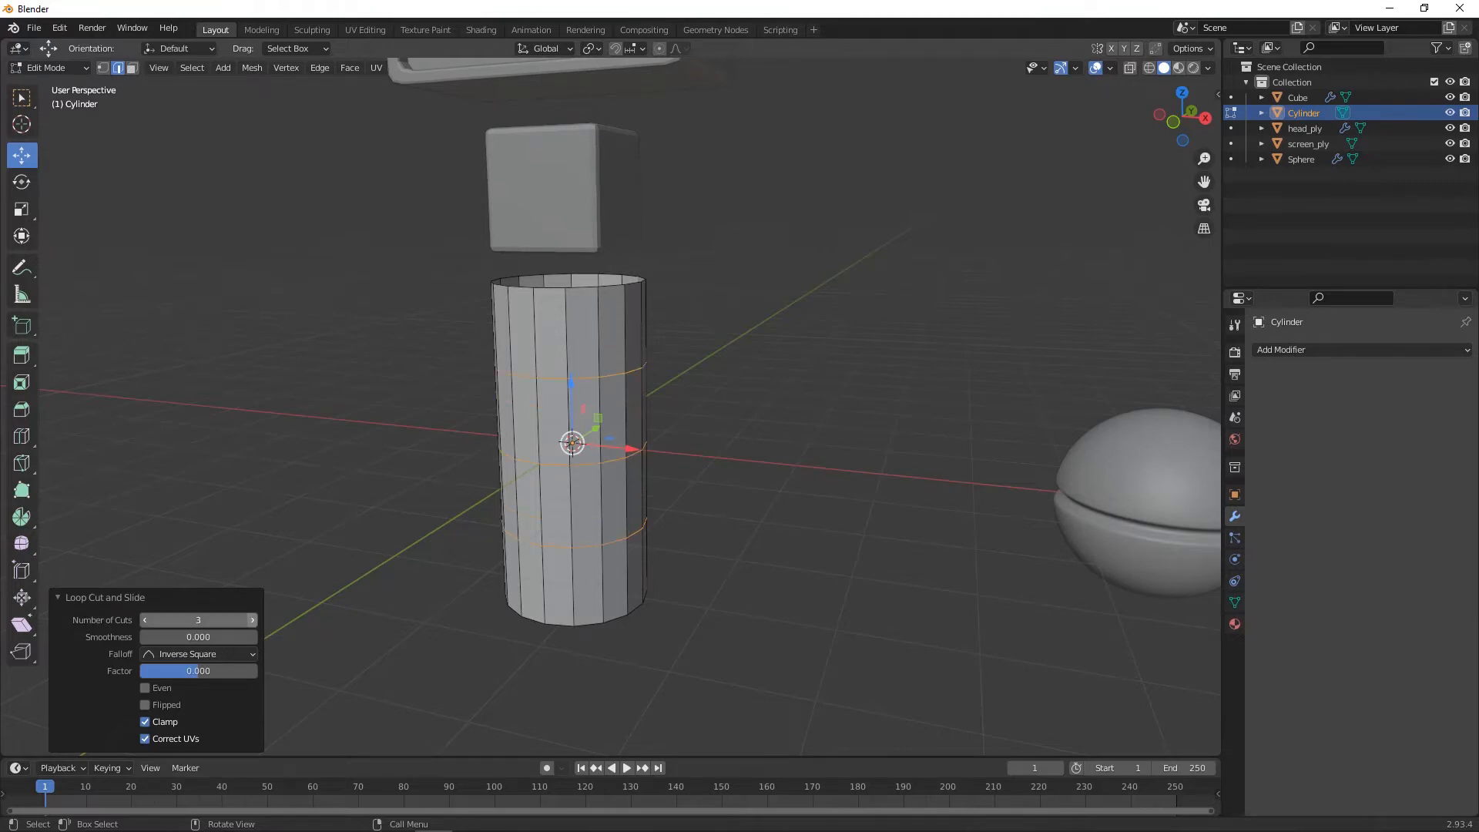
{"action": "left_click", "coordinate": [252, 619]}
{"action": "left_click", "coordinate": [252, 619]}
{"action": "left_click", "coordinate": [344, 697]}
- Bevel all five horizontal edge loops of the cylinder by about 0.038 m with 2 segments
{"action": "middle_click_drag", "start_coordinate": [813, 626], "coordinate": [779, 617]}
{"action": "left_click", "coordinate": [587, 340], "text": "alt"}
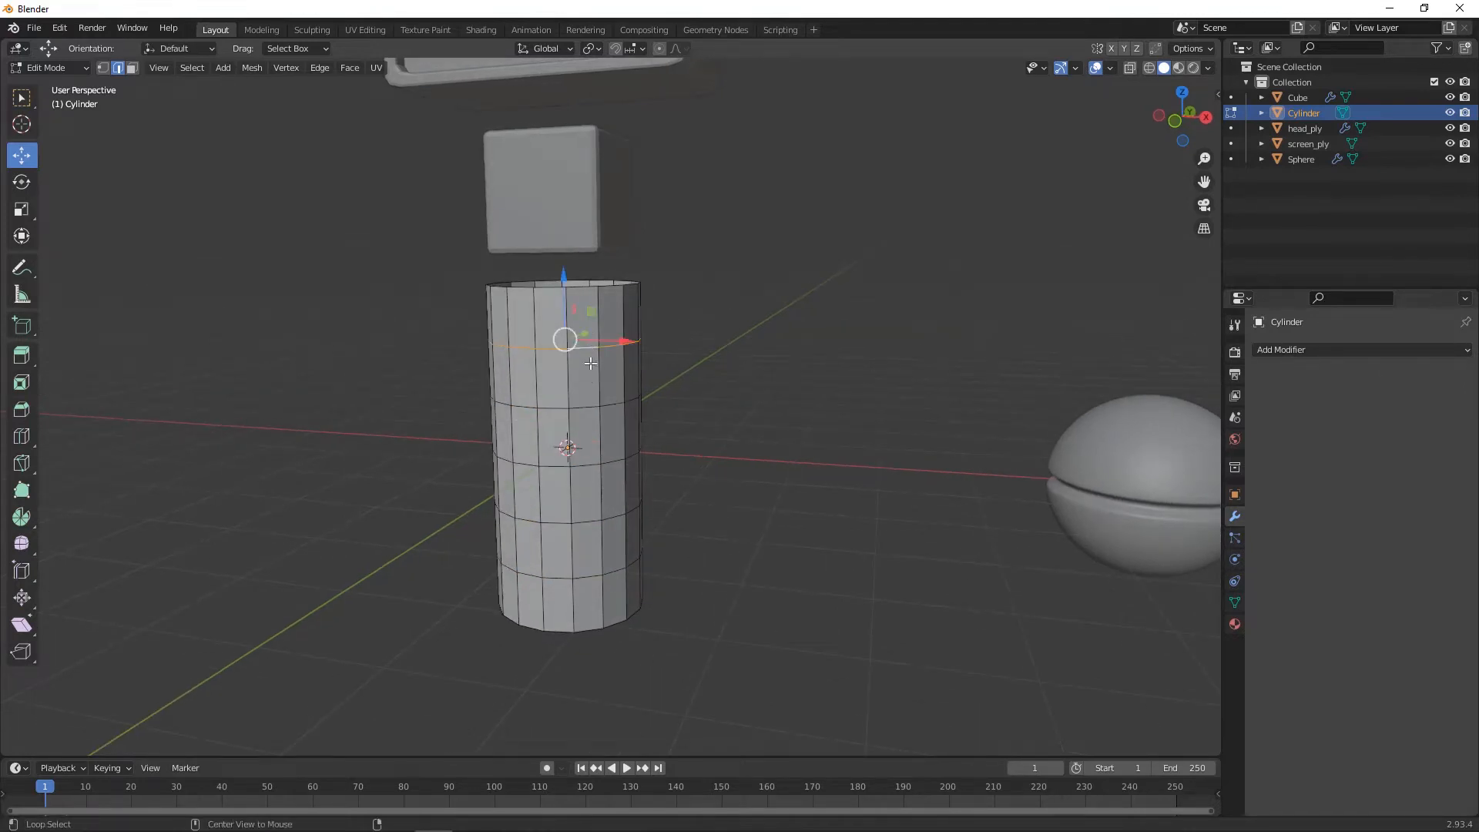
{"action": "left_click", "coordinate": [594, 405], "text": "alt+shift"}
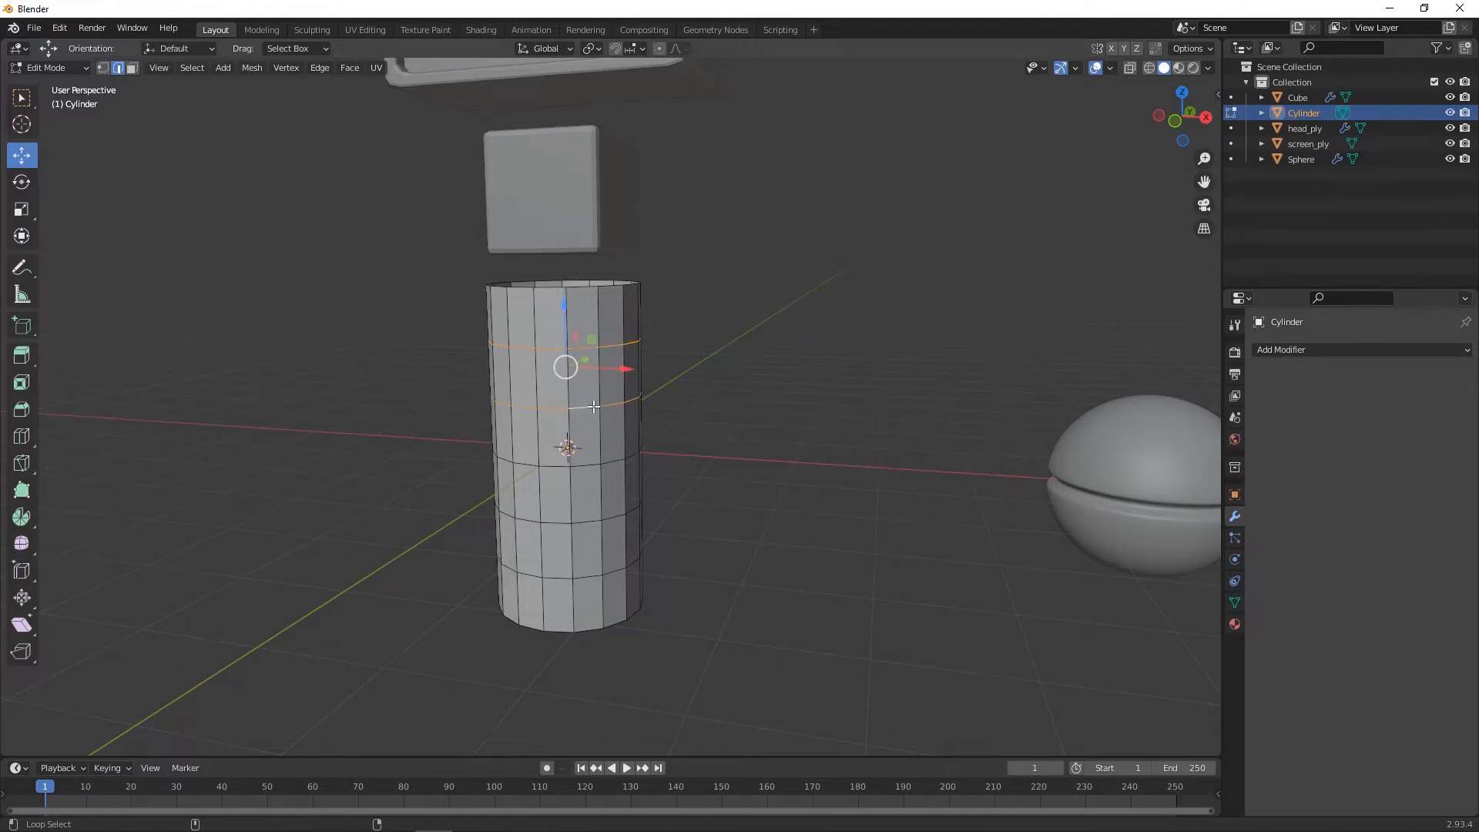
{"action": "left_click", "coordinate": [594, 464], "text": "alt+shift"}
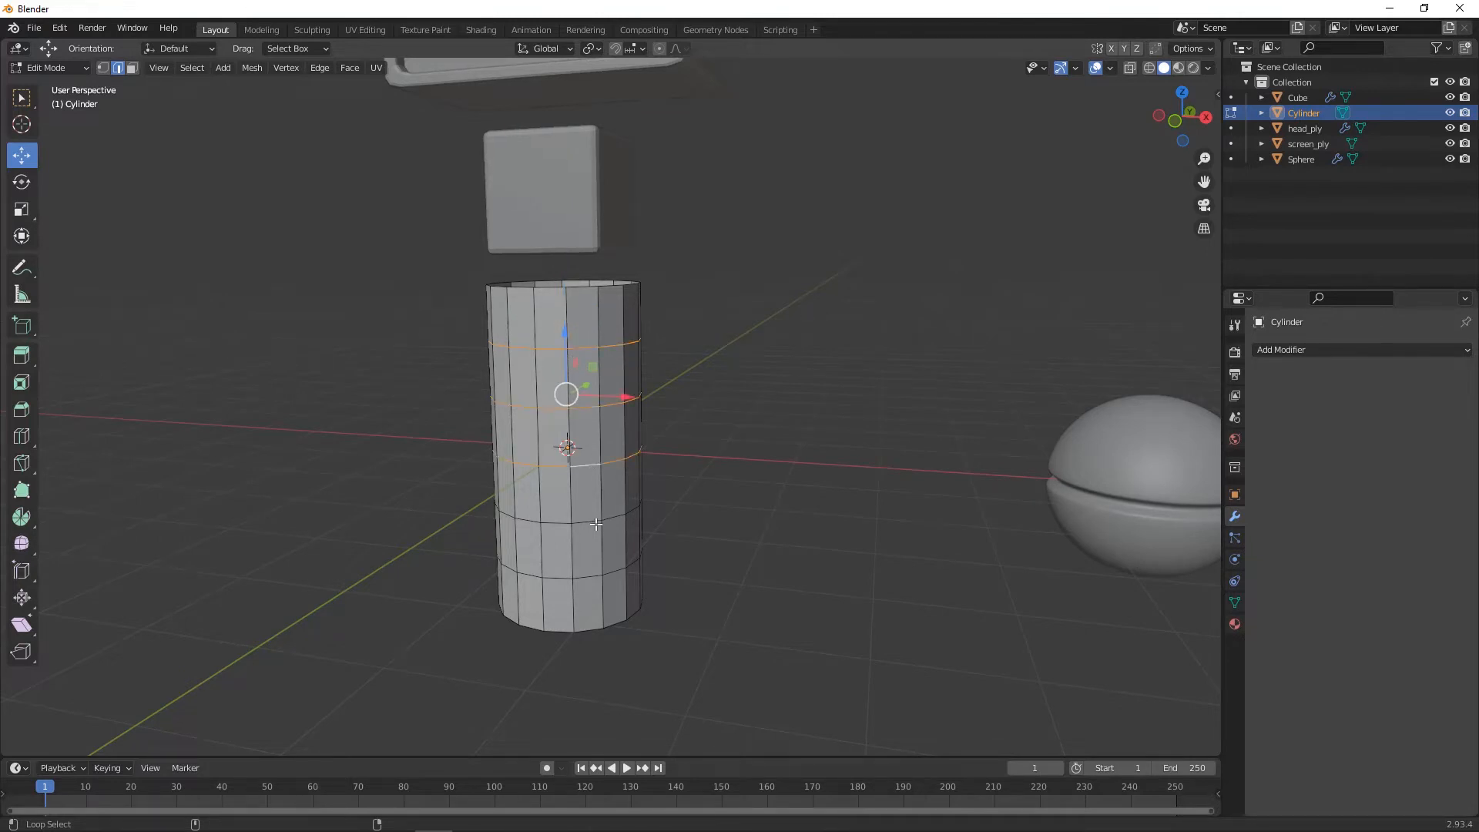
{"action": "left_click", "coordinate": [596, 521], "text": "alt+shift"}
{"action": "left_click", "coordinate": [604, 574], "text": "alt+shift"}
{"action": "mouse_move", "coordinate": [716, 426]}
{"action": "middle_mouse_down"}
{"action": "mouse_move", "coordinate": [770, 441]}
{"action": "mouse_move", "coordinate": [696, 433]}
{"action": "middle_mouse_up"}
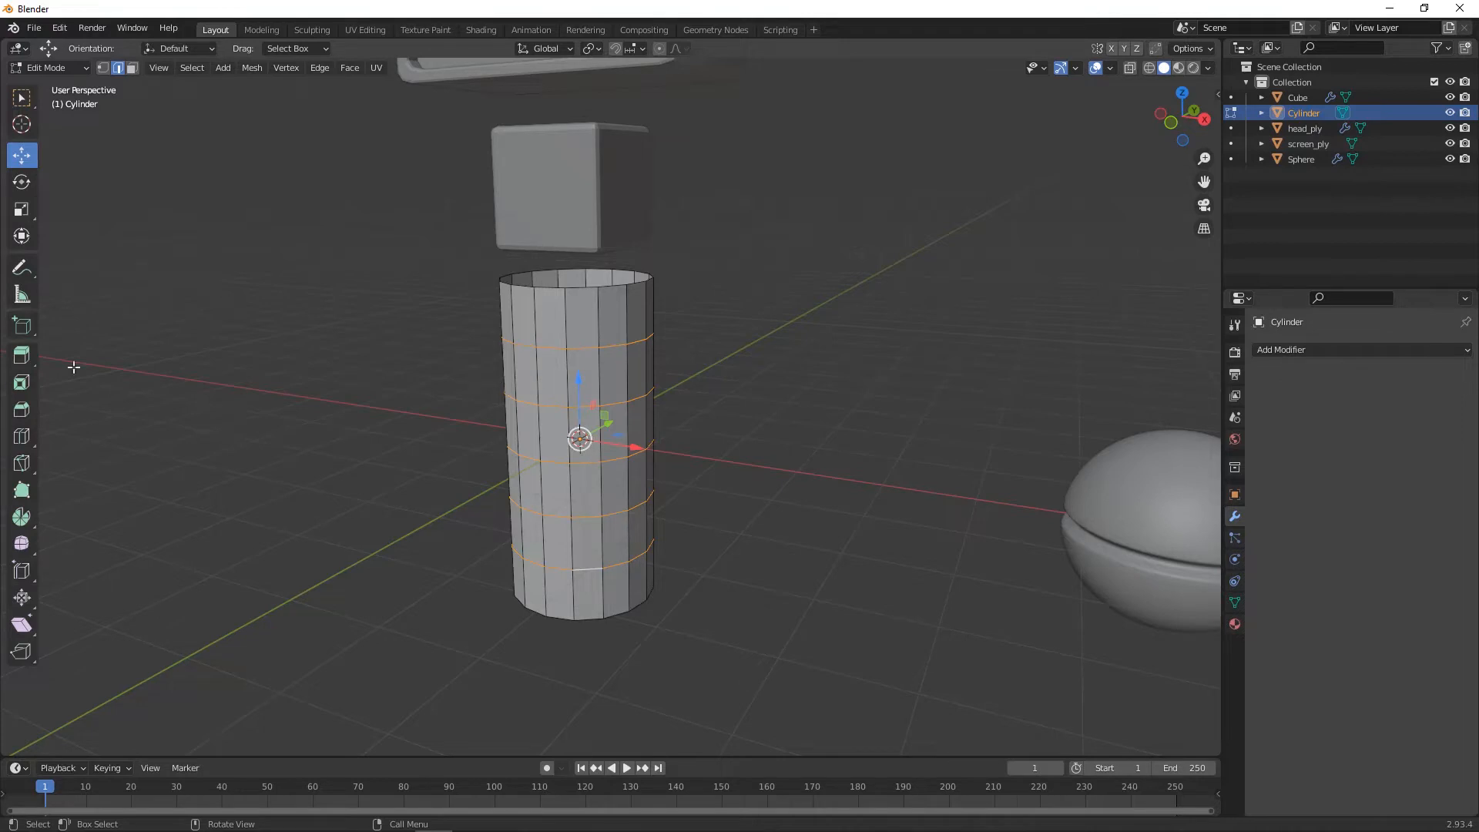
{"action": "left_click", "coordinate": [24, 409]}
{"action": "left_click_drag", "start_coordinate": [570, 466], "coordinate": [571, 480]}
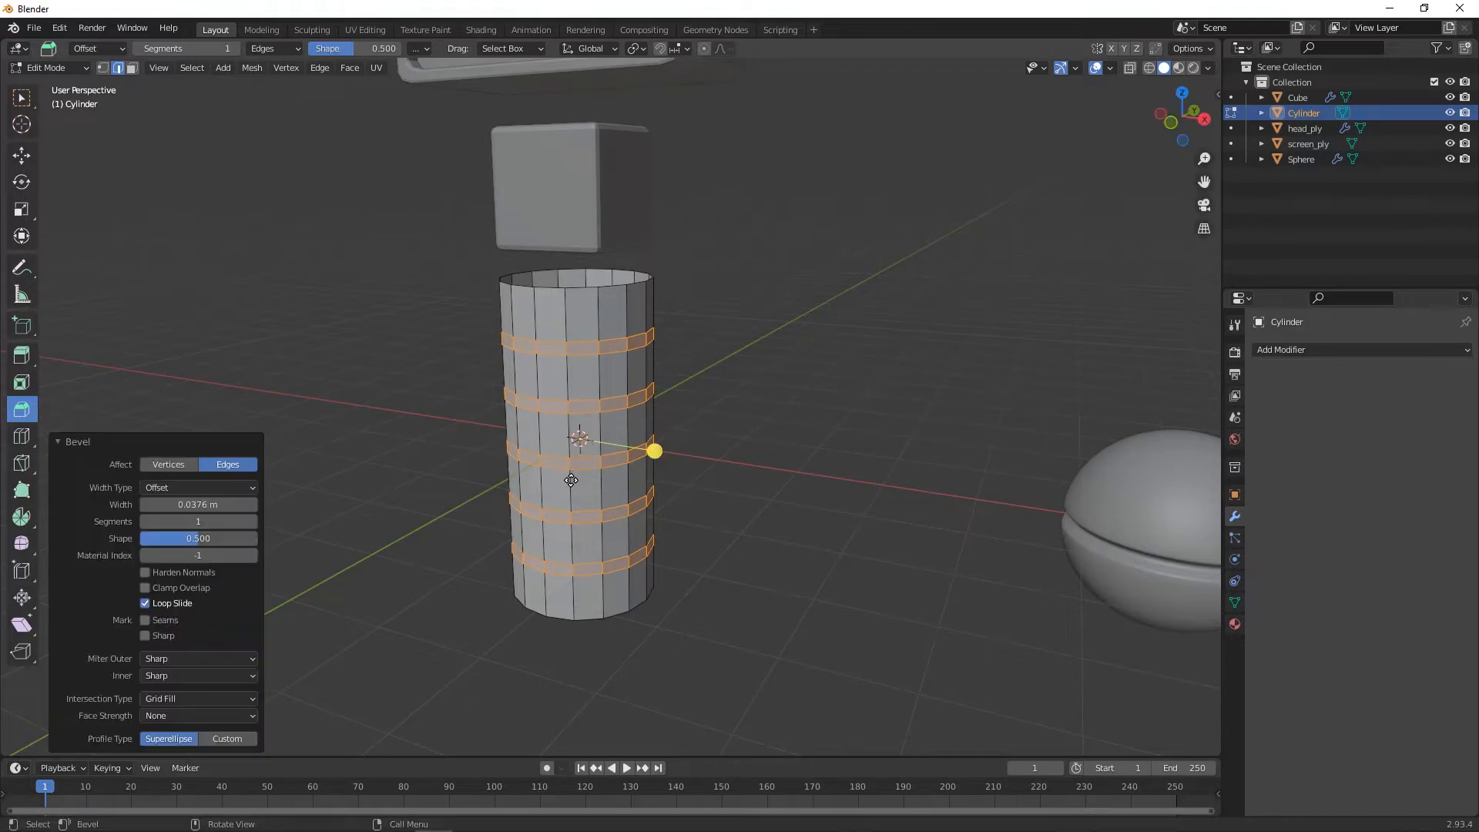
{"action": "left_click", "coordinate": [251, 522]}
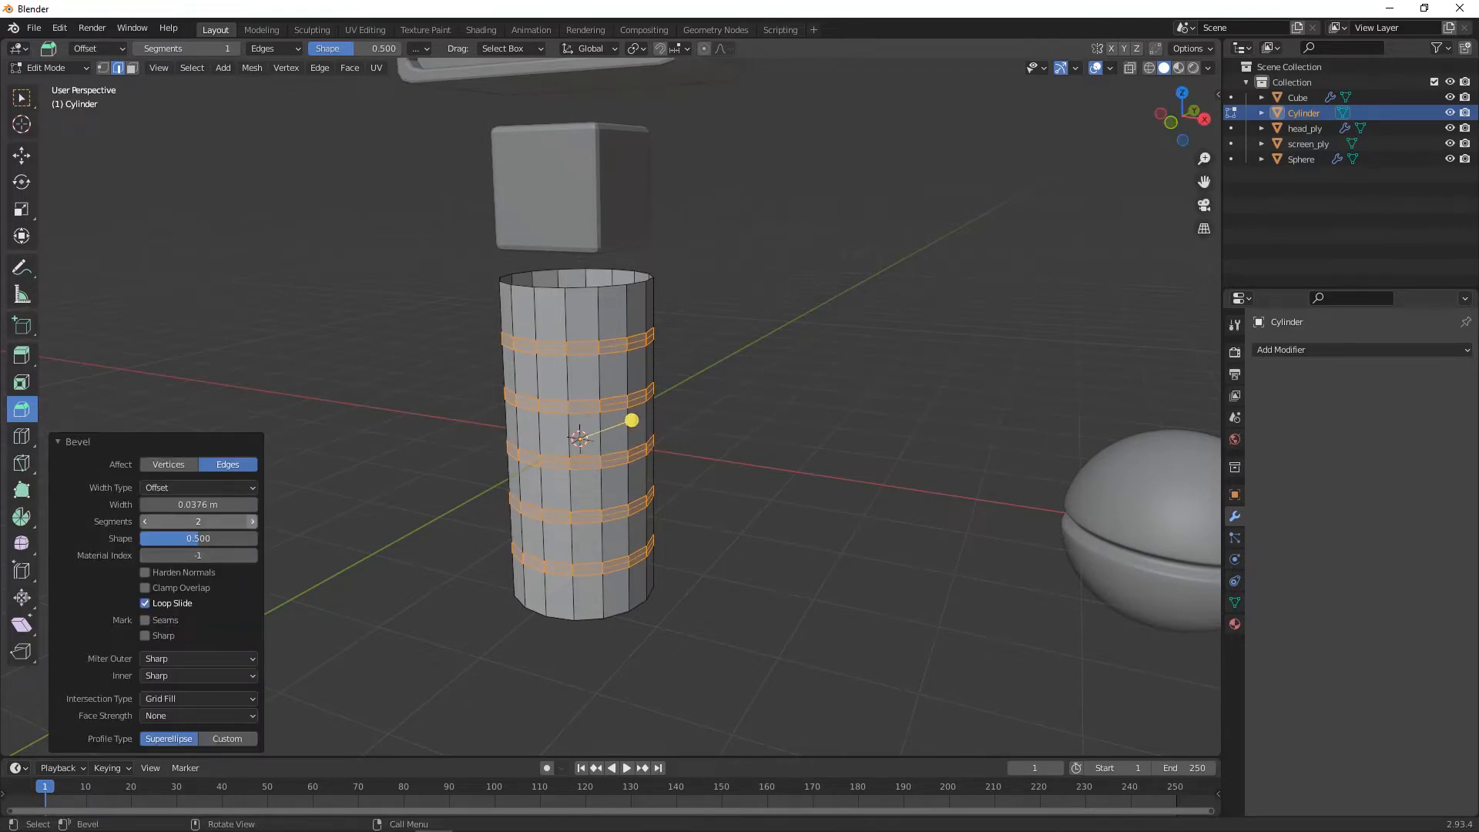
- Select the middle edge loop of each of the five bevelled bands and scale them inward to about 0.835 to form grooves
{"action": "left_click", "coordinate": [618, 344], "text": "alt"}
{"action": "left_click", "coordinate": [623, 400], "text": "alt+shift"}
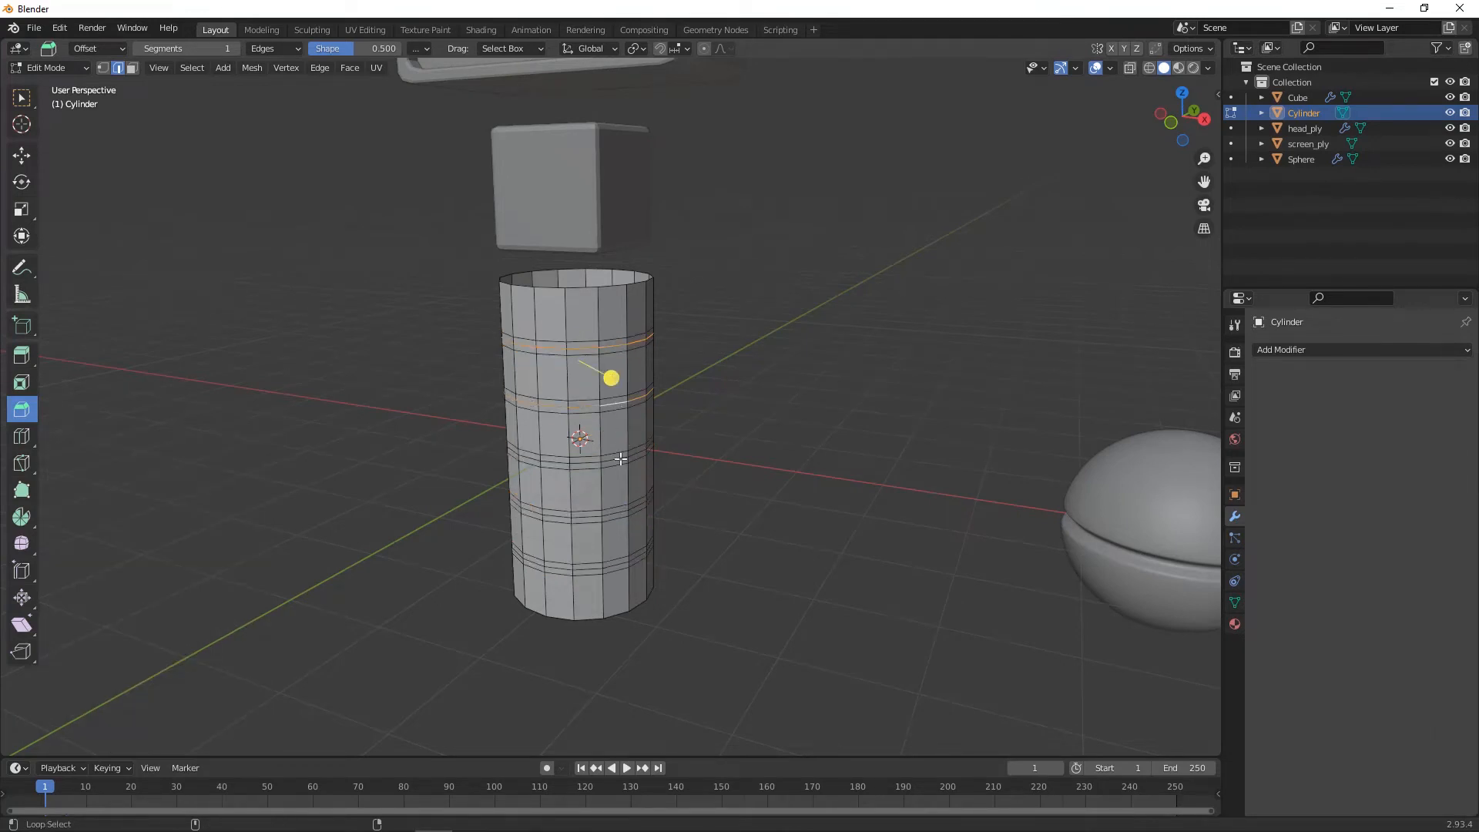
{"action": "left_click", "coordinate": [621, 458], "text": "alt+shift"}
{"action": "left_click", "coordinate": [621, 512], "text": "alt+shift"}
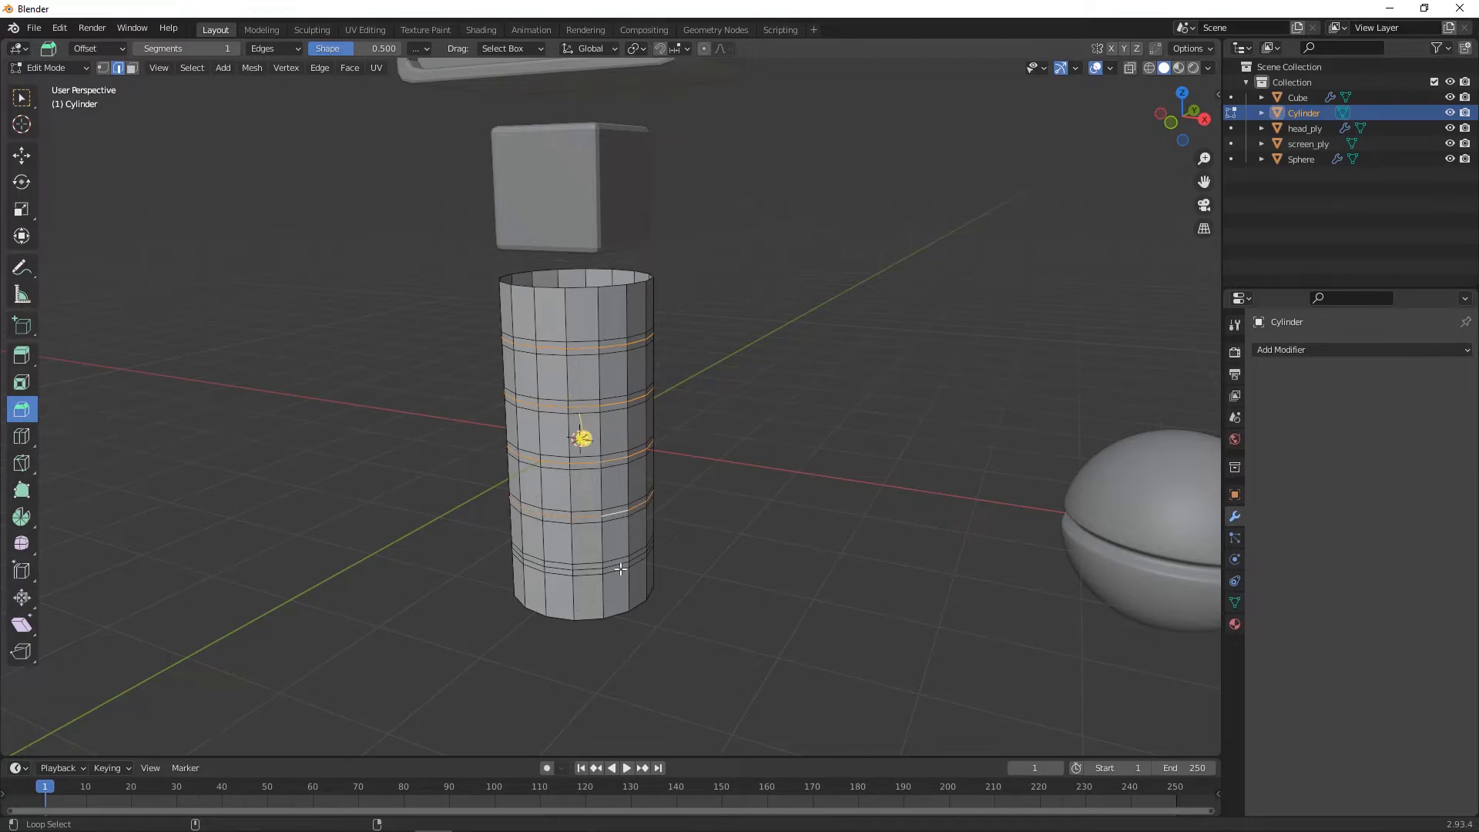
{"action": "left_click", "coordinate": [621, 565], "text": "alt+shift"}
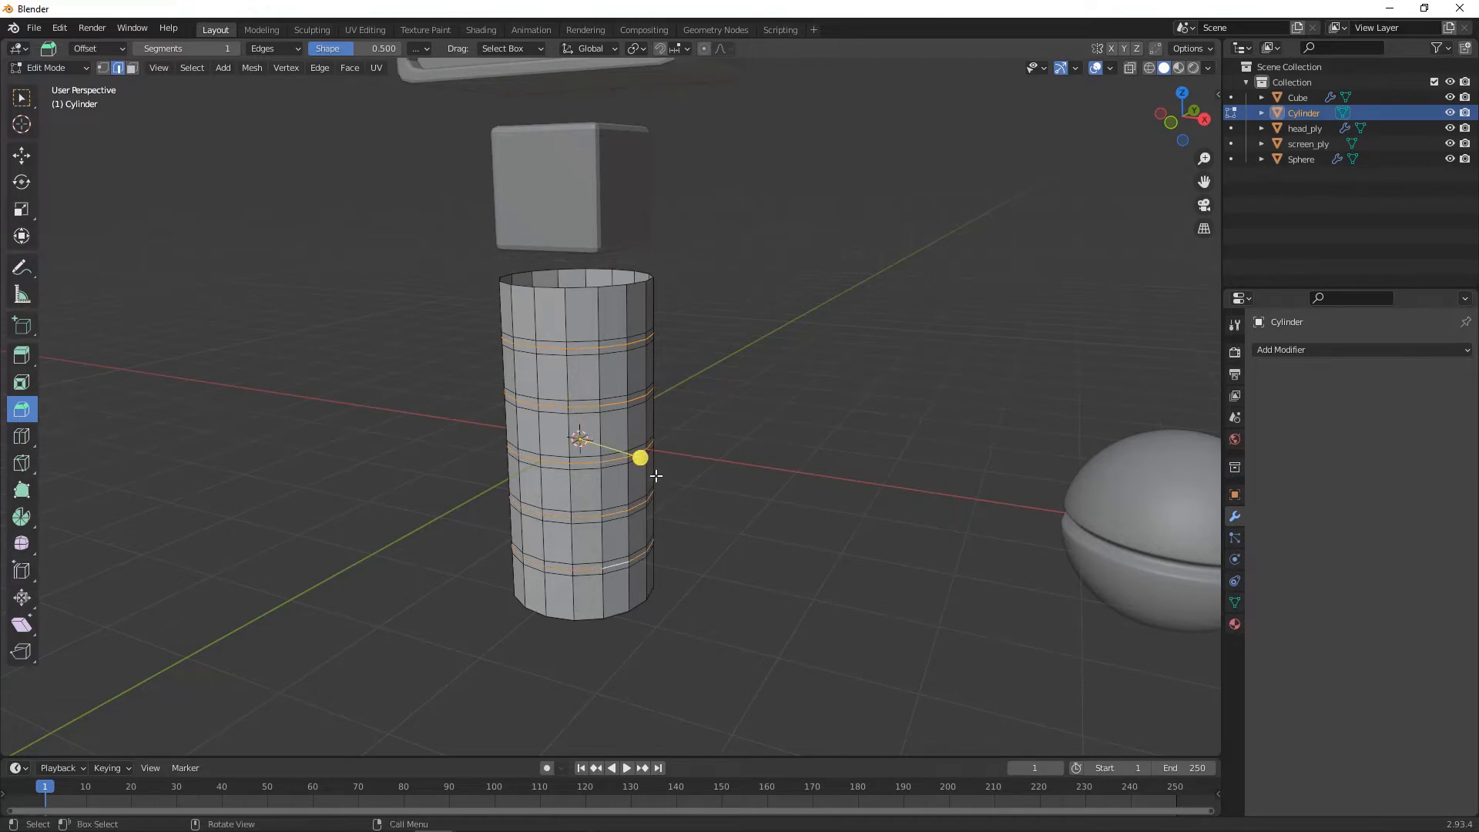
{"action": "left_click_drag", "start_coordinate": [640, 459], "coordinate": [617, 479]}
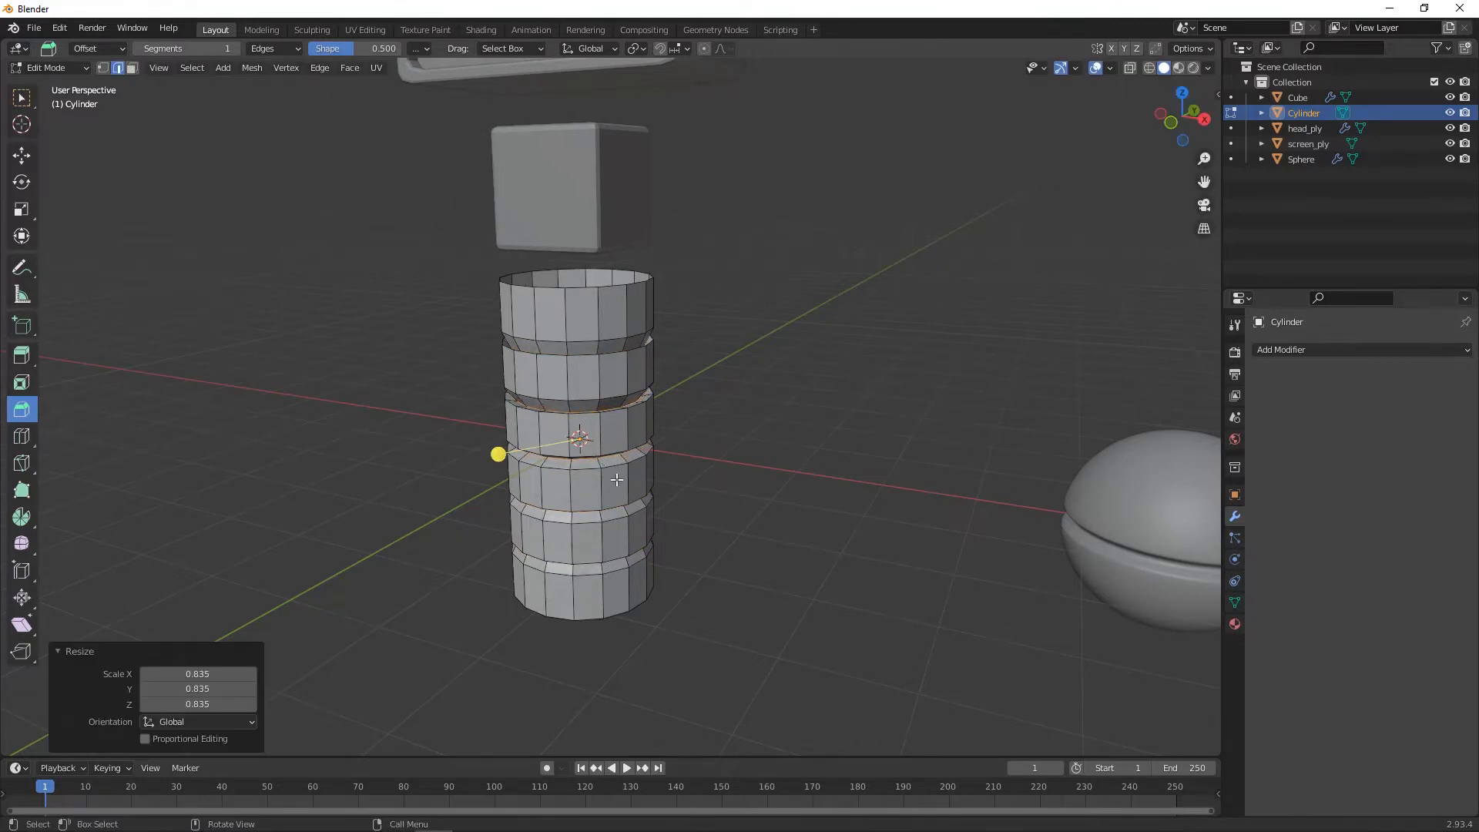
- Scale the selected inner groove loops of the cylinder along Z by about 1.16
{"action": "key", "text": "s"}
{"action": "key", "text": "z"}
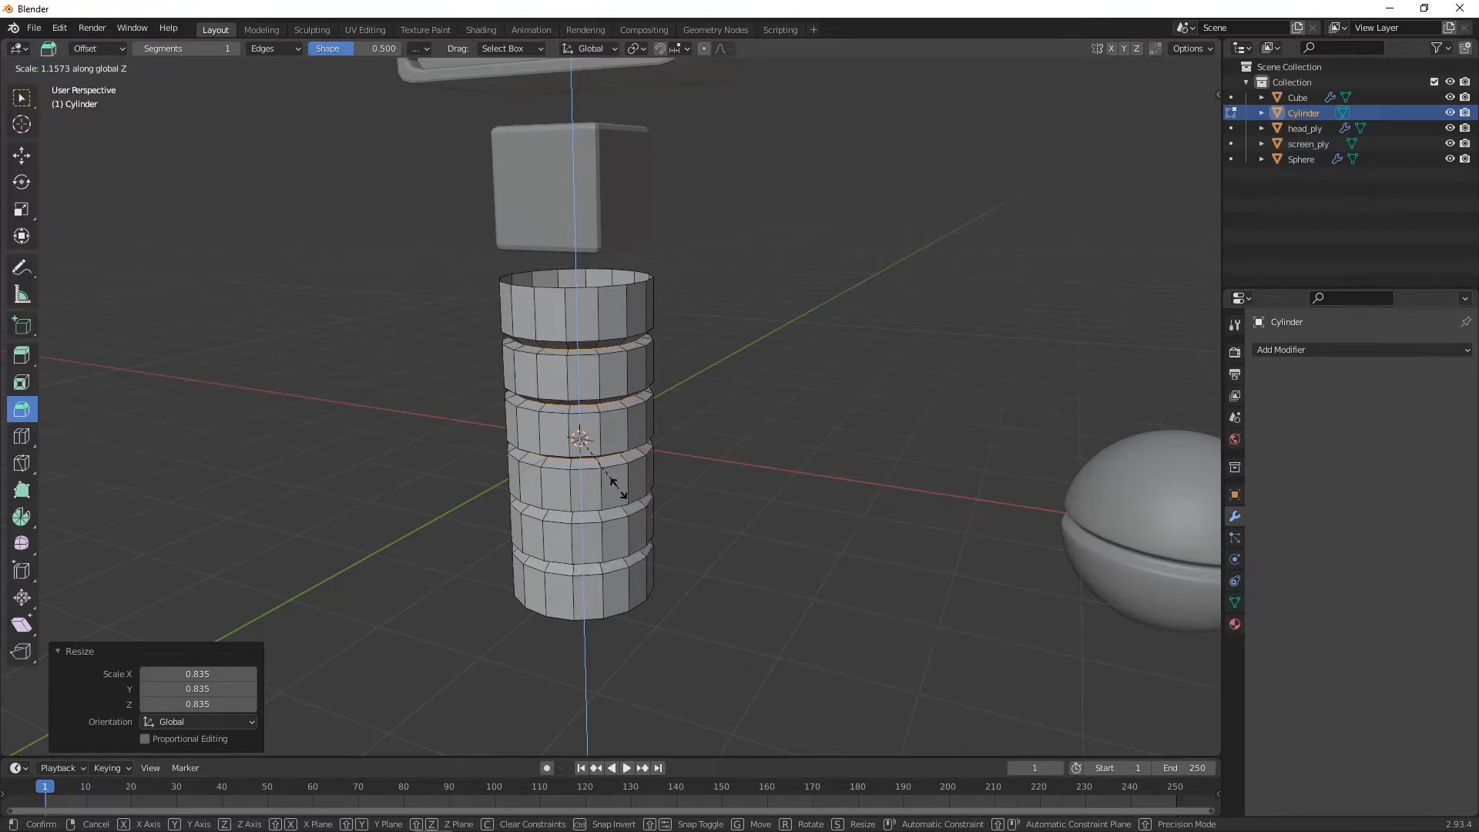
{"action": "left_click", "coordinate": [619, 490]}
{"action": "middle_click_drag", "start_coordinate": [620, 490], "coordinate": [635, 358]}
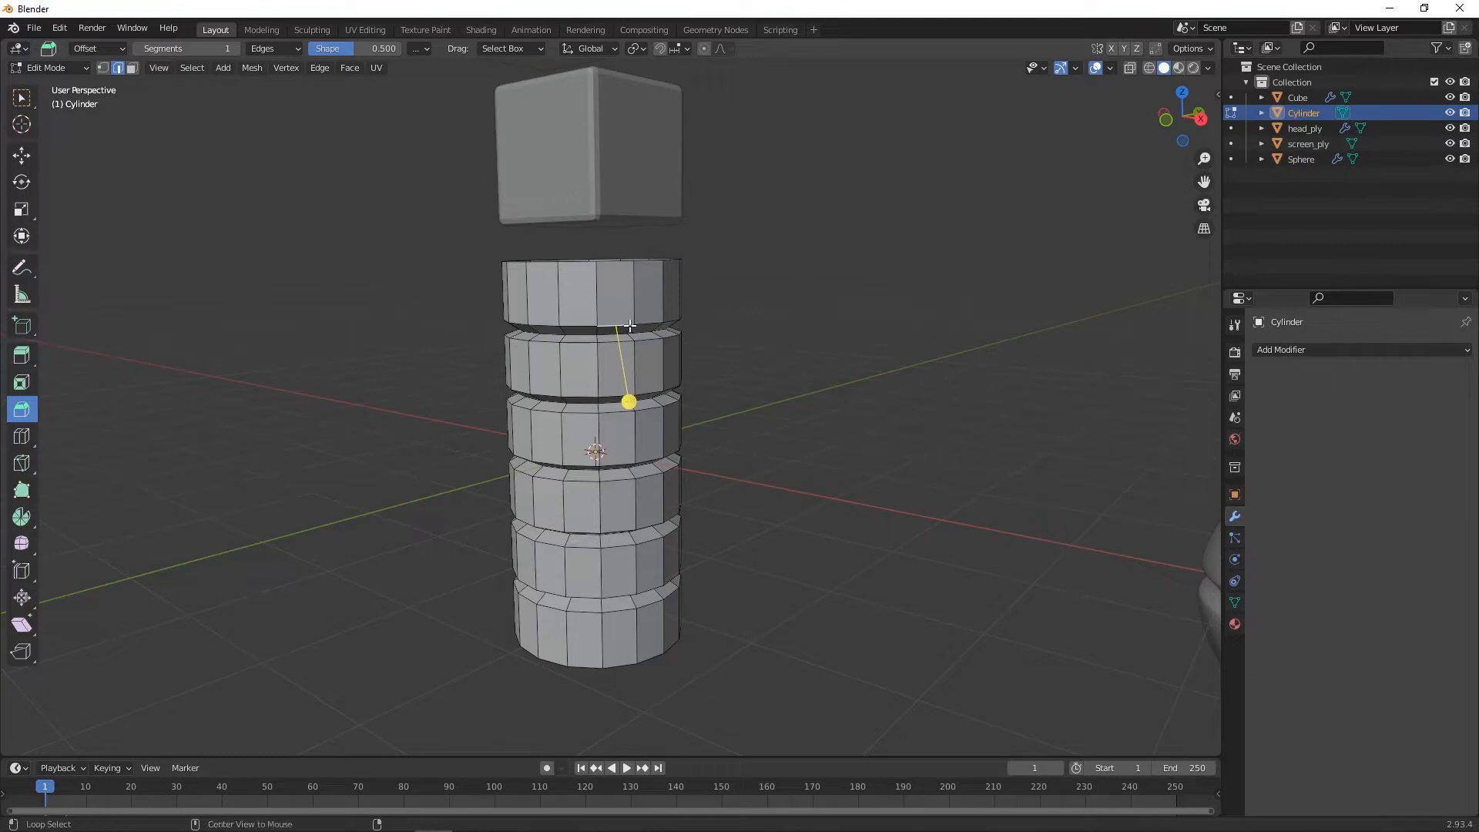
- Select the upper and lower outer edge loops of all five grooves on the cylinder
{"action": "left_click", "coordinate": [629, 325], "text": "alt"}
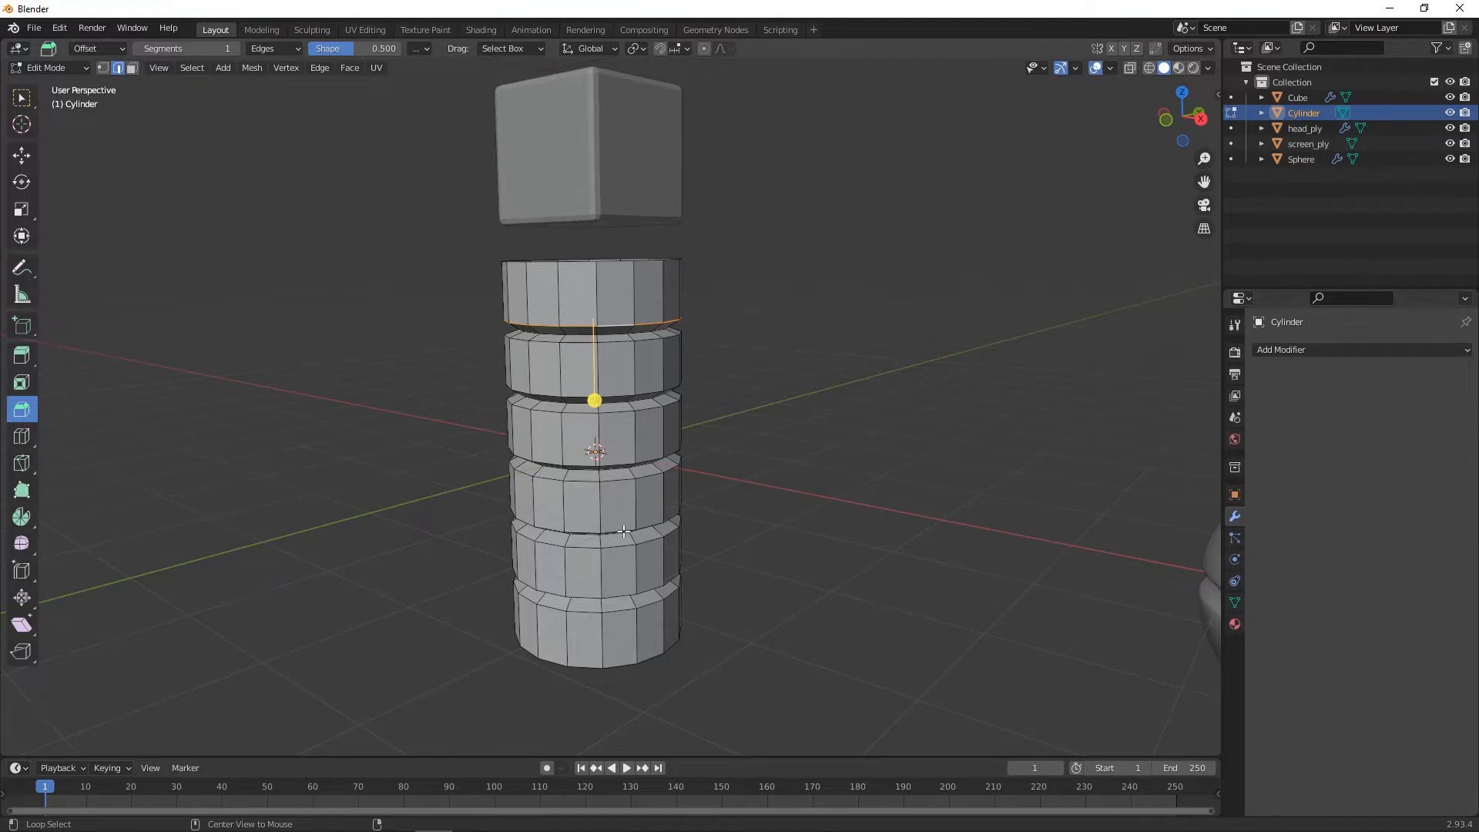
{"action": "left_click", "coordinate": [624, 531], "text": "alt+shift"}
{"action": "middle_click_drag", "start_coordinate": [693, 523], "coordinate": [702, 455]}
{"action": "scroll", "coordinate": [728, 568], "scroll_direction": "up", "scroll_amount": 2}
{"action": "left_click", "coordinate": [623, 620], "text": "alt+shift"}
{"action": "left_click", "coordinate": [627, 629], "text": "alt+shift"}
{"action": "left_click", "coordinate": [632, 720], "text": "alt+shift"}
{"action": "left_click", "coordinate": [630, 731], "text": "alt+shift"}
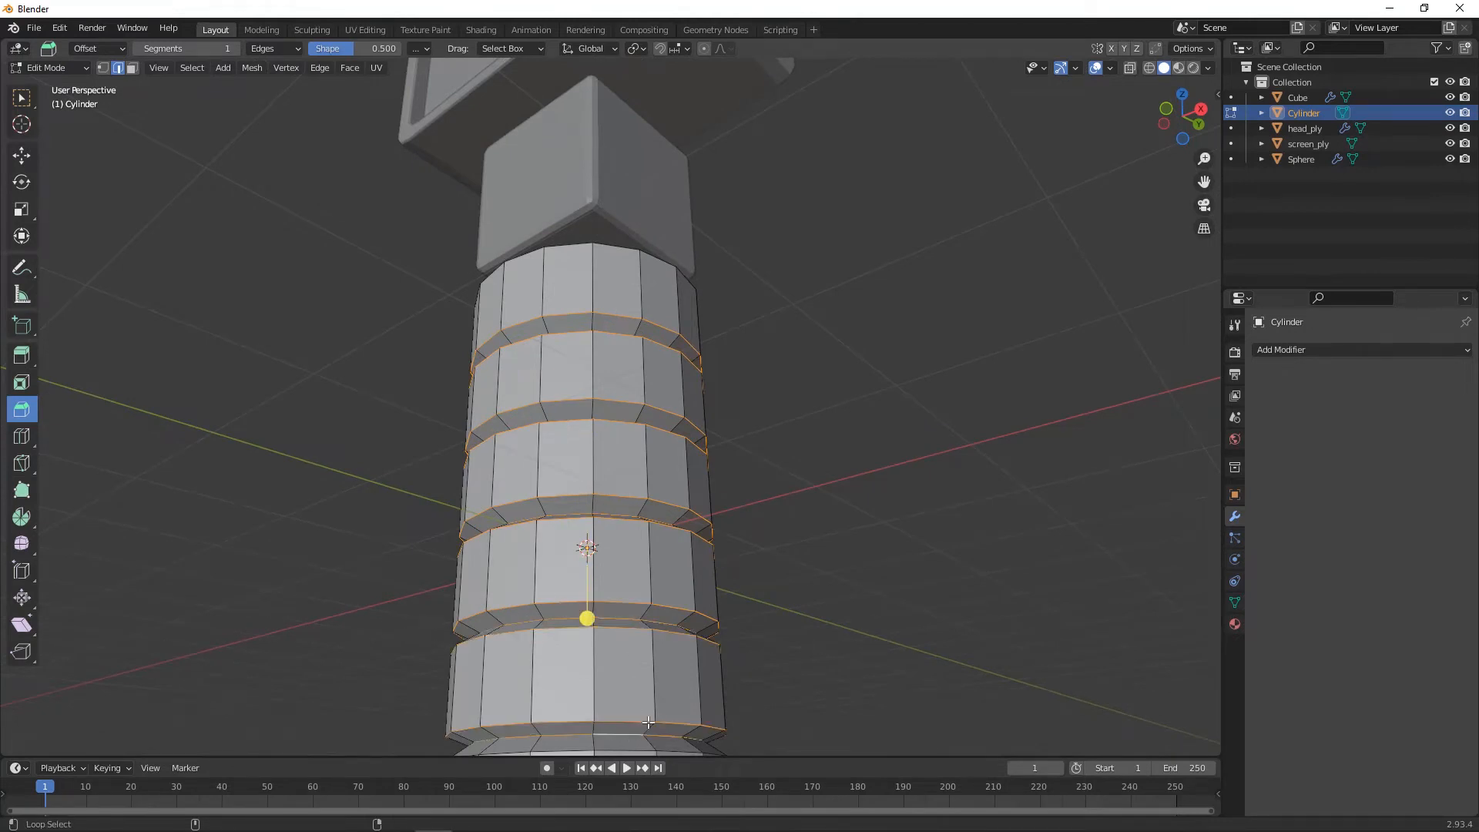
{"action": "middle_click_drag", "start_coordinate": [808, 662], "coordinate": [664, 537]}
{"action": "left_click", "coordinate": [638, 521], "text": "alt+shift"}
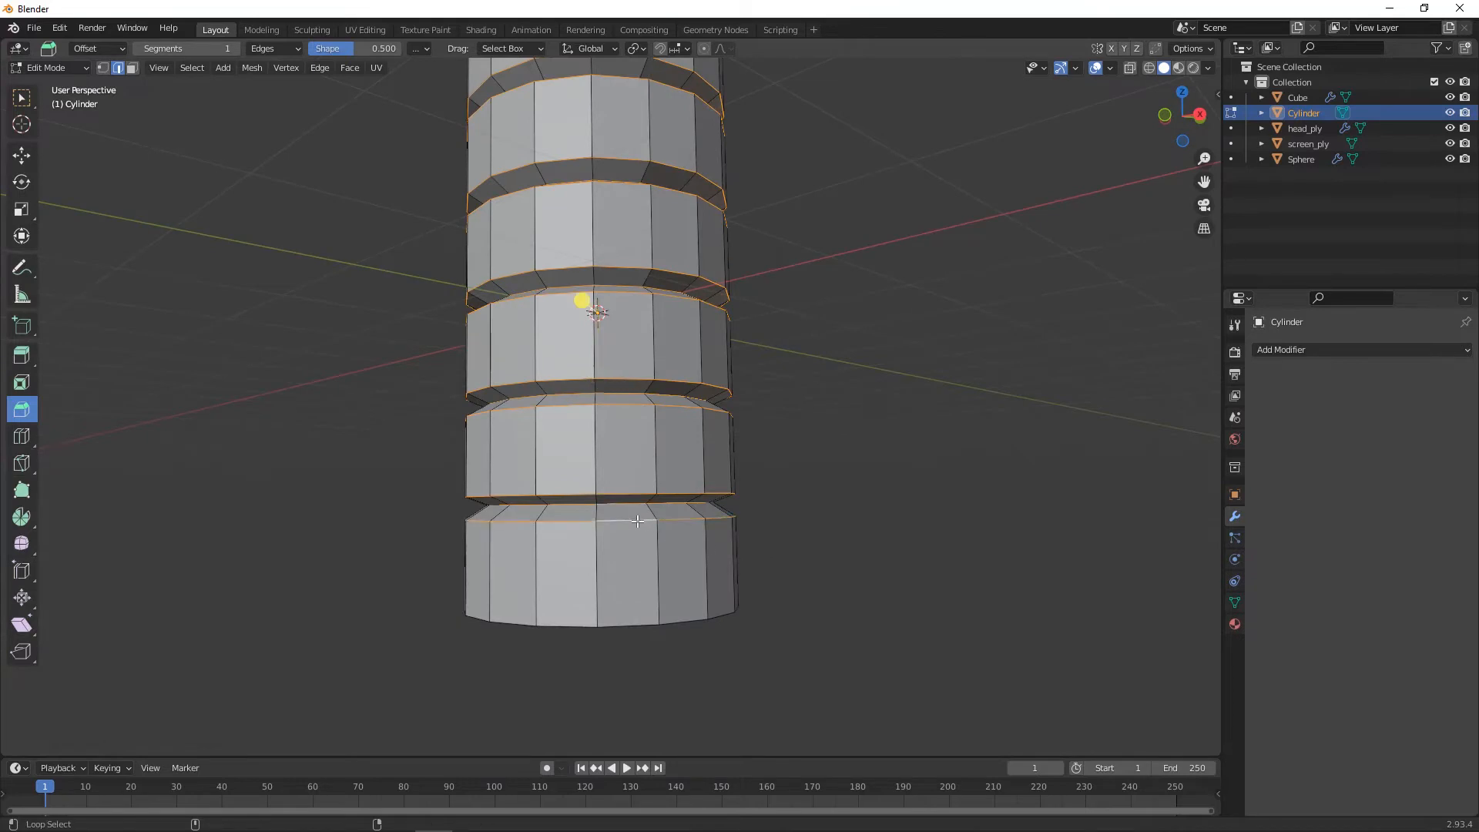
- Bevel the selected outer groove edge loops slightly and clear the selection
{"action": "mouse_move", "coordinate": [774, 362]}
{"action": "middle_mouse_down"}
{"action": "mouse_move", "coordinate": [809, 399]}
{"action": "mouse_move", "coordinate": [760, 354]}
{"action": "middle_mouse_up"}
{"action": "left_click_drag", "start_coordinate": [596, 307], "coordinate": [605, 322]}
{"action": "left_click", "coordinate": [252, 522]}
{"action": "left_click", "coordinate": [250, 302]}
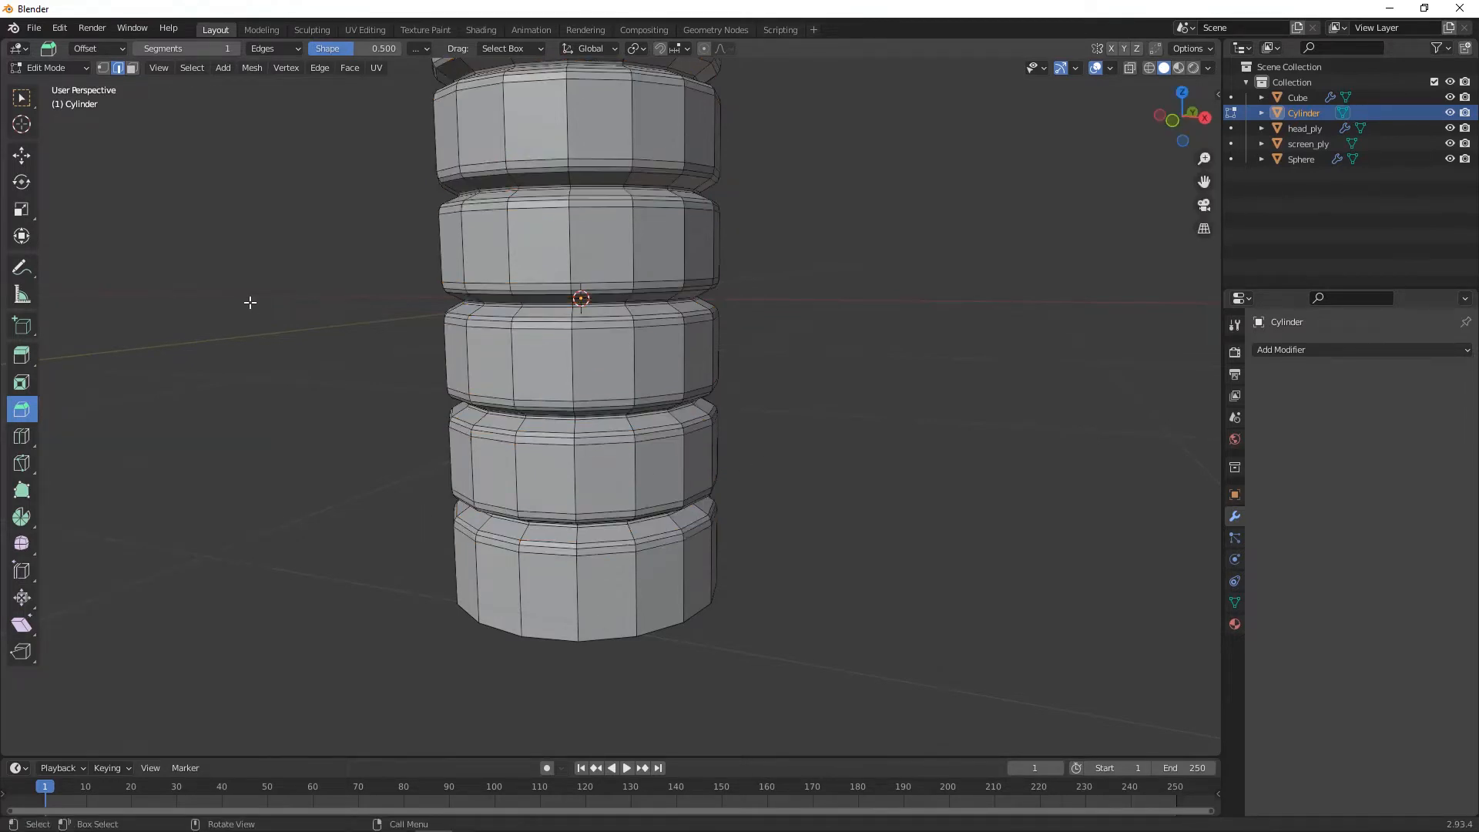
{"action": "scroll", "coordinate": [782, 359], "scroll_direction": "down", "scroll_amount": 5}
{"action": "middle_click_drag", "start_coordinate": [633, 400], "coordinate": [674, 419]}
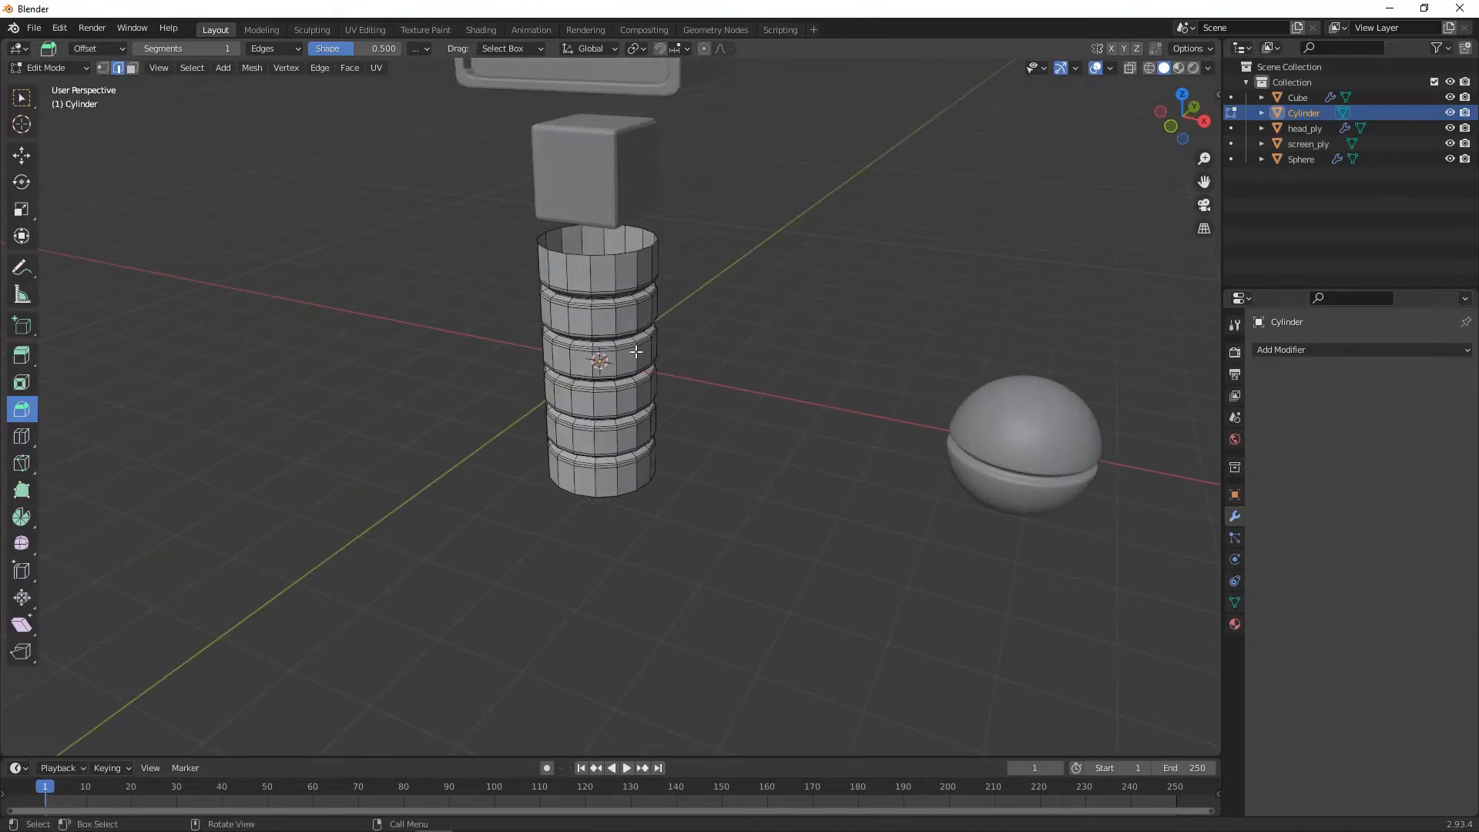
- Return the grooved cylinder to Object Mode and move it about 4.39 m along X, next to the sphere
{"action": "key", "text": "Tab"}
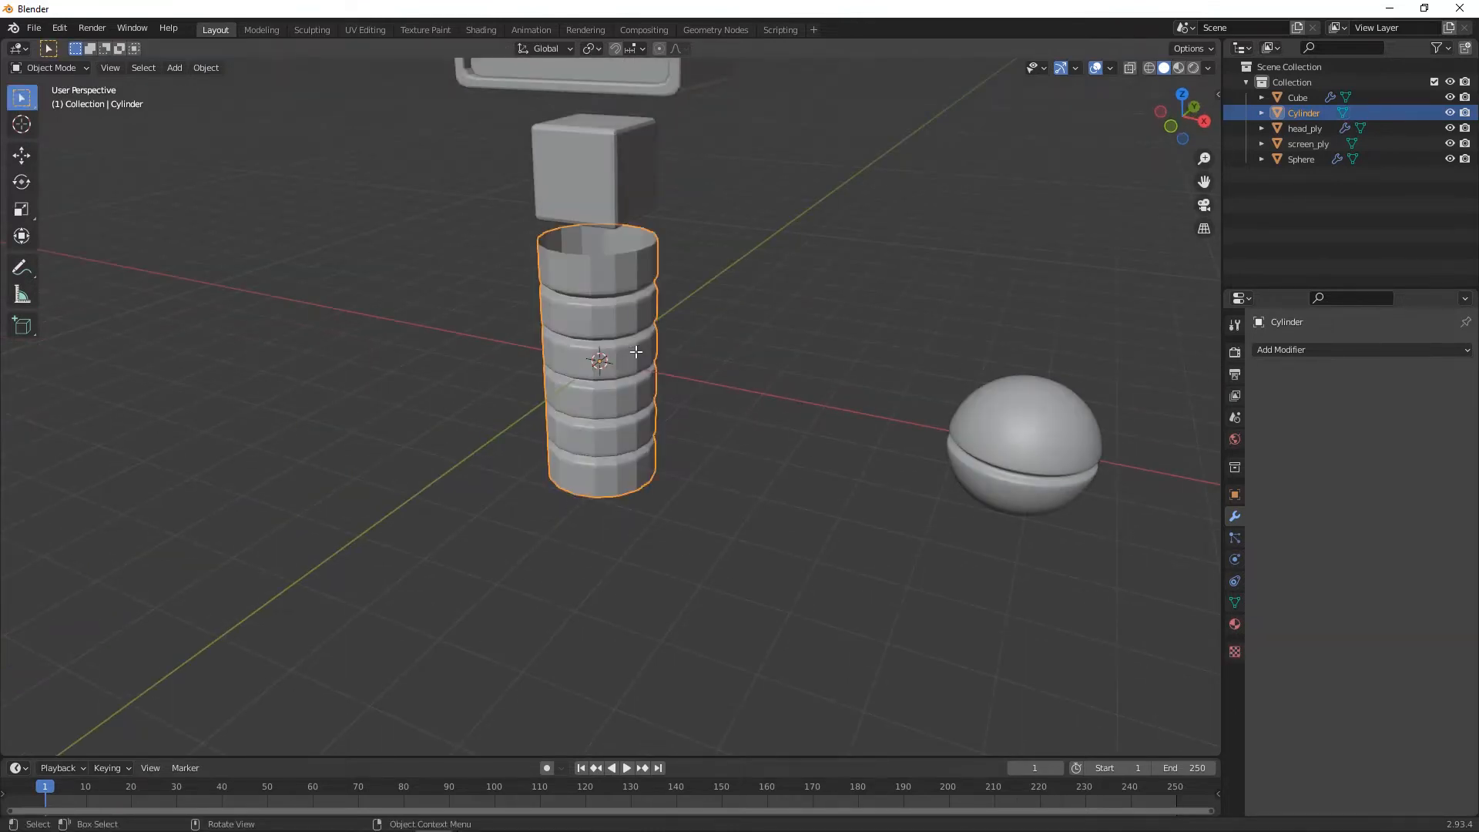
{"action": "key", "text": "g"}
{"action": "key", "text": "x"}
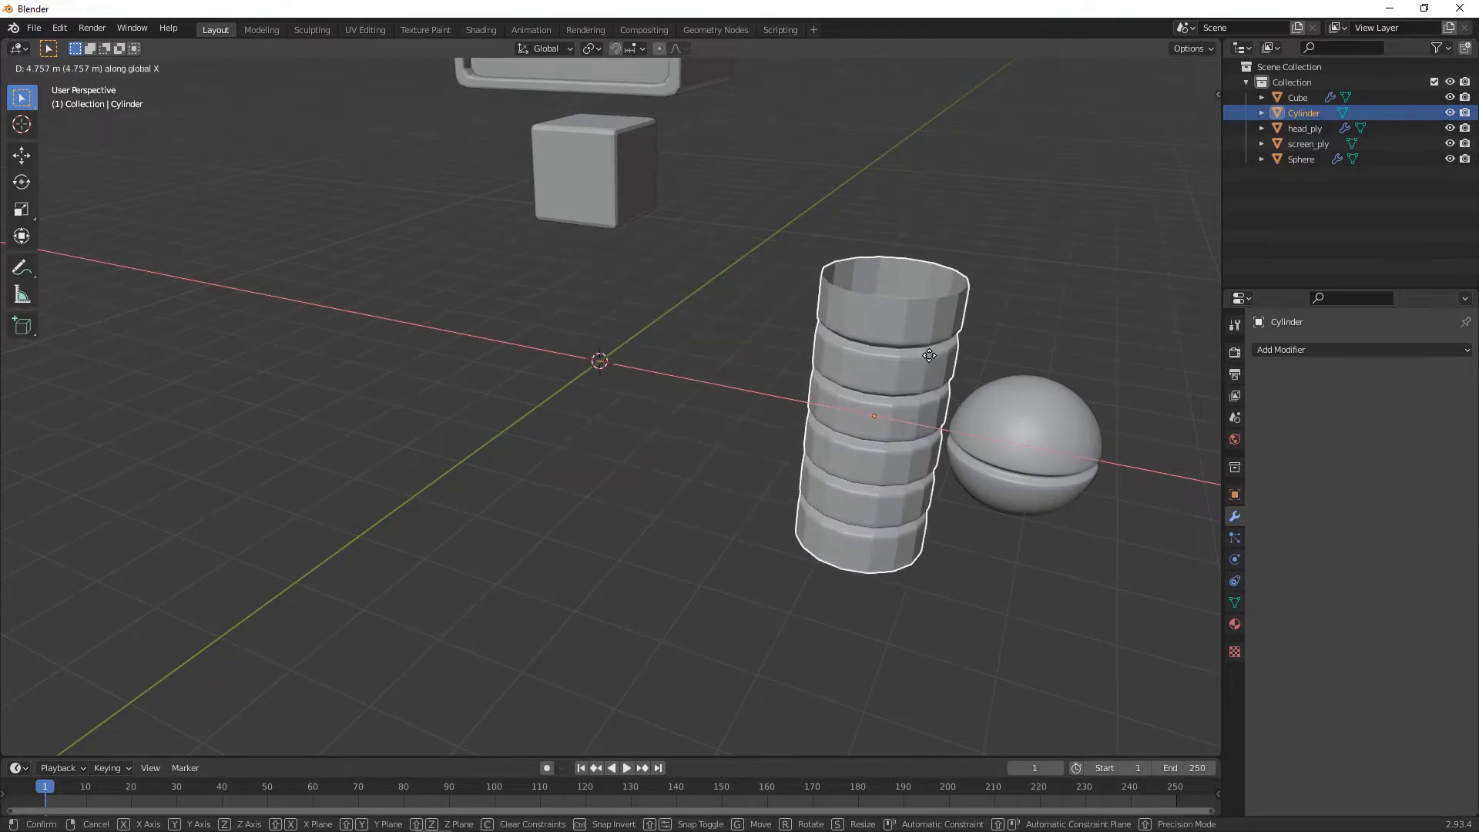
{"action": "left_click", "coordinate": [747, 424]}
{"action": "scroll", "coordinate": [746, 424], "scroll_direction": "down", "scroll_amount": 5}
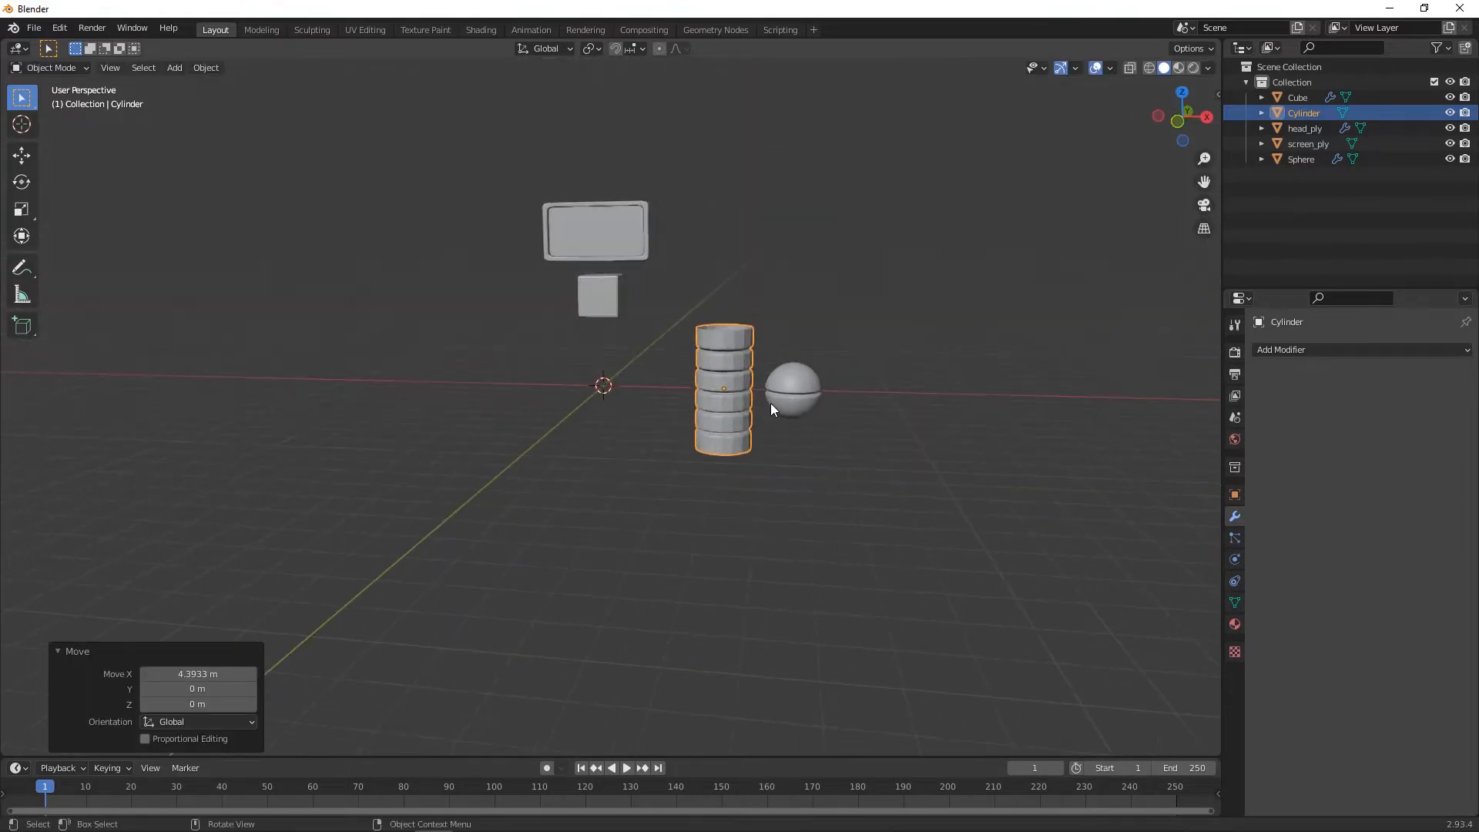
{"action": "middle_click_drag", "start_coordinate": [779, 404], "coordinate": [1054, 417]}
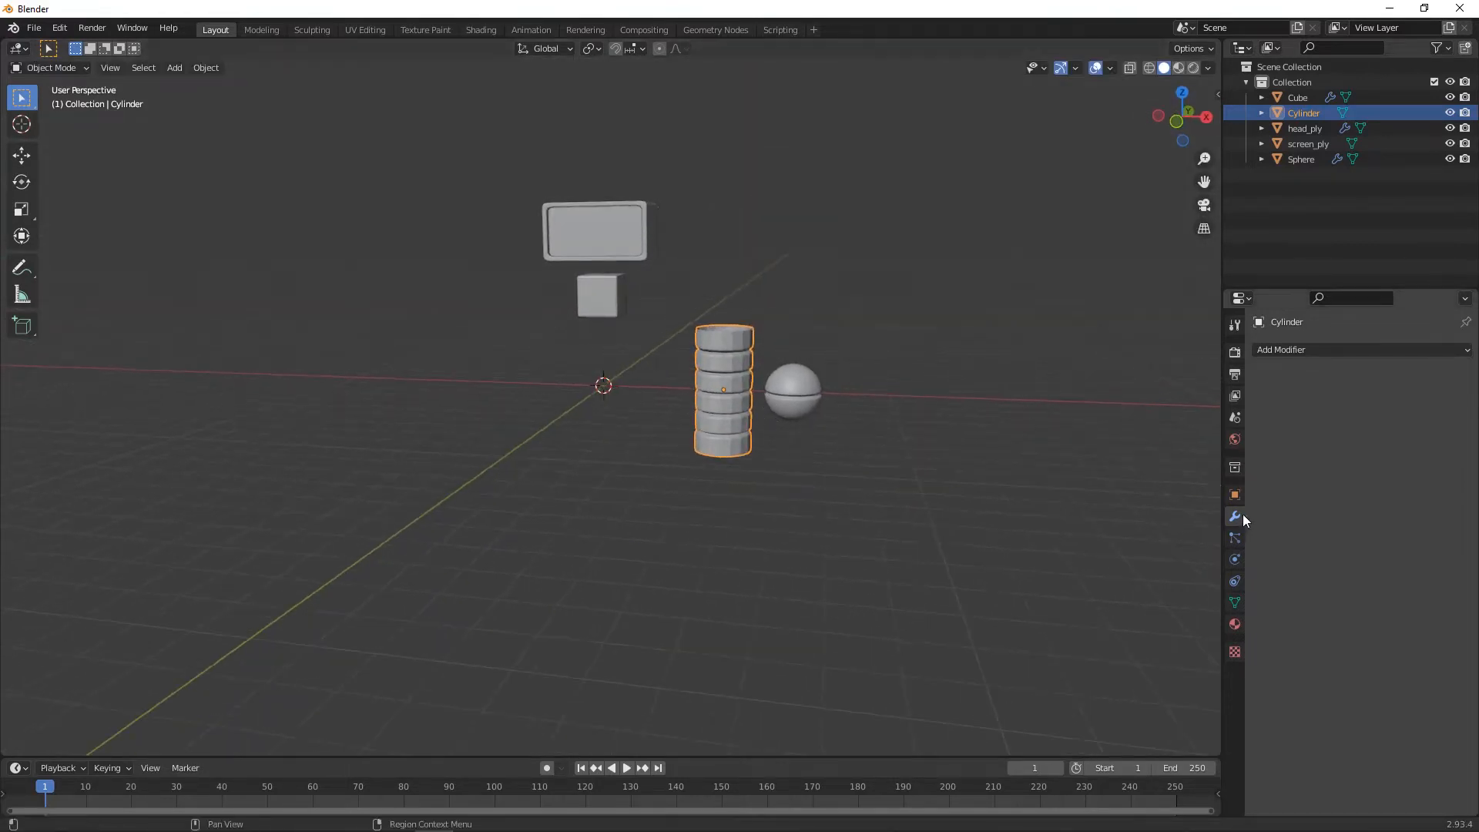
- Add a Subdivision Surface modifier to the cylinder with viewport and render levels both at 3
{"action": "left_click", "coordinate": [1343, 350]}
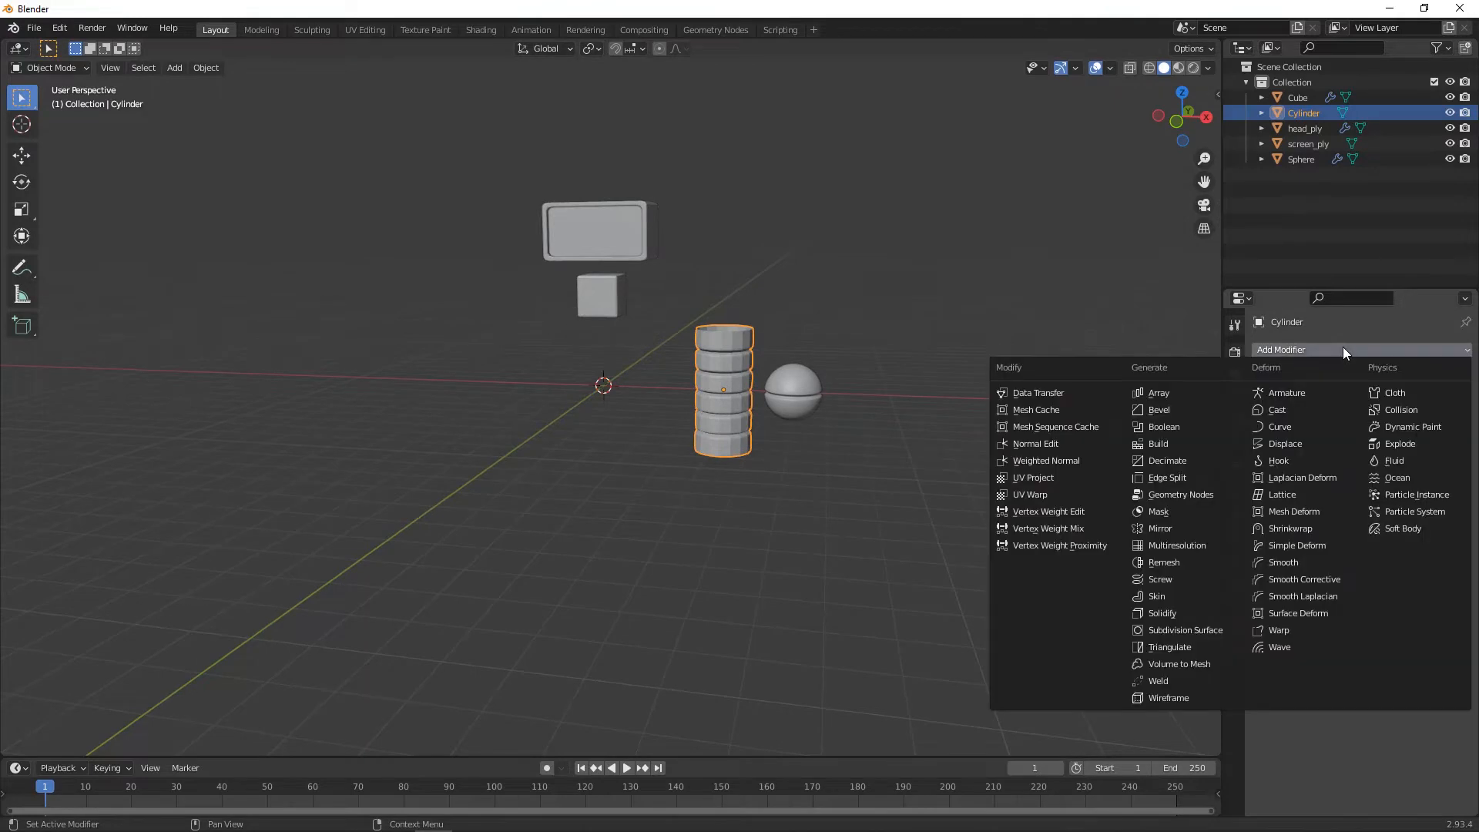
{"action": "left_click", "coordinate": [1172, 629]}
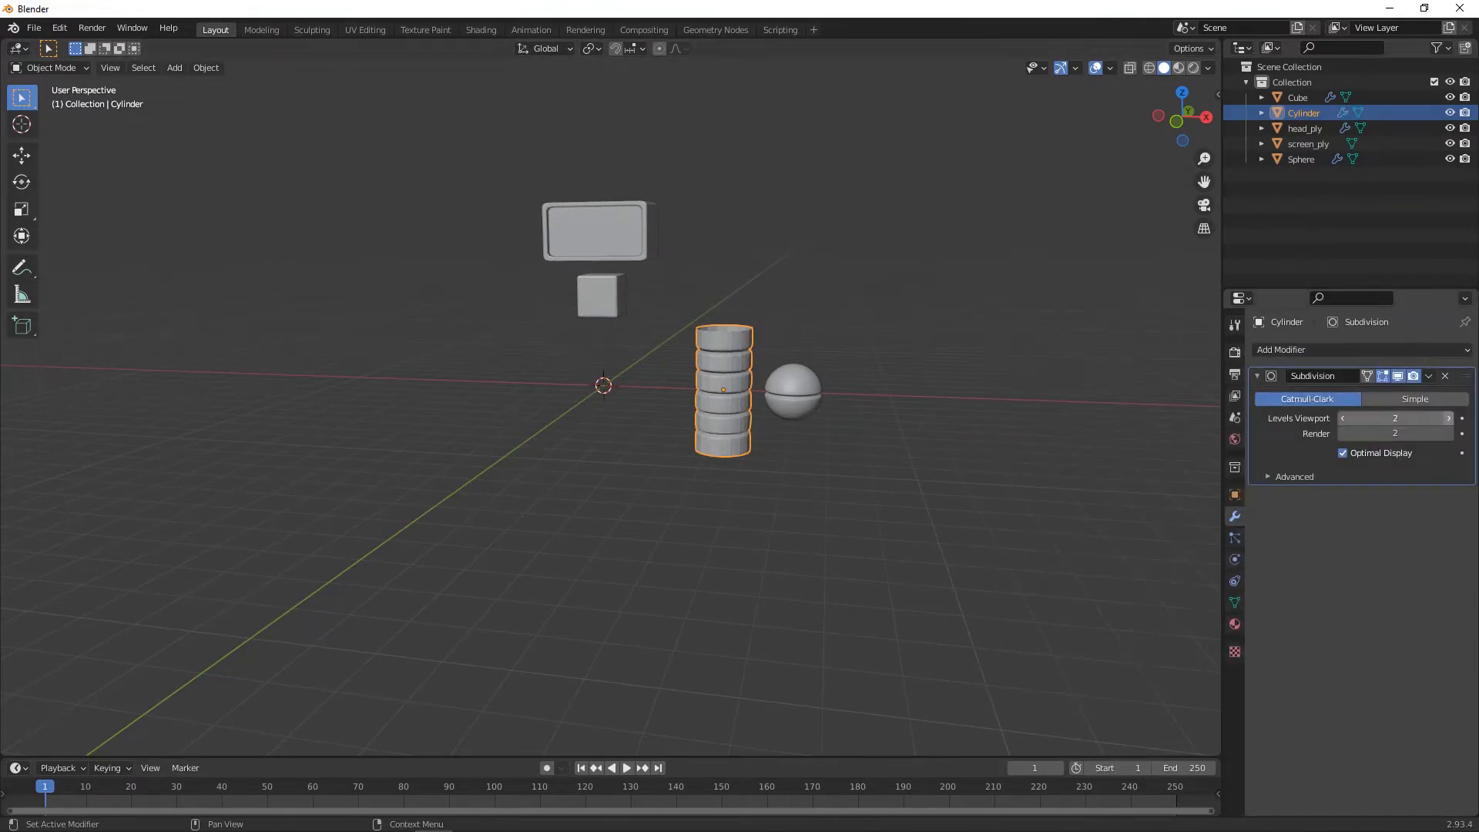
{"action": "left_click", "coordinate": [1448, 419]}
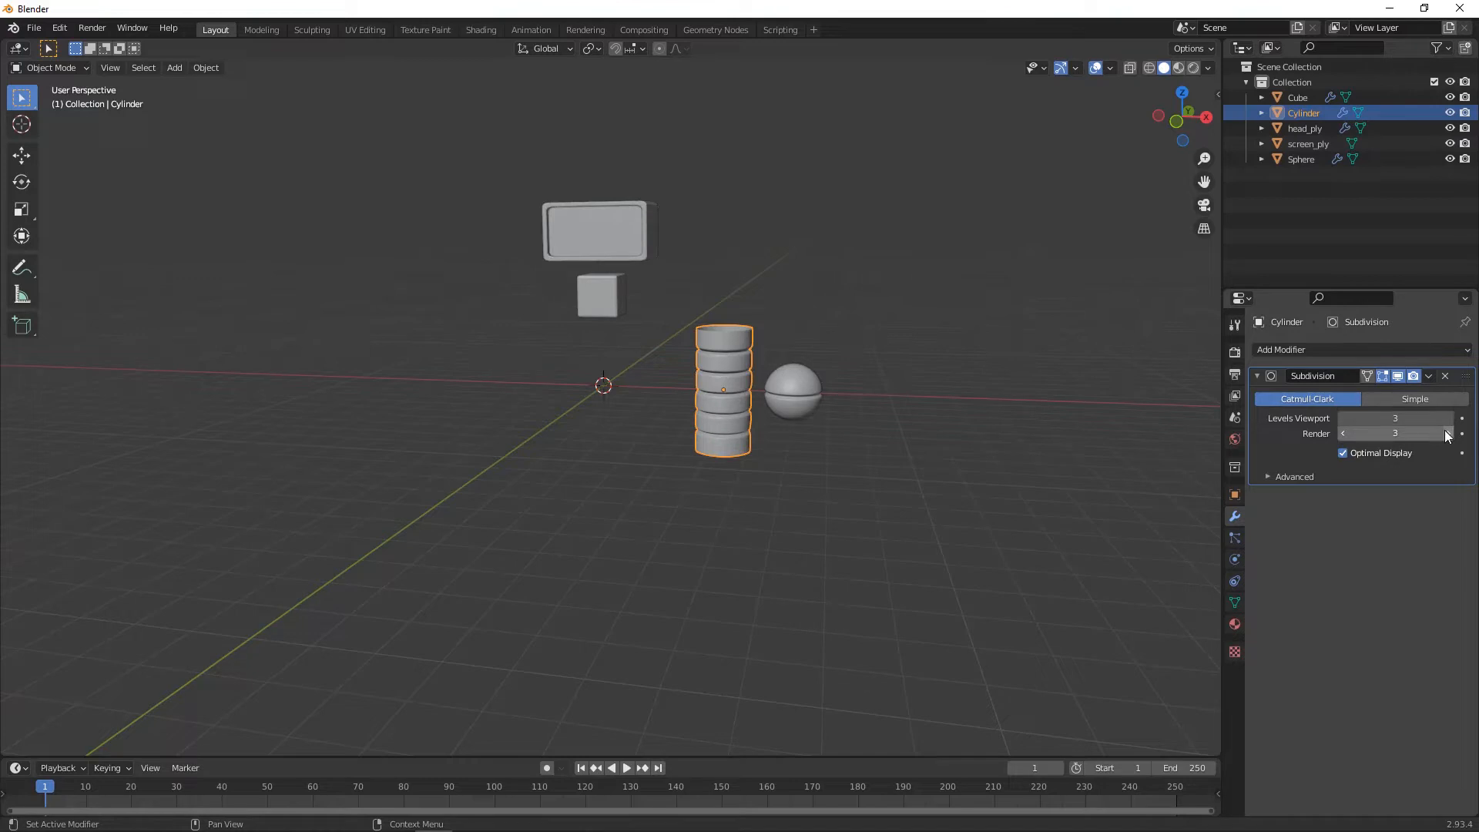
{"action": "left_click", "coordinate": [917, 482]}
- Activate the Move tool and switch the viewport to the front orthographic view
{"action": "left_click", "coordinate": [736, 423]}
{"action": "middle_click_drag", "start_coordinate": [721, 442], "coordinate": [757, 435]}
{"action": "left_click", "coordinate": [21, 155]}
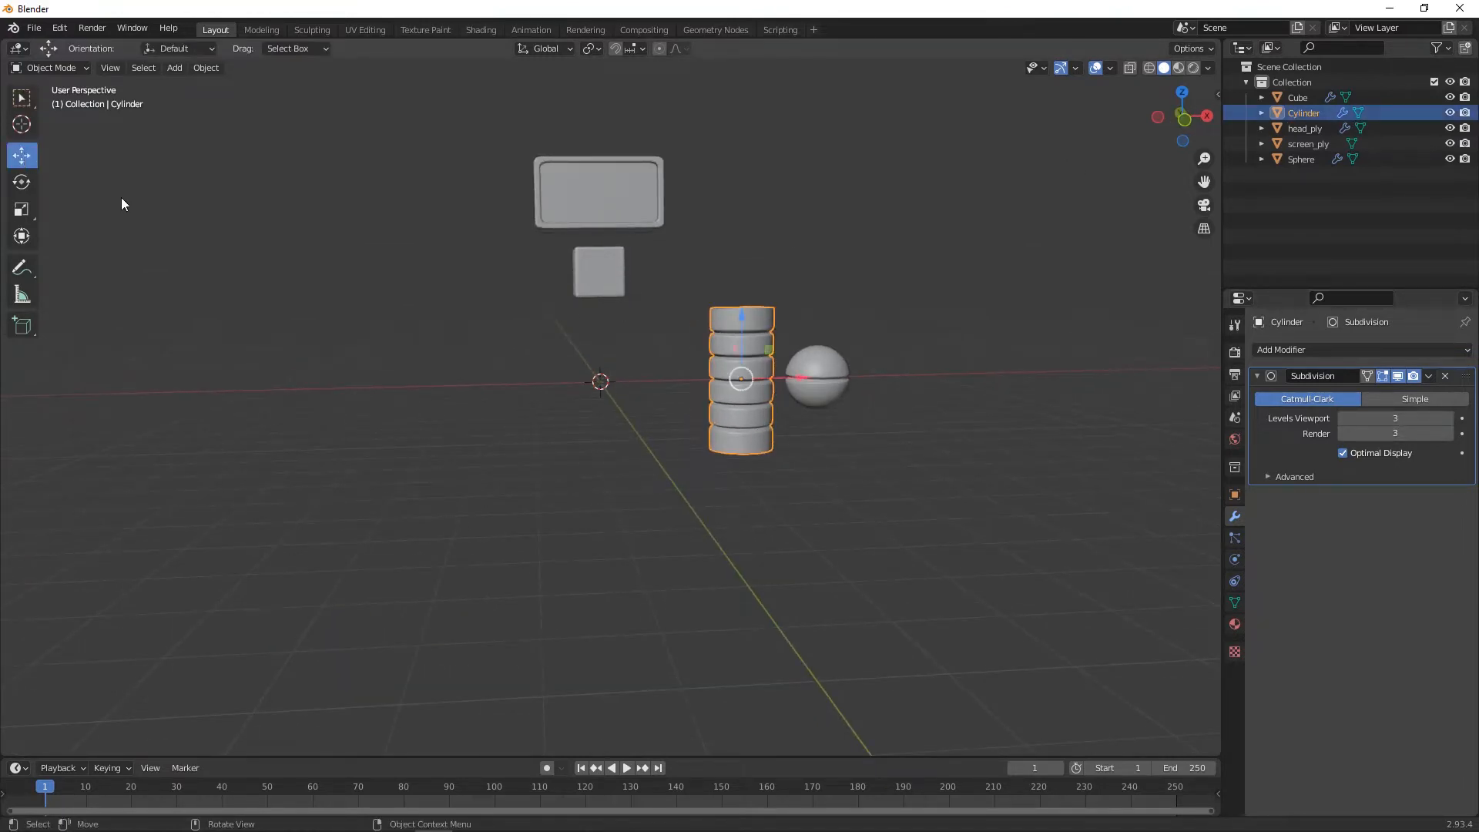
{"action": "middle_click_drag", "start_coordinate": [768, 378], "coordinate": [710, 392]}
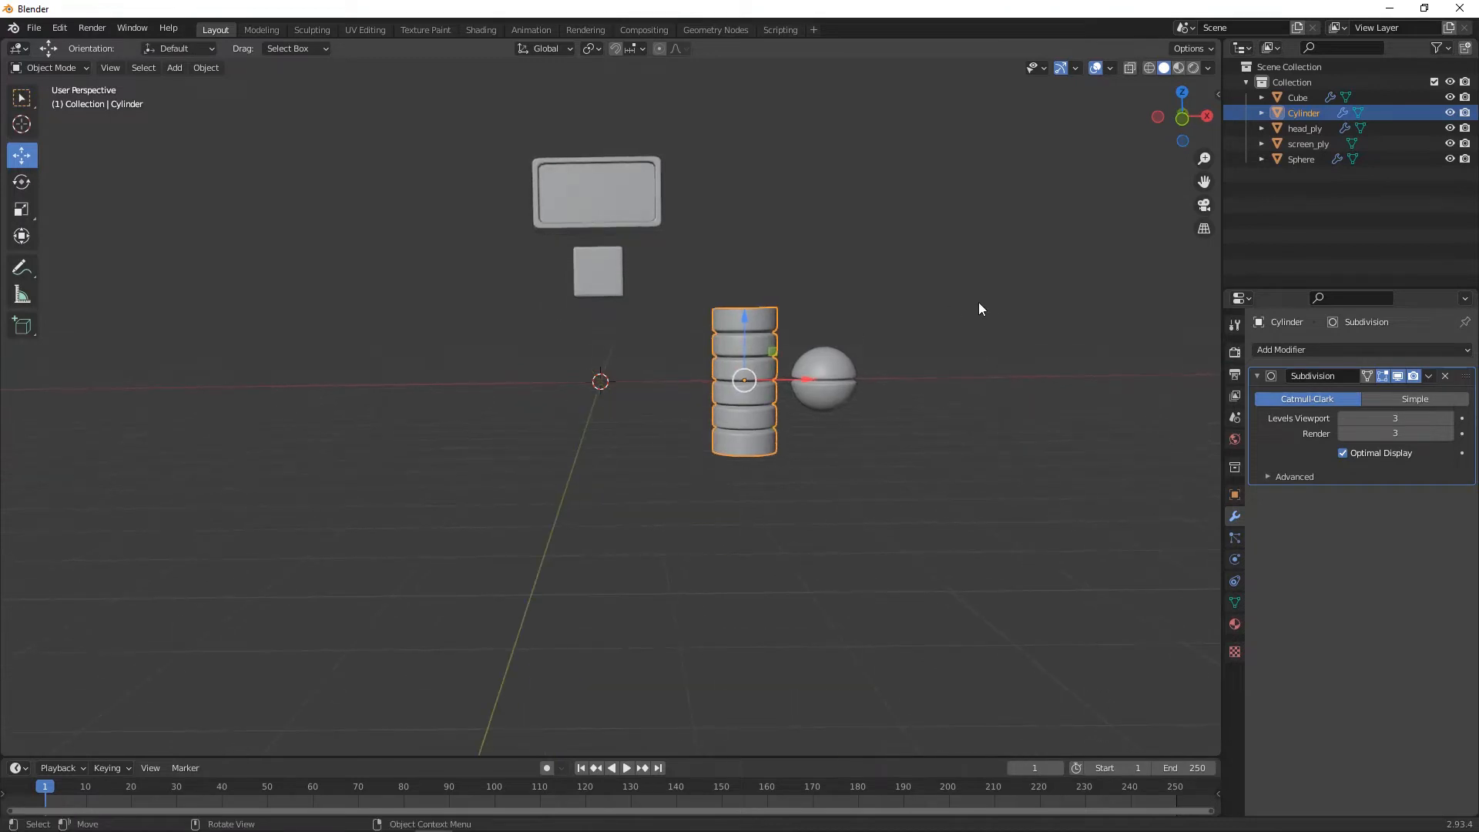
{"action": "left_click", "coordinate": [941, 396]}
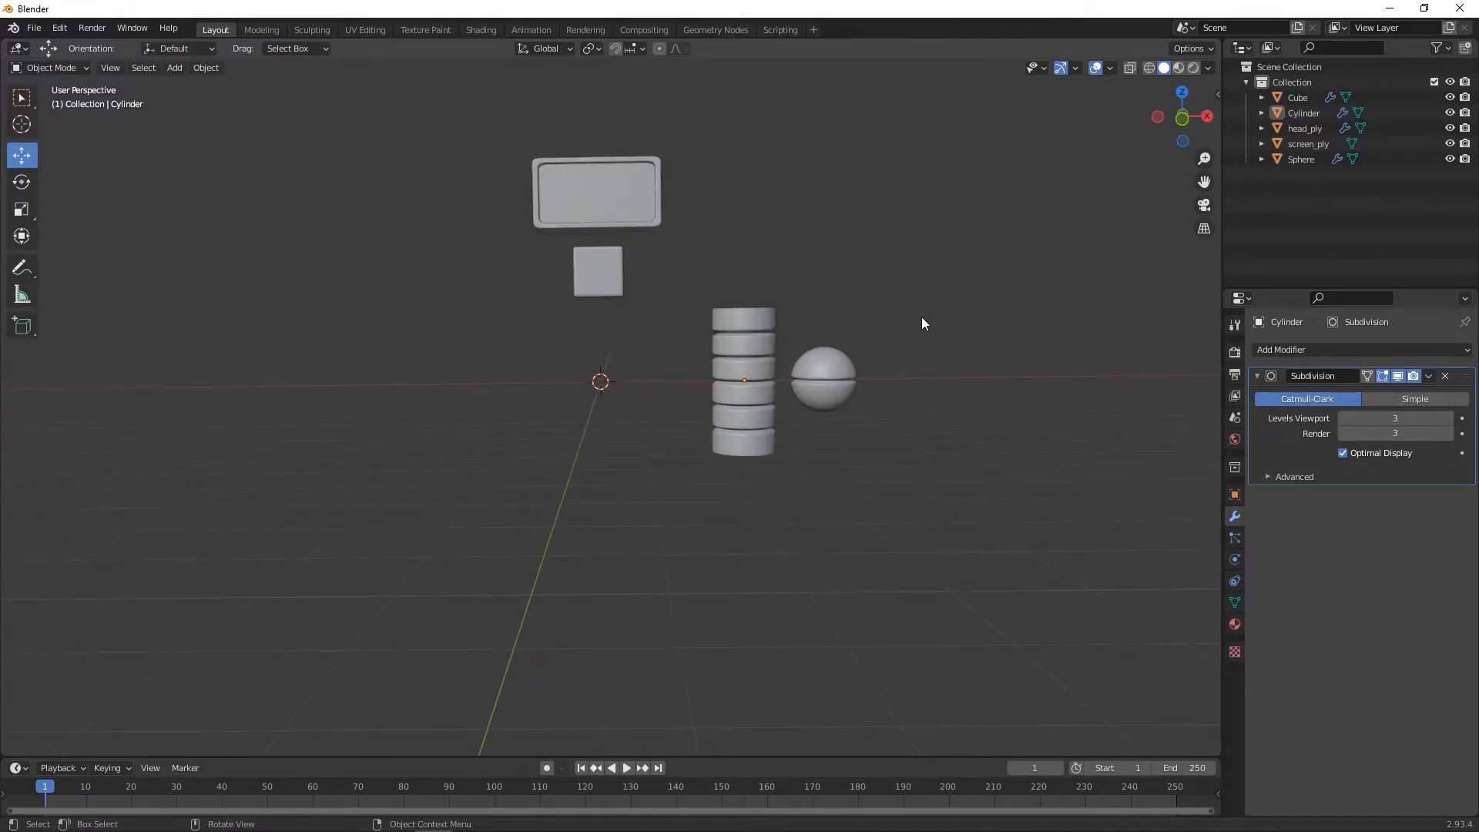
{"action": "mouse_move", "coordinate": [914, 326]}
{"action": "middle_mouse_down"}
{"action": "mouse_move", "coordinate": [911, 379]}
{"action": "mouse_move", "coordinate": [906, 351]}
{"action": "middle_mouse_up"}
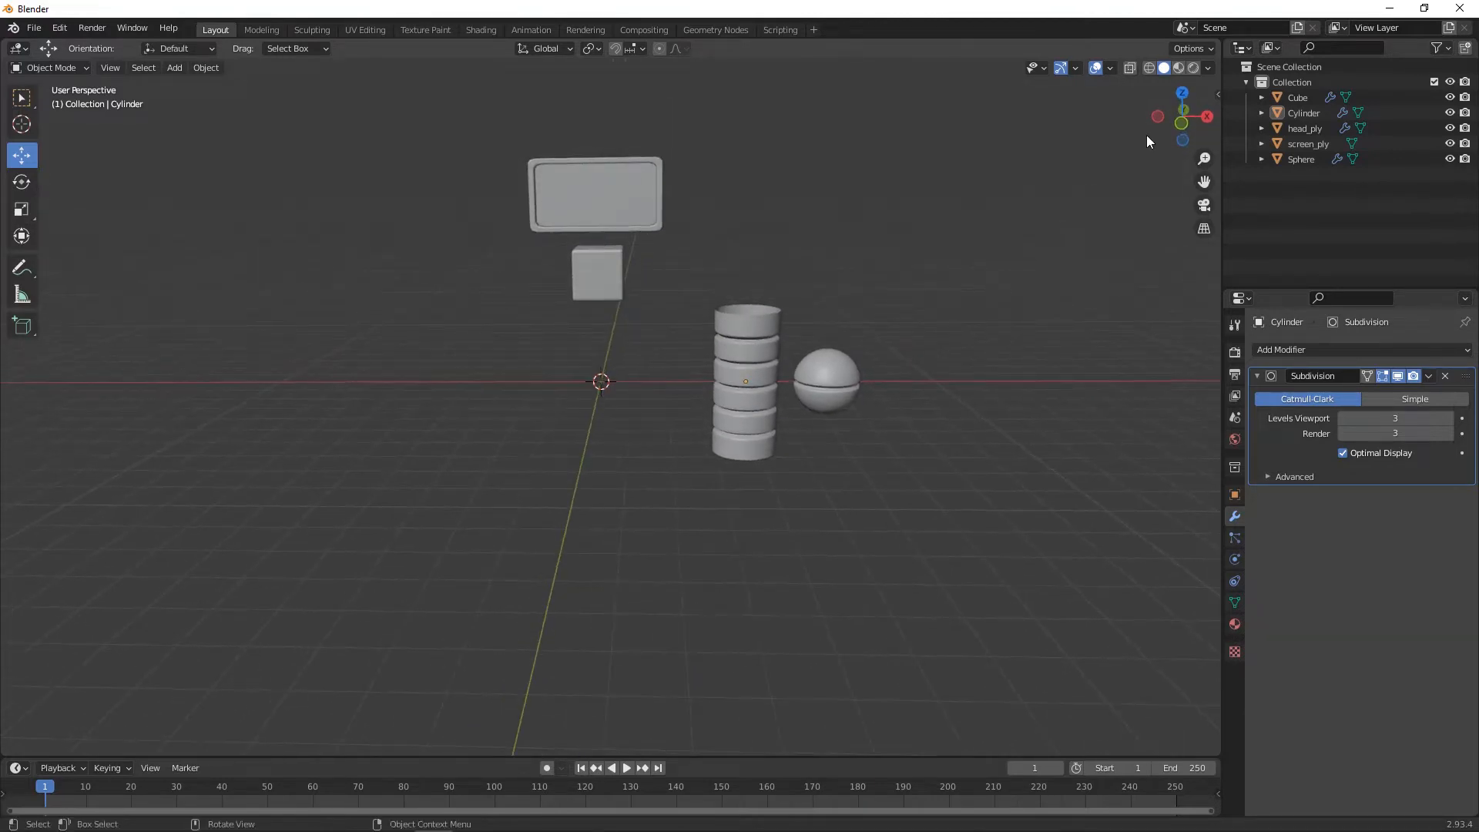
{"action": "left_click", "coordinate": [1180, 124]}
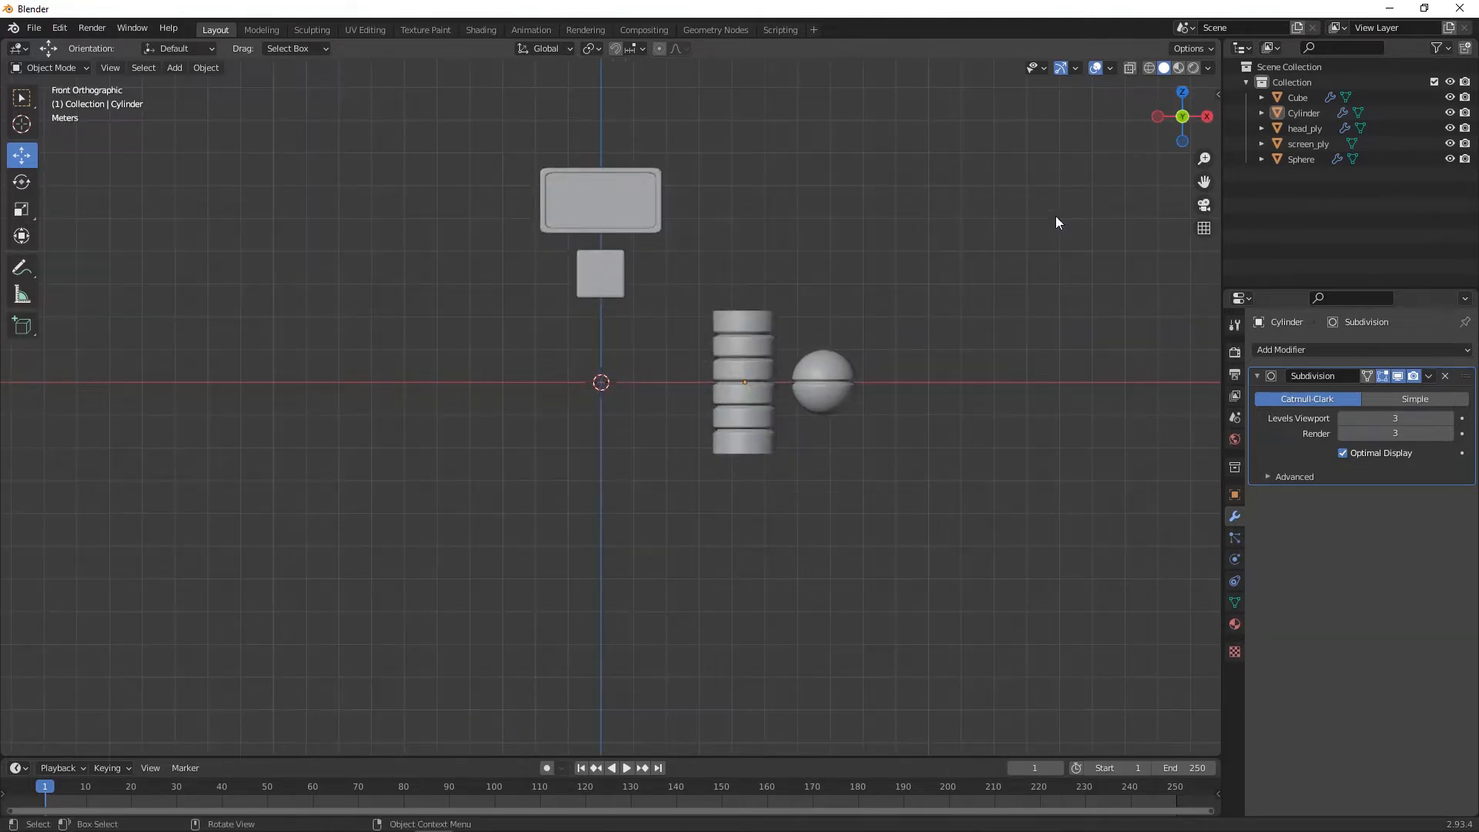
- Move the grooved cylinder about -2.4 m along X and snap it to the 3D cursor
{"action": "left_click", "coordinate": [751, 348]}
{"action": "left_click_drag", "start_coordinate": [785, 382], "coordinate": [691, 396]}
{"action": "right_click", "coordinate": [672, 361]}
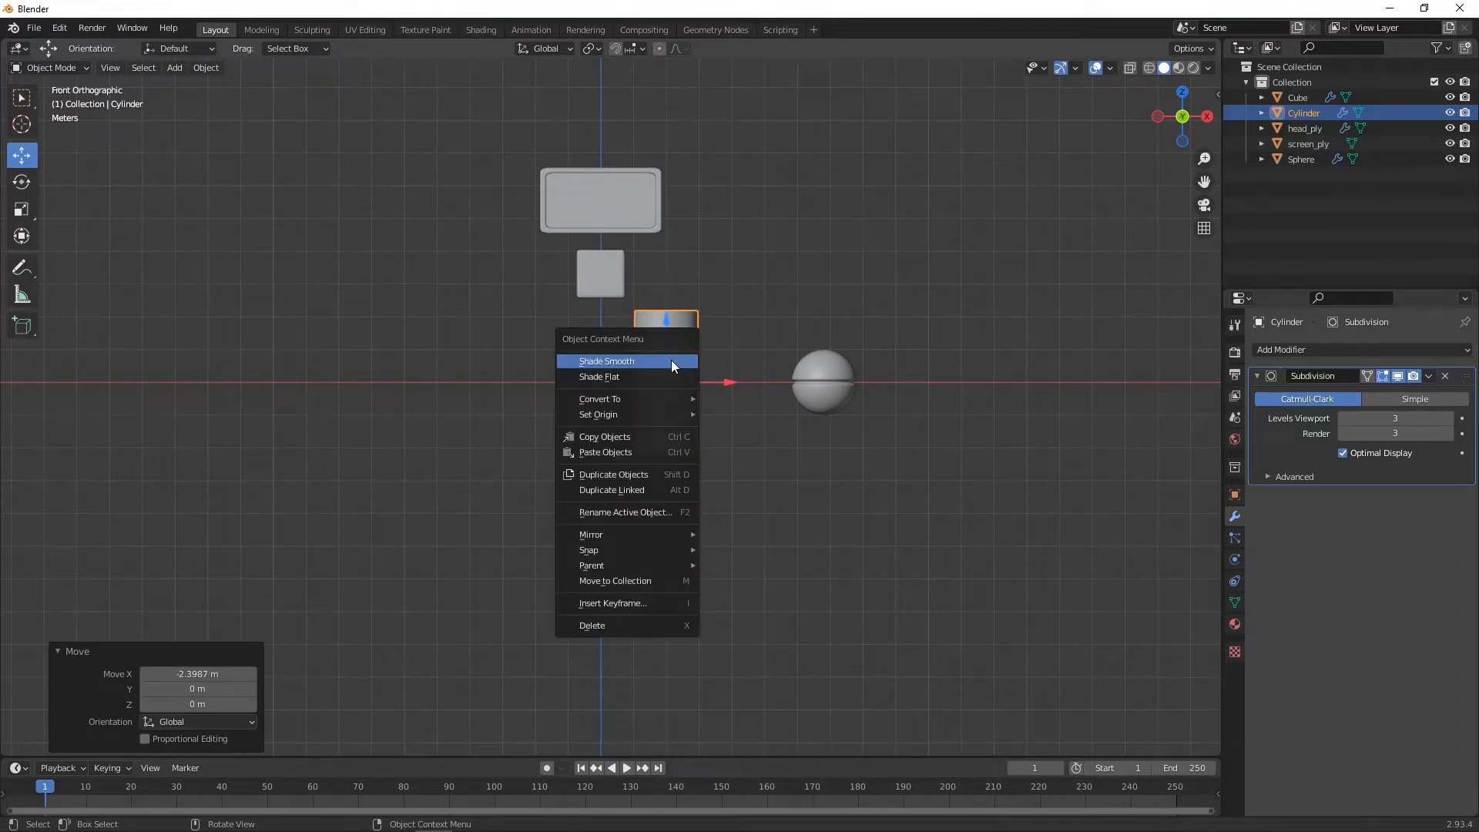
{"action": "left_click", "coordinate": [672, 359]}
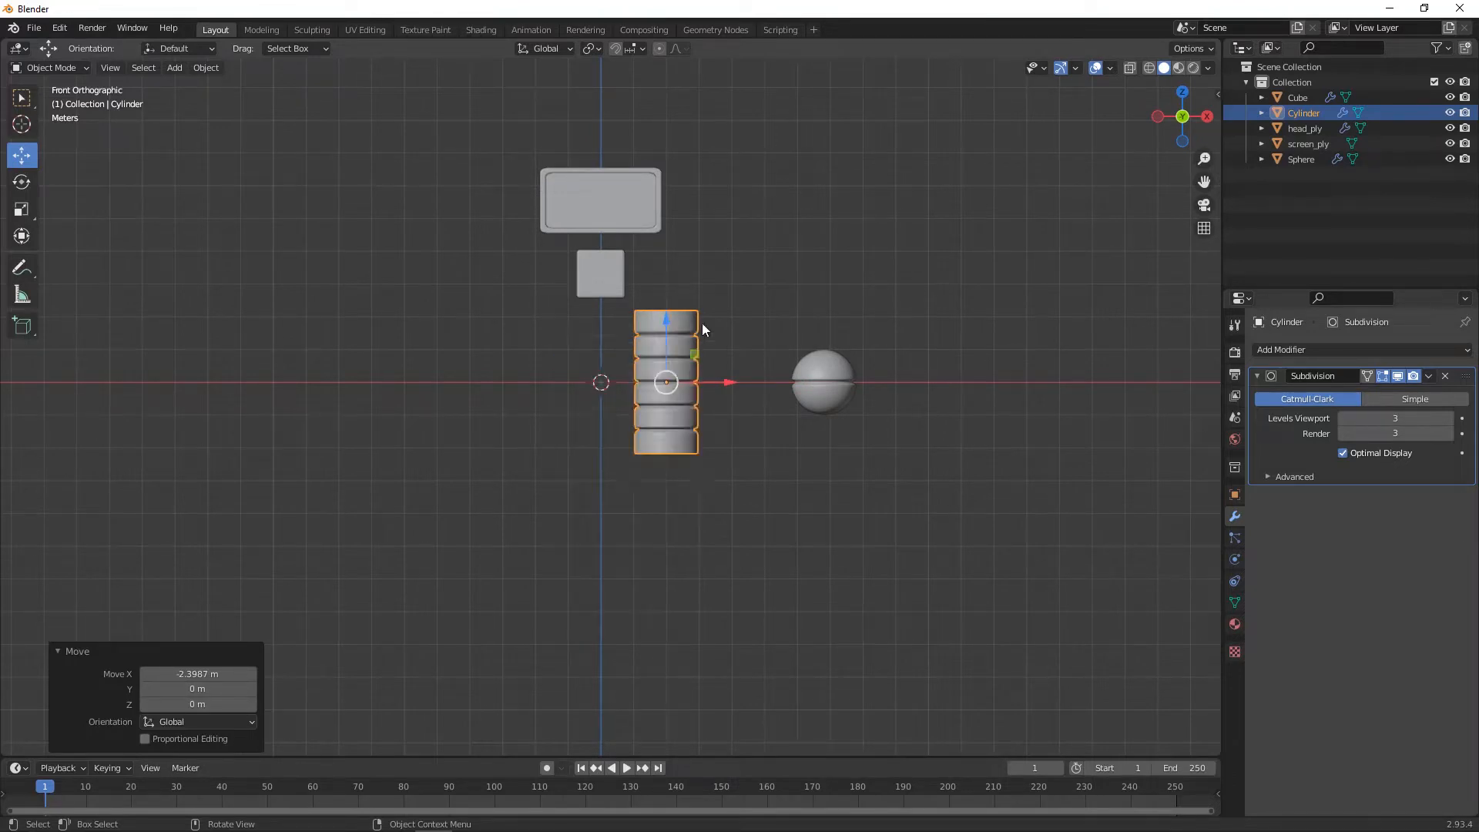
{"action": "right_click", "coordinate": [683, 374]}
{"action": "mouse_move", "coordinate": [660, 552]}
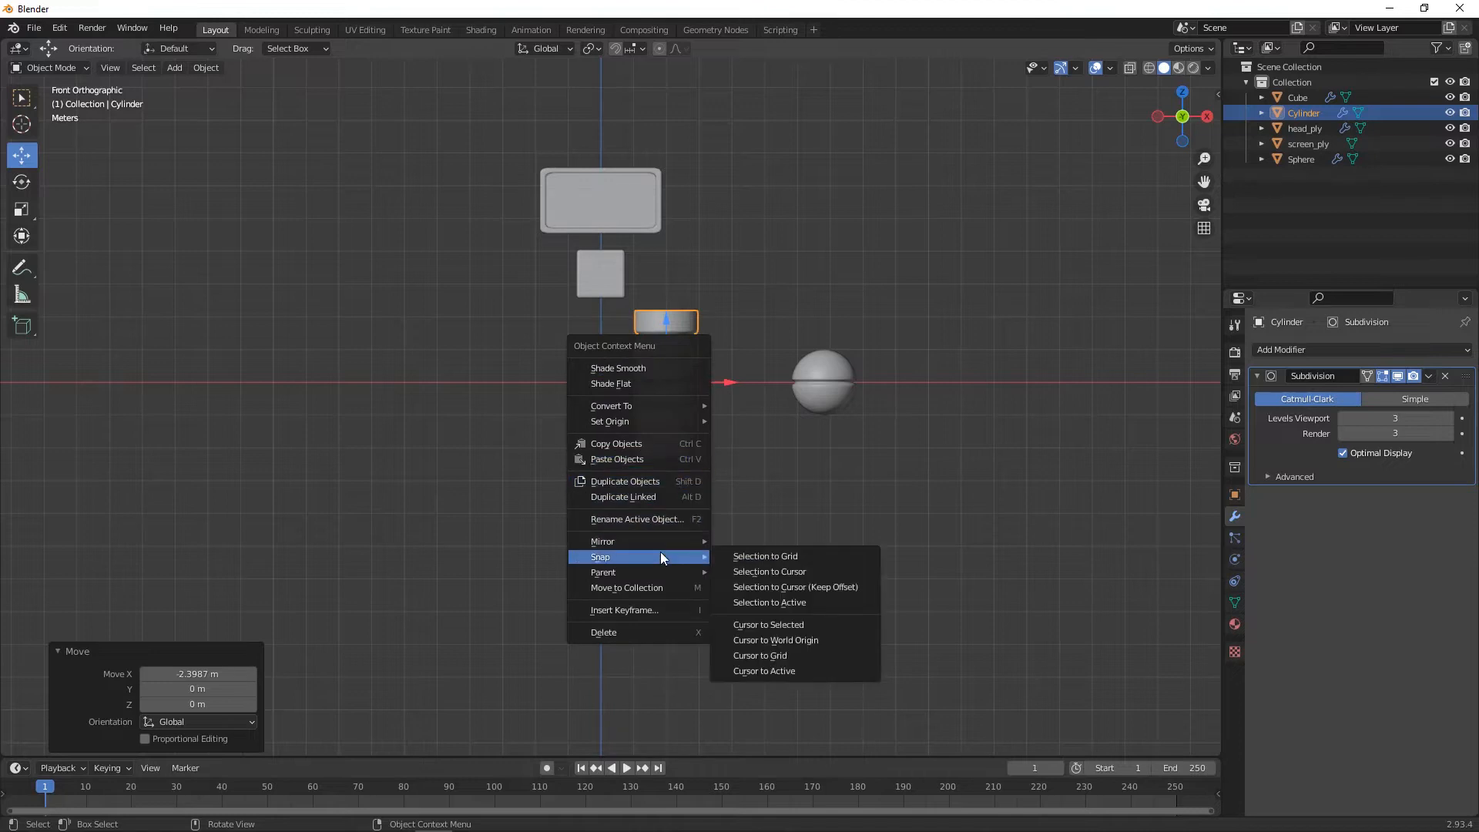
{"action": "left_click", "coordinate": [802, 571]}
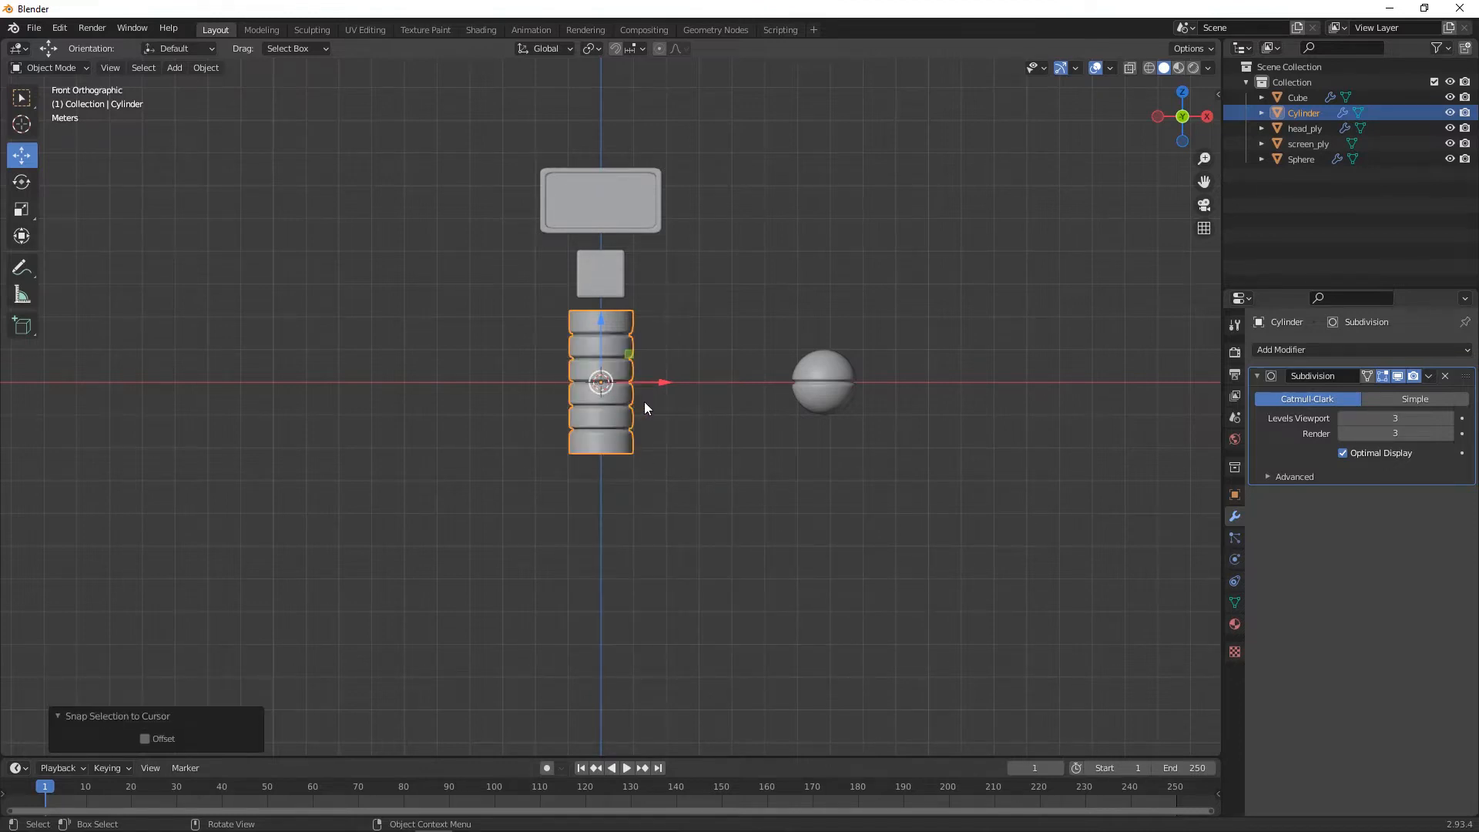
- Duplicate the grooved cylinder in place and move the copy along X to beside the sphere
{"action": "key", "text": "shift+d"}
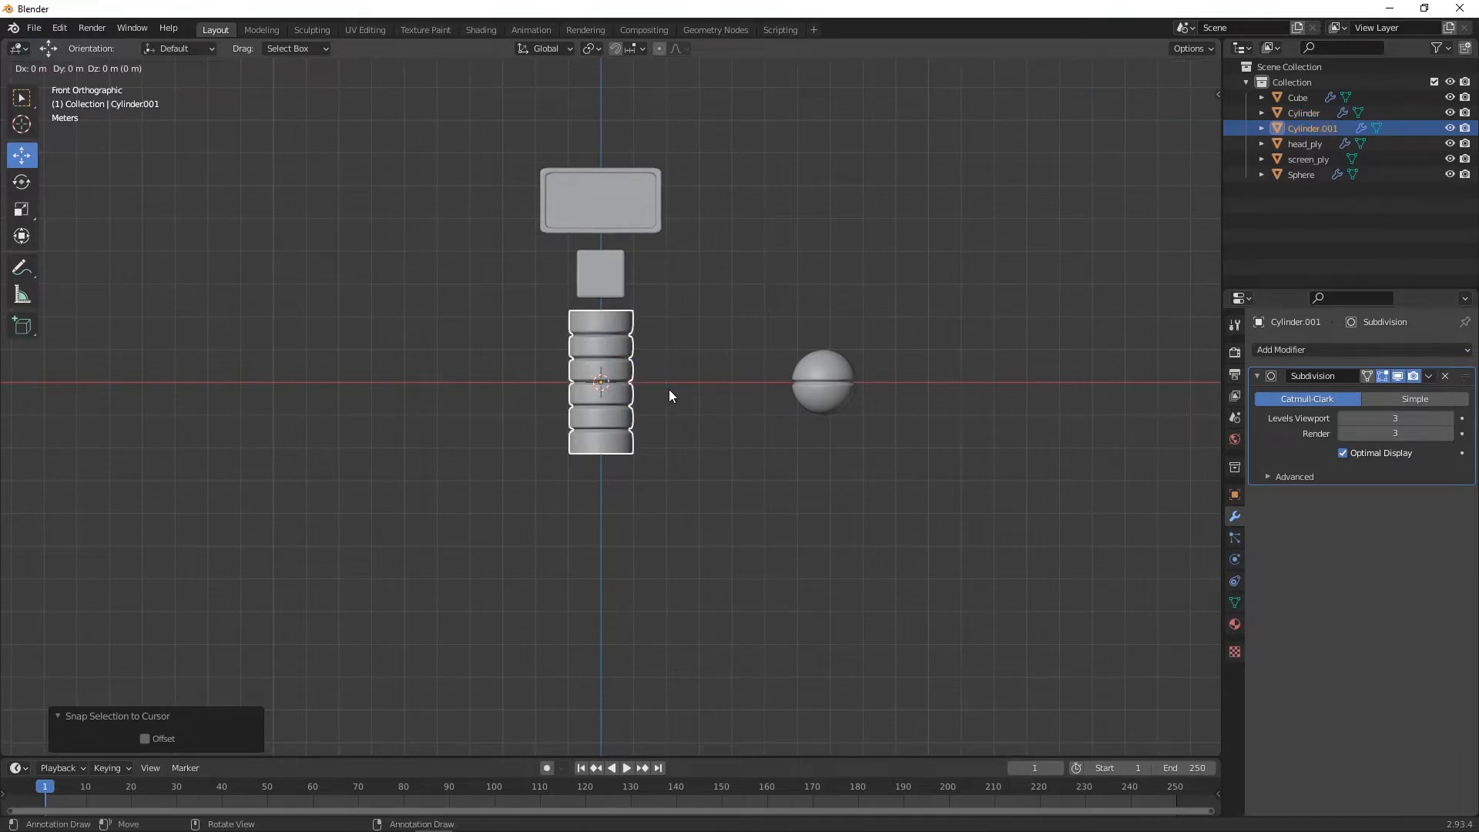
{"action": "right_click", "coordinate": [671, 391]}
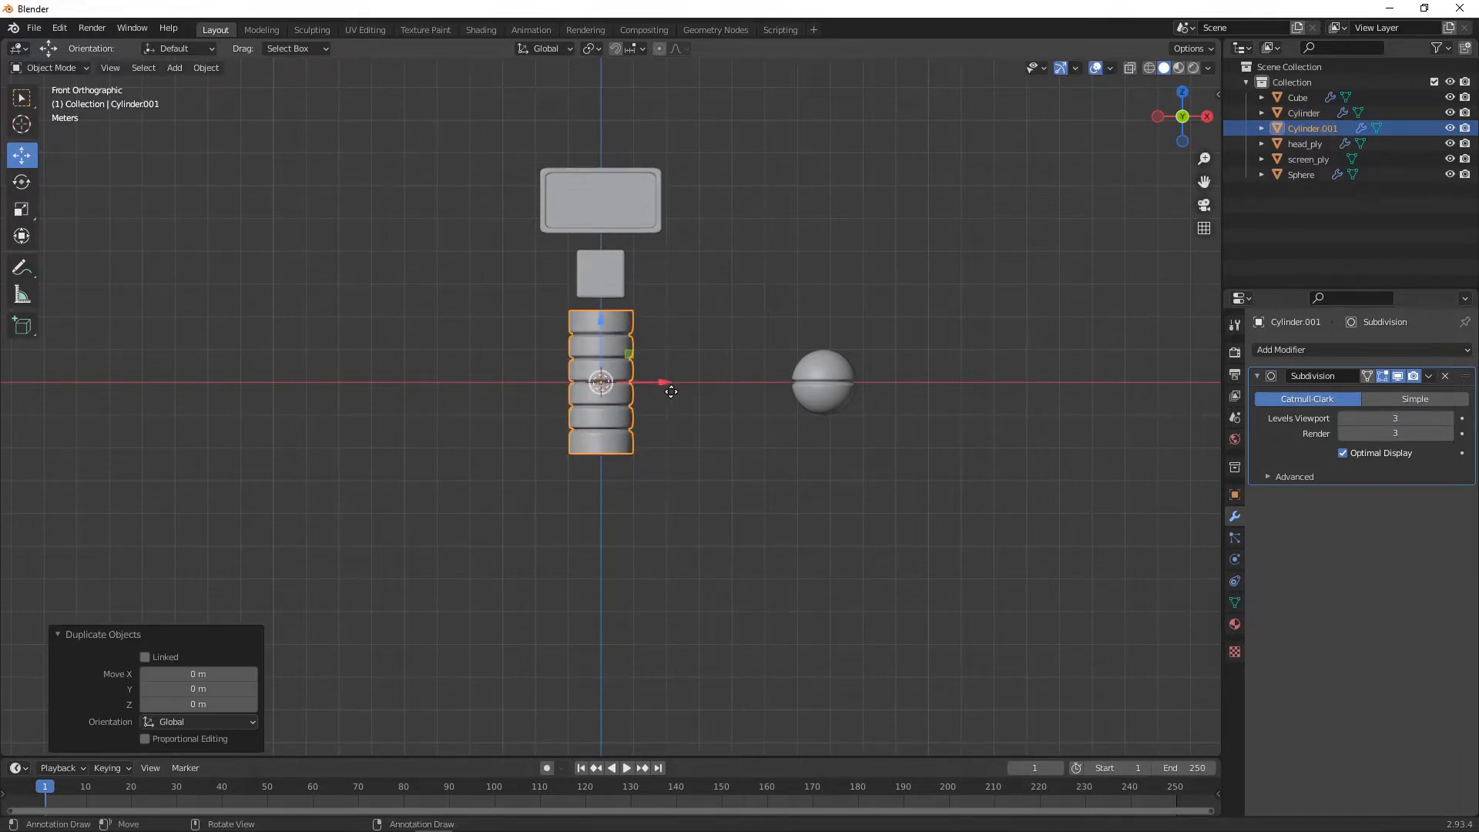
{"action": "left_click_drag", "start_coordinate": [671, 392], "coordinate": [817, 392]}
- Select the original cylinder at the origin and move it up about 4.68 m along Z to the head
{"action": "left_click", "coordinate": [607, 432]}
{"action": "left_click_drag", "start_coordinate": [599, 313], "coordinate": [611, 155]}
{"action": "scroll", "coordinate": [613, 210], "scroll_direction": "up", "scroll_amount": 4}
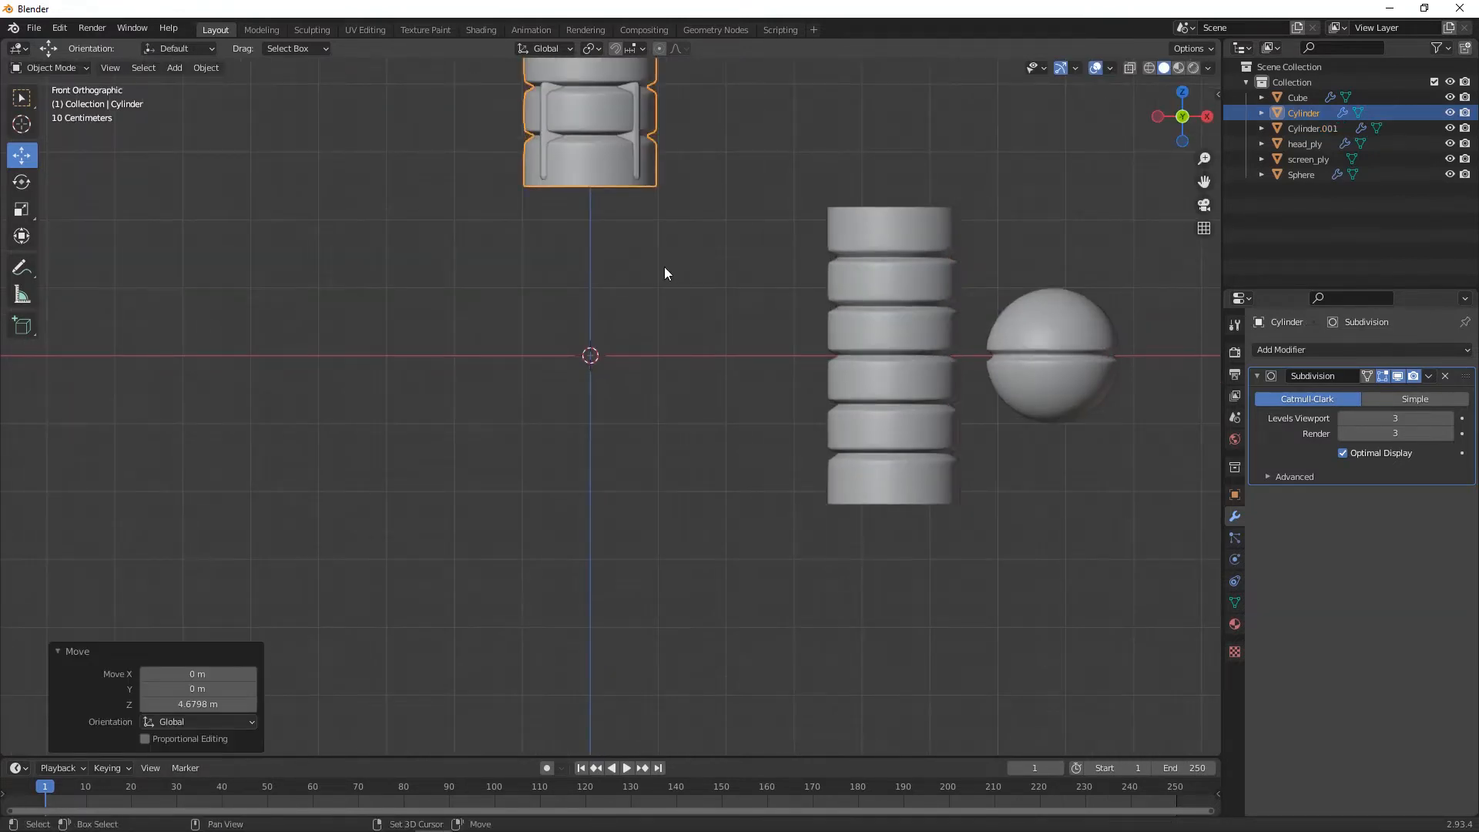
{"action": "middle_click_drag", "start_coordinate": [664, 266], "coordinate": [767, 573], "text": "shift"}
{"action": "scroll", "coordinate": [765, 422], "scroll_direction": "up", "scroll_amount": 4}
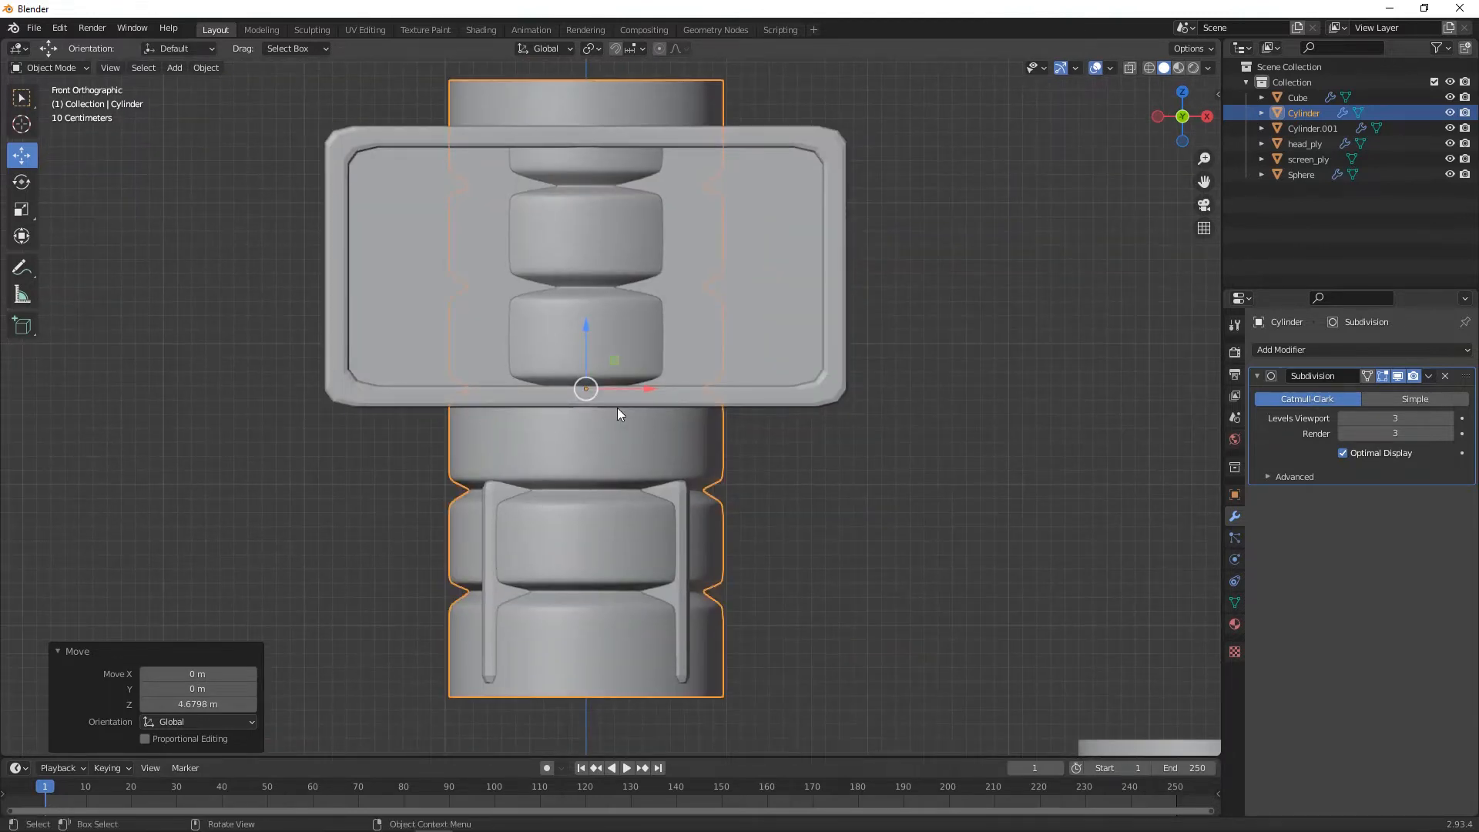
- Scale the raised cylinder down to about 0.353, then by about 0.83 more, to make a thin neck
{"action": "key", "text": "s"}
{"action": "left_click", "coordinate": [598, 392]}
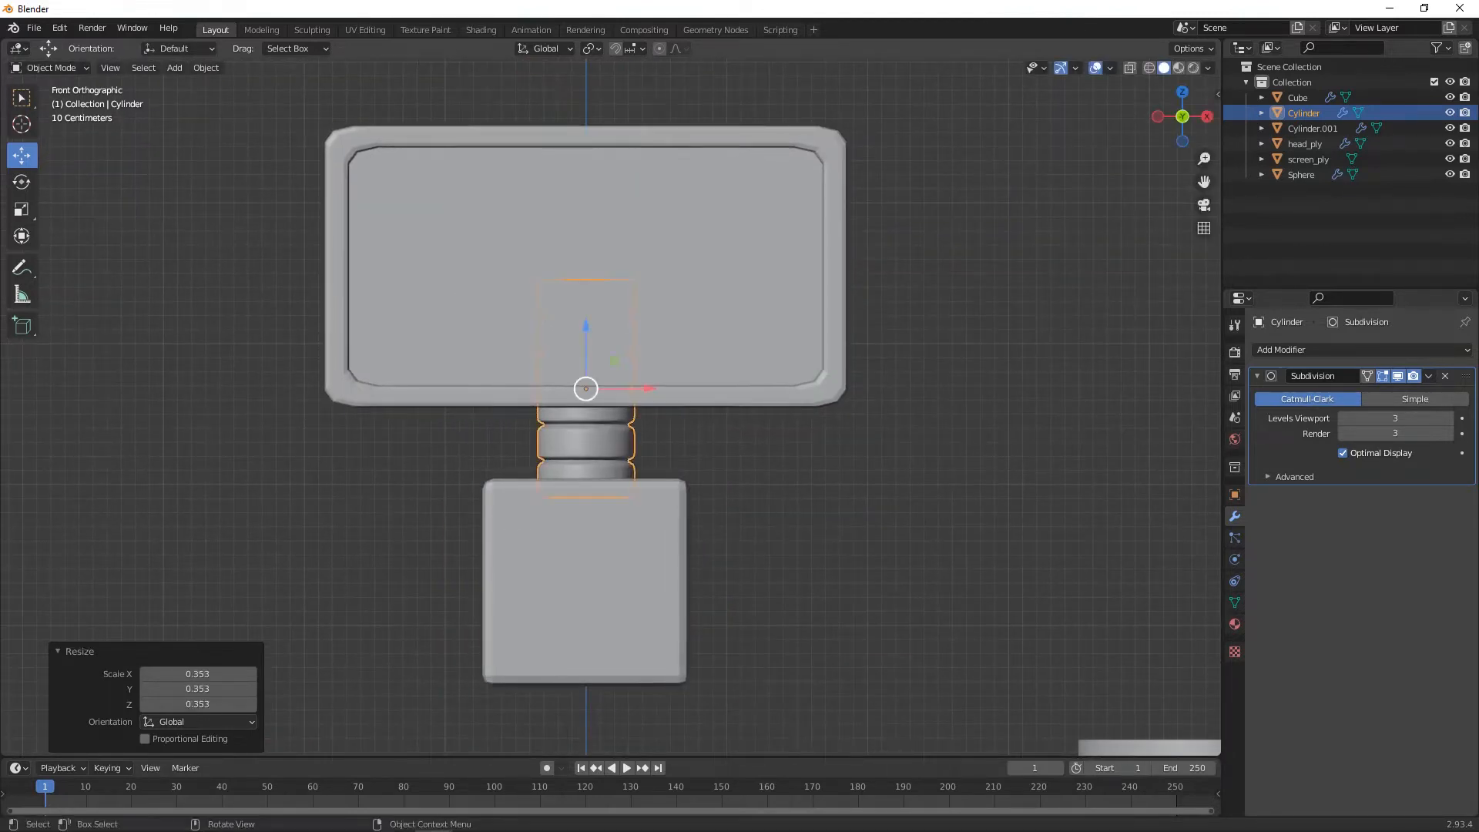
{"action": "key", "text": "s"}
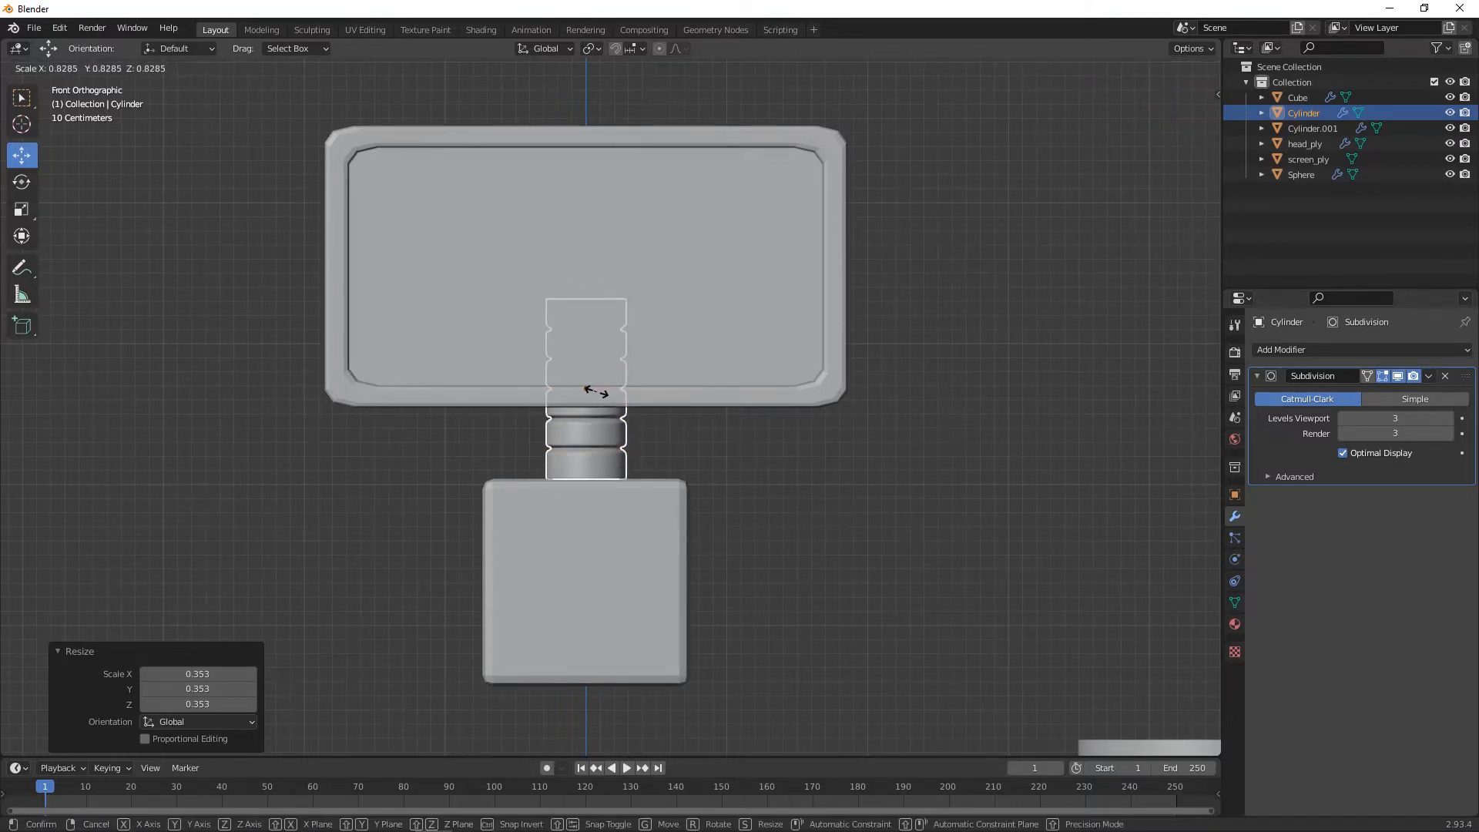
{"action": "left_click", "coordinate": [594, 356]}
- Lower the neck cylinder about 0.32 m between the head and the cube, and scale it to about 0.771
{"action": "left_click_drag", "start_coordinate": [588, 335], "coordinate": [587, 381]}
{"action": "key", "text": "s"}
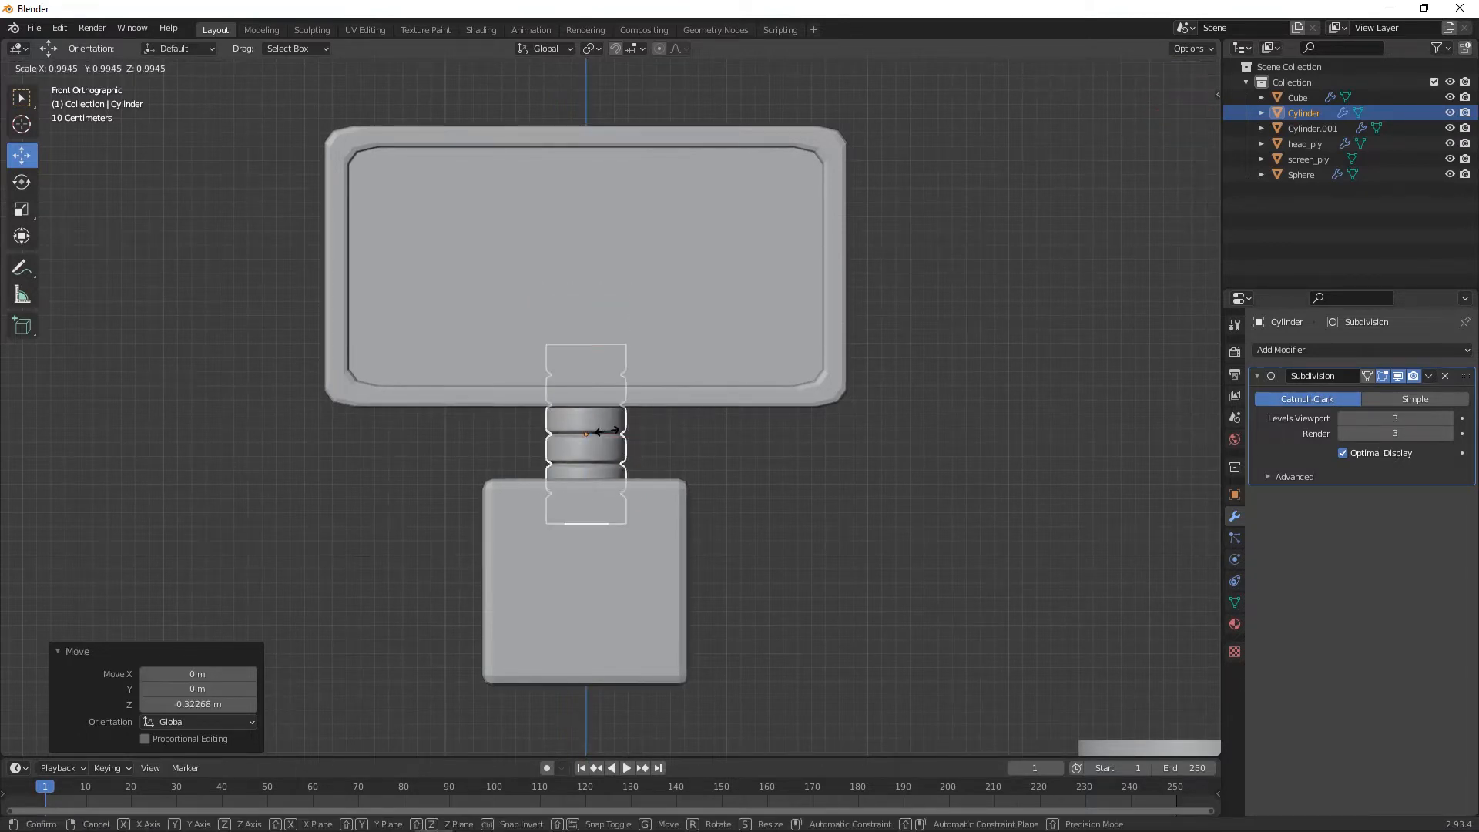
{"action": "right_click", "coordinate": [603, 428]}
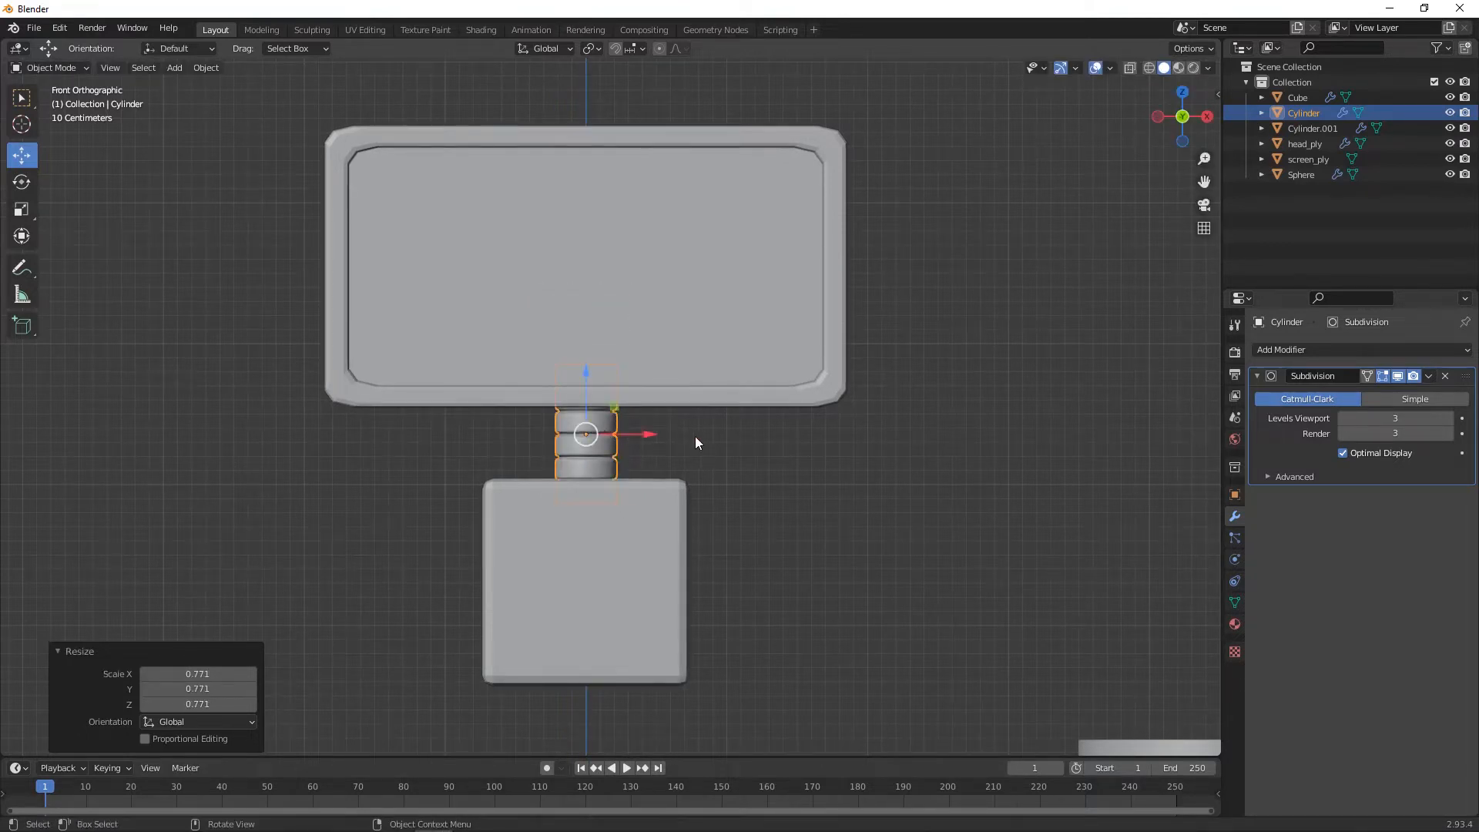
{"action": "left_click", "coordinate": [811, 469]}
{"action": "middle_click_drag", "start_coordinate": [860, 473], "coordinate": [823, 494]}
{"action": "scroll", "coordinate": [824, 512], "scroll_direction": "down", "scroll_amount": 4}
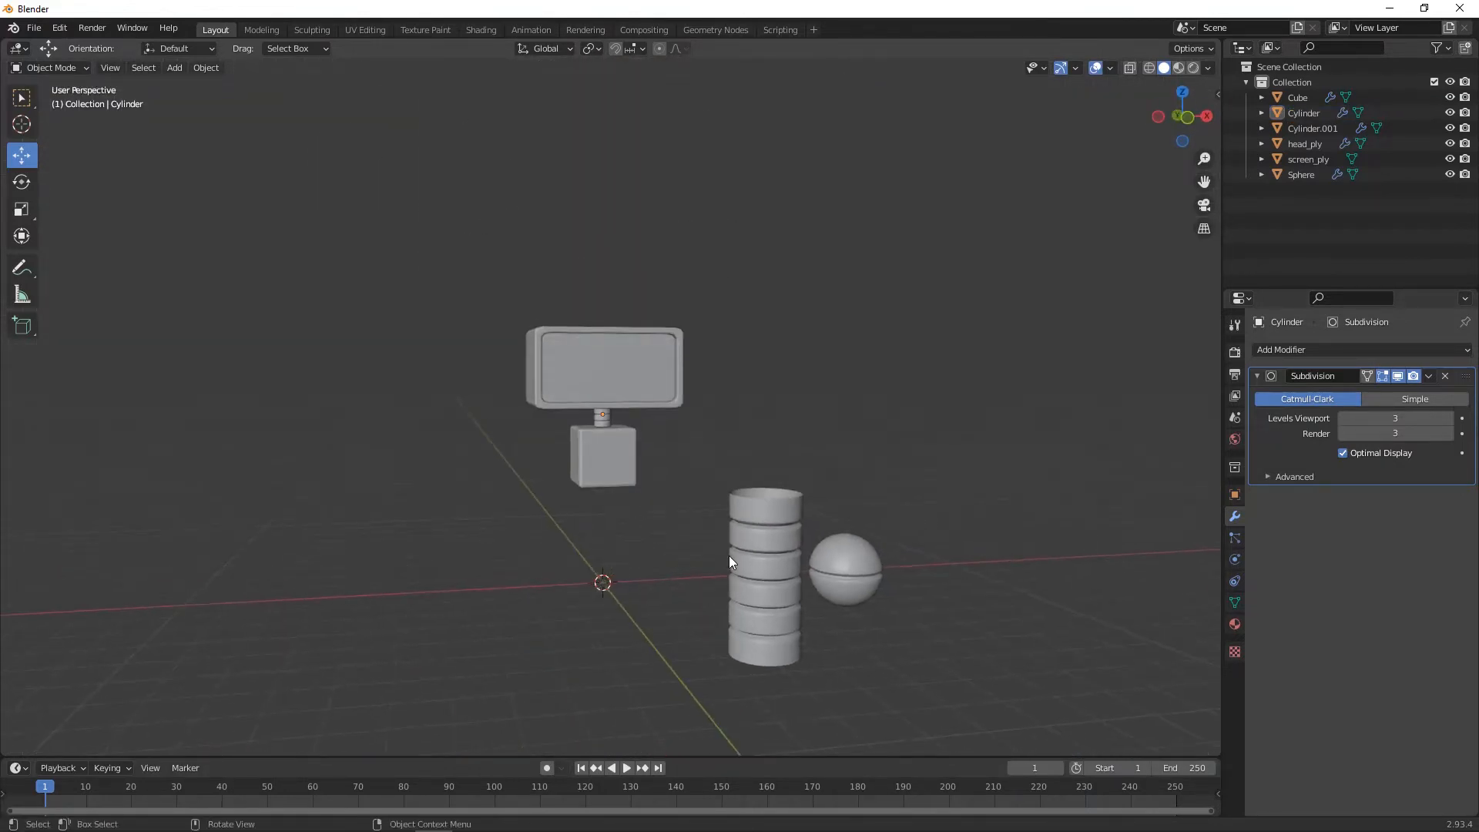
- Duplicate the grooved sphere in place and move the copy back along X and up along Z to the side of the cube body
{"action": "scroll", "coordinate": [724, 551], "scroll_direction": "up", "scroll_amount": 2}
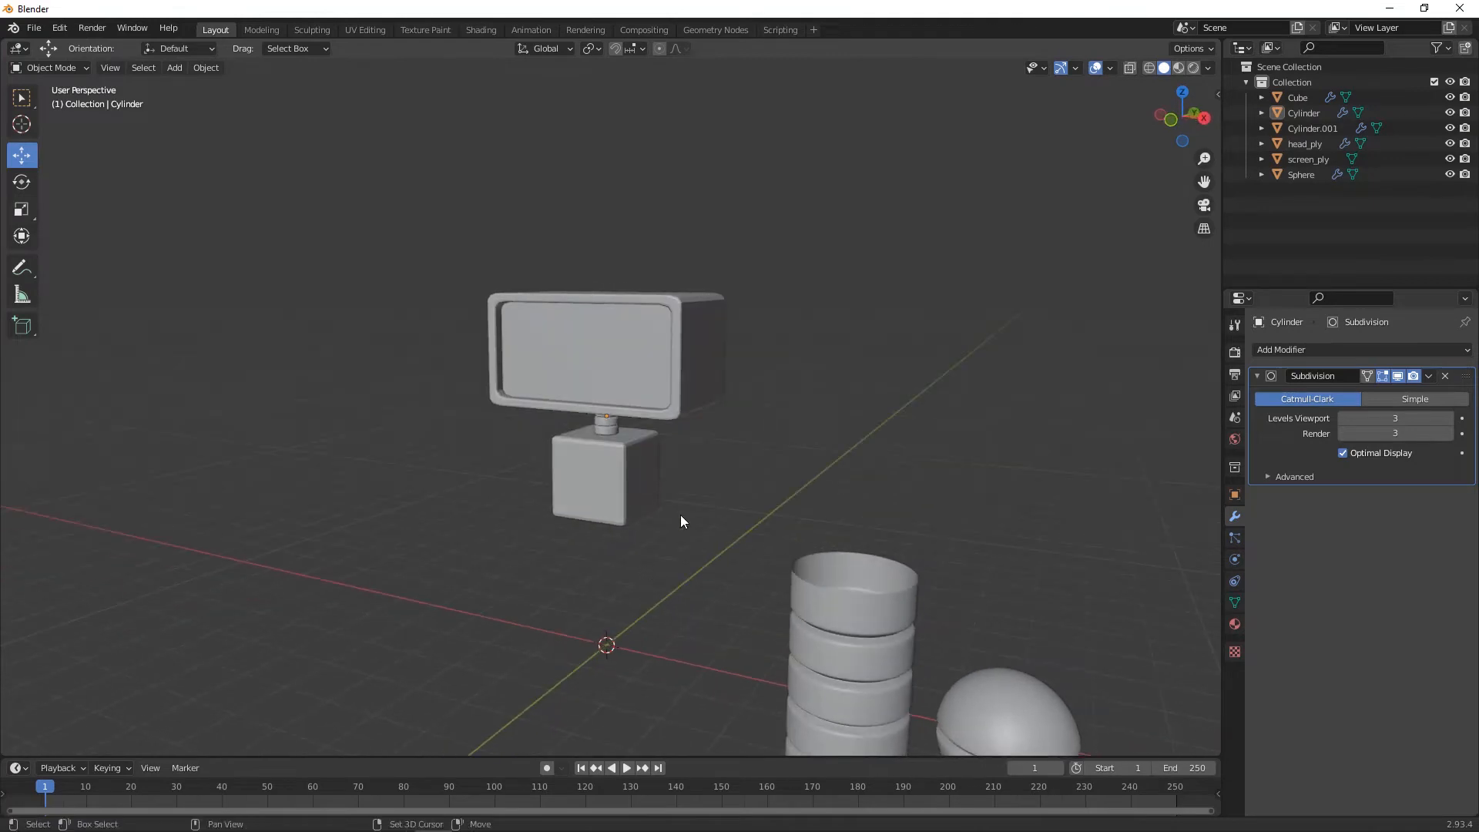
{"action": "scroll", "coordinate": [704, 552], "scroll_direction": "up", "scroll_amount": 2}
{"action": "left_click", "coordinate": [923, 616]}
{"action": "middle_click_drag", "start_coordinate": [922, 616], "coordinate": [976, 612]}
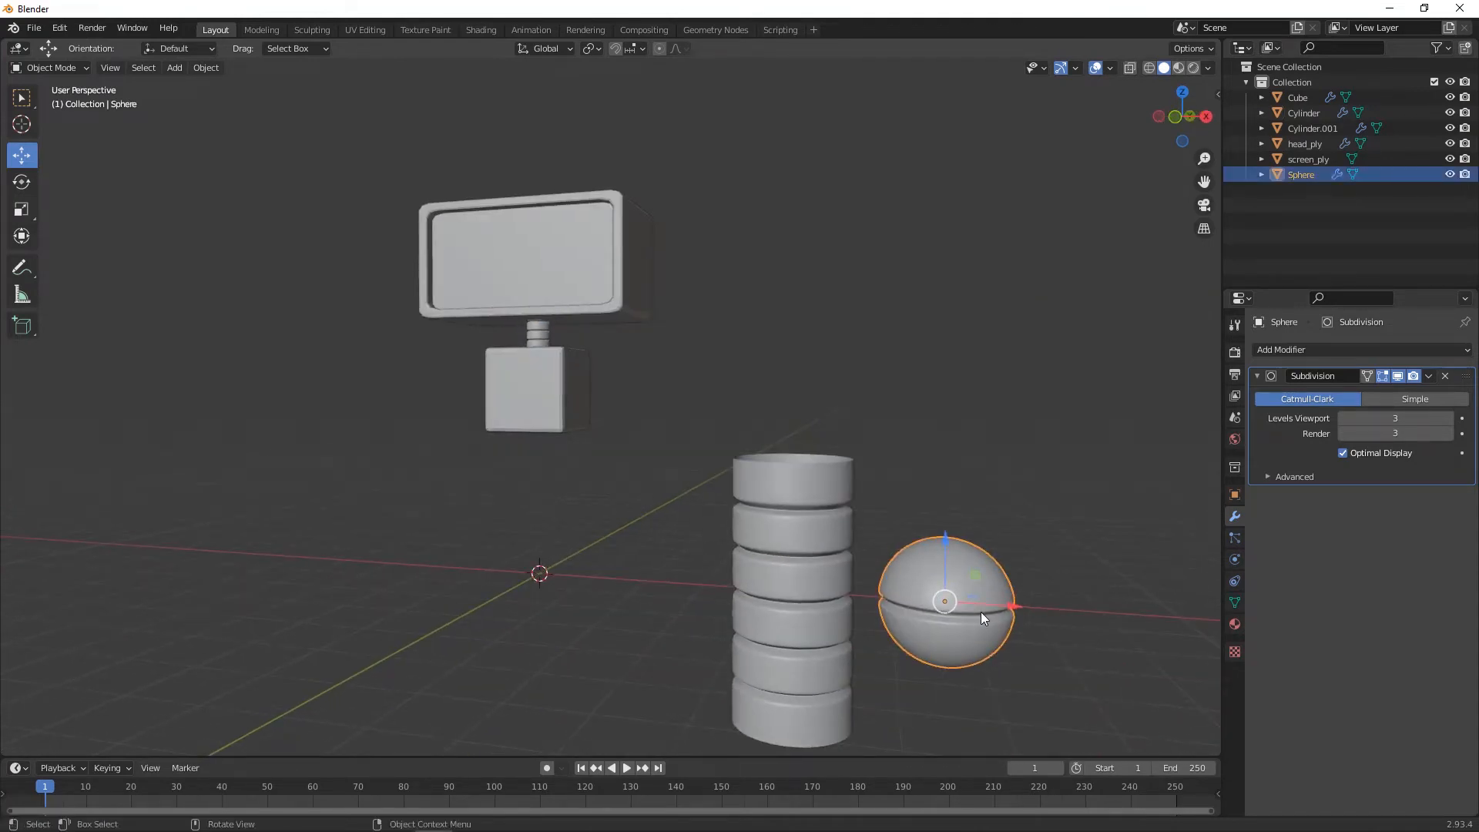
{"action": "key", "text": "shift+d"}
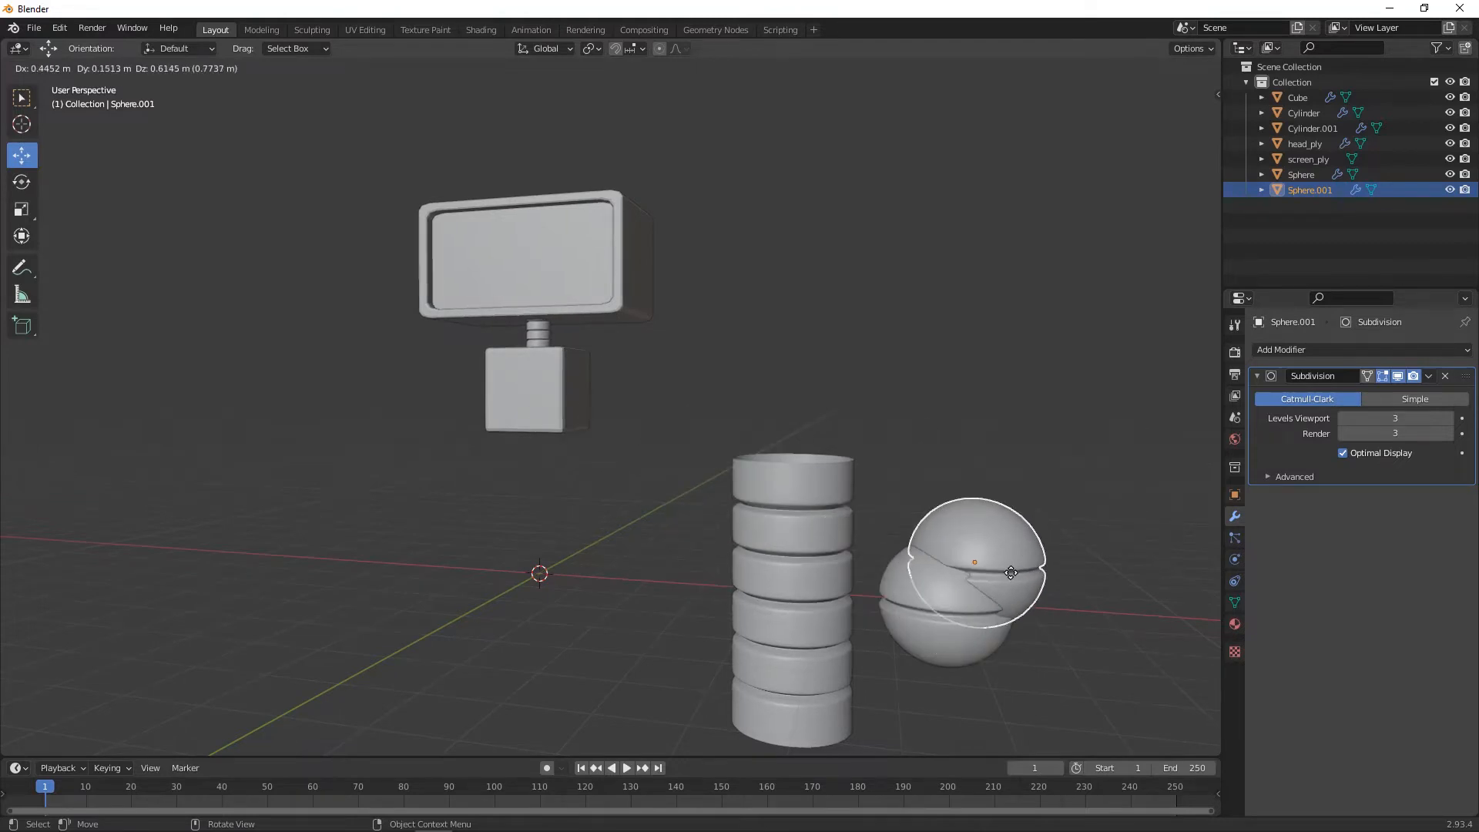
{"action": "right_click", "coordinate": [1016, 598]}
{"action": "left_click_drag", "start_coordinate": [1015, 603], "coordinate": [688, 591]}
{"action": "left_click_drag", "start_coordinate": [621, 532], "coordinate": [620, 304]}
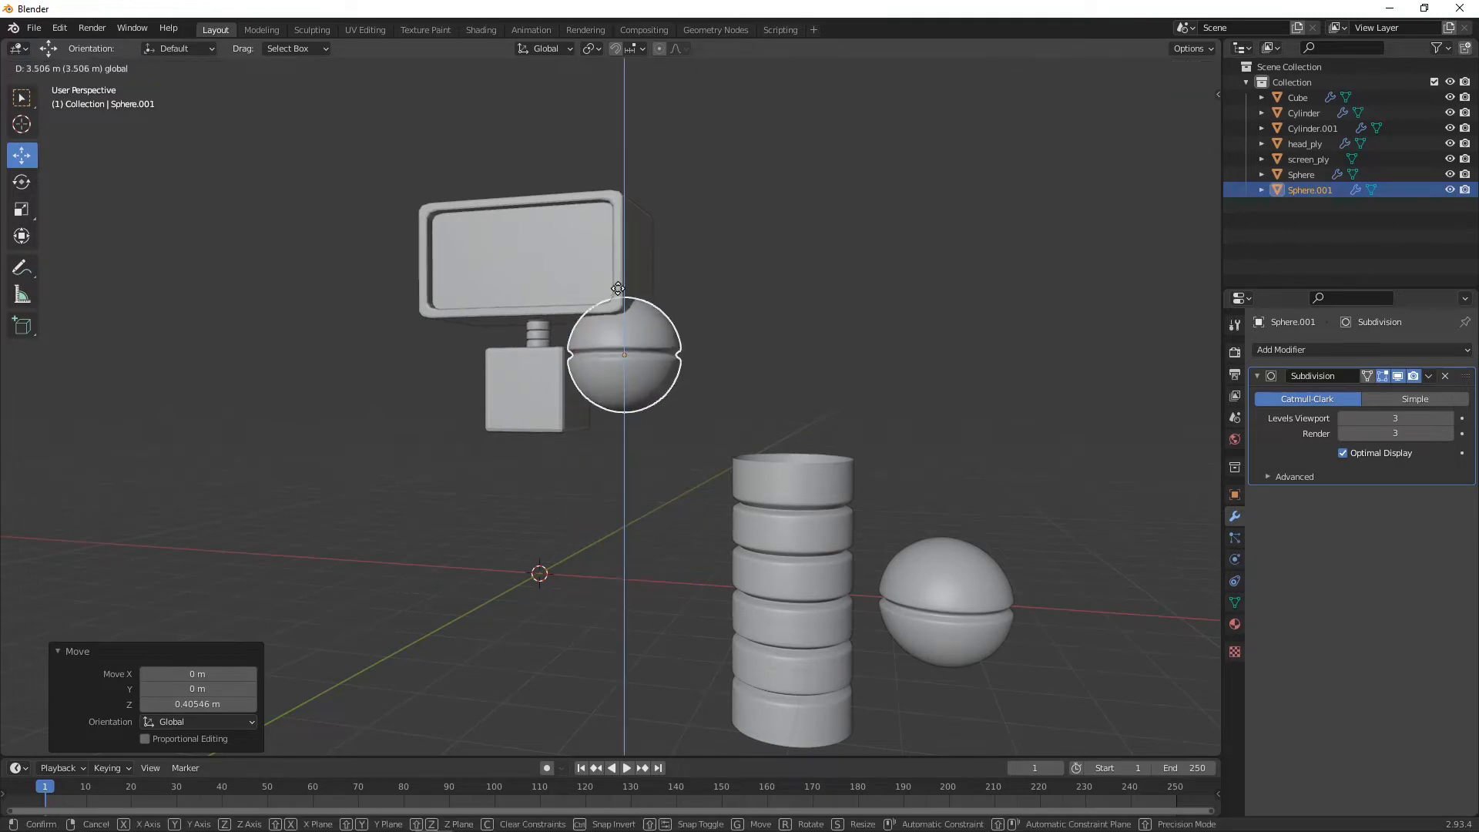
{"action": "left_click_drag", "start_coordinate": [687, 368], "coordinate": [624, 368]}
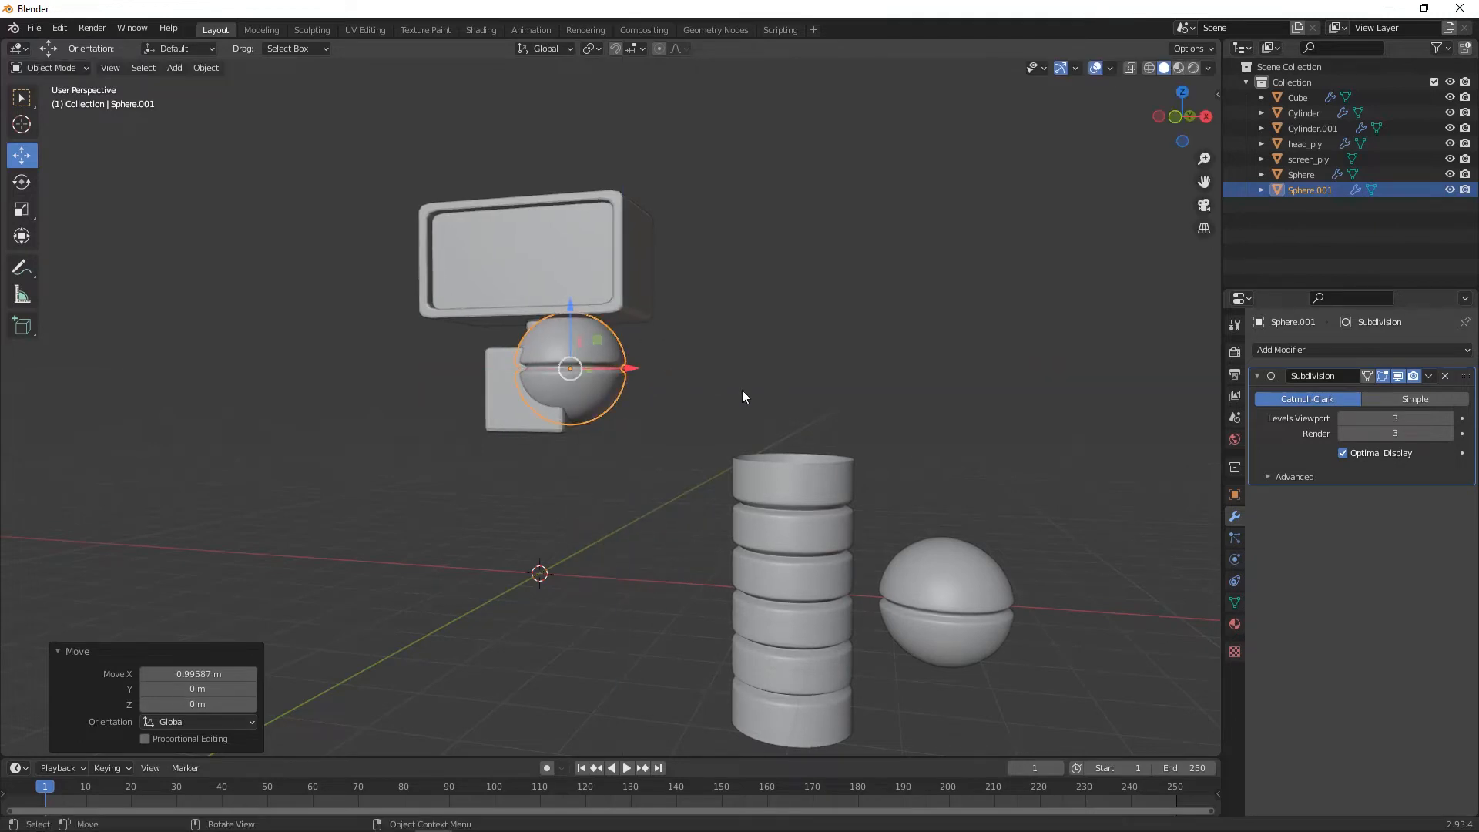
- Scale the sphere copy down uniformly to about 0.28 to form a small shoulder joint, working in the front view
{"action": "middle_click_drag", "start_coordinate": [768, 372], "coordinate": [722, 416]}
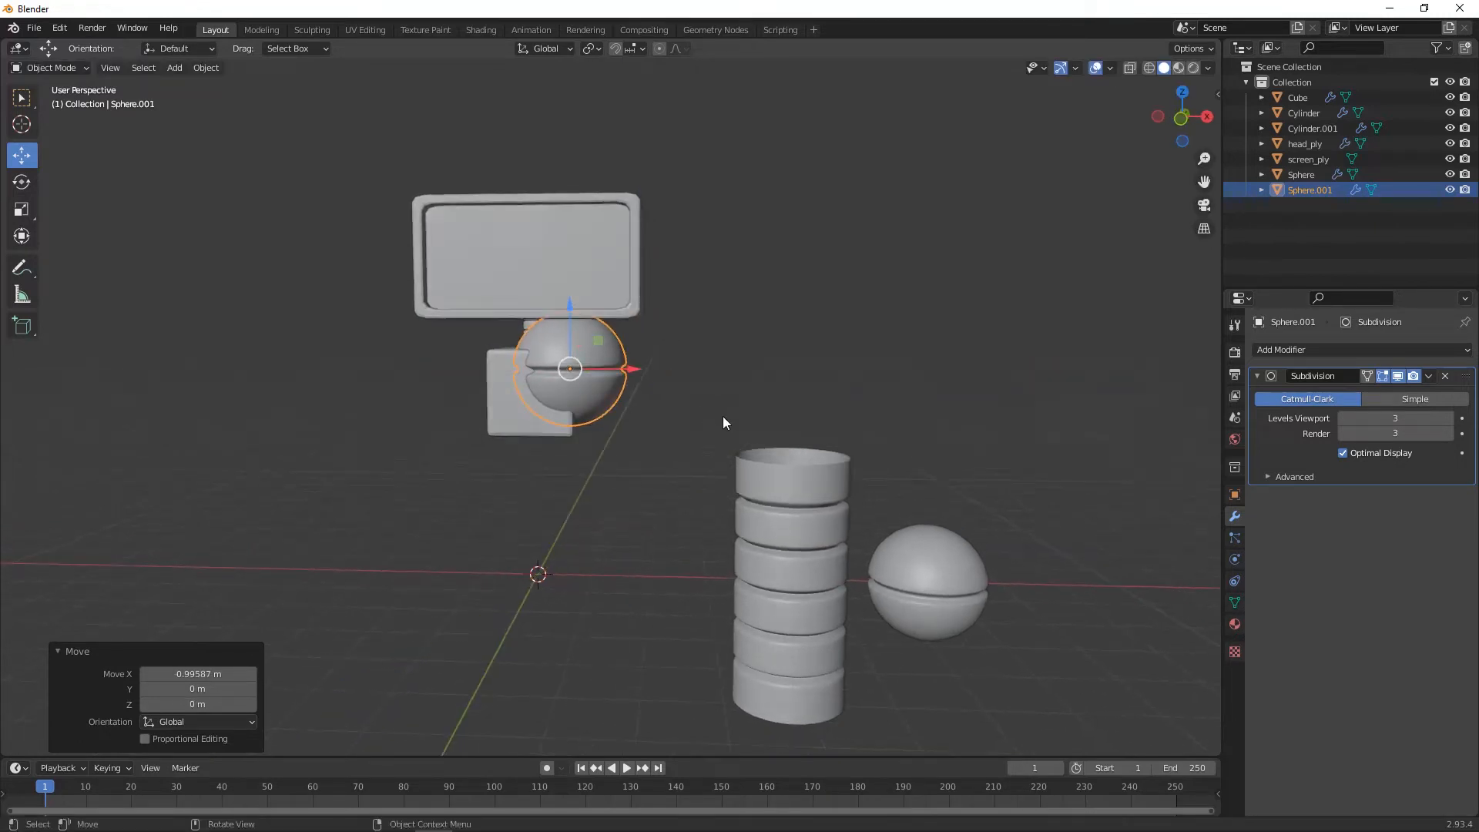
{"action": "left_click", "coordinate": [1181, 118]}
{"action": "scroll", "coordinate": [615, 409], "scroll_direction": "up", "scroll_amount": 2}
{"action": "middle_click_drag", "start_coordinate": [681, 480], "coordinate": [769, 488], "text": "shift"}
{"action": "scroll", "coordinate": [723, 545], "scroll_direction": "up", "scroll_amount": 3}
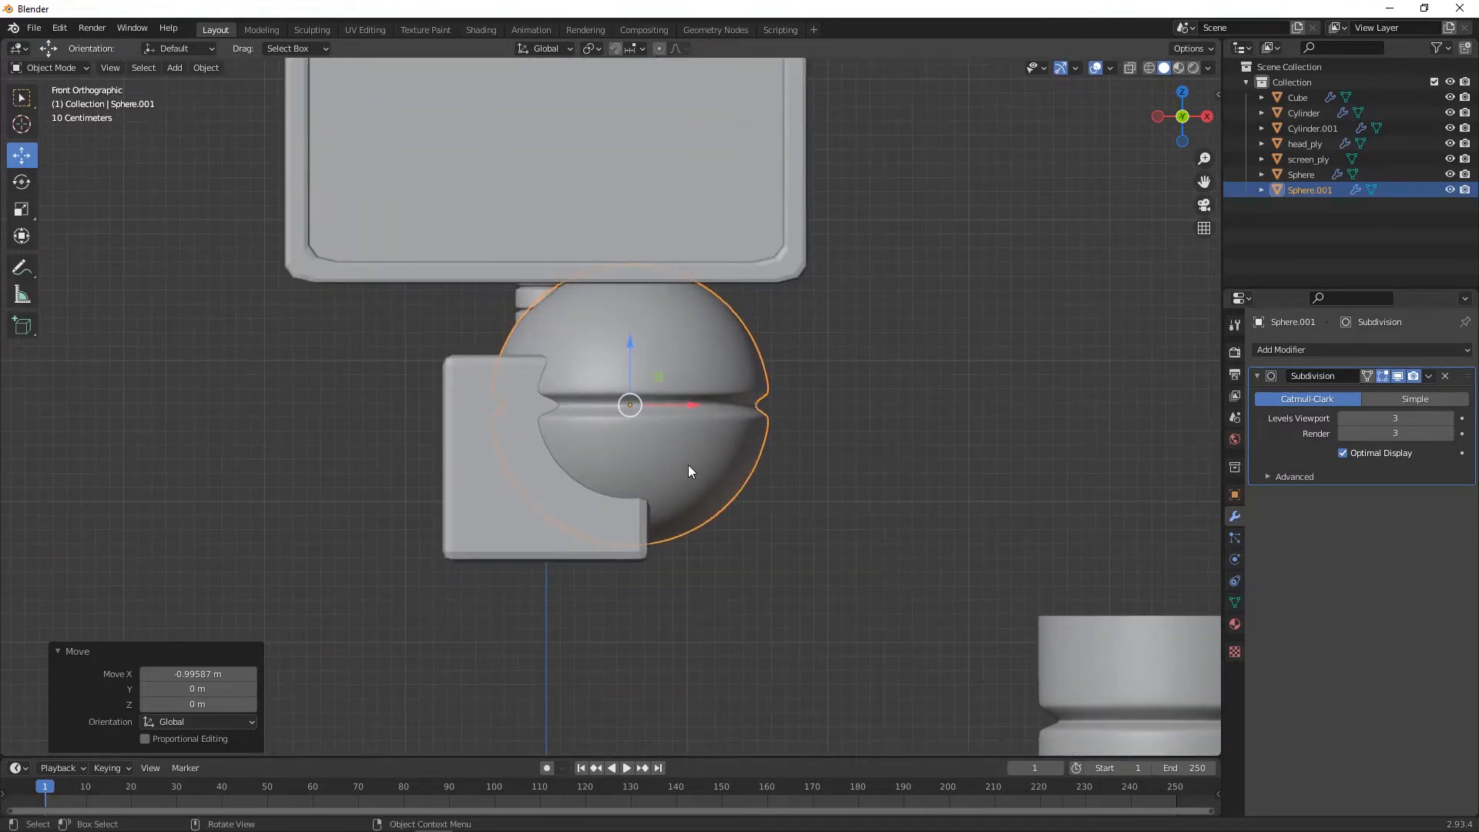
{"action": "key", "text": "s"}
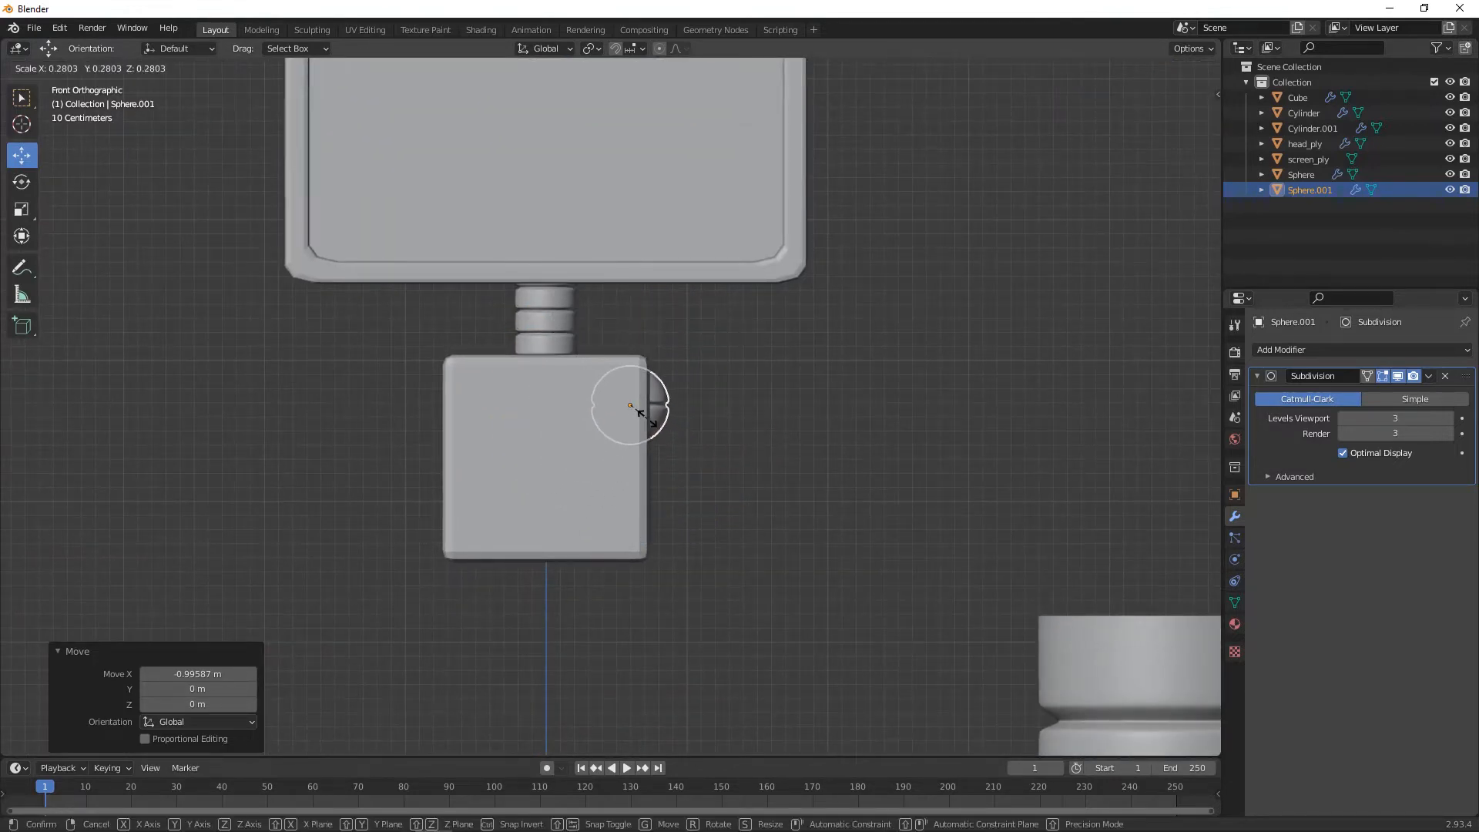
{"action": "left_click", "coordinate": [647, 424]}
- Move the shoulder sphere about 0.14 m along X to the cube's side face and lower it about 0.037 m
{"action": "key", "text": "g"}
{"action": "key", "text": "x"}
{"action": "left_click", "coordinate": [660, 413]}
{"action": "middle_click_drag", "start_coordinate": [756, 423], "coordinate": [687, 439]}
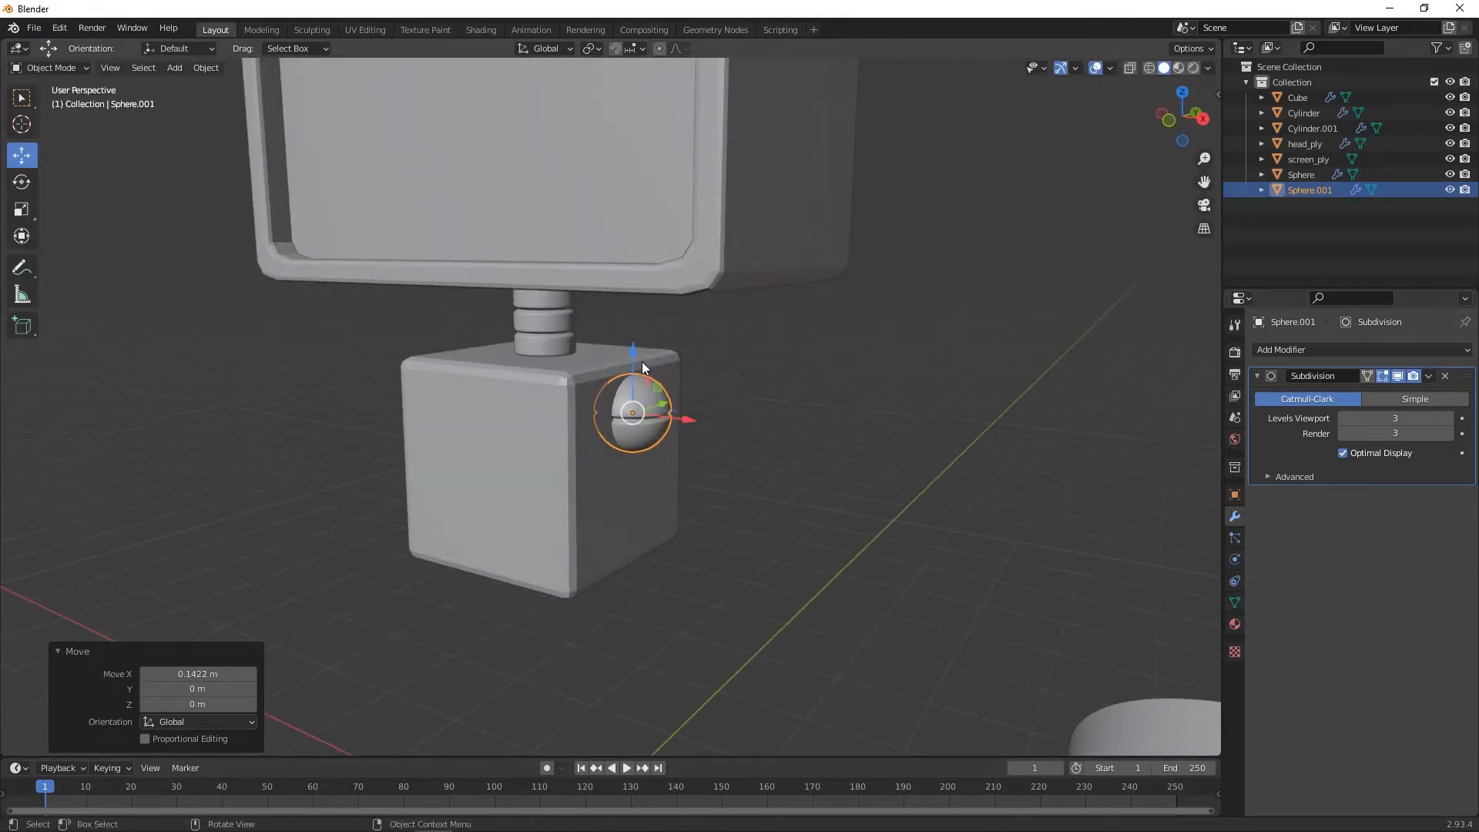
{"action": "left_click_drag", "start_coordinate": [635, 353], "coordinate": [636, 361]}
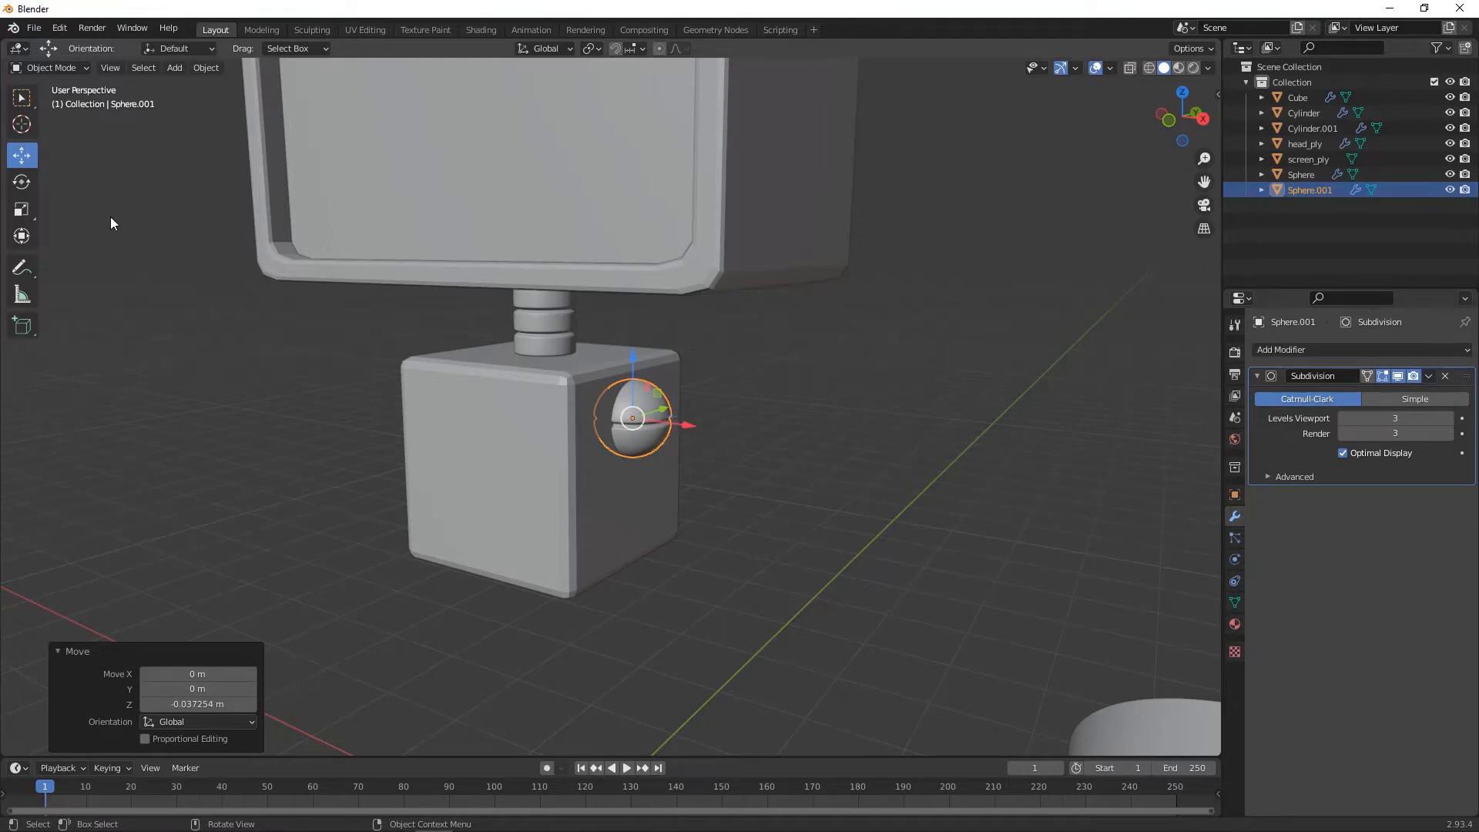
- Rotate the shoulder sphere about -42.7° around the Y axis so its groove runs diagonally
{"action": "left_click", "coordinate": [21, 182]}
{"action": "mouse_move", "coordinate": [682, 428]}
{"action": "left_mouse_down"}
{"action": "mouse_move", "coordinate": [676, 389]}
{"action": "mouse_move", "coordinate": [687, 419]}
{"action": "left_mouse_up"}
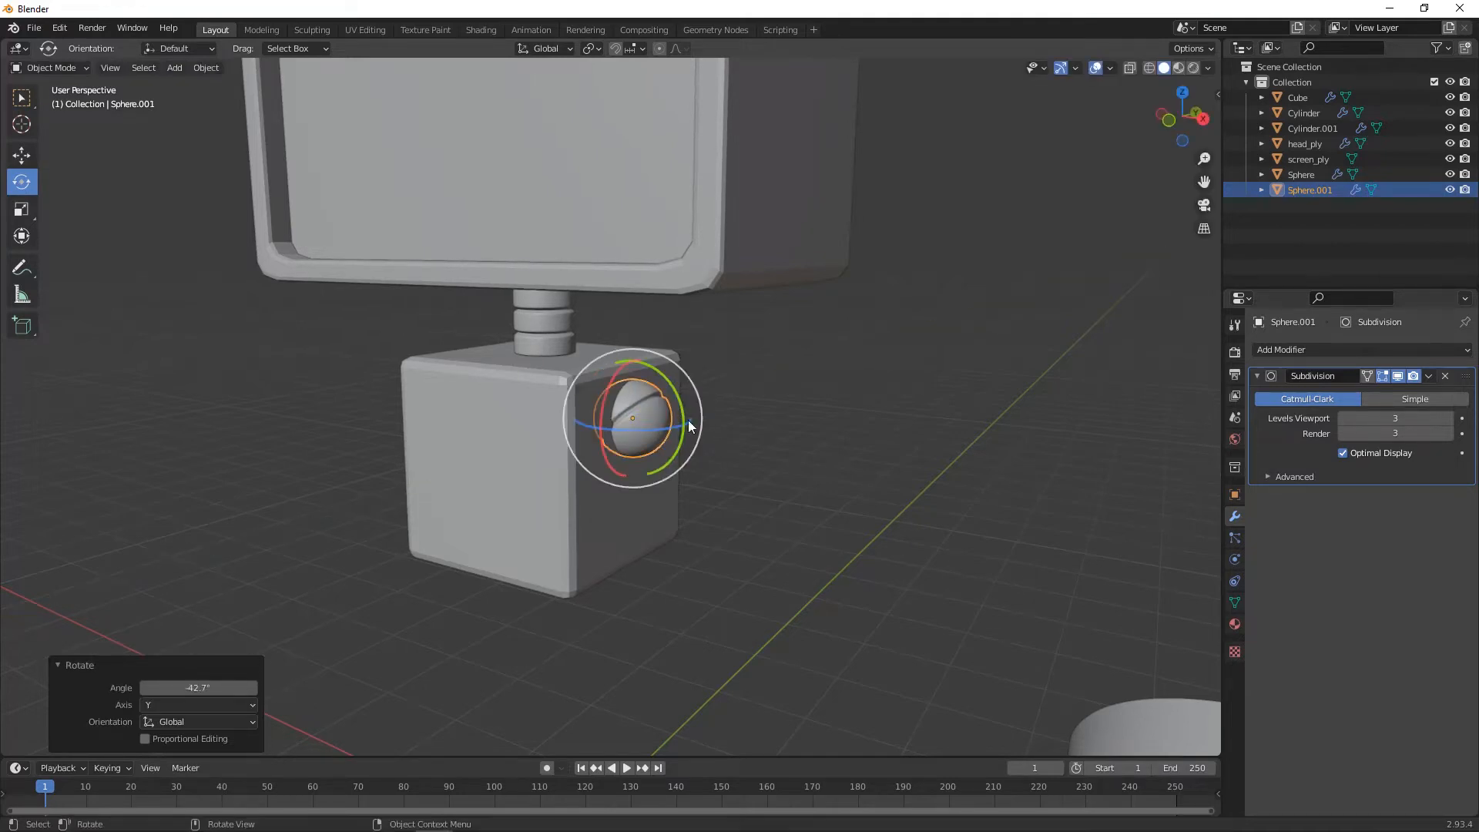
{"action": "left_click", "coordinate": [738, 496]}
- Duplicate the tall grooved cylinder in place, then move the copy along X toward the cube and up about 2.66 m
{"action": "middle_click_drag", "start_coordinate": [738, 496], "coordinate": [773, 523]}
{"action": "scroll", "coordinate": [774, 524], "scroll_direction": "down", "scroll_amount": 3}
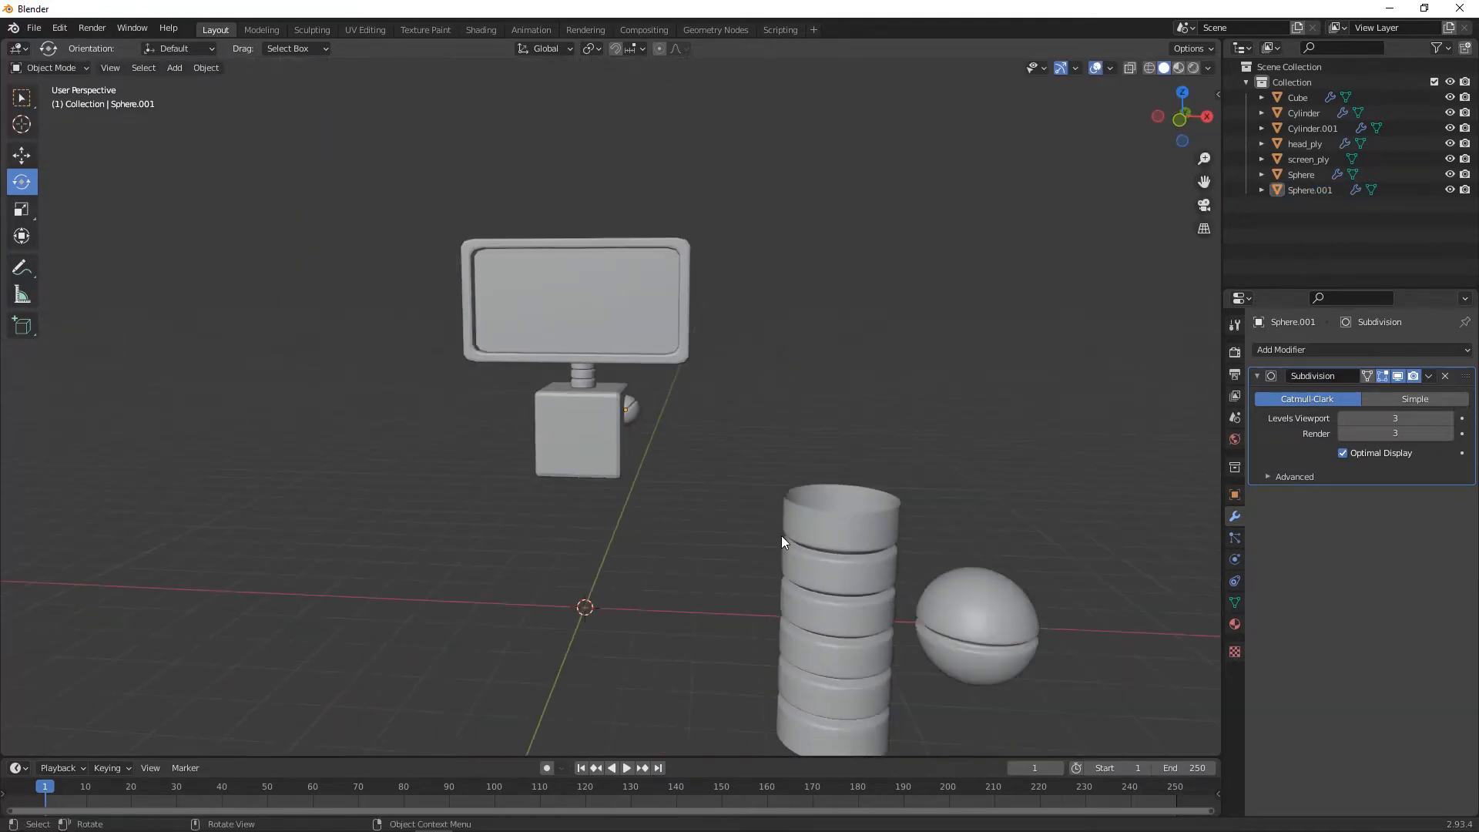
{"action": "left_click", "coordinate": [817, 556]}
{"action": "middle_click_drag", "start_coordinate": [697, 584], "coordinate": [840, 576]}
{"action": "left_click", "coordinate": [700, 598]}
{"action": "left_click", "coordinate": [839, 576]}
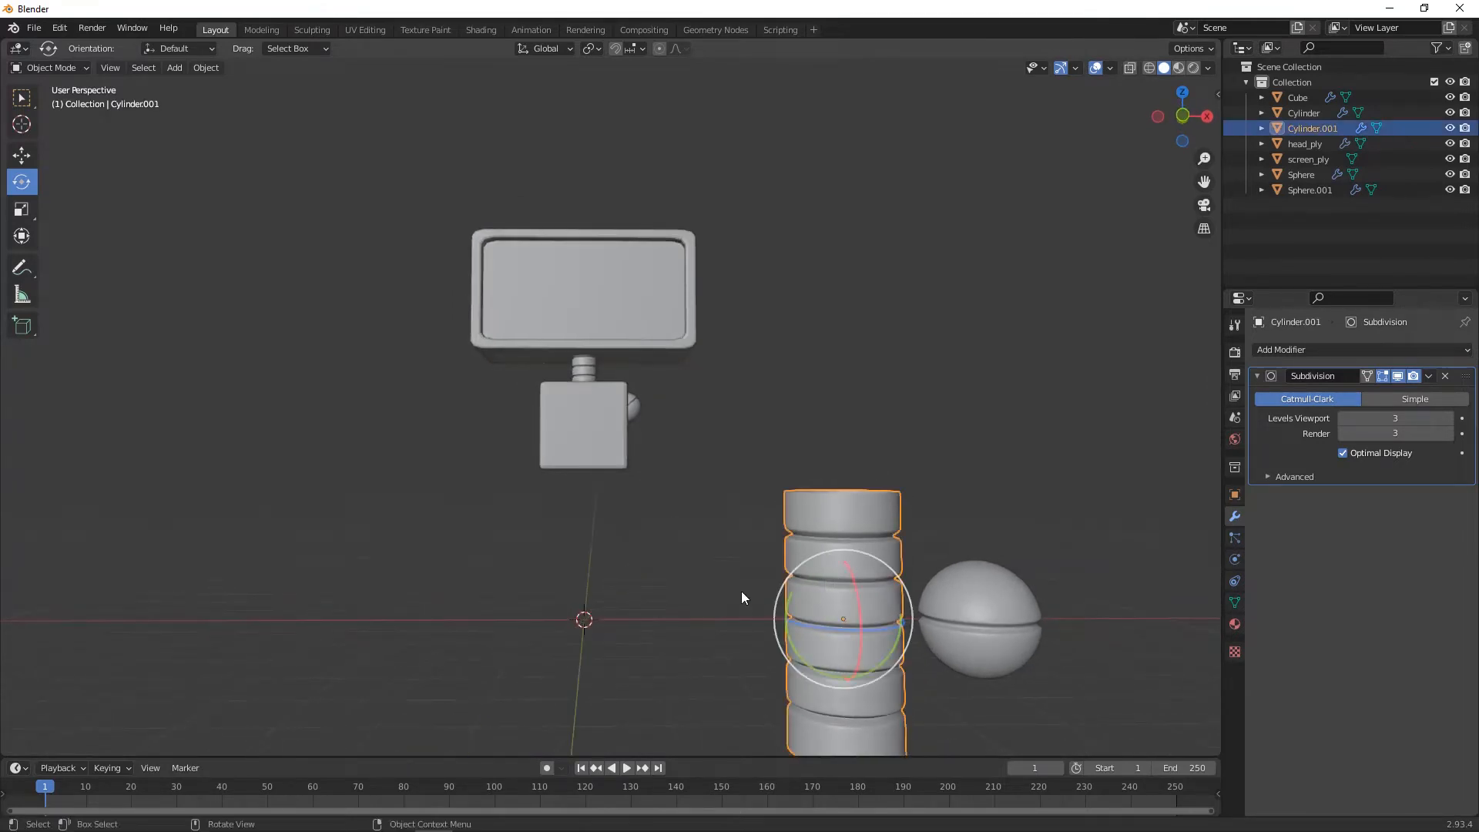
{"action": "key", "text": "shift+d"}
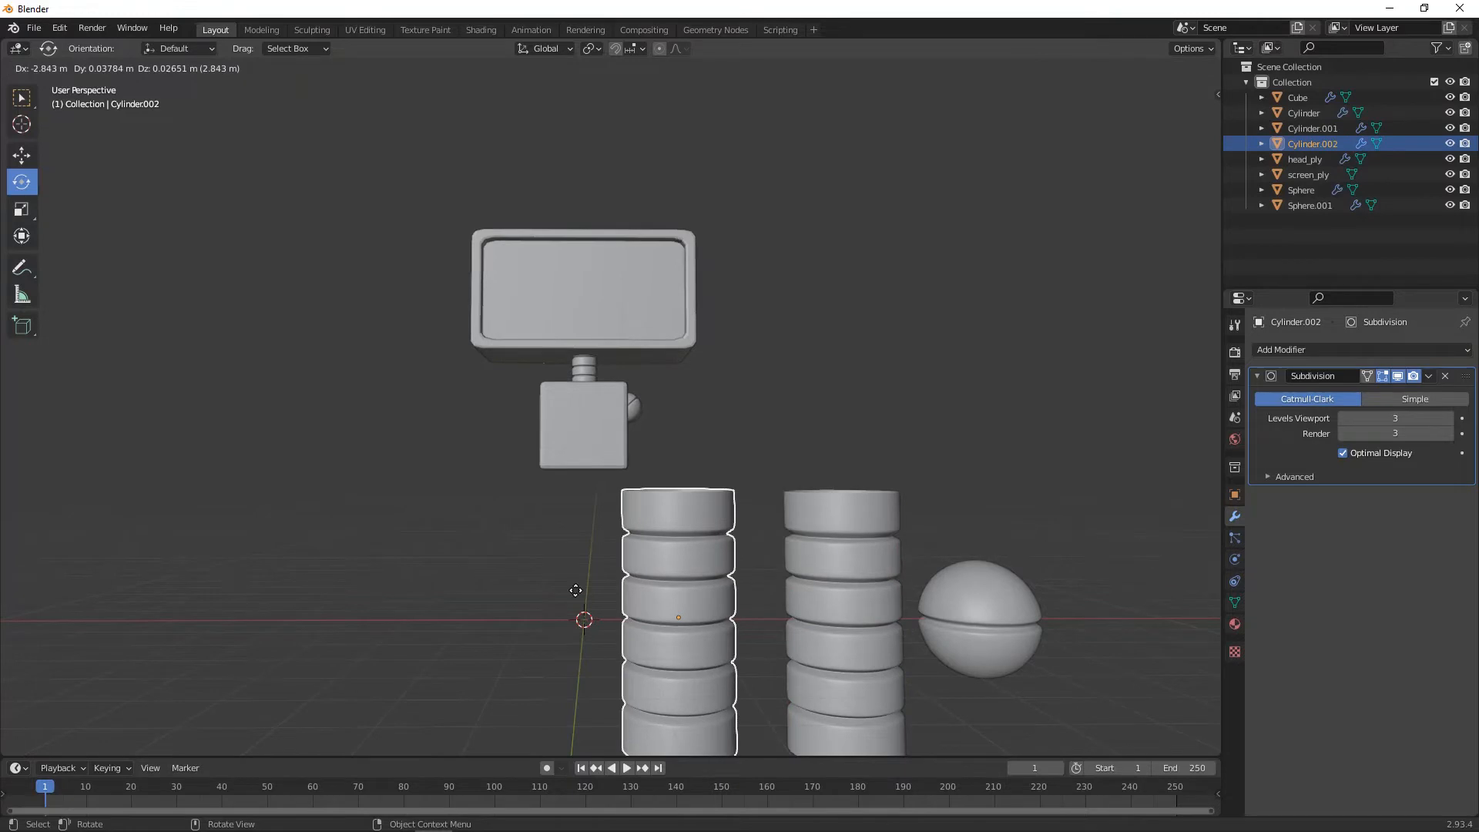
{"action": "key", "text": "Escape"}
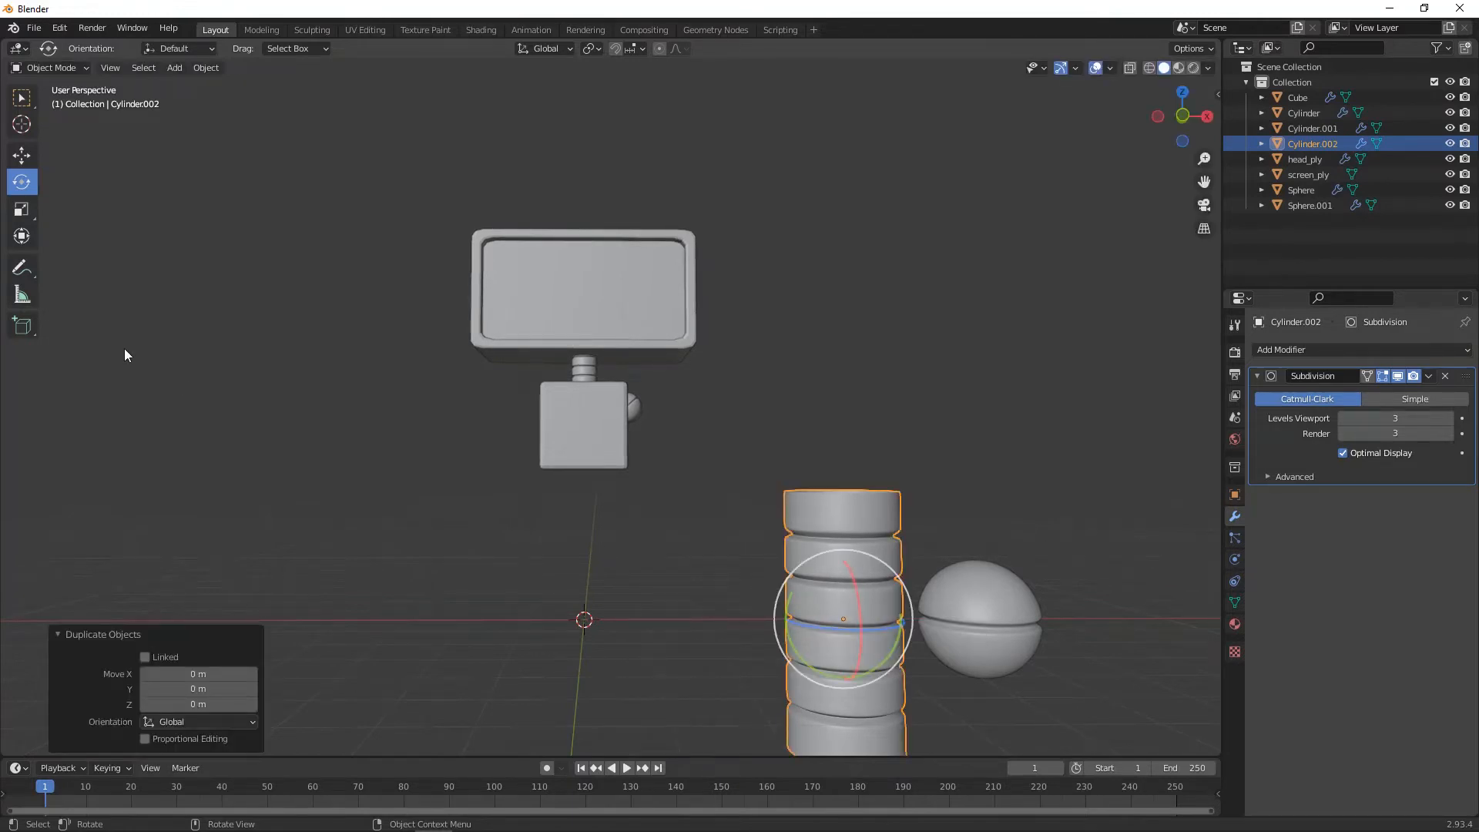
{"action": "key", "text": "shift+space"}
{"action": "key", "text": "g"}
{"action": "left_click_drag", "start_coordinate": [899, 615], "coordinate": [713, 615]}
{"action": "left_click_drag", "start_coordinate": [664, 553], "coordinate": [667, 398]}
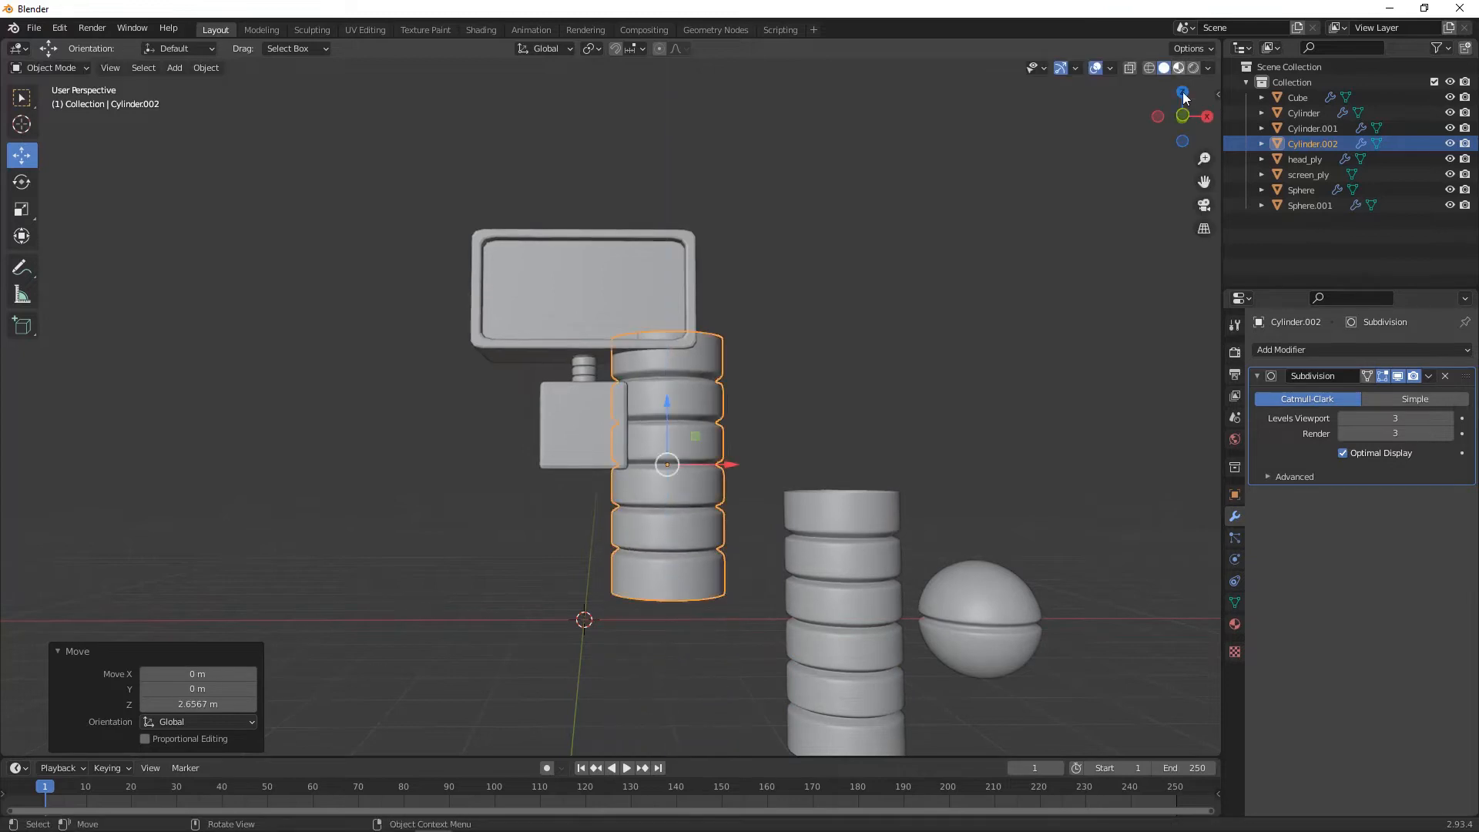
- Scale the cylinder copy uniformly to -0.281 and move it about -0.37 m along X and 0.35 m up, below the shoulder sphere
{"action": "key", "text": "KP_1"}
{"action": "scroll", "coordinate": [761, 454], "scroll_direction": "up", "scroll_amount": 2}
{"action": "key", "text": "s"}
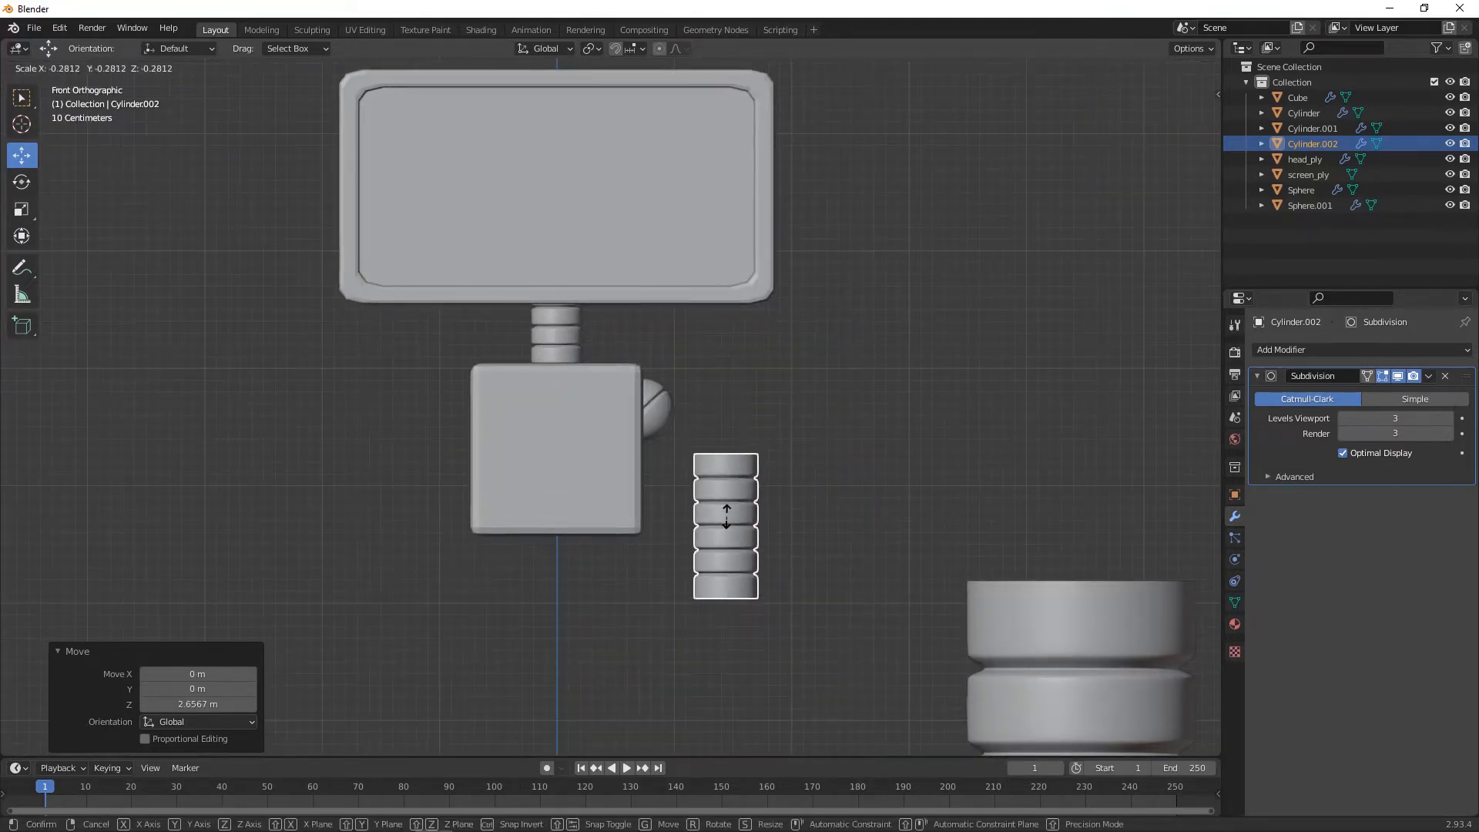
{"action": "left_click", "coordinate": [728, 522]}
{"action": "left_click_drag", "start_coordinate": [731, 528], "coordinate": [688, 485]}
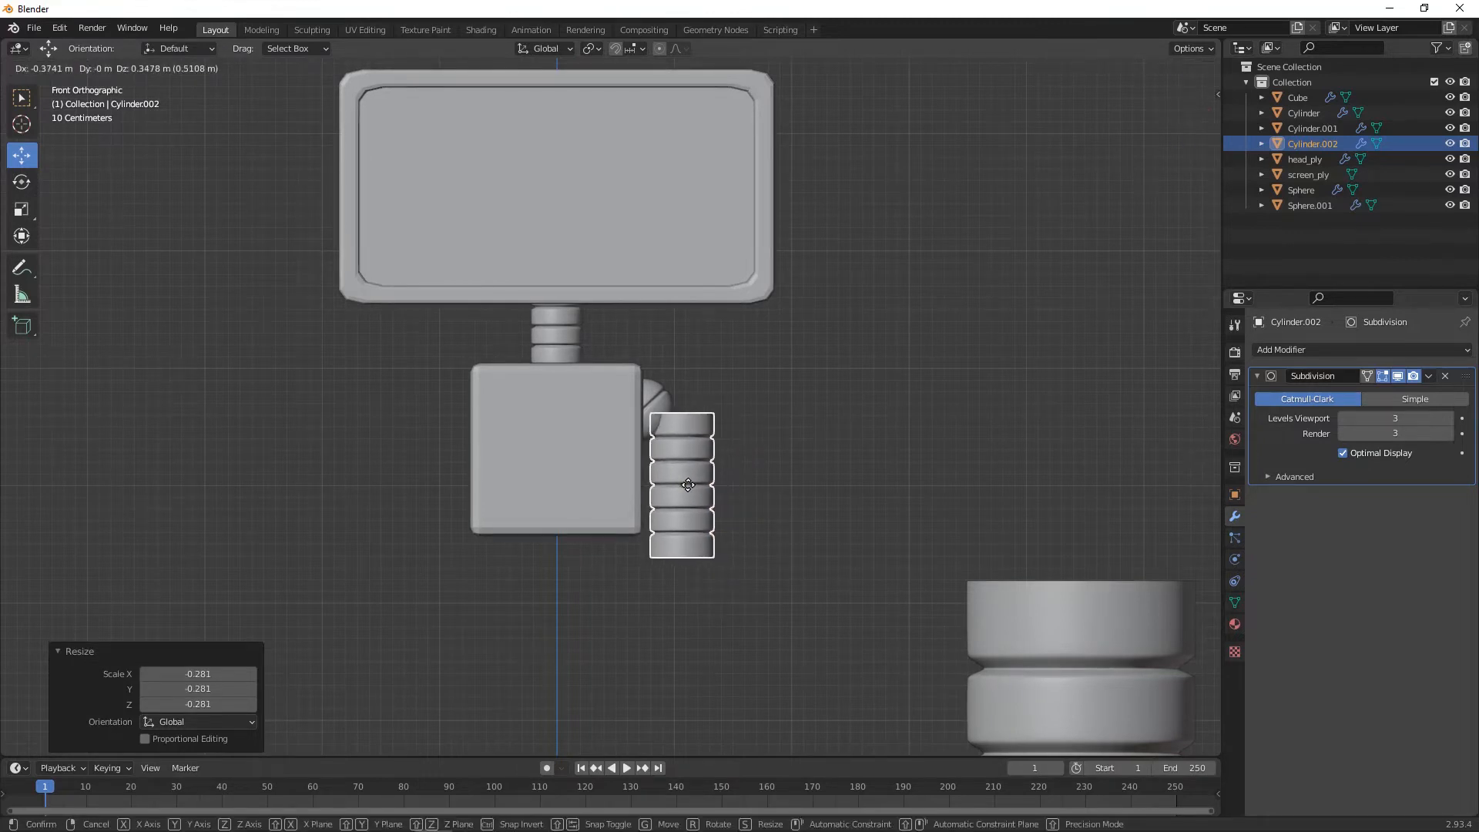
- Rotate the arm cylinder in the front view so it slants down and away from the cube, and scale it to 0.743
{"action": "left_click", "coordinate": [22, 183]}
{"action": "mouse_move", "coordinate": [732, 436]}
{"action": "left_mouse_down"}
{"action": "mouse_move", "coordinate": [693, 403]}
{"action": "mouse_move", "coordinate": [723, 429]}
{"action": "mouse_move", "coordinate": [721, 457]}
{"action": "left_mouse_up"}
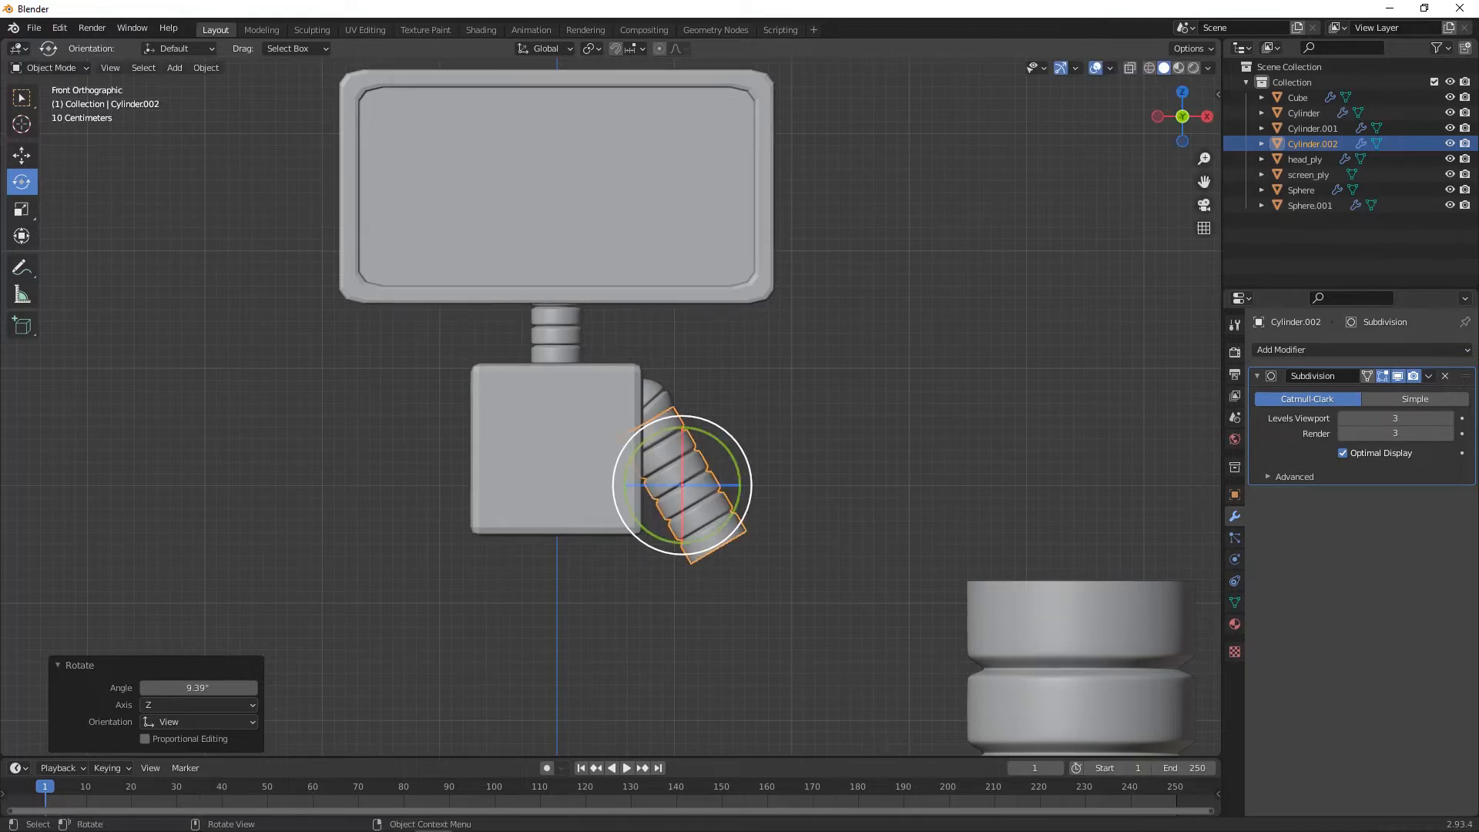
{"action": "key", "text": "s"}
{"action": "left_click", "coordinate": [704, 461]}
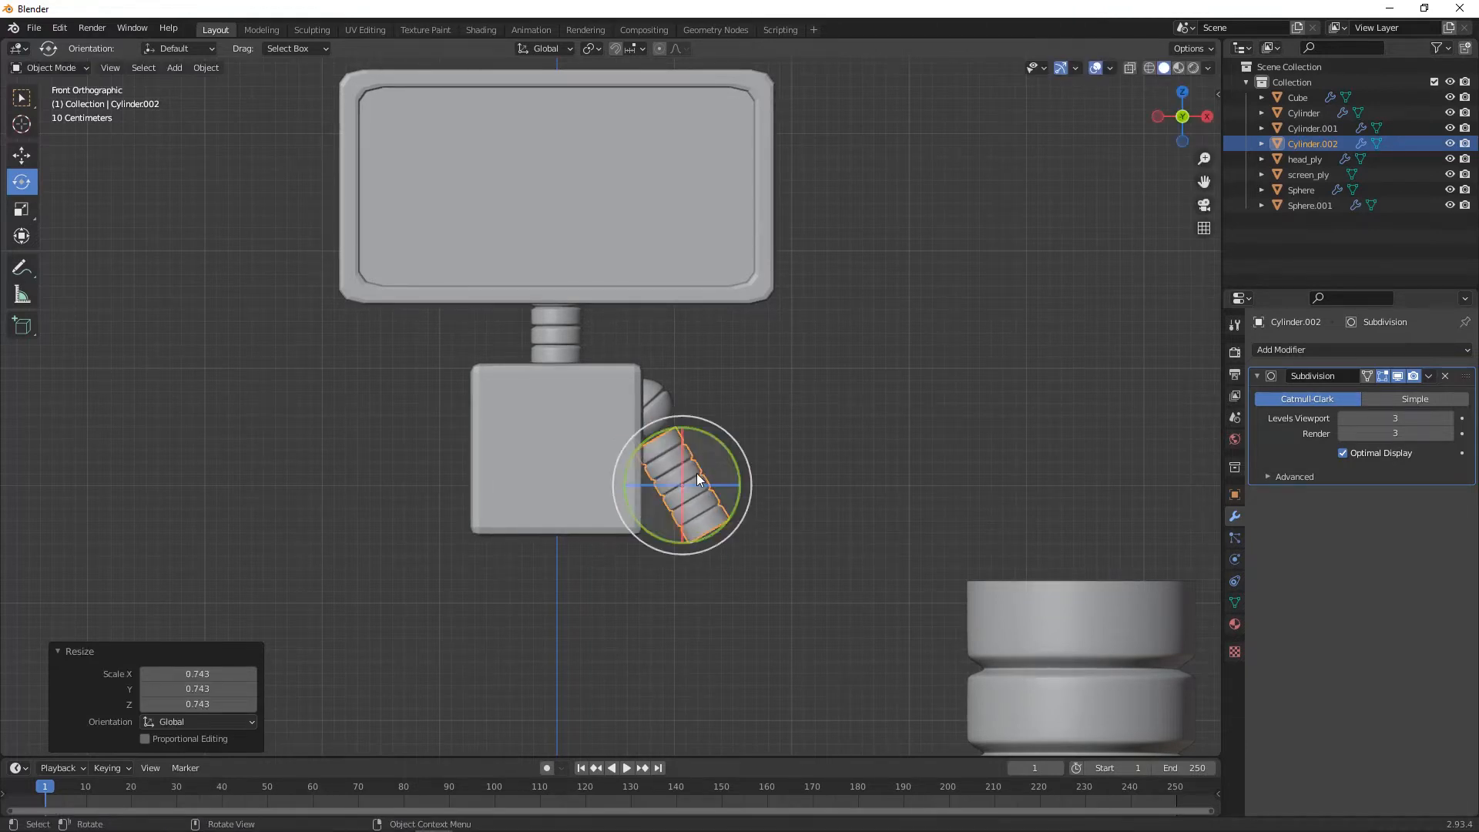
- Raise the arm cylinder about 0.18 m, scale it to 0.807, and shift it about 0.066 m toward the cube and 0.053 m up
{"action": "left_click", "coordinate": [21, 158]}
{"action": "left_click_drag", "start_coordinate": [682, 487], "coordinate": [691, 461]}
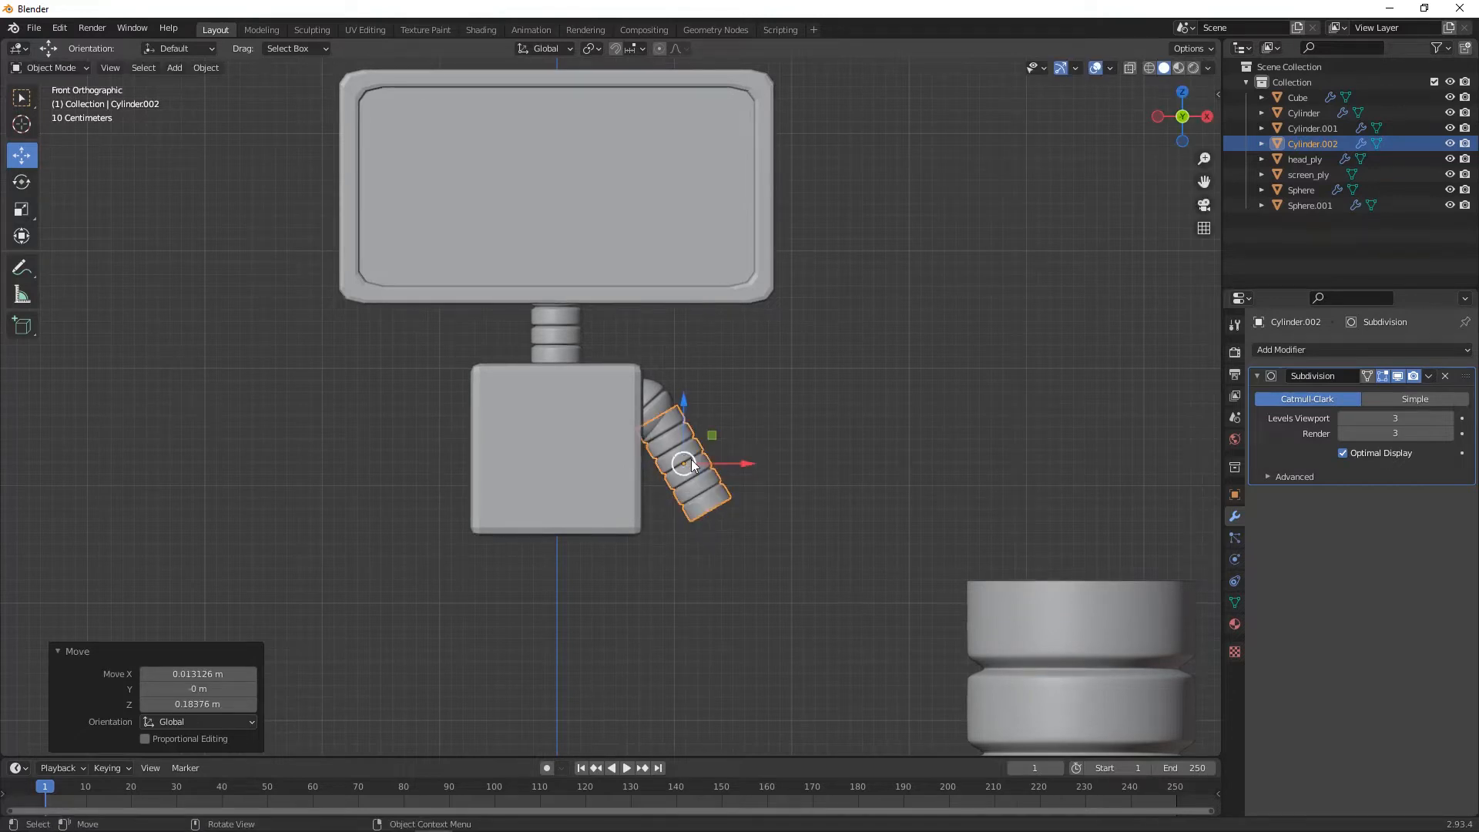
{"action": "key", "text": "s"}
{"action": "left_click", "coordinate": [687, 456]}
{"action": "key", "text": "g"}
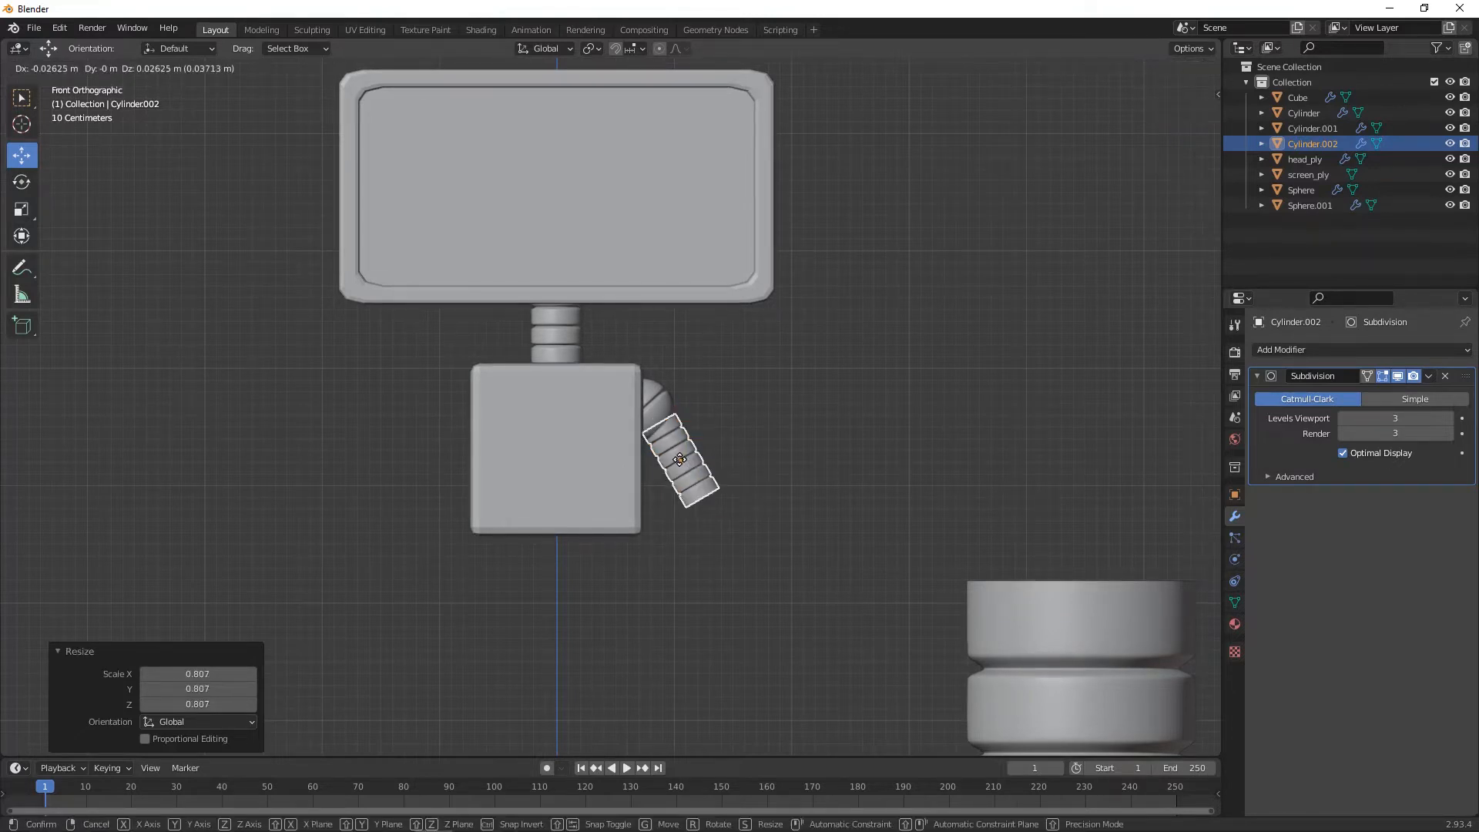
{"action": "left_click", "coordinate": [676, 456]}
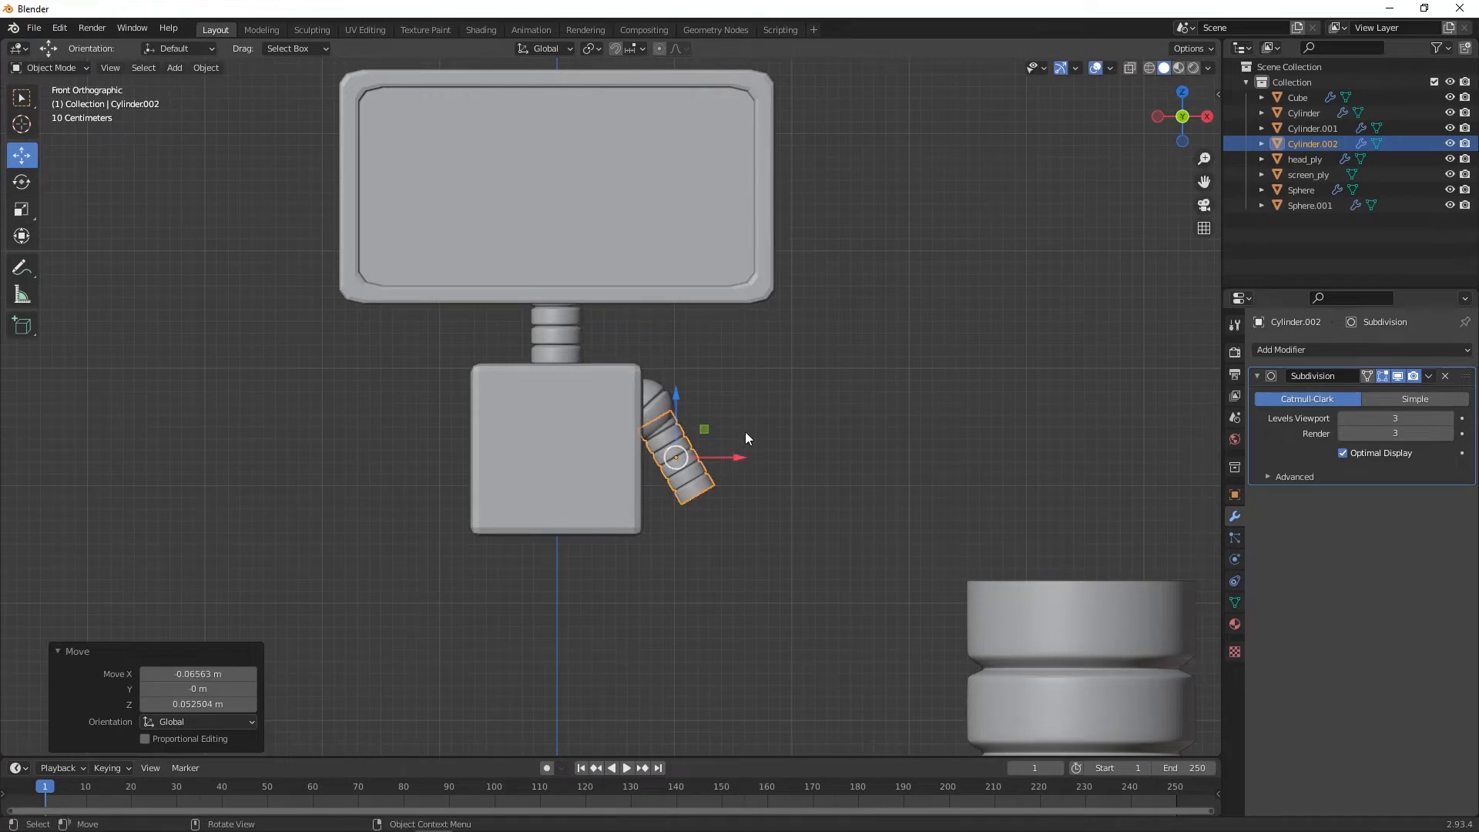
- Duplicate the shoulder sphere and place the copy about 0.55 m along X and 0.82 m lower, at the arm's lower end
{"action": "left_click", "coordinate": [782, 455]}
{"action": "scroll", "coordinate": [784, 470], "scroll_direction": "down", "scroll_amount": 3}
{"action": "mouse_move", "coordinate": [784, 486]}
{"action": "middle_mouse_down"}
{"action": "mouse_move", "coordinate": [580, 543]}
{"action": "mouse_move", "coordinate": [469, 447]}
{"action": "mouse_move", "coordinate": [733, 498]}
{"action": "mouse_move", "coordinate": [716, 483]}
{"action": "mouse_move", "coordinate": [770, 462]}
{"action": "middle_mouse_up"}
{"action": "left_click", "coordinate": [639, 396]}
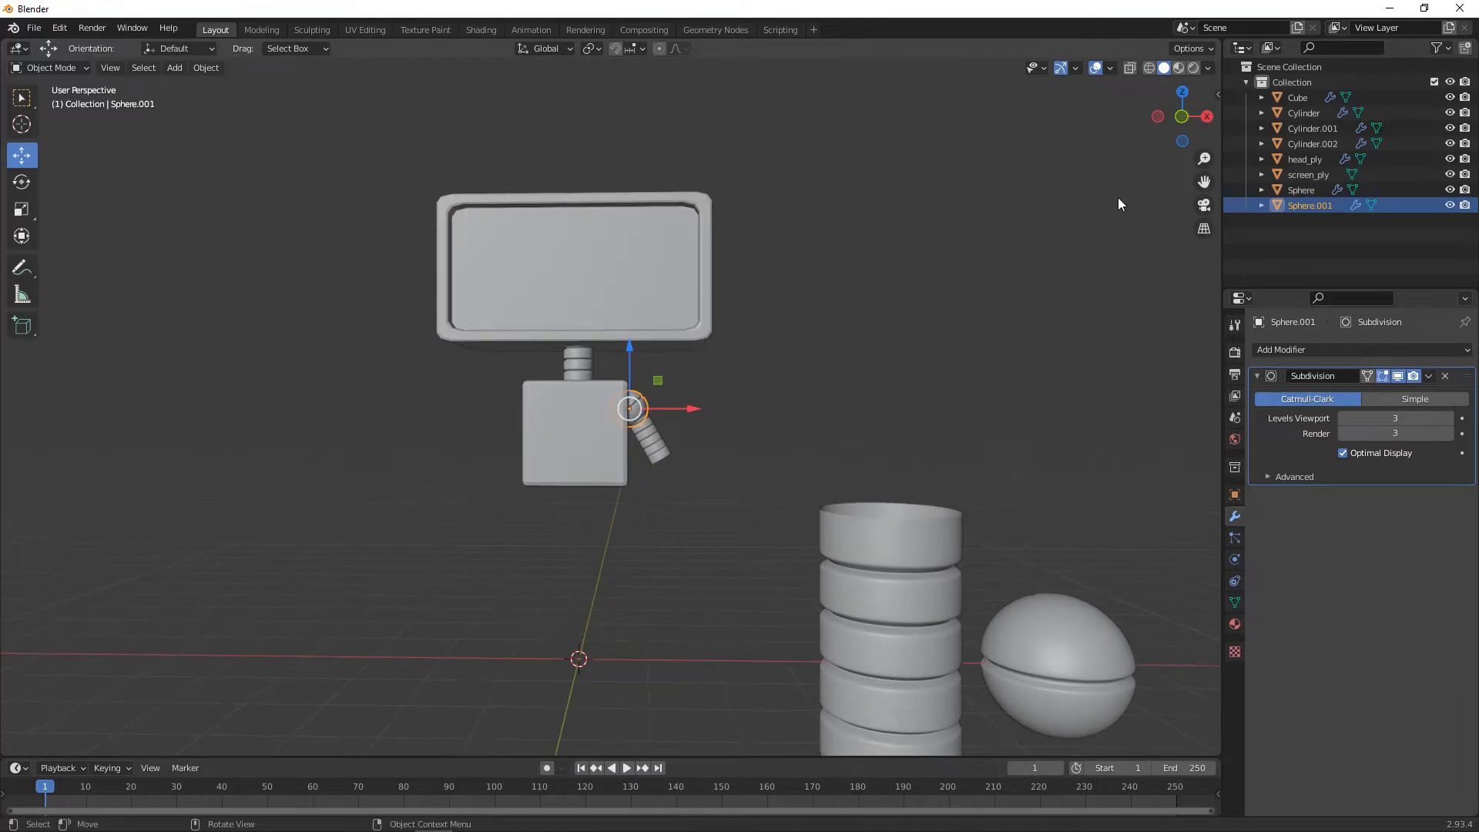
{"action": "left_click", "coordinate": [1179, 119]}
{"action": "scroll", "coordinate": [713, 436], "scroll_direction": "up", "scroll_amount": 3}
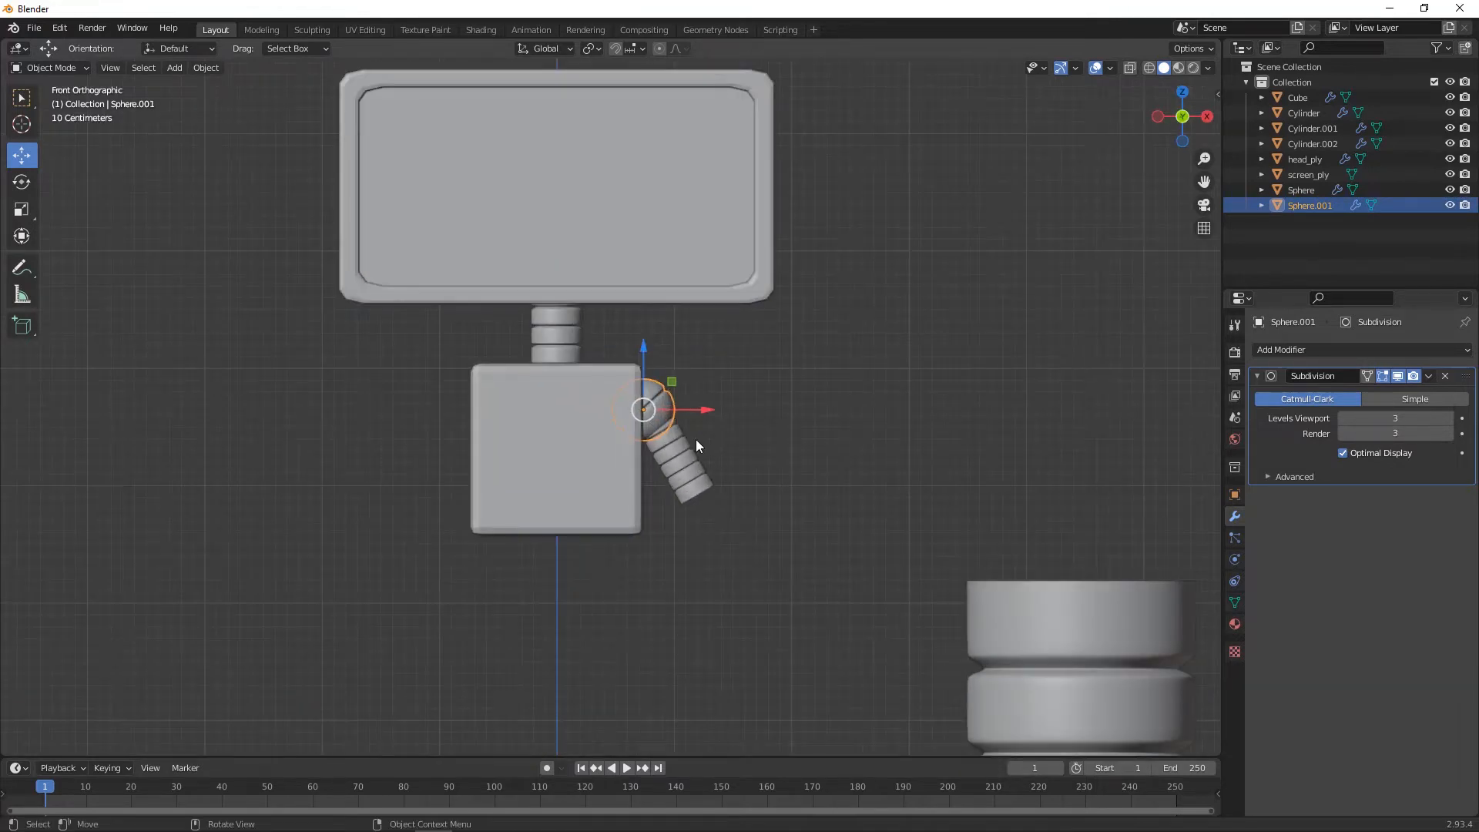
{"action": "key", "text": "shift+d"}
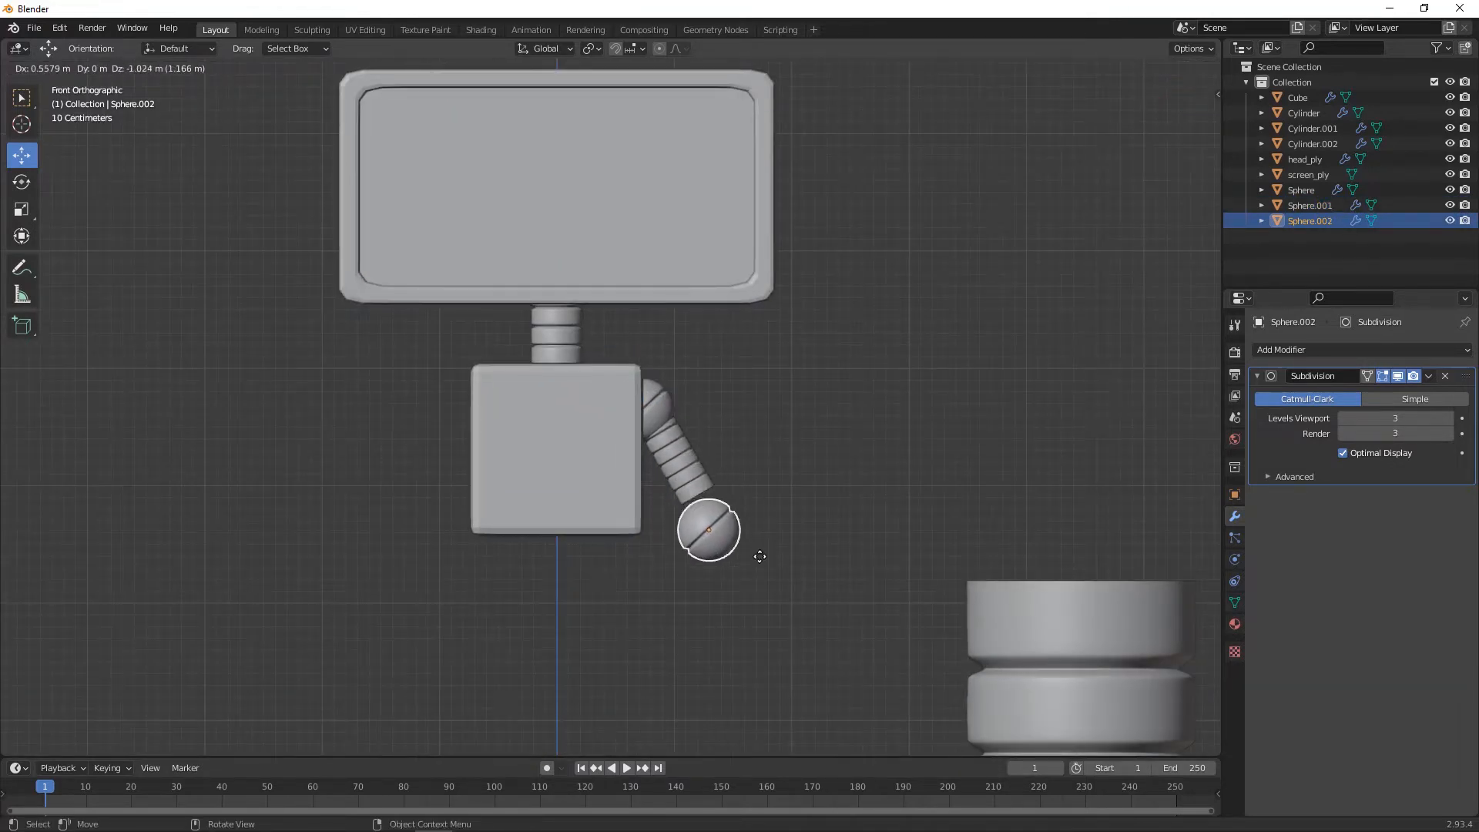
{"action": "left_click", "coordinate": [760, 535]}
- Rotate the lower arm sphere about 17.9° in the front view to align its groove with the arm's ribs
{"action": "scroll", "coordinate": [827, 516], "scroll_direction": "up", "scroll_amount": 3}
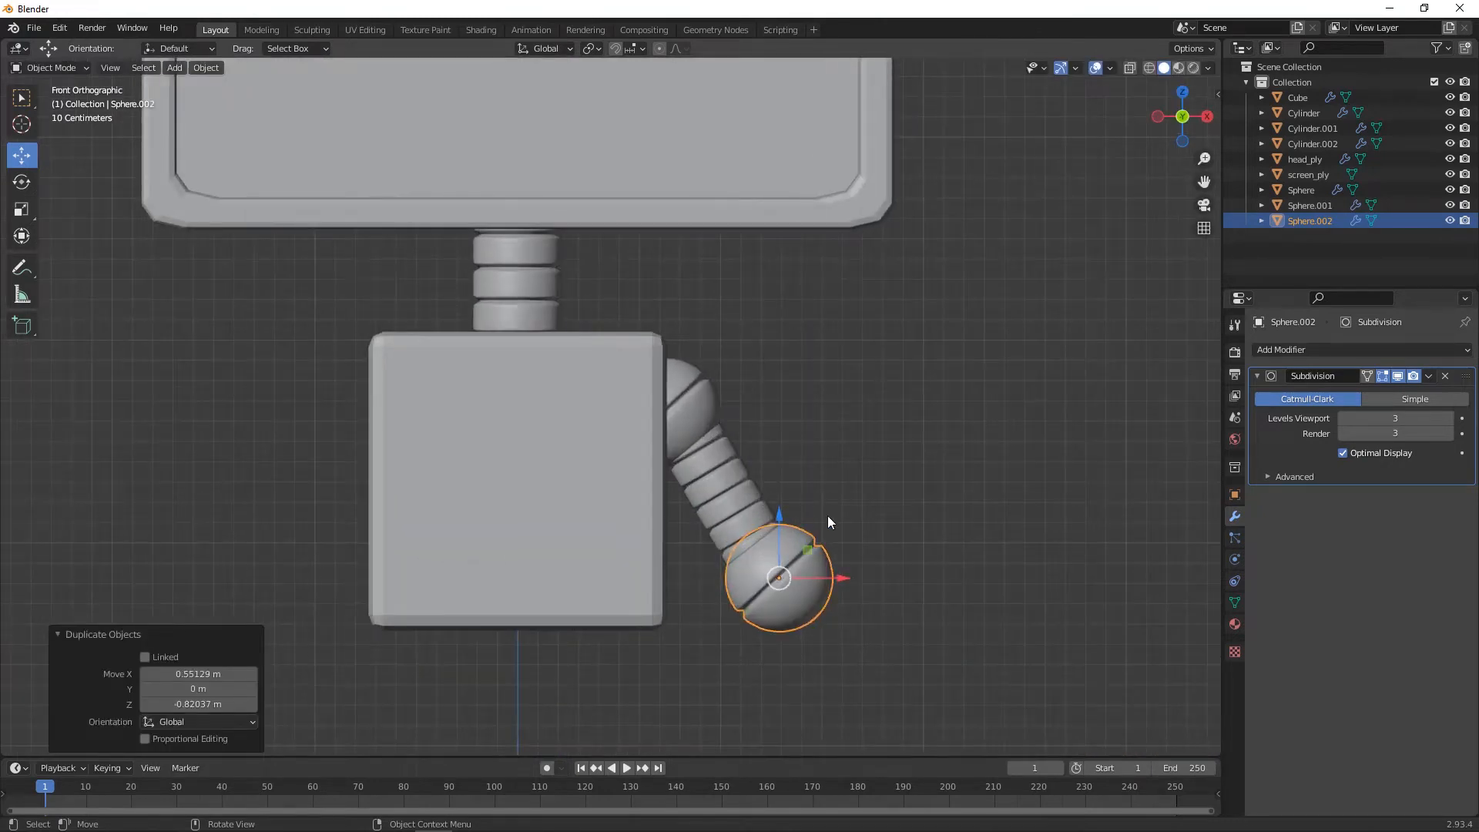
{"action": "scroll", "coordinate": [841, 523], "scroll_direction": "up", "scroll_amount": 3}
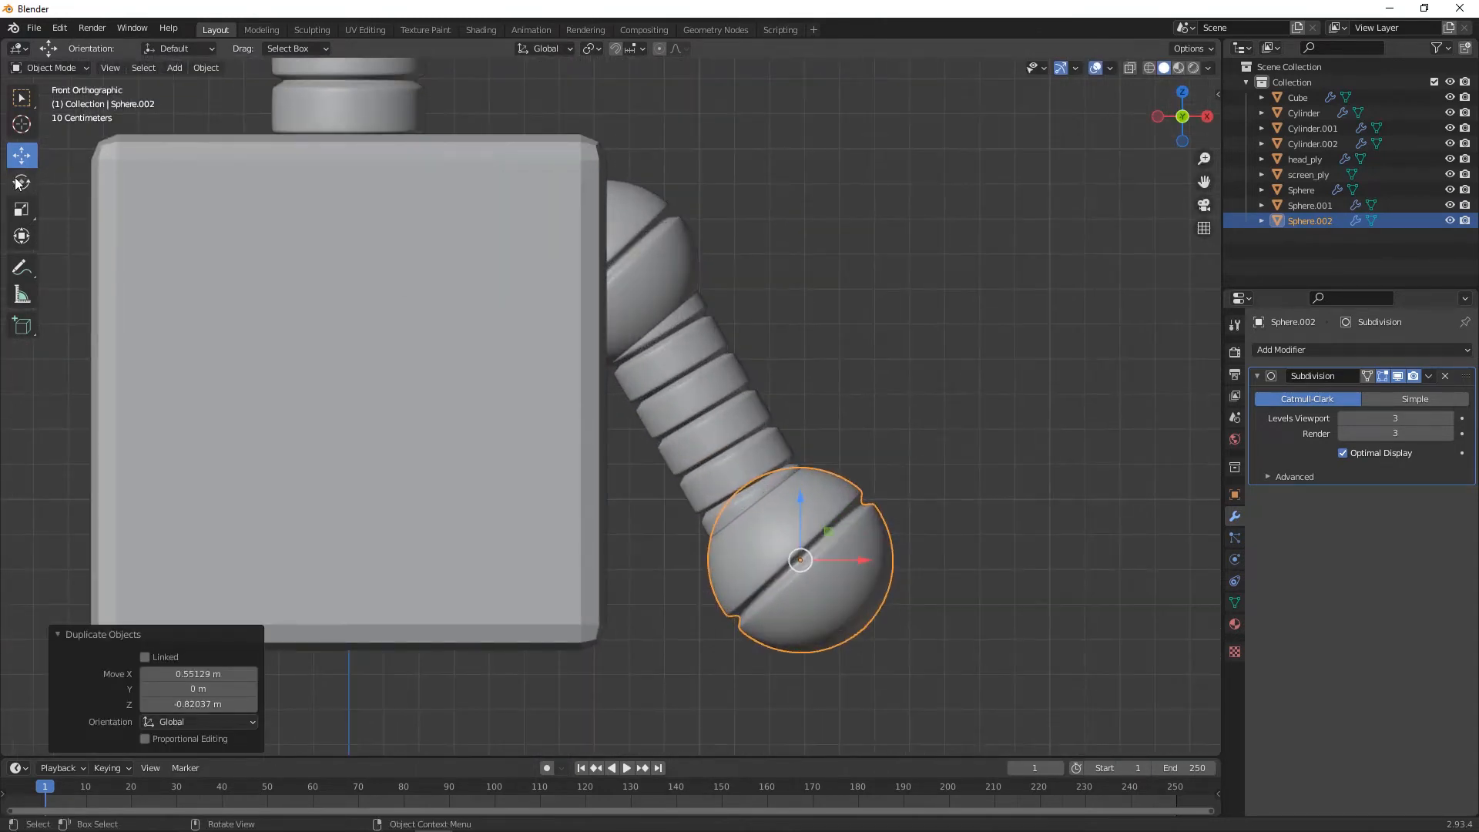
{"action": "left_click", "coordinate": [21, 182]}
{"action": "left_click_drag", "start_coordinate": [858, 521], "coordinate": [844, 550]}
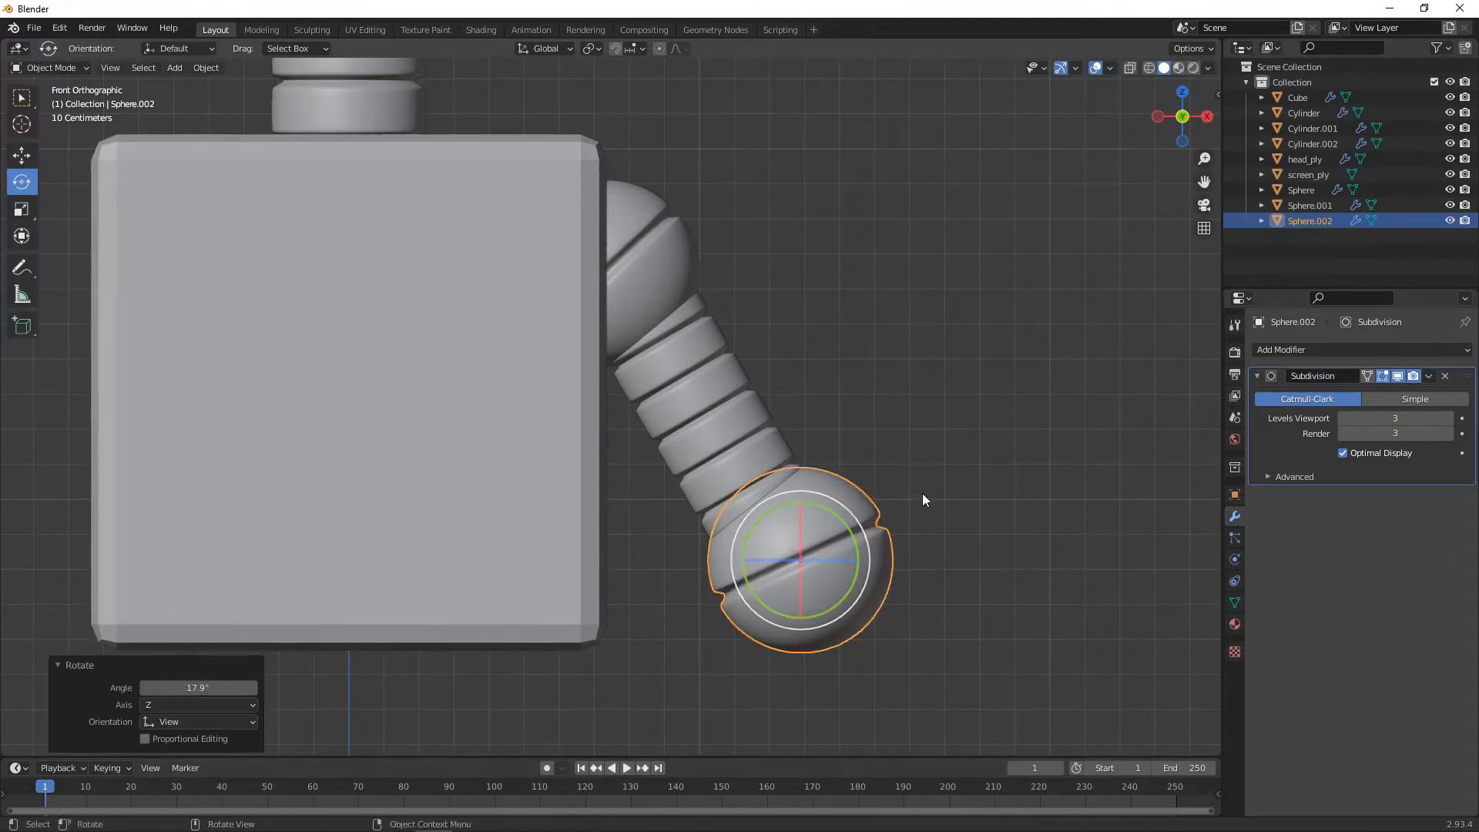
{"action": "left_click", "coordinate": [923, 499]}
{"action": "left_click", "coordinate": [854, 550]}
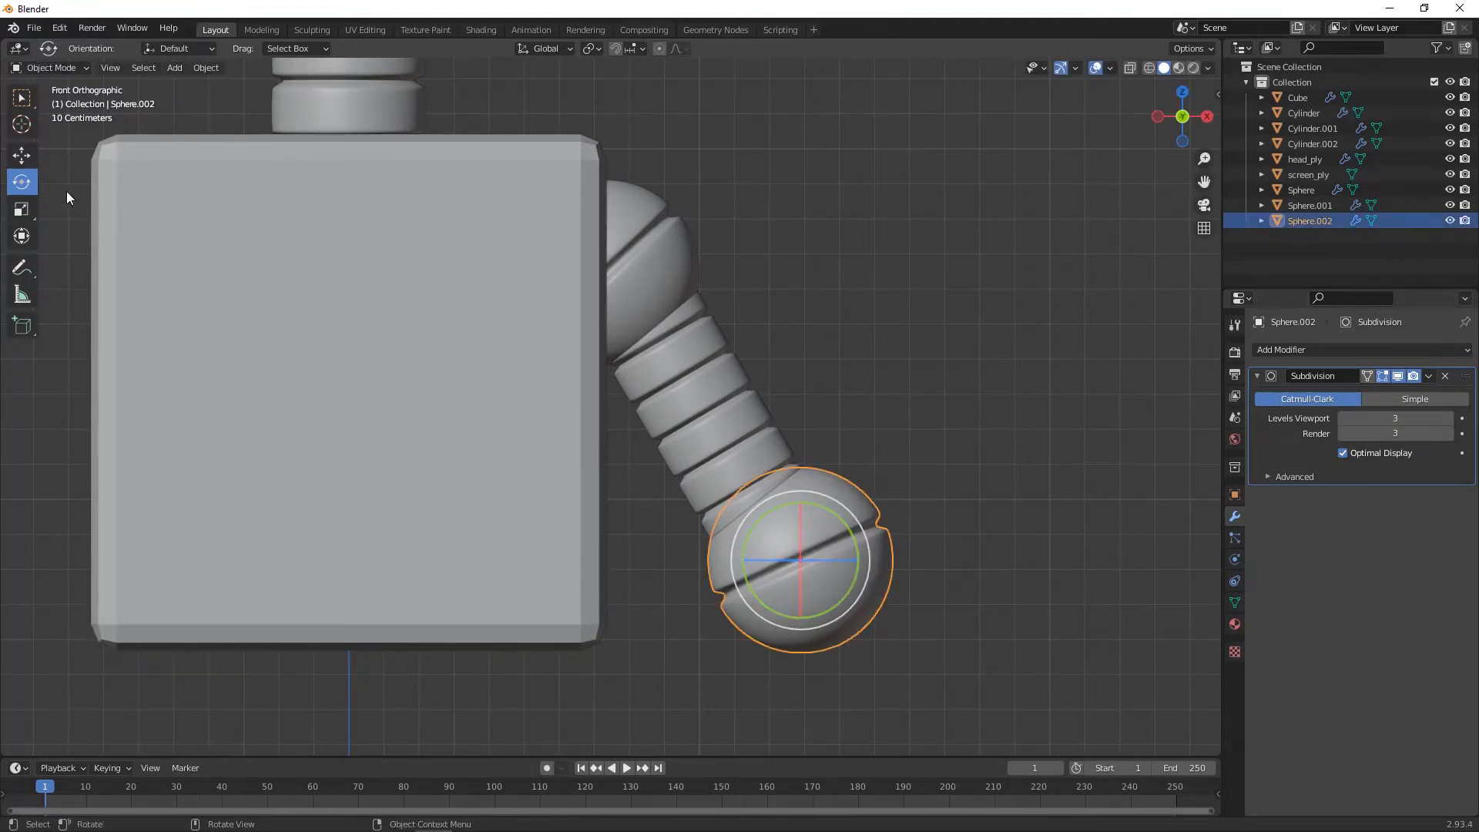
- Shift the lower arm sphere slightly down and toward the cube, and rotate it about -3.54° in the front view
{"action": "left_click", "coordinate": [21, 155]}
{"action": "left_click_drag", "start_coordinate": [810, 572], "coordinate": [806, 572]}
{"action": "left_click_drag", "start_coordinate": [851, 527], "coordinate": [857, 538]}
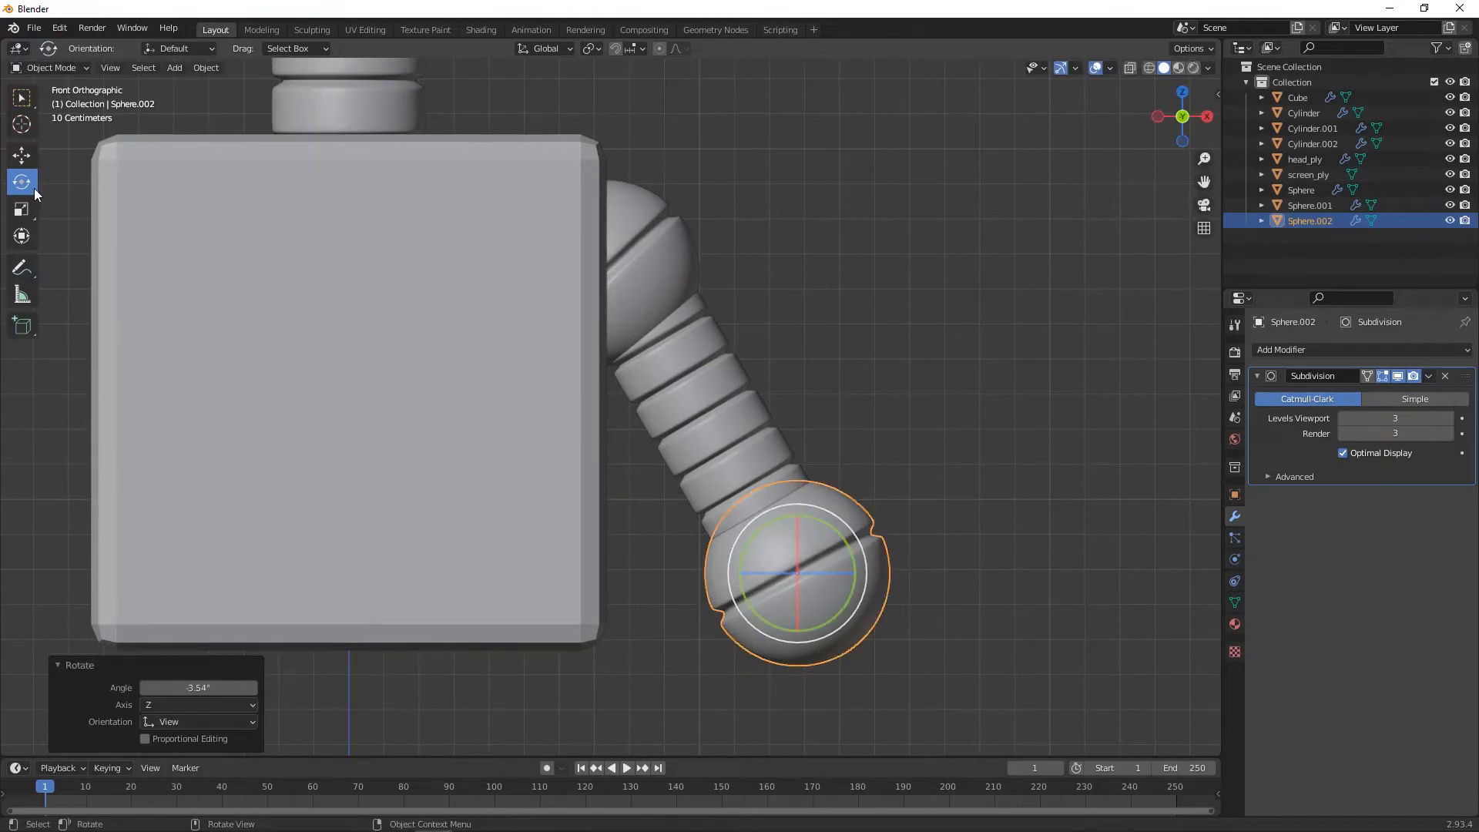
- Scale the lower arm sphere down slightly, check the arm from the side, and scale the sphere again to 0.909
{"action": "left_click", "coordinate": [21, 208]}
{"action": "mouse_move", "coordinate": [829, 615]}
{"action": "left_mouse_down"}
{"action": "mouse_move", "coordinate": [816, 605]}
{"action": "mouse_move", "coordinate": [825, 618]}
{"action": "left_mouse_up"}
{"action": "left_click", "coordinate": [885, 434]}
{"action": "scroll", "coordinate": [894, 429], "scroll_direction": "down", "scroll_amount": 1}
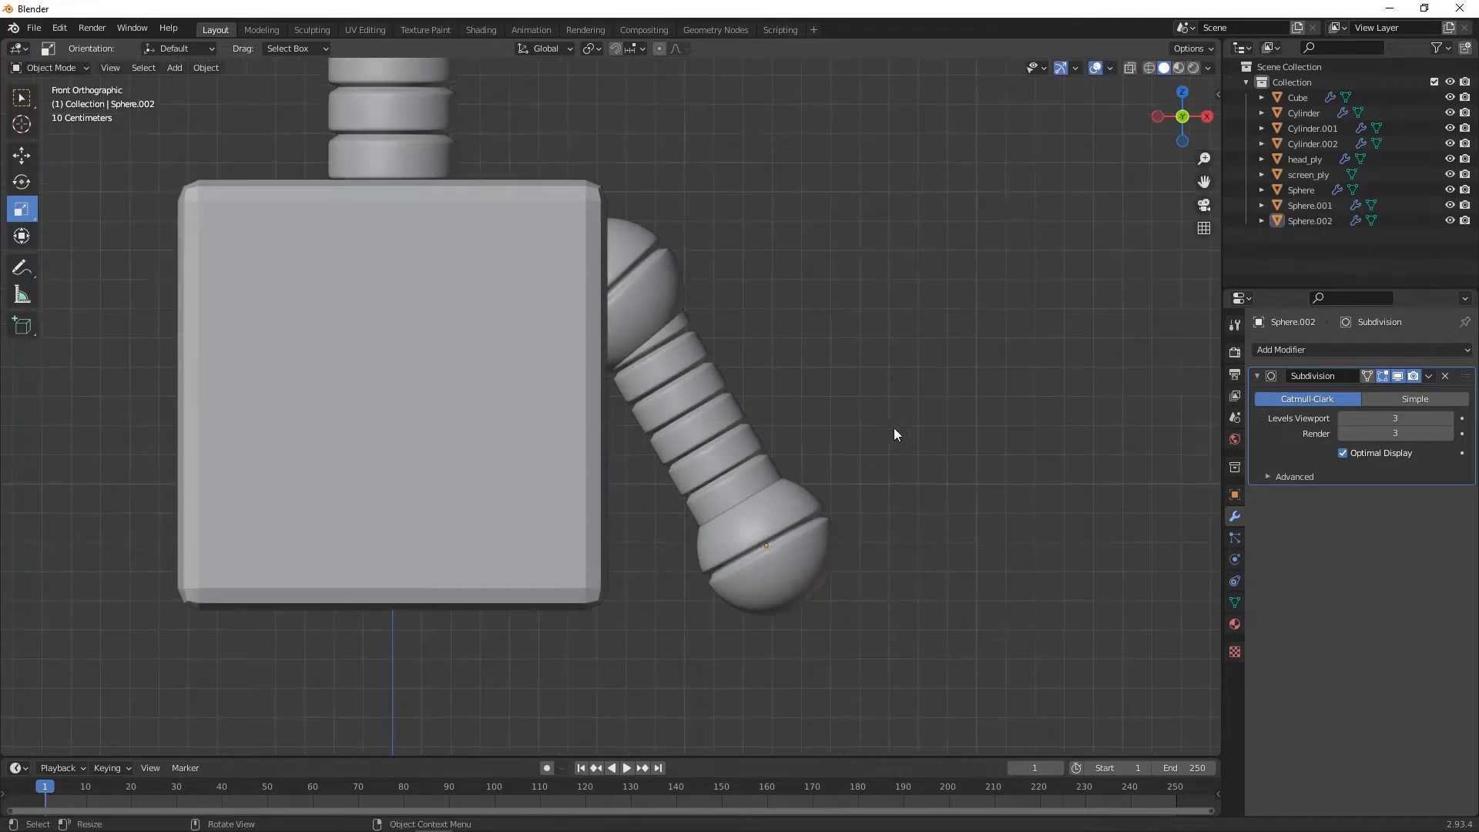
{"action": "middle_click_drag", "start_coordinate": [830, 464], "coordinate": [1099, 159]}
{"action": "middle_click_drag", "start_coordinate": [1005, 294], "coordinate": [778, 443]}
{"action": "scroll", "coordinate": [645, 540], "scroll_direction": "up", "scroll_amount": 2}
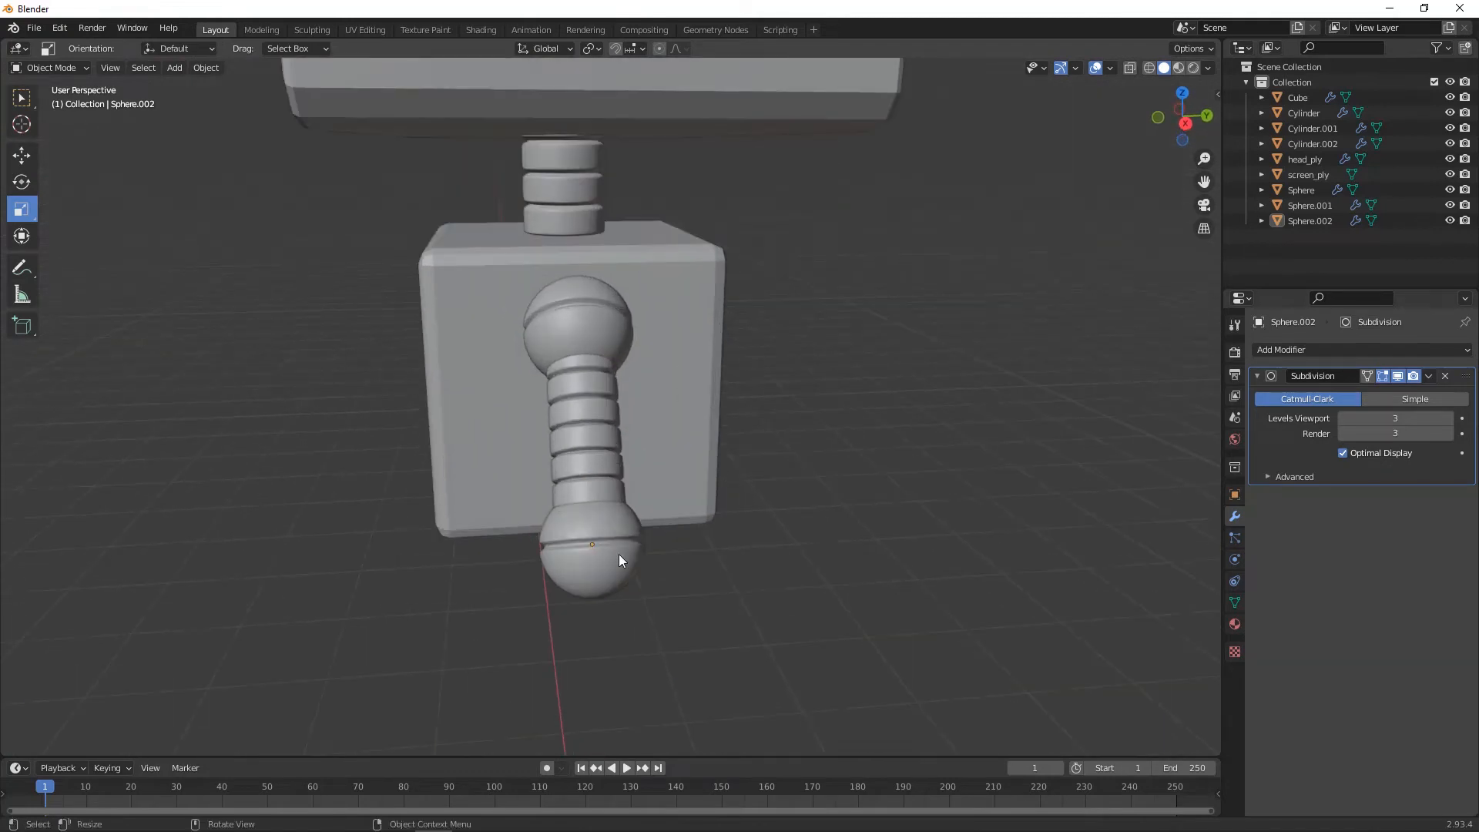
{"action": "left_click", "coordinate": [604, 546]}
{"action": "left_click_drag", "start_coordinate": [640, 594], "coordinate": [631, 585]}
- Move the lower arm sphere slightly up and toward the cube body in the front view so it meets the ribbed arm
{"action": "middle_click_drag", "start_coordinate": [789, 495], "coordinate": [994, 408]}
{"action": "left_click", "coordinate": [1179, 115]}
{"action": "scroll", "coordinate": [747, 402], "scroll_direction": "up", "scroll_amount": 4}
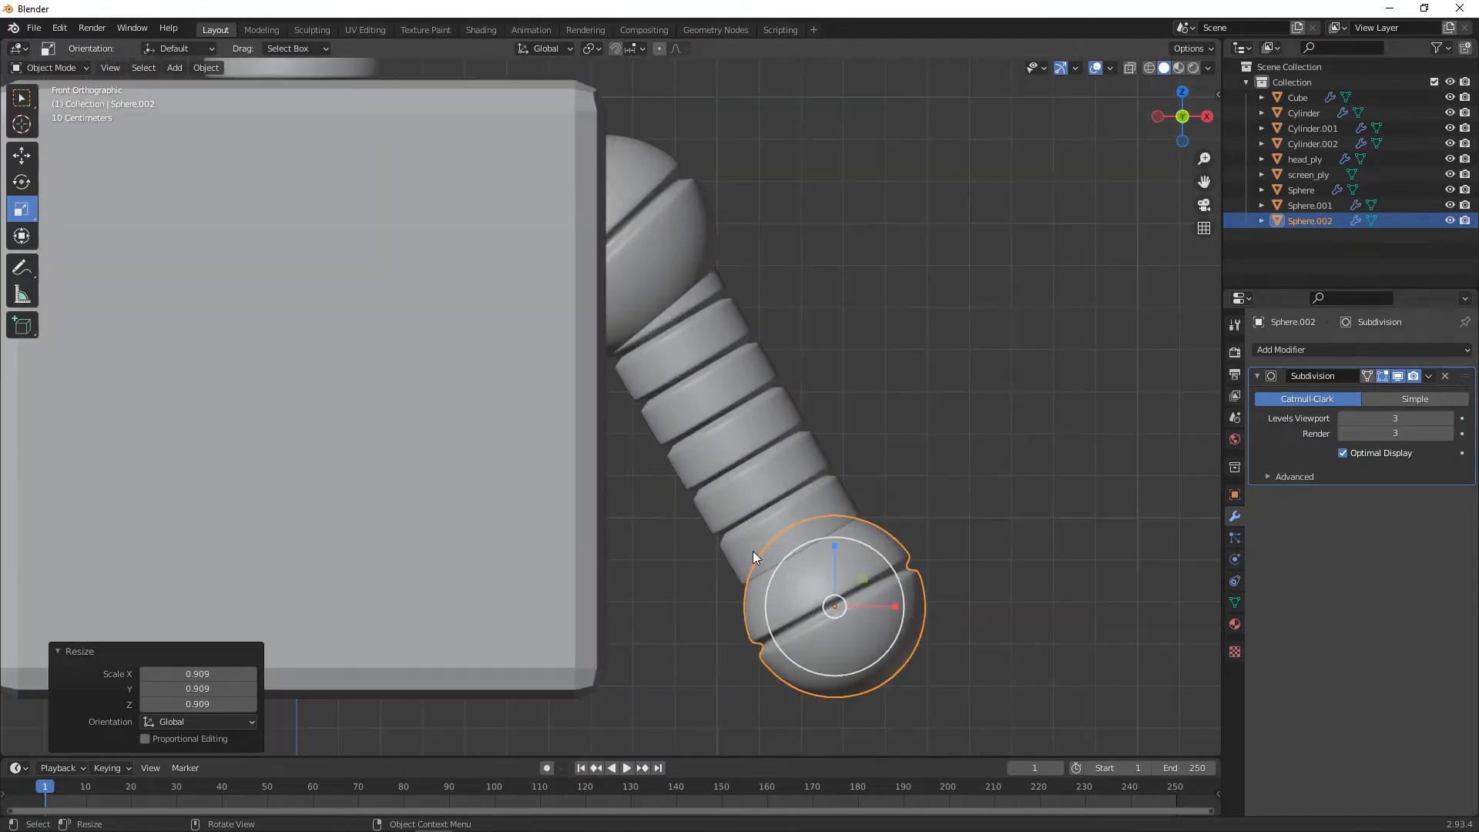
{"action": "left_click", "coordinate": [22, 155]}
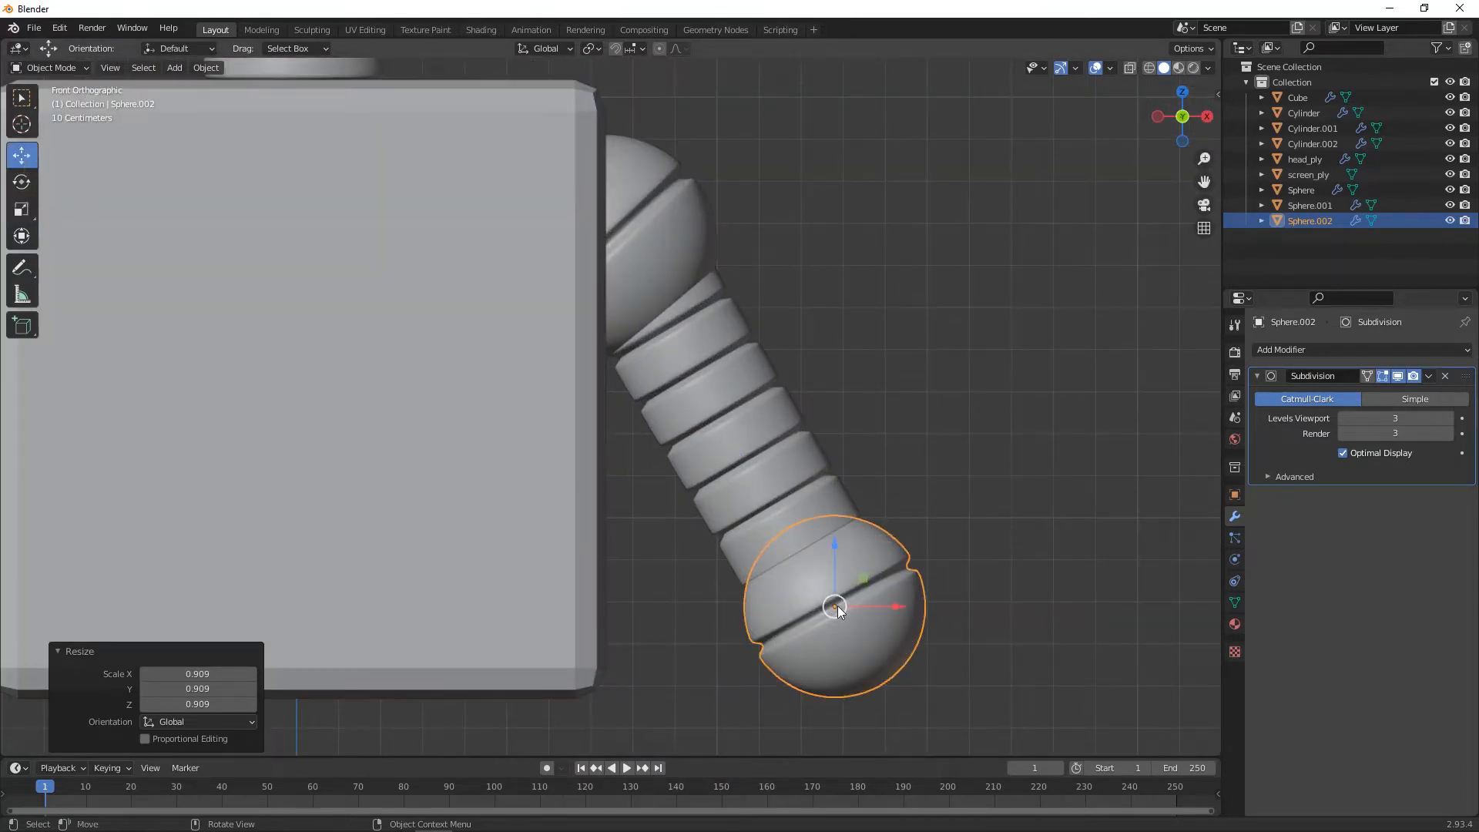
{"action": "left_click_drag", "start_coordinate": [838, 605], "coordinate": [828, 593]}
{"action": "left_click", "coordinate": [990, 453]}
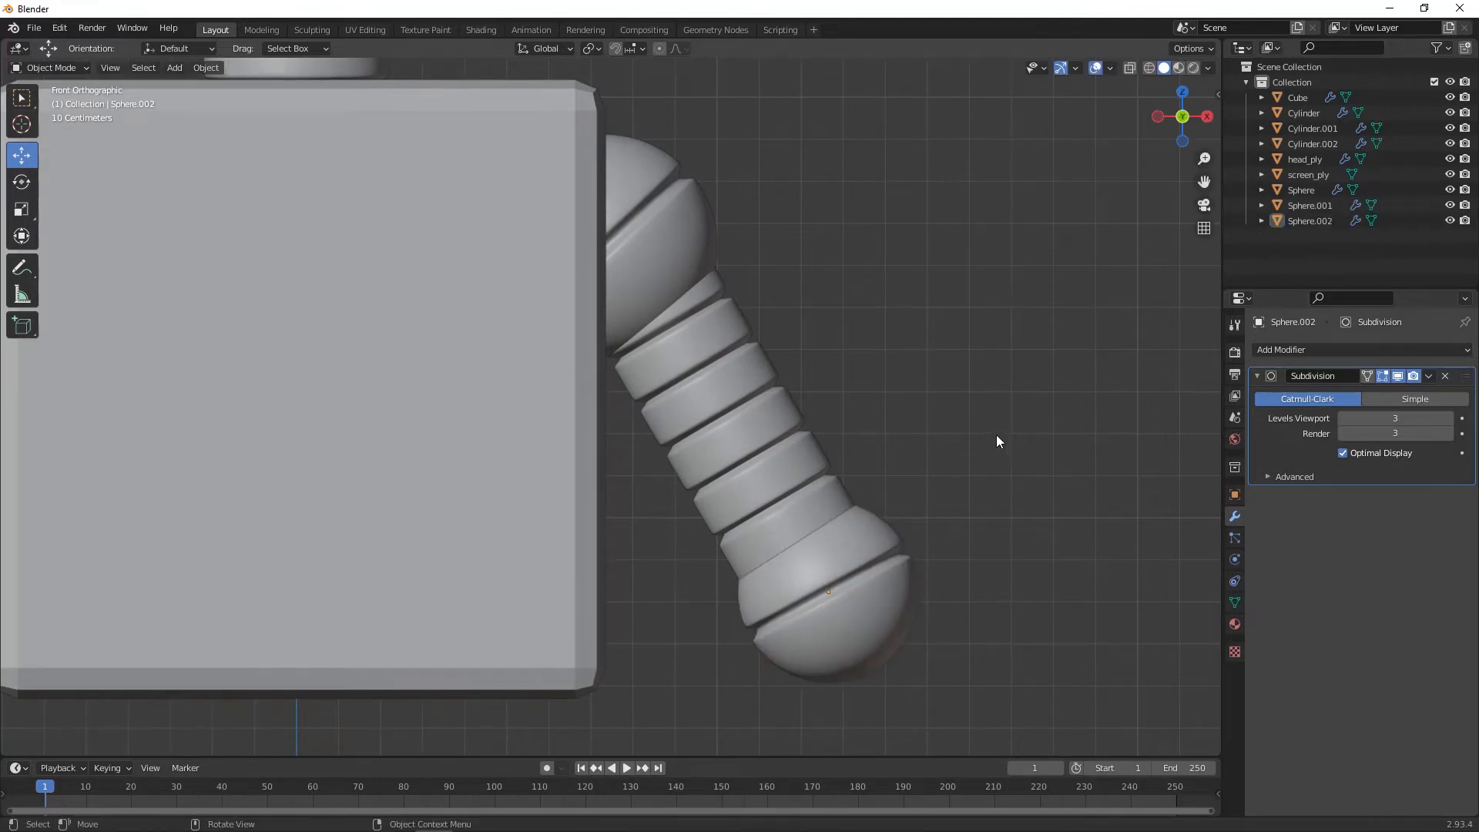
- Examine the whole robot and its assembled arm from different angles and distances
{"action": "scroll", "coordinate": [996, 434], "scroll_direction": "down", "scroll_amount": 8}
{"action": "mouse_move", "coordinate": [821, 428]}
{"action": "middle_mouse_down"}
{"action": "mouse_move", "coordinate": [750, 483]}
{"action": "mouse_move", "coordinate": [863, 416]}
{"action": "mouse_move", "coordinate": [820, 422]}
{"action": "middle_mouse_up"}
{"action": "scroll", "coordinate": [820, 422], "scroll_direction": "down", "scroll_amount": 3}
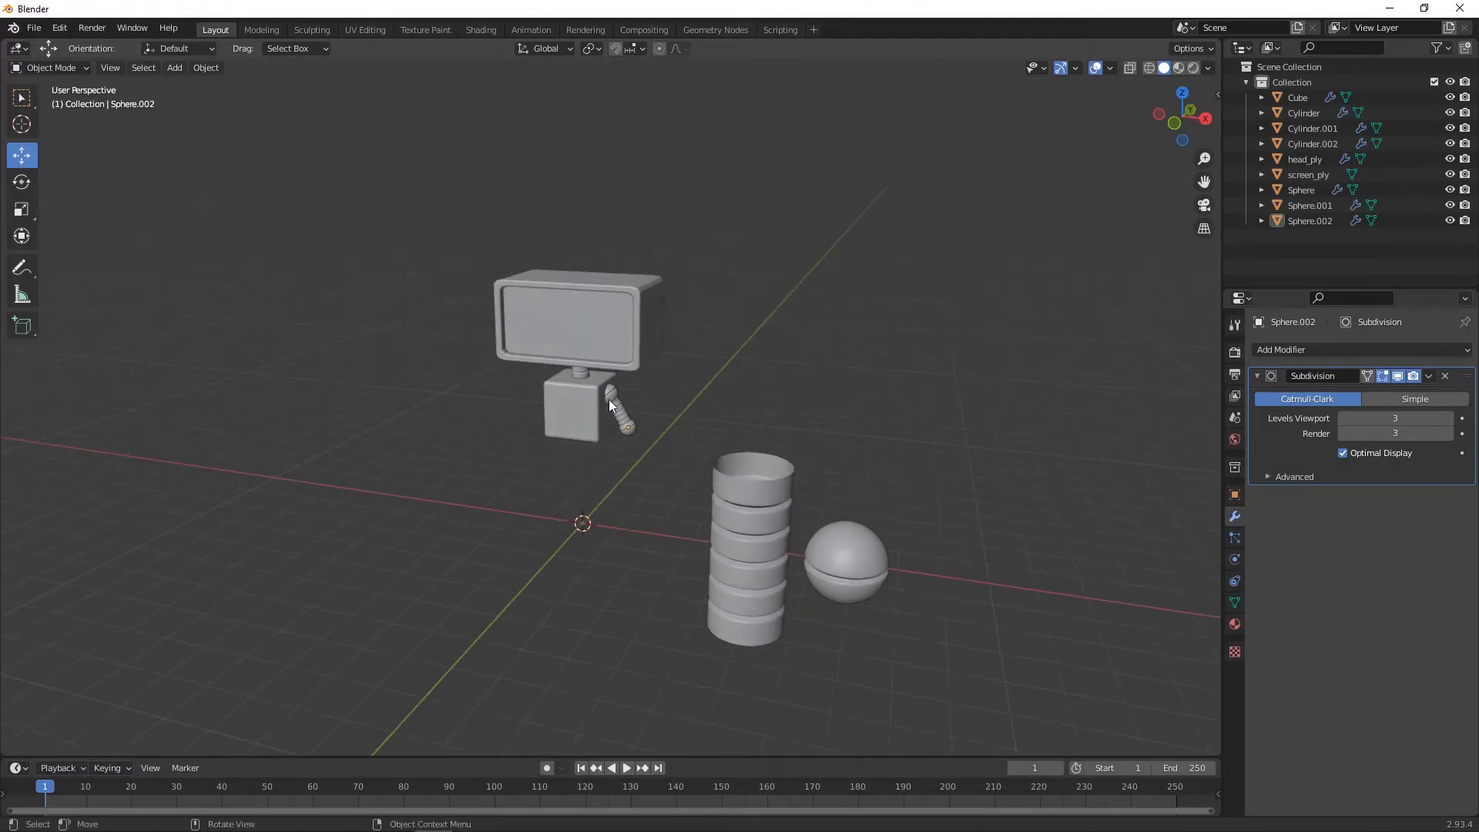
{"action": "middle_click_drag", "start_coordinate": [700, 417], "coordinate": [660, 460]}
{"action": "scroll", "coordinate": [643, 493], "scroll_direction": "up", "scroll_amount": 2}
{"action": "middle_click_drag", "start_coordinate": [627, 521], "coordinate": [672, 466]}
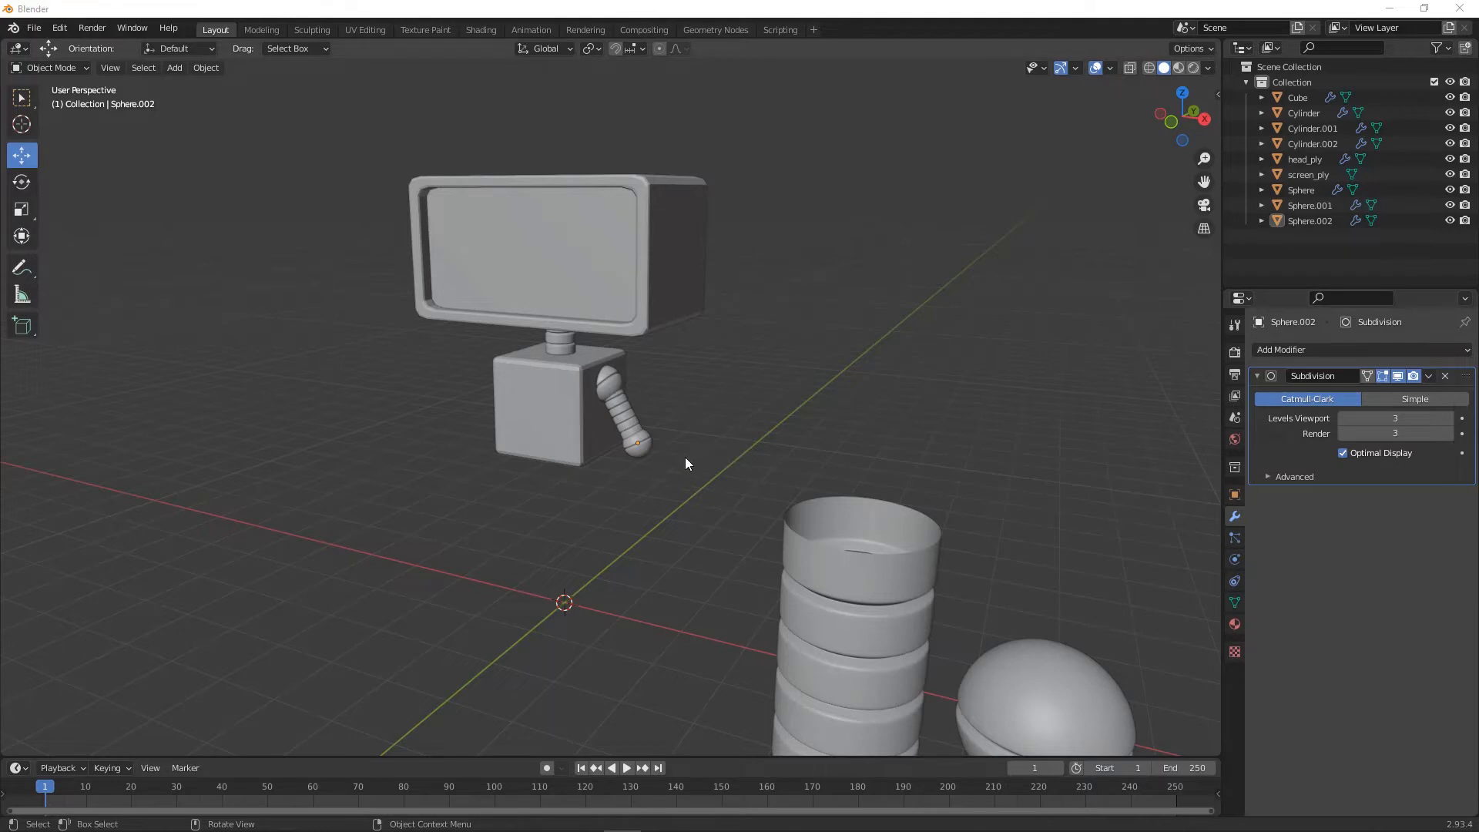
{"action": "middle_click_drag", "start_coordinate": [660, 519], "coordinate": [613, 525]}
{"action": "scroll", "coordinate": [640, 522], "scroll_direction": "up", "scroll_amount": 2}
{"action": "scroll", "coordinate": [631, 529], "scroll_direction": "down", "scroll_amount": 3}
- Add a 2 m cube mesh at the world origin
{"action": "key", "text": "shift+a"}
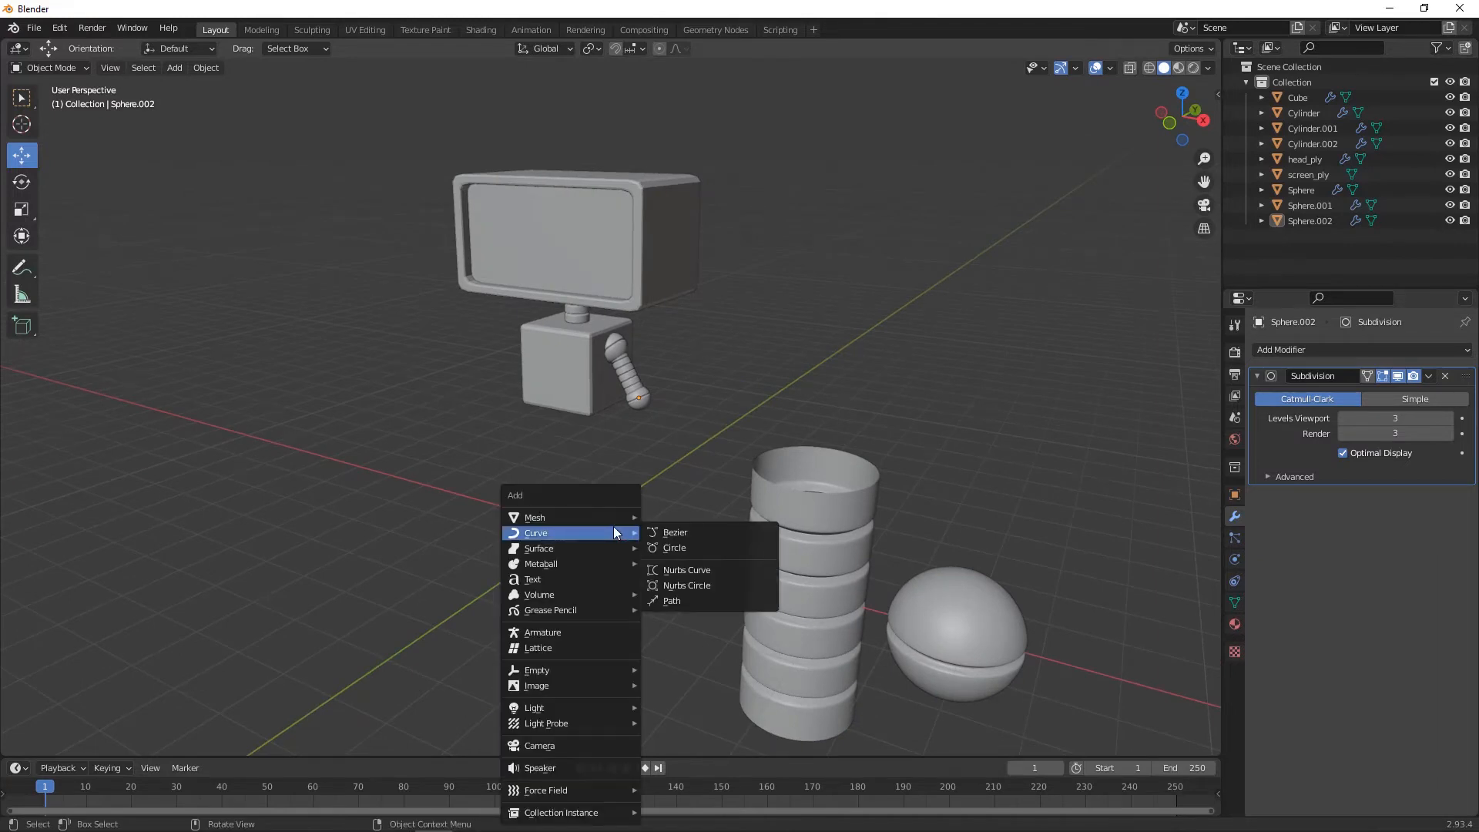
{"action": "mouse_move", "coordinate": [616, 516]}
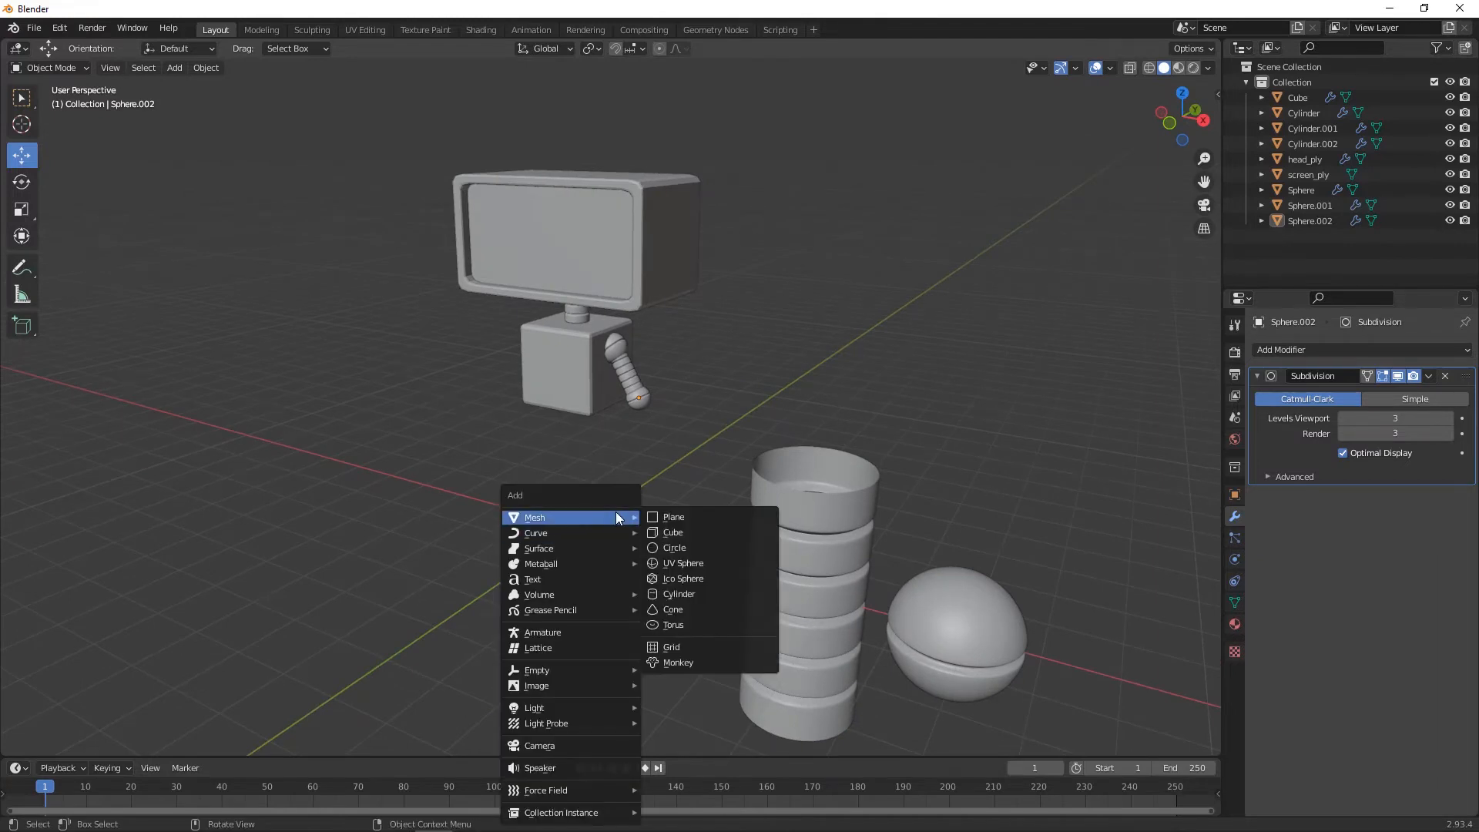
{"action": "left_click", "coordinate": [692, 533]}
{"action": "middle_click_drag", "start_coordinate": [611, 560], "coordinate": [690, 553]}
{"action": "key", "text": "g"}
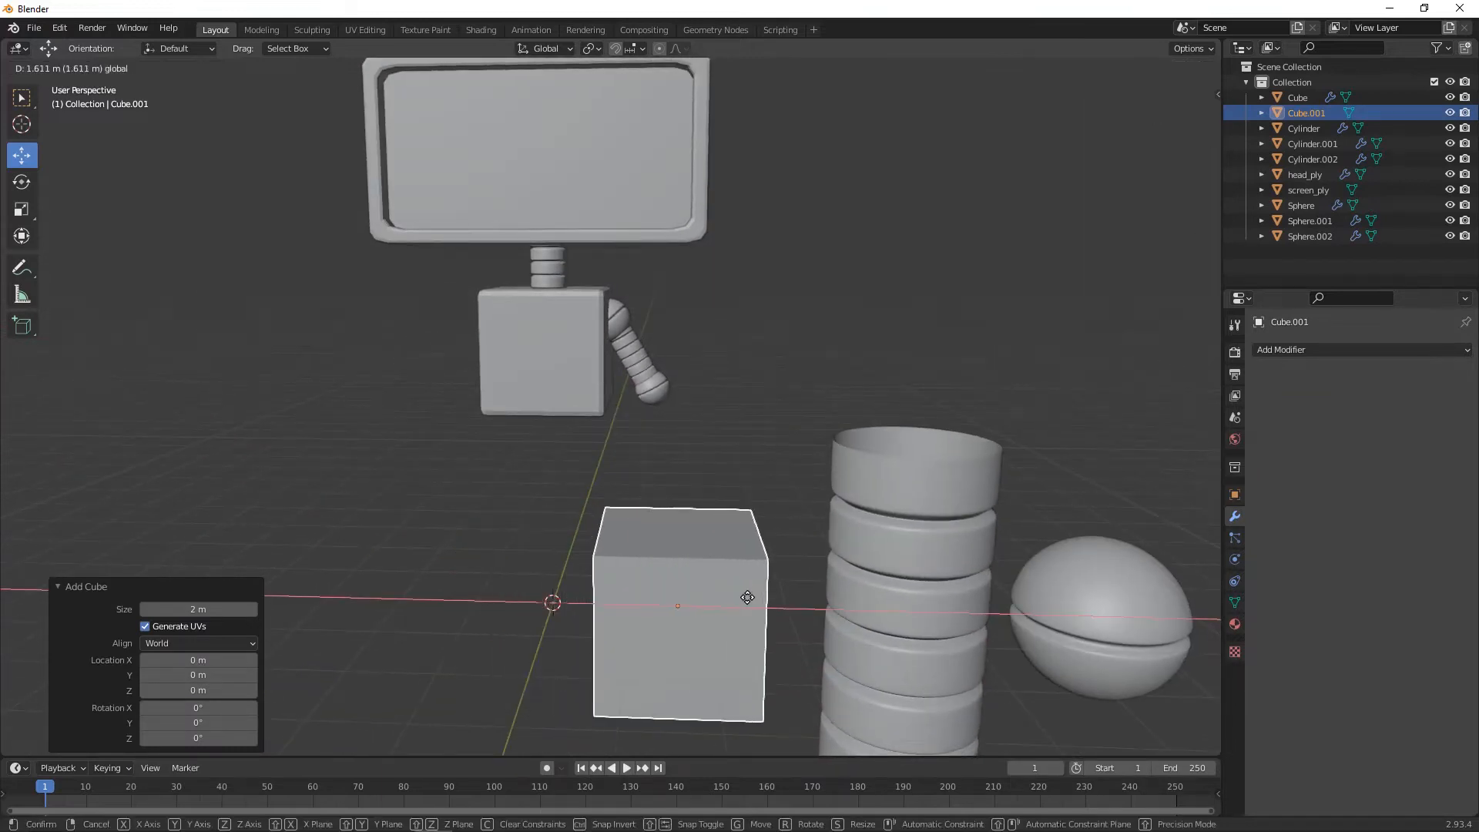
{"action": "left_click", "coordinate": [686, 597]}
{"action": "middle_click_drag", "start_coordinate": [686, 594], "coordinate": [686, 633]}
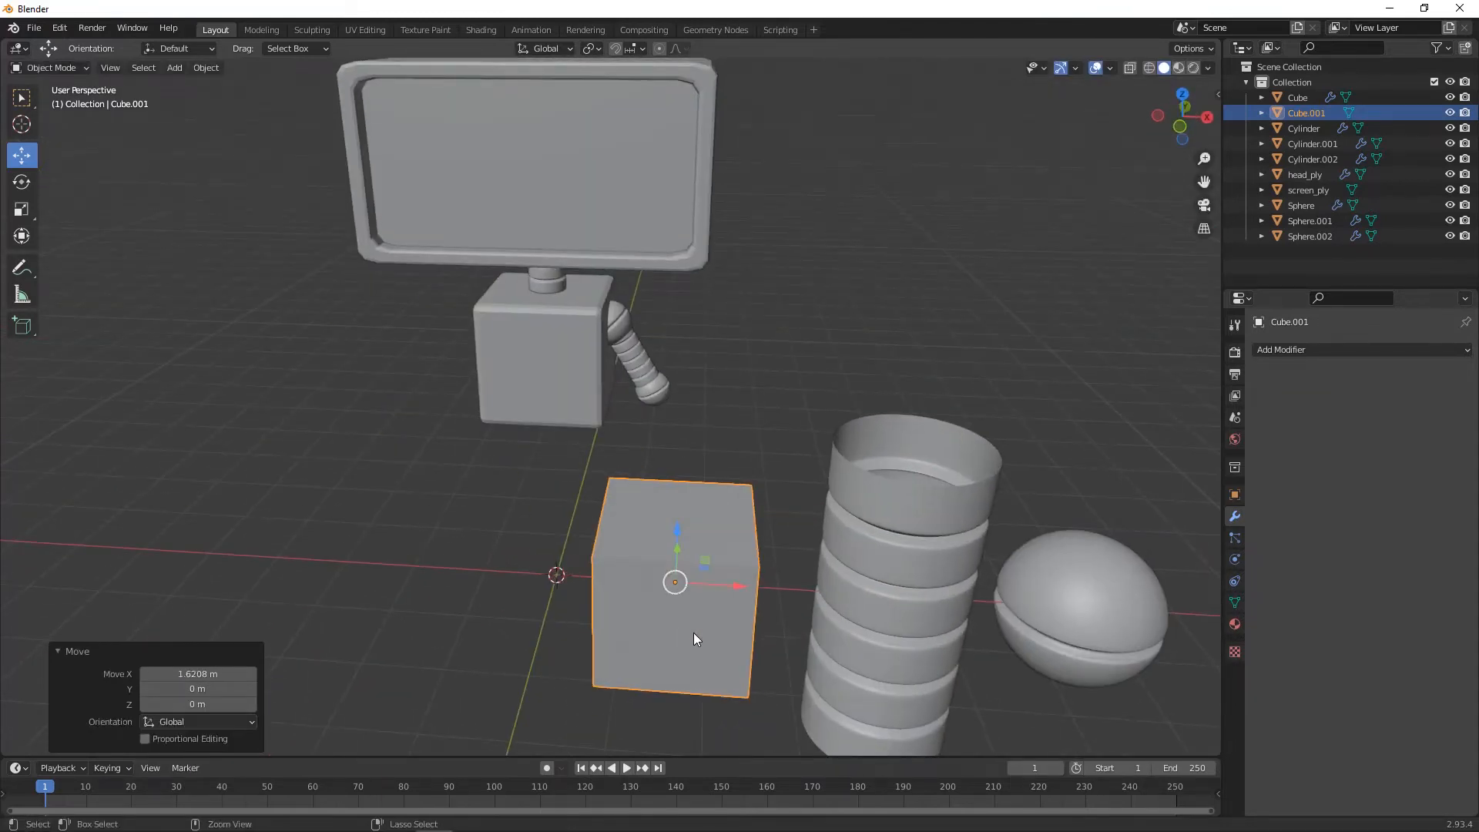
{"action": "left_click", "coordinate": [770, 473]}
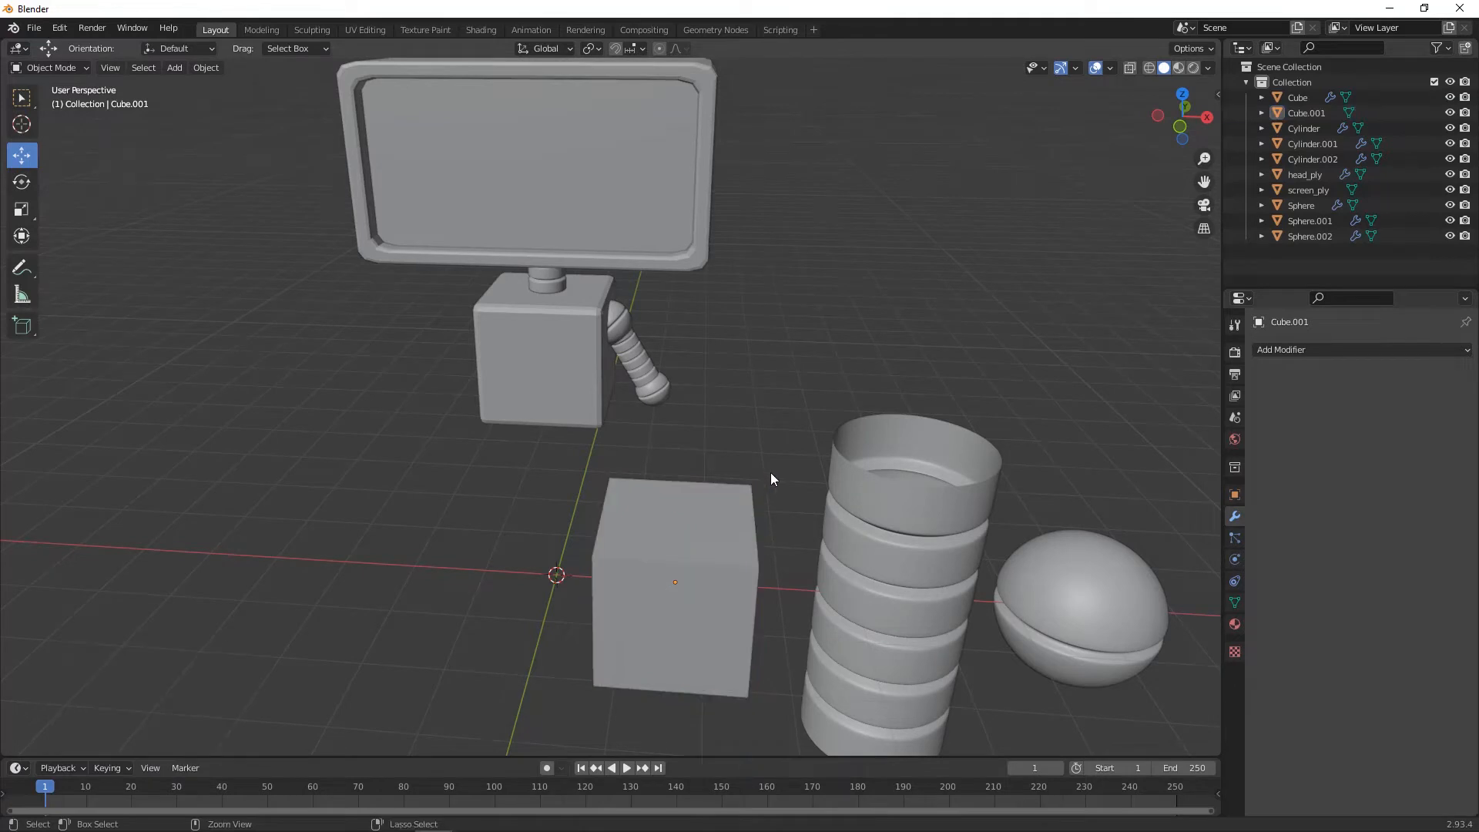
{"action": "key", "text": "ctrl+z"}
{"action": "key", "text": "ctrl+z"}
- Stretch the new cube by 1.971 along Z, and scale the whole block uniformly to 0.531
{"action": "middle_click_drag", "start_coordinate": [570, 625], "coordinate": [614, 508]}
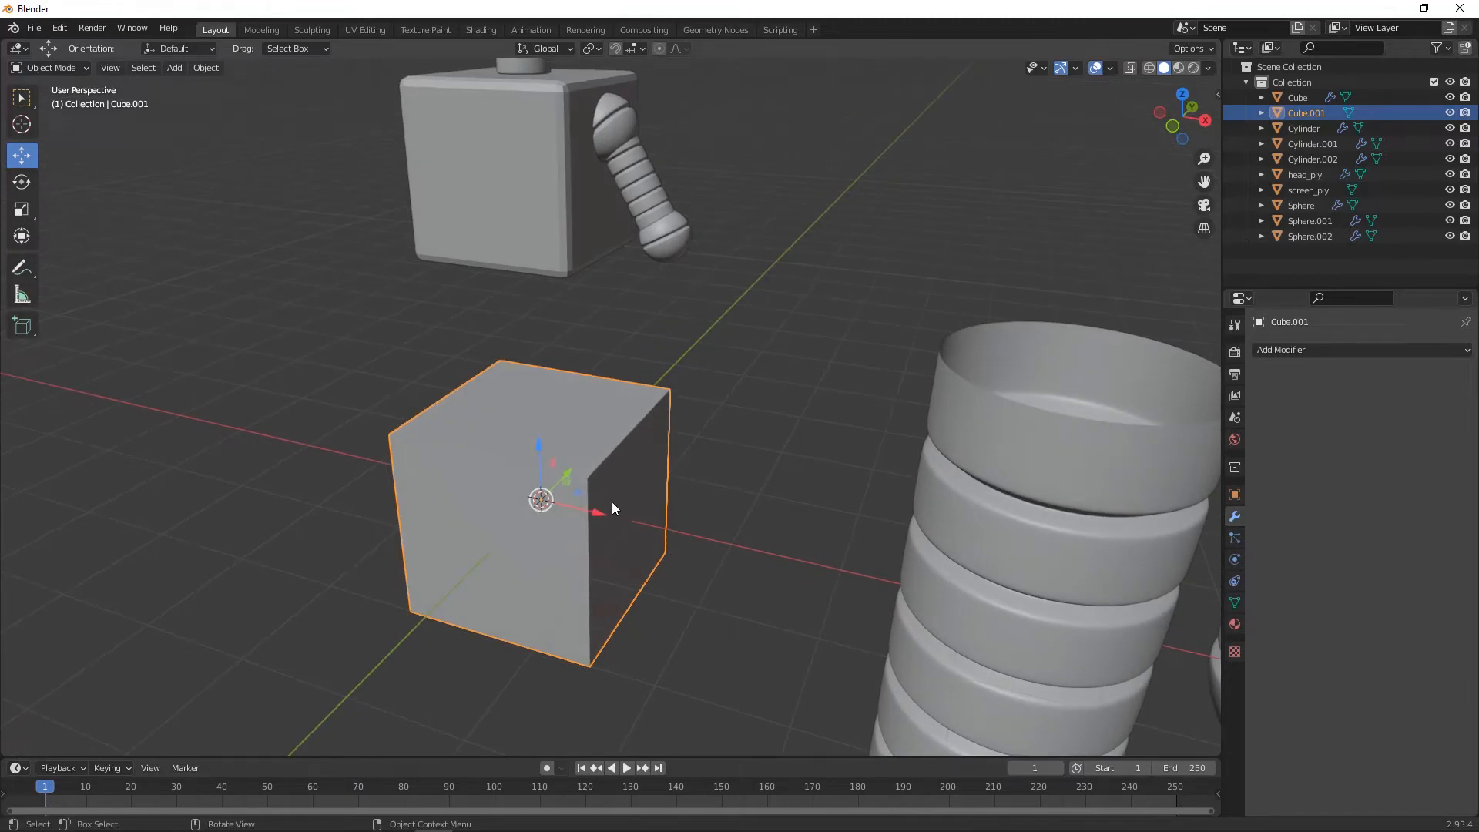
{"action": "key", "text": "s"}
{"action": "key", "text": "z"}
{"action": "left_click", "coordinate": [636, 604]}
{"action": "key", "text": "s"}
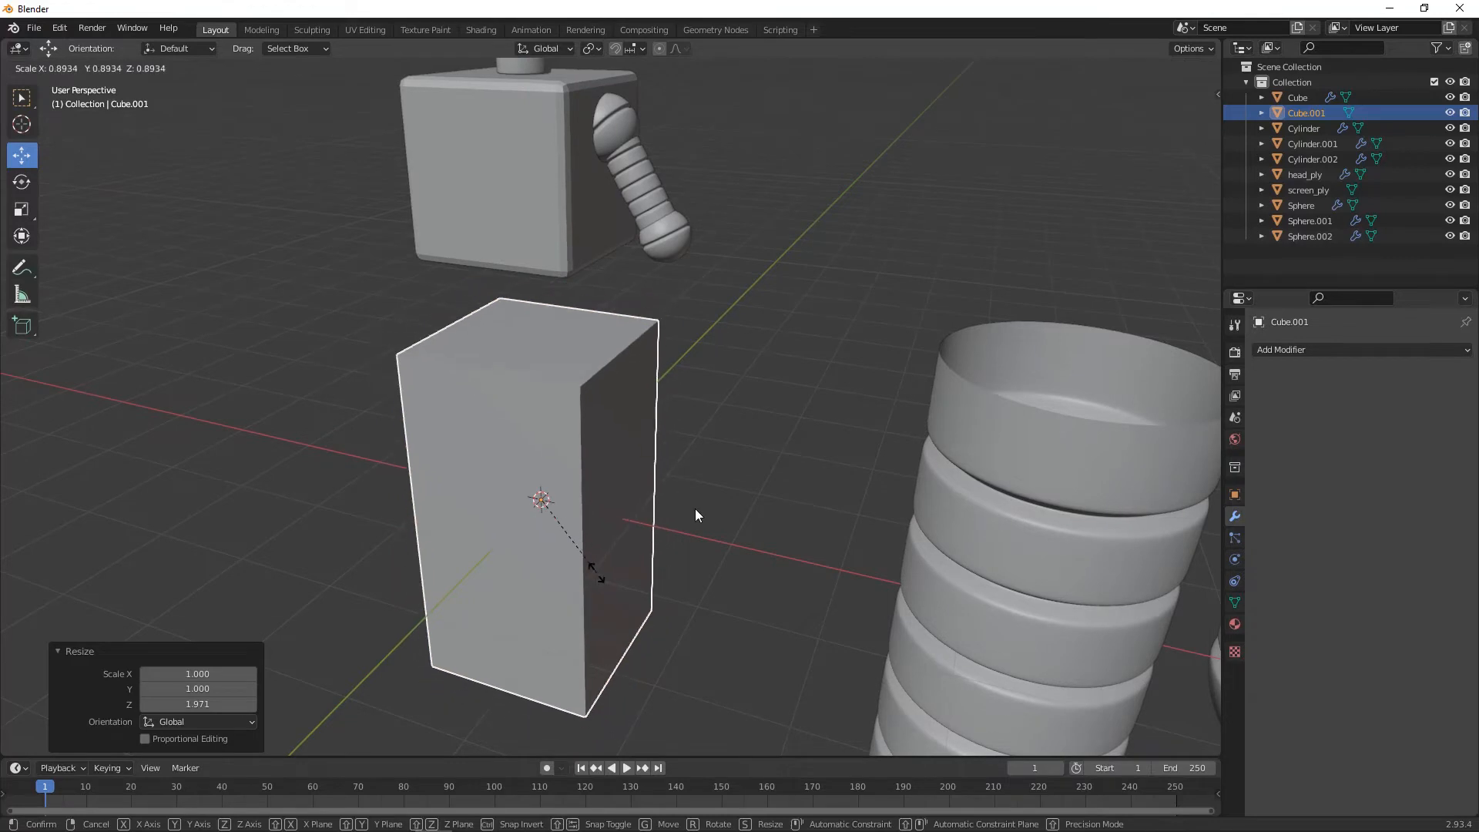
{"action": "left_click", "coordinate": [548, 461]}
- Scale the block's top face to 0.410 in Edit Mode to taper it upward
{"action": "middle_click_drag", "start_coordinate": [548, 460], "coordinate": [541, 461]}
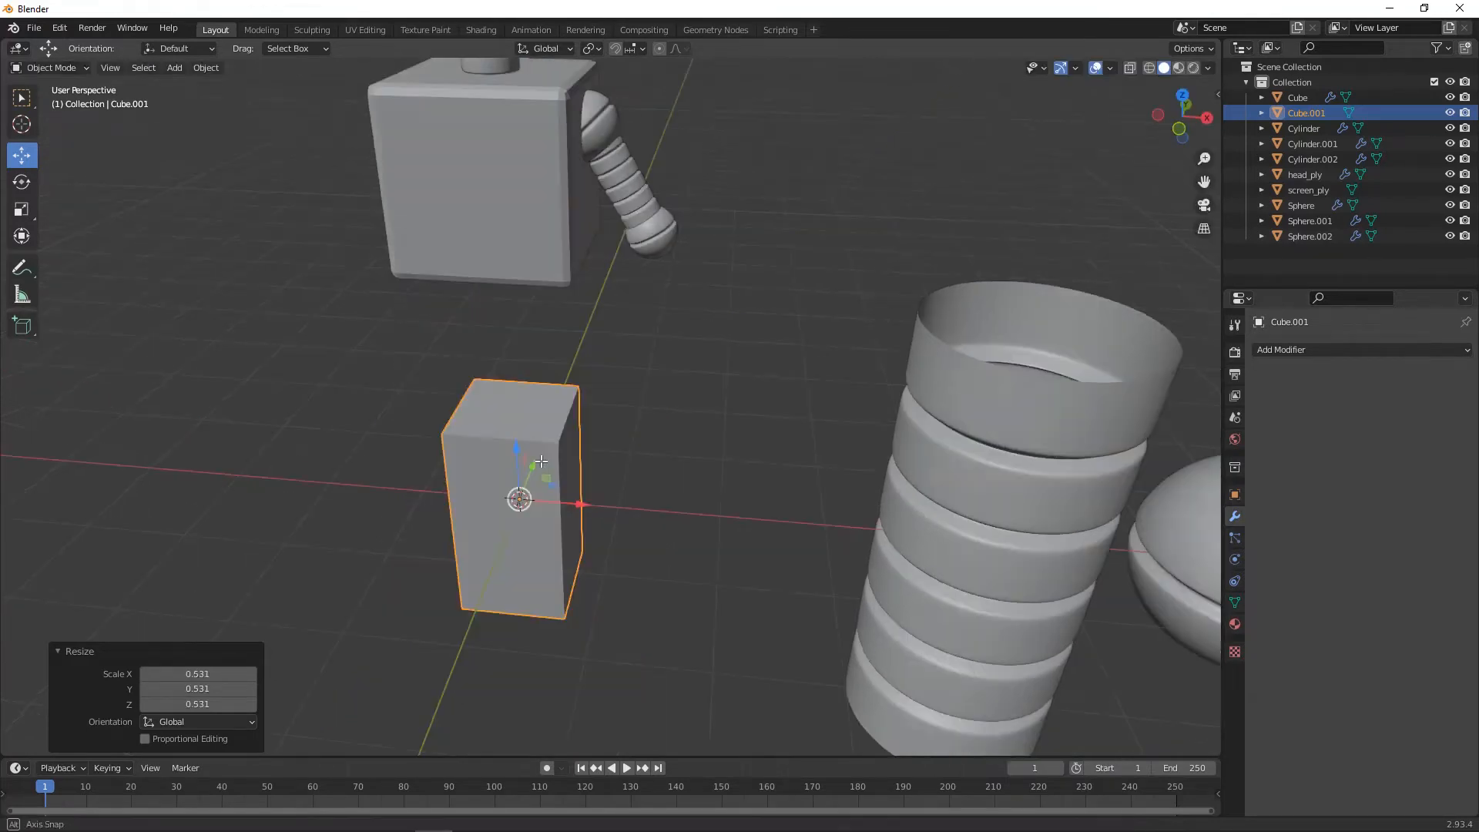
{"action": "key", "text": "Tab"}
{"action": "scroll", "coordinate": [541, 461], "scroll_direction": "up", "scroll_amount": 3}
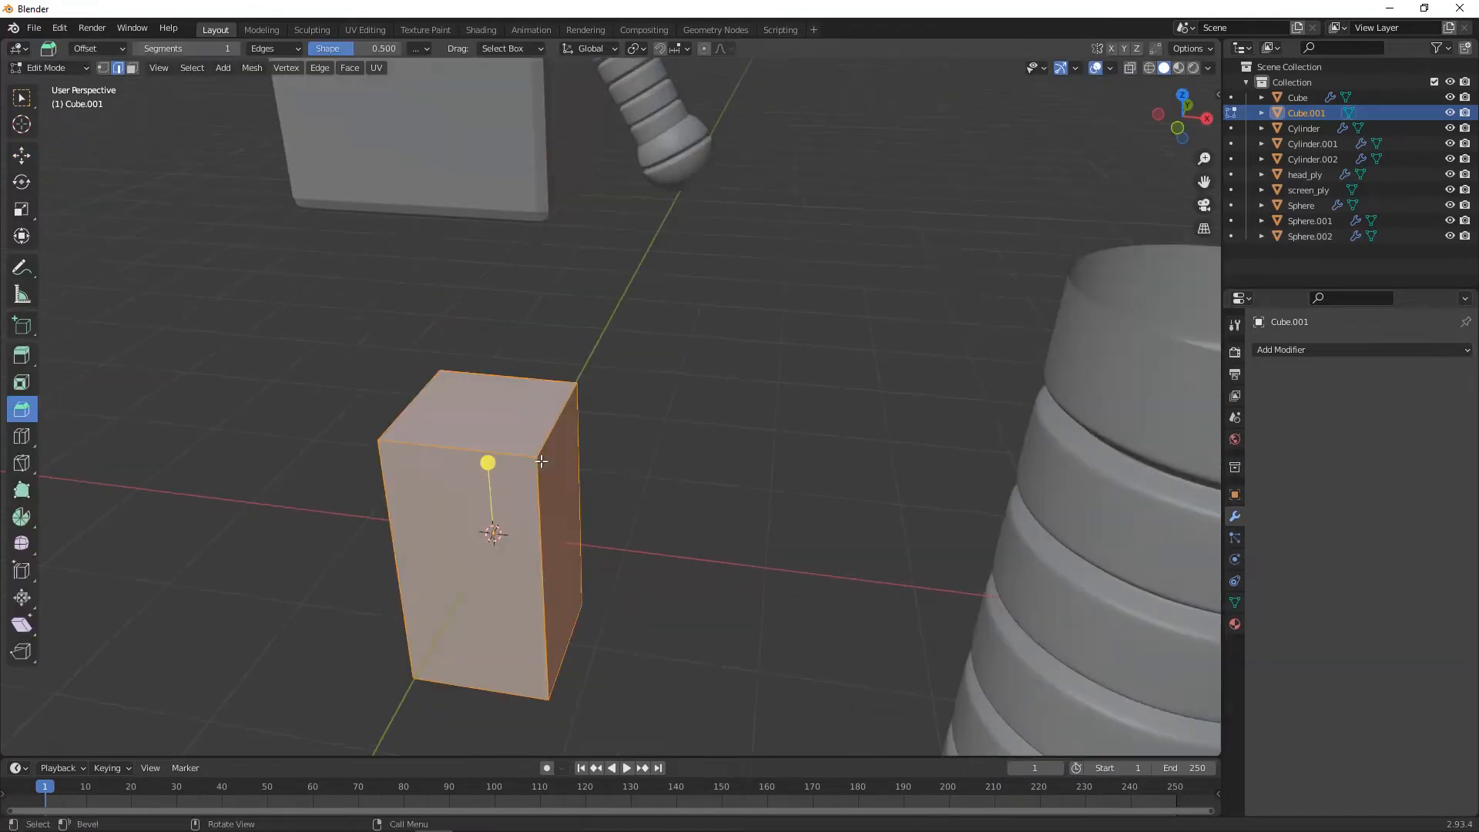
{"action": "key", "text": "3"}
{"action": "left_click", "coordinate": [499, 423]}
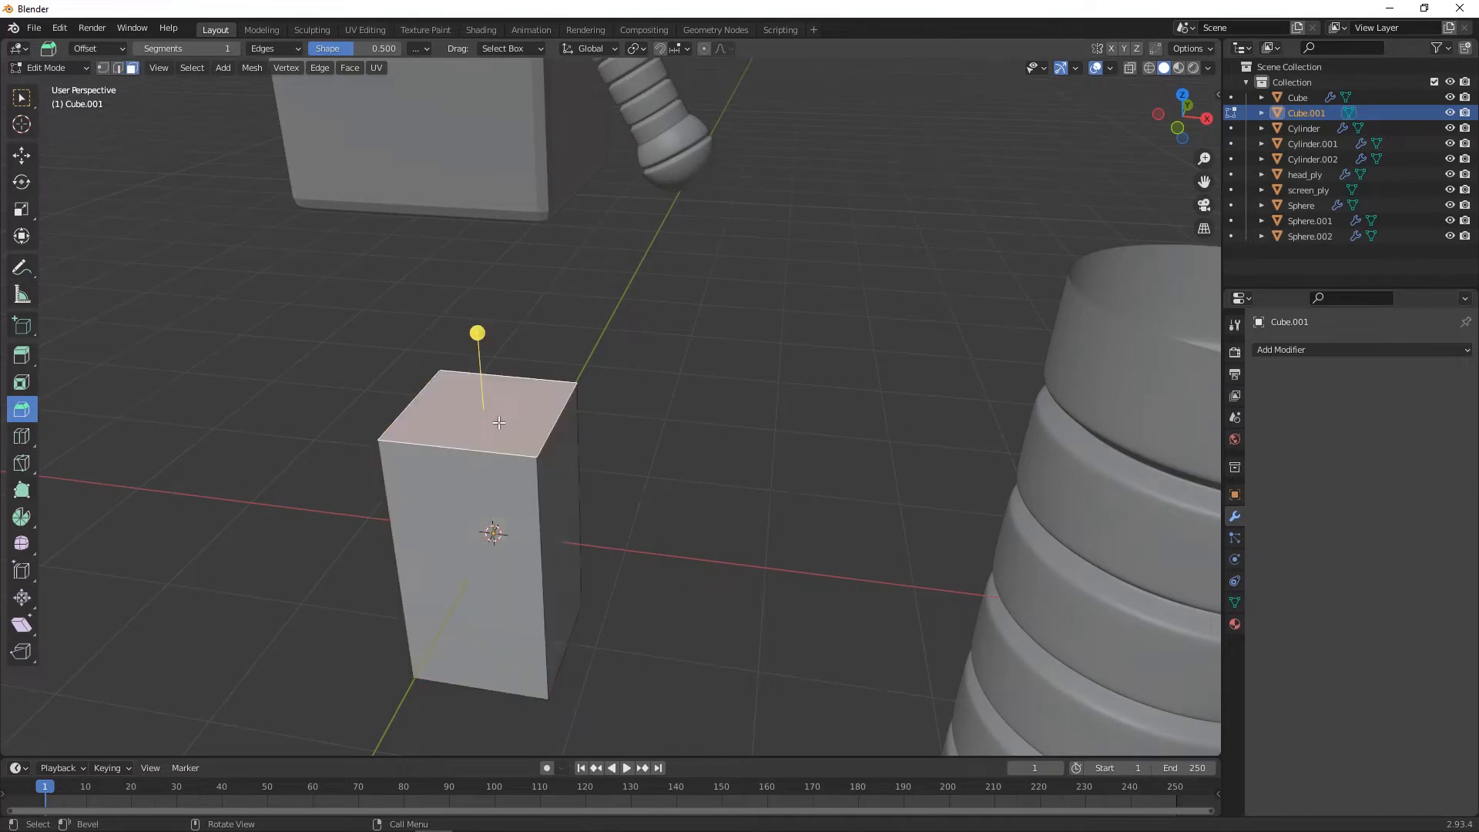
{"action": "key", "text": "s"}
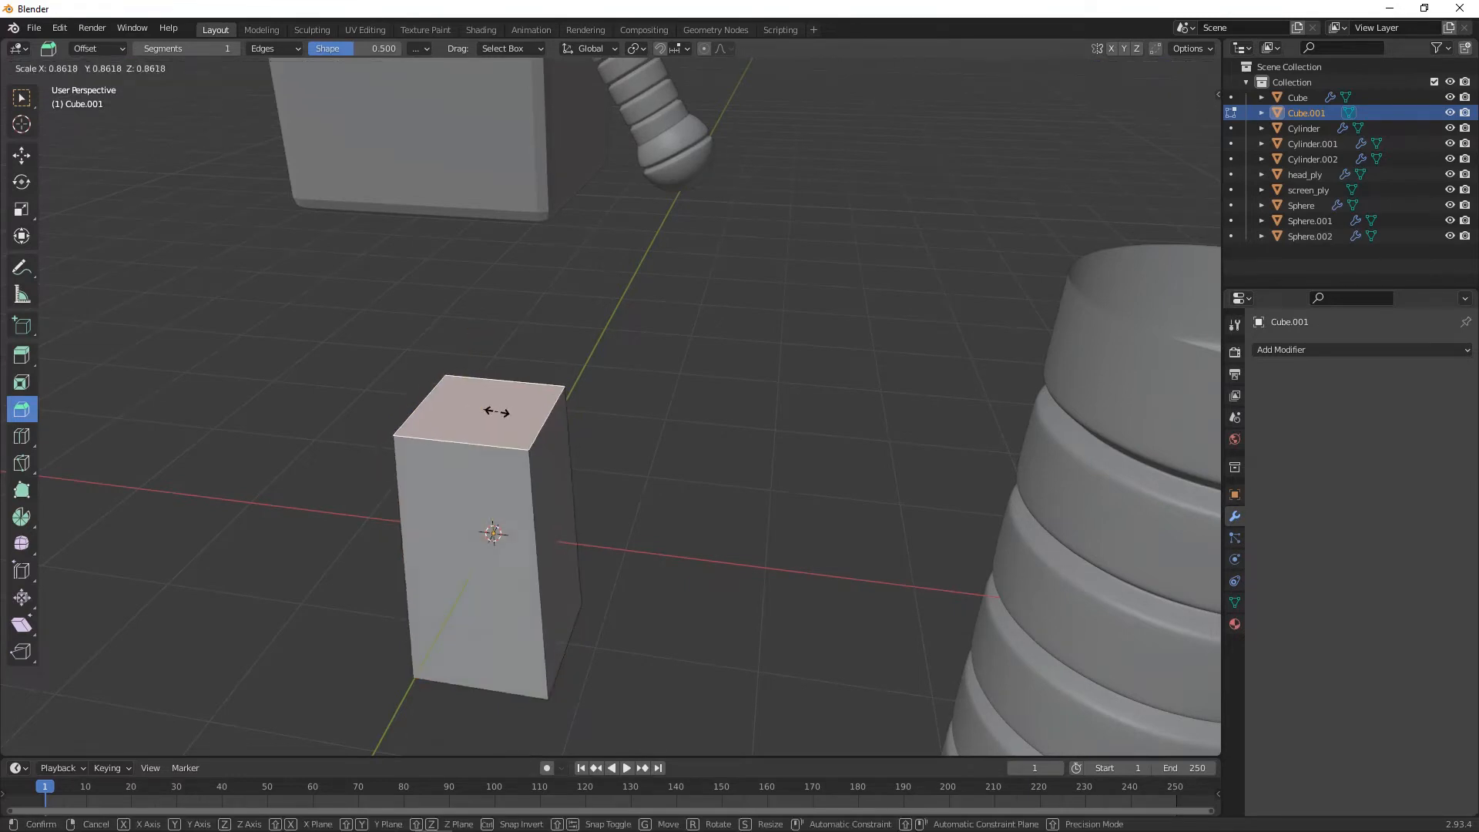
{"action": "left_click", "coordinate": [524, 439]}
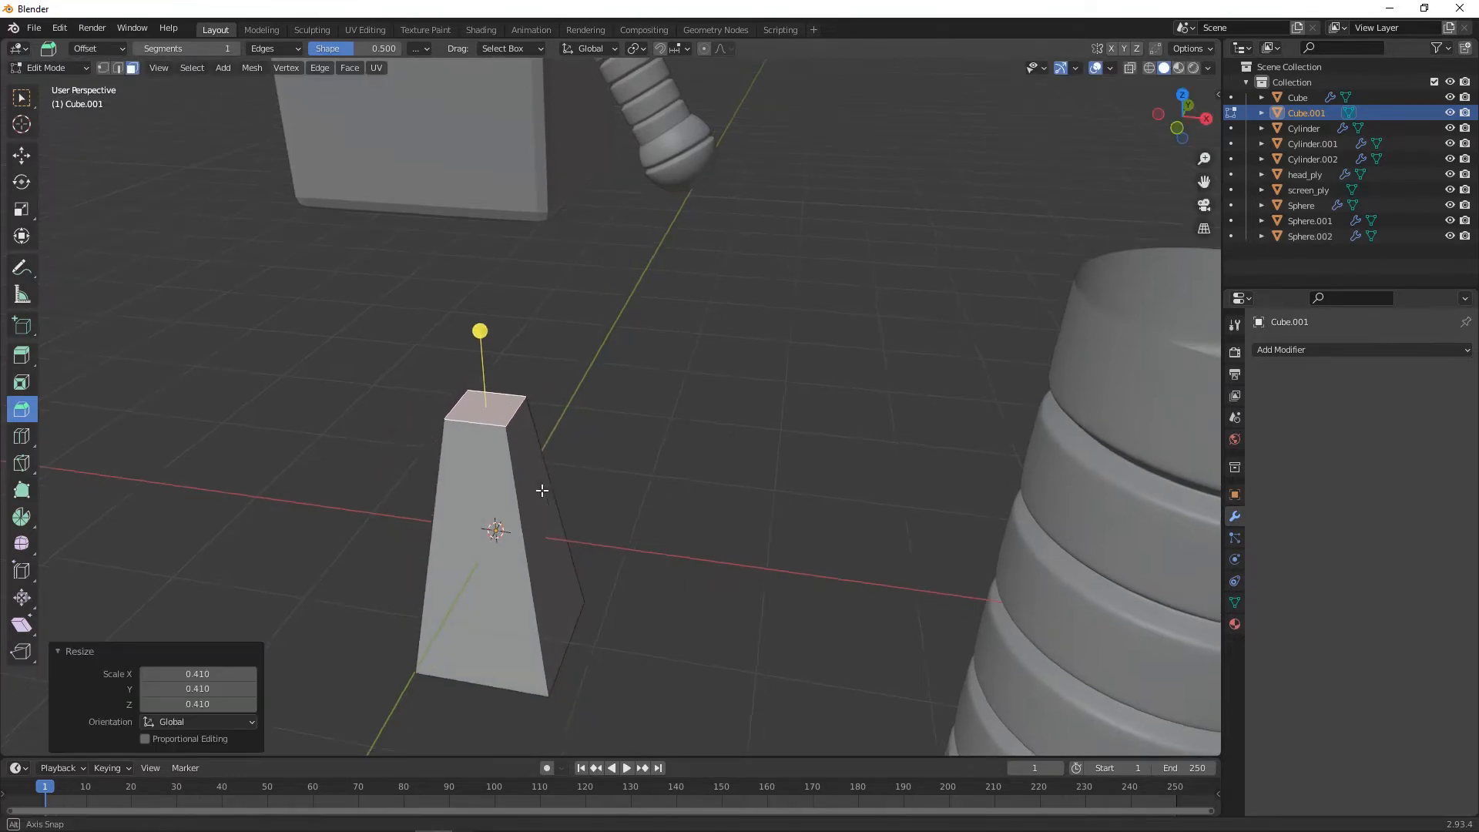
- Add two centred vertical loop cuts around the tapered block, one through each pair of opposite sides
{"action": "middle_click_drag", "start_coordinate": [551, 492], "coordinate": [582, 529]}
{"action": "middle_click_drag", "start_coordinate": [640, 596], "coordinate": [677, 504], "text": "shift"}
{"action": "scroll", "coordinate": [677, 506], "scroll_direction": "up", "scroll_amount": 2}
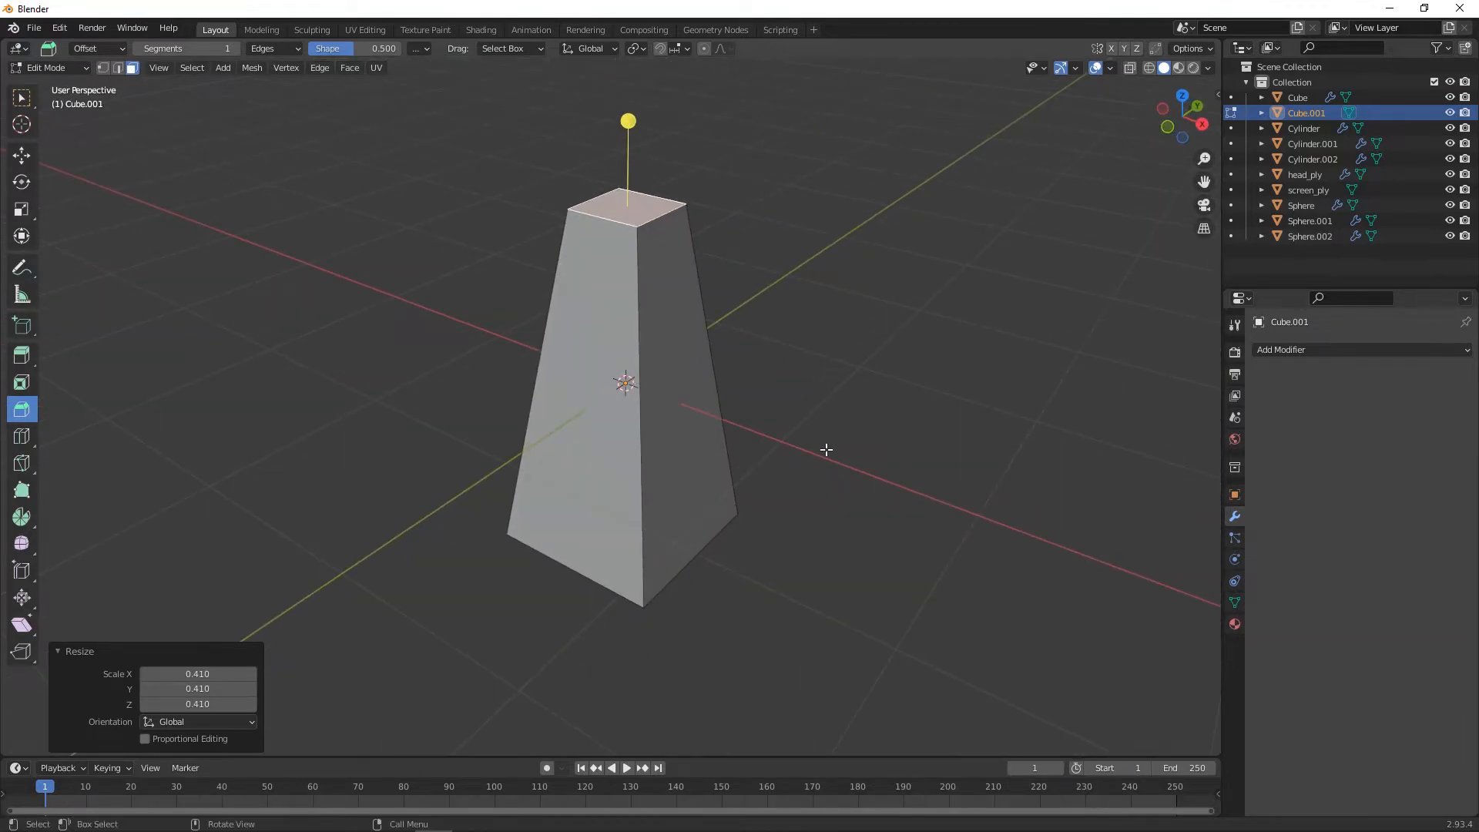
{"action": "key", "text": "2"}
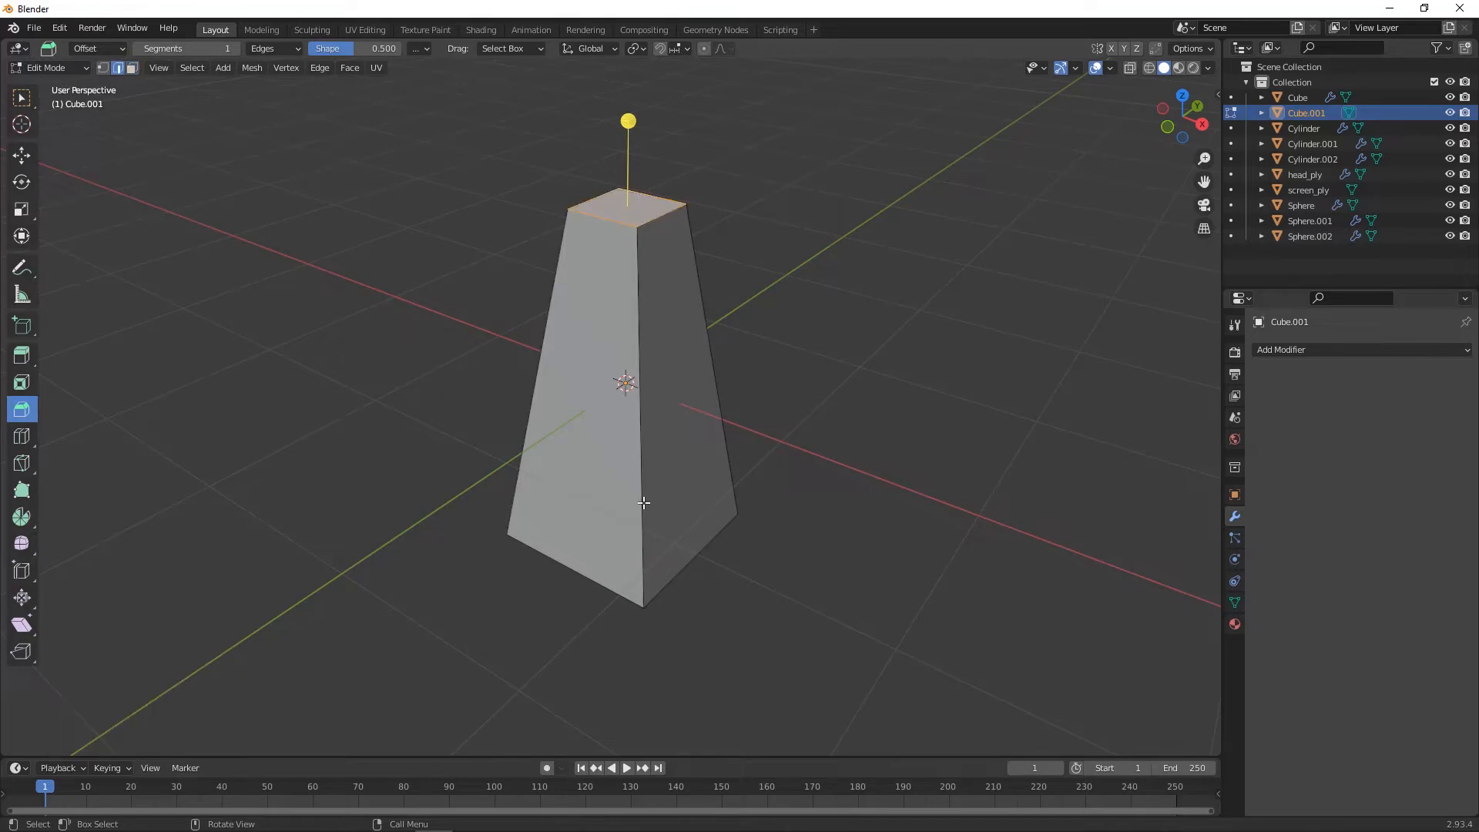
{"action": "key", "text": "ctrl"}
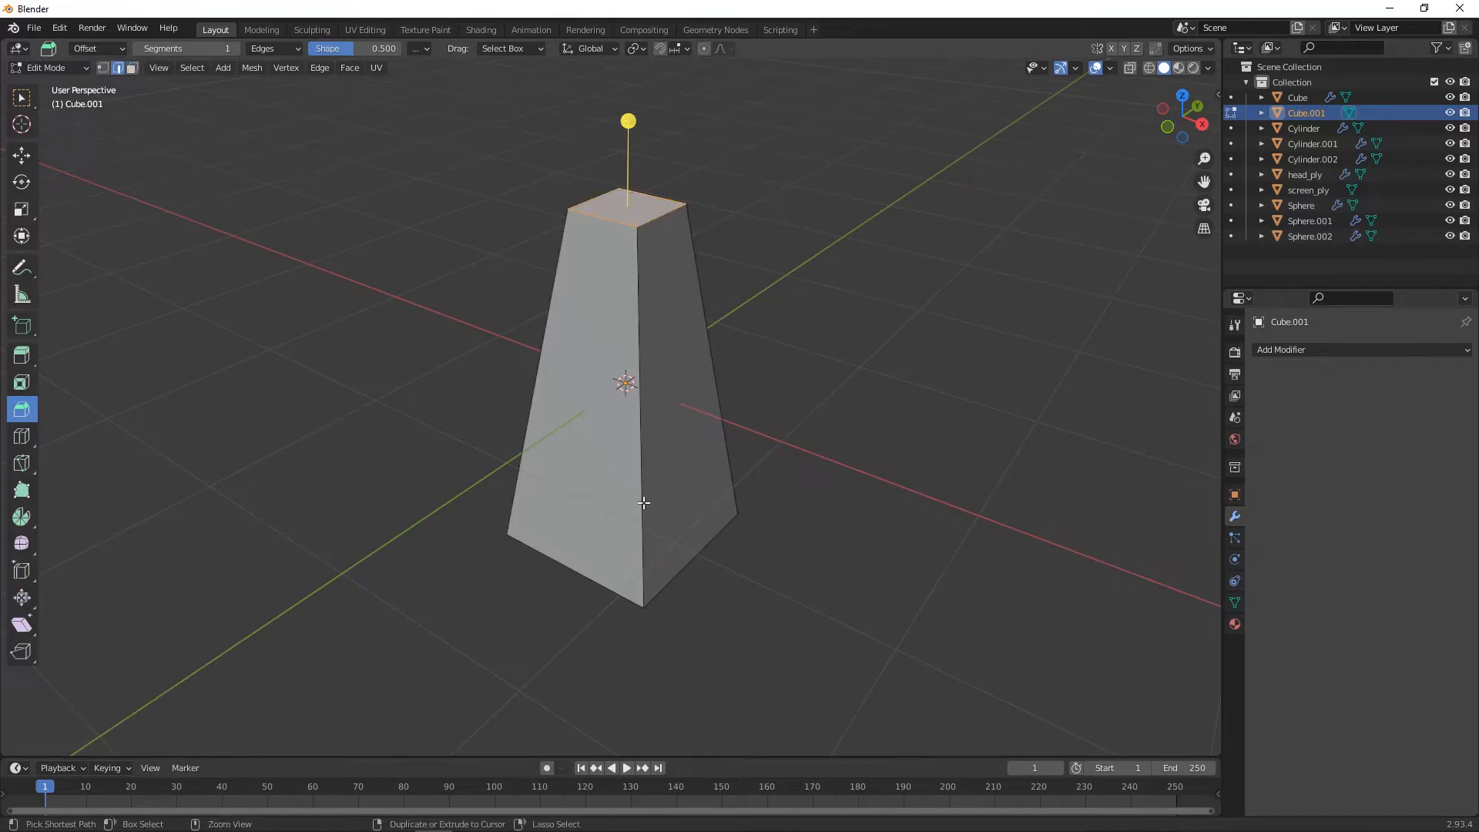
{"action": "key", "text": "ctrl+r"}
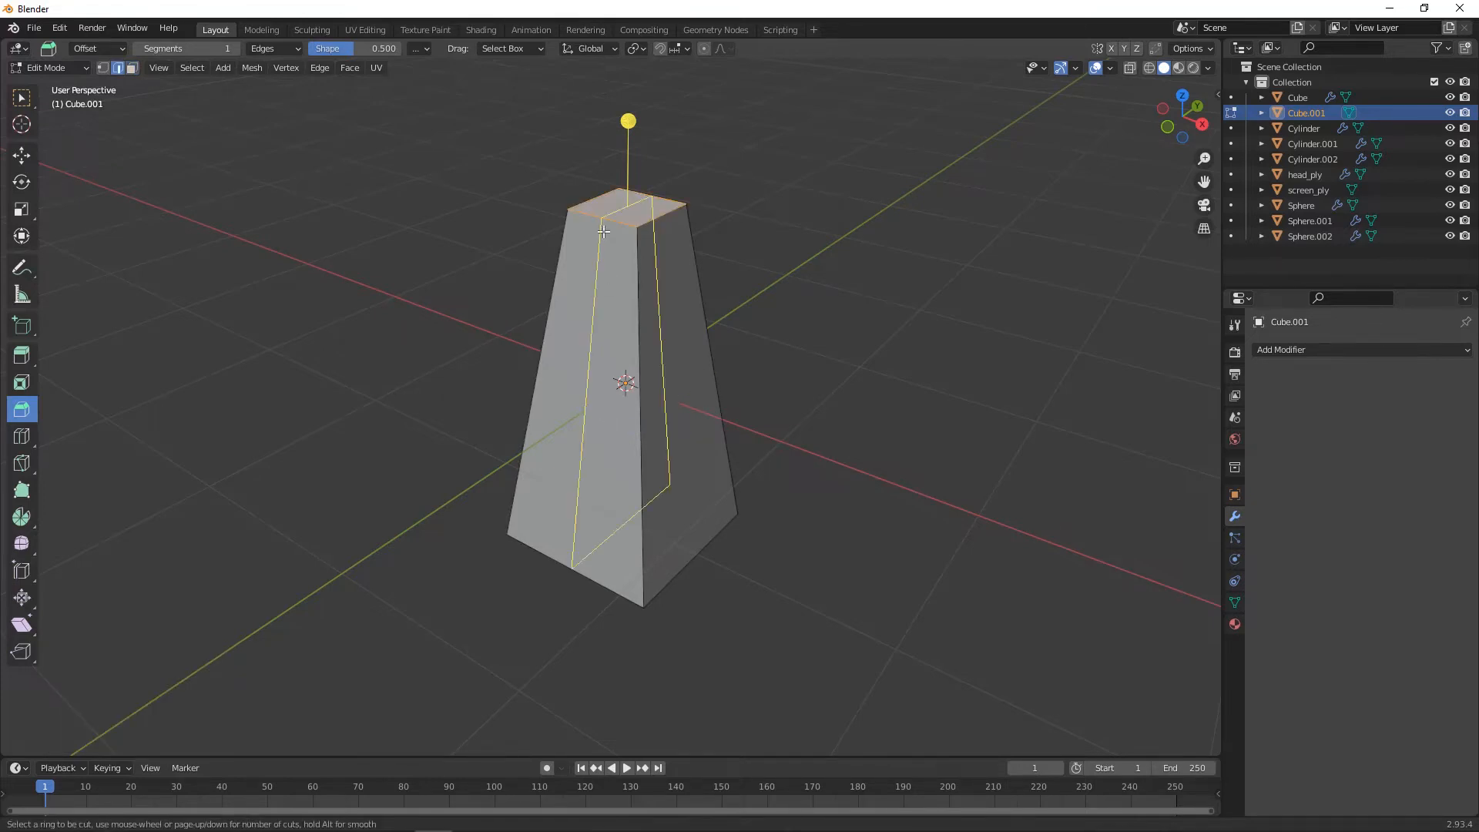
{"action": "left_click", "coordinate": [603, 227]}
{"action": "left_click", "coordinate": [603, 227]}
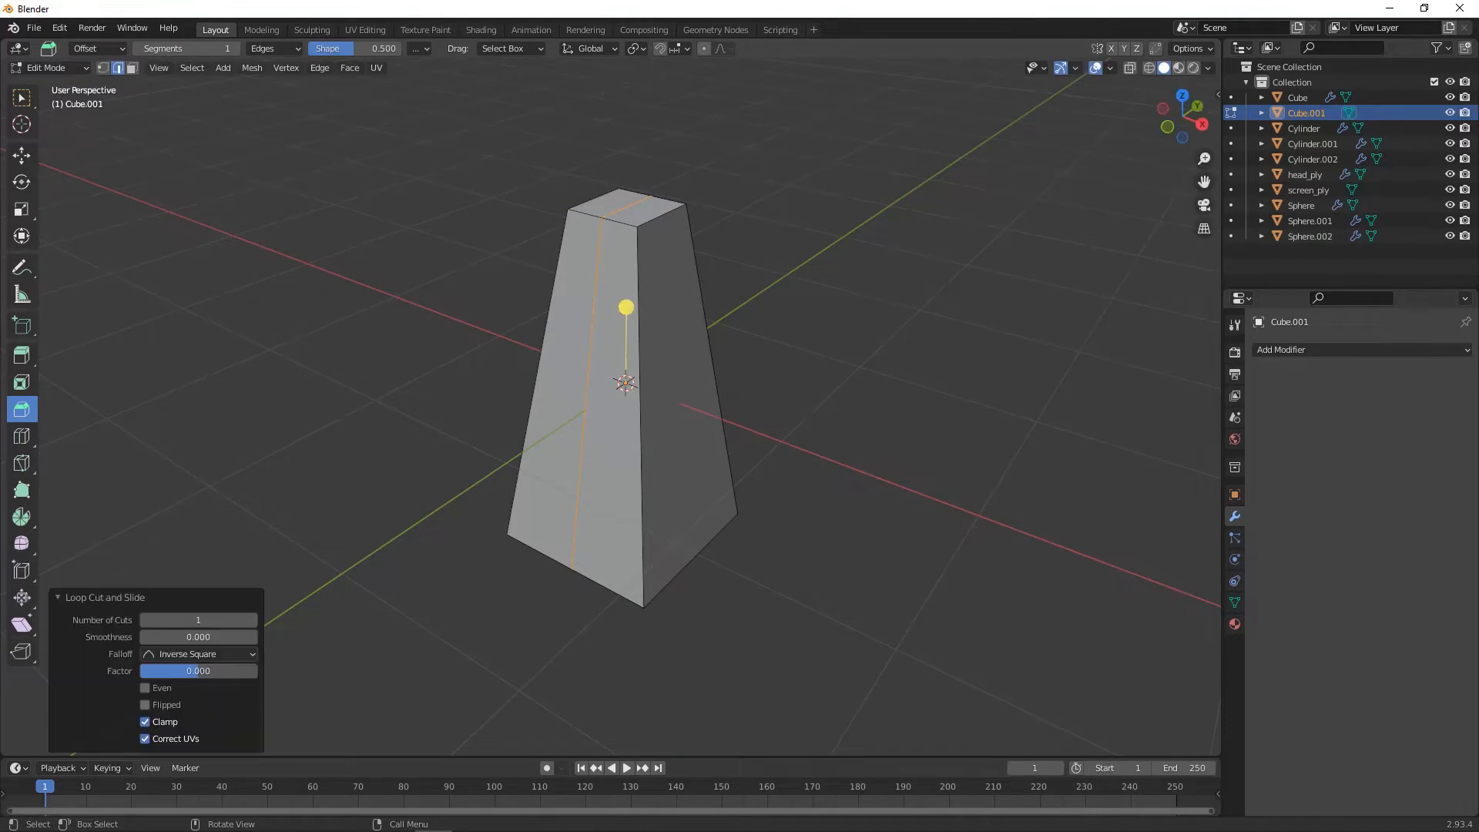
{"action": "left_click", "coordinate": [659, 218]}
{"action": "key", "text": "ctrl+r"}
{"action": "left_click", "coordinate": [665, 236]}
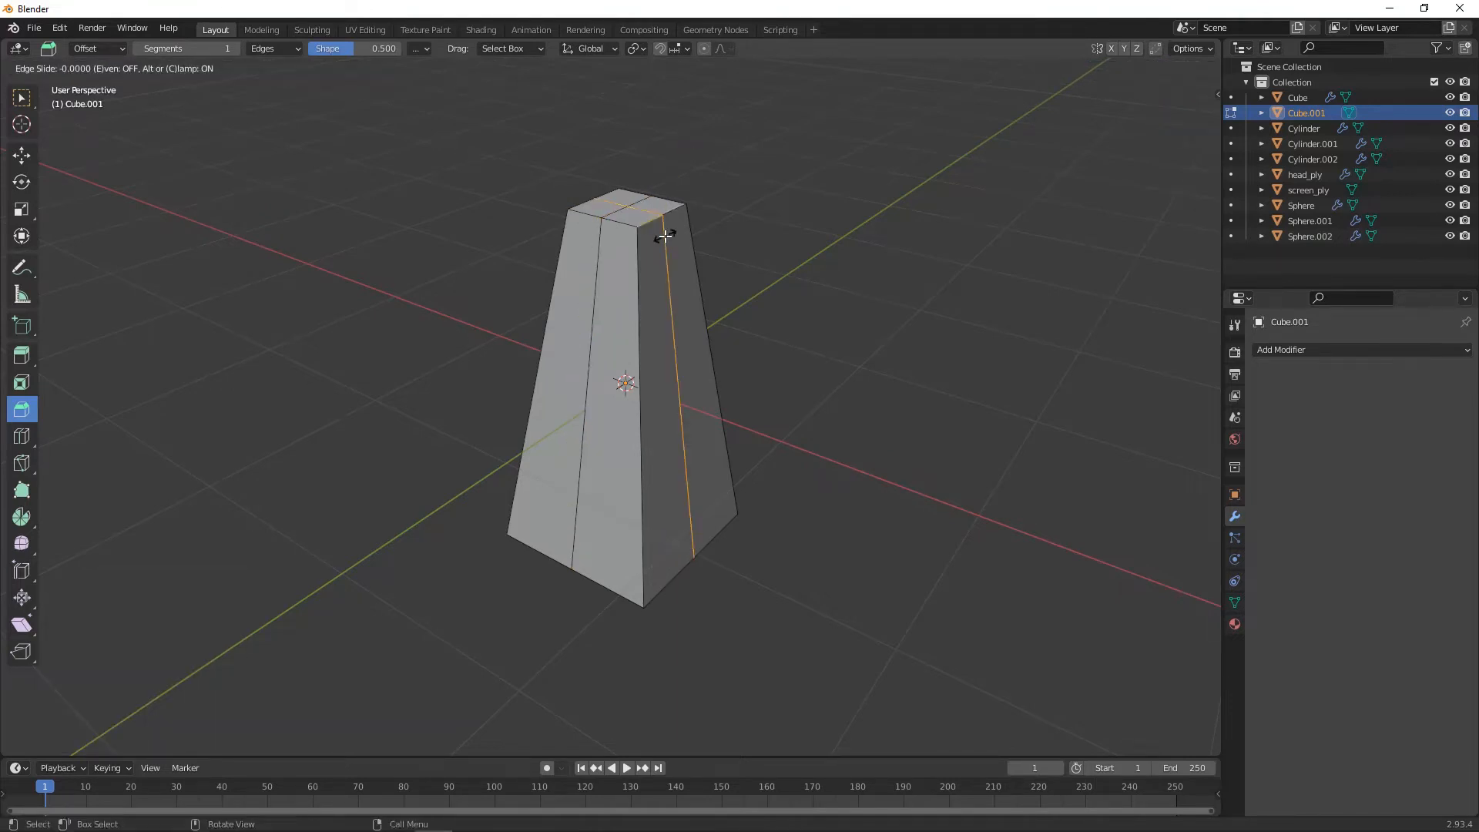
{"action": "left_click", "coordinate": [664, 235]}
- Widen the two vertical edge loops into an octagonal outline, scaling one by 1.344 along X and the other by about 1.668 along Y
{"action": "mouse_move", "coordinate": [742, 259]}
{"action": "middle_mouse_down"}
{"action": "mouse_move", "coordinate": [766, 300]}
{"action": "mouse_move", "coordinate": [743, 287]}
{"action": "middle_mouse_up"}
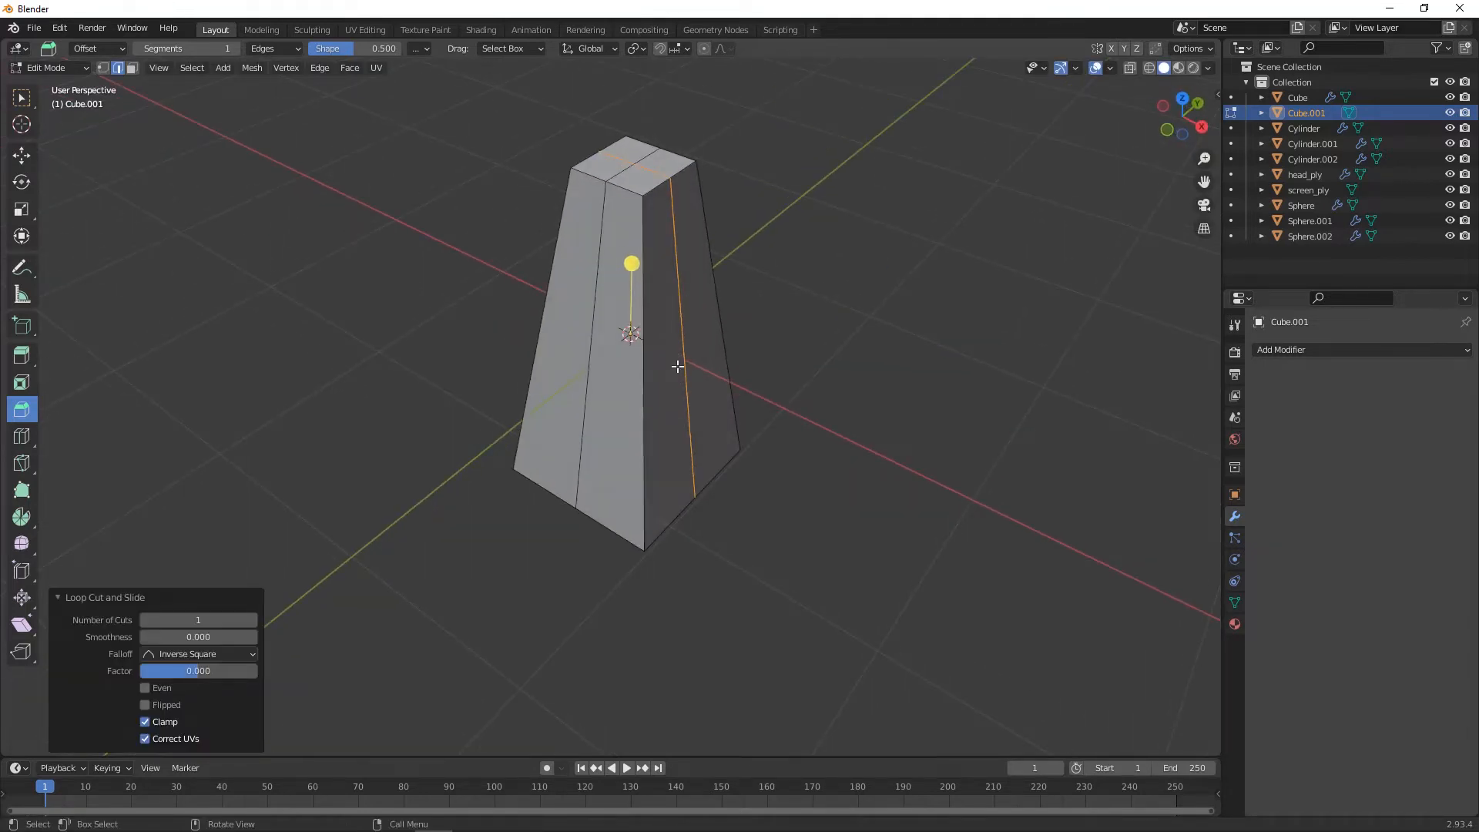
{"action": "key", "text": "s"}
{"action": "key", "text": "x"}
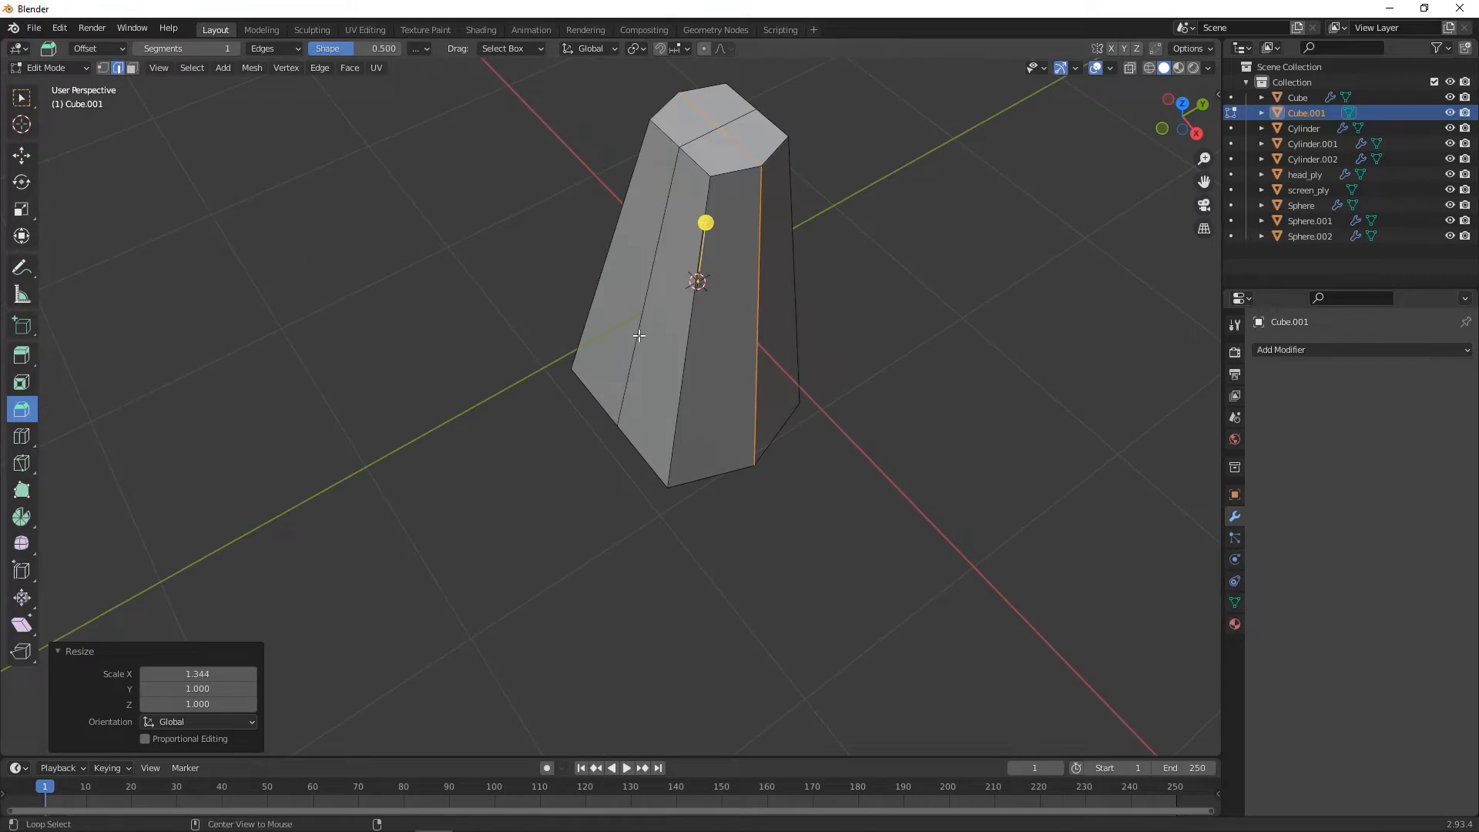
{"action": "left_click", "coordinate": [638, 335], "text": "alt"}
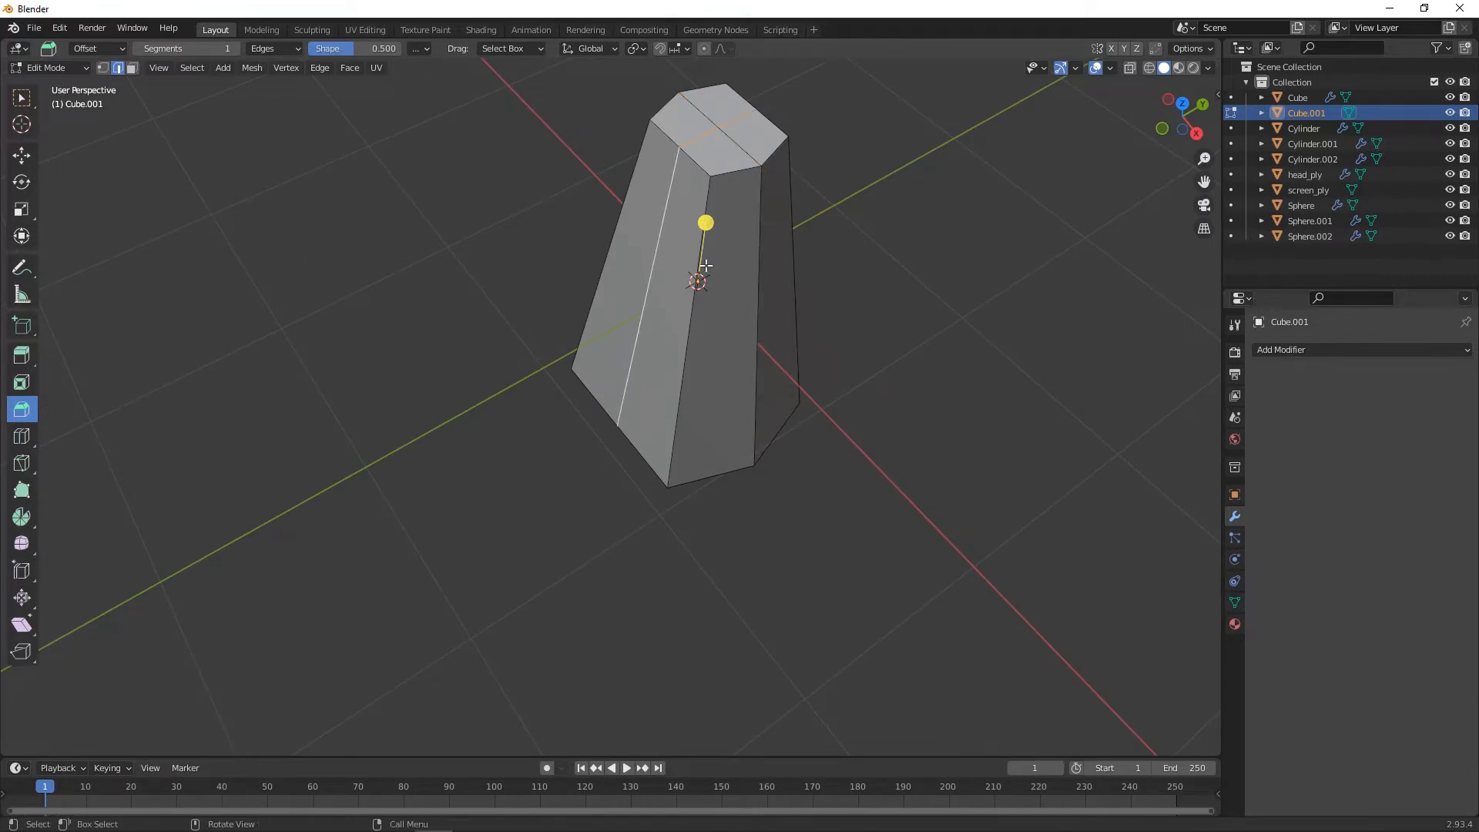
{"action": "key", "text": "s"}
{"action": "key", "text": "y"}
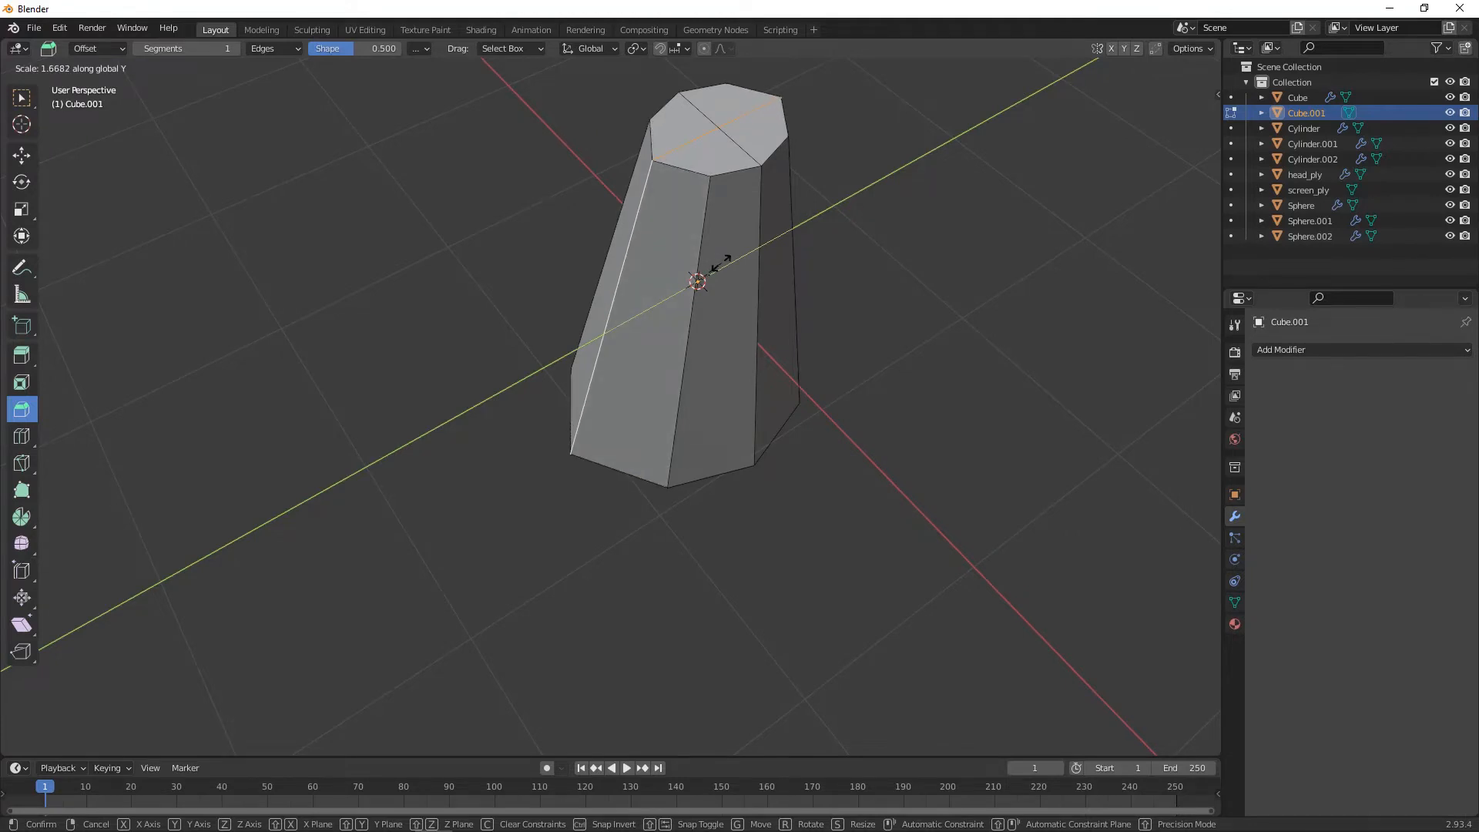
{"action": "left_click", "coordinate": [720, 264]}
- Bevel all outer edges of the tapered block's bottom face with a width of 0.0796 m and 2 segments
{"action": "middle_click_drag", "start_coordinate": [721, 264], "coordinate": [541, 321]}
{"action": "middle_click_drag", "start_coordinate": [789, 336], "coordinate": [670, 216]}
{"action": "left_click", "coordinate": [666, 221], "text": "alt"}
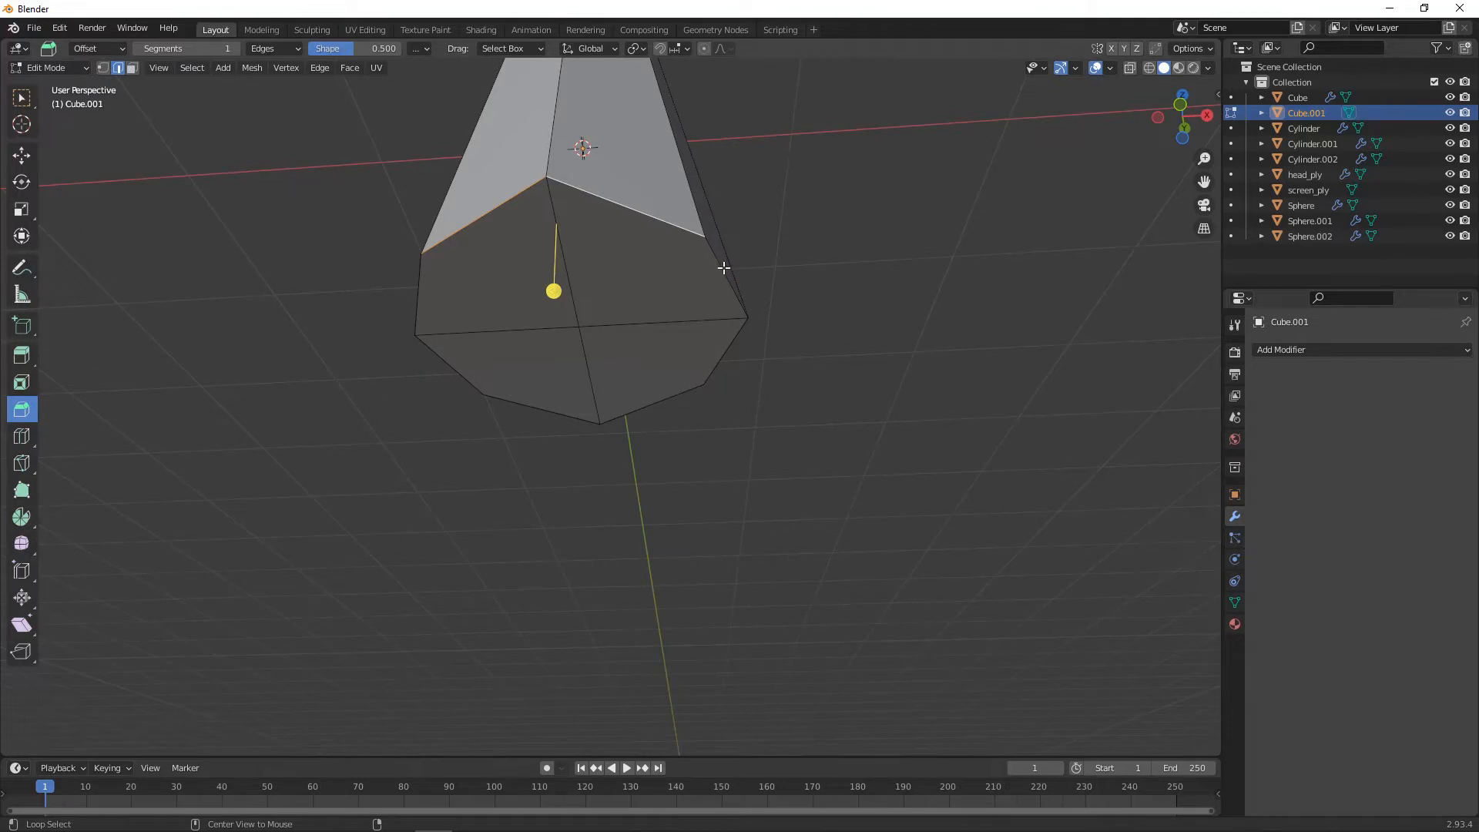
{"action": "left_click", "coordinate": [722, 271], "text": "alt+shift"}
{"action": "left_click", "coordinate": [679, 393], "text": "alt+shift"}
{"action": "left_click", "coordinate": [471, 383], "text": "alt+shift"}
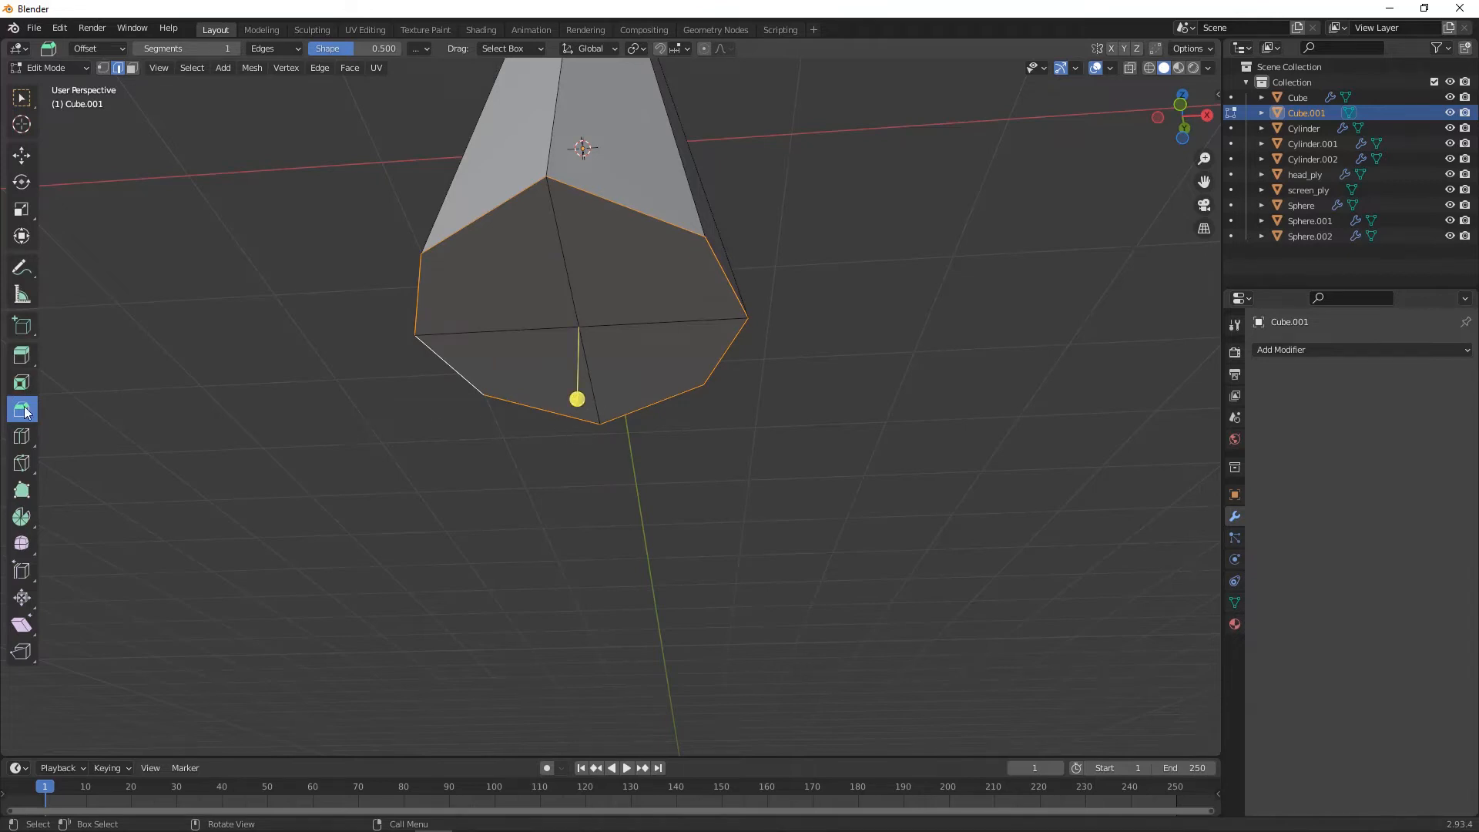
{"action": "left_click_drag", "start_coordinate": [578, 399], "coordinate": [577, 391]}
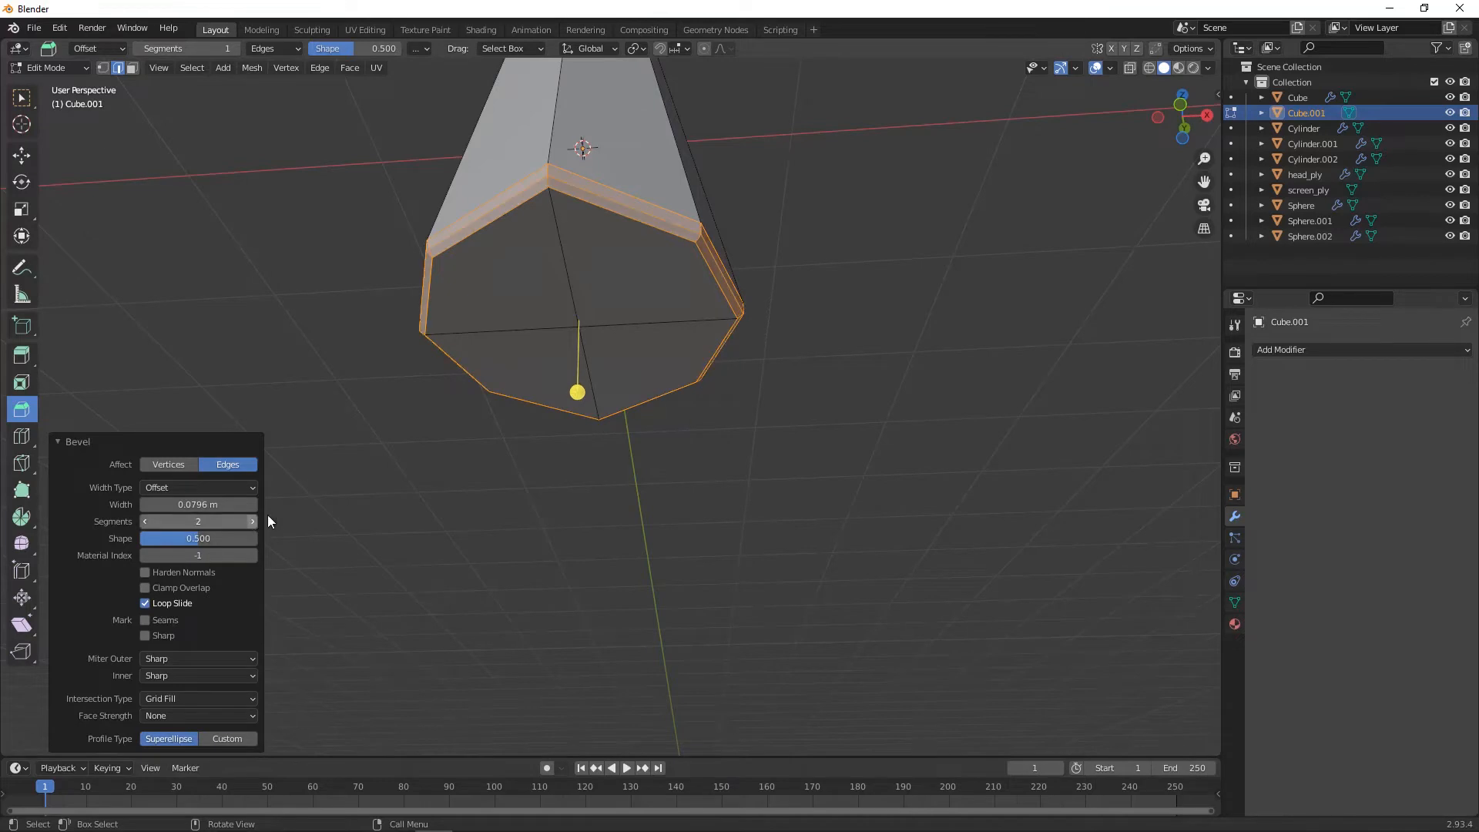
- Add a horizontal loop cut near the tapered block's top with a slide factor of -0.773 and return to Object Mode
{"action": "middle_click_drag", "start_coordinate": [864, 485], "coordinate": [706, 342]}
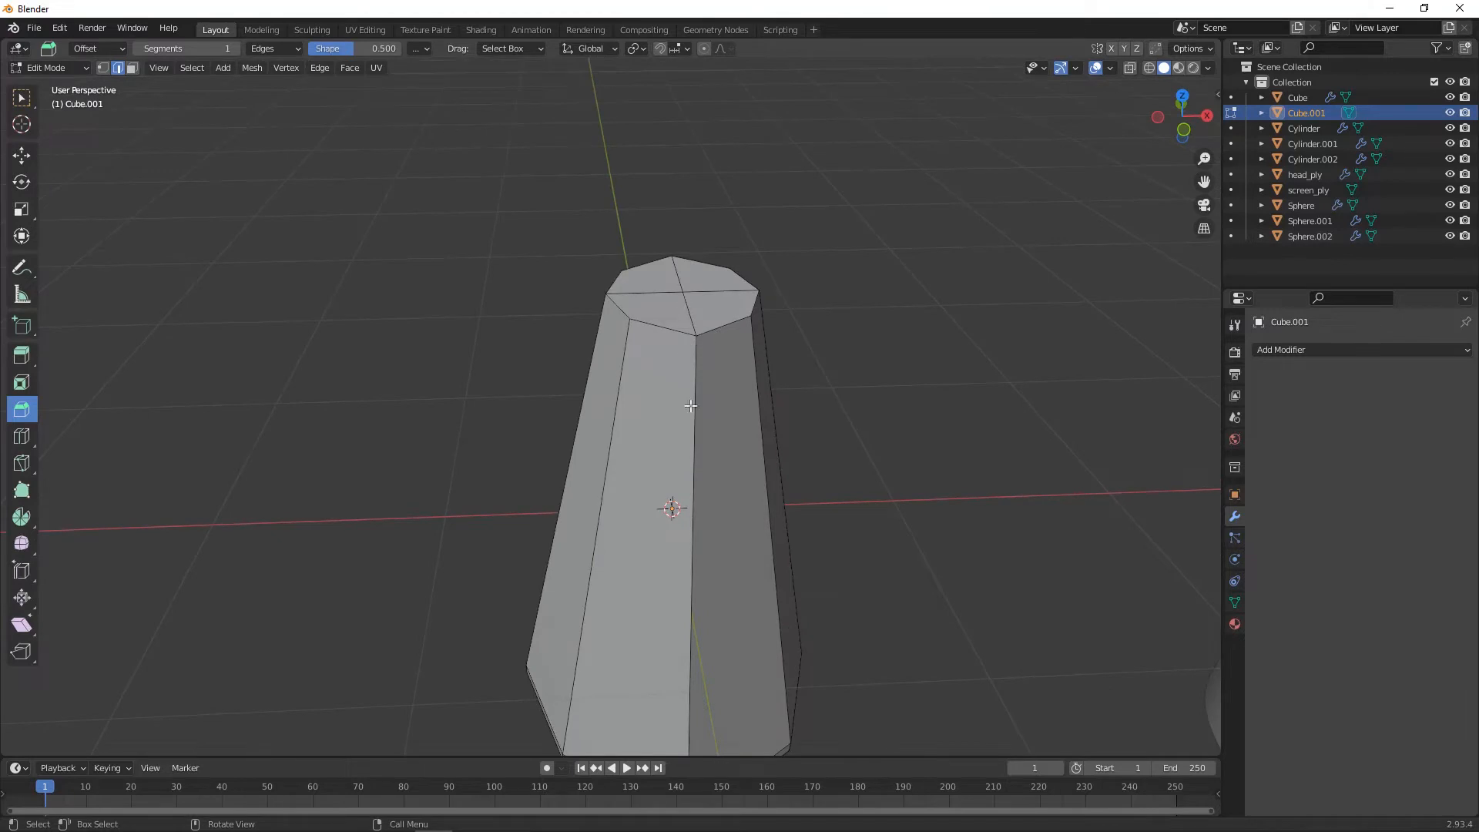
{"action": "middle_click_drag", "start_coordinate": [867, 429], "coordinate": [656, 432]}
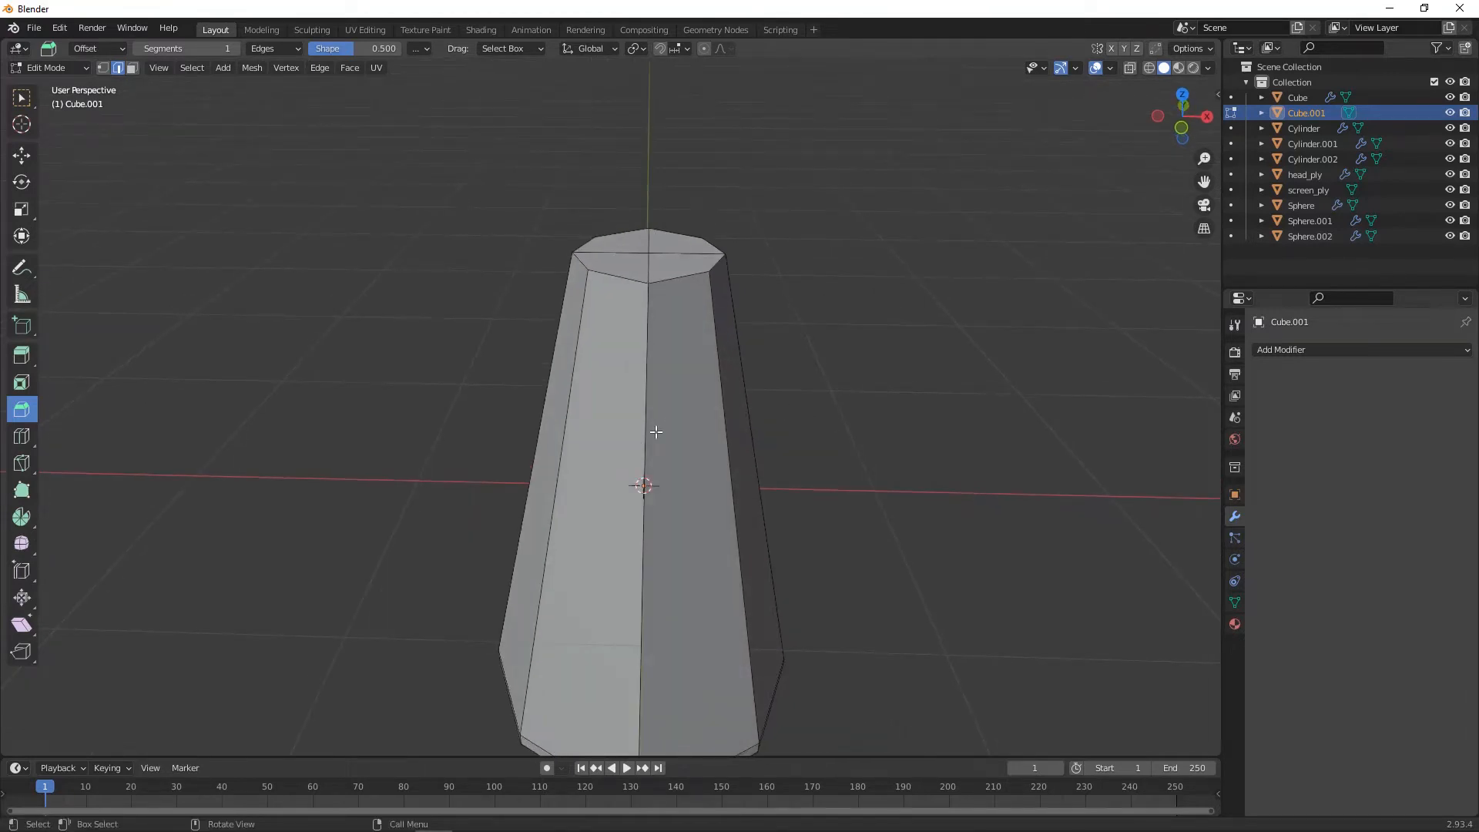
{"action": "key", "text": "ctrl+r"}
{"action": "left_click", "coordinate": [654, 430]}
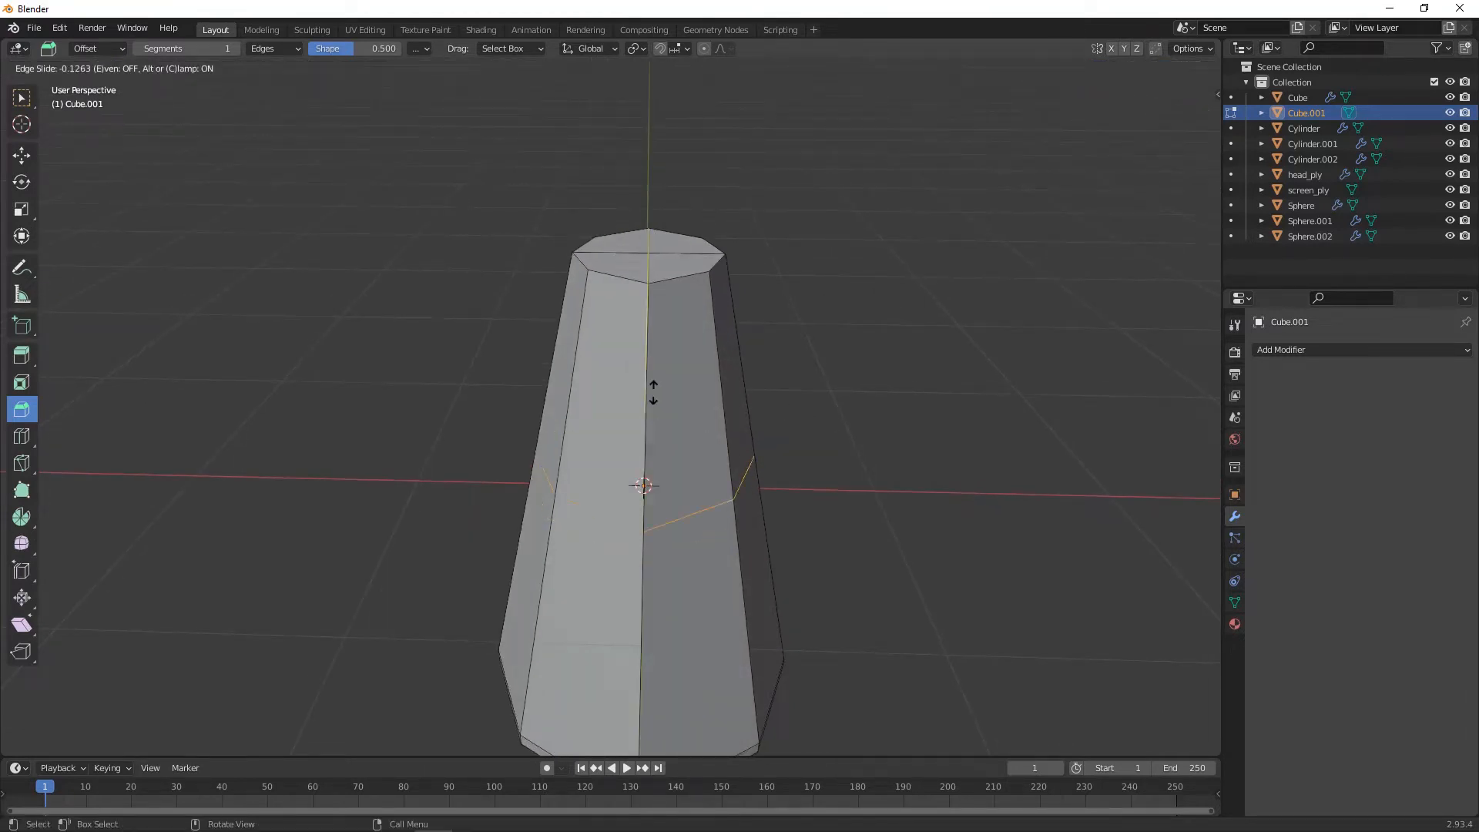
{"action": "left_click", "coordinate": [654, 231]}
{"action": "middle_click_drag", "start_coordinate": [815, 313], "coordinate": [858, 353]}
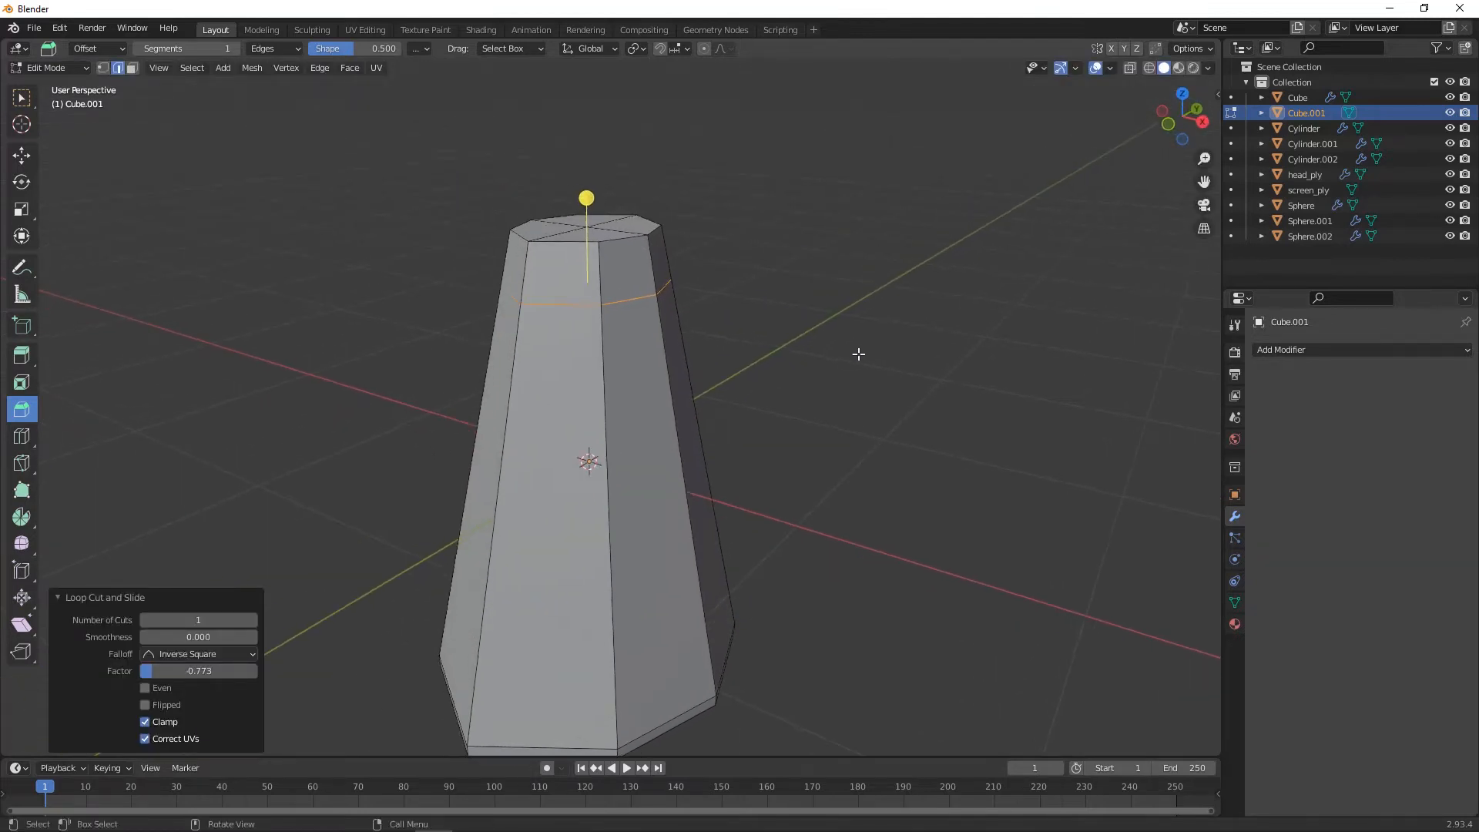
{"action": "right_click", "coordinate": [630, 294]}
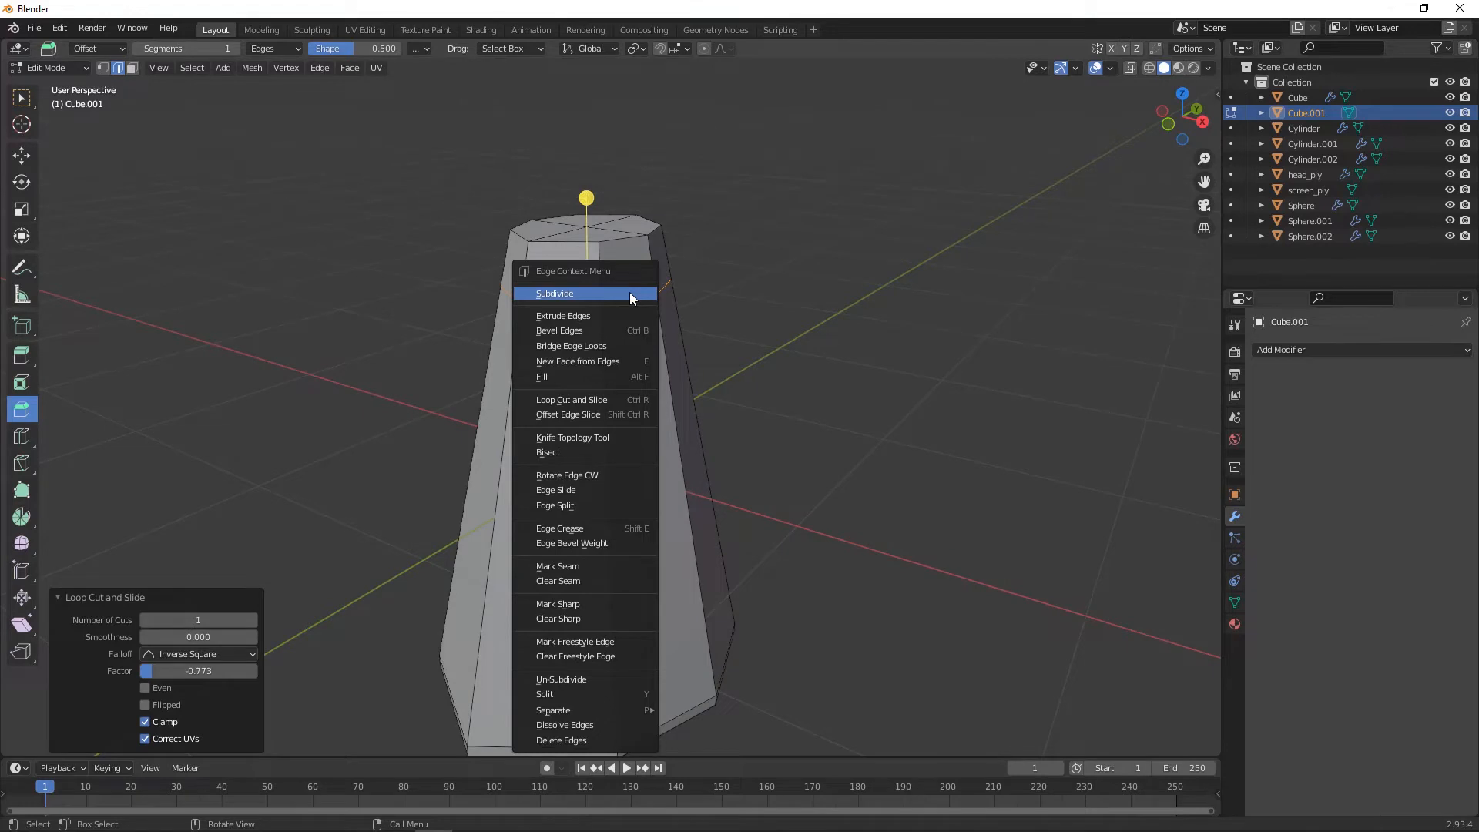
{"action": "left_click", "coordinate": [667, 350]}
{"action": "key", "text": "Tab"}
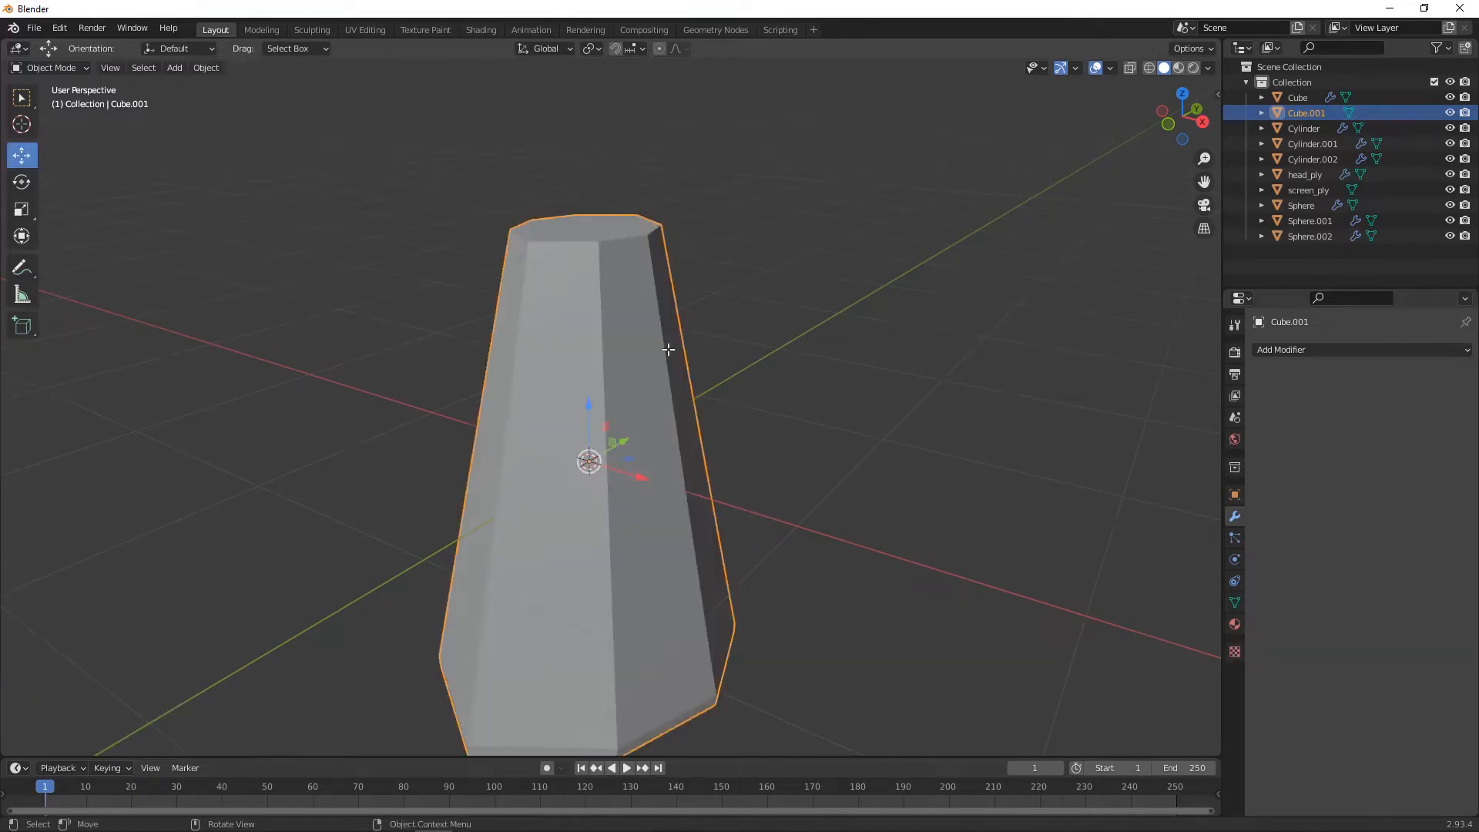
- Try smooth shading on the tapered block
{"action": "right_click", "coordinate": [639, 284]}
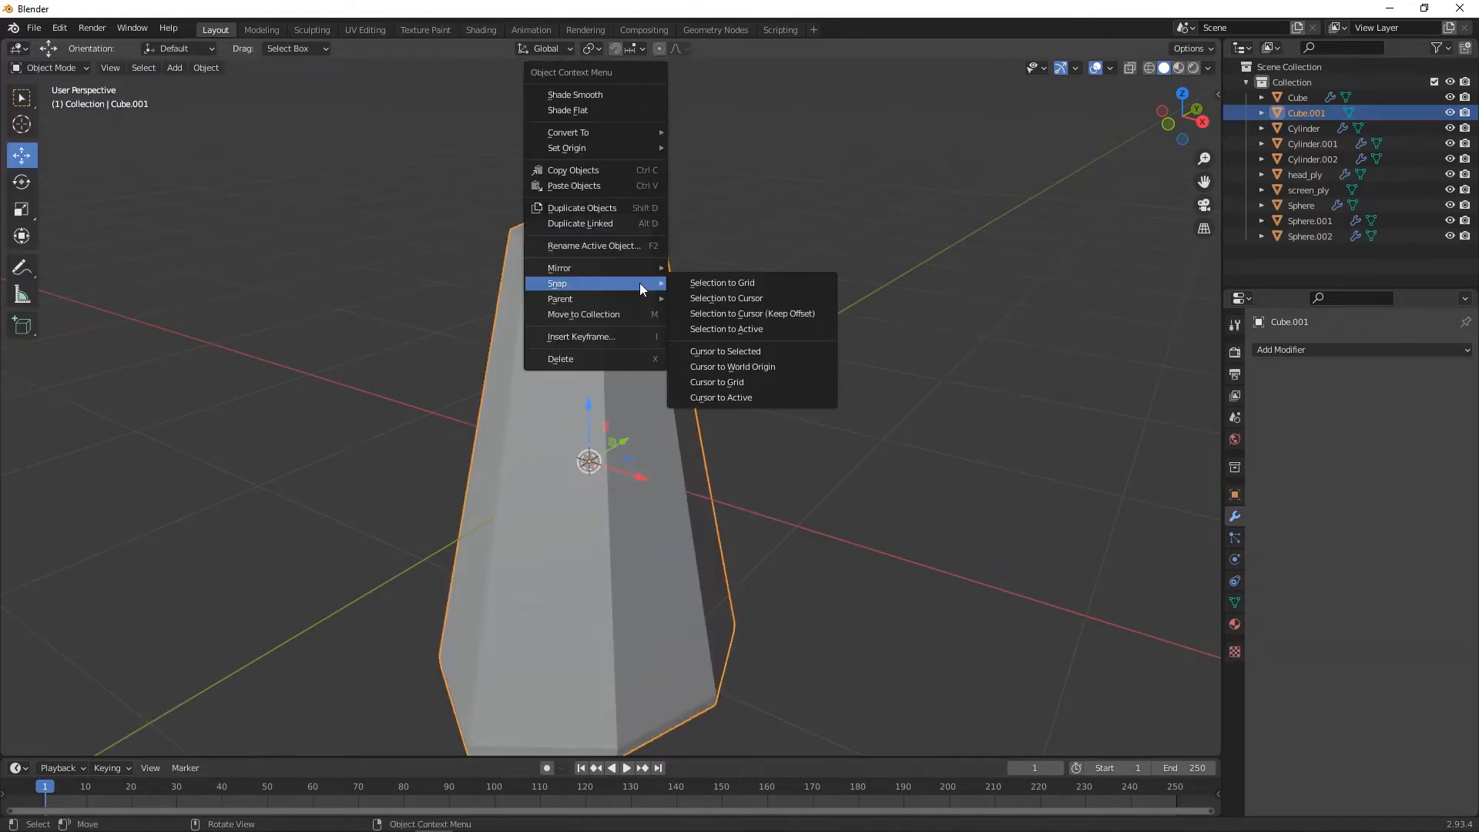
{"action": "left_click", "coordinate": [611, 95]}
{"action": "mouse_move", "coordinate": [678, 308]}
{"action": "middle_mouse_down"}
{"action": "mouse_move", "coordinate": [747, 401]}
{"action": "mouse_move", "coordinate": [846, 333]}
{"action": "mouse_move", "coordinate": [746, 367]}
{"action": "mouse_move", "coordinate": [663, 431]}
{"action": "middle_mouse_up"}
{"action": "scroll", "coordinate": [662, 433], "scroll_direction": "down", "scroll_amount": 1}
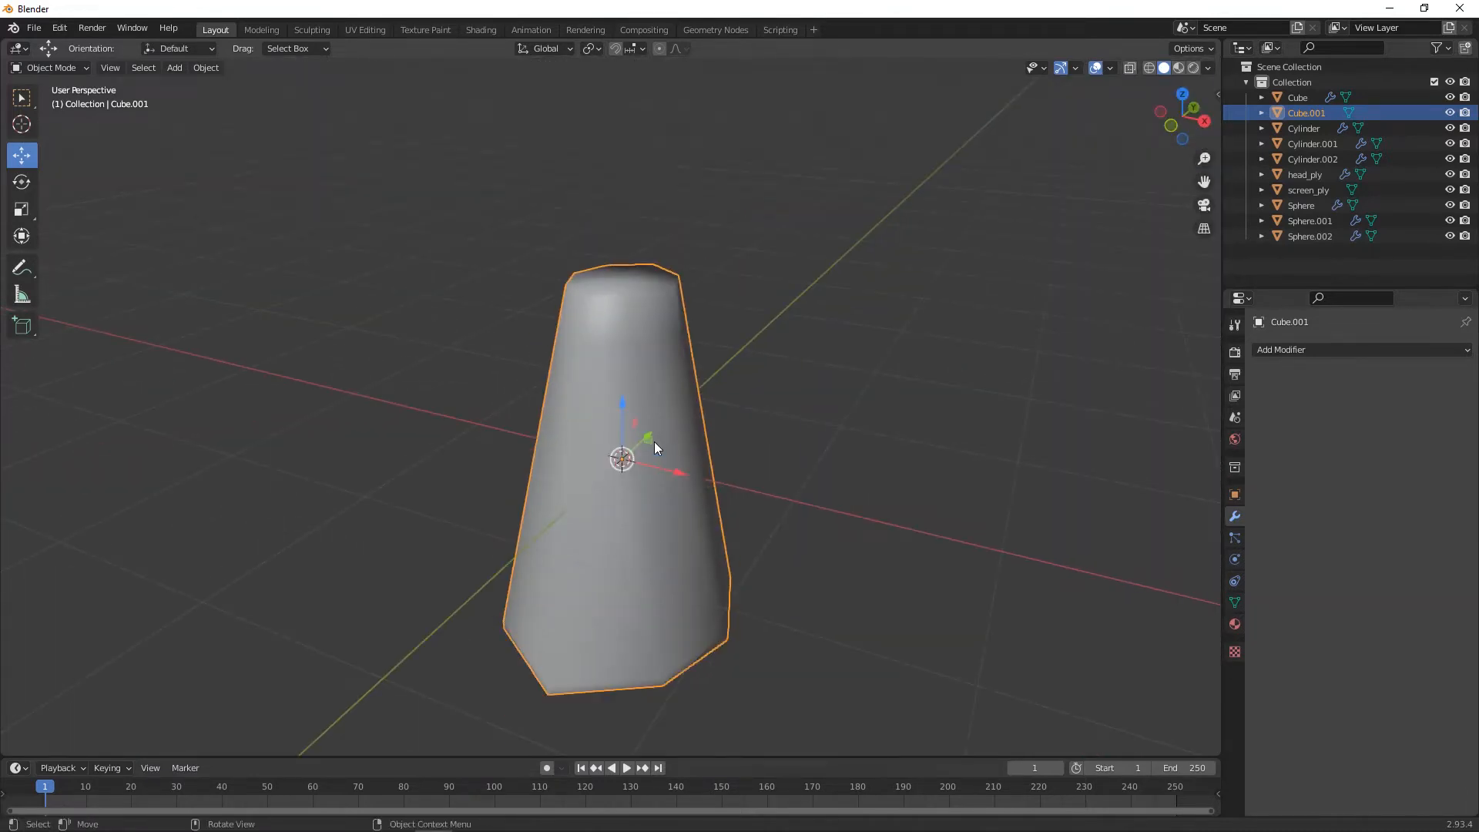
{"action": "key", "text": "ctrl+z"}
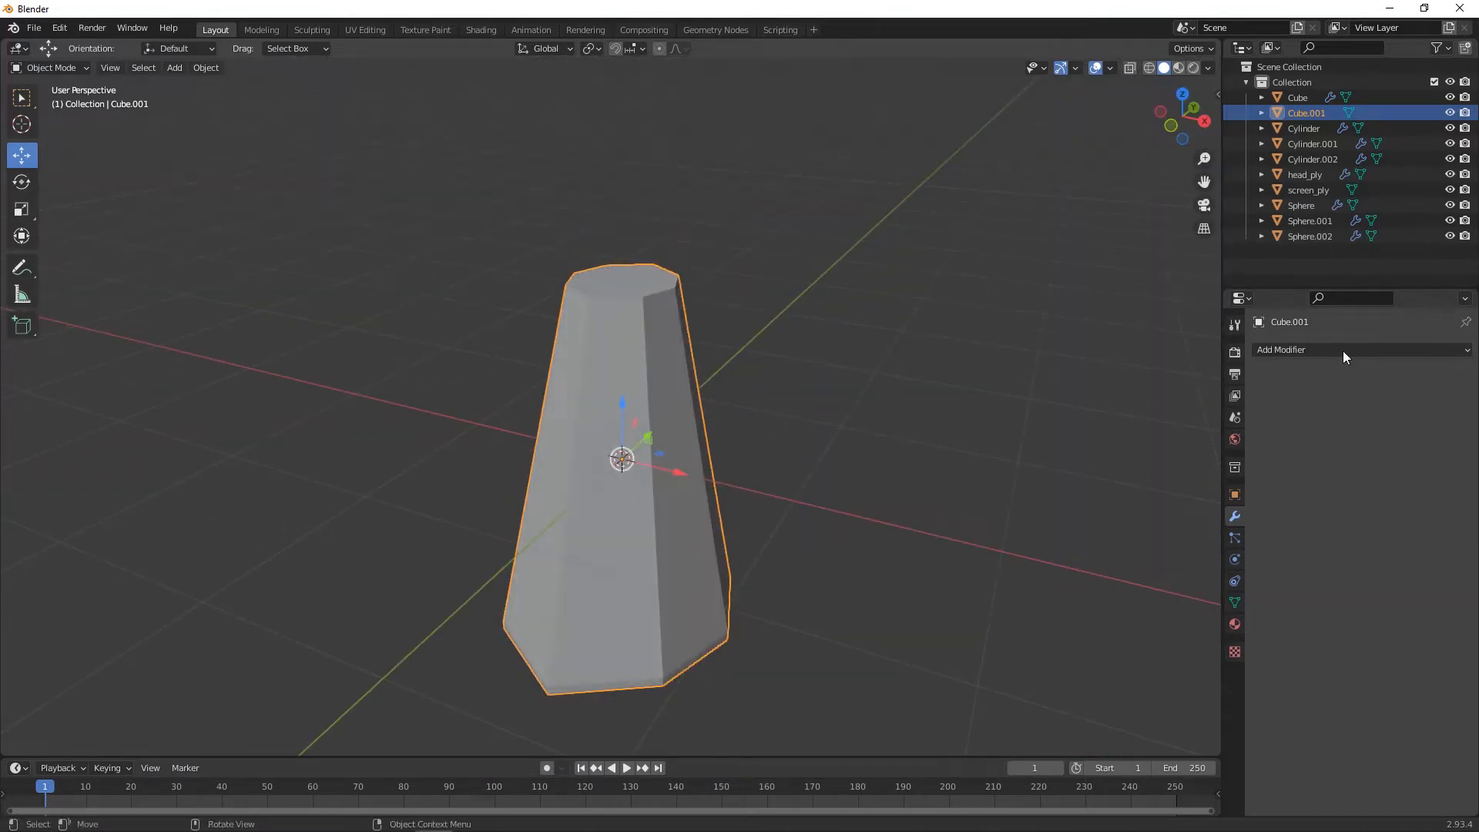
- Add a Subdivision Surface modifier to the tapered block with viewport and render levels of 3
{"action": "left_click", "coordinate": [1362, 348]}
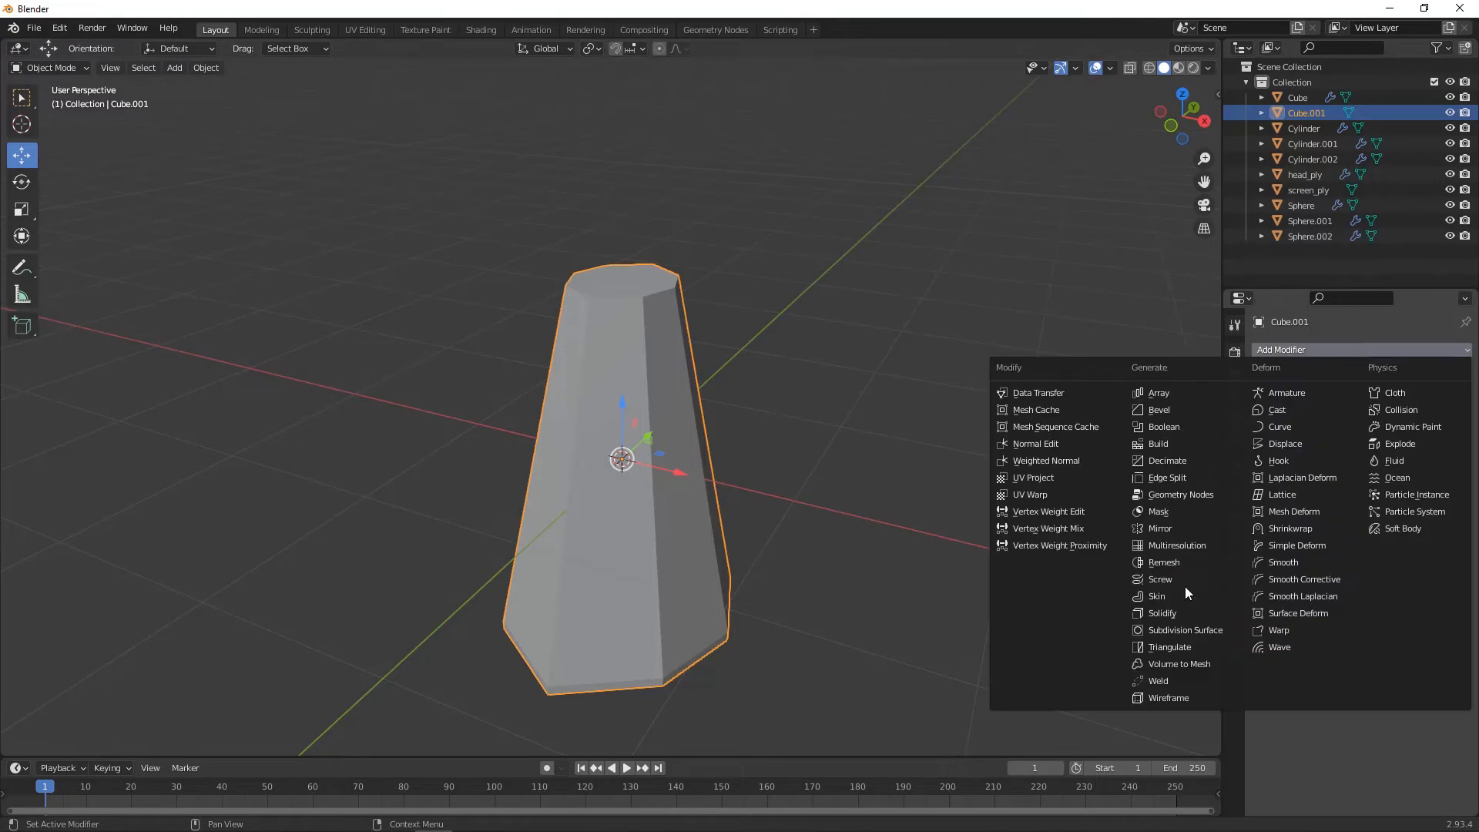
{"action": "left_click", "coordinate": [1183, 630]}
{"action": "left_click", "coordinate": [845, 512]}
{"action": "left_click", "coordinate": [704, 496]}
{"action": "middle_click_drag", "start_coordinate": [721, 486], "coordinate": [683, 505]}
{"action": "left_click", "coordinate": [1449, 417]}
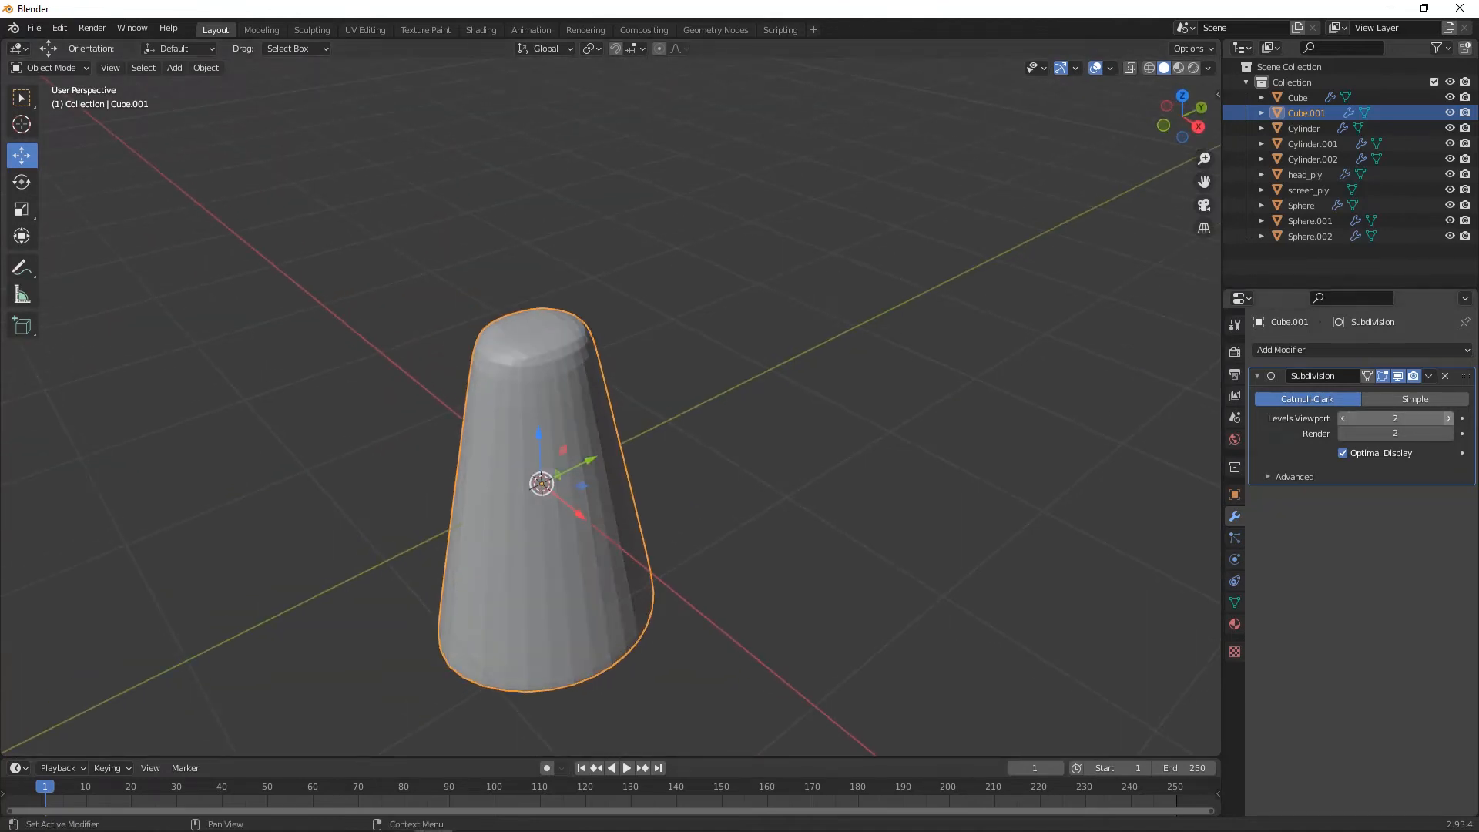
{"action": "left_click", "coordinate": [1448, 433]}
{"action": "left_click", "coordinate": [1449, 419]}
- Move the smoothed cone about 2.31 m along X toward the large ribbed cylinder
{"action": "scroll", "coordinate": [886, 524], "scroll_direction": "down", "scroll_amount": 6}
{"action": "middle_click_drag", "start_coordinate": [862, 529], "coordinate": [710, 406]}
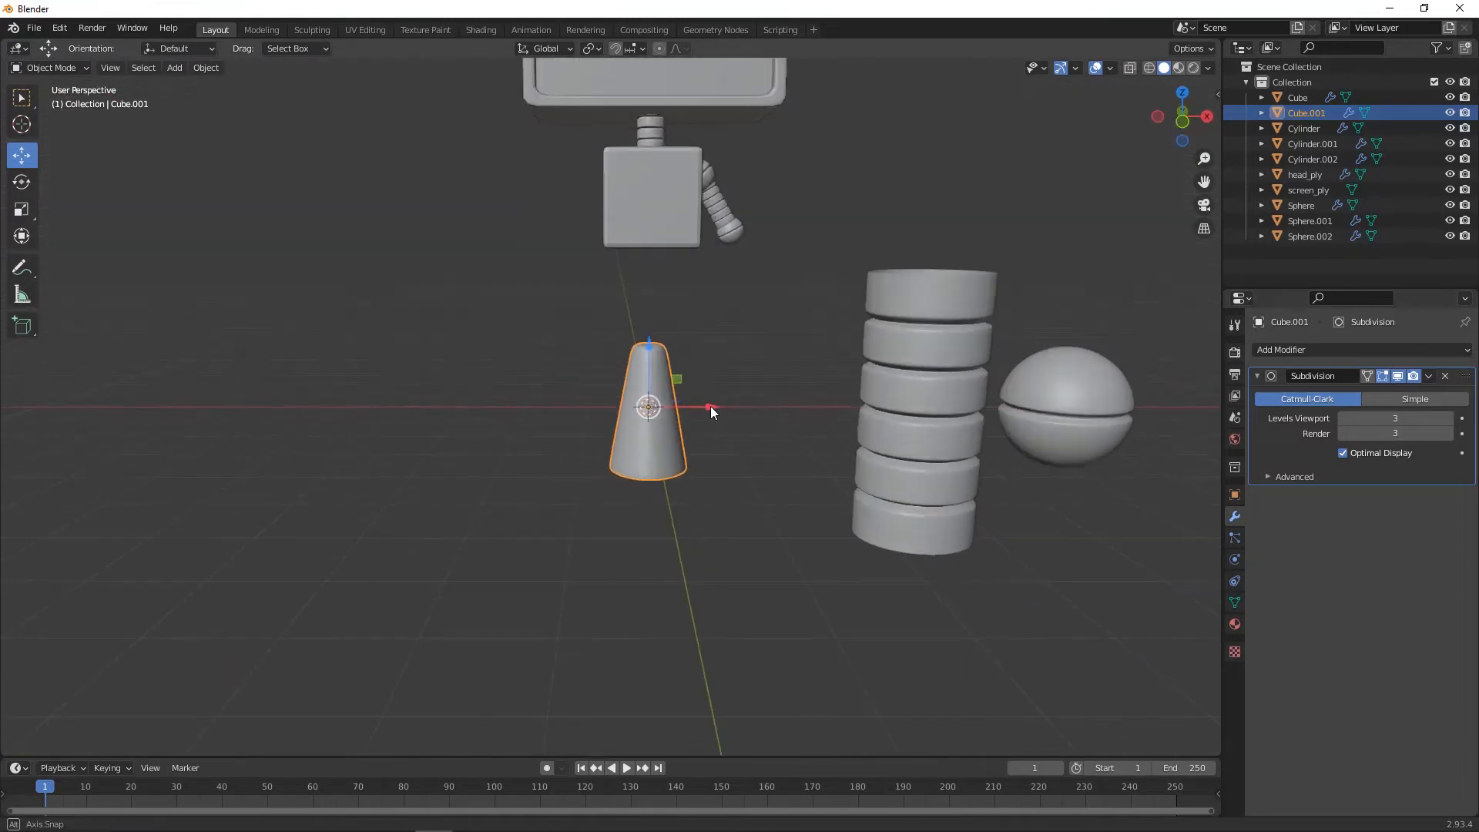
{"action": "left_click_drag", "start_coordinate": [710, 405], "coordinate": [857, 397]}
- Duplicate the cone, shift the copy along X toward the body and raise it about 1.91 m toward the arm
{"action": "key", "text": "shift+d"}
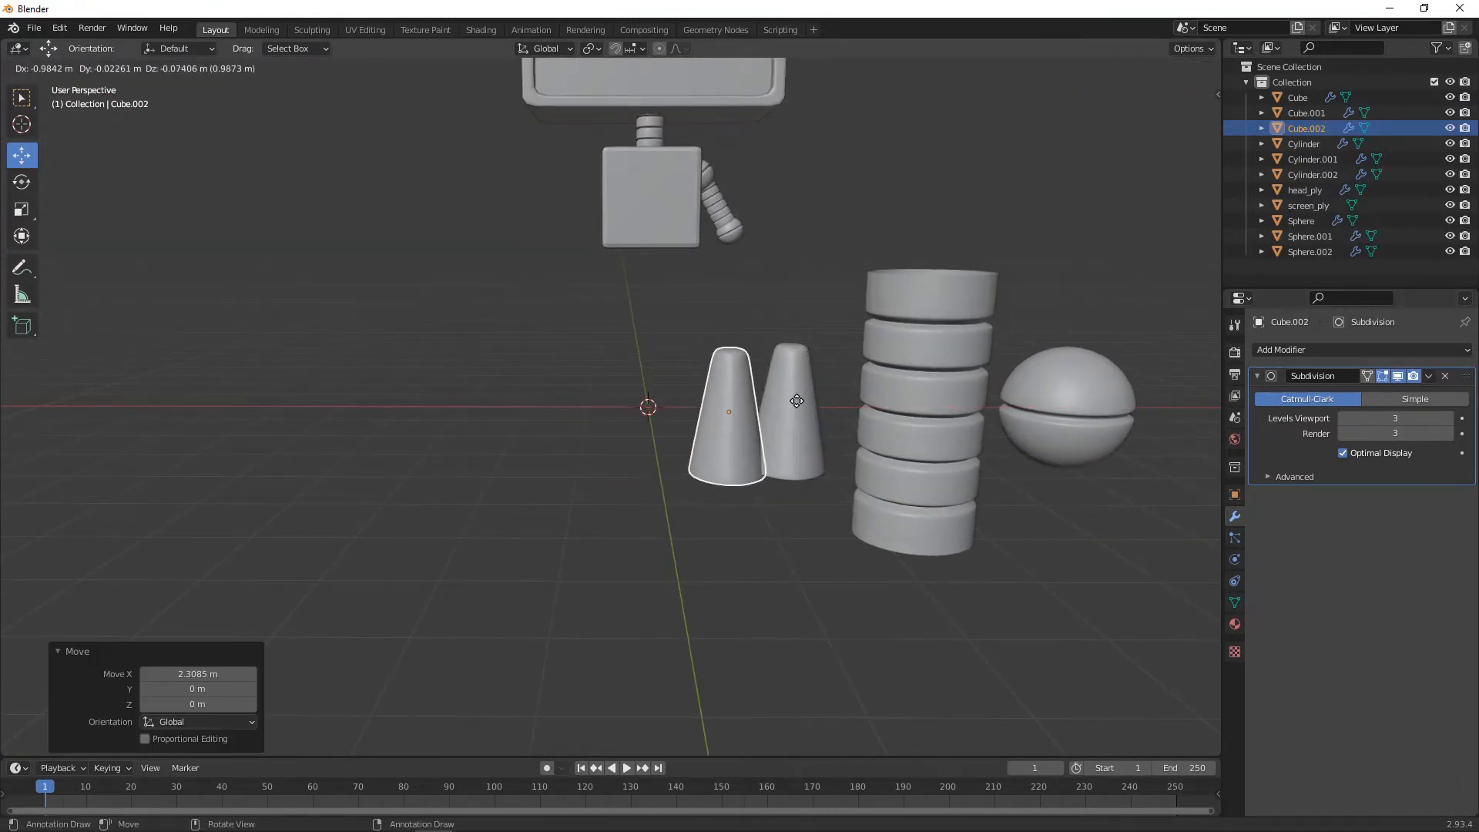
{"action": "key", "text": "Escape"}
{"action": "key", "text": "g"}
{"action": "key", "text": "x"}
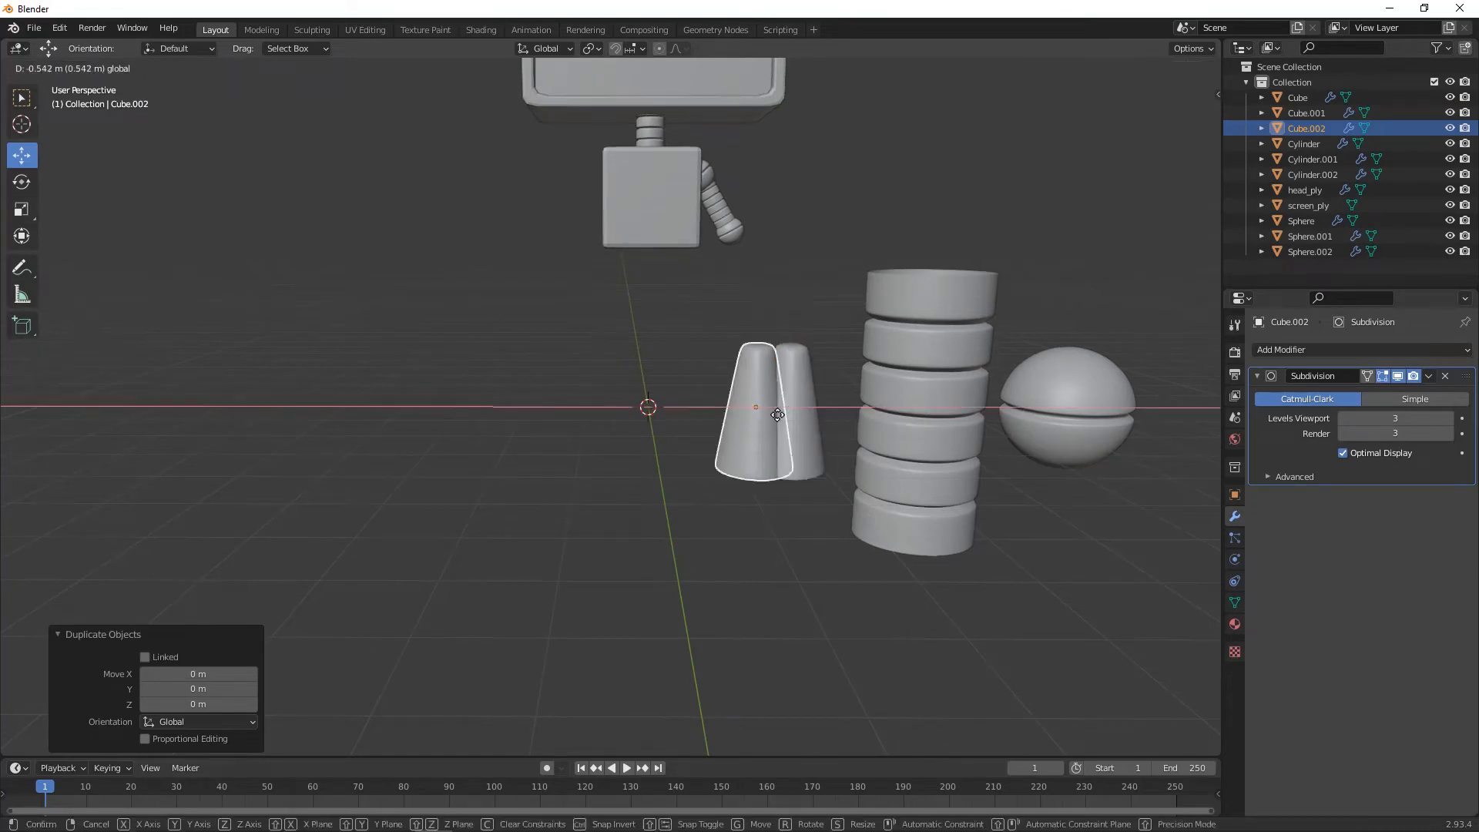
{"action": "left_click_drag", "start_coordinate": [759, 426], "coordinate": [777, 425]}
{"action": "left_click_drag", "start_coordinate": [718, 347], "coordinate": [728, 222]}
- In front view, lower the duplicated cone about 0.48 m so it sits just beneath the arm's end joint
{"action": "middle_click_drag", "start_coordinate": [740, 245], "coordinate": [918, 258]}
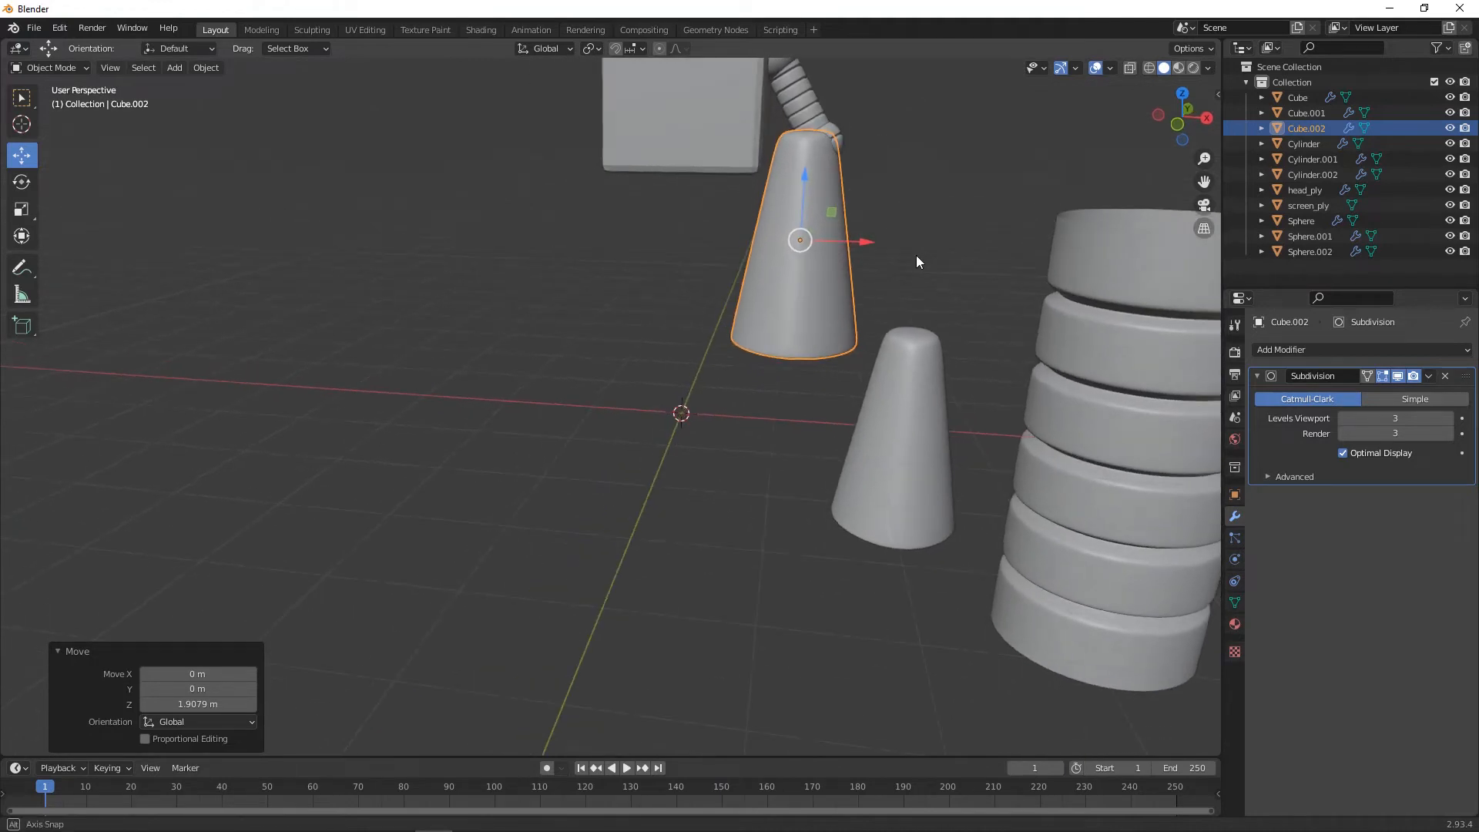
{"action": "left_click", "coordinate": [1177, 126]}
{"action": "middle_click_drag", "start_coordinate": [777, 316], "coordinate": [649, 418], "text": "shift"}
{"action": "scroll", "coordinate": [778, 336], "scroll_direction": "up", "scroll_amount": 3}
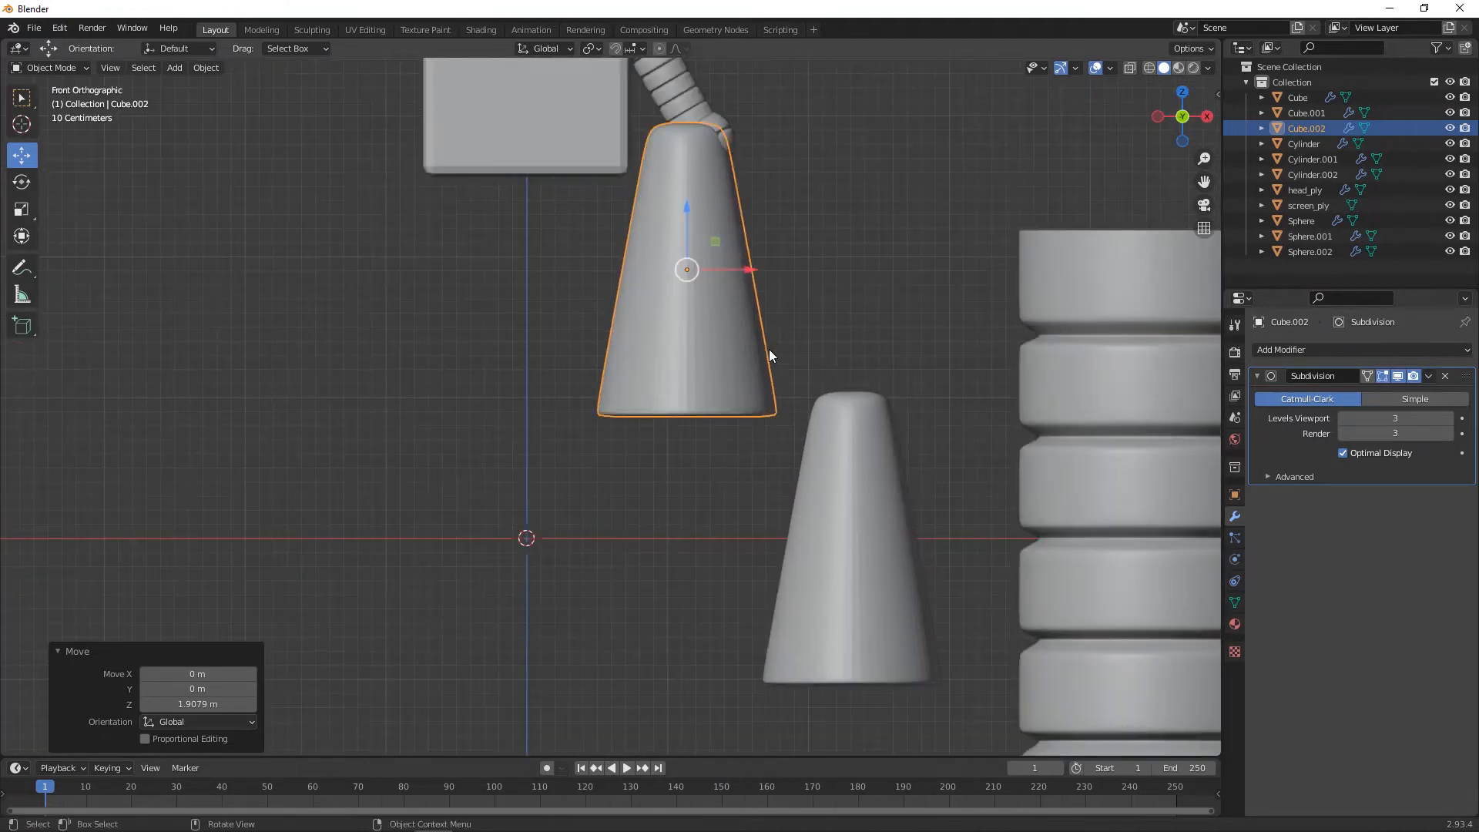
{"action": "left_click_drag", "start_coordinate": [687, 214], "coordinate": [687, 279]}
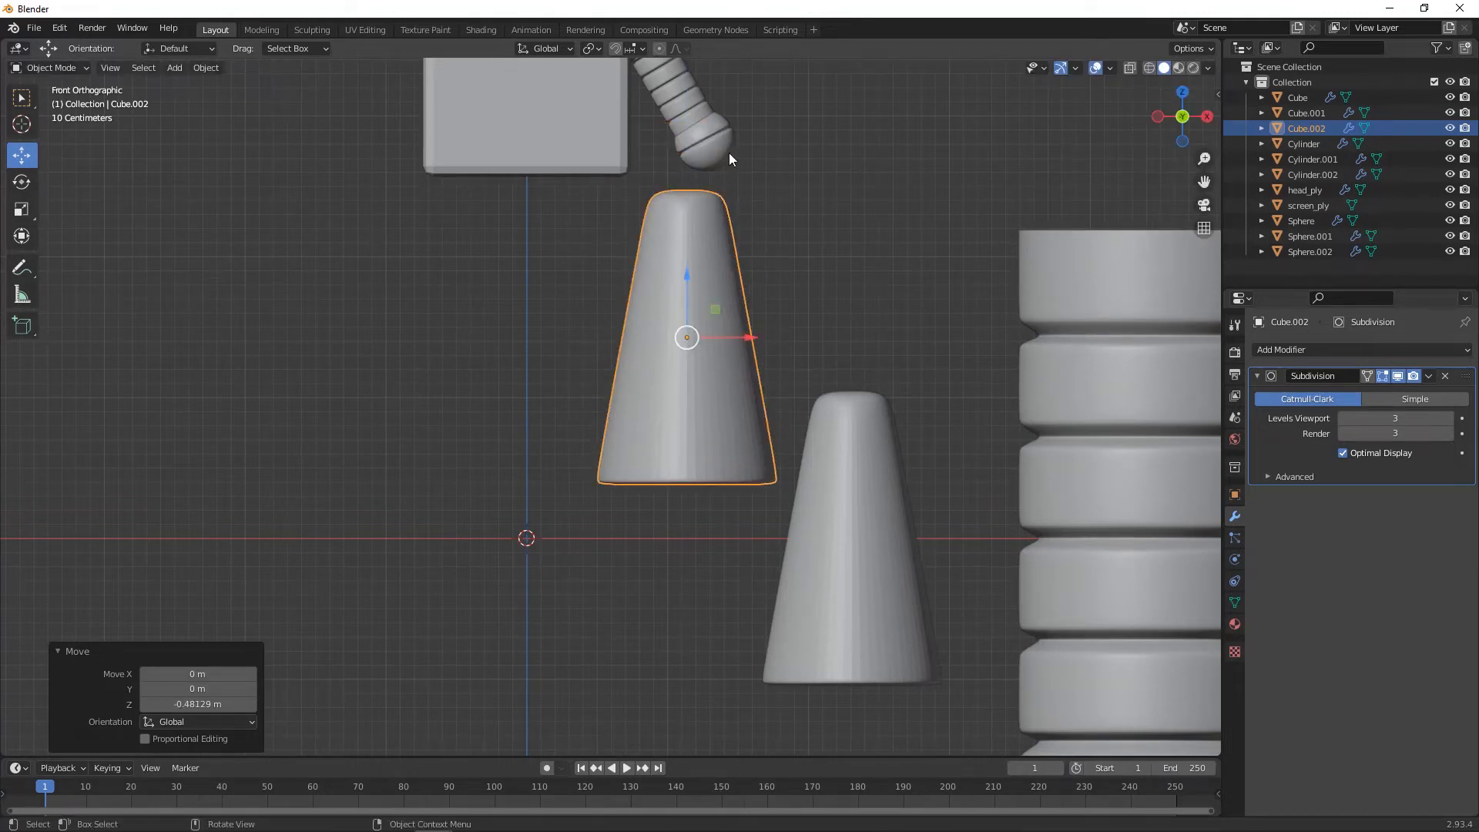
- Snap the 3D cursor to the centre vertex of the duplicated cone's top face and set the cone's origin there
{"action": "middle_click_drag", "start_coordinate": [809, 216], "coordinate": [692, 348]}
{"action": "key", "text": "Tab"}
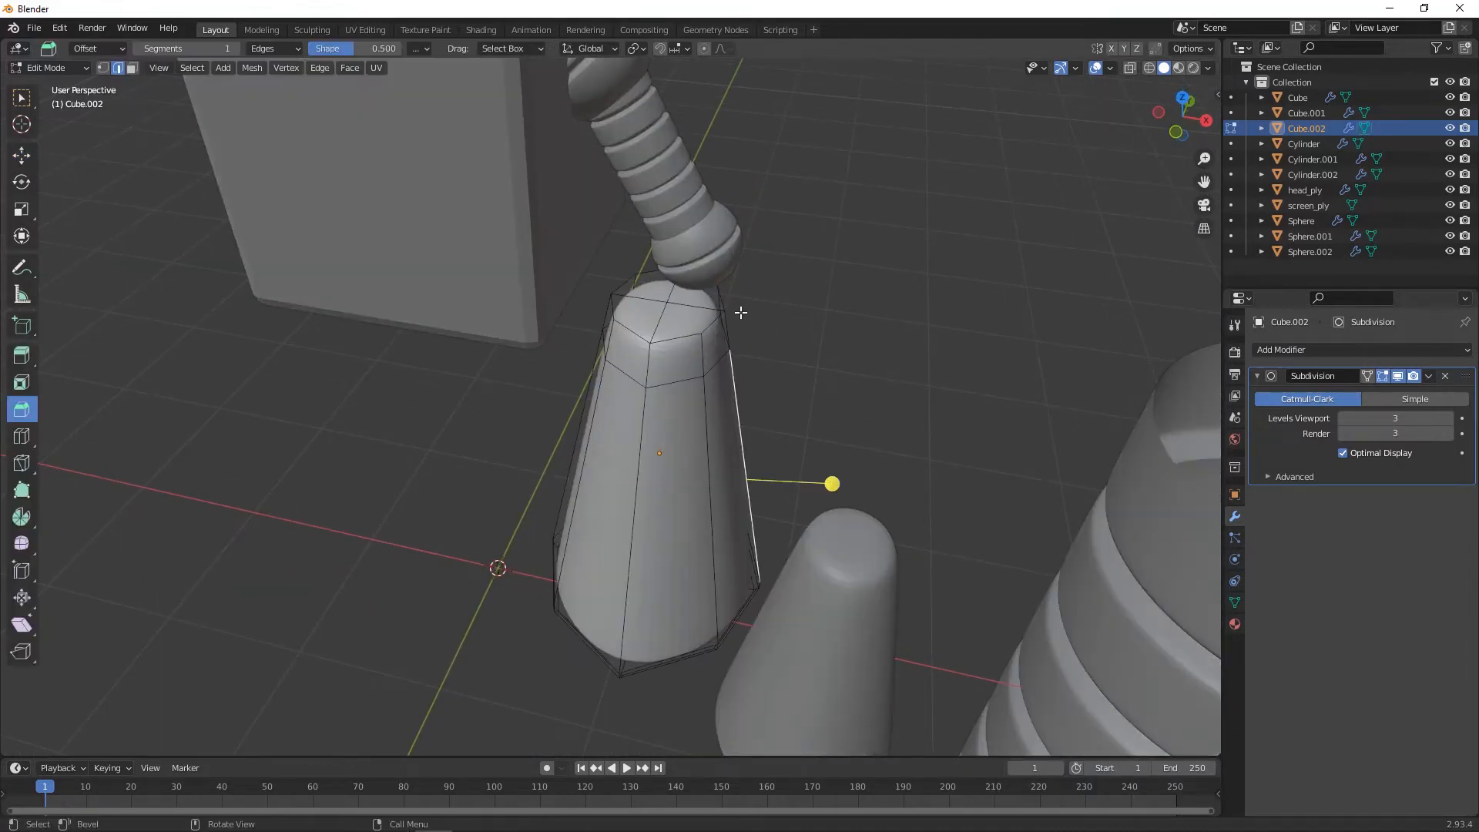
{"action": "key", "text": "1"}
{"action": "left_click", "coordinate": [667, 301]}
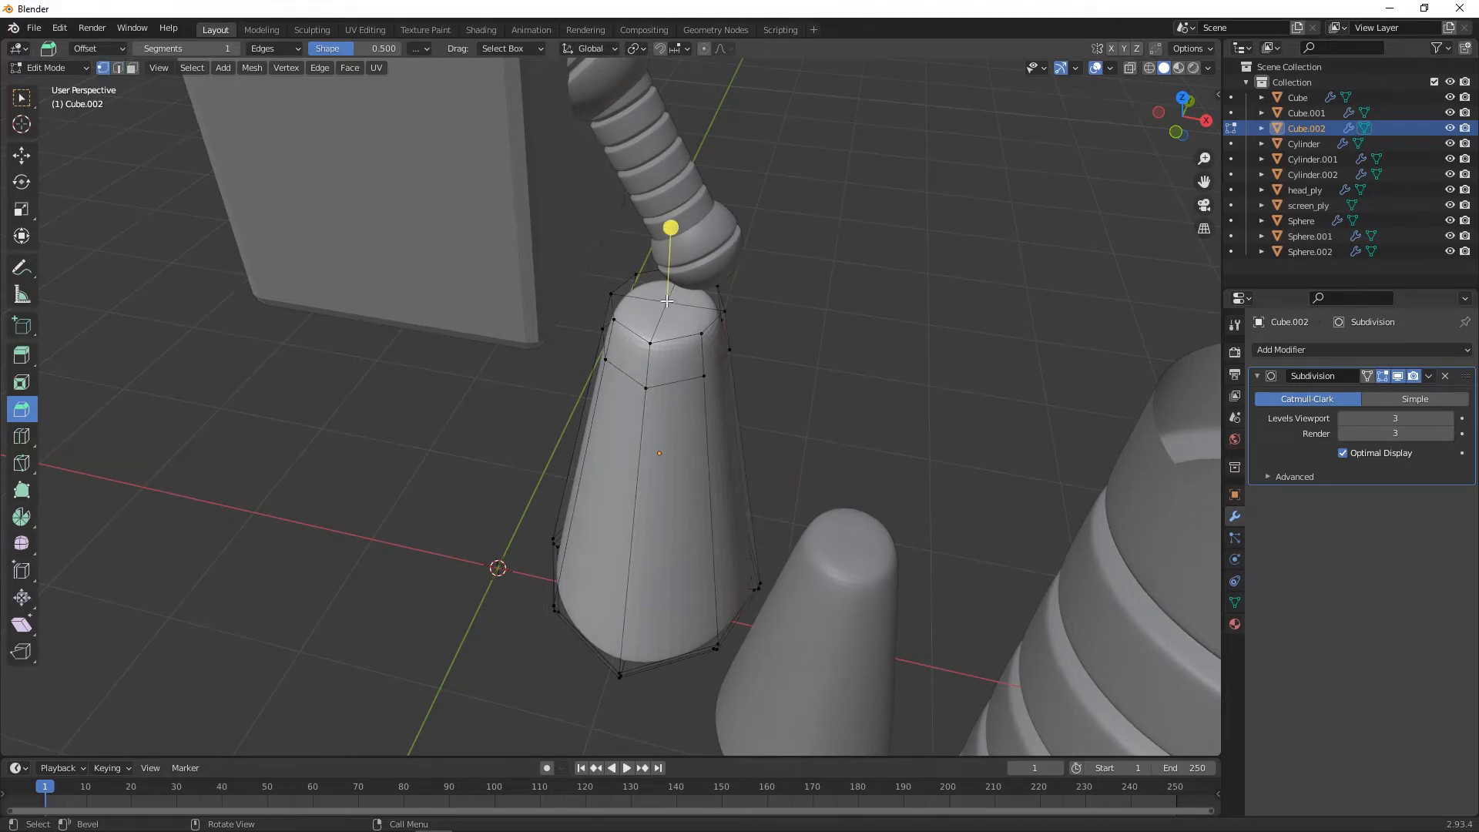
{"action": "left_click", "coordinate": [21, 155]}
{"action": "right_click", "coordinate": [667, 302]}
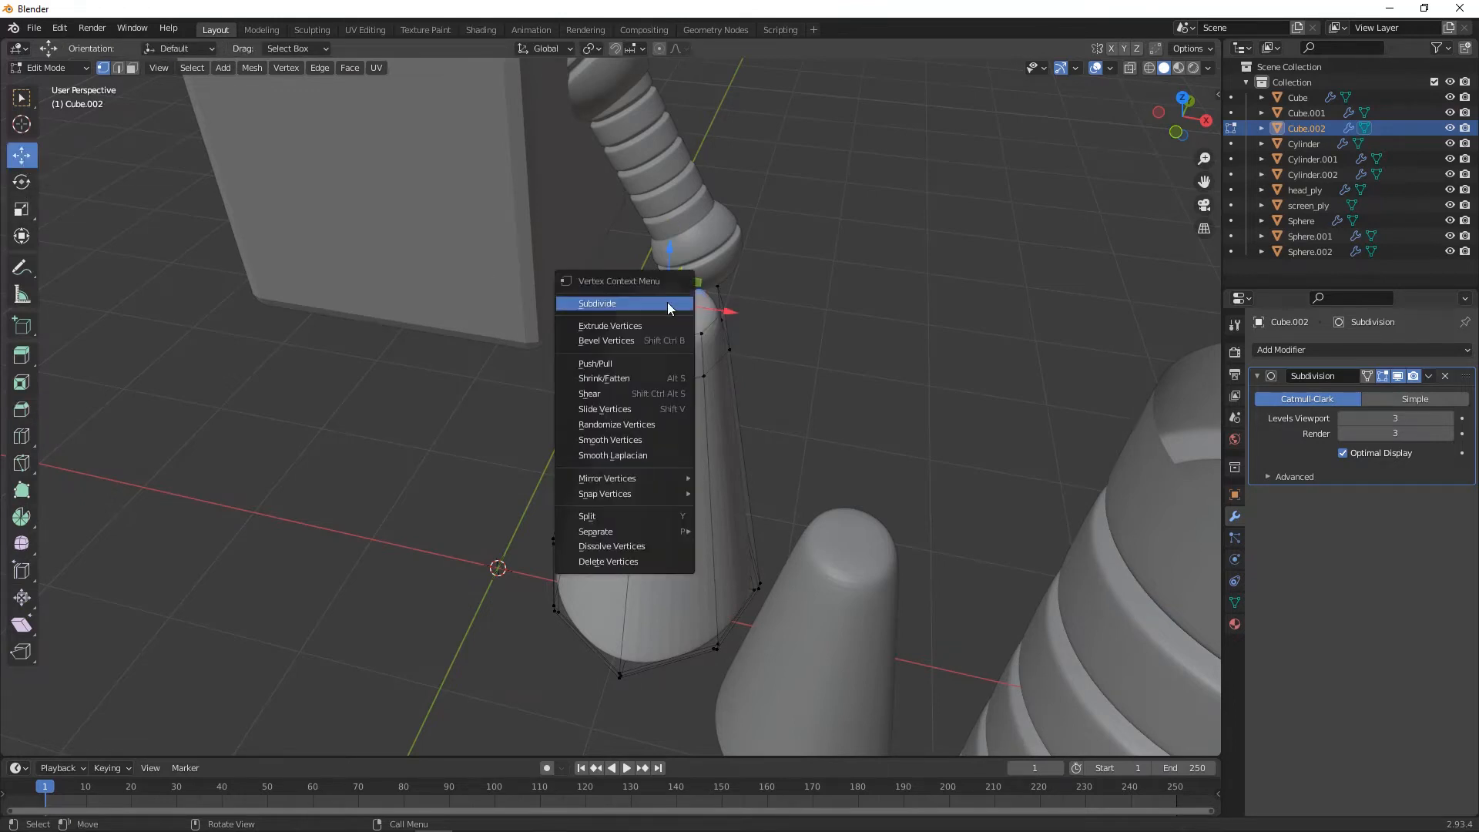
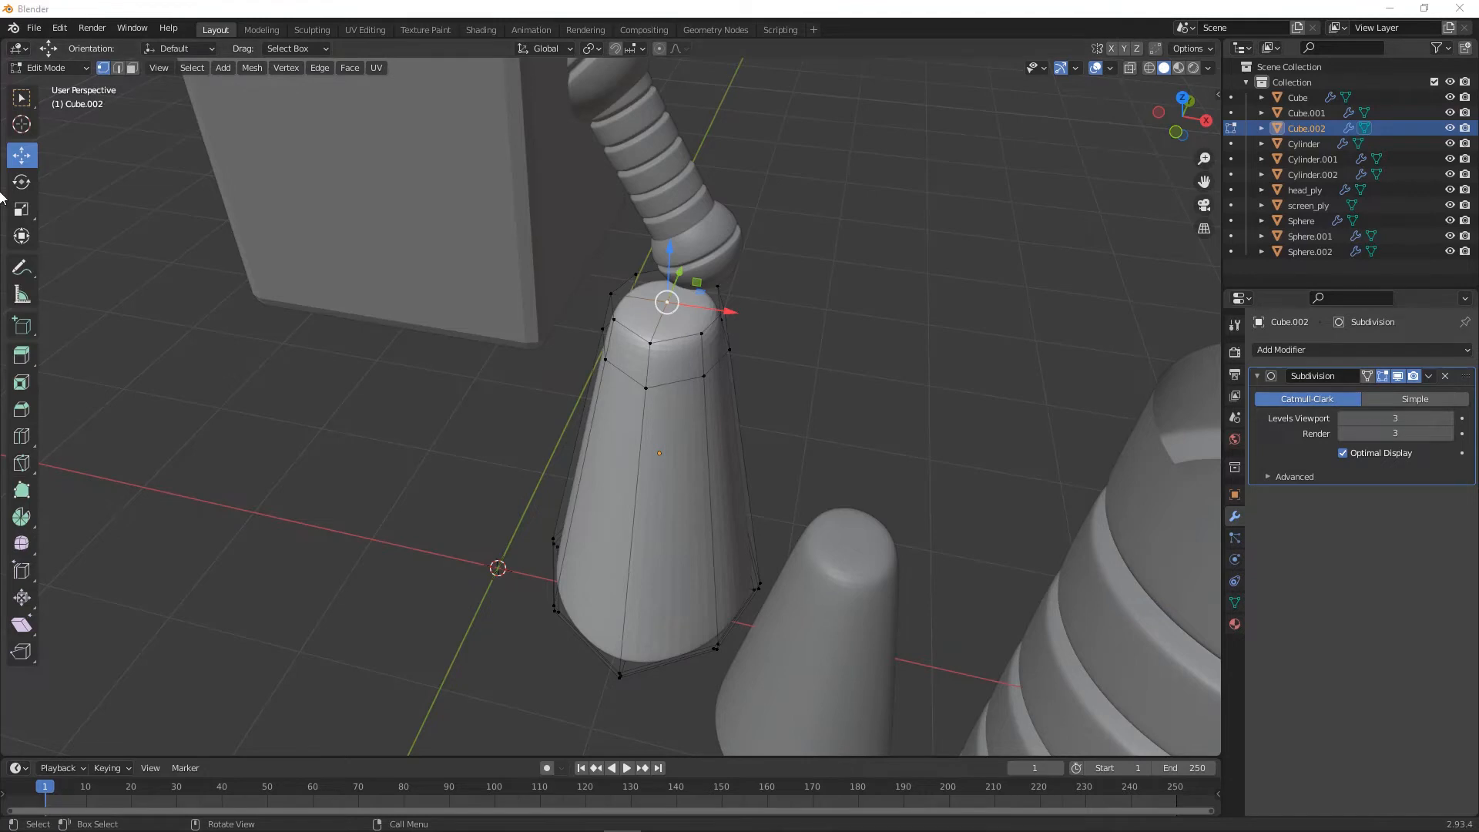
{"action": "left_click", "coordinate": [256, 70]}
{"action": "mouse_move", "coordinate": [281, 117]}
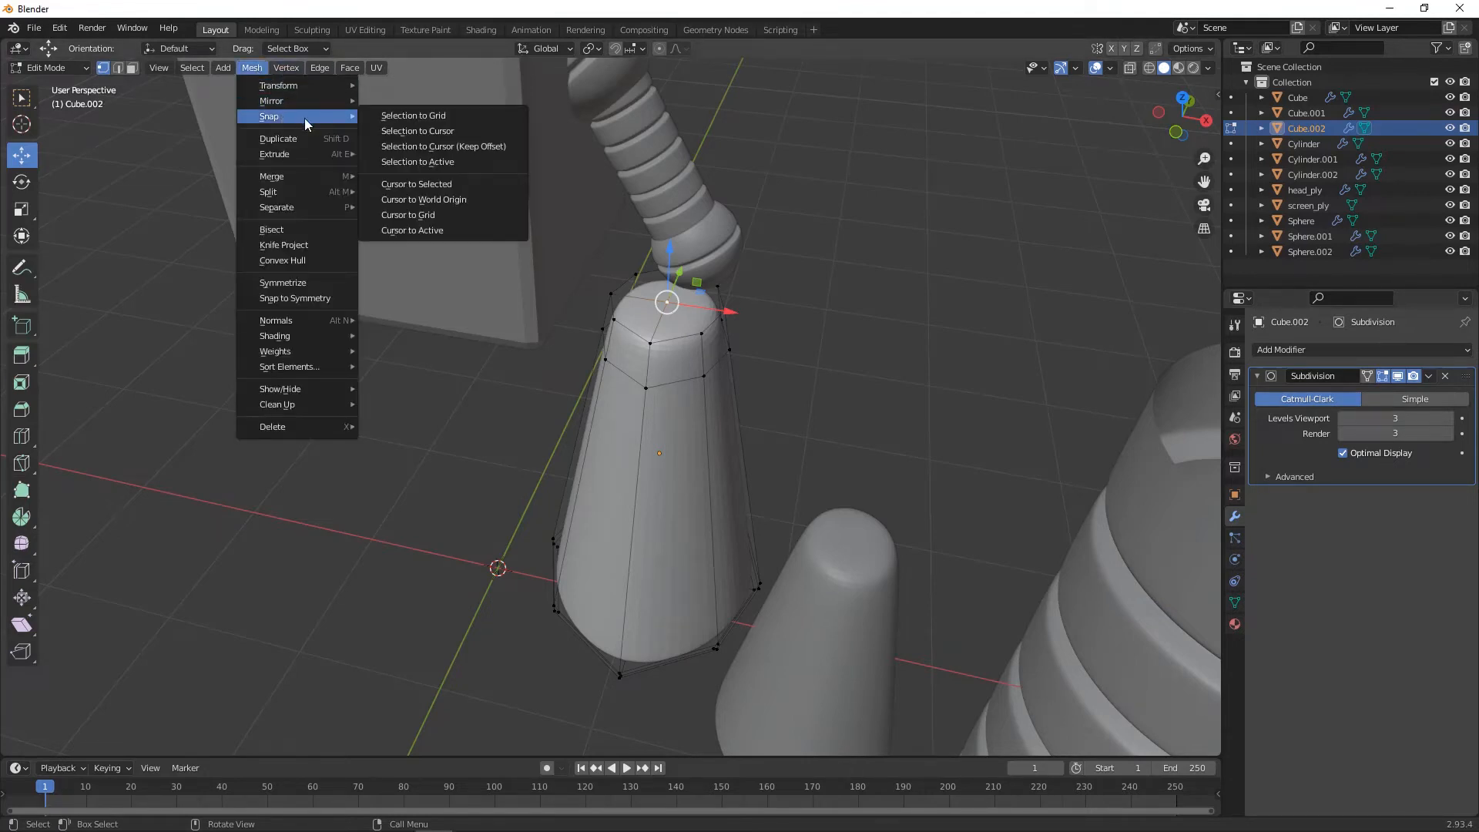
{"action": "left_click", "coordinate": [435, 185]}
{"action": "key", "text": "Tab"}
{"action": "scroll", "coordinate": [855, 258], "scroll_direction": "up", "scroll_amount": 2}
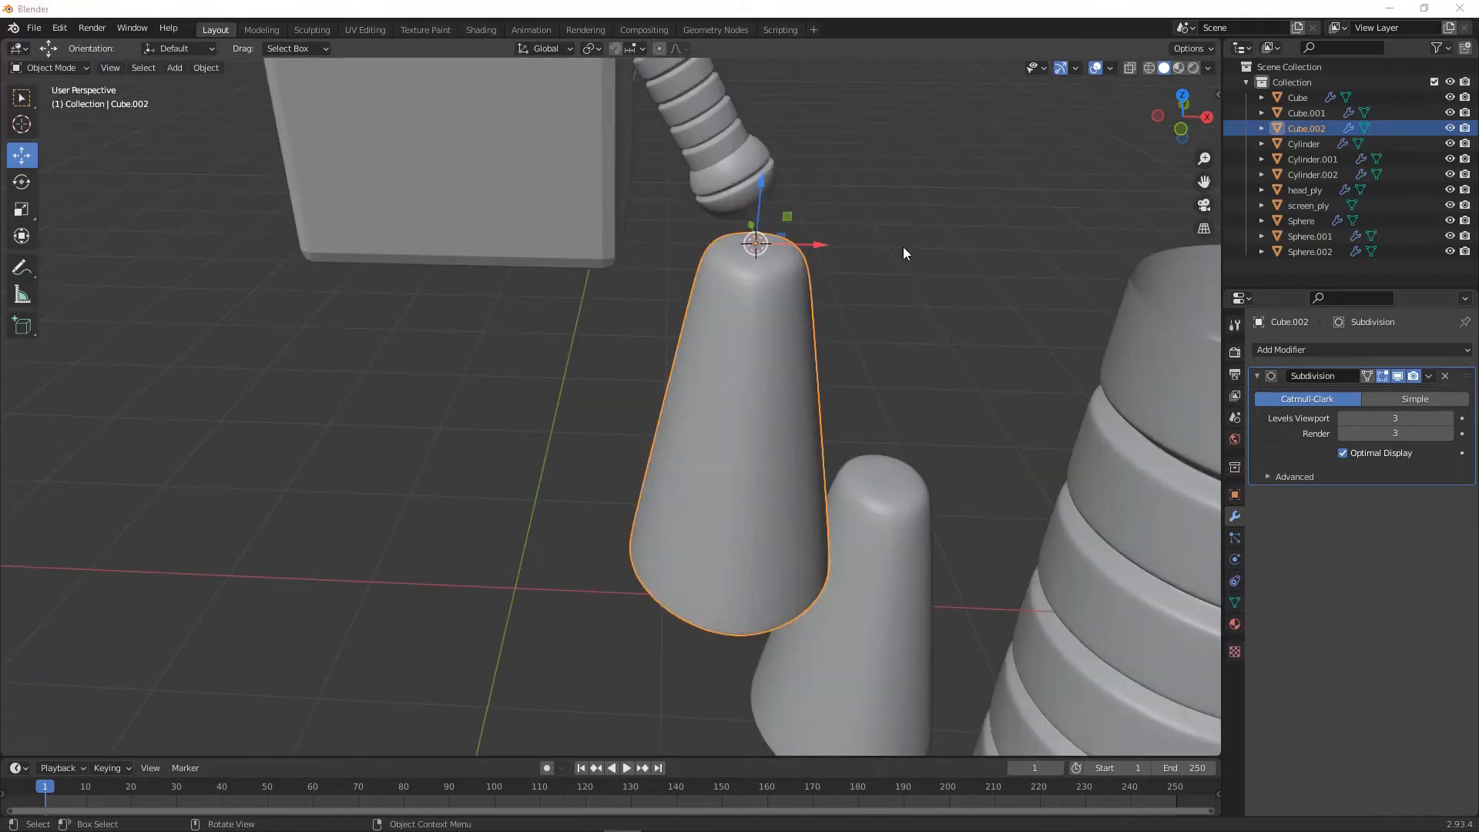
- Raise the duplicated cone about 0.27 m and shift it about 0.07 m toward the body to meet the arm's end joint
{"action": "middle_click_drag", "start_coordinate": [524, 409], "coordinate": [675, 193]}
{"action": "left_click_drag", "start_coordinate": [706, 147], "coordinate": [706, 115]}
{"action": "middle_click_drag", "start_coordinate": [831, 248], "coordinate": [1071, 173]}
{"action": "left_click", "coordinate": [1182, 117]}
{"action": "scroll", "coordinate": [779, 367], "scroll_direction": "down", "scroll_amount": 2}
{"action": "scroll", "coordinate": [779, 303], "scroll_direction": "up", "scroll_amount": 5}
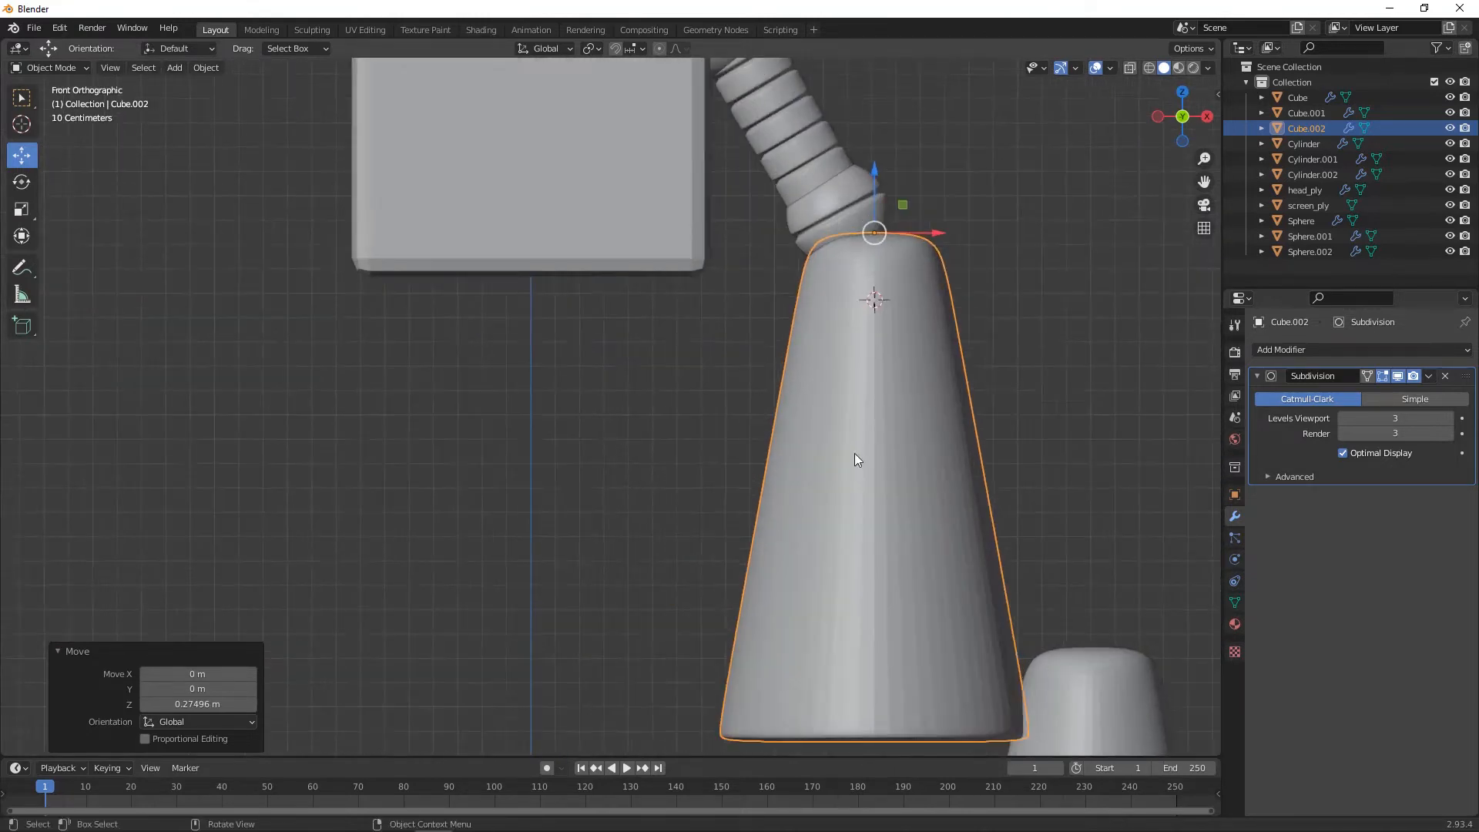
{"action": "scroll", "coordinate": [858, 460], "scroll_direction": "up", "scroll_amount": 1}
{"action": "left_click_drag", "start_coordinate": [933, 202], "coordinate": [908, 206]}
- Scale the duplicated cone to 0.606 and rotate it by -24.8° in front view to line it up with the arm
{"action": "key", "text": "s"}
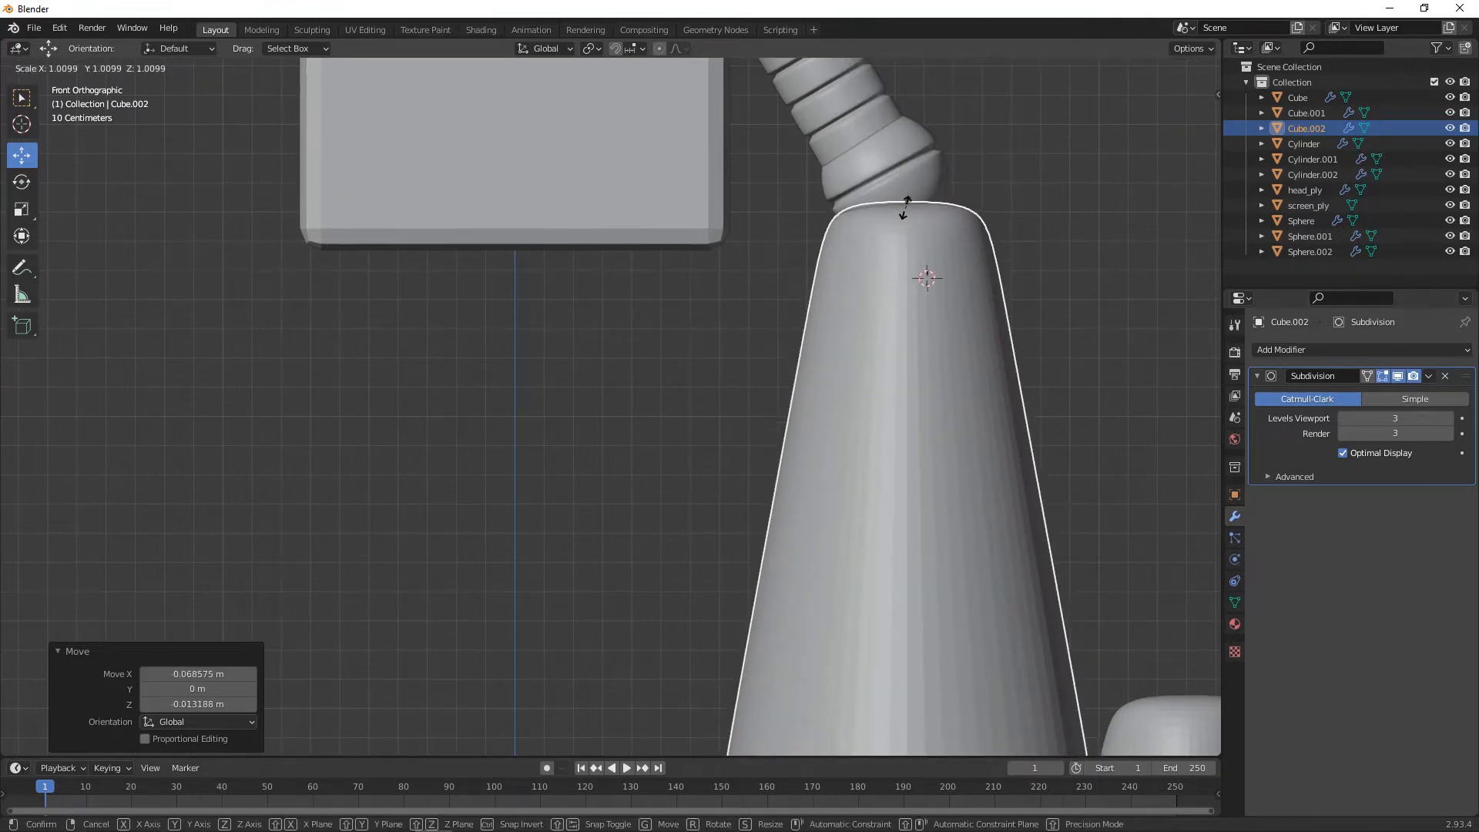
{"action": "left_click", "coordinate": [906, 205]}
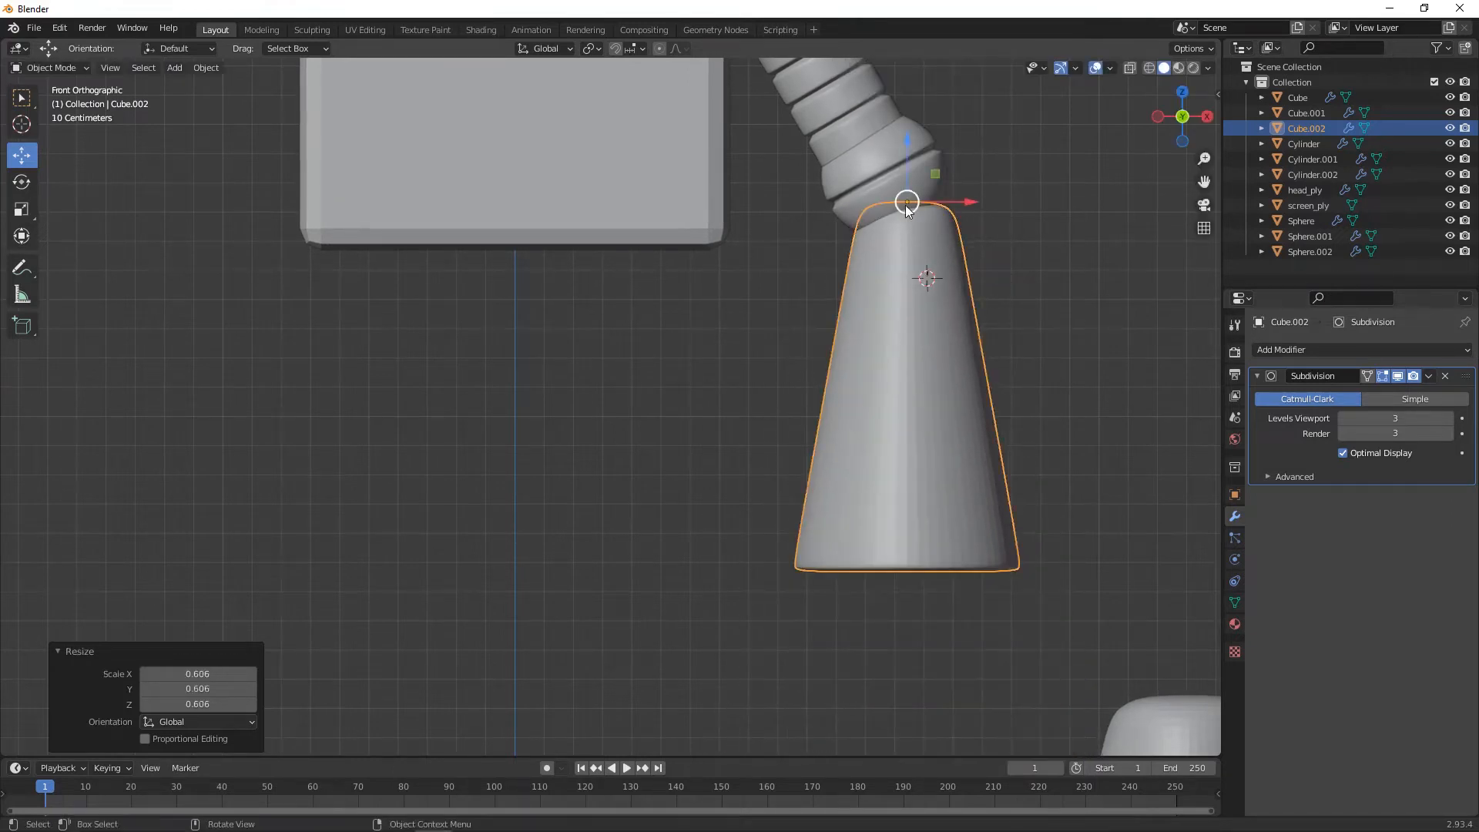
{"action": "left_click", "coordinate": [21, 209]}
{"action": "left_click_drag", "start_coordinate": [969, 232], "coordinate": [964, 211]}
{"action": "left_click", "coordinate": [21, 183]}
{"action": "key", "text": "w"}
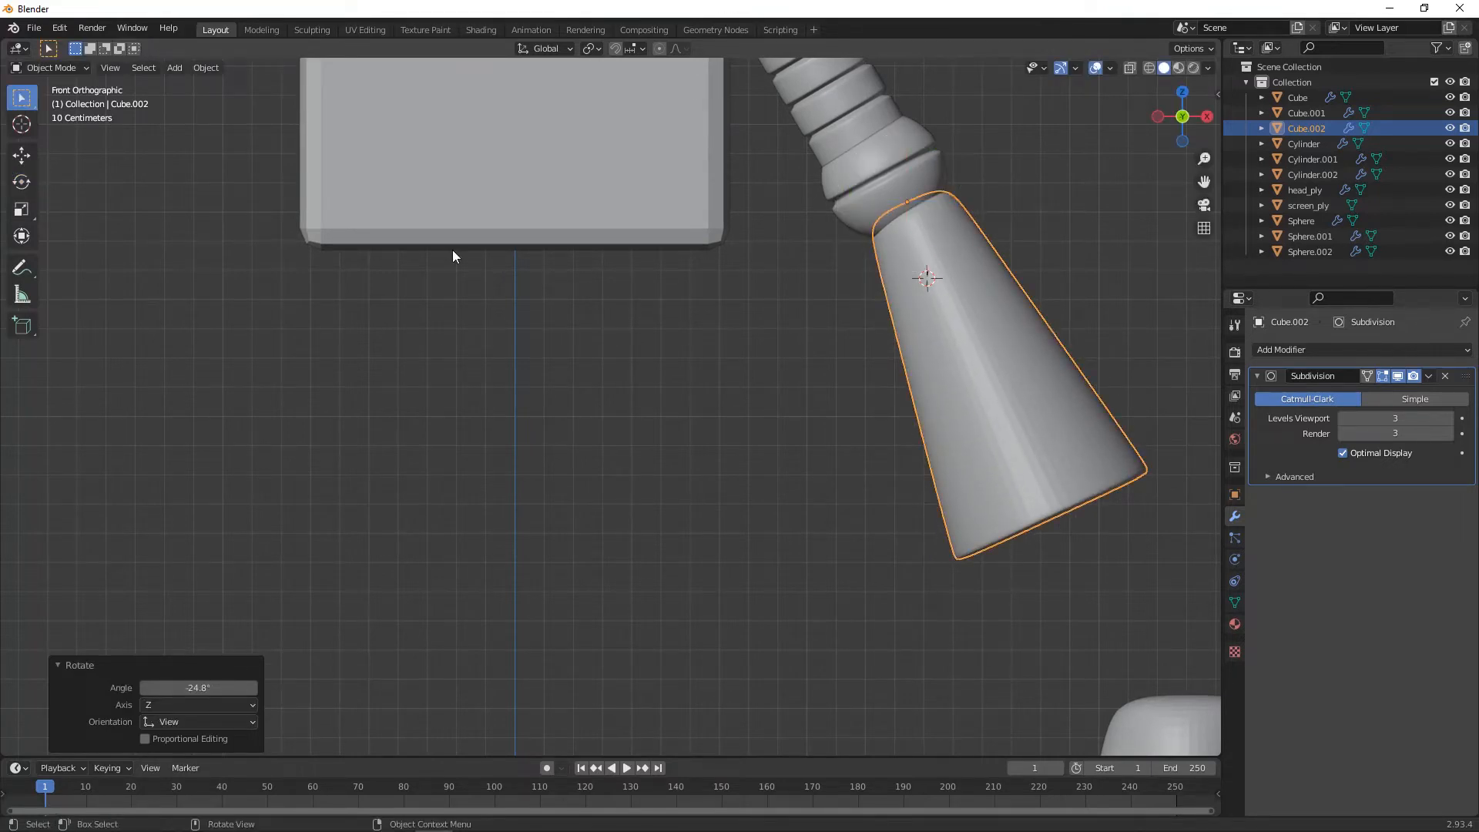
{"action": "left_click", "coordinate": [21, 181]}
{"action": "left_click_drag", "start_coordinate": [972, 217], "coordinate": [905, 202]}
{"action": "left_click", "coordinate": [22, 156]}
{"action": "left_click", "coordinate": [1077, 178]}
- Swing the duplicated cone forward around its origin at the arm's end joint and deselect it
{"action": "middle_click_drag", "start_coordinate": [1009, 241], "coordinate": [898, 299]}
{"action": "scroll", "coordinate": [855, 331], "scroll_direction": "down", "scroll_amount": 9}
{"action": "middle_click_drag", "start_coordinate": [755, 403], "coordinate": [596, 453]}
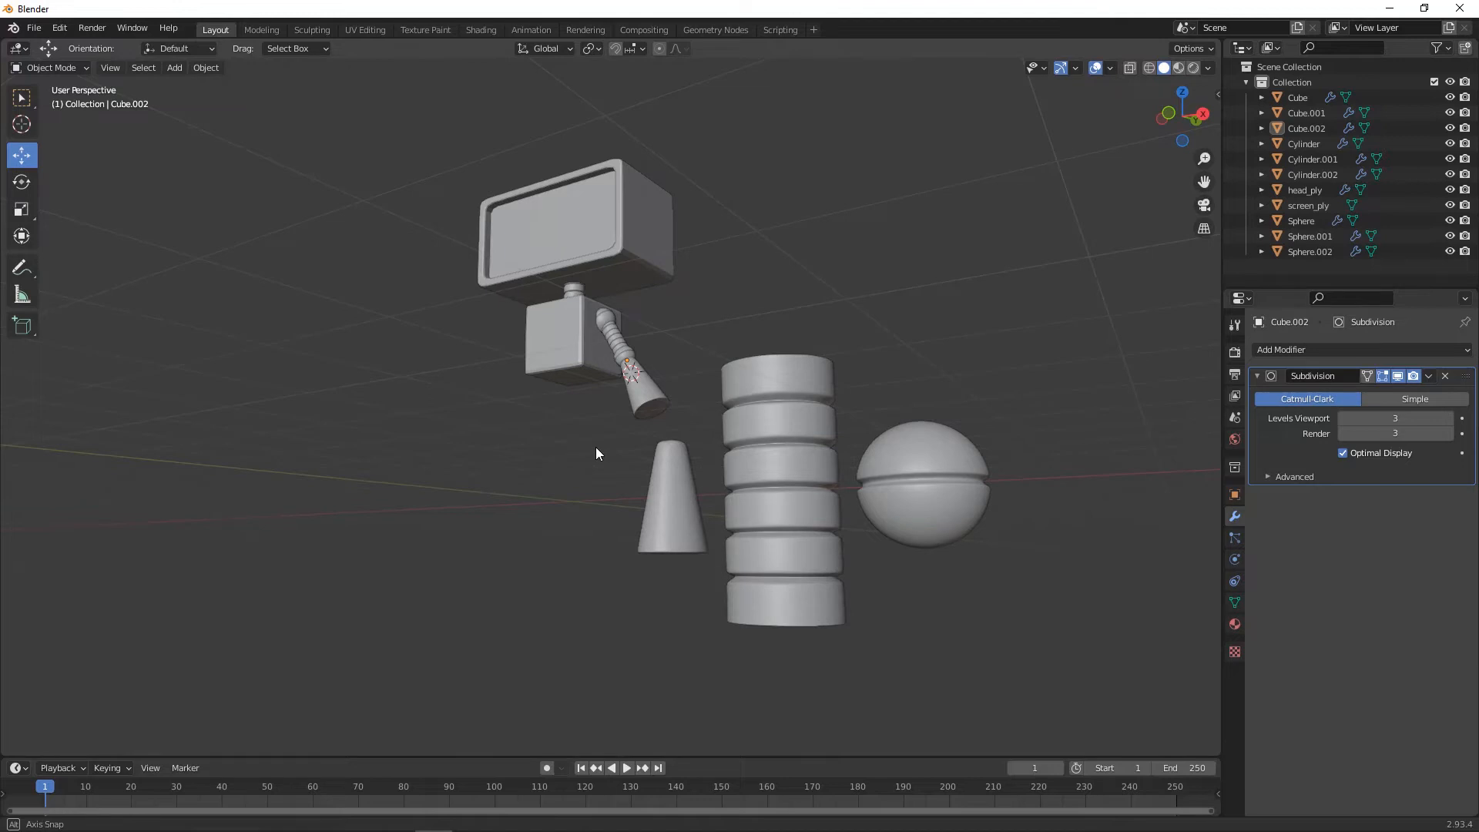
{"action": "scroll", "coordinate": [595, 453], "scroll_direction": "up", "scroll_amount": 5}
{"action": "mouse_move", "coordinate": [595, 447]}
{"action": "middle_mouse_down"}
{"action": "mouse_move", "coordinate": [647, 439]}
{"action": "mouse_move", "coordinate": [611, 460]}
{"action": "middle_mouse_up"}
{"action": "left_click", "coordinate": [614, 466]}
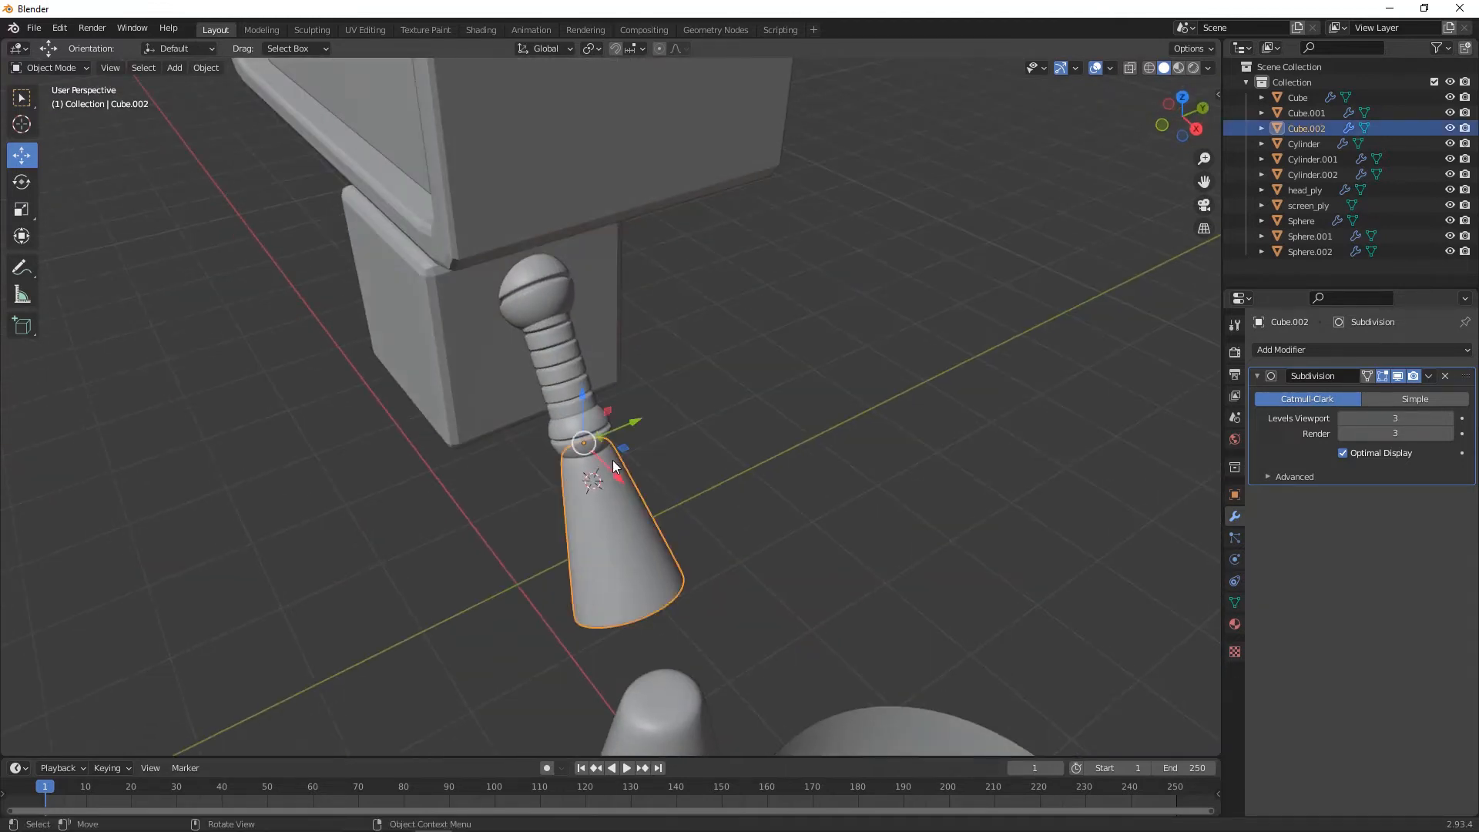
{"action": "left_click", "coordinate": [21, 182]}
{"action": "left_click_drag", "start_coordinate": [558, 420], "coordinate": [552, 412]}
{"action": "key", "text": "ctrl+z"}
{"action": "middle_click_drag", "start_coordinate": [678, 394], "coordinate": [710, 401]}
{"action": "left_click_drag", "start_coordinate": [710, 401], "coordinate": [763, 376]}
{"action": "left_click", "coordinate": [878, 367]}
{"action": "middle_click_drag", "start_coordinate": [878, 367], "coordinate": [703, 424]}
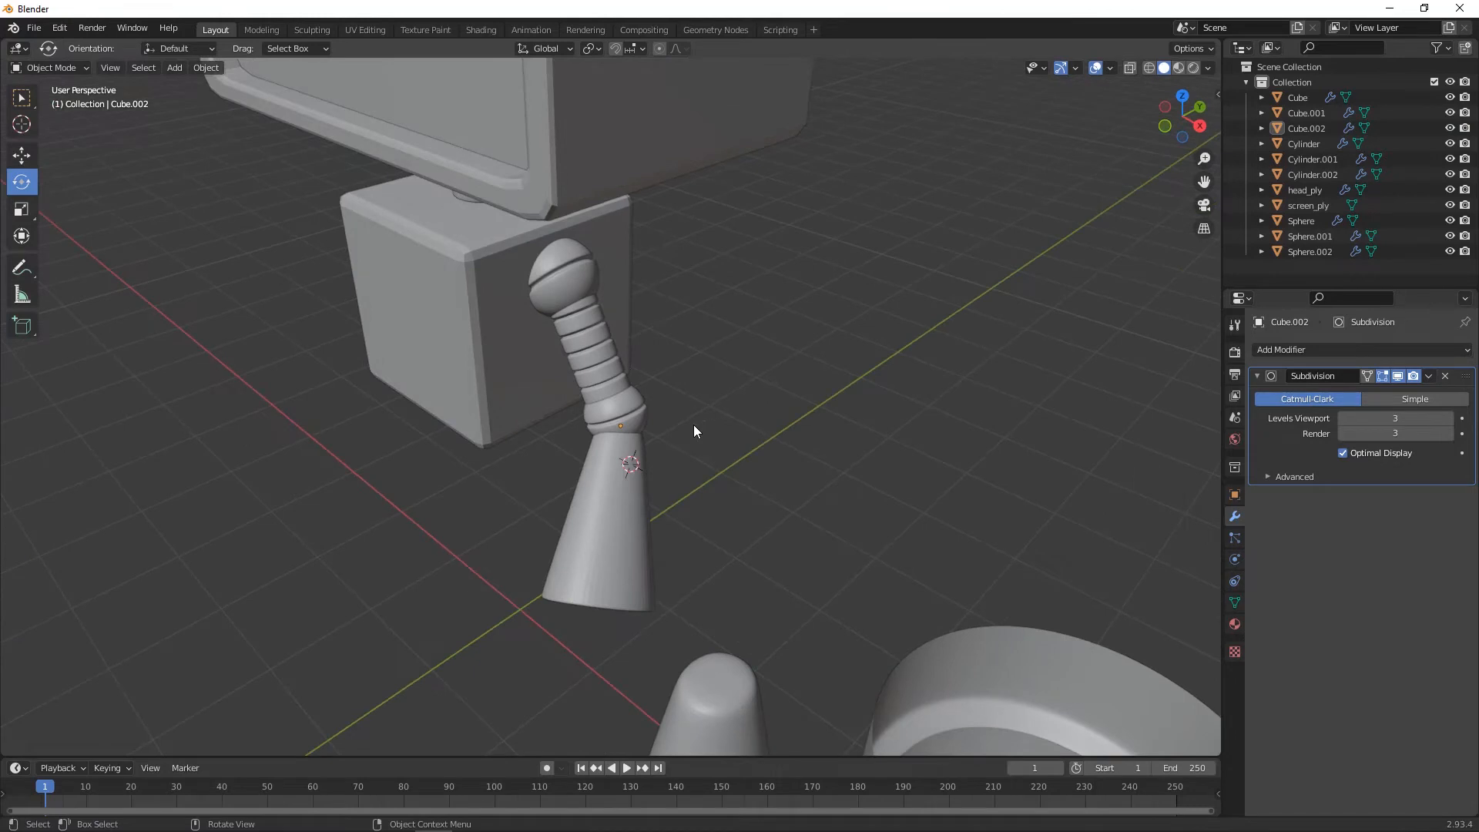
- Readjust the duplicated cone's rotation at the arm's end joint and deselect it
{"action": "left_click", "coordinate": [590, 457]}
{"action": "left_click_drag", "start_coordinate": [596, 414], "coordinate": [651, 404]}
{"action": "left_click", "coordinate": [704, 393]}
- Select the original cone standing beside the large ribbed cylinder
{"action": "middle_click_drag", "start_coordinate": [704, 393], "coordinate": [737, 372]}
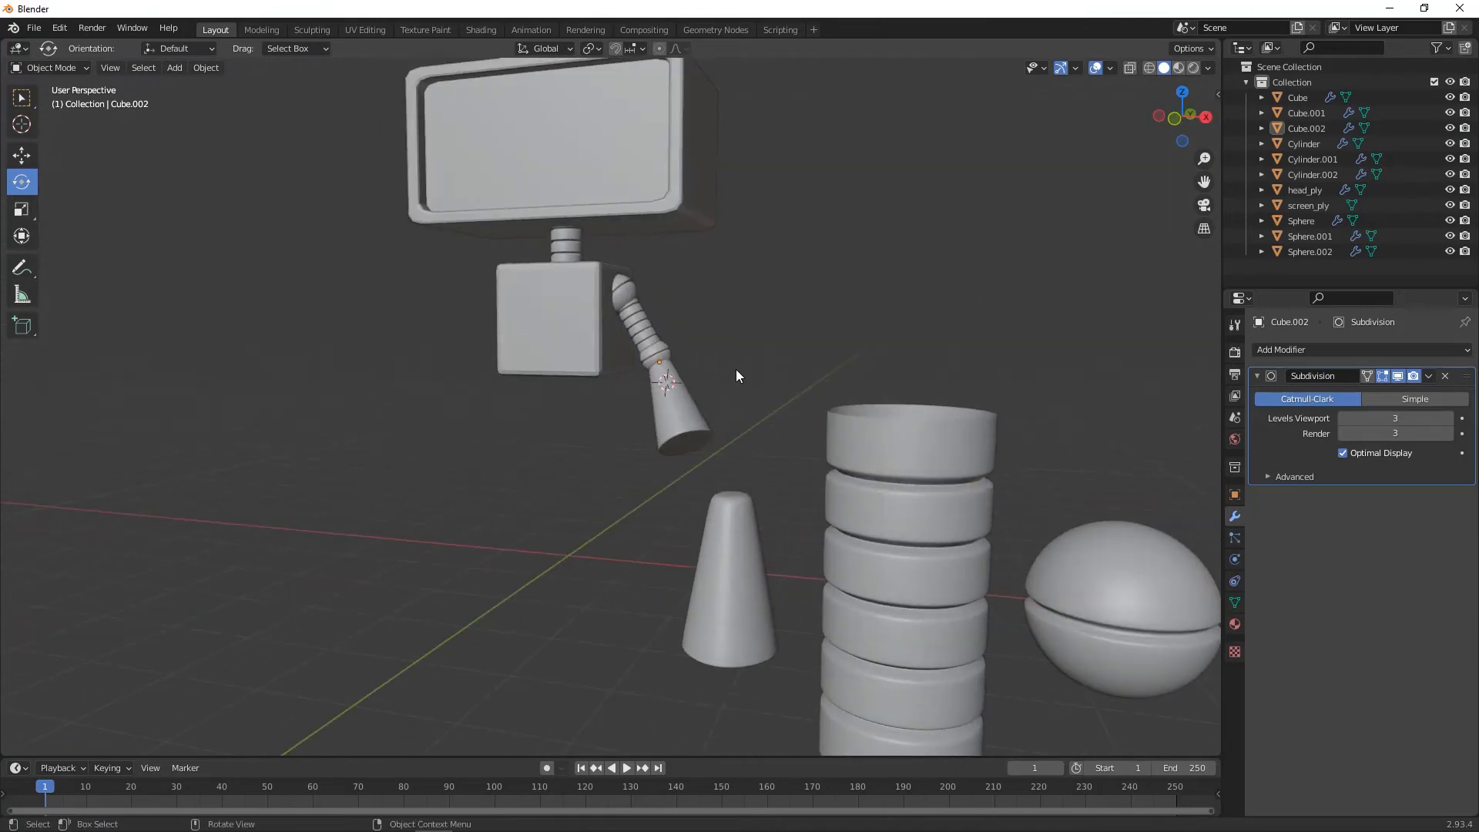
{"action": "scroll", "coordinate": [792, 410], "scroll_direction": "up", "scroll_amount": 3}
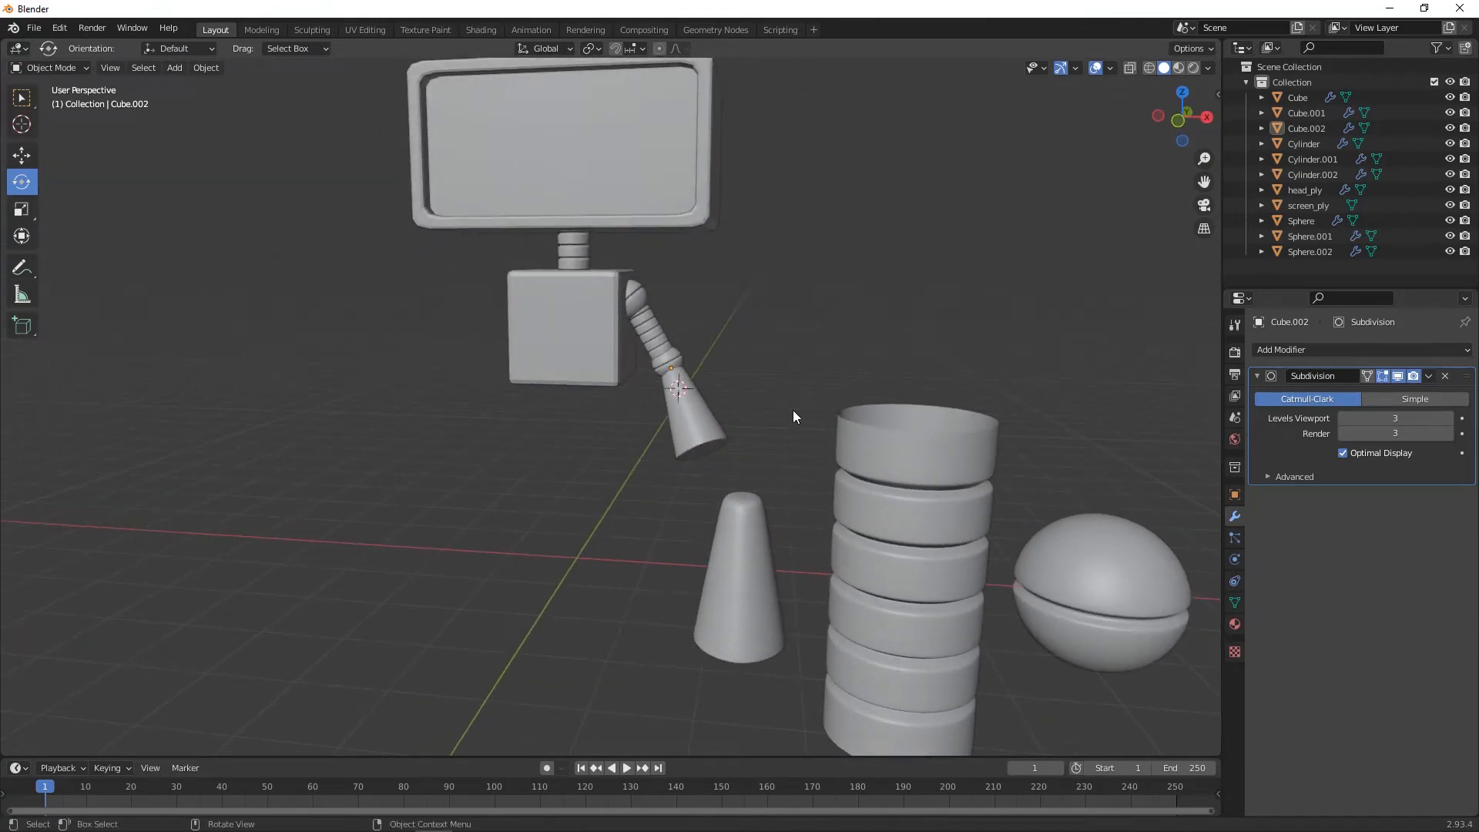
{"action": "scroll", "coordinate": [793, 410], "scroll_direction": "down", "scroll_amount": 5}
{"action": "mouse_move", "coordinate": [769, 417]}
{"action": "middle_mouse_down"}
{"action": "mouse_move", "coordinate": [862, 365]}
{"action": "mouse_move", "coordinate": [775, 404]}
{"action": "middle_mouse_up"}
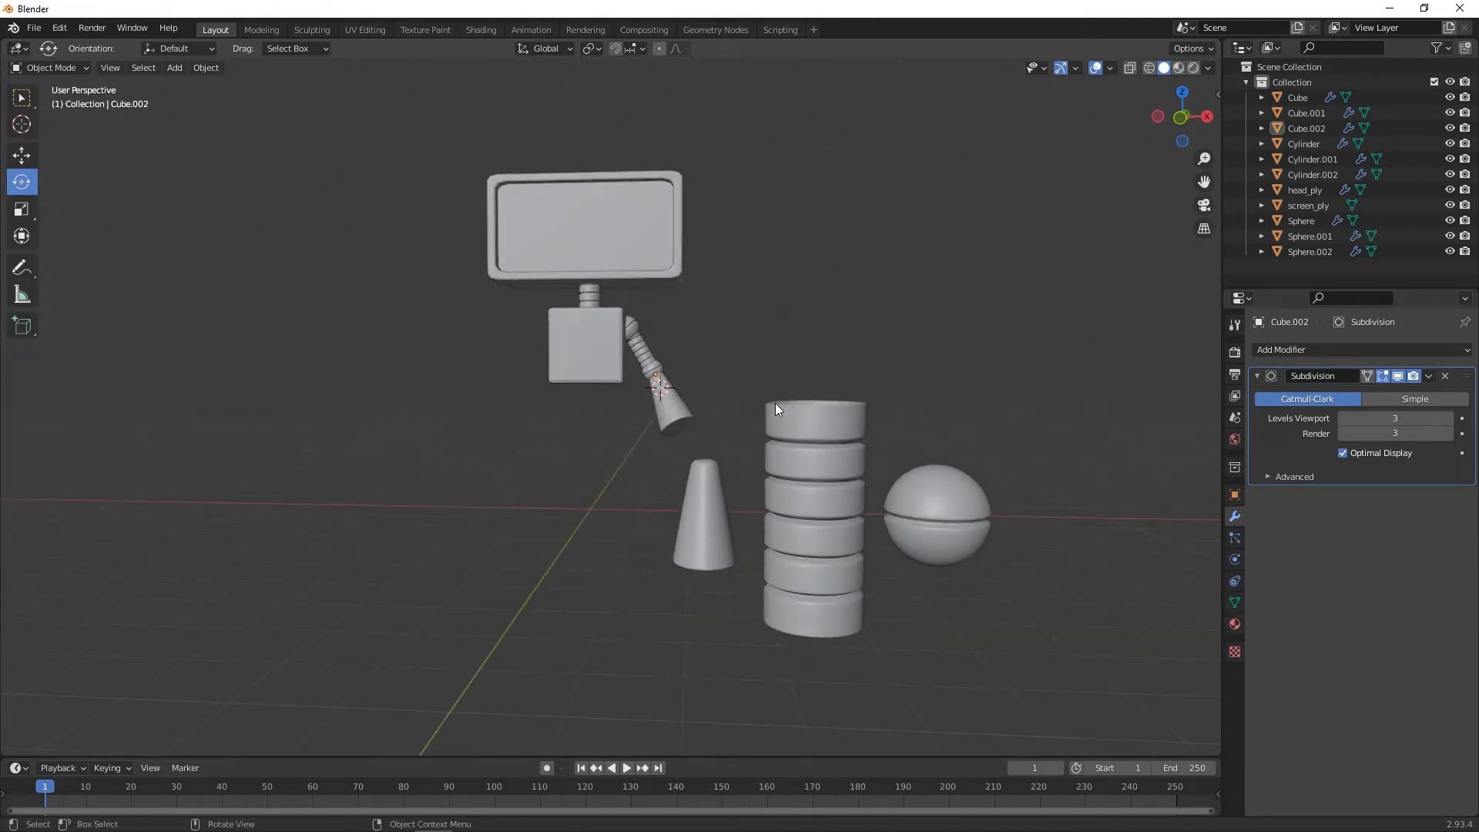
{"action": "middle_click_drag", "start_coordinate": [779, 339], "coordinate": [712, 527]}
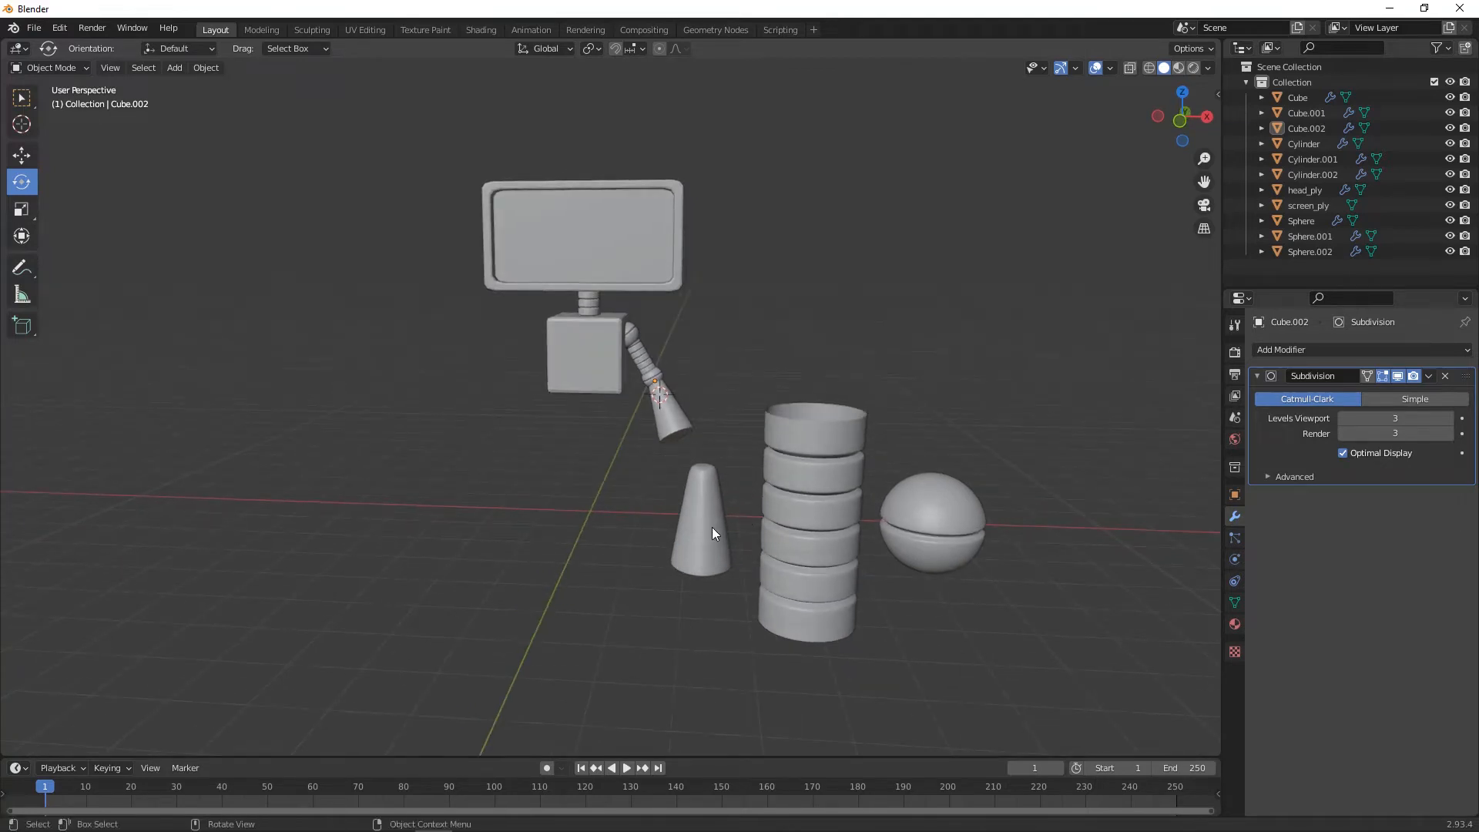
{"action": "left_click", "coordinate": [714, 529]}
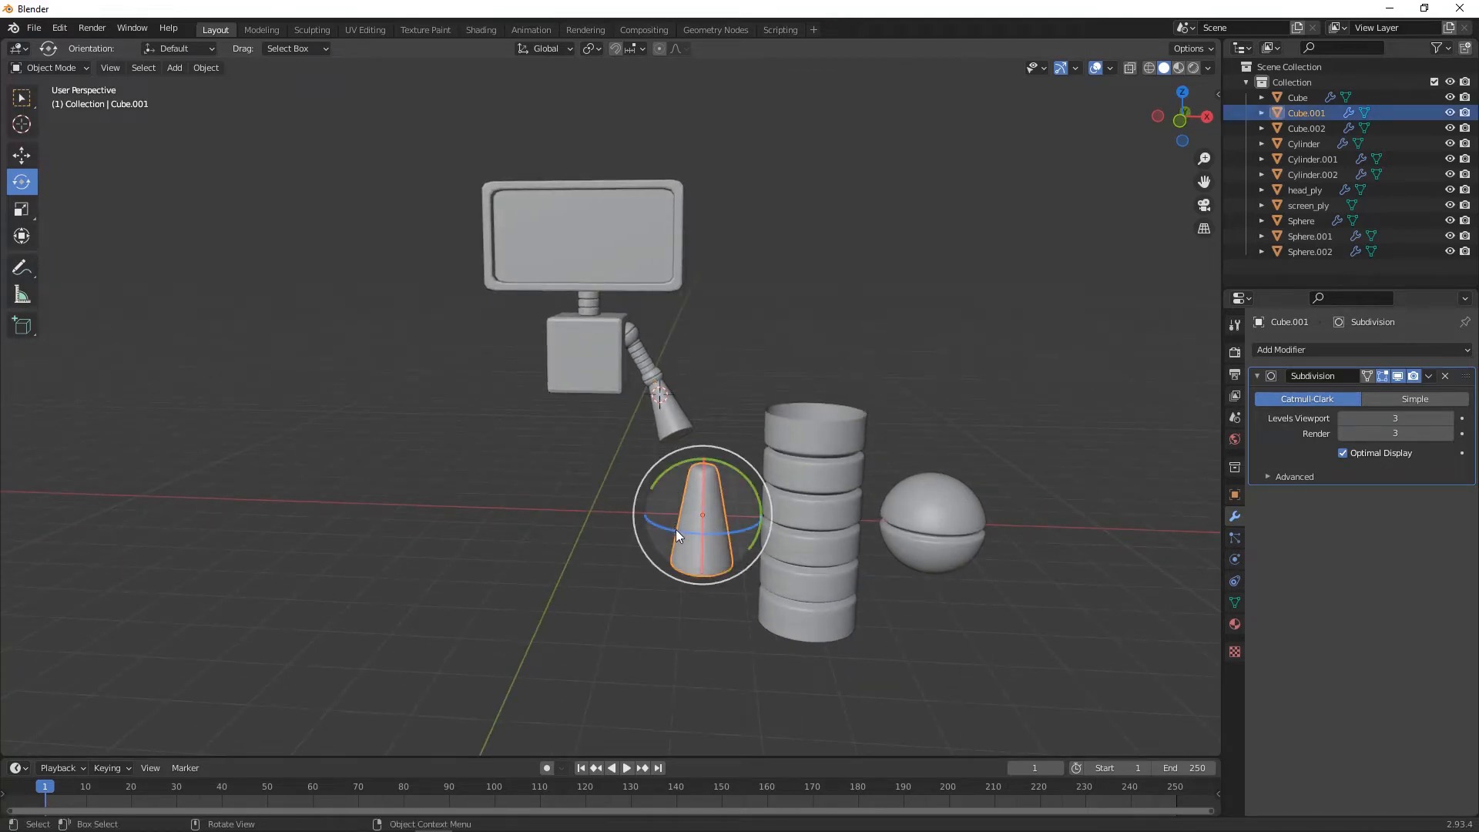
- Move the loose cone in front view to beneath the robot's body, raising it about 0.87 m
{"action": "scroll", "coordinate": [640, 552], "scroll_direction": "up", "scroll_amount": 2}
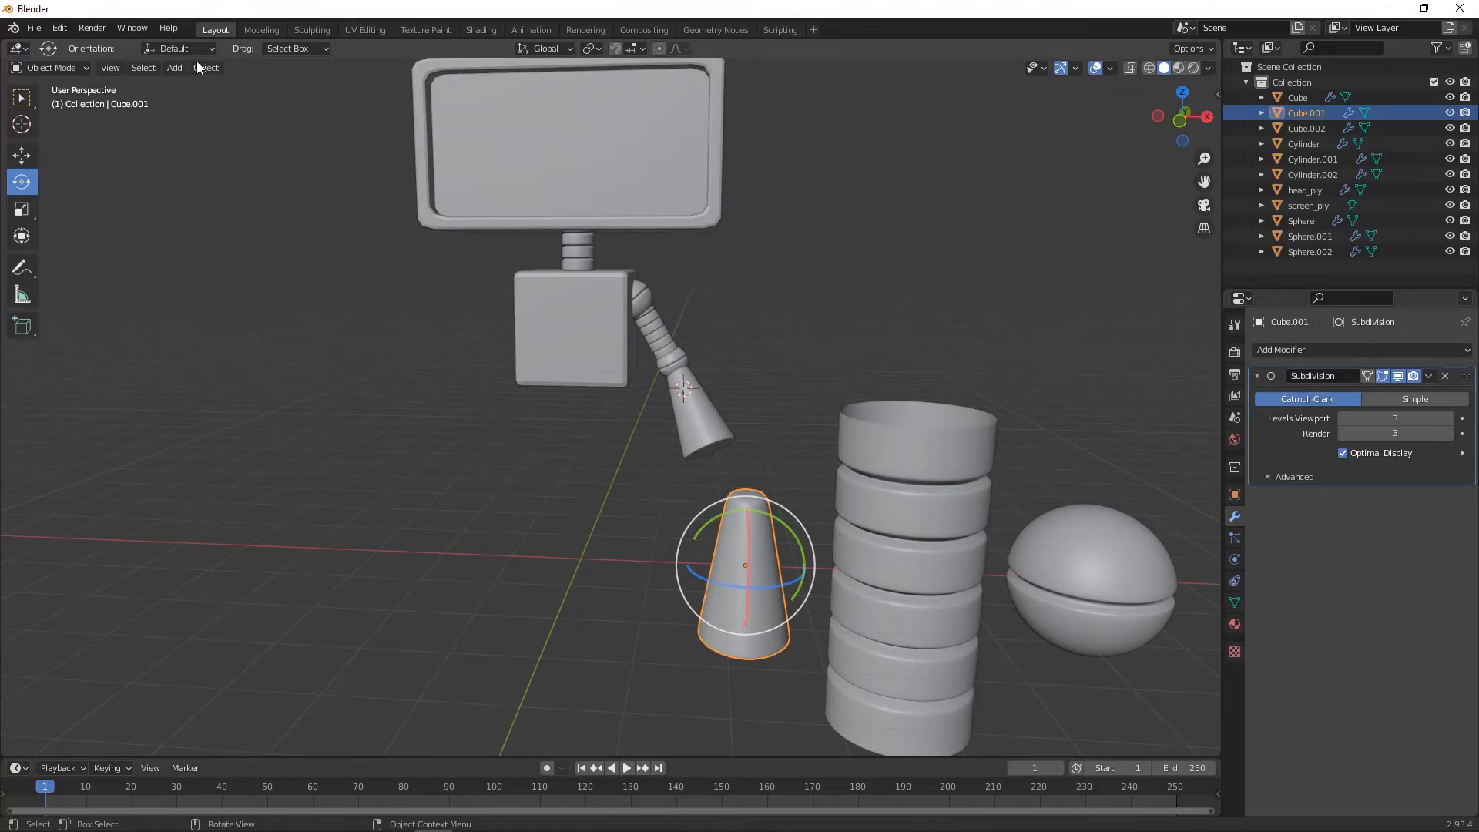
{"action": "left_click", "coordinate": [1177, 123]}
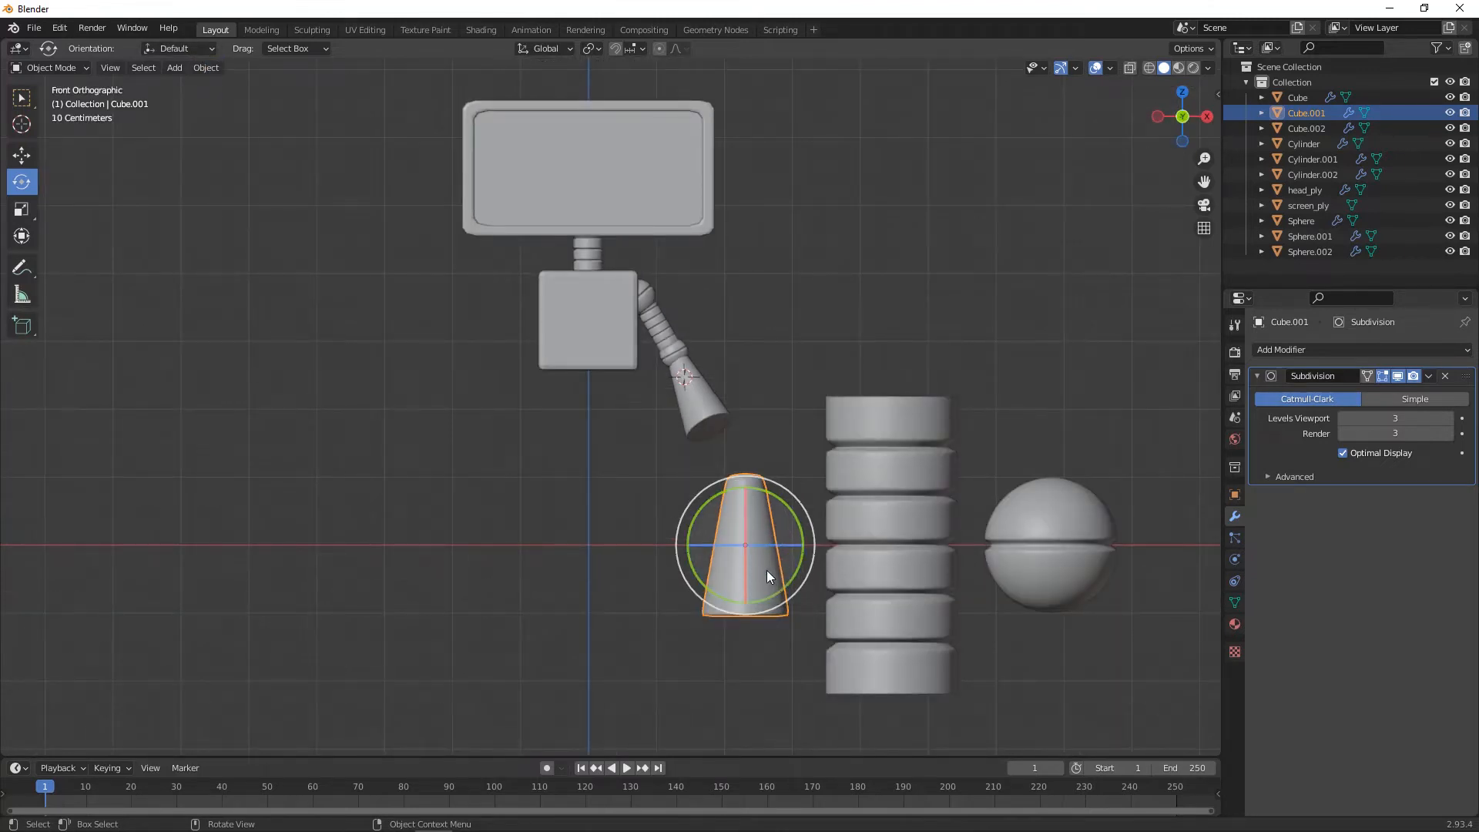
{"action": "left_click", "coordinate": [30, 163]}
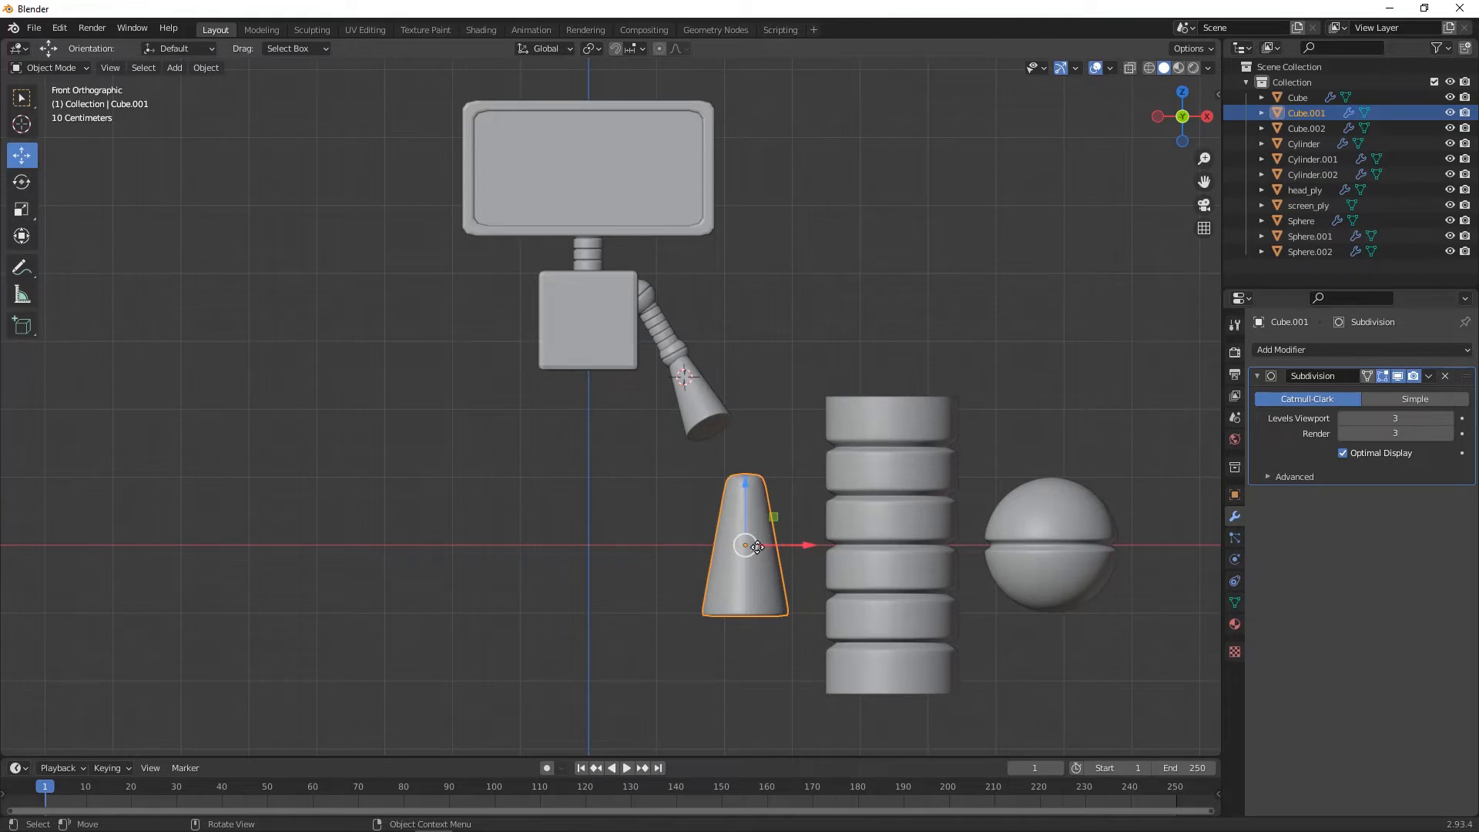
{"action": "left_click_drag", "start_coordinate": [757, 546], "coordinate": [620, 546]}
{"action": "left_click_drag", "start_coordinate": [608, 459], "coordinate": [608, 400]}
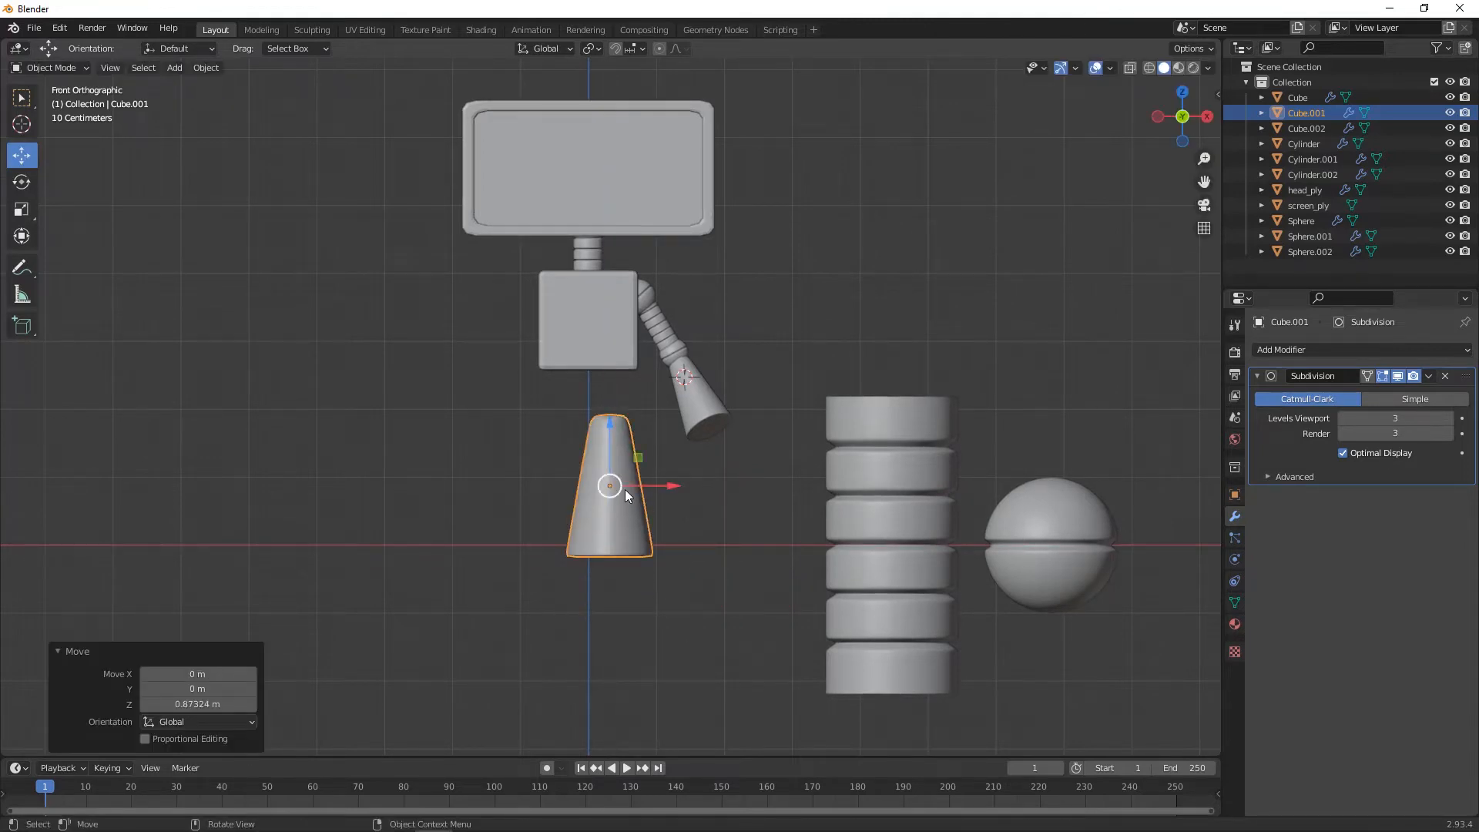
- Scale the cone down to about 0.59, shrink it slightly more, and position it under the arm side of the body as the lower leg
{"action": "key", "text": "s"}
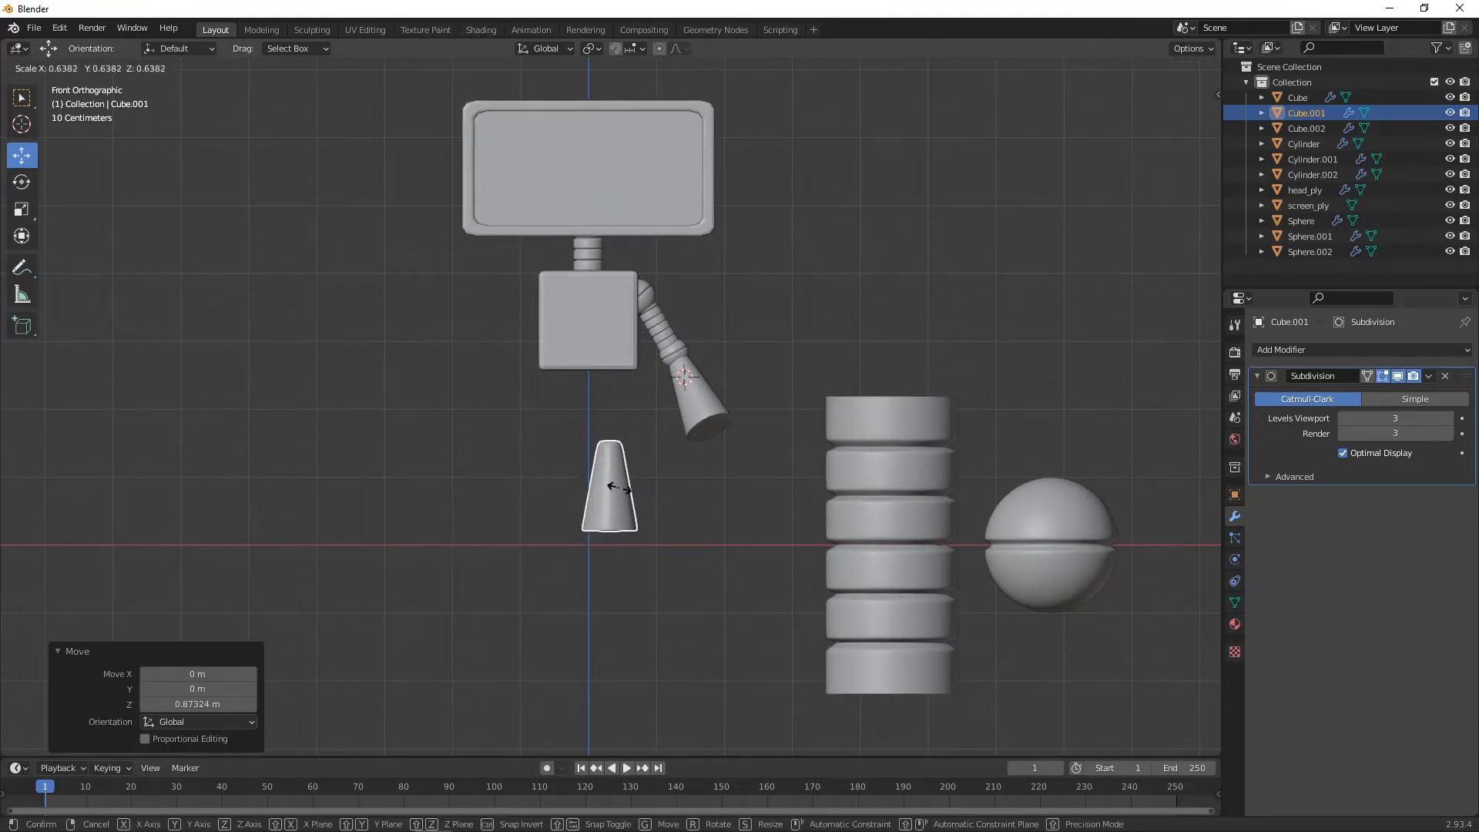
{"action": "left_click", "coordinate": [616, 485]}
{"action": "key", "text": "g"}
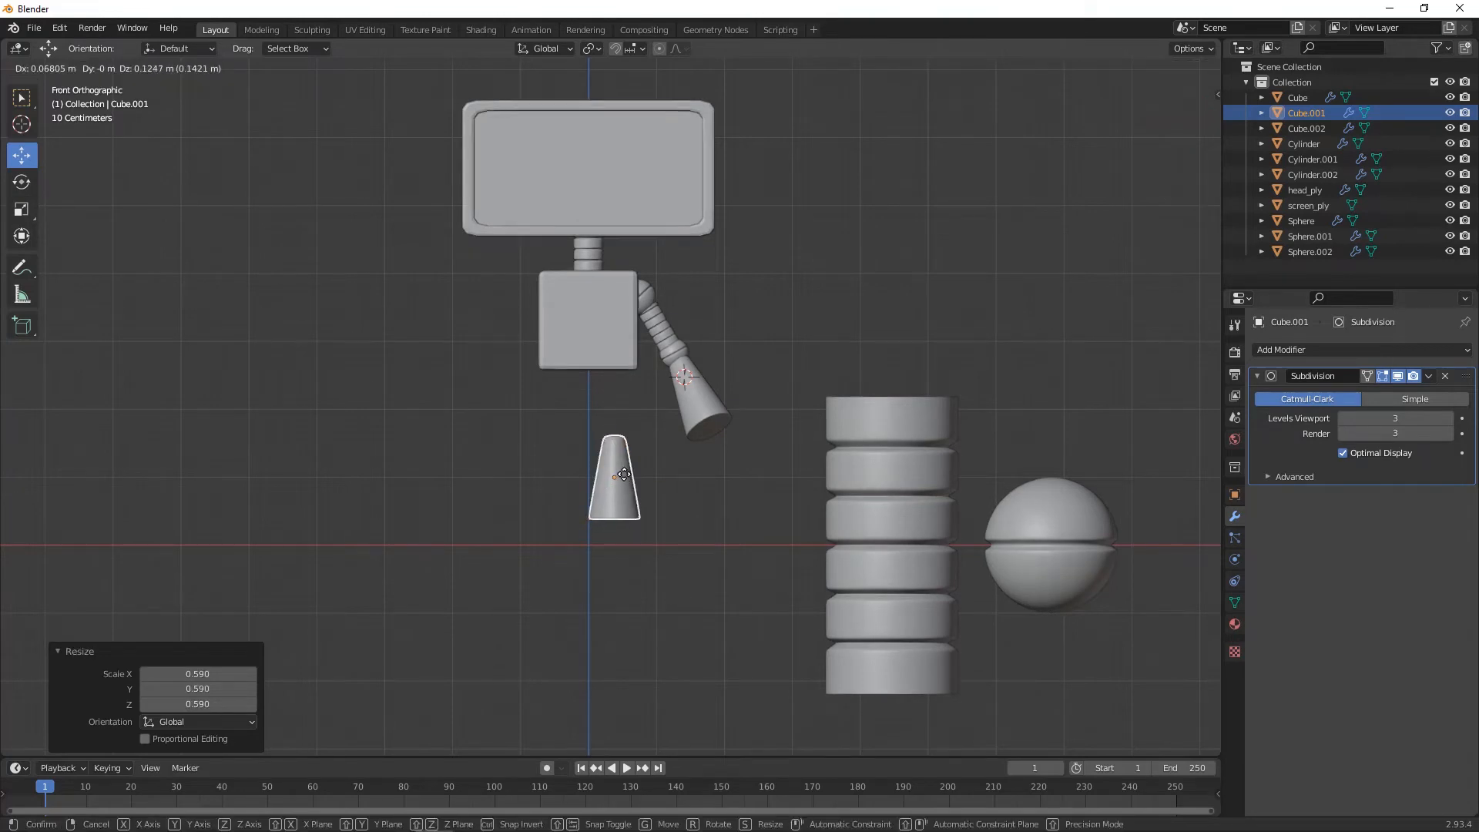
{"action": "left_click", "coordinate": [616, 472]}
{"action": "key", "text": "s"}
{"action": "left_click", "coordinate": [616, 472]}
{"action": "key", "text": "g"}
{"action": "left_click", "coordinate": [623, 462]}
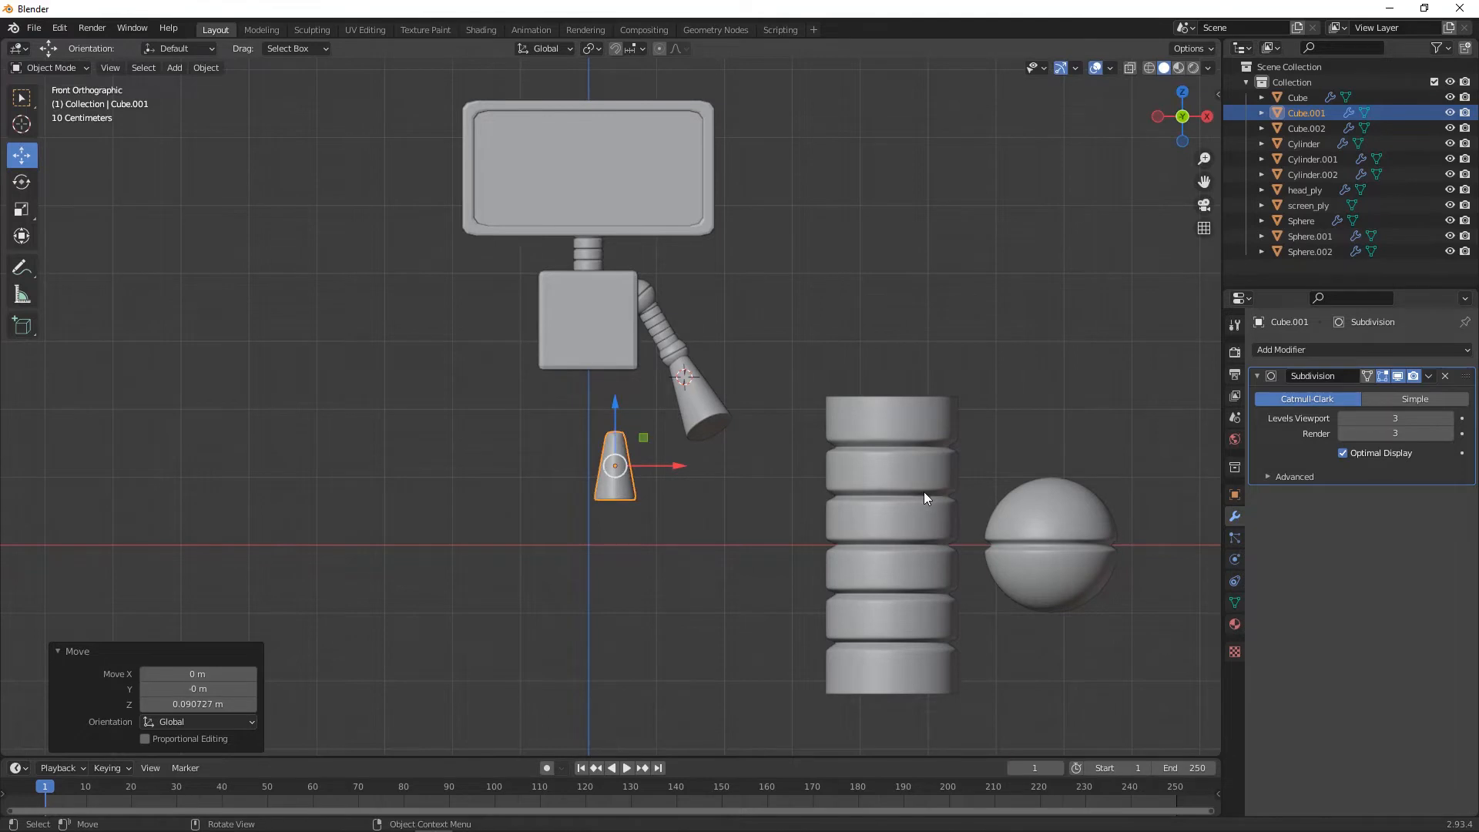
- Move the large ringed cylinder under the body and scale it down to roughly a third, overlapping the lower-leg cone
{"action": "left_click", "coordinate": [931, 493]}
{"action": "key", "text": "g"}
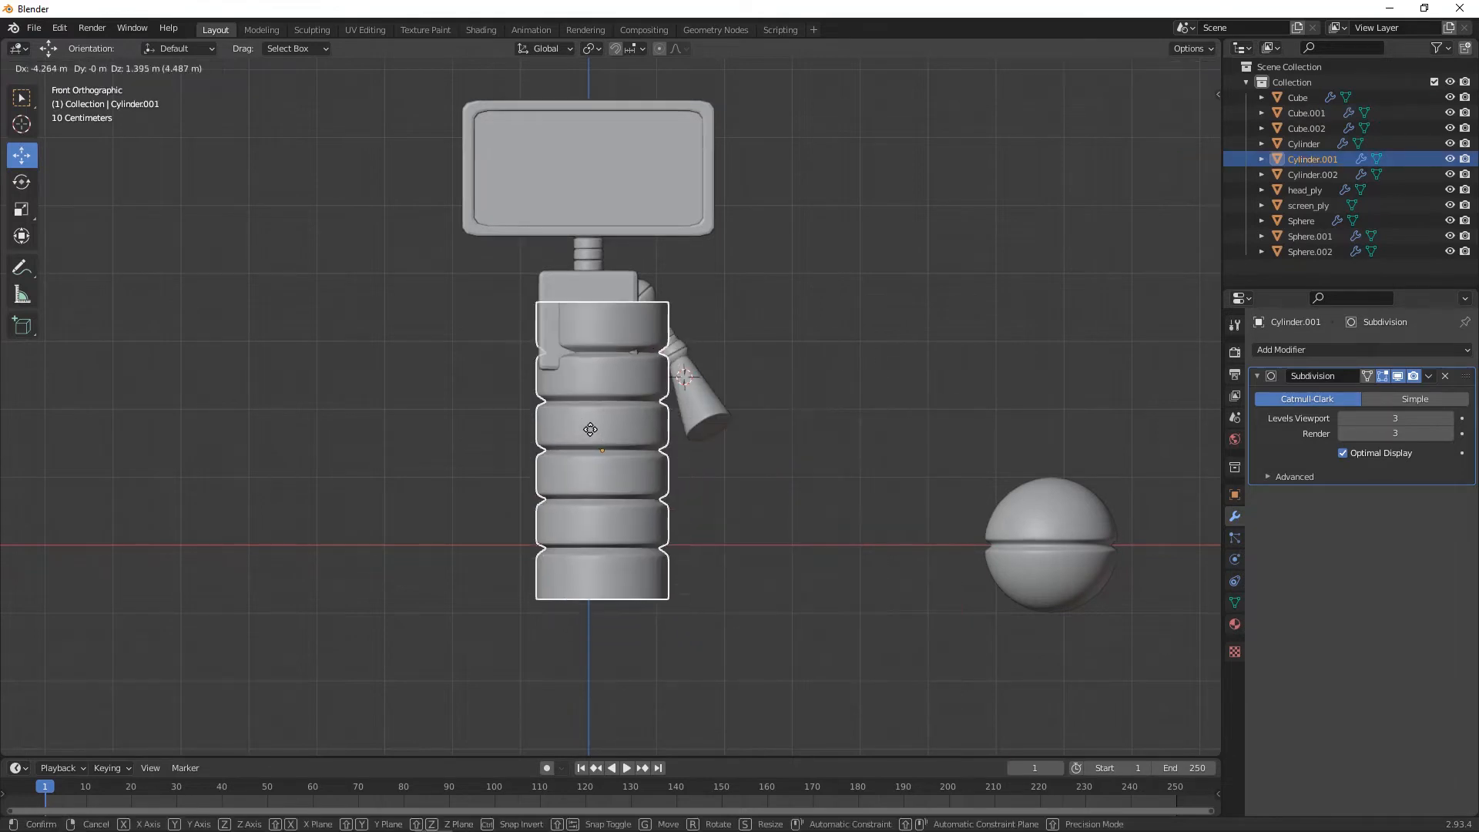
{"action": "left_click", "coordinate": [593, 431]}
{"action": "key", "text": "s"}
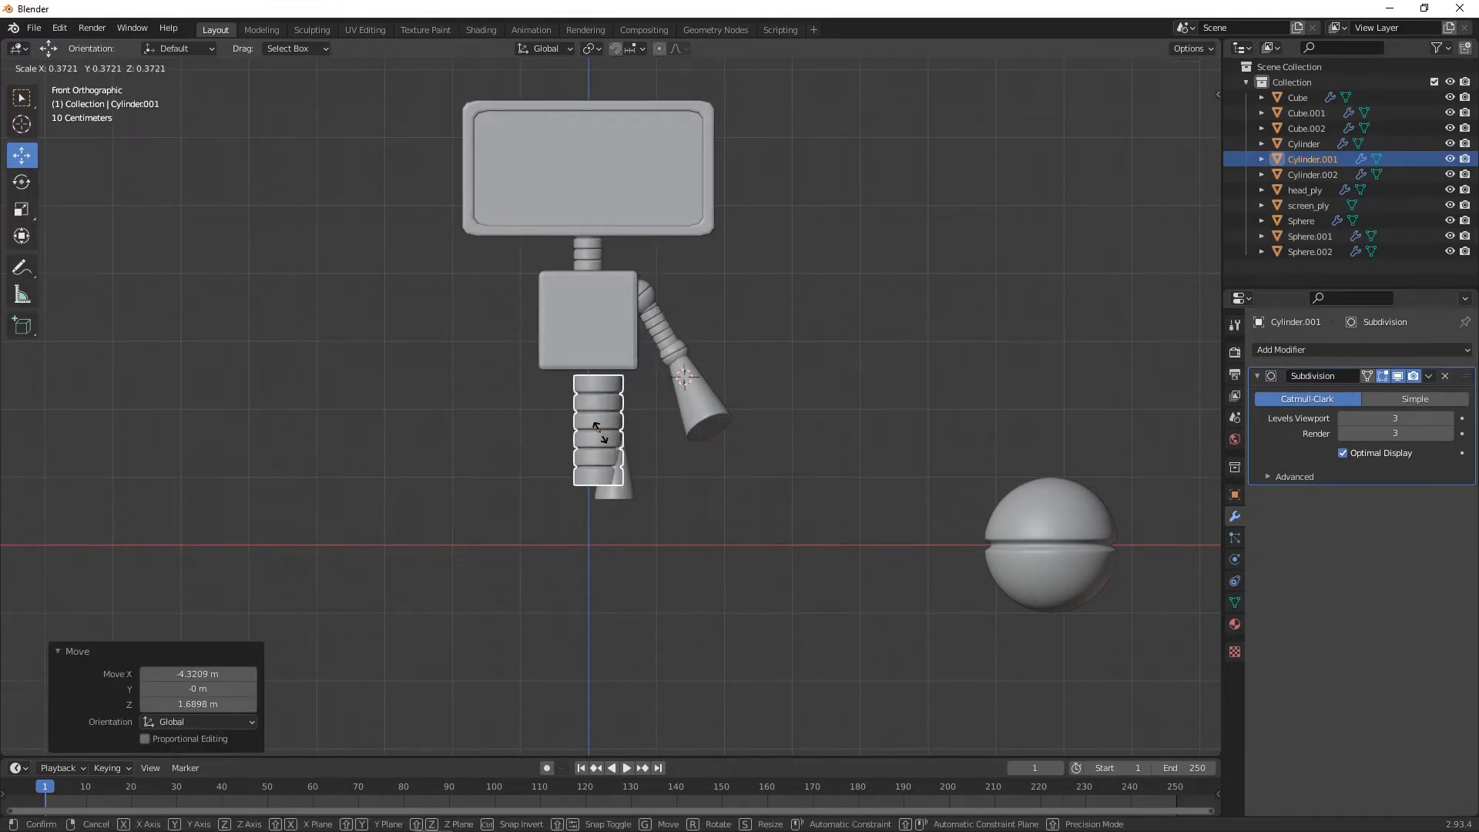
{"action": "left_click", "coordinate": [601, 432]}
{"action": "scroll", "coordinate": [603, 435], "scroll_direction": "up", "scroll_amount": 3}
{"action": "key", "text": "g"}
{"action": "left_click", "coordinate": [617, 425]}
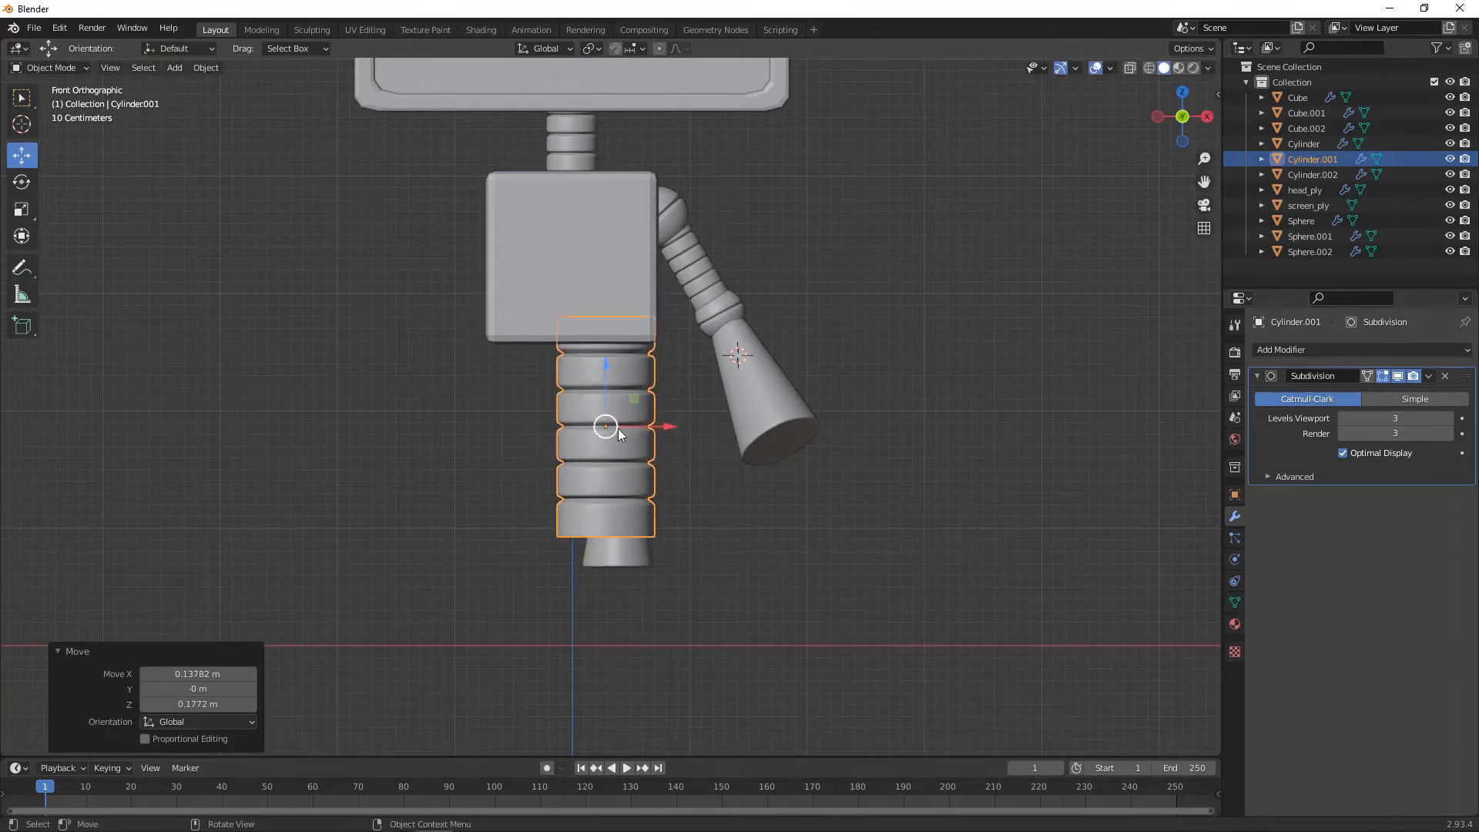
- Shrink the ringed cylinder further and fit it between the body and the cone as the upper leg
{"action": "key", "text": "s"}
{"action": "left_click", "coordinate": [611, 428]}
{"action": "key", "text": "g"}
{"action": "left_click", "coordinate": [631, 397]}
{"action": "key", "text": "s"}
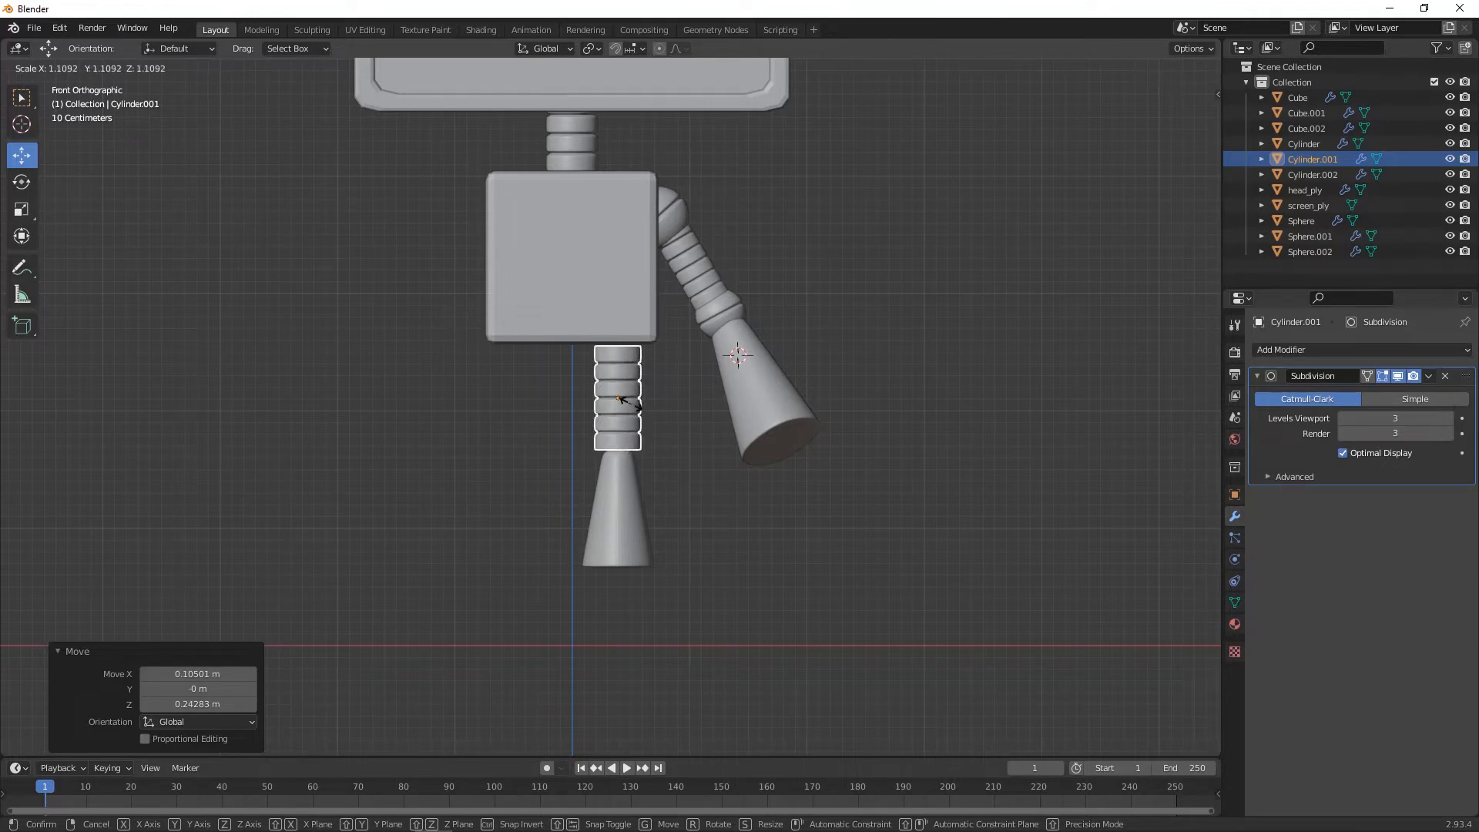
{"action": "left_click", "coordinate": [628, 417]}
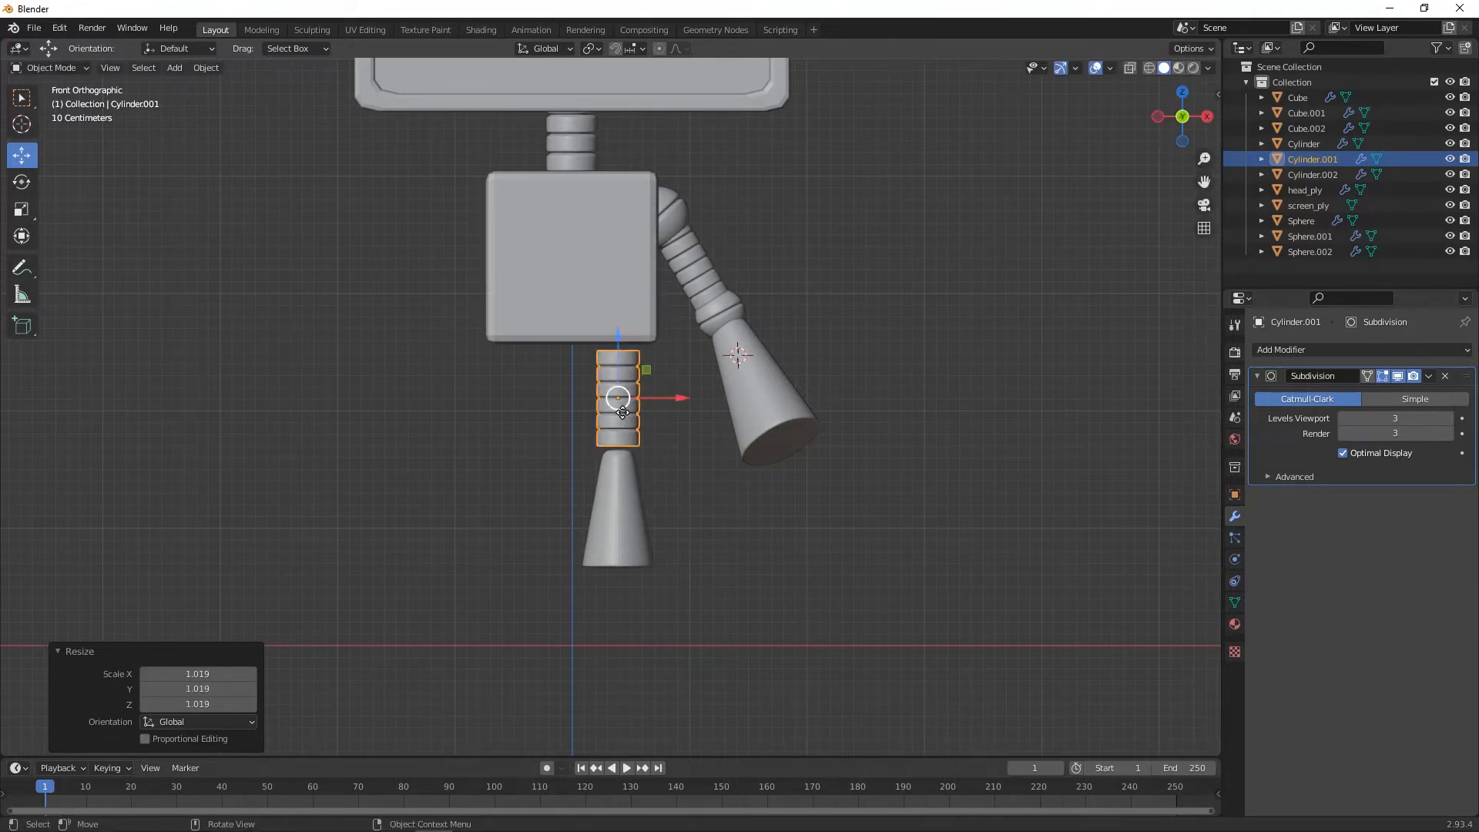
{"action": "key", "text": "g"}
{"action": "left_click", "coordinate": [888, 534]}
{"action": "left_click", "coordinate": [888, 534]}
{"action": "scroll", "coordinate": [887, 534], "scroll_direction": "down", "scroll_amount": 1}
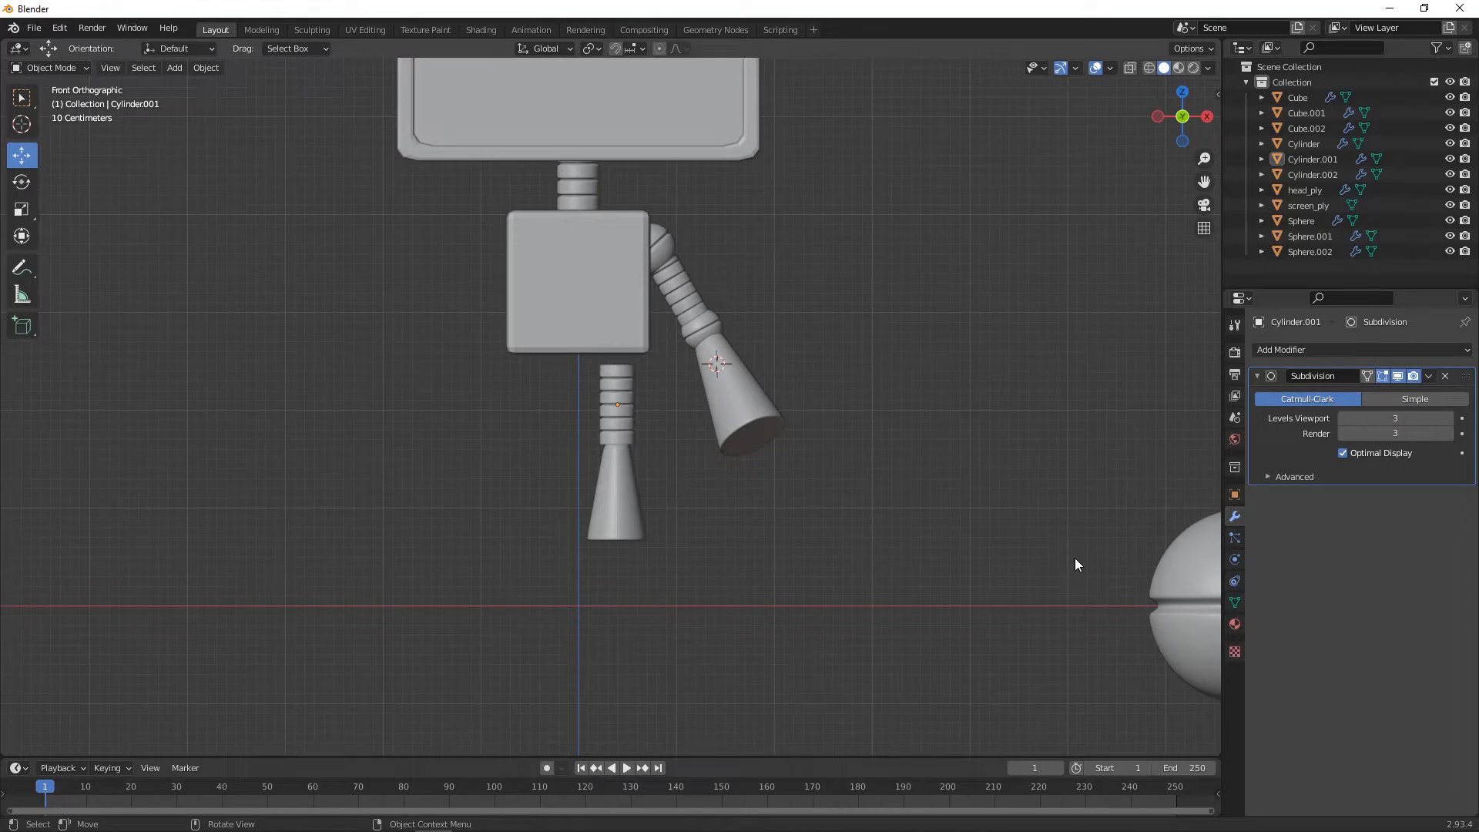
- Move the grooved sphere in front view to the upper end of the leg, about 6.48 m along negative X and 2.41 m up
{"action": "left_click", "coordinate": [1190, 595]}
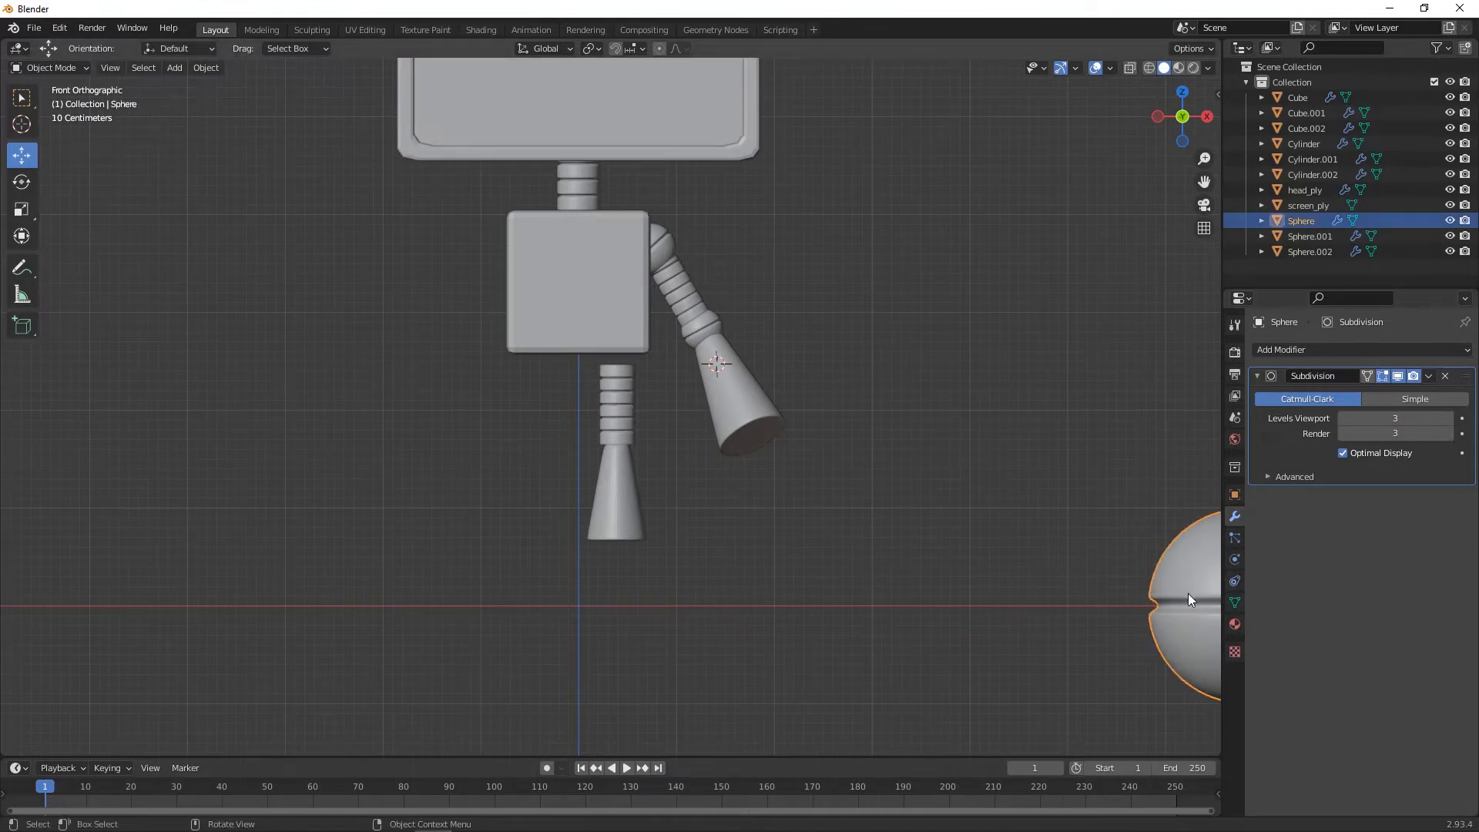
{"action": "scroll", "coordinate": [932, 528], "scroll_direction": "down", "scroll_amount": 2}
{"action": "middle_click_drag", "start_coordinate": [931, 528], "coordinate": [1111, 531]}
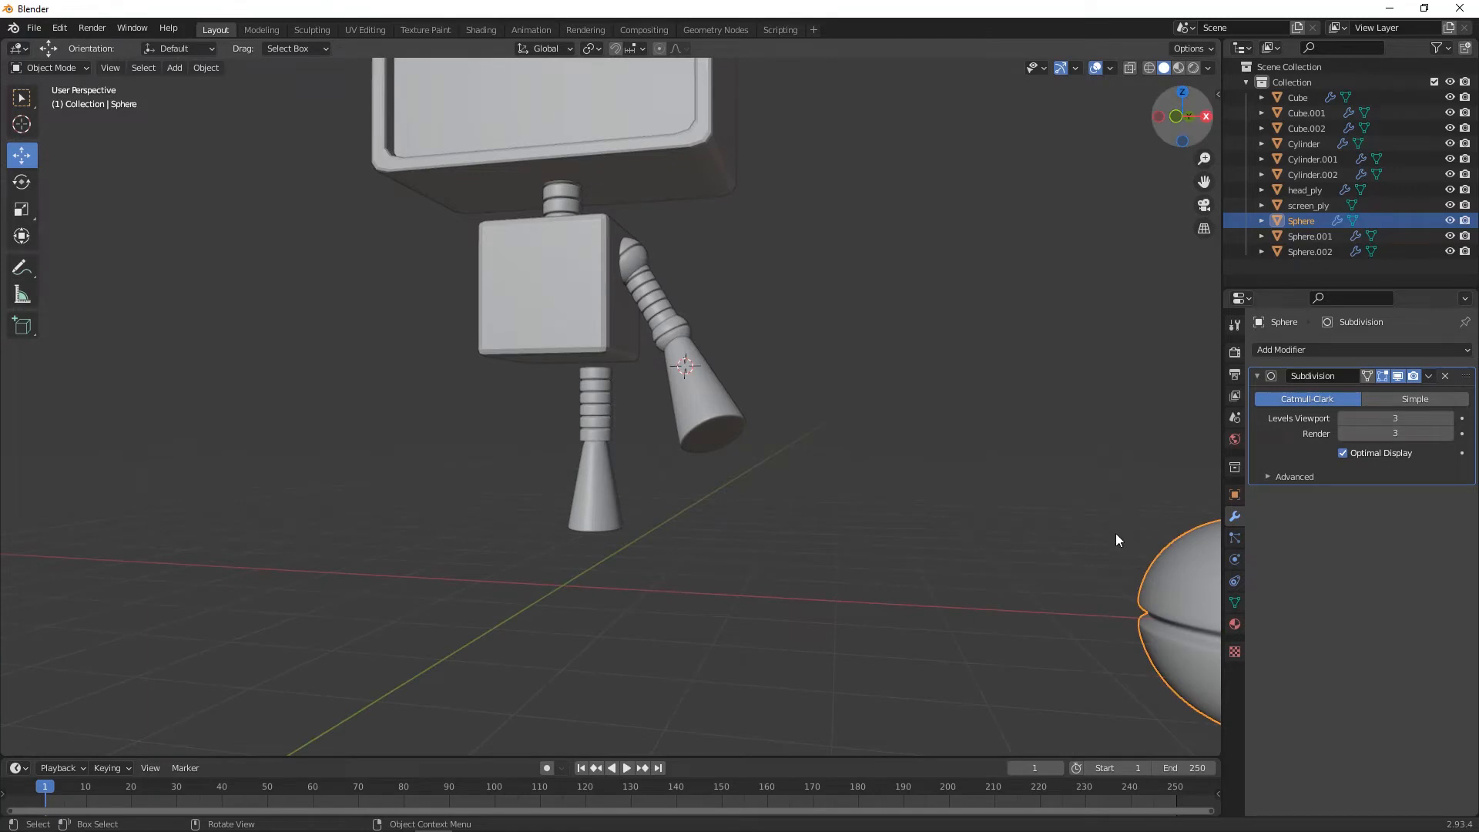
{"action": "key", "text": "KP_1"}
{"action": "key", "text": "g"}
{"action": "left_click", "coordinate": [616, 375]}
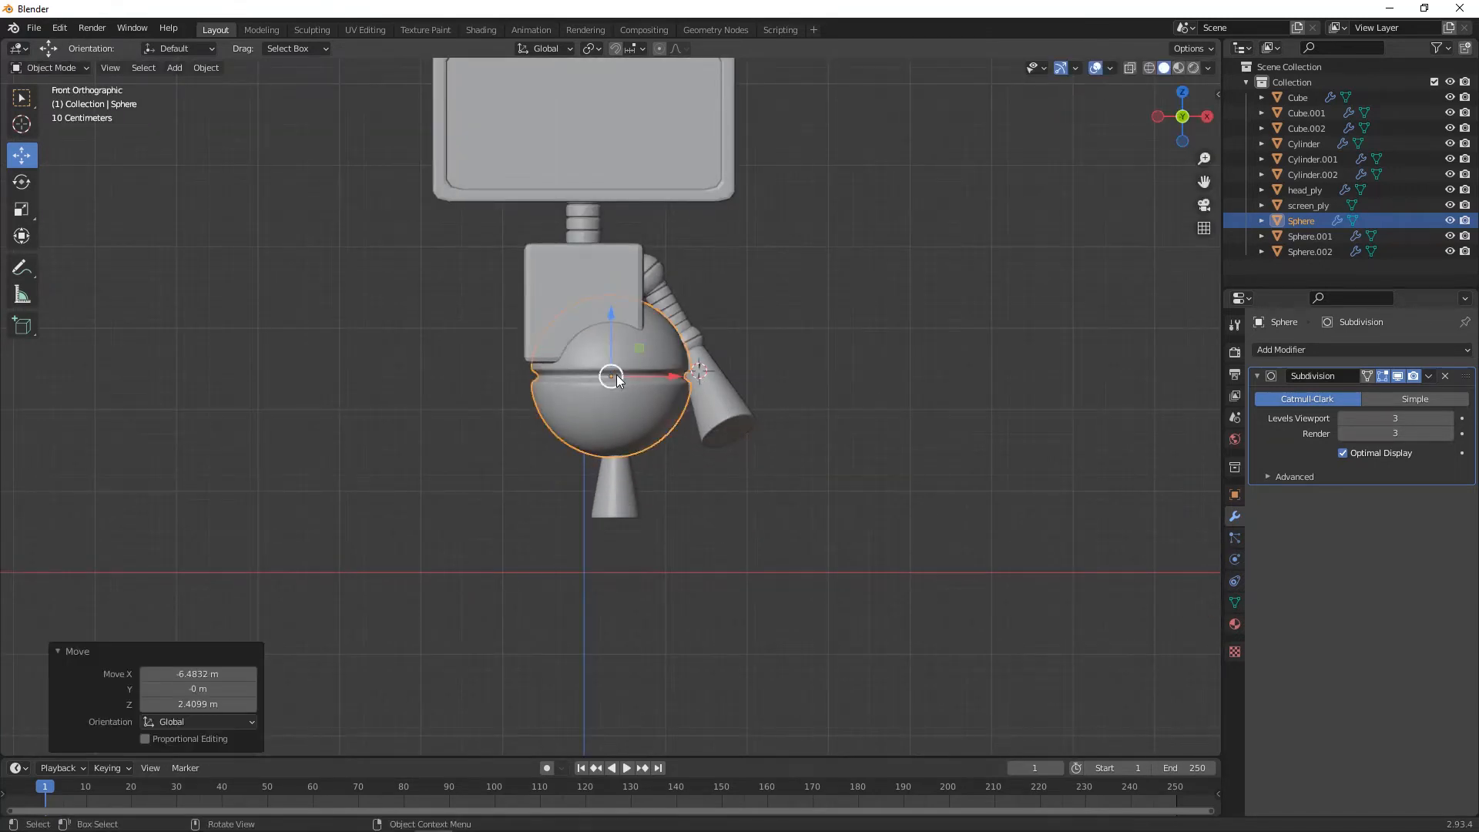
- Scale the grooved sphere to 0.189 and centre it at the top of the leg cylinder as the hip joint
{"action": "scroll", "coordinate": [617, 375], "scroll_direction": "up", "scroll_amount": 7}
{"action": "middle_click_drag", "start_coordinate": [884, 579], "coordinate": [912, 750], "text": "shift"}
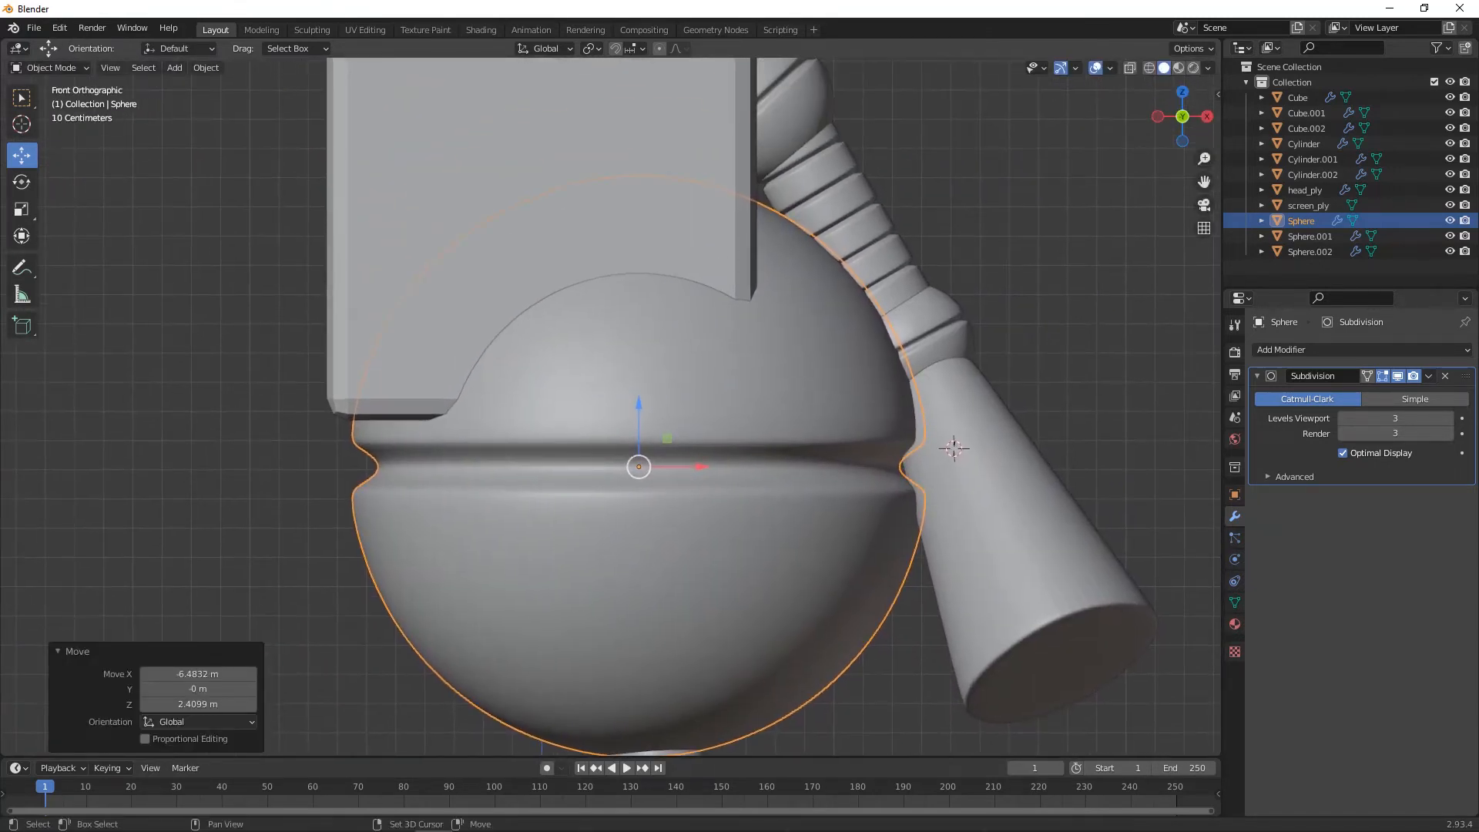
{"action": "key", "text": "s"}
{"action": "left_click", "coordinate": [655, 467]}
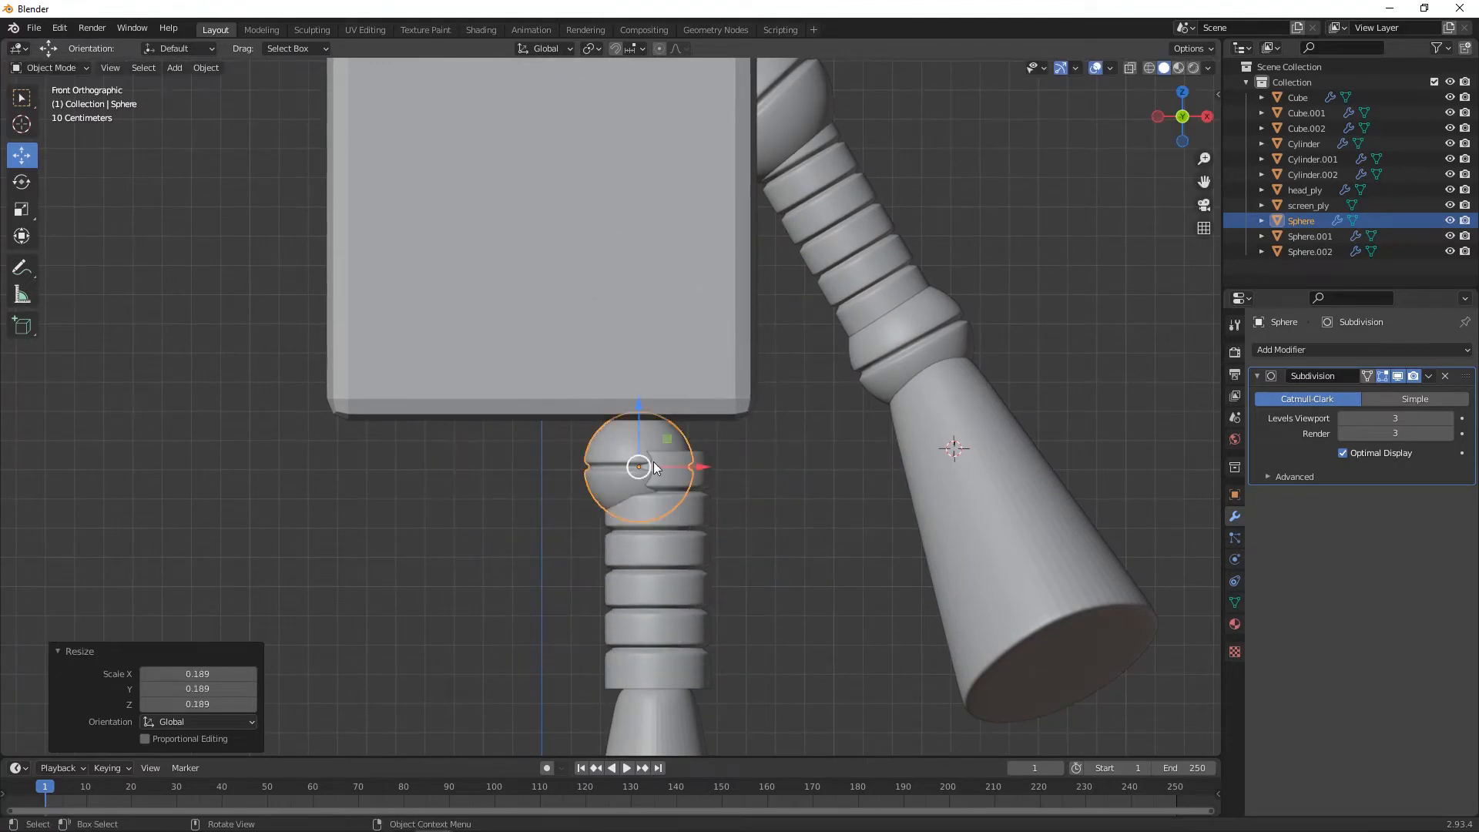
{"action": "key", "text": "g"}
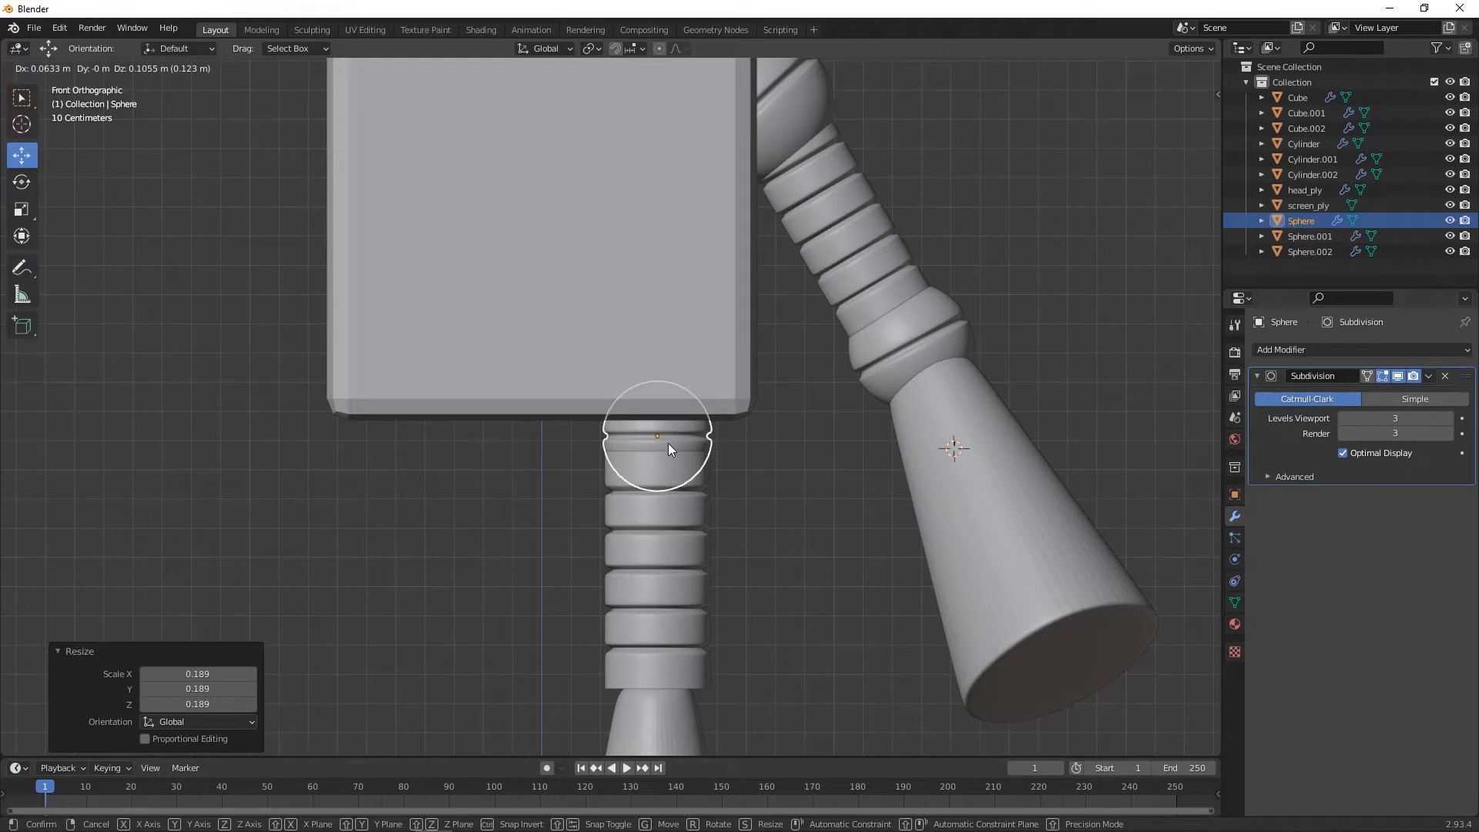
{"action": "left_click", "coordinate": [668, 442]}
{"action": "left_click", "coordinate": [726, 539]}
- Duplicate the hip sphere and move the copy straight down to the joint between the leg cylinder and the cone
{"action": "left_click", "coordinate": [670, 437]}
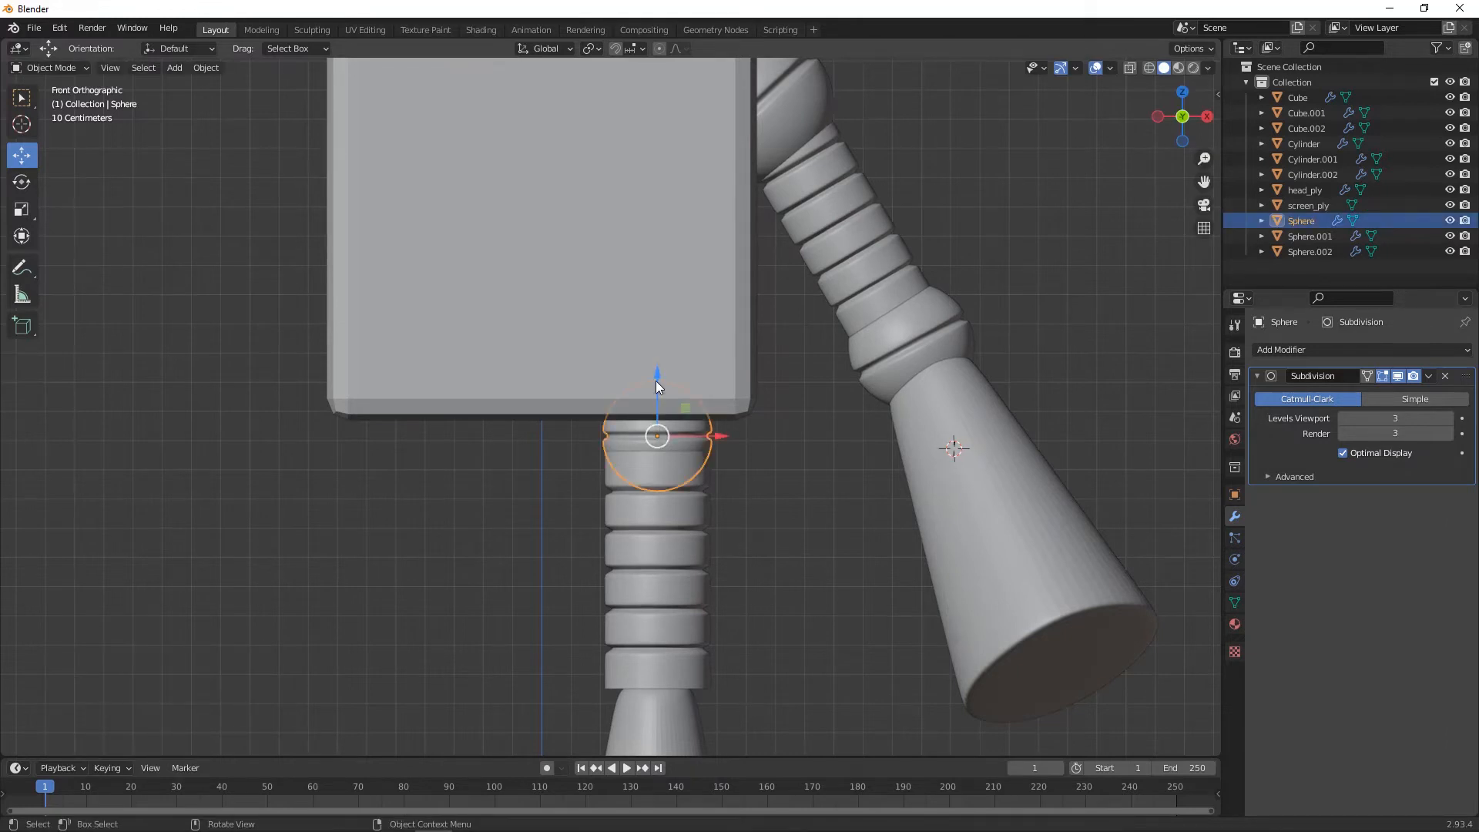
{"action": "key", "text": "shift+d"}
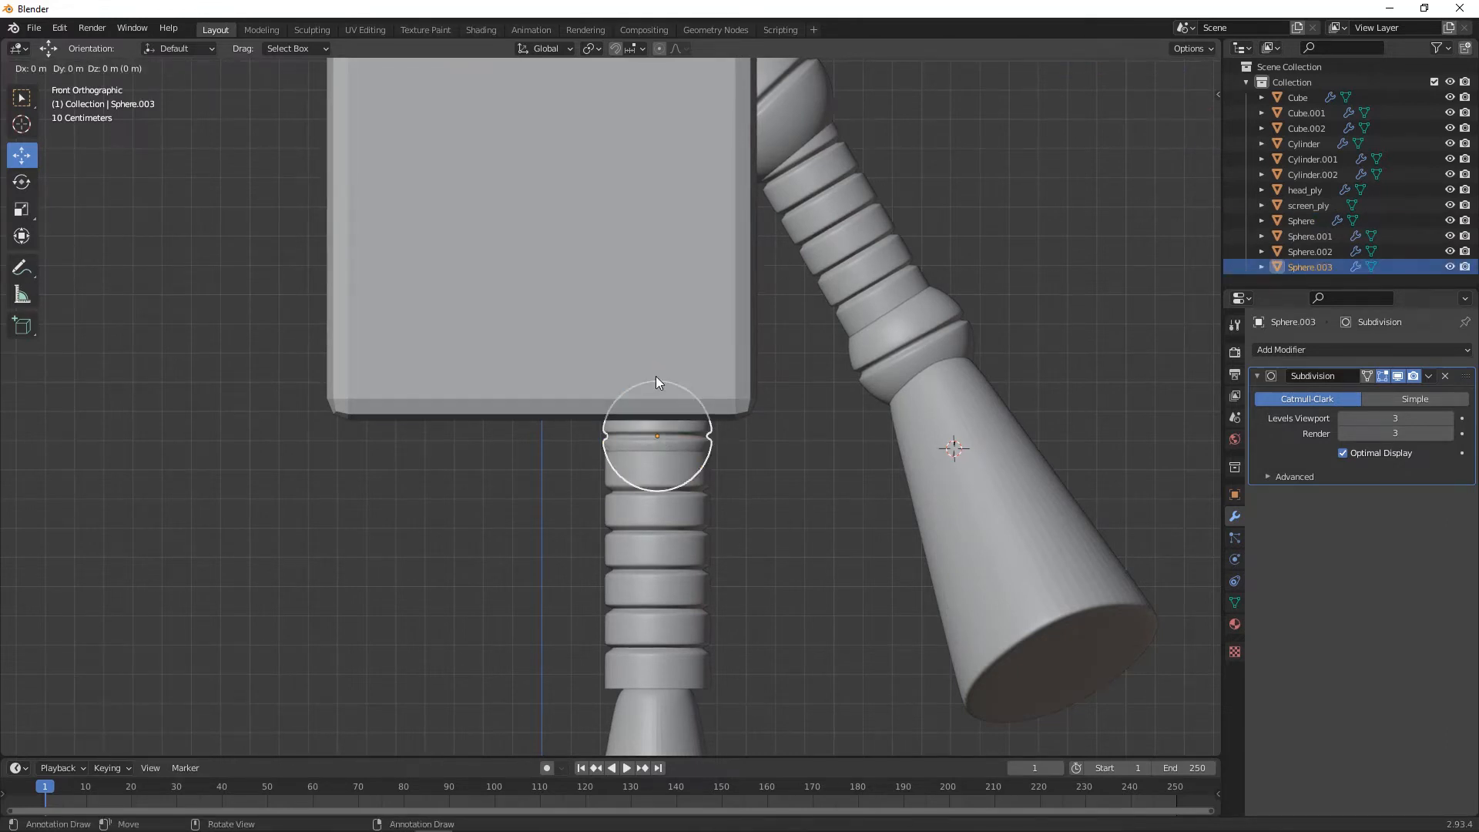
{"action": "right_click", "coordinate": [654, 377]}
{"action": "left_click_drag", "start_coordinate": [655, 378], "coordinate": [670, 658]}
{"action": "left_click", "coordinate": [771, 621]}
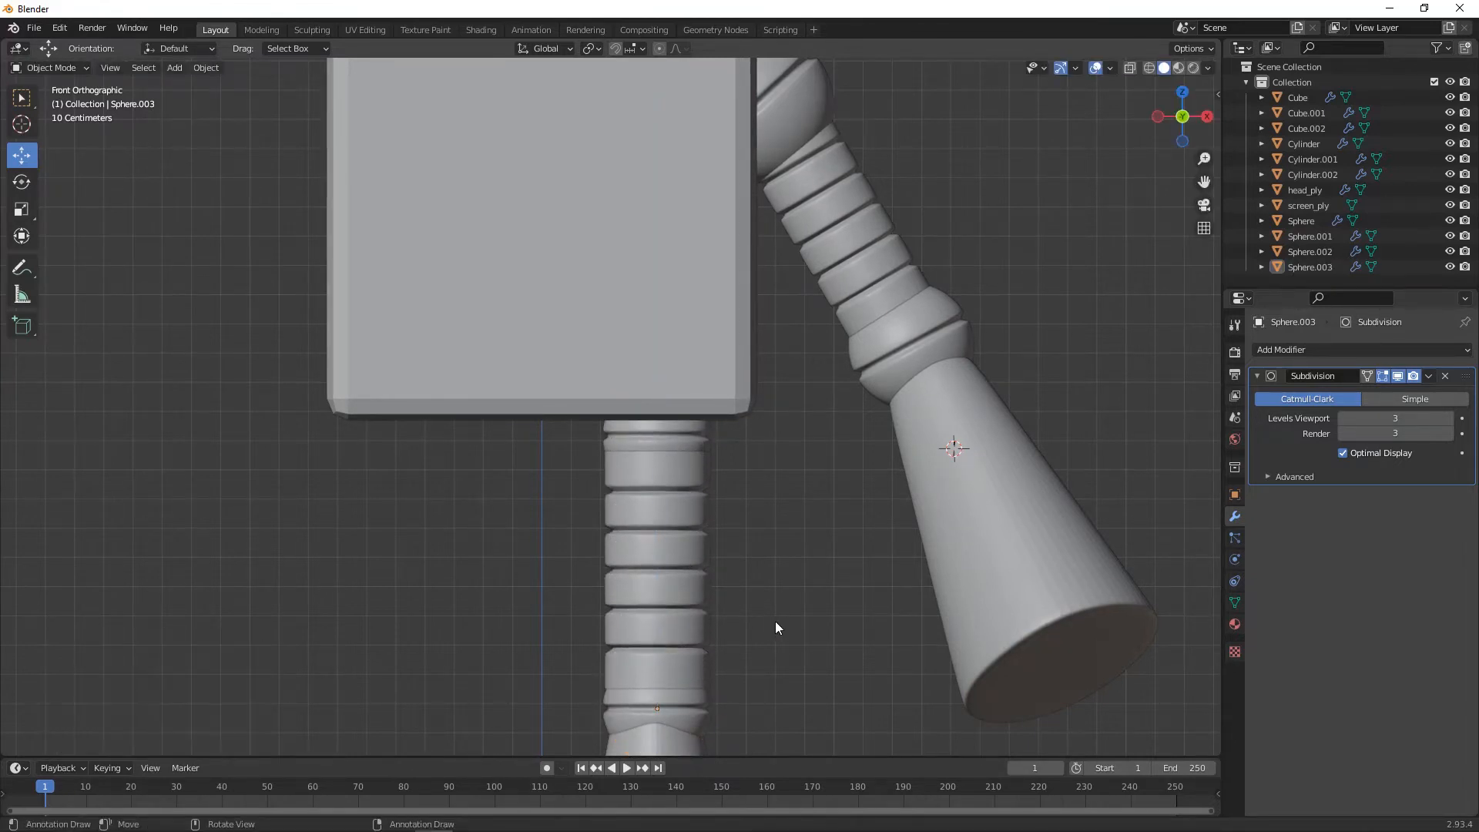
- Lower the lower-leg cone slightly along the Z axis beneath the knee sphere
{"action": "middle_click_drag", "start_coordinate": [755, 597], "coordinate": [768, 331], "text": "shift"}
{"action": "middle_click_drag", "start_coordinate": [729, 505], "coordinate": [649, 544]}
{"action": "scroll", "coordinate": [648, 543], "scroll_direction": "down", "scroll_amount": 4}
{"action": "left_click", "coordinate": [582, 553]}
{"action": "left_click_drag", "start_coordinate": [574, 418], "coordinate": [574, 439]}
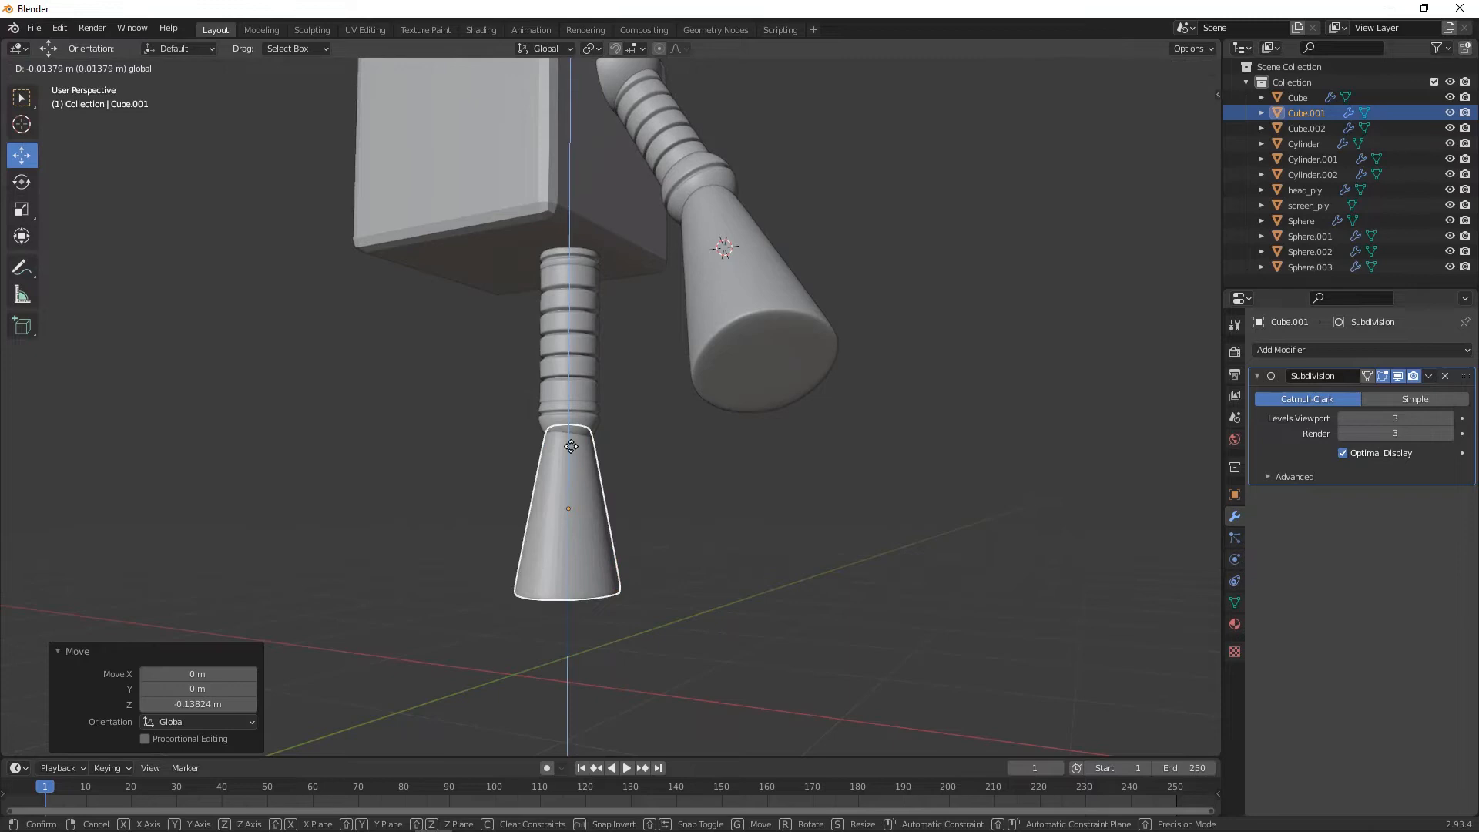
- Lower the knee sphere about 0.04 m and scale it up slightly so it protrudes around the joint
{"action": "left_click", "coordinate": [580, 406]}
{"action": "left_click_drag", "start_coordinate": [570, 357], "coordinate": [584, 393]}
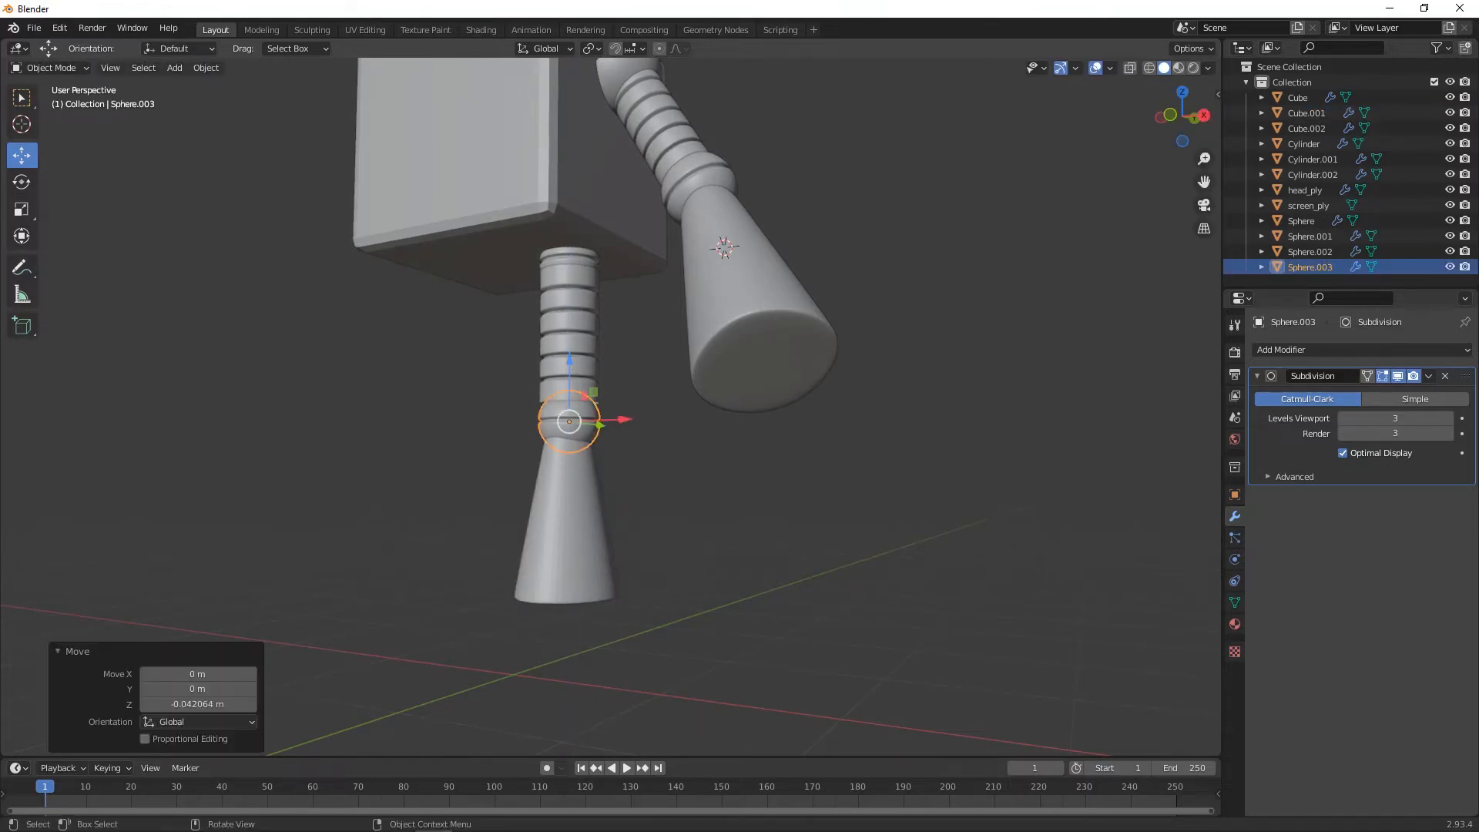
{"action": "key", "text": "s"}
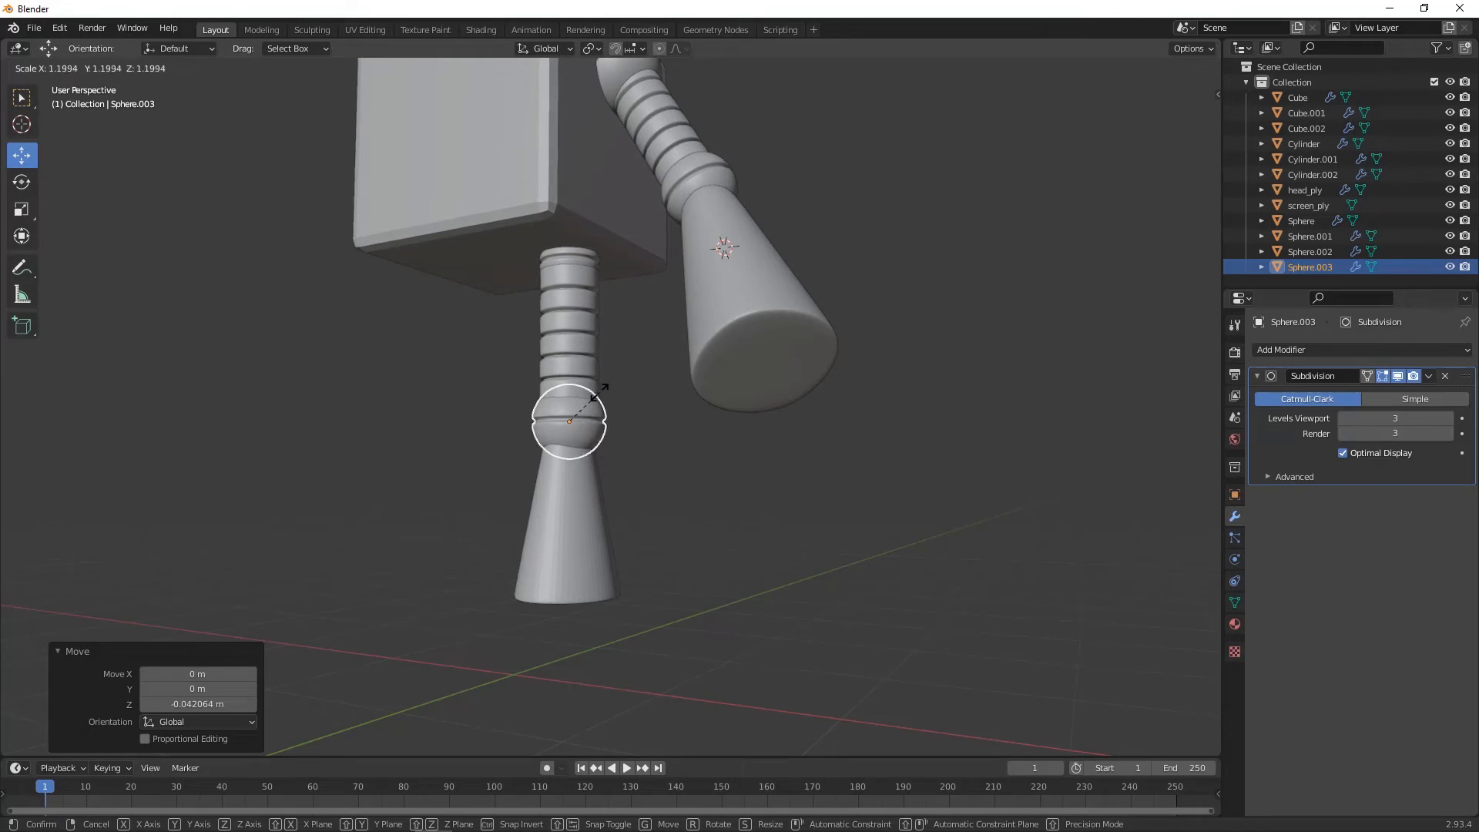
{"action": "left_click", "coordinate": [620, 412]}
{"action": "left_click", "coordinate": [645, 464]}
- Examine the robot's assembled leg, body and arm from the front, the side and below to judge their proportions
{"action": "middle_click_drag", "start_coordinate": [646, 465], "coordinate": [719, 487]}
{"action": "scroll", "coordinate": [823, 484], "scroll_direction": "down", "scroll_amount": 4}
{"action": "scroll", "coordinate": [737, 482], "scroll_direction": "down", "scroll_amount": 4}
{"action": "scroll", "coordinate": [719, 487], "scroll_direction": "up", "scroll_amount": 5}
{"action": "middle_click_drag", "start_coordinate": [806, 524], "coordinate": [921, 538]}
{"action": "scroll", "coordinate": [852, 551], "scroll_direction": "up", "scroll_amount": 2}
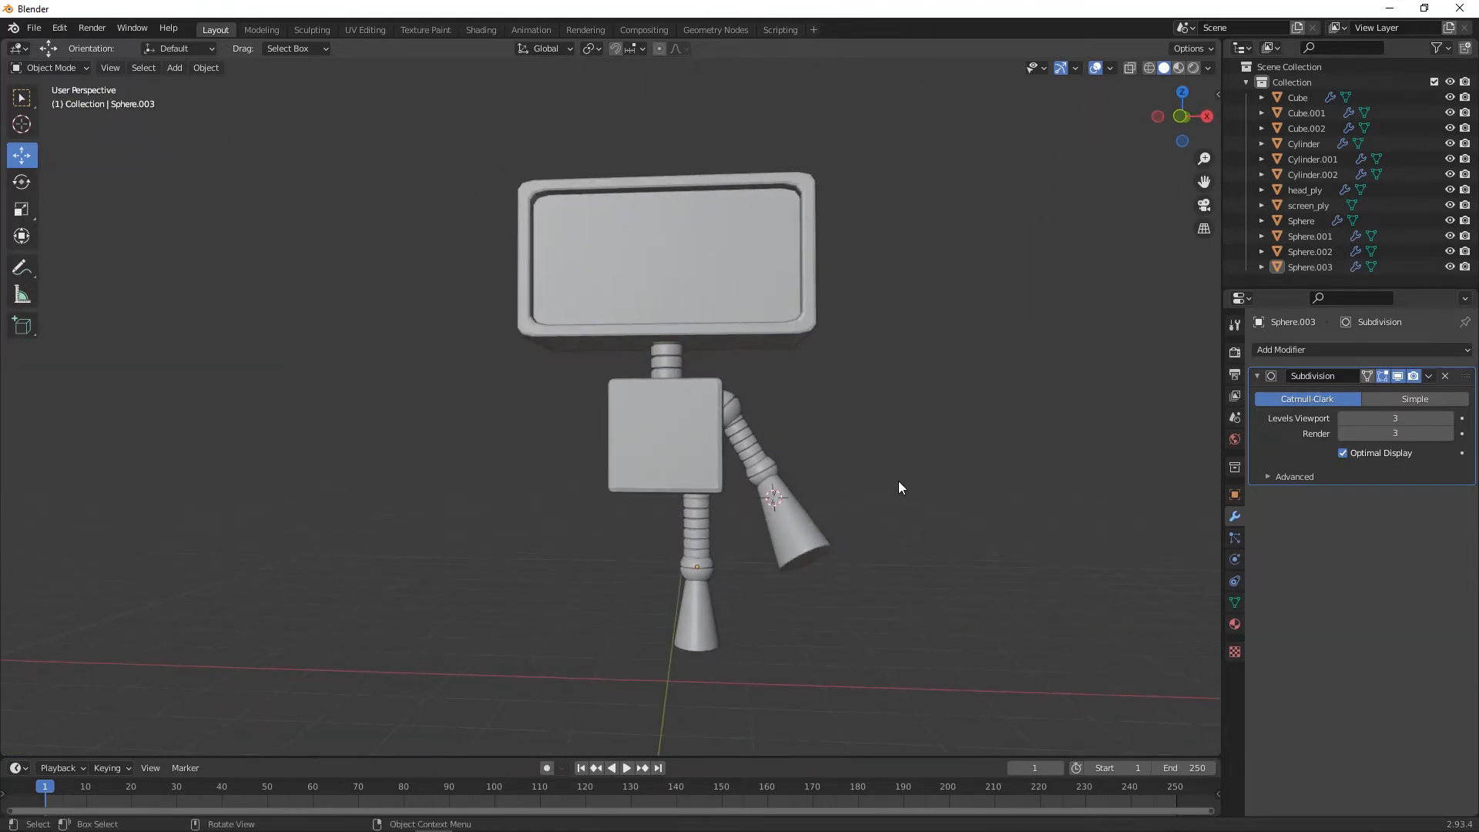
{"action": "middle_click_drag", "start_coordinate": [733, 500], "coordinate": [767, 338]}
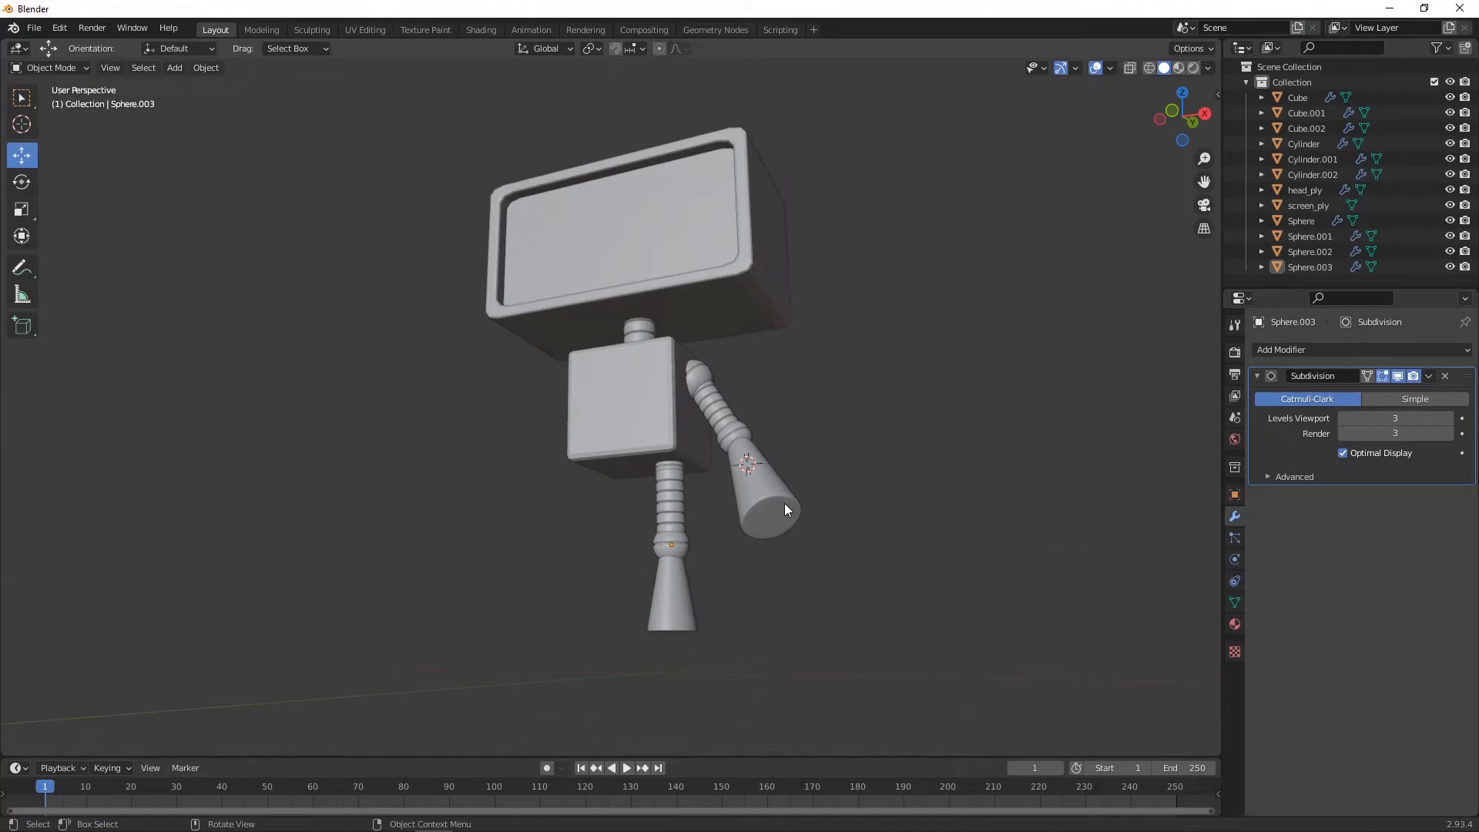
{"action": "middle_click_drag", "start_coordinate": [730, 561], "coordinate": [678, 704]}
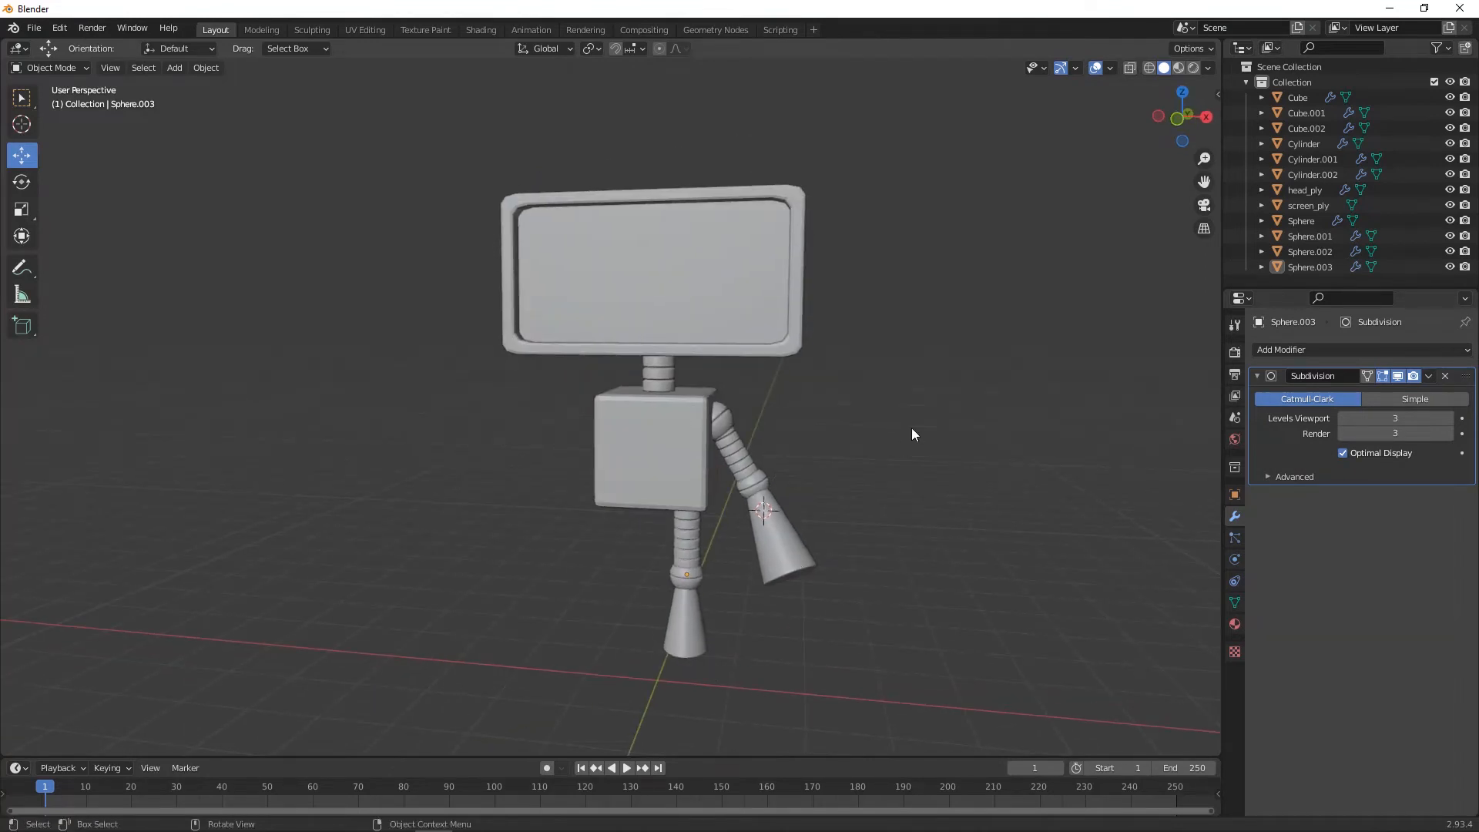
{"action": "middle_click_drag", "start_coordinate": [803, 538], "coordinate": [760, 531]}
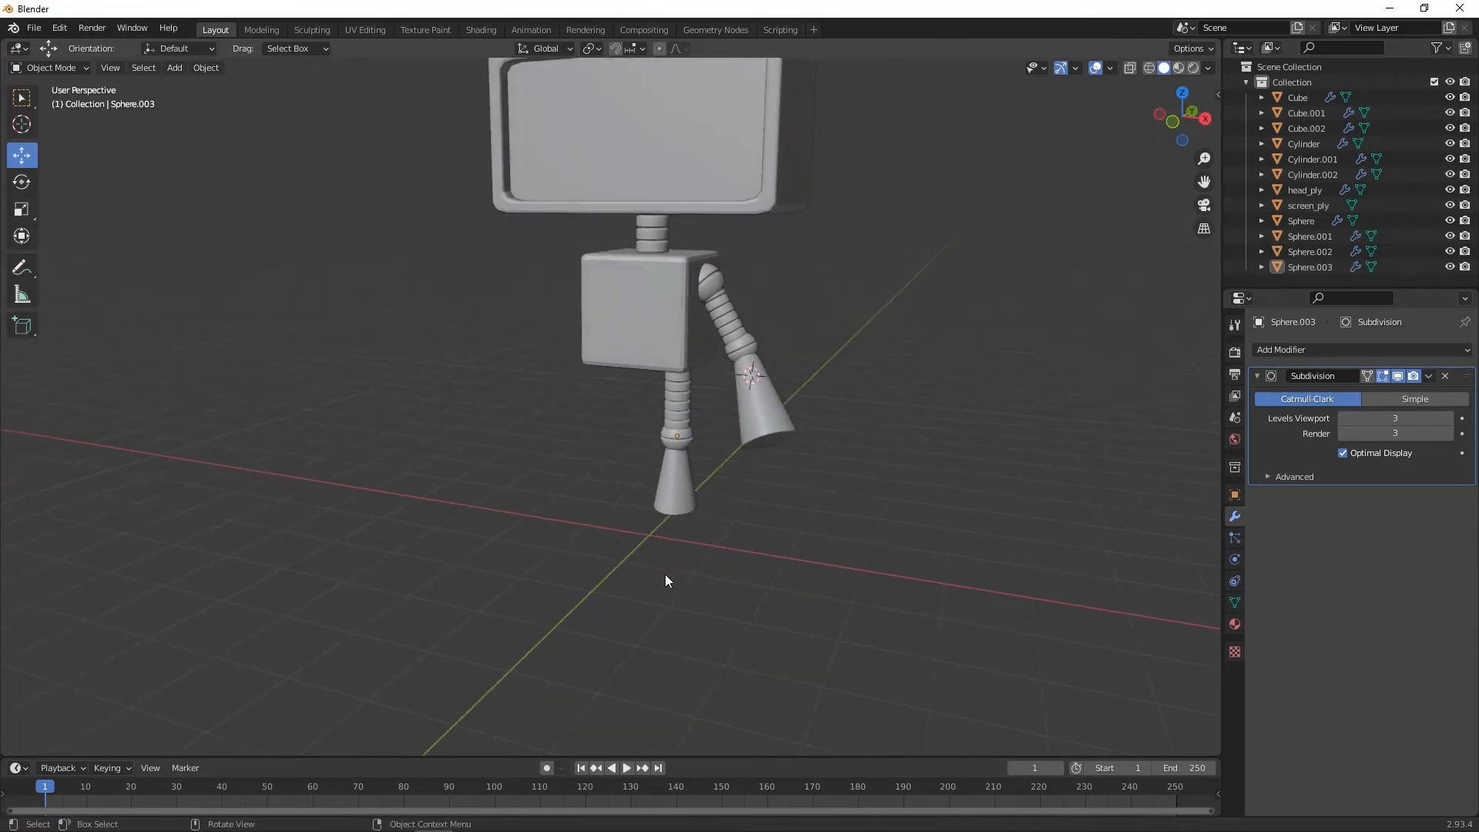
{"action": "middle_click_drag", "start_coordinate": [668, 574], "coordinate": [732, 594]}
{"action": "middle_click_drag", "start_coordinate": [716, 465], "coordinate": [612, 552]}
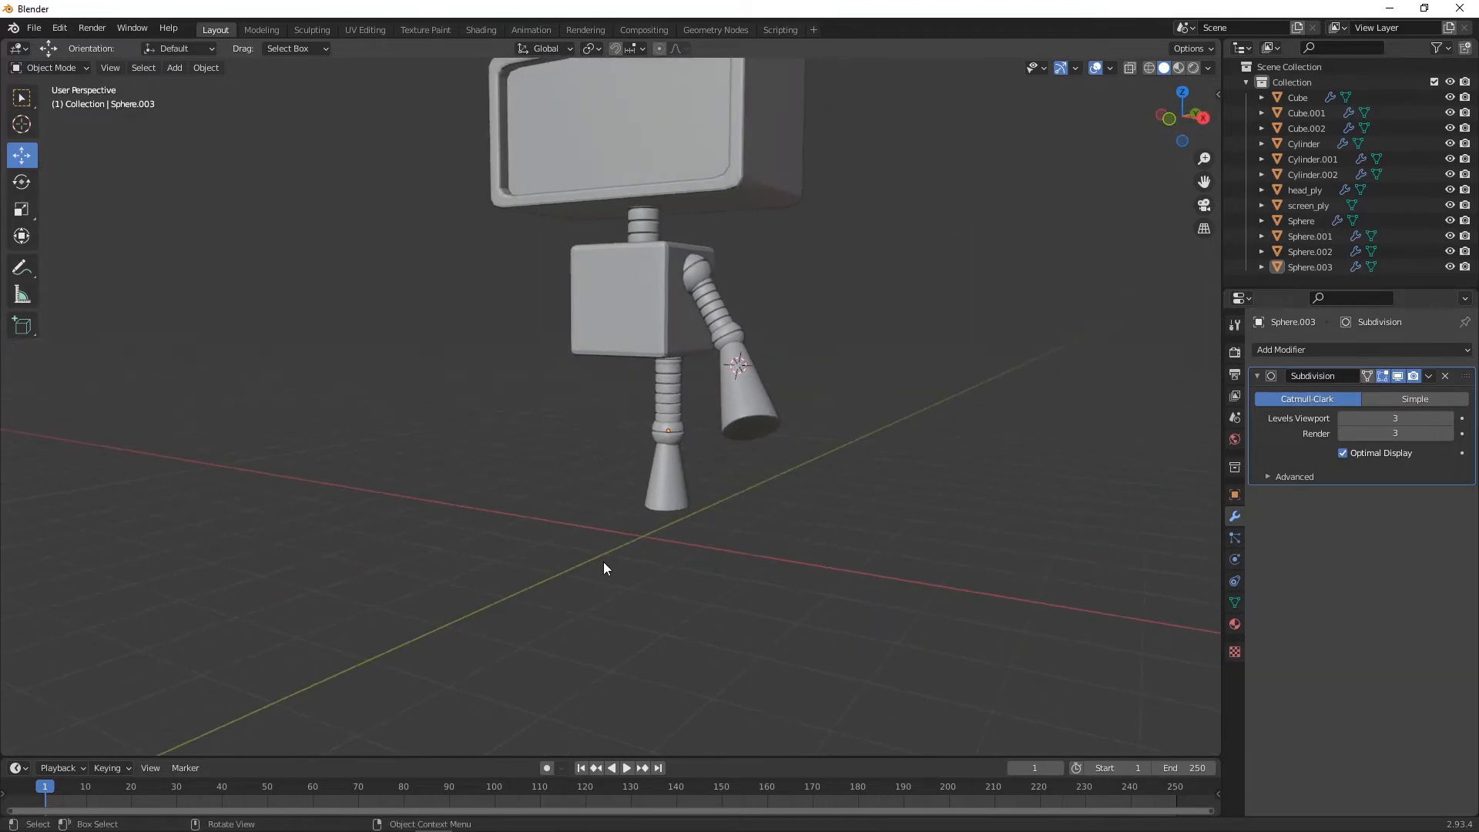
- Add a cube mesh and move it about 2.1 m down and 1.17 m along X, beside the leg
{"action": "key", "text": "shift+a"}
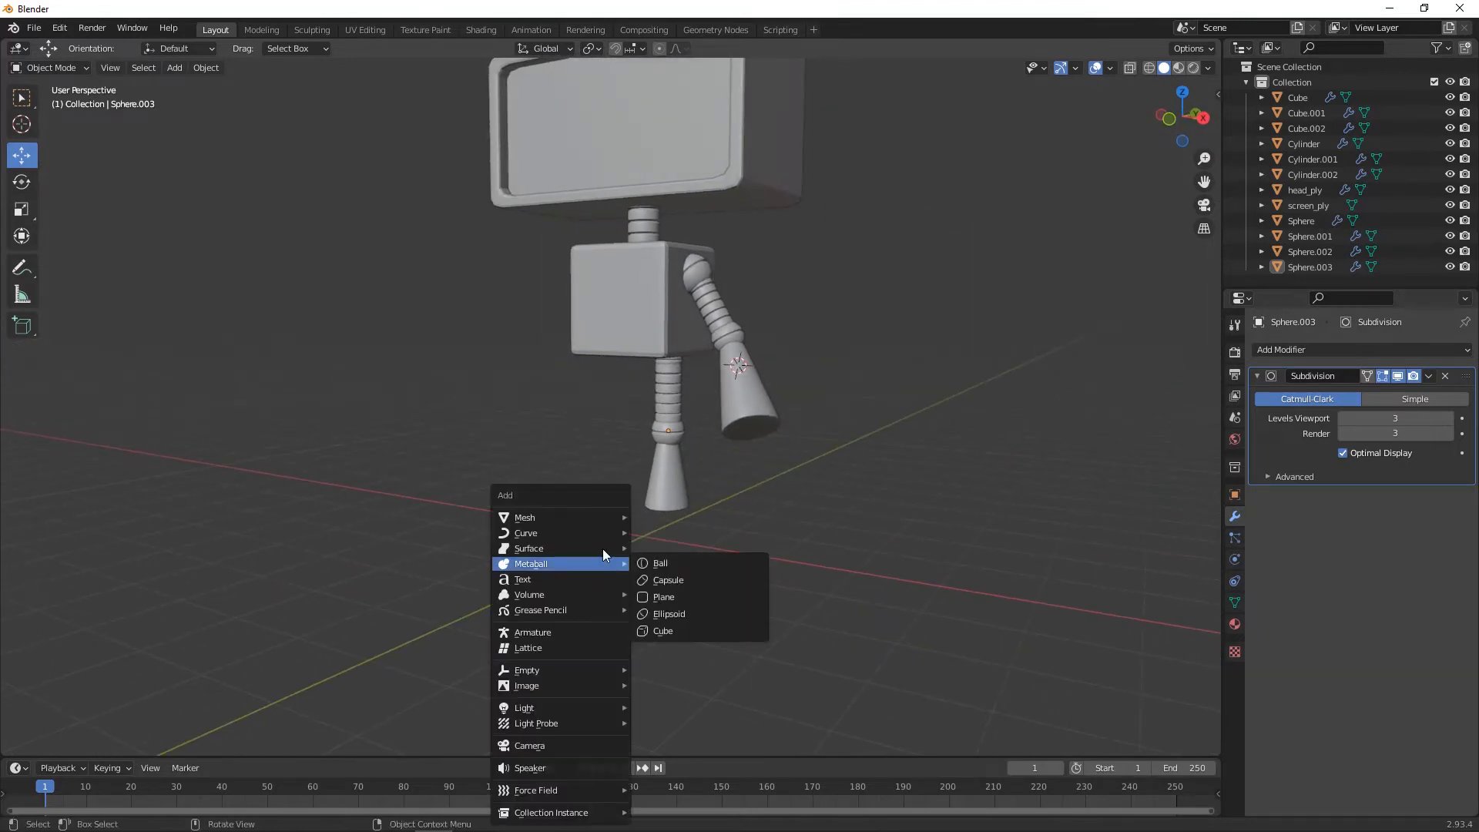
{"action": "mouse_move", "coordinate": [601, 516]}
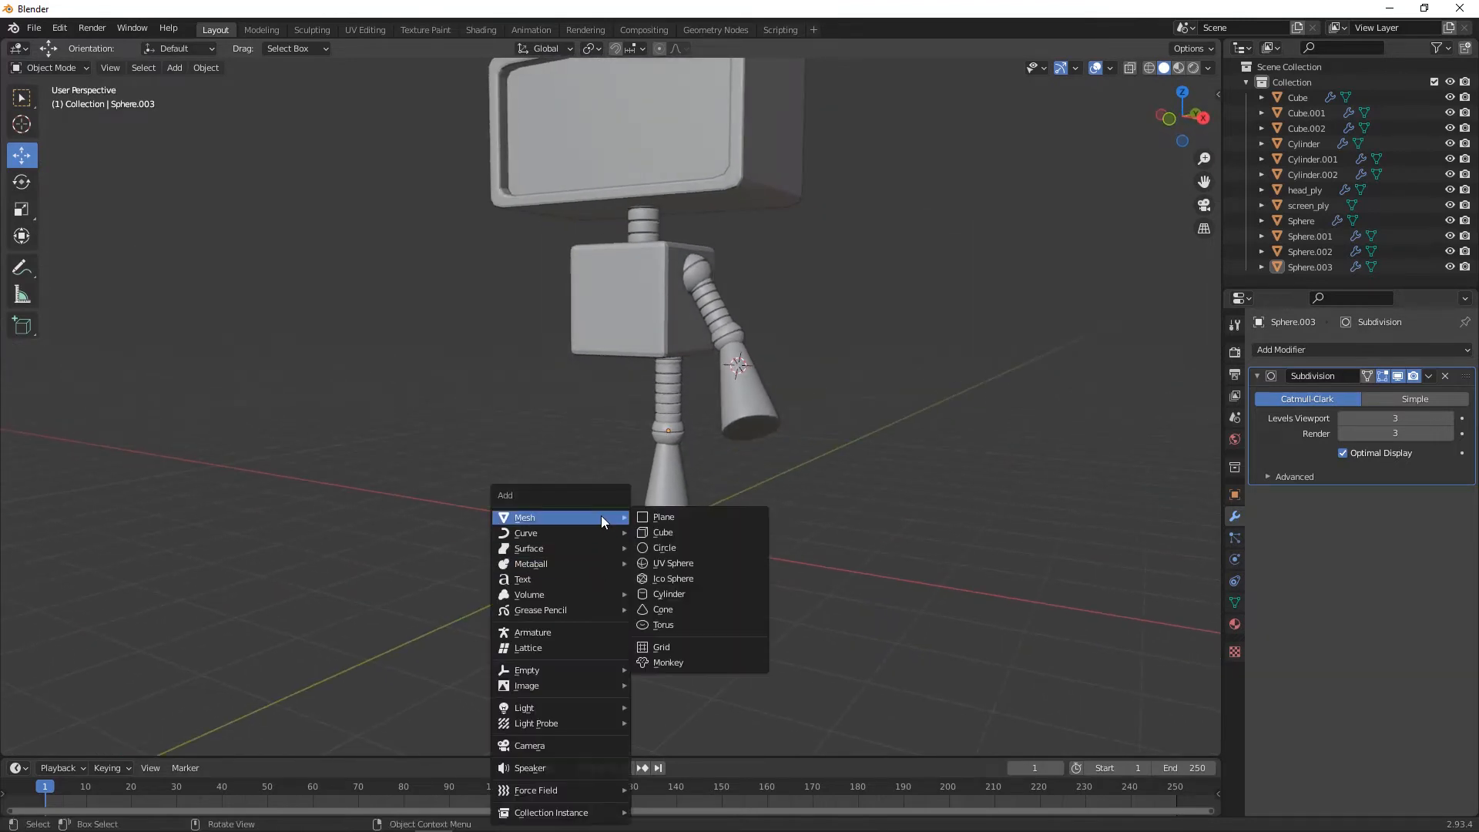
{"action": "left_click", "coordinate": [692, 533]}
{"action": "middle_click_drag", "start_coordinate": [692, 533], "coordinate": [752, 424]}
{"action": "left_click_drag", "start_coordinate": [768, 312], "coordinate": [764, 423]}
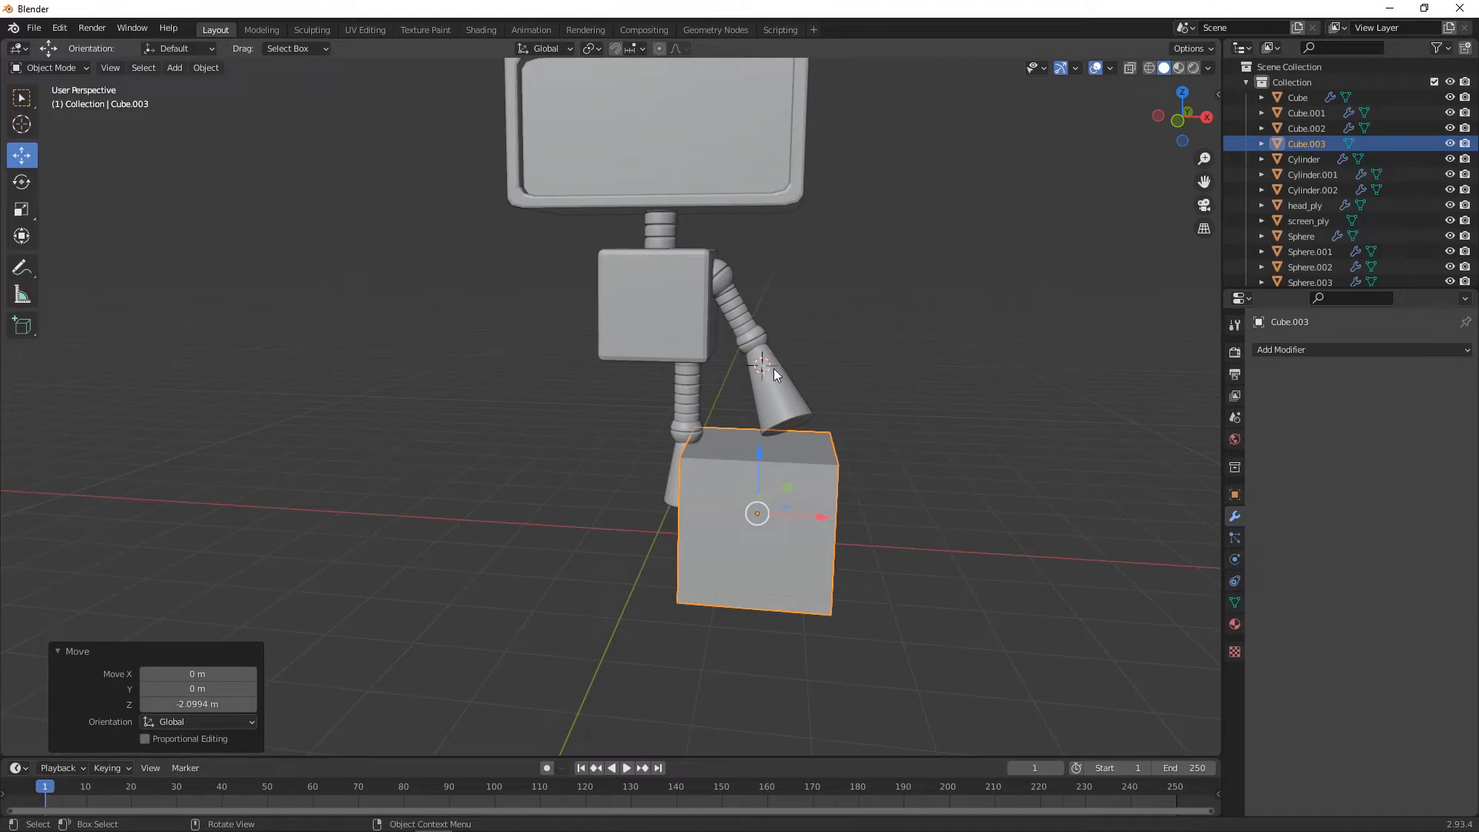
{"action": "left_click_drag", "start_coordinate": [810, 521], "coordinate": [895, 526]}
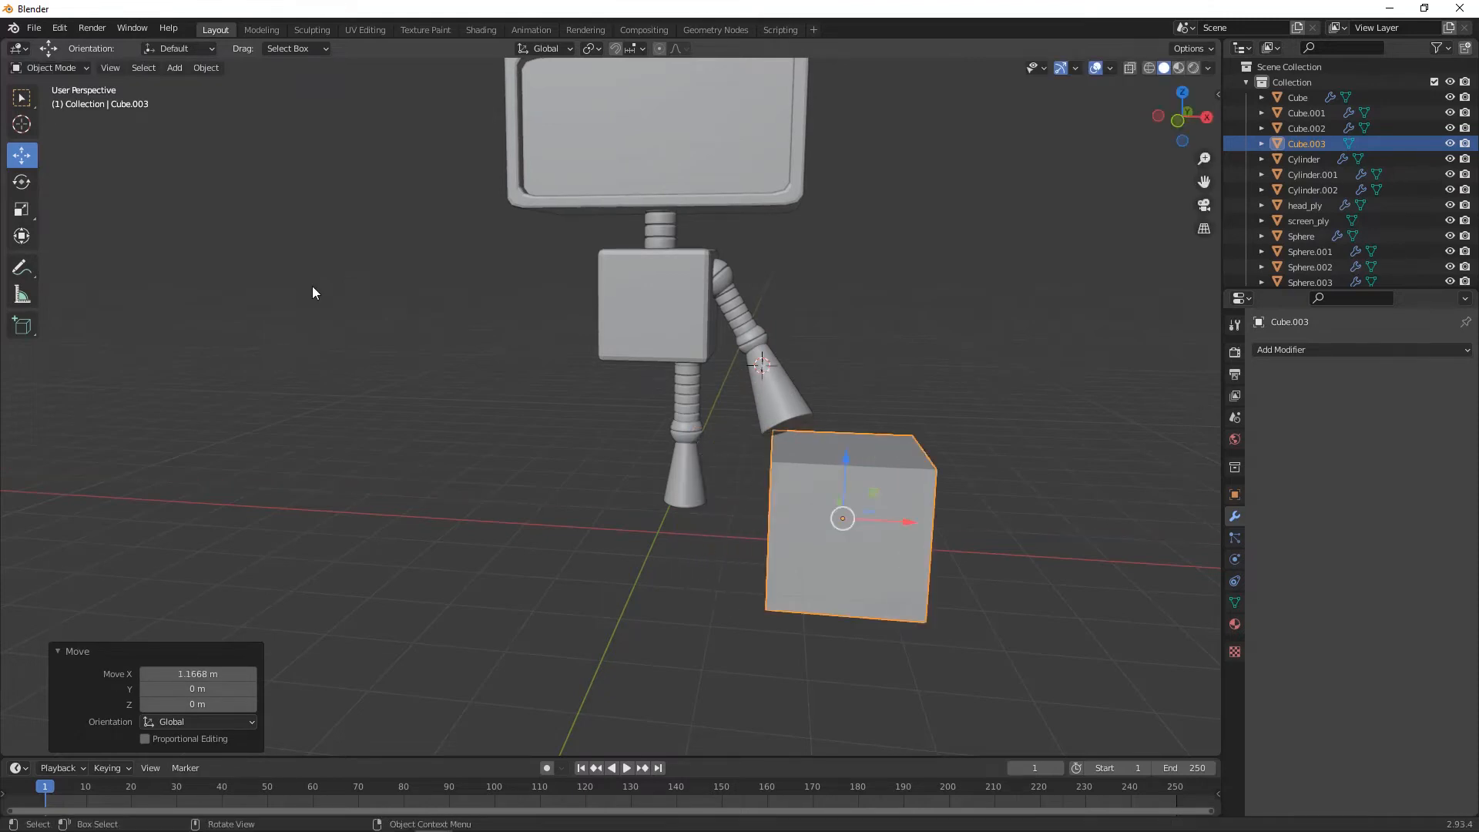
{"action": "left_click", "coordinate": [144, 69]}
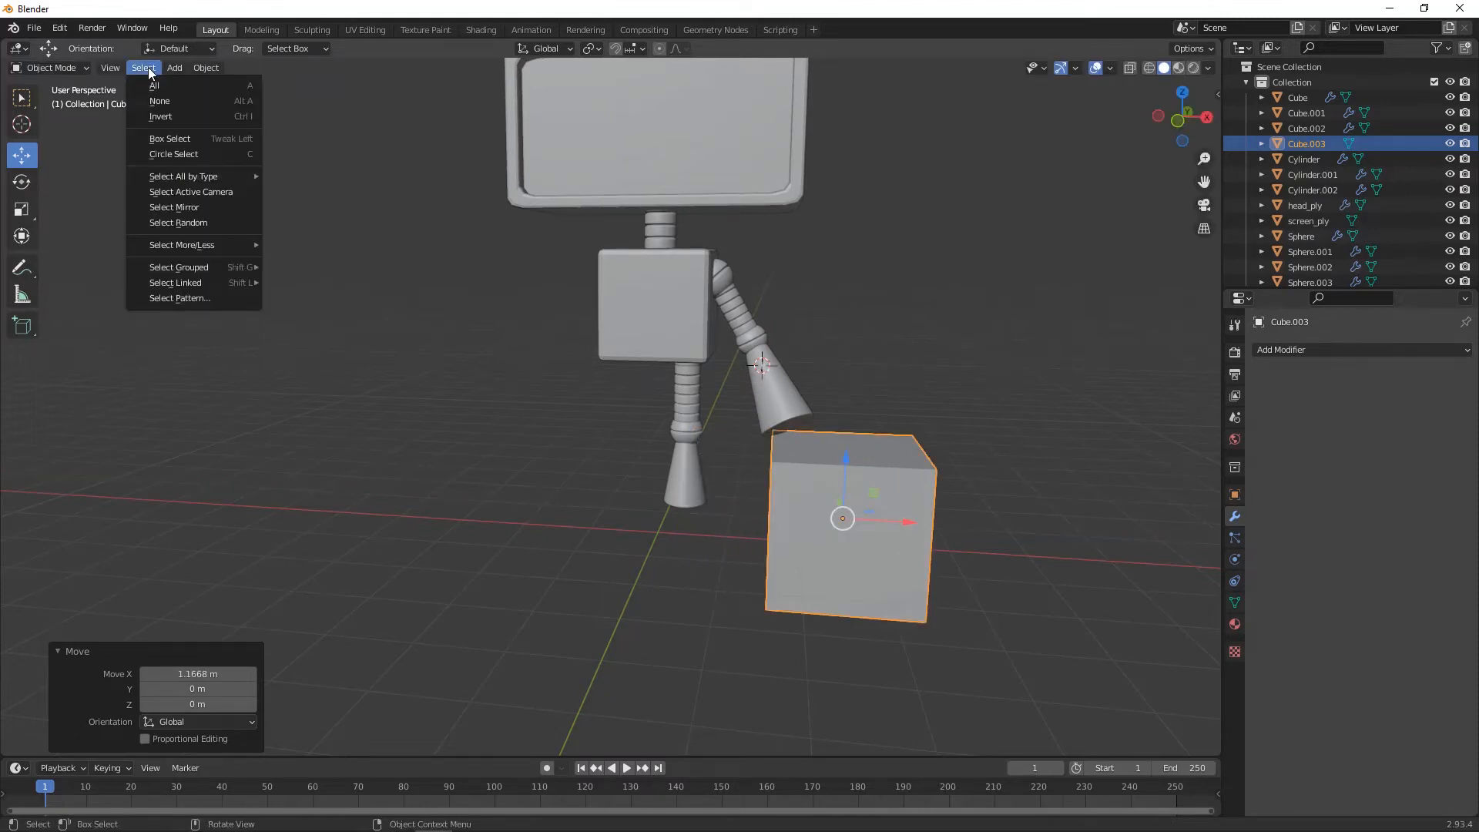
- Snap the 3D cursor to the world origin and delete the cube beside the leg
{"action": "mouse_move", "coordinate": [208, 71]}
{"action": "mouse_move", "coordinate": [120, 71]}
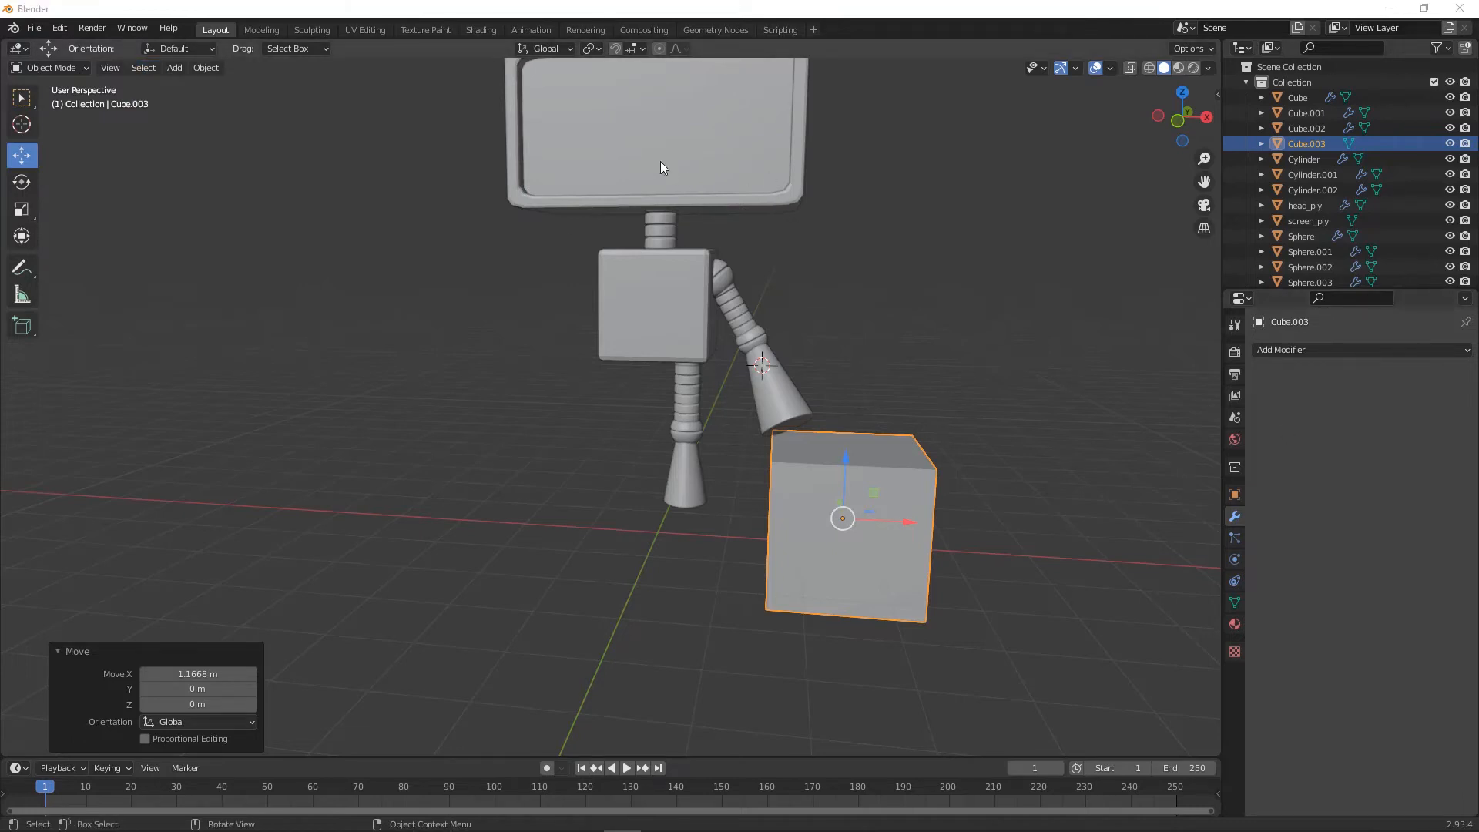
{"action": "left_click", "coordinate": [208, 68]}
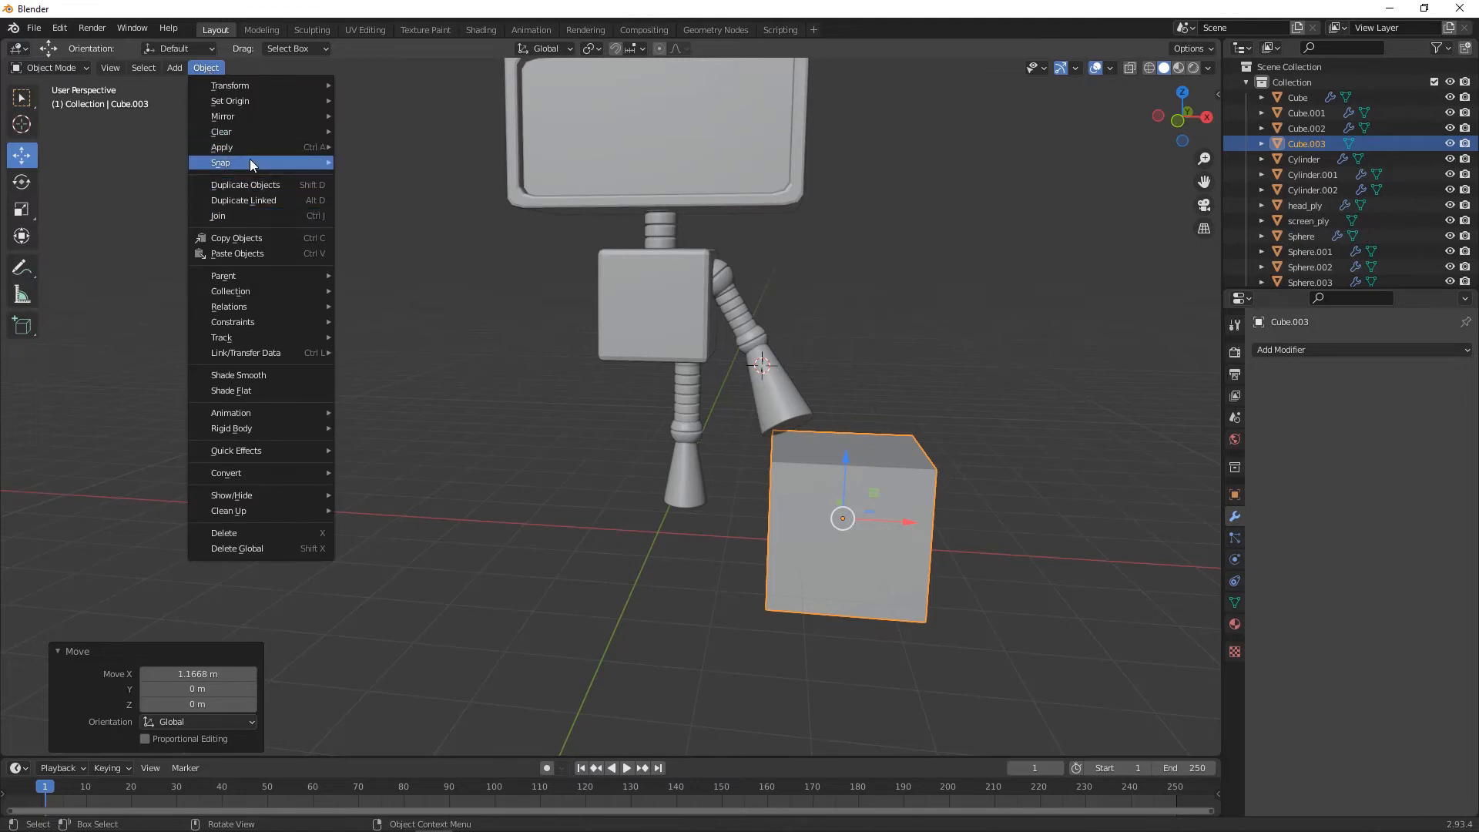
{"action": "mouse_move", "coordinate": [249, 159]}
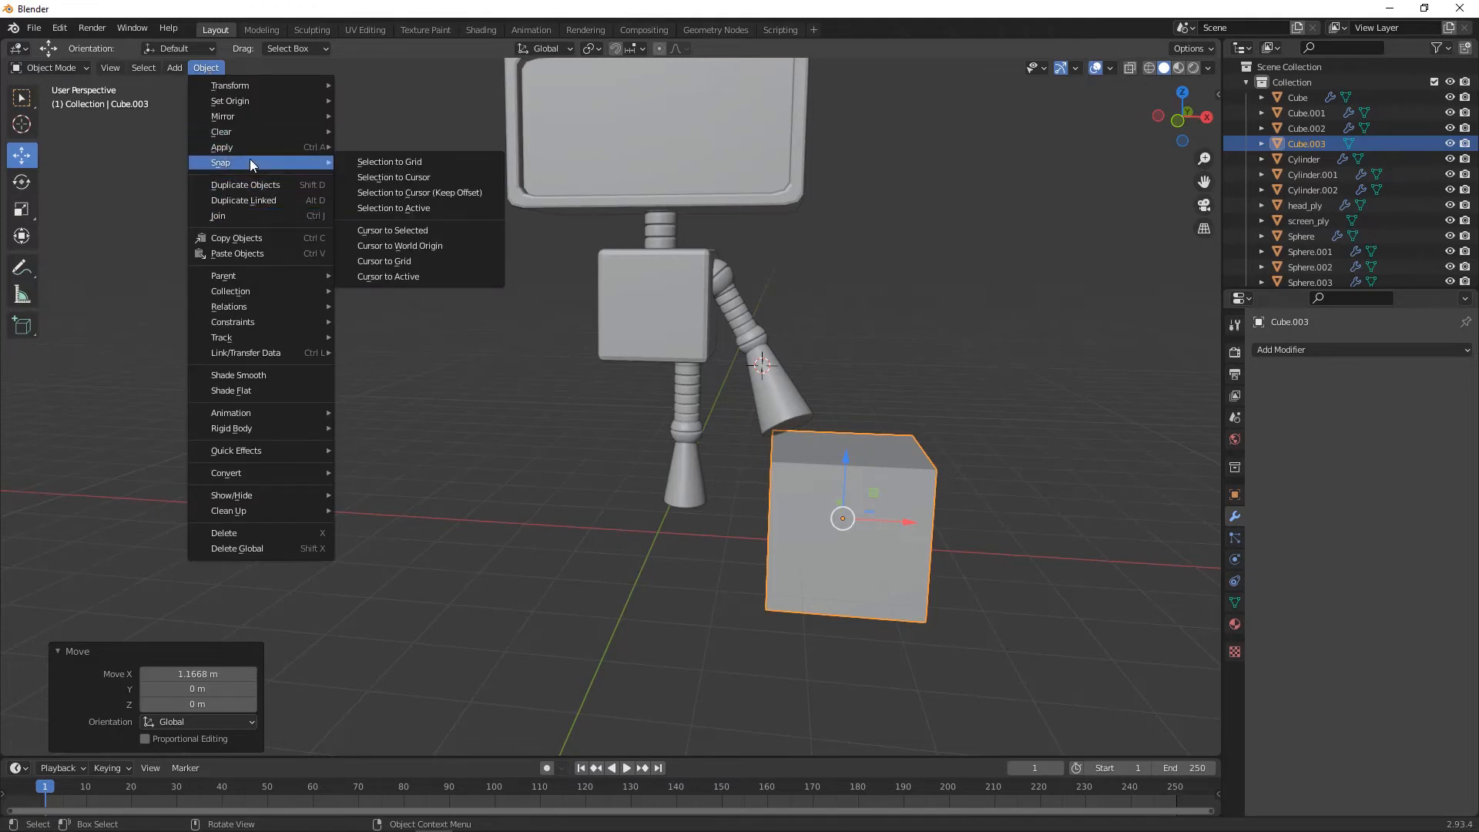
{"action": "left_click", "coordinate": [441, 245]}
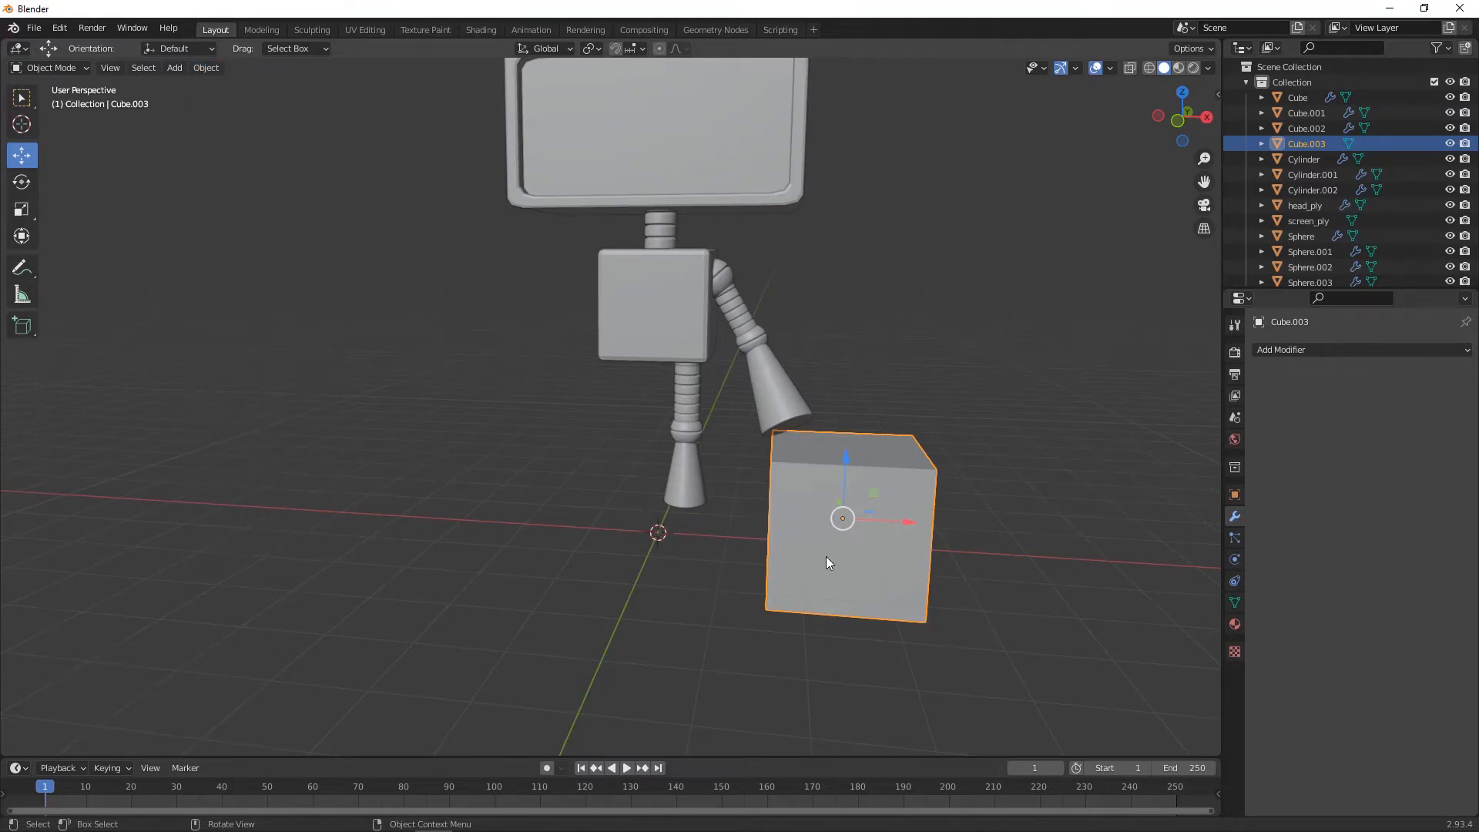
{"action": "key", "text": "Delete"}
{"action": "middle_click_drag", "start_coordinate": [826, 557], "coordinate": [707, 580]}
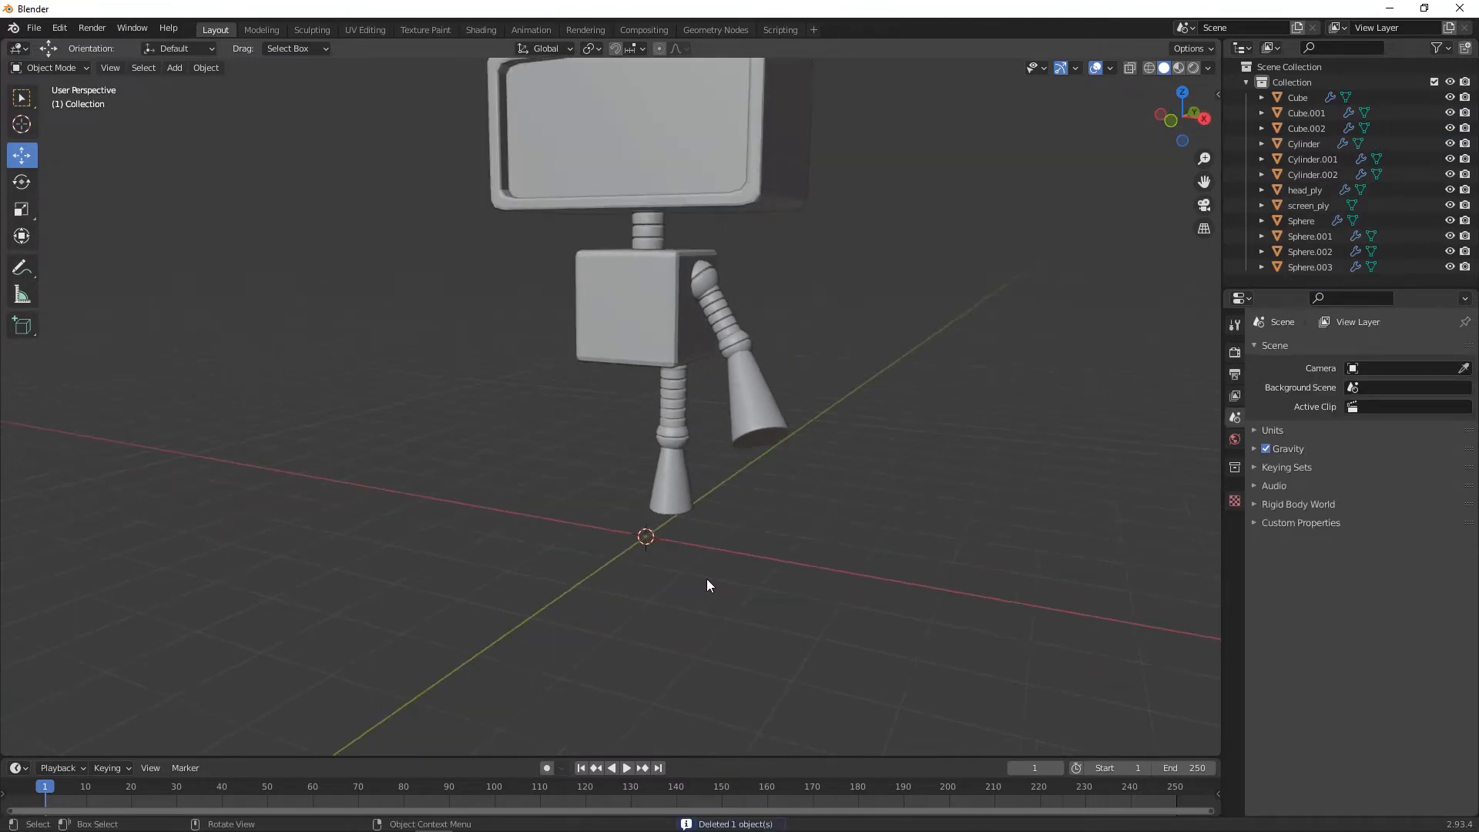
- Add a 2 m cube mesh at the world origin, beneath the leg
{"action": "key", "text": "shift+a"}
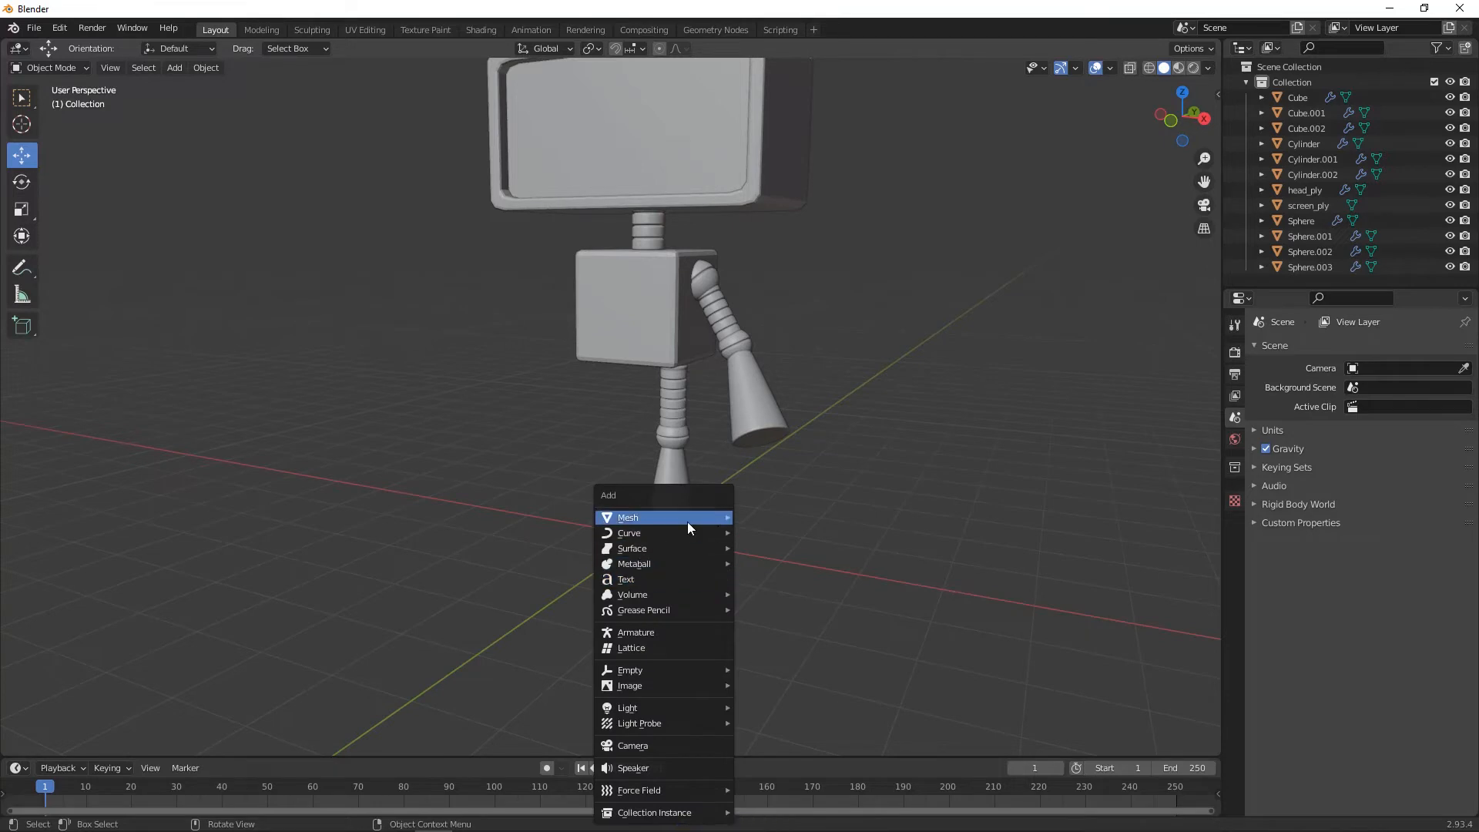
{"action": "mouse_move", "coordinate": [687, 521]}
{"action": "left_click", "coordinate": [783, 533]}
{"action": "middle_click_drag", "start_coordinate": [638, 567], "coordinate": [770, 559]}
{"action": "scroll", "coordinate": [812, 435], "scroll_direction": "down", "scroll_amount": 4}
{"action": "scroll", "coordinate": [792, 485], "scroll_direction": "up", "scroll_amount": 4}
{"action": "scroll", "coordinate": [768, 516], "scroll_direction": "up", "scroll_amount": 2}
{"action": "scroll", "coordinate": [771, 560], "scroll_direction": "up", "scroll_amount": 1}
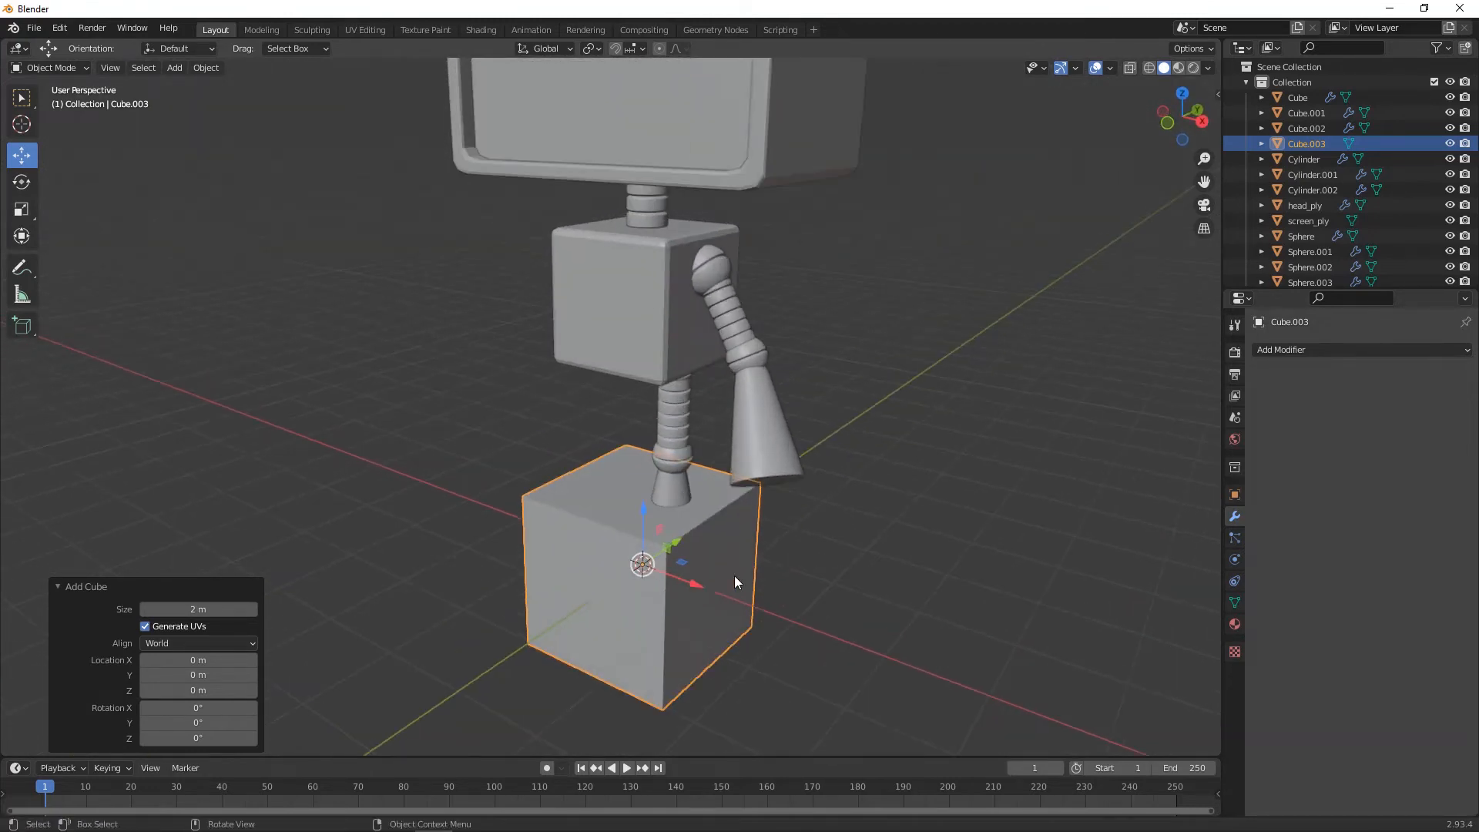
- Flatten the cube along Z into a low slab and switch to editing its faces
{"action": "left_click", "coordinate": [22, 209]}
{"action": "left_click_drag", "start_coordinate": [643, 510], "coordinate": [645, 616]}
{"action": "middle_click_drag", "start_coordinate": [645, 616], "coordinate": [719, 639]}
{"action": "key", "text": "Tab"}
{"action": "left_click", "coordinate": [729, 644]}
{"action": "key", "text": "3"}
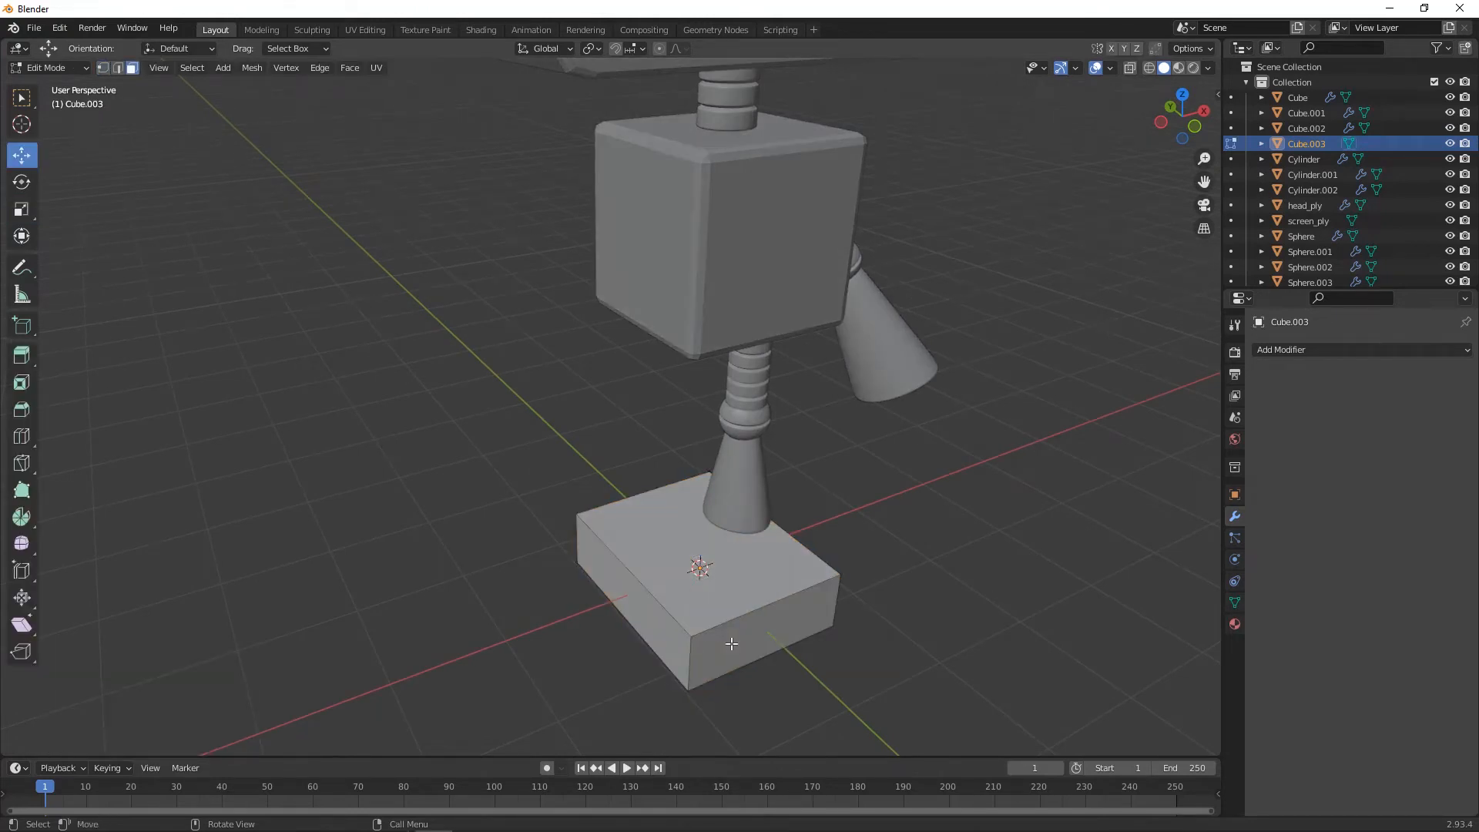
- Try to narrow the slab's front end face by scaling it to 0.623 along X
{"action": "left_click", "coordinate": [731, 643]}
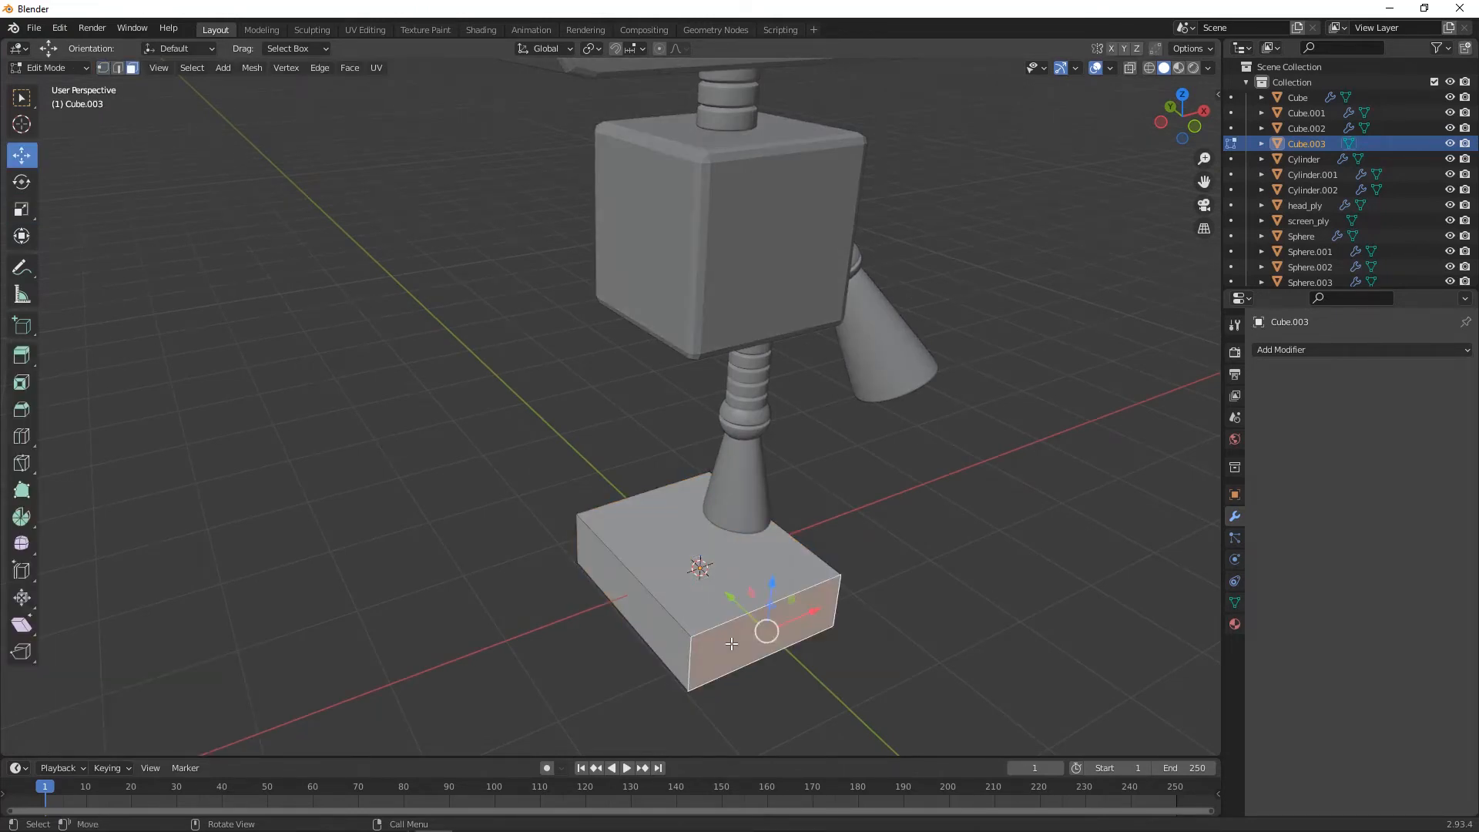
{"action": "key", "text": "s"}
{"action": "key", "text": "x"}
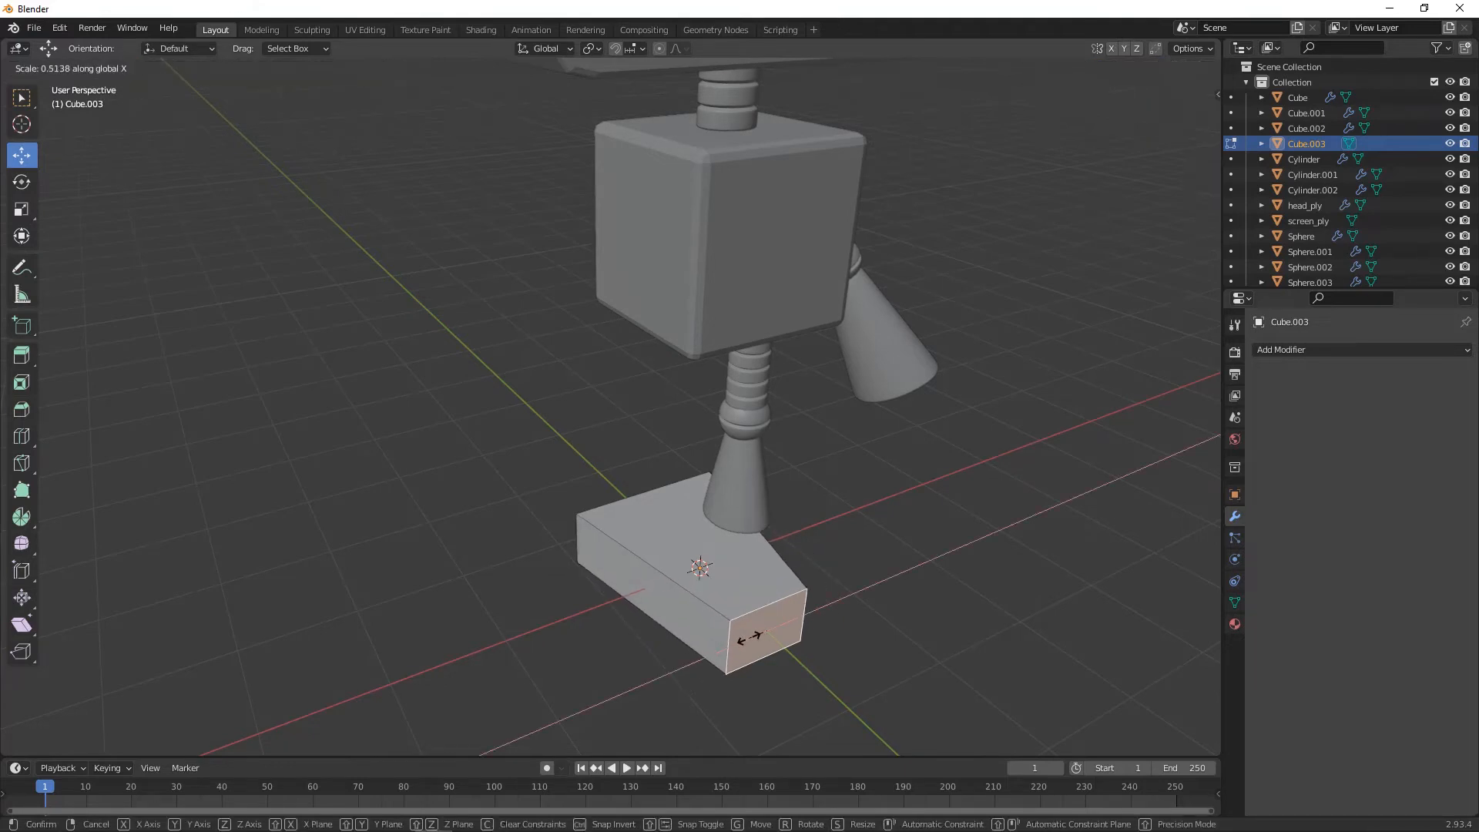
{"action": "left_click", "coordinate": [751, 639]}
{"action": "middle_click_drag", "start_coordinate": [751, 640], "coordinate": [692, 646]}
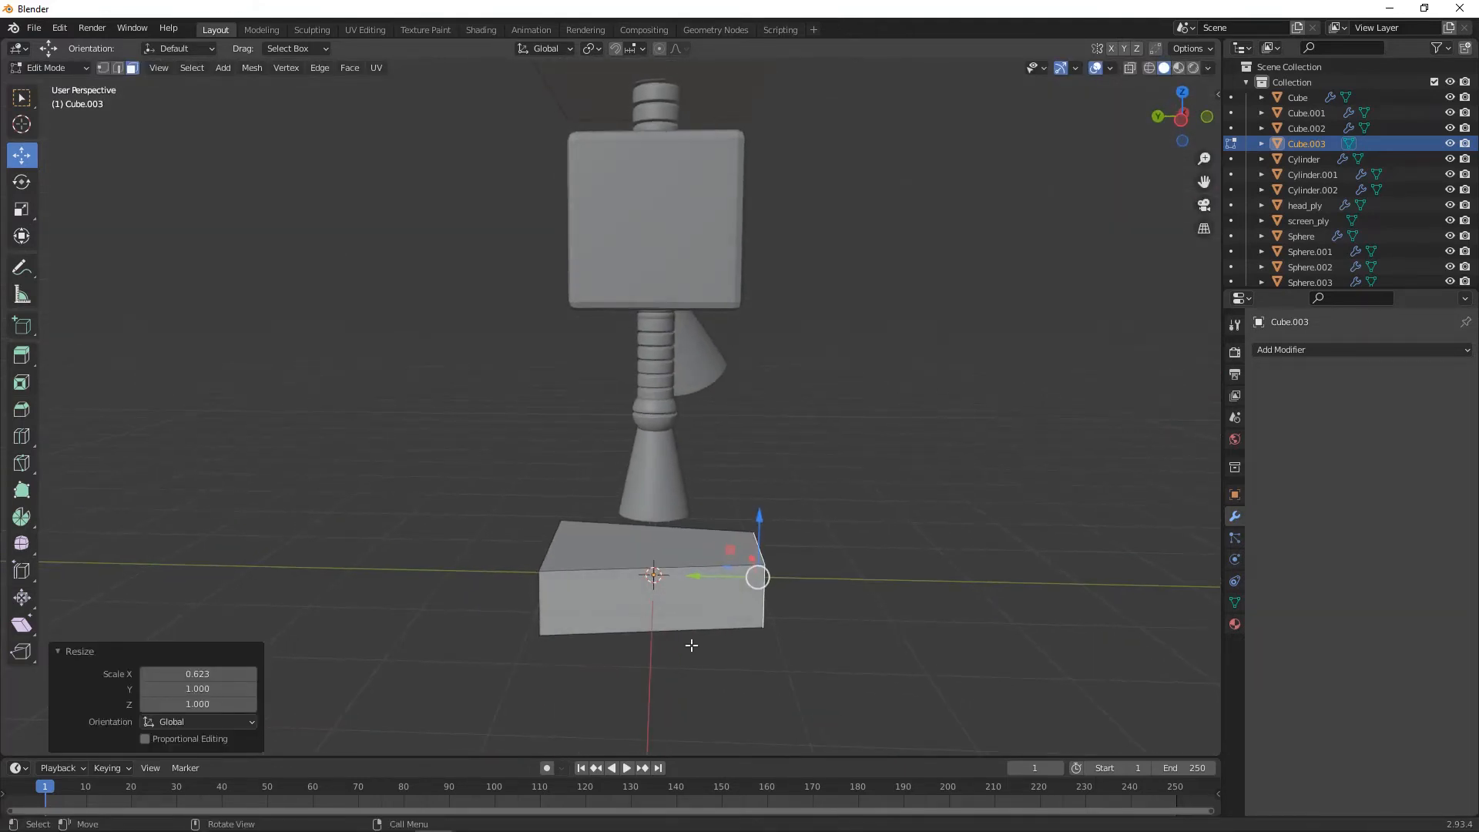
{"action": "scroll", "coordinate": [692, 648], "scroll_direction": "up", "scroll_amount": 1}
{"action": "middle_click_drag", "start_coordinate": [859, 656], "coordinate": [773, 709]}
{"action": "middle_click_drag", "start_coordinate": [905, 620], "coordinate": [882, 564], "text": "shift"}
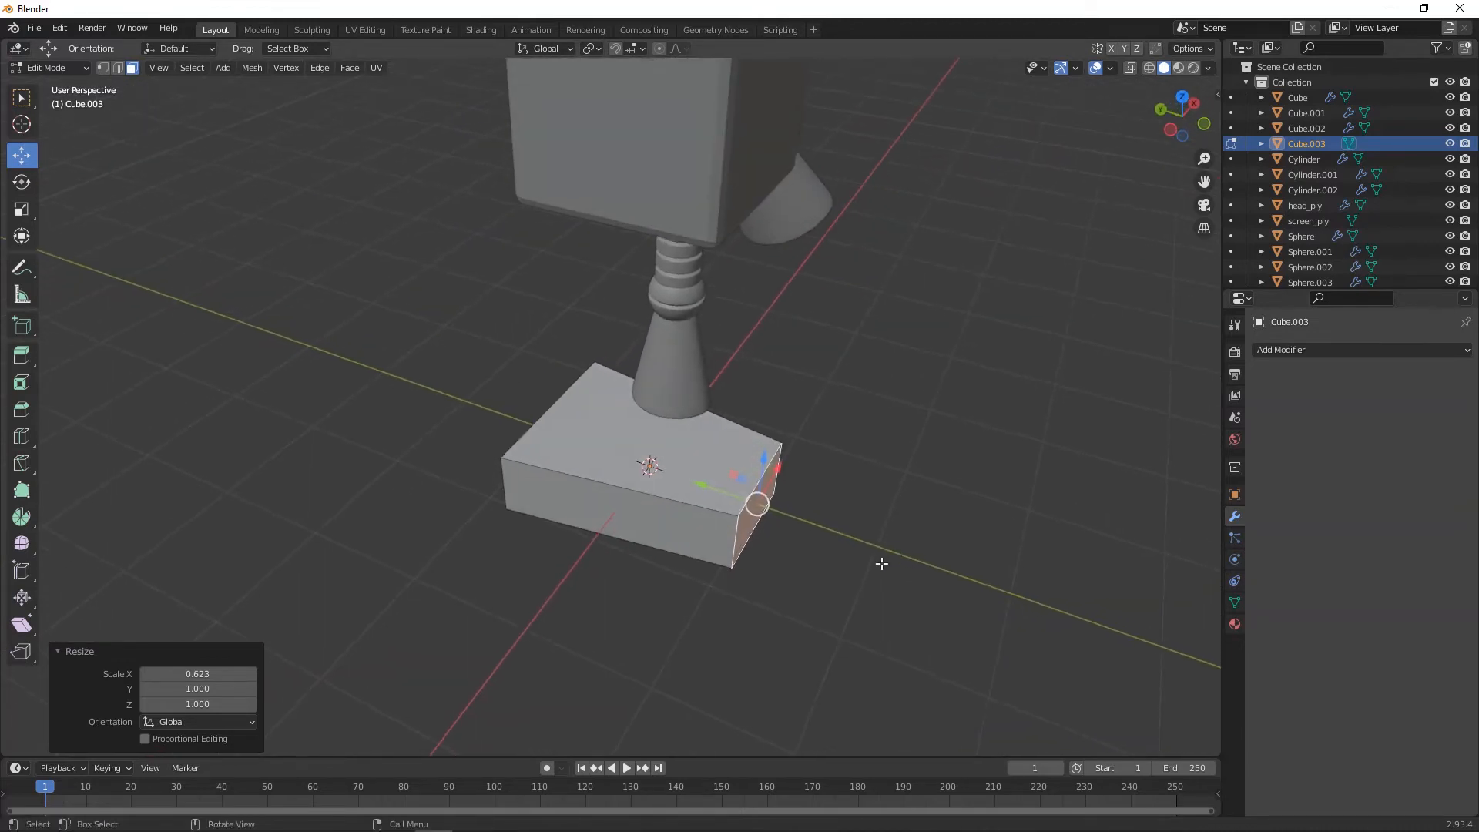
{"action": "key", "text": "ctrl+z"}
- Narrow the slab's back end face by scaling it to 0.630 along X
{"action": "middle_click_drag", "start_coordinate": [616, 512], "coordinate": [774, 512]}
{"action": "left_click", "coordinate": [441, 583]}
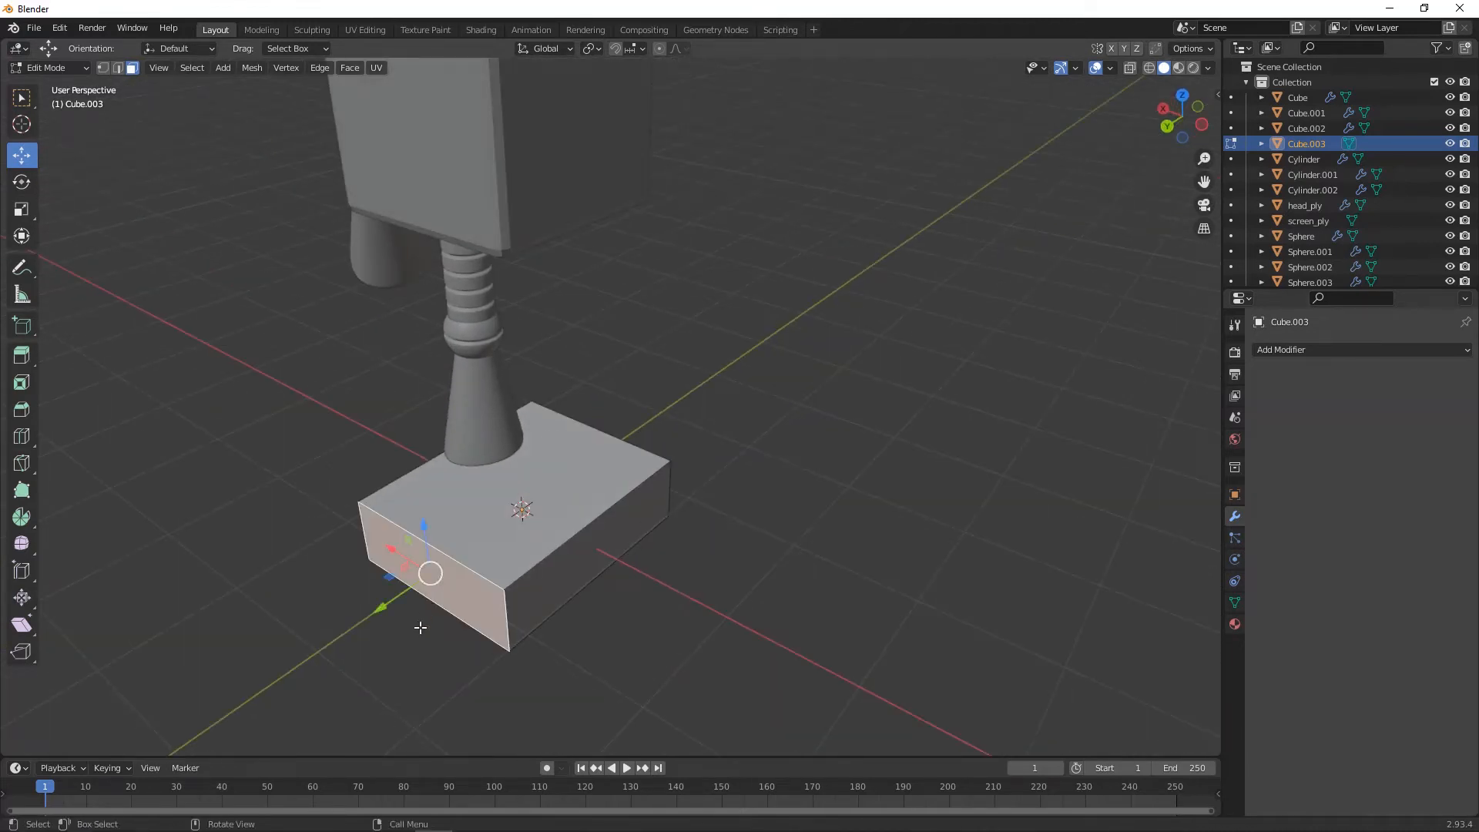
{"action": "middle_click_drag", "start_coordinate": [420, 628], "coordinate": [462, 630]}
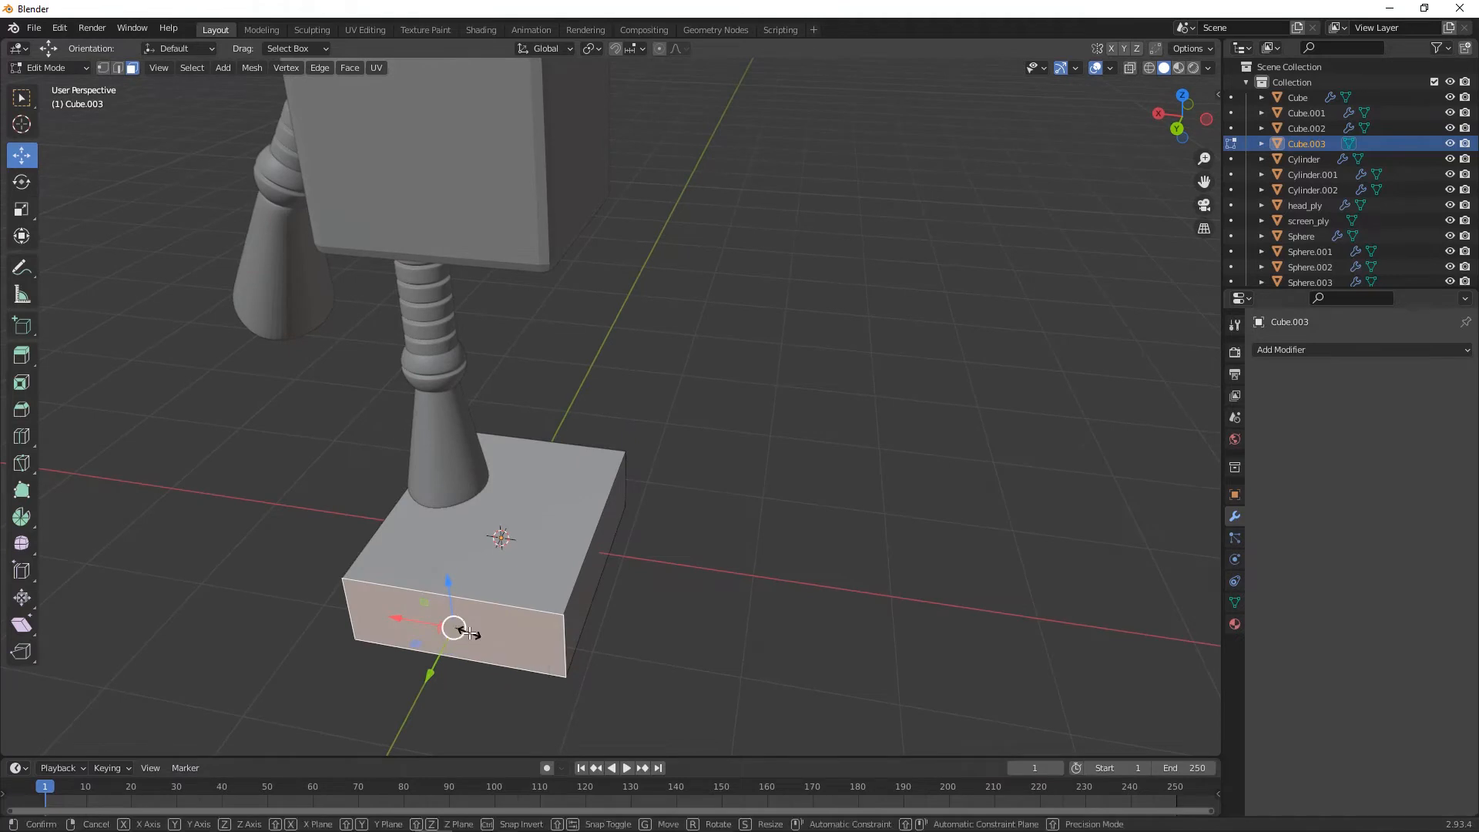
{"action": "key", "text": "s"}
{"action": "key", "text": "x"}
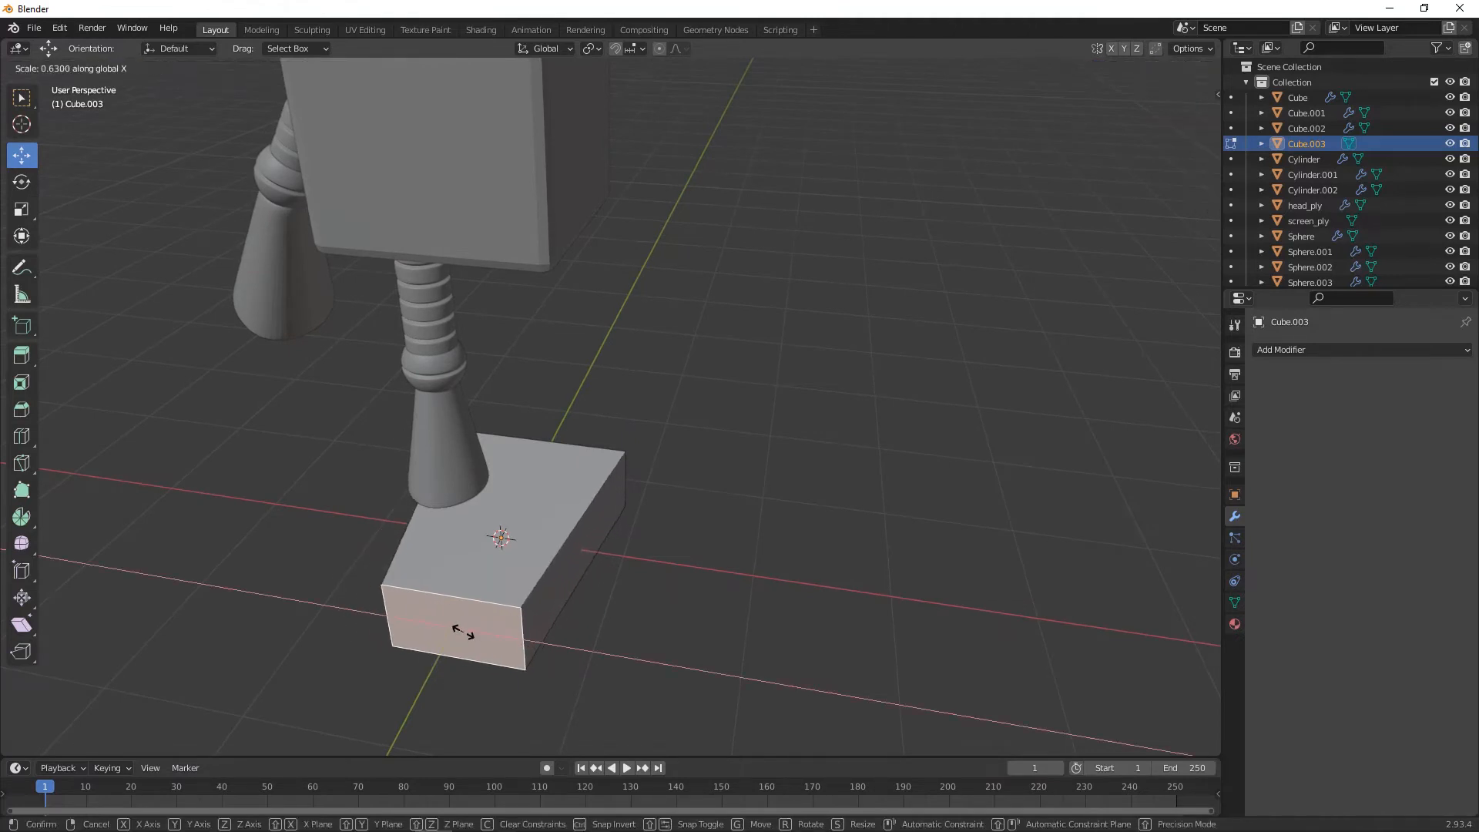
{"action": "left_click", "coordinate": [459, 627]}
{"action": "middle_click_drag", "start_coordinate": [458, 627], "coordinate": [386, 614]}
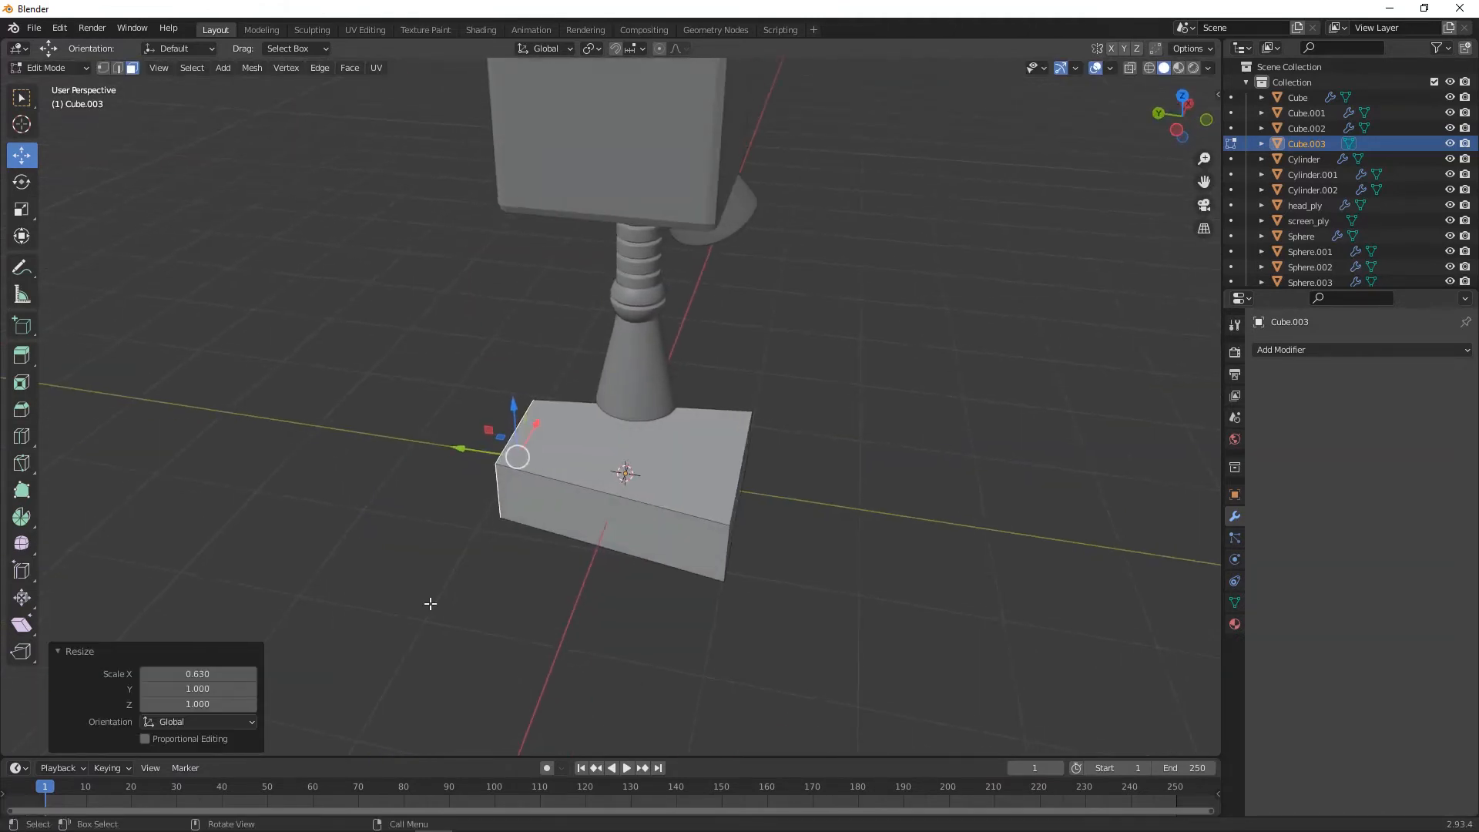
- Add a centred loop cut across the tapered block and shift it slightly along X to bend the block
{"action": "scroll", "coordinate": [657, 598], "scroll_direction": "up", "scroll_amount": 2}
{"action": "middle_click_drag", "start_coordinate": [657, 598], "coordinate": [614, 599]}
{"action": "key", "text": "ctrl+r"}
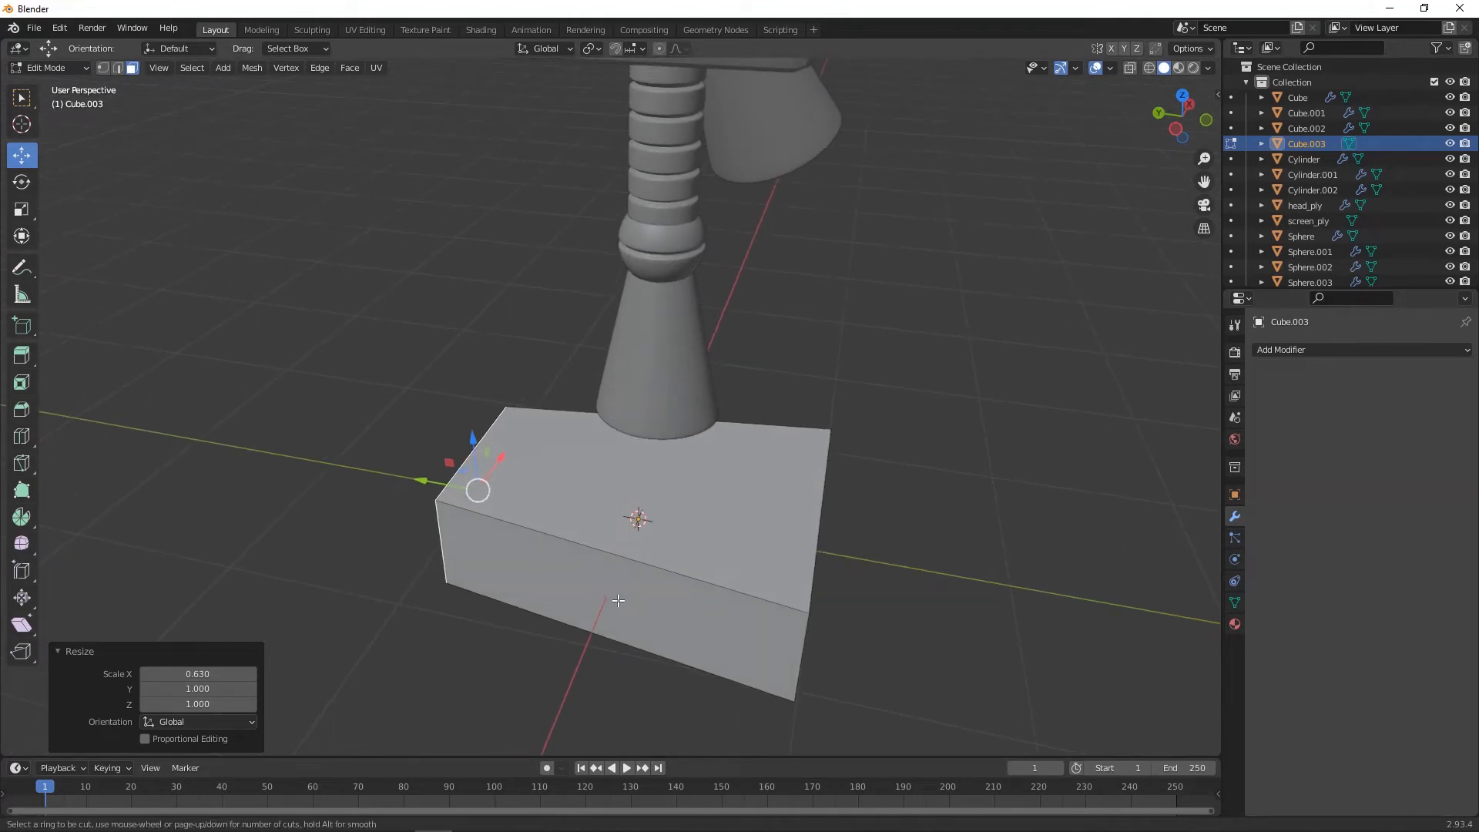
{"action": "left_click", "coordinate": [632, 560]}
{"action": "right_click", "coordinate": [632, 560]}
{"action": "middle_click_drag", "start_coordinate": [634, 559], "coordinate": [738, 503]}
{"action": "left_click_drag", "start_coordinate": [516, 570], "coordinate": [515, 544]}
{"action": "middle_click_drag", "start_coordinate": [515, 545], "coordinate": [711, 535]}
- Bevel the block's outer top, bottom and vertical corner edges 0.116 m wide with 2 segments, and return to Object Mode
{"action": "left_click", "coordinate": [703, 504]}
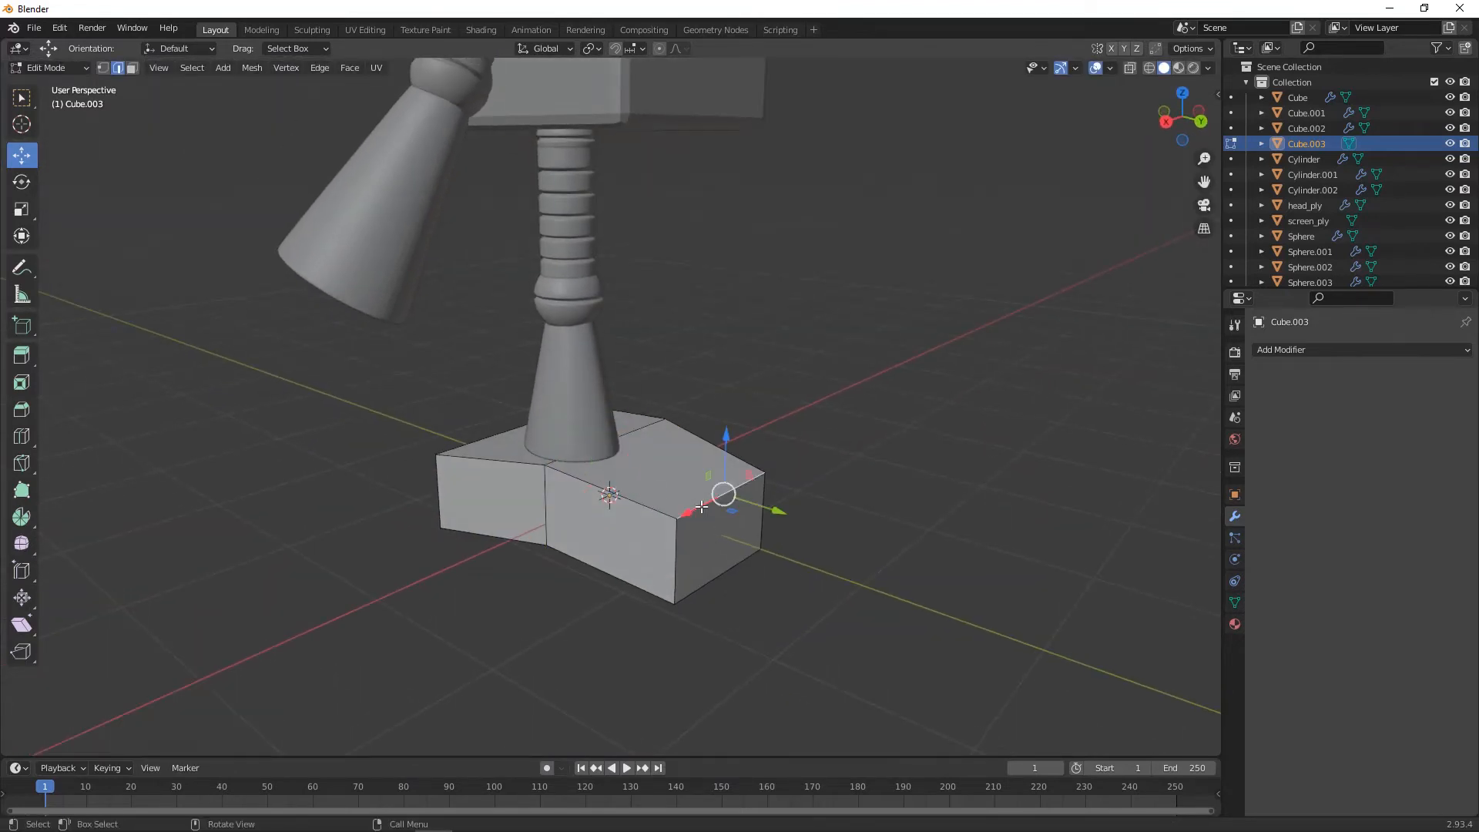
{"action": "left_click", "coordinate": [658, 510], "text": "alt"}
{"action": "left_click", "coordinate": [638, 587], "text": "alt+shift"}
{"action": "left_click", "coordinate": [764, 503], "text": "alt+shift"}
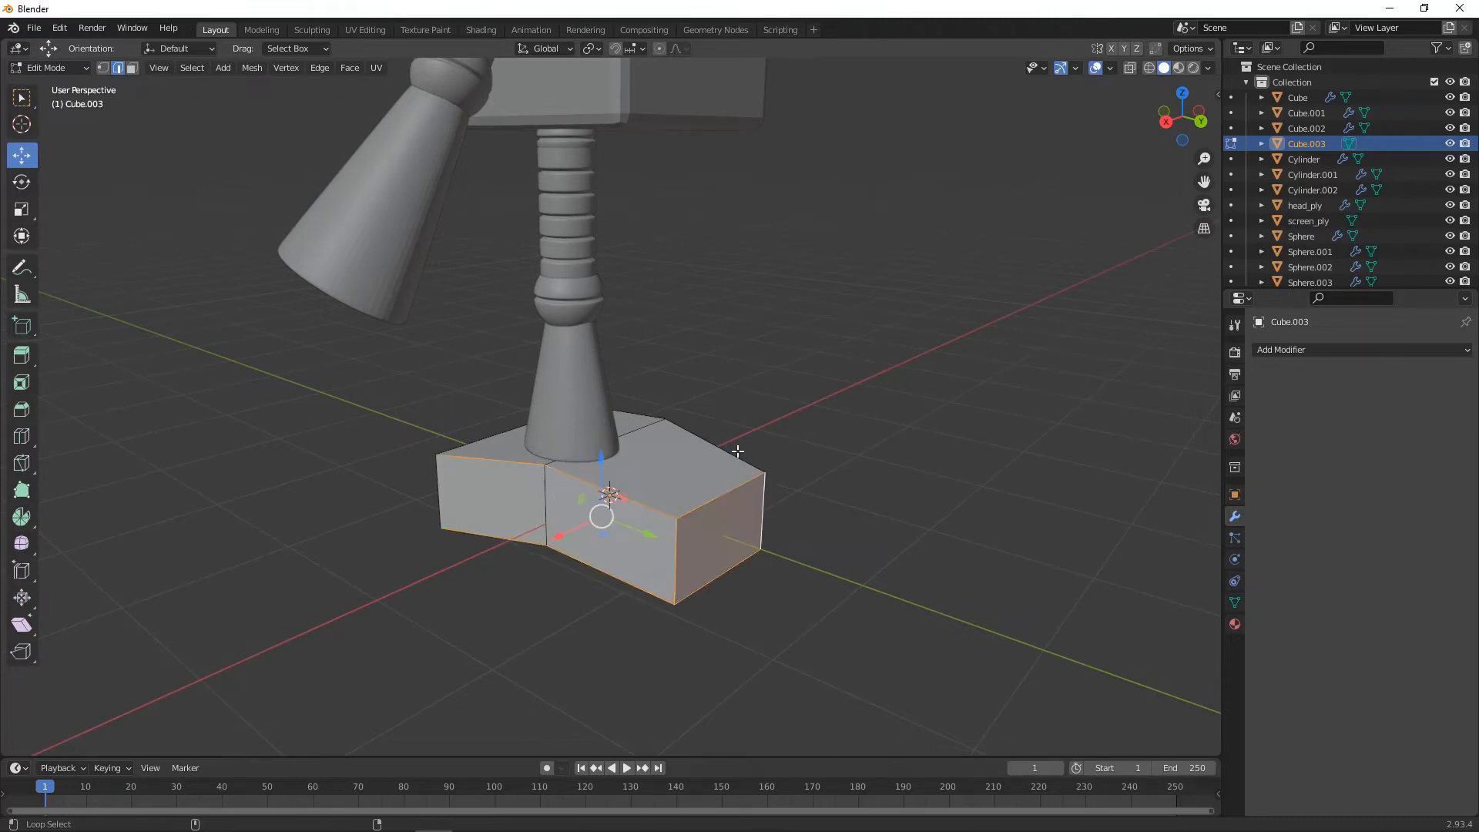
{"action": "middle_click_drag", "start_coordinate": [828, 559], "coordinate": [1156, 535]}
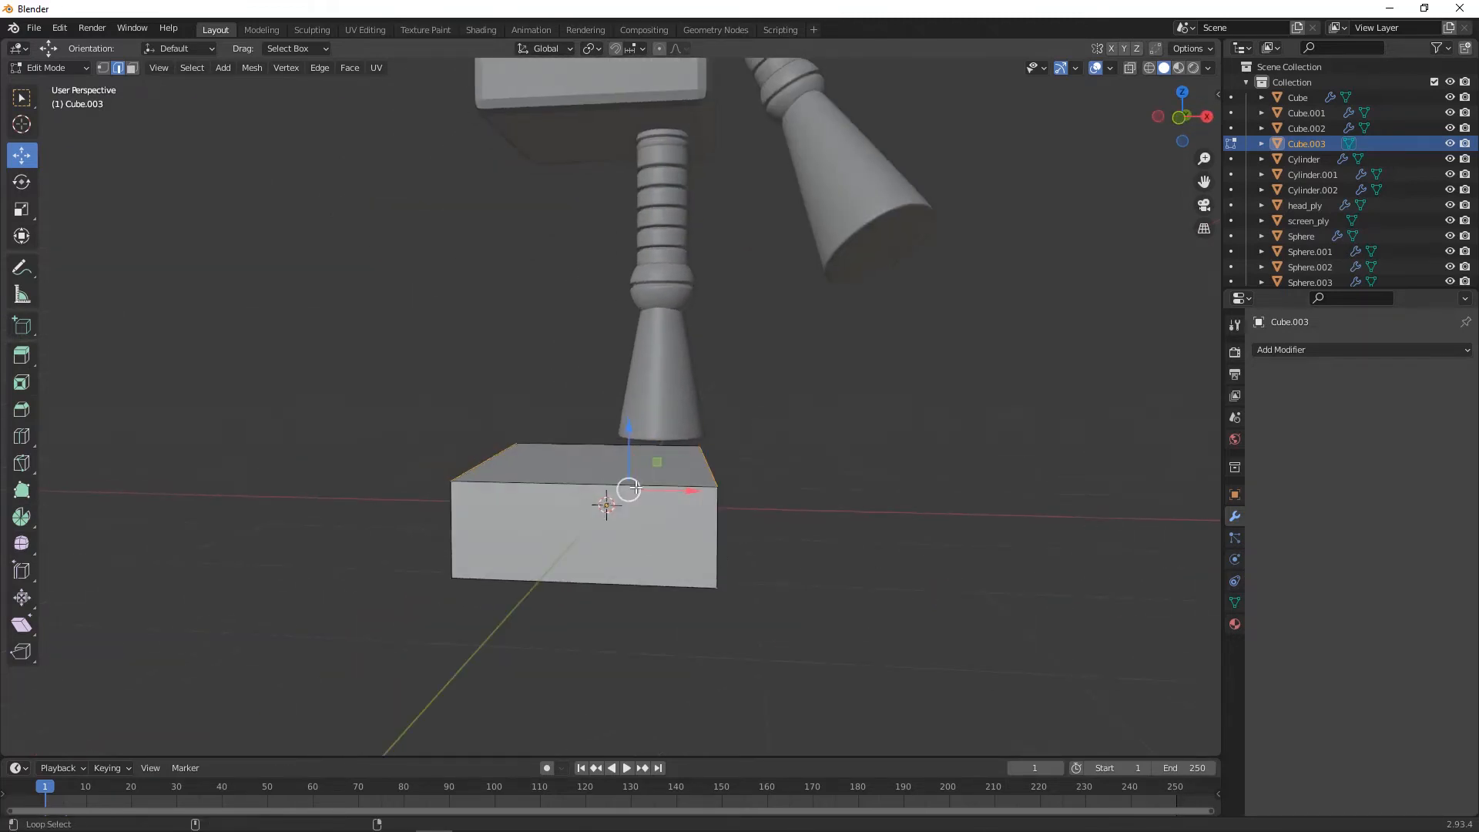
{"action": "left_click", "coordinate": [553, 480], "text": "alt+shift"}
{"action": "left_click", "coordinate": [548, 584], "text": "alt+shift"}
{"action": "left_click", "coordinate": [452, 532], "text": "alt+shift"}
{"action": "left_click", "coordinate": [718, 539], "text": "alt+shift"}
{"action": "middle_click_drag", "start_coordinate": [585, 589], "coordinate": [747, 500]}
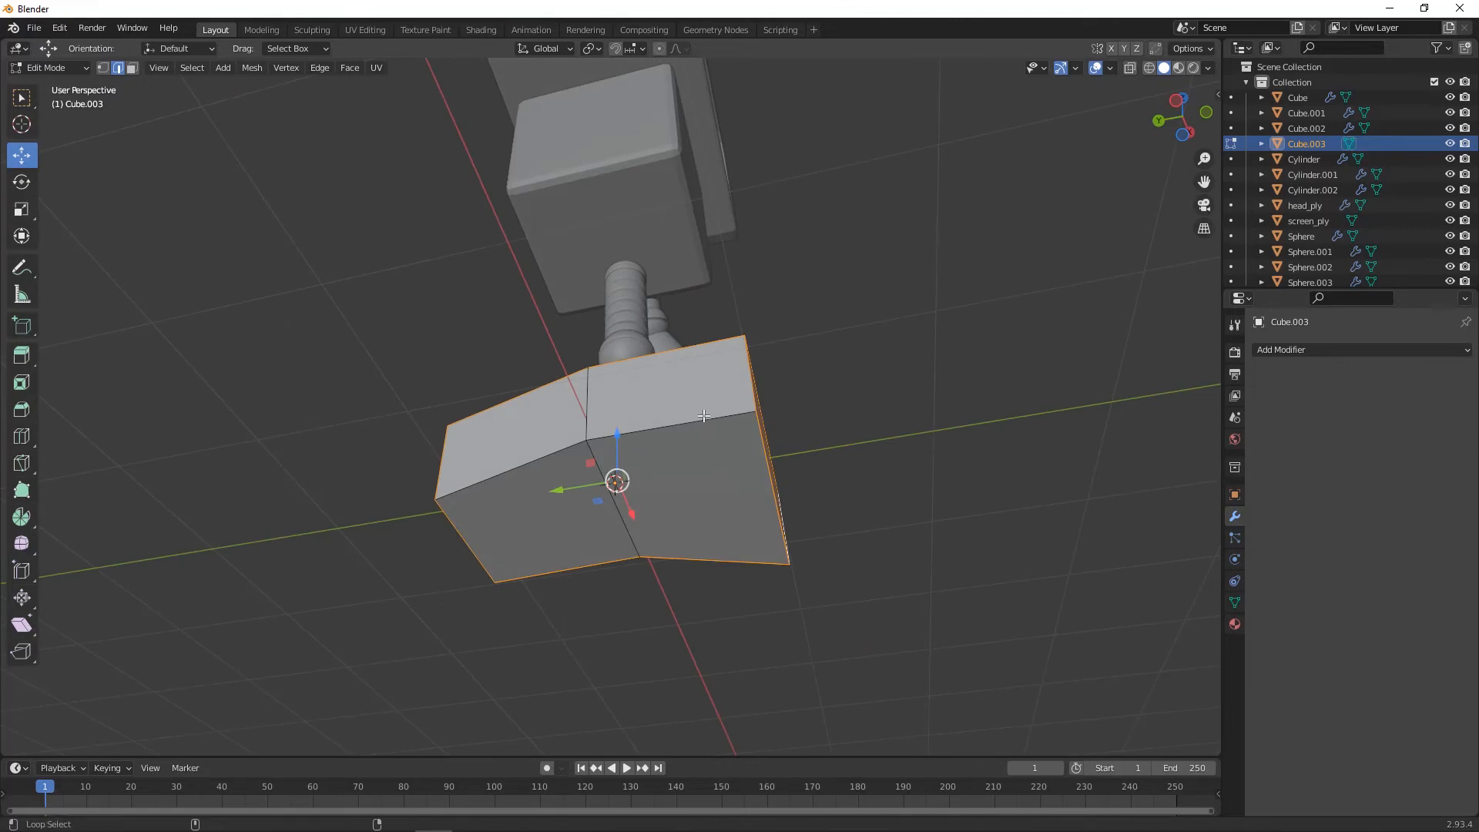
{"action": "middle_click_drag", "start_coordinate": [506, 564], "coordinate": [894, 712]}
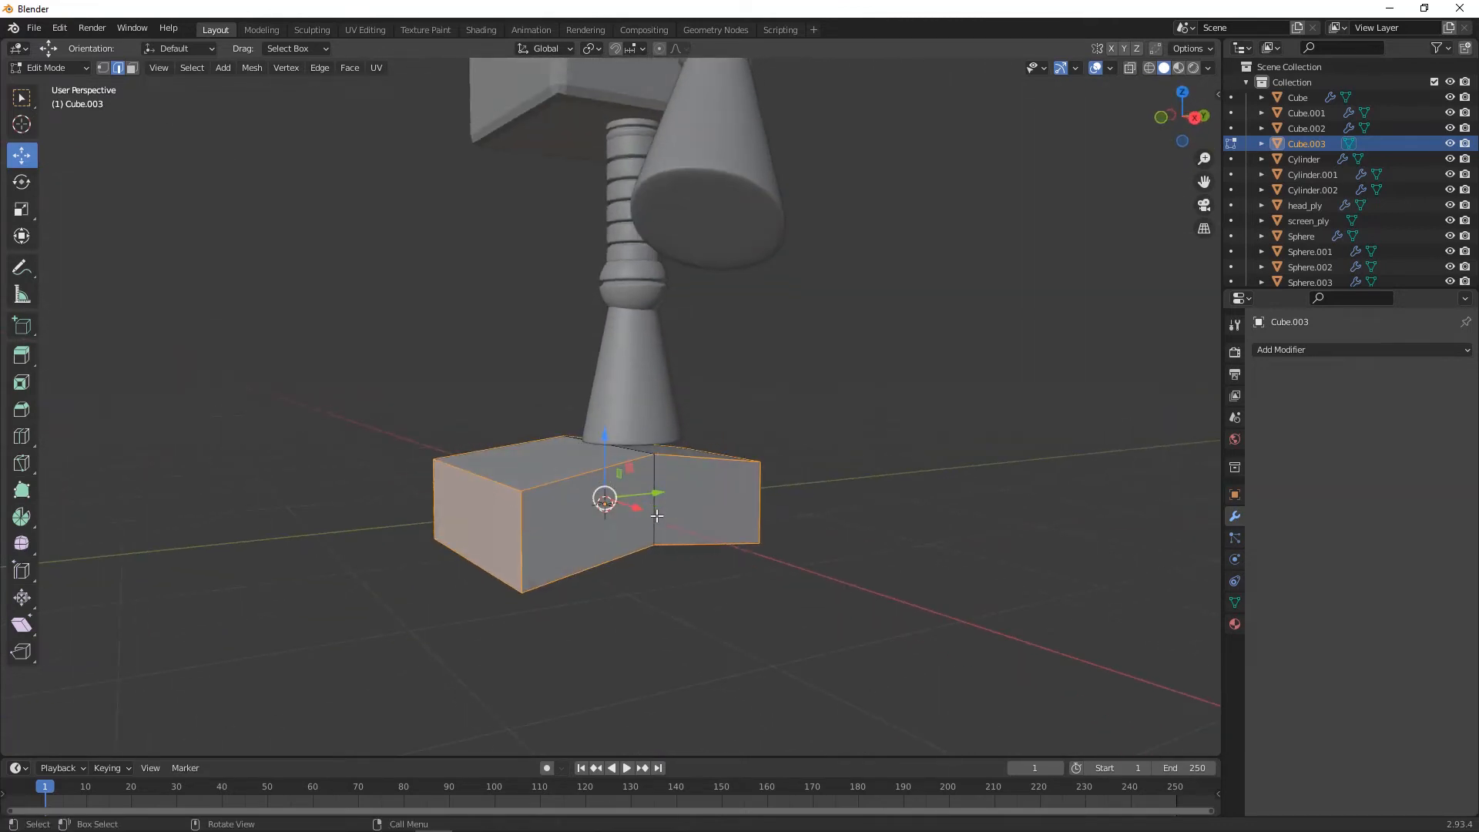
{"action": "left_click", "coordinate": [21, 410]}
{"action": "left_click_drag", "start_coordinate": [604, 414], "coordinate": [610, 400]}
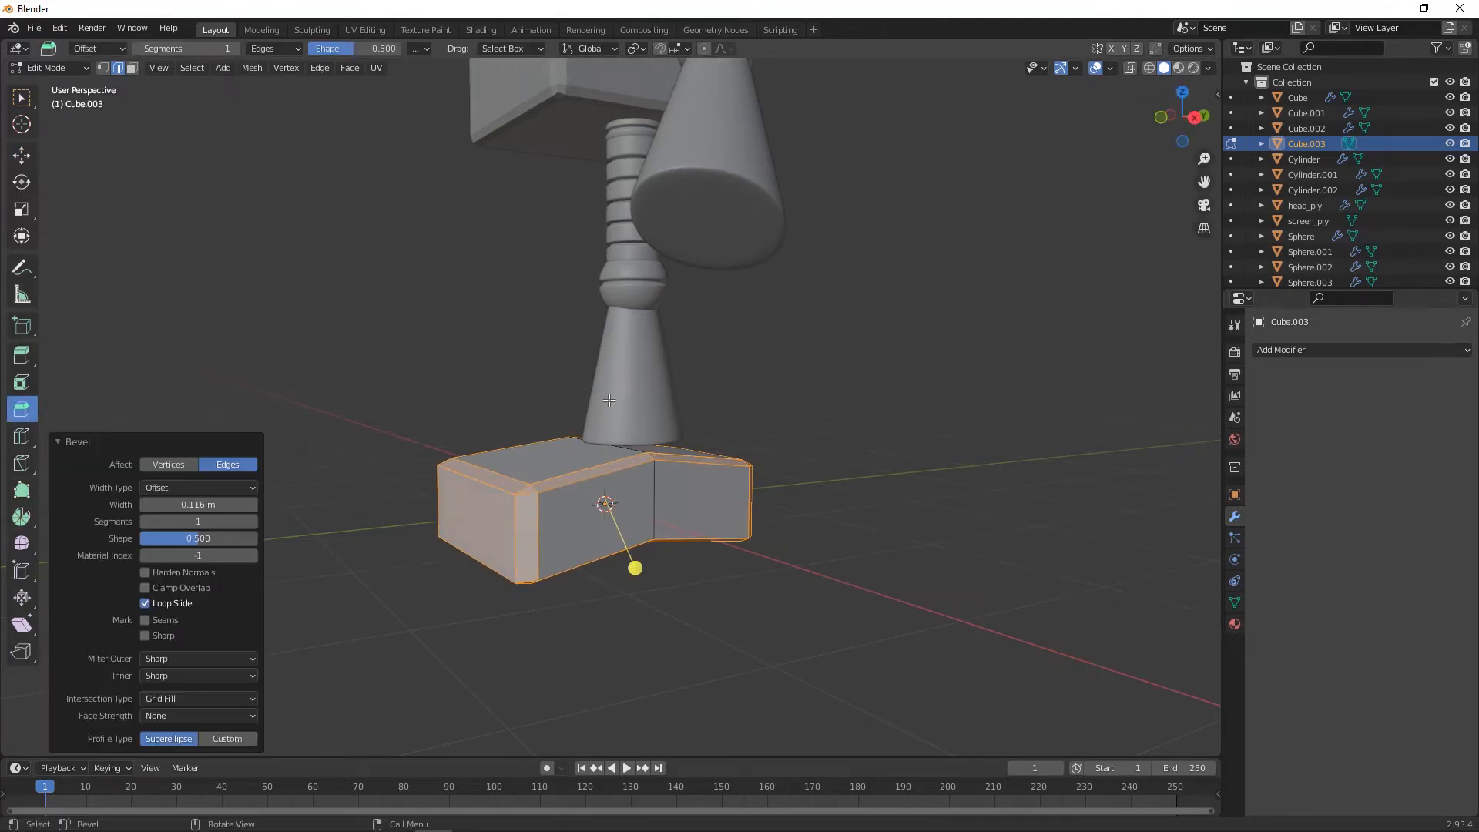
{"action": "left_click", "coordinate": [253, 521]}
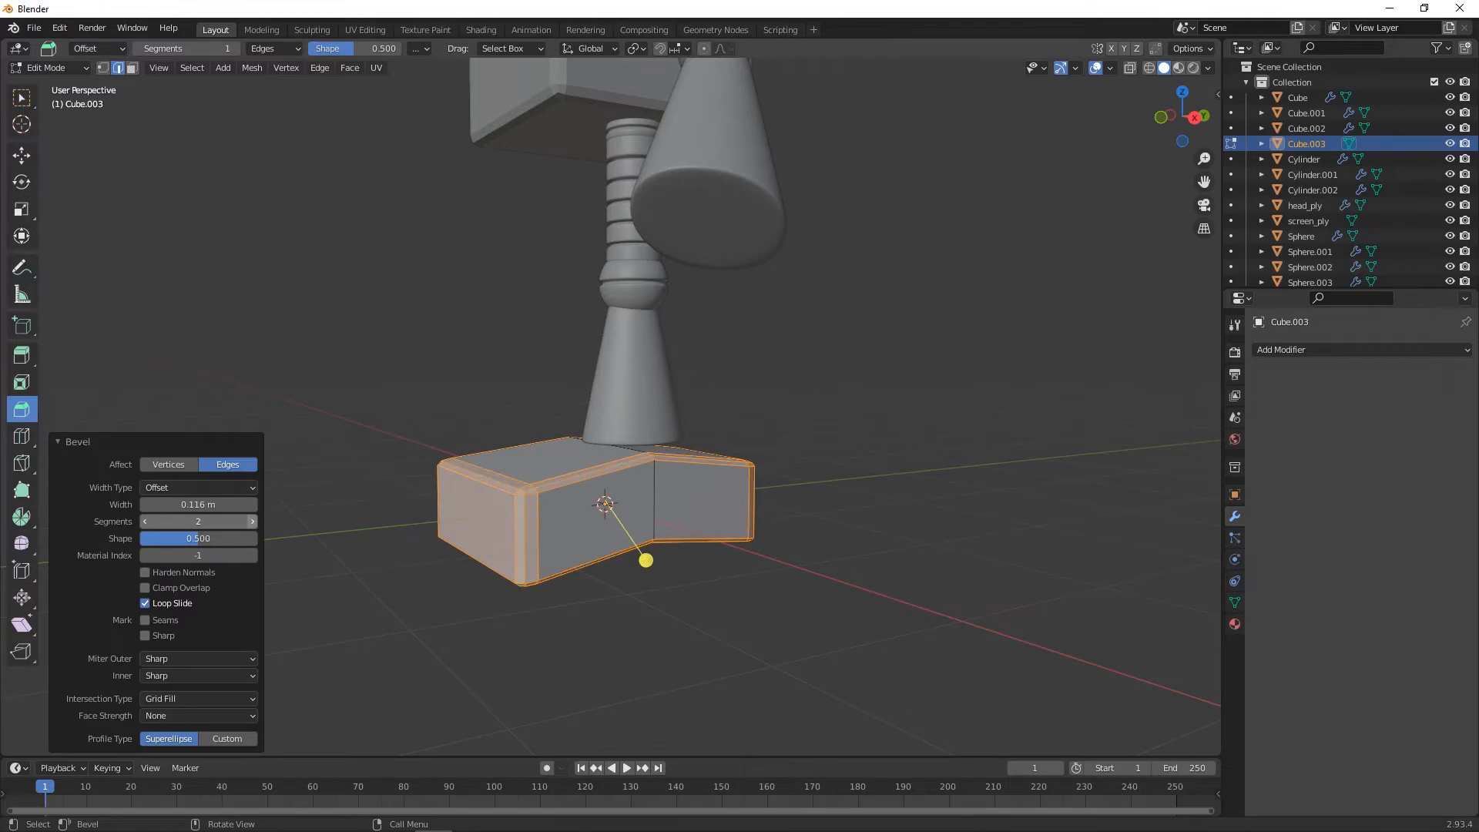
{"action": "left_click", "coordinate": [22, 161]}
{"action": "left_click", "coordinate": [434, 387]}
{"action": "middle_click_drag", "start_coordinate": [602, 493], "coordinate": [579, 565]}
{"action": "mouse_move", "coordinate": [641, 509]}
{"action": "middle_mouse_down"}
{"action": "mouse_move", "coordinate": [672, 491]}
{"action": "mouse_move", "coordinate": [624, 502]}
{"action": "middle_mouse_up"}
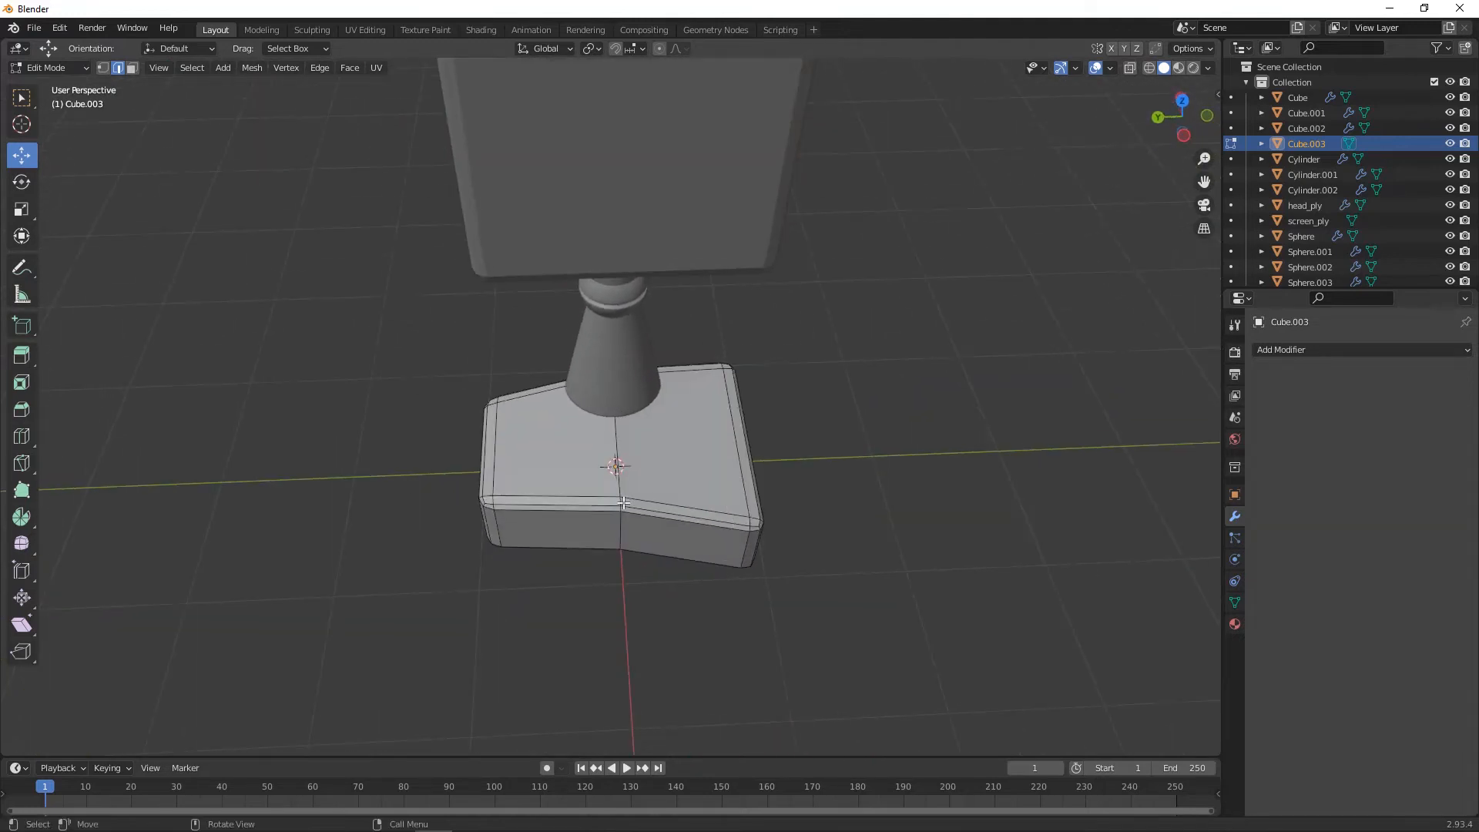
{"action": "key", "text": "Tab"}
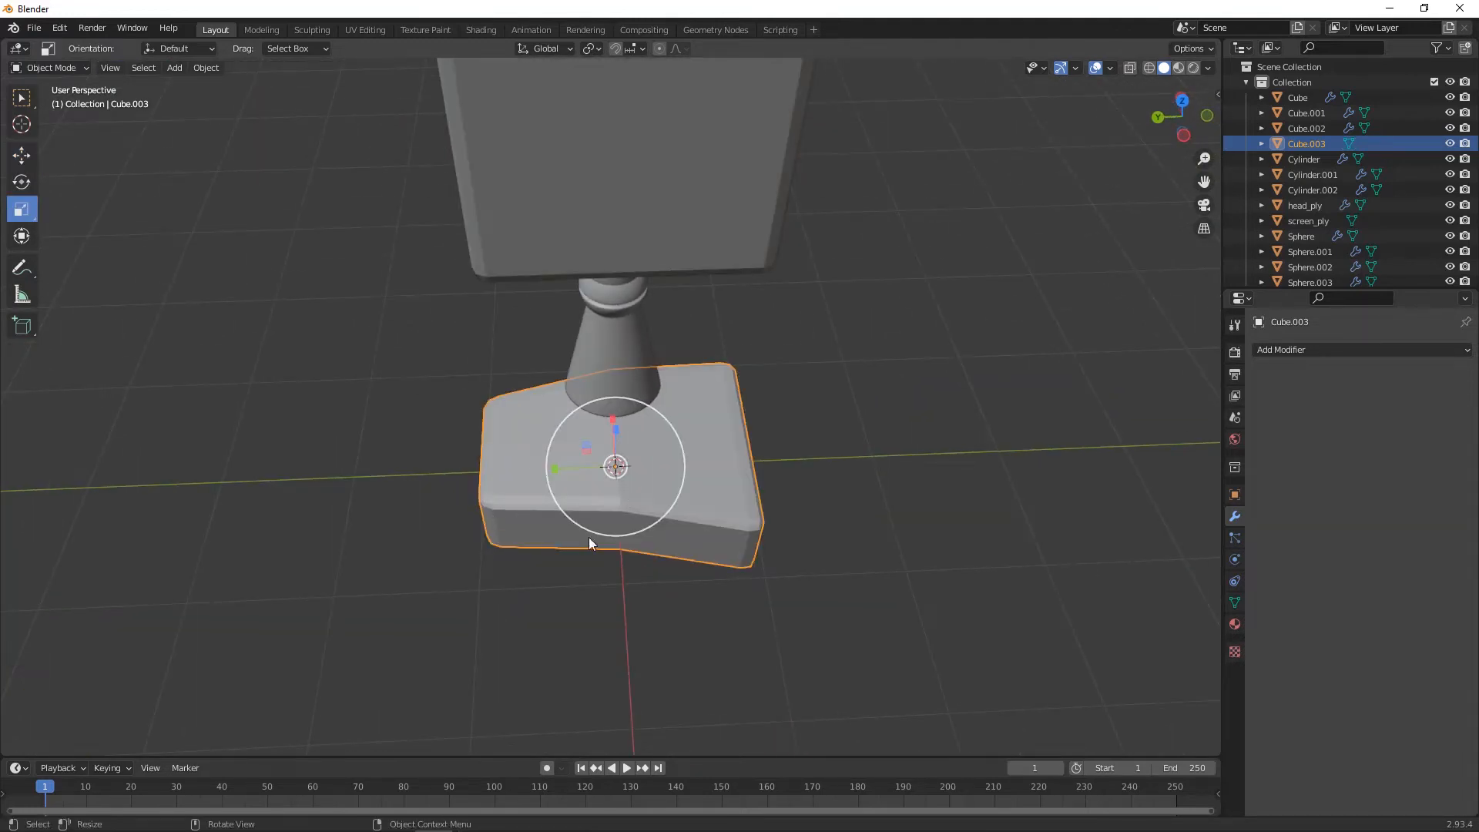
- Move the block about 0.82 m along Y until its narrow end meets the 3D cursor, and set its origin to the 3D cursor
{"action": "left_click", "coordinate": [22, 155]}
{"action": "left_click_drag", "start_coordinate": [549, 454], "coordinate": [684, 469]}
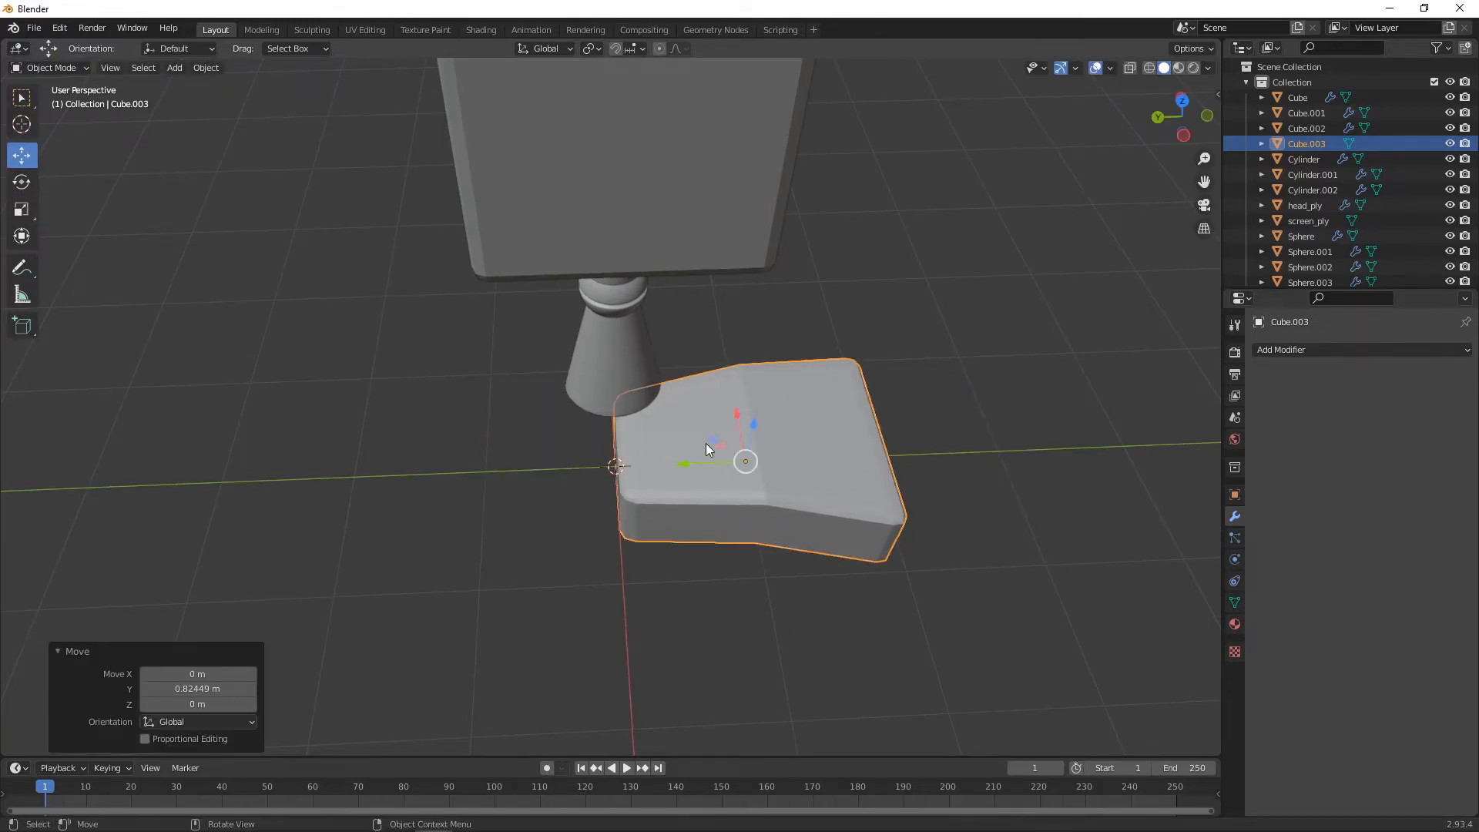
{"action": "right_click", "coordinate": [707, 396]}
{"action": "mouse_move", "coordinate": [707, 396]}
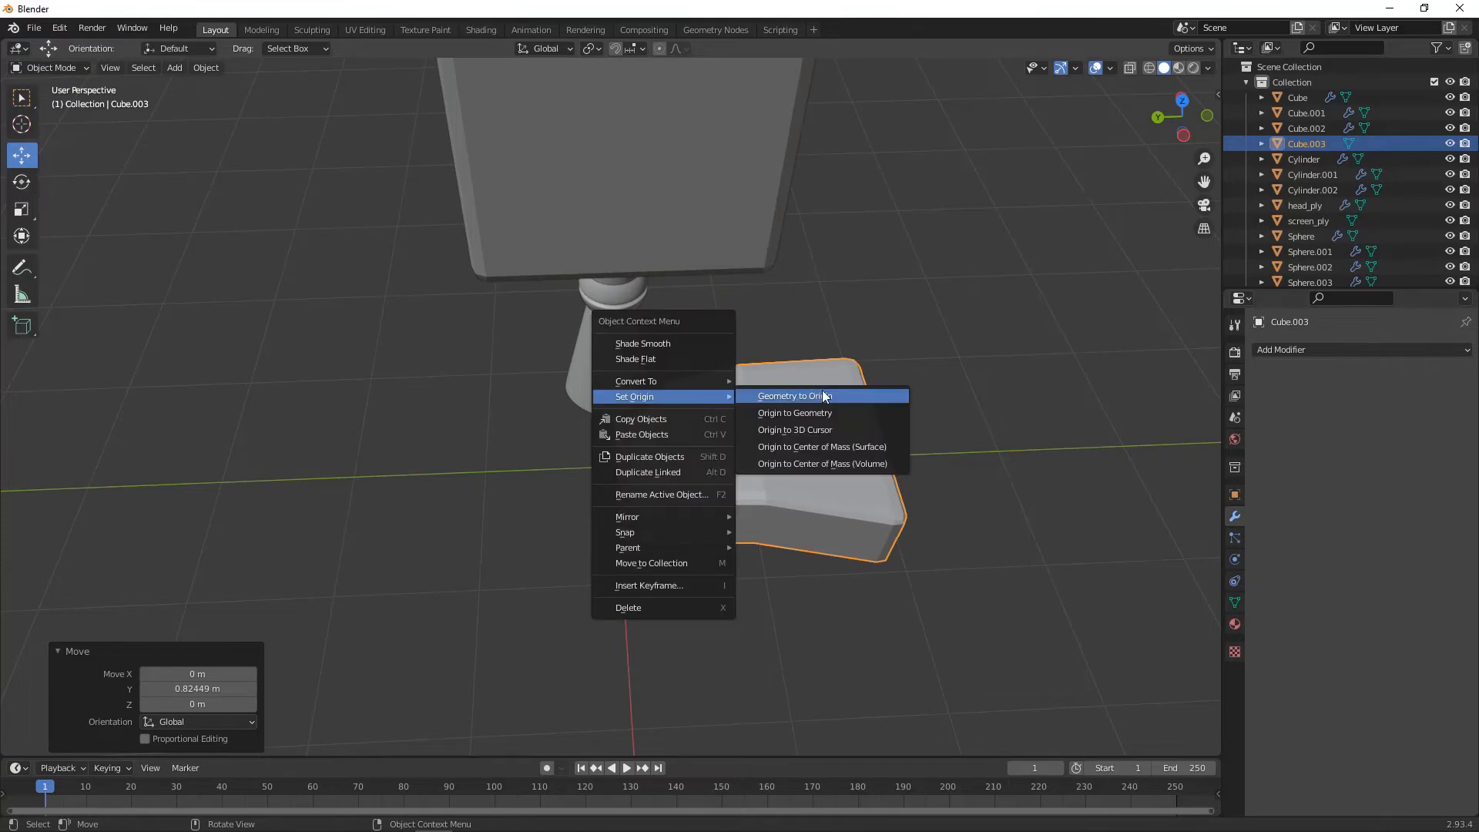
{"action": "left_click", "coordinate": [834, 428]}
{"action": "middle_click_drag", "start_coordinate": [562, 593], "coordinate": [673, 505]}
- Move the block along X toward the arm and raise it about 1.6 m to the forearm's lower end
{"action": "key", "text": "g"}
{"action": "key", "text": "x"}
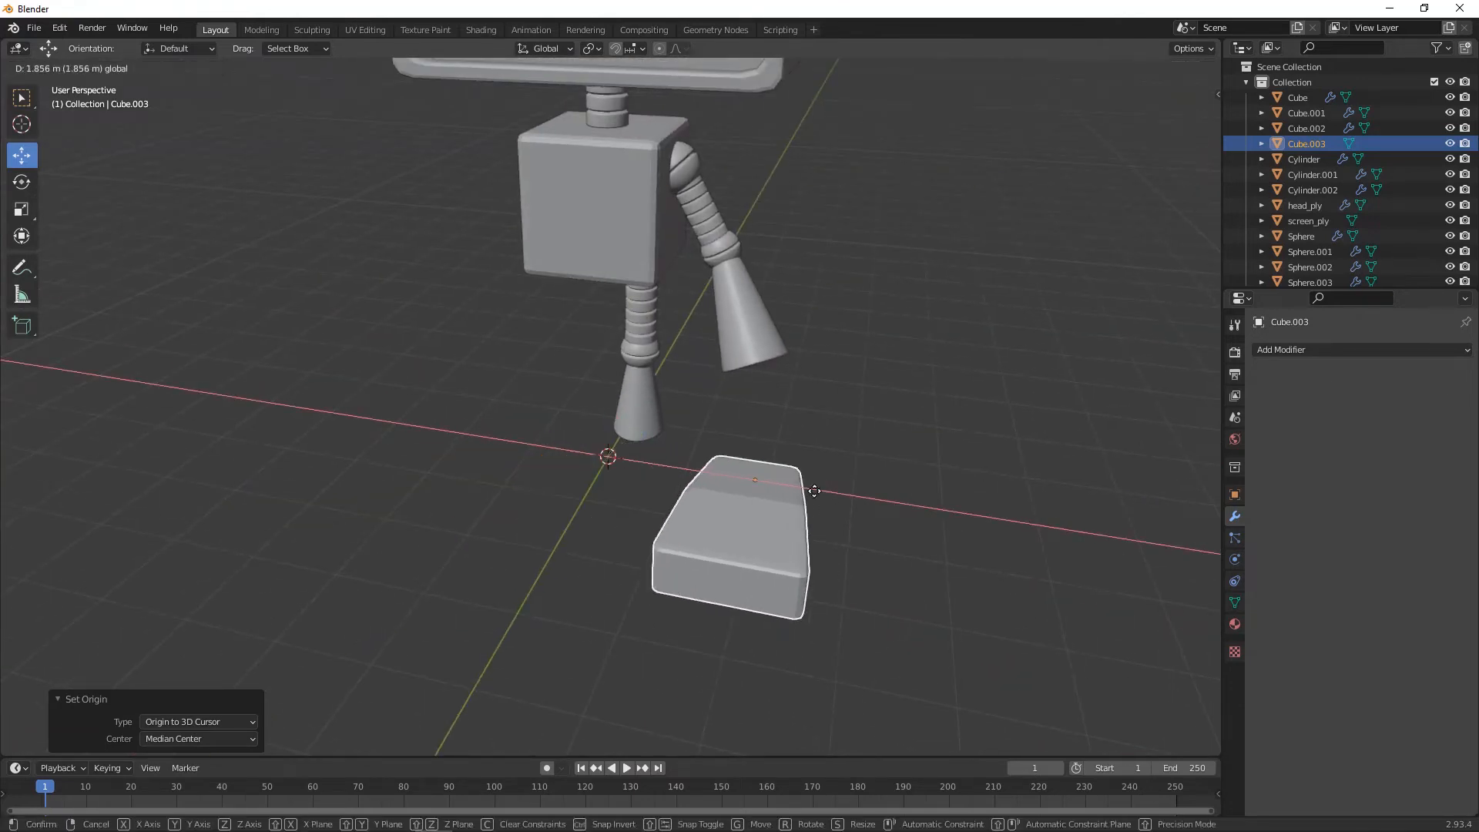
{"action": "left_click", "coordinate": [753, 445]}
{"action": "left_click_drag", "start_coordinate": [750, 426], "coordinate": [758, 306]}
{"action": "middle_click_drag", "start_coordinate": [804, 401], "coordinate": [660, 447]}
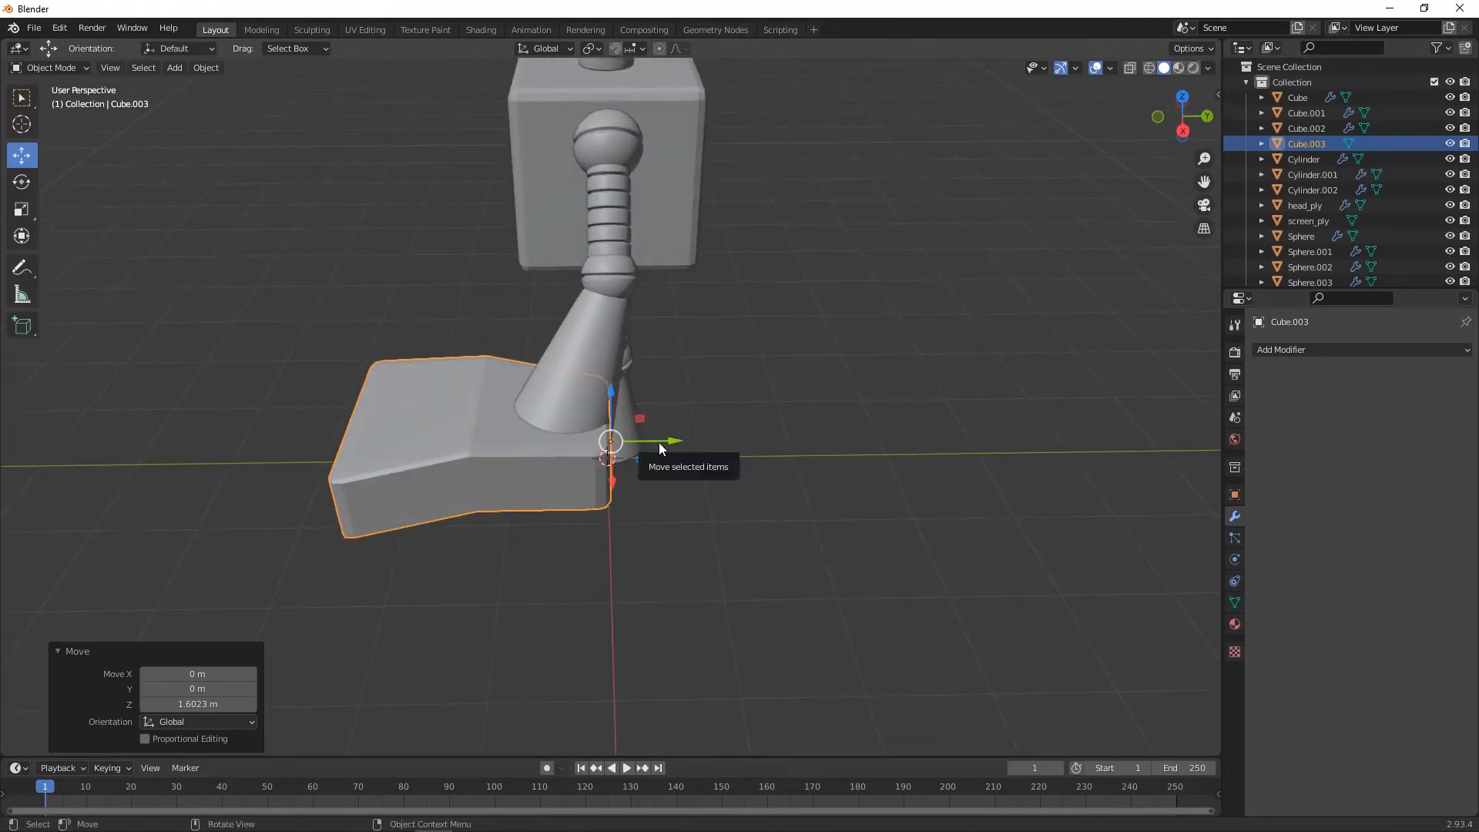
- Rotate the block 78.6° around X so it points downward, and turn it around Z to follow the forearm
{"action": "left_click", "coordinate": [20, 182]}
{"action": "left_click_drag", "start_coordinate": [609, 391], "coordinate": [547, 406]}
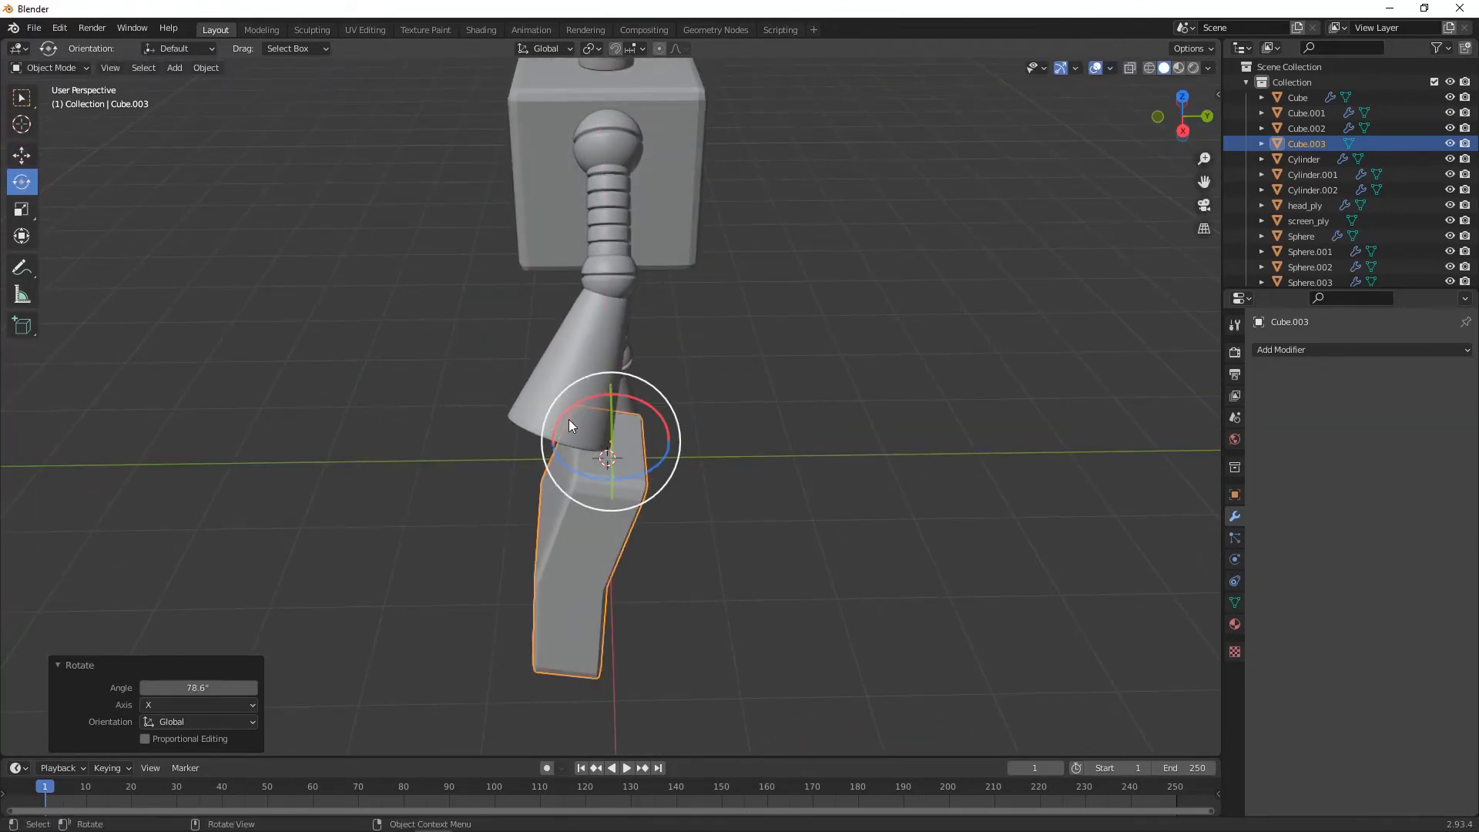
{"action": "left_click_drag", "start_coordinate": [635, 475], "coordinate": [711, 453]}
{"action": "left_click_drag", "start_coordinate": [657, 409], "coordinate": [659, 410]}
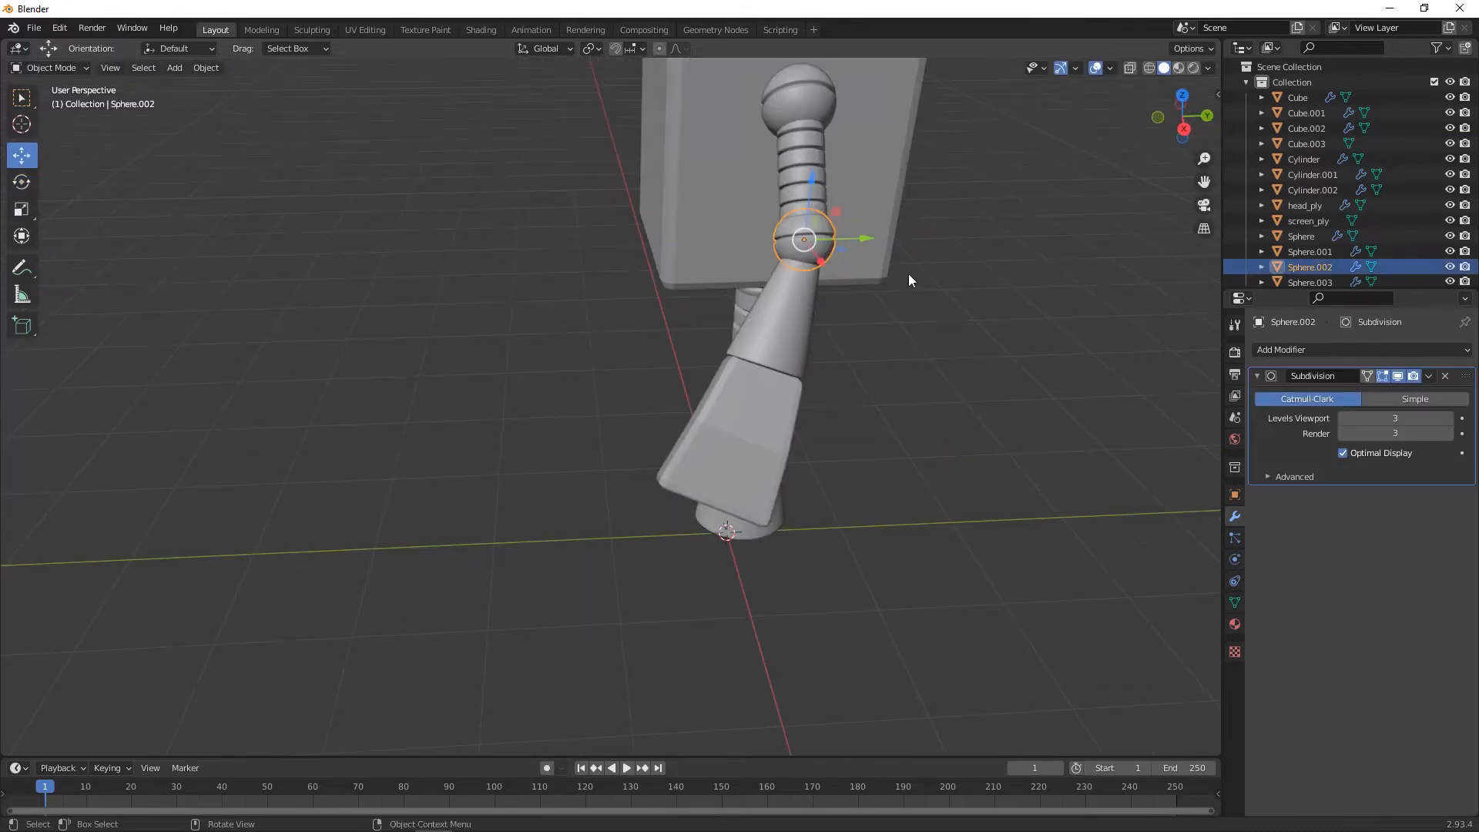
- Duplicate the elbow sphere in front view and place the copy at the wrist, about 0.31 m along X and 0.63 m lower
{"action": "middle_click_drag", "start_coordinate": [908, 274], "coordinate": [1106, 187]}
{"action": "left_click", "coordinate": [1177, 126]}
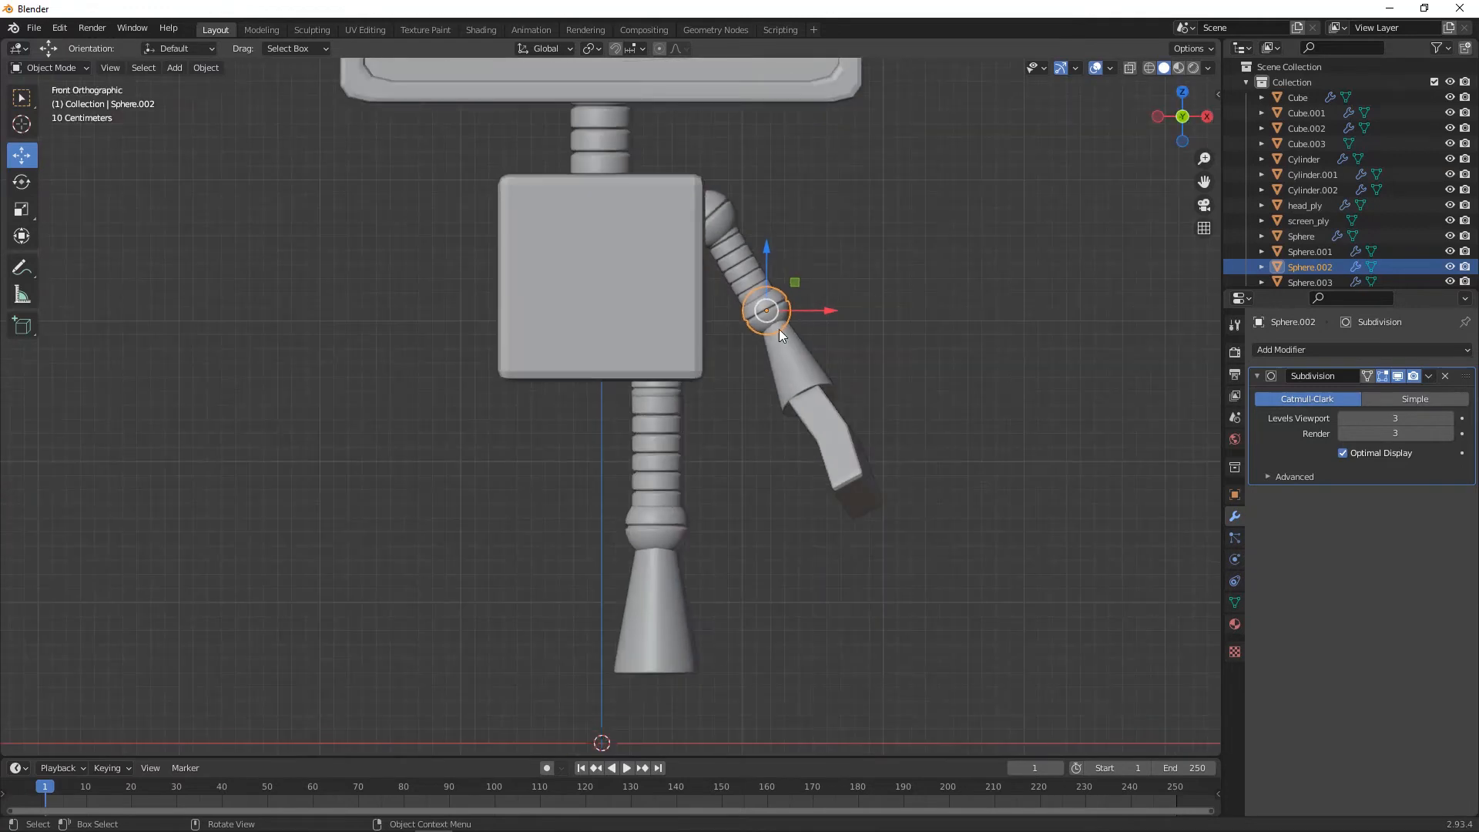
{"action": "key", "text": "shift"}
{"action": "key", "text": "shift+d"}
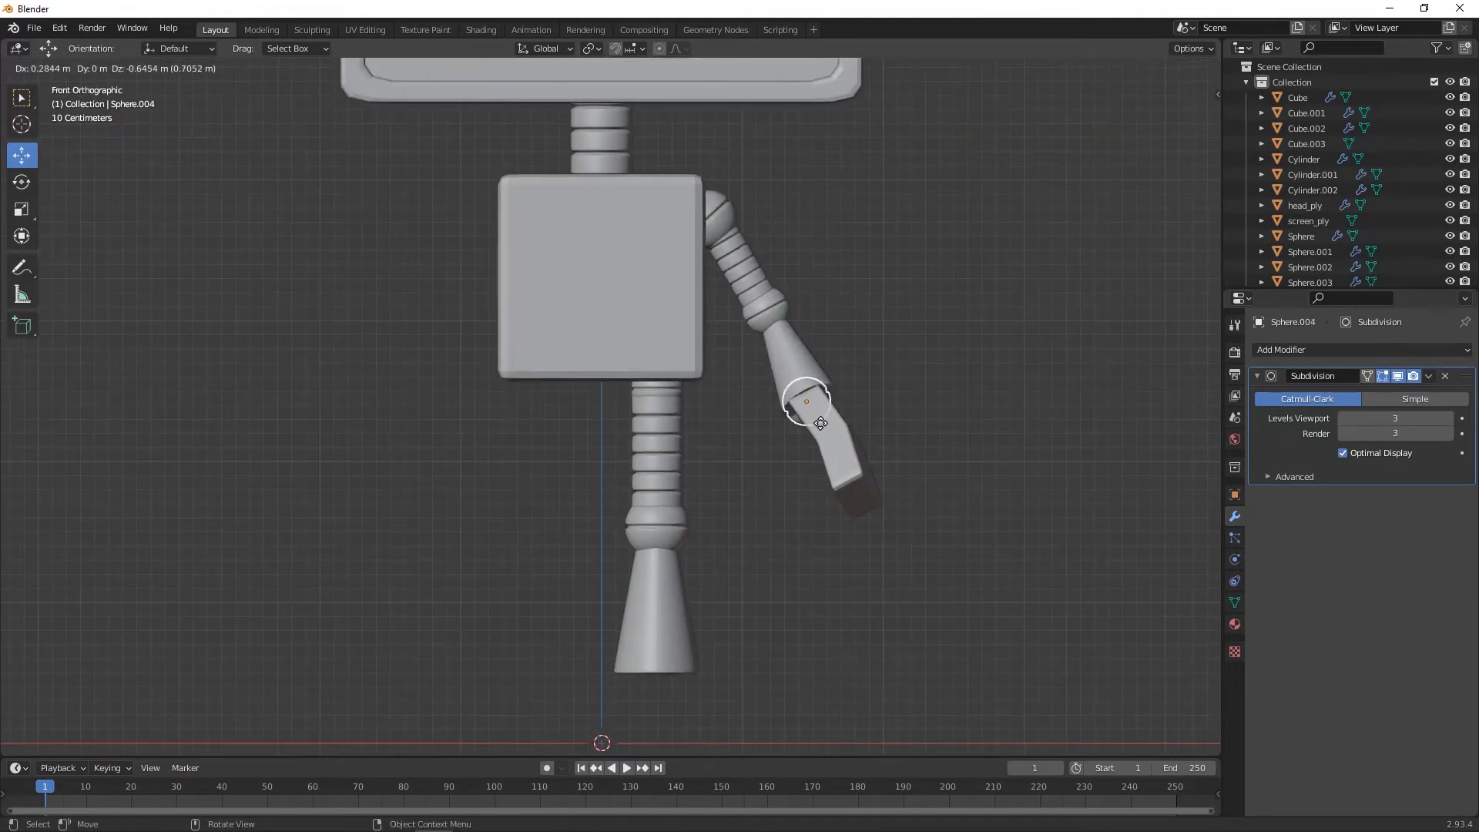
{"action": "left_click", "coordinate": [823, 421]}
{"action": "middle_click_drag", "start_coordinate": [822, 421], "coordinate": [789, 396]}
{"action": "left_click", "coordinate": [1192, 123]}
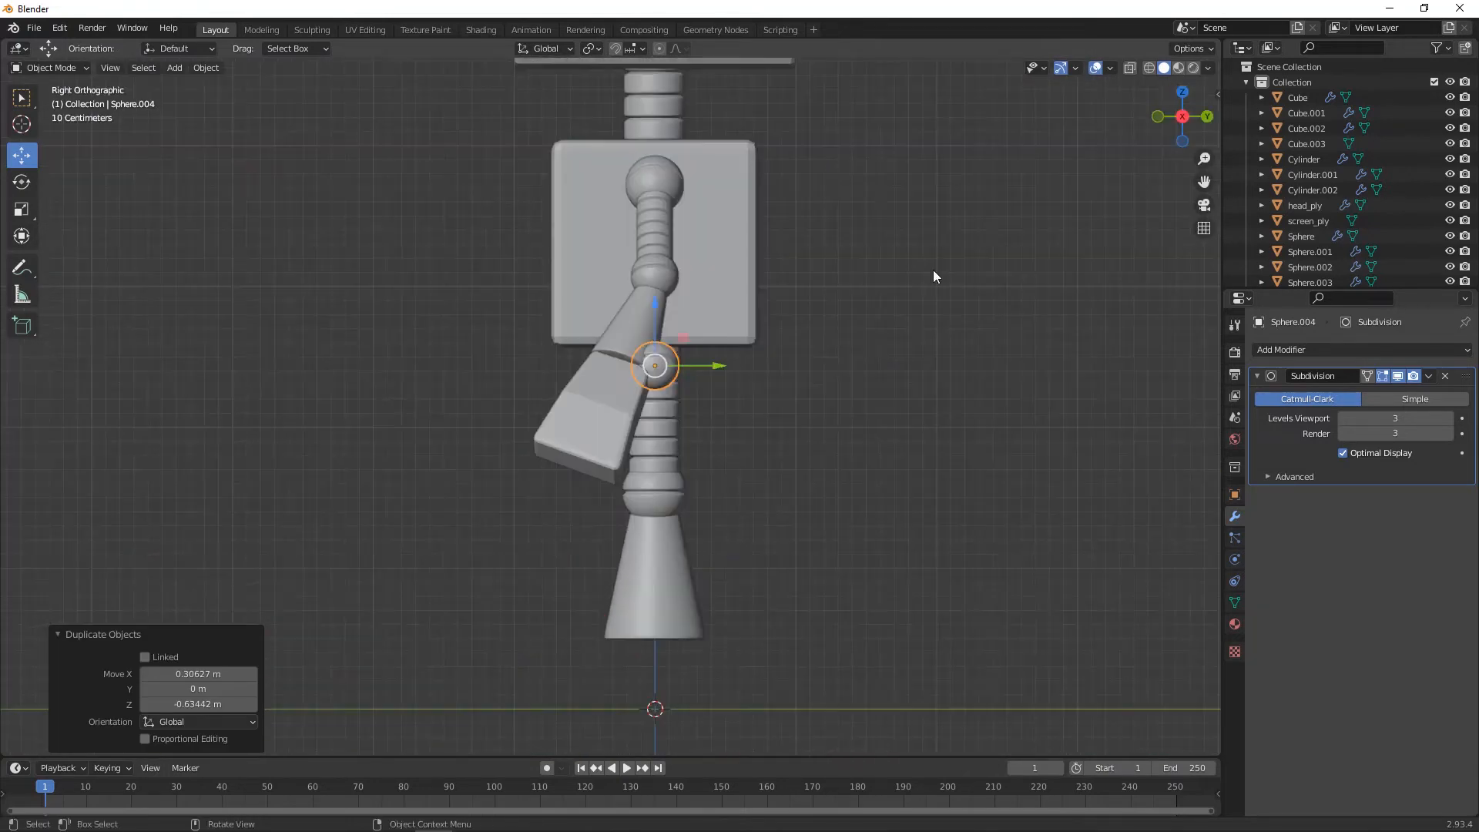
- Move the wrist sphere about -0.26 m along Y and rotate it -24.2° around X to follow the forearm
{"action": "left_click_drag", "start_coordinate": [682, 367], "coordinate": [646, 366]}
{"action": "middle_click_drag", "start_coordinate": [733, 405], "coordinate": [877, 432]}
{"action": "scroll", "coordinate": [876, 431], "scroll_direction": "up", "scroll_amount": 4}
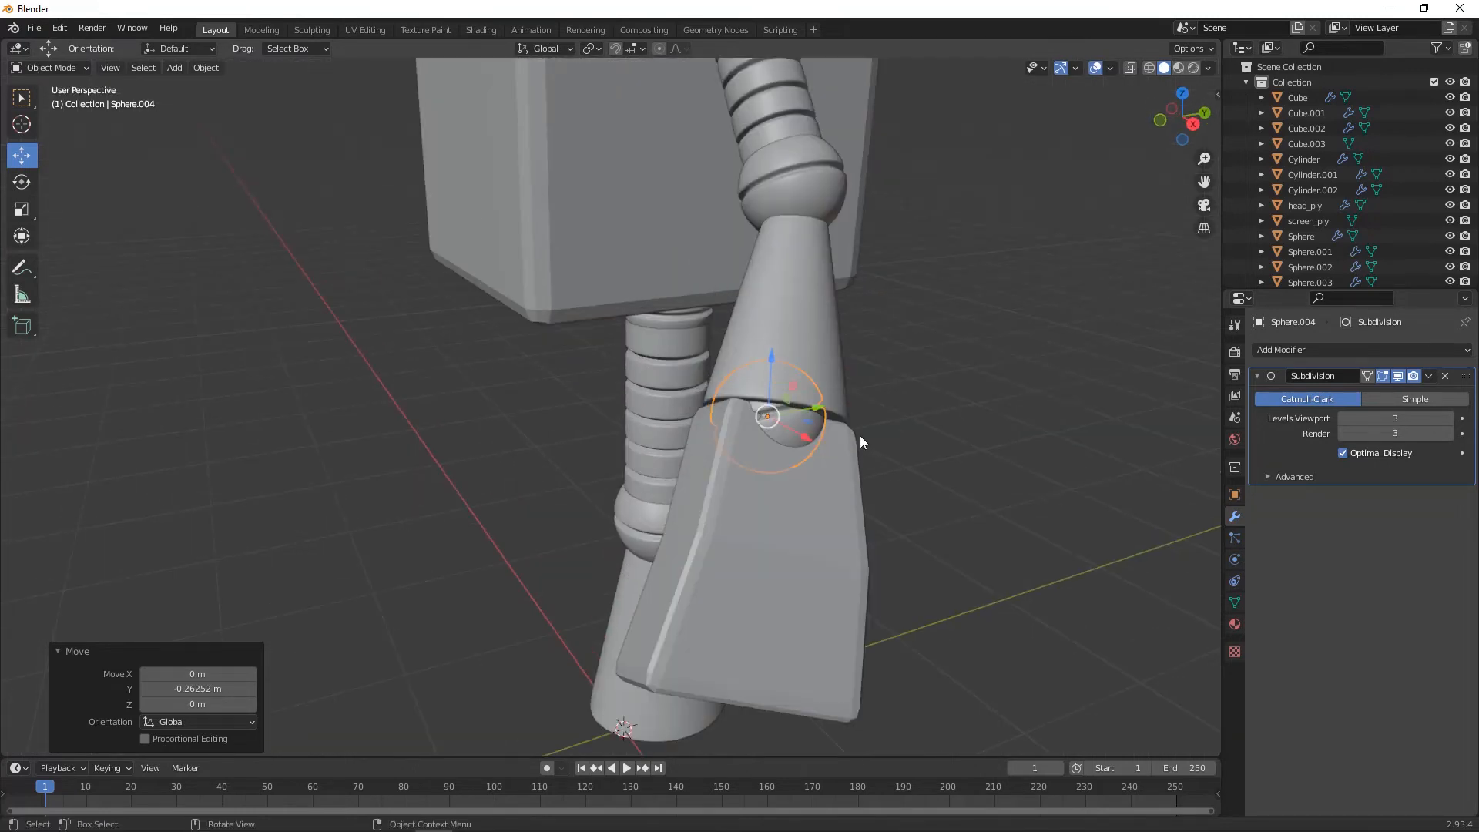
{"action": "left_click", "coordinate": [30, 182]}
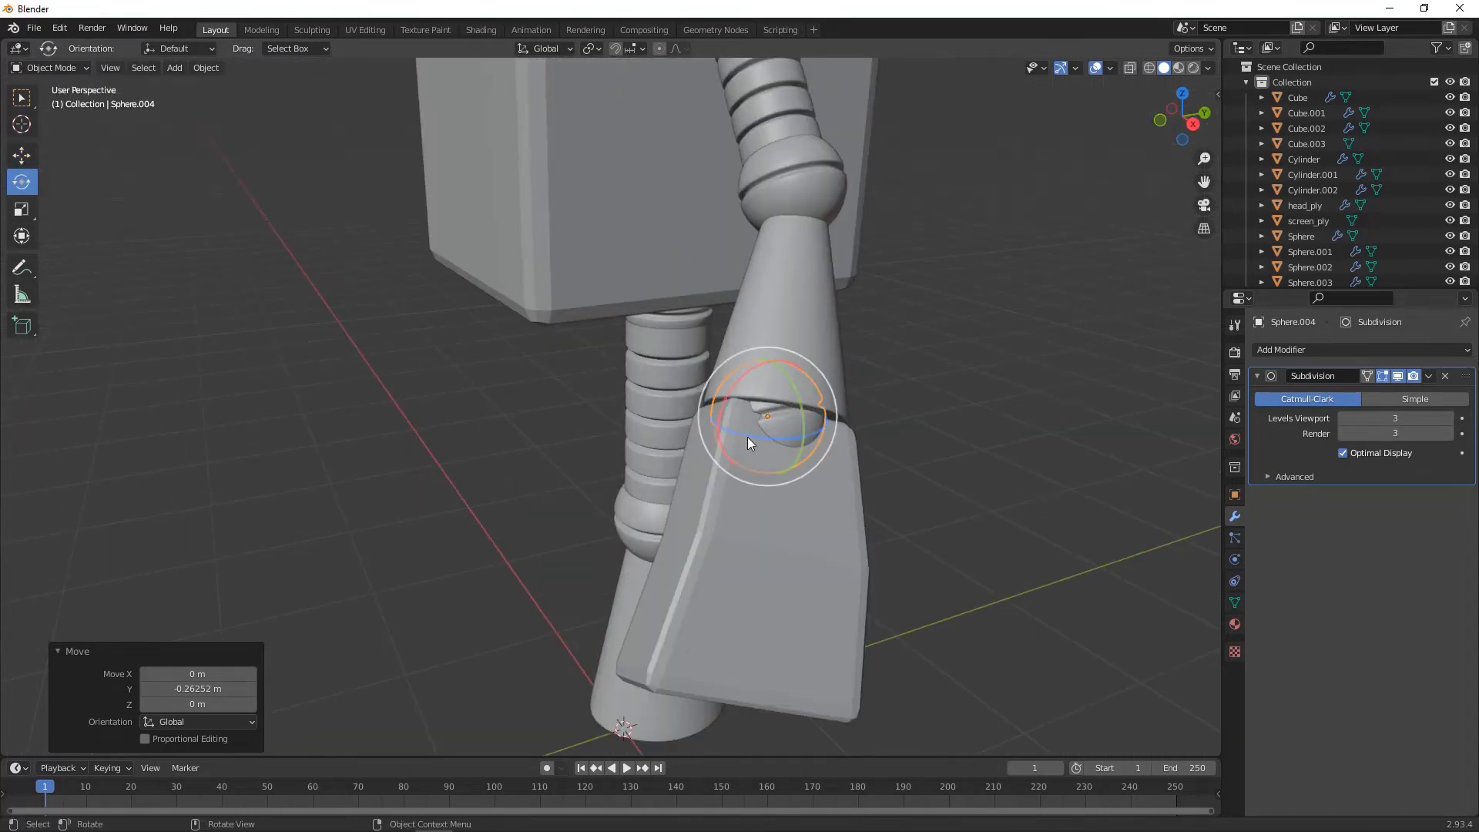
{"action": "mouse_move", "coordinate": [719, 436]}
{"action": "left_mouse_down"}
{"action": "mouse_move", "coordinate": [718, 413]}
{"action": "mouse_move", "coordinate": [731, 417]}
{"action": "left_mouse_up"}
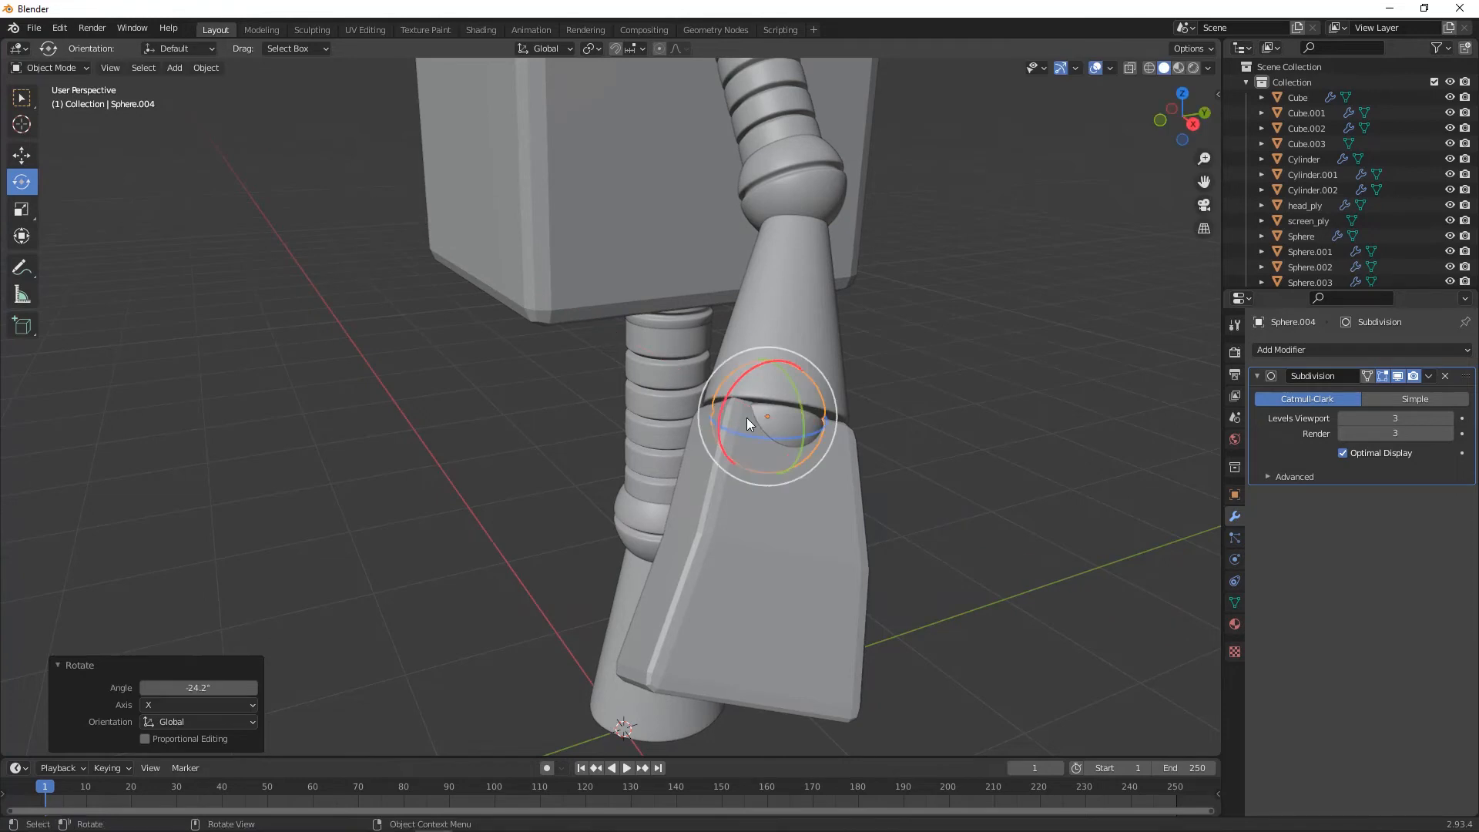
- Nudge the wrist sphere about 0.03 m down toward the hand and scale it up about 1.77 times
{"action": "middle_click_drag", "start_coordinate": [1023, 436], "coordinate": [955, 431]}
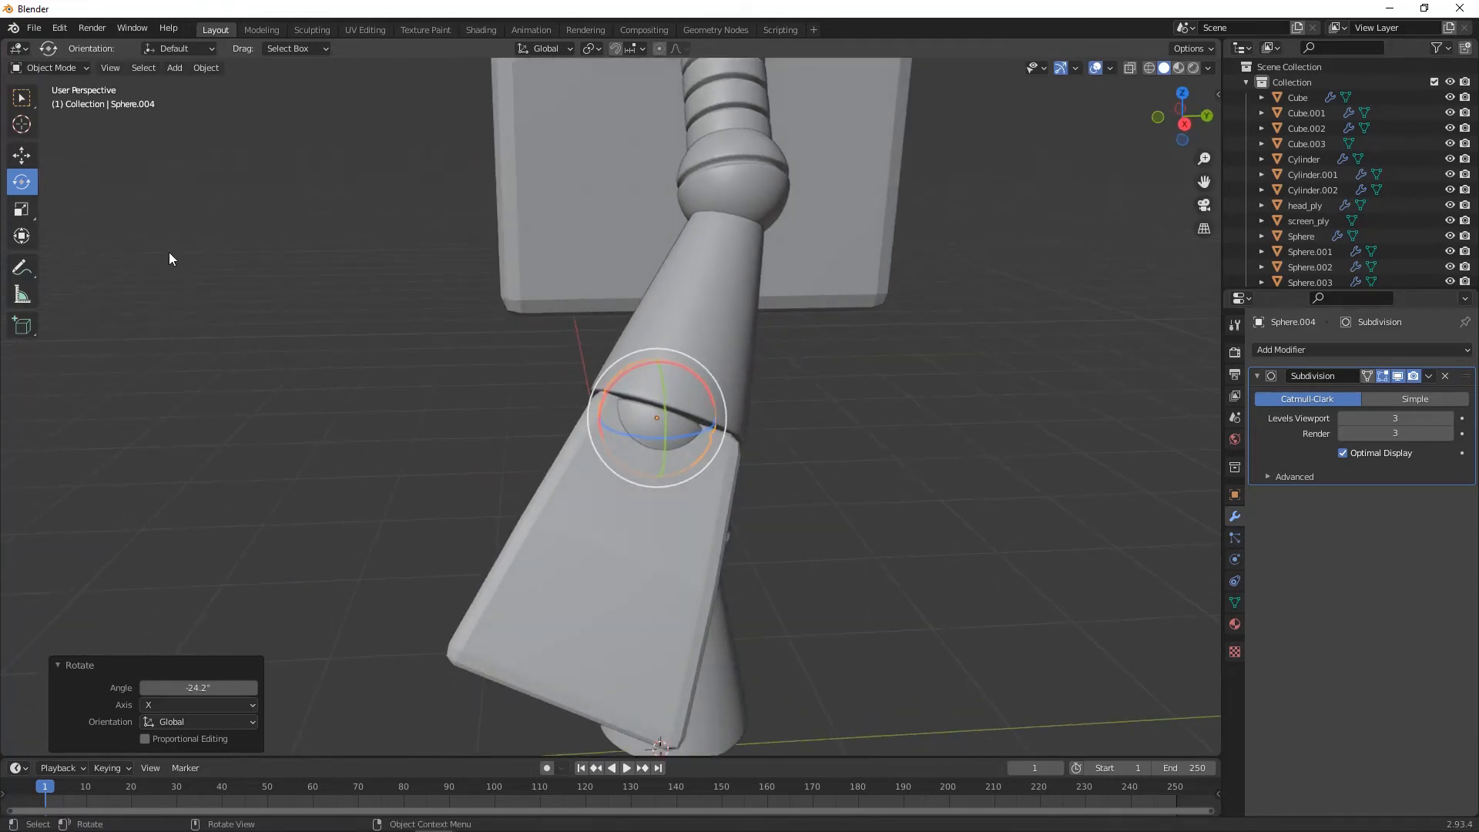
{"action": "left_click", "coordinate": [22, 155]}
{"action": "left_click_drag", "start_coordinate": [662, 418], "coordinate": [678, 432]}
{"action": "key", "text": "s"}
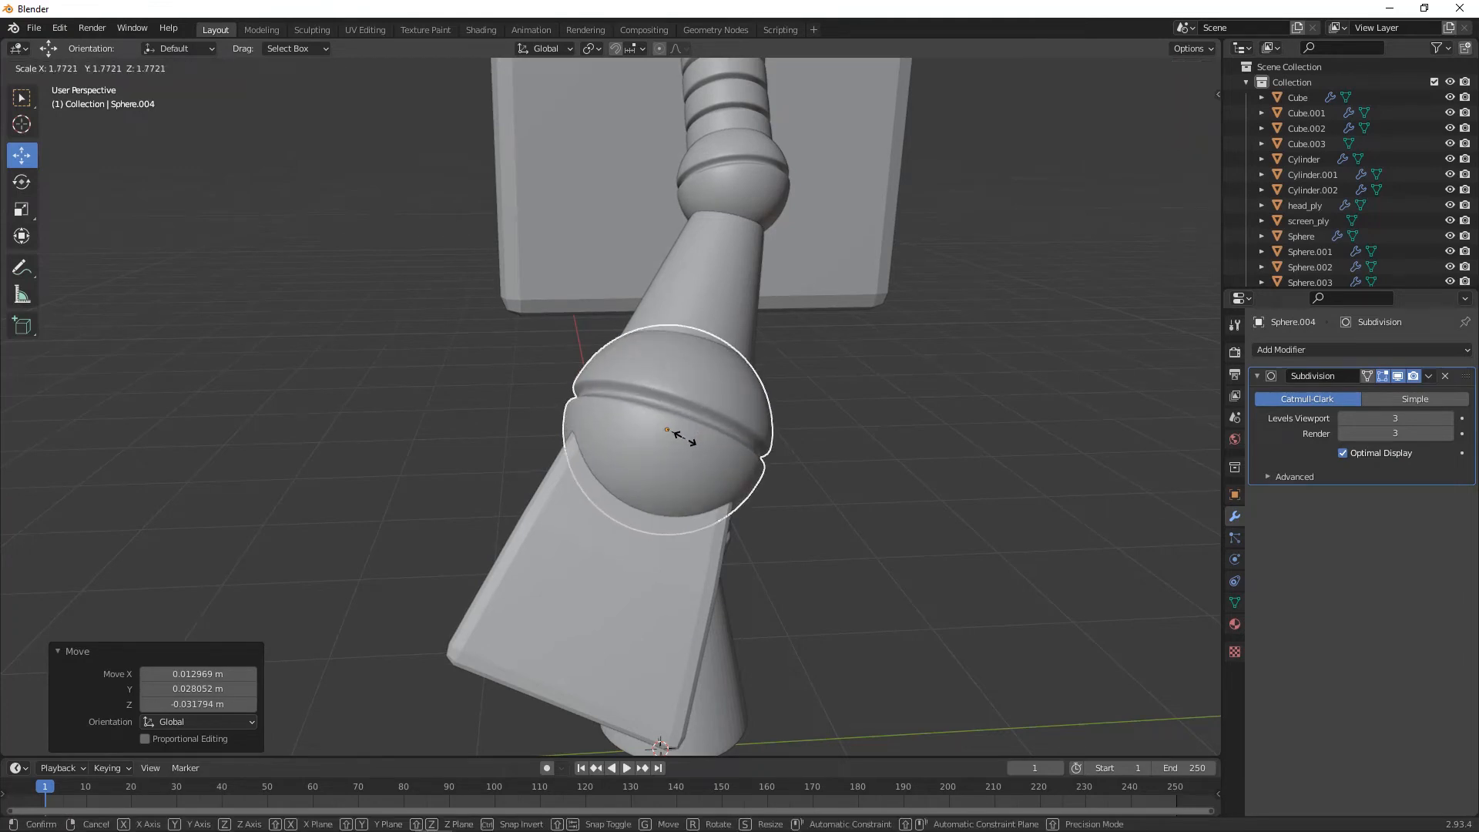
{"action": "left_click", "coordinate": [684, 439]}
{"action": "left_click", "coordinate": [834, 430]}
{"action": "middle_click_drag", "start_coordinate": [827, 442], "coordinate": [898, 506]}
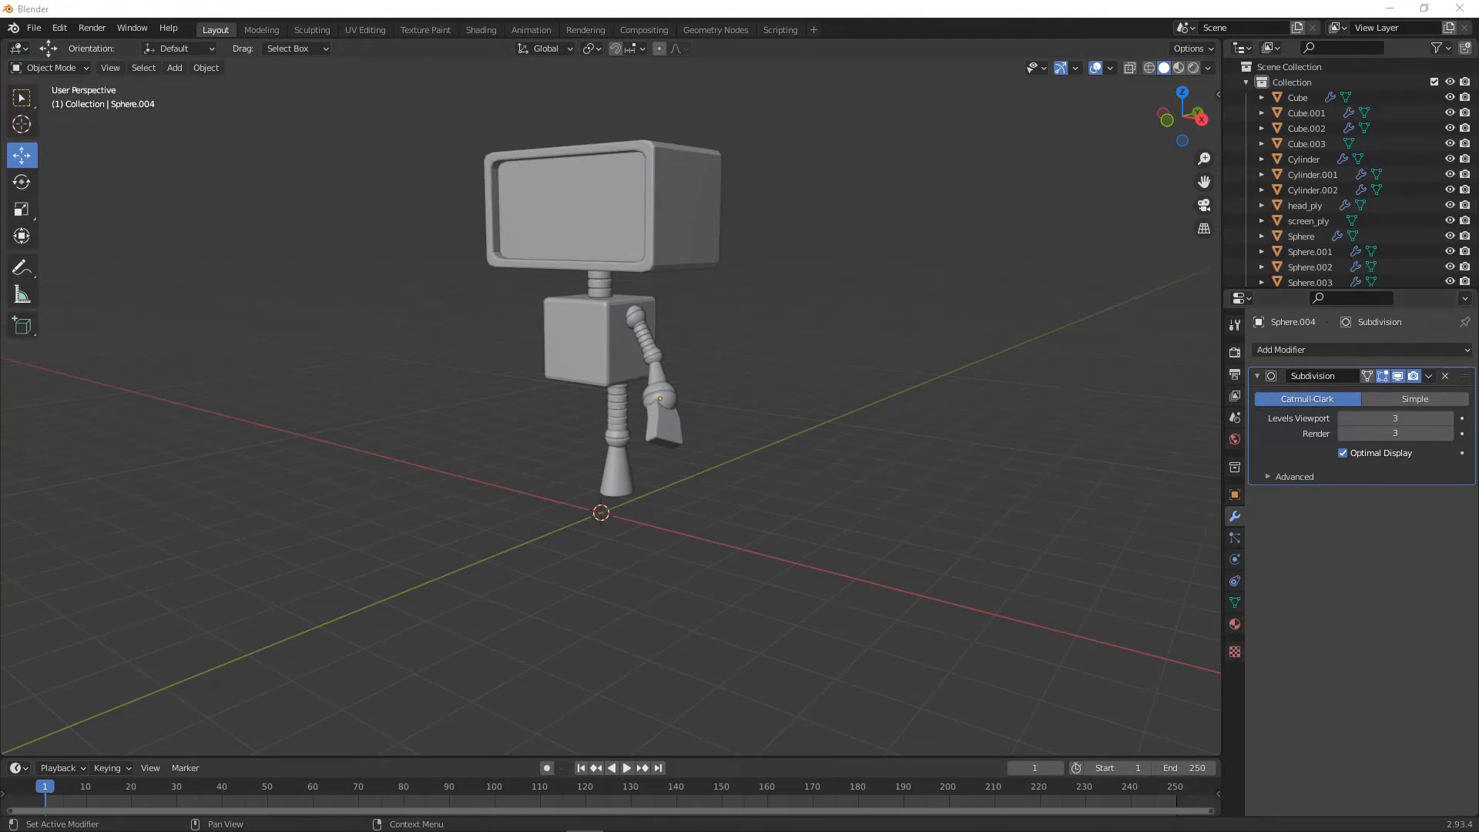
- Add a cube, move it along Y clear of the robot, and raise it about 1.7 m
{"action": "middle_click_drag", "start_coordinate": [835, 559], "coordinate": [643, 655]}
{"action": "middle_click_drag", "start_coordinate": [630, 562], "coordinate": [626, 561]}
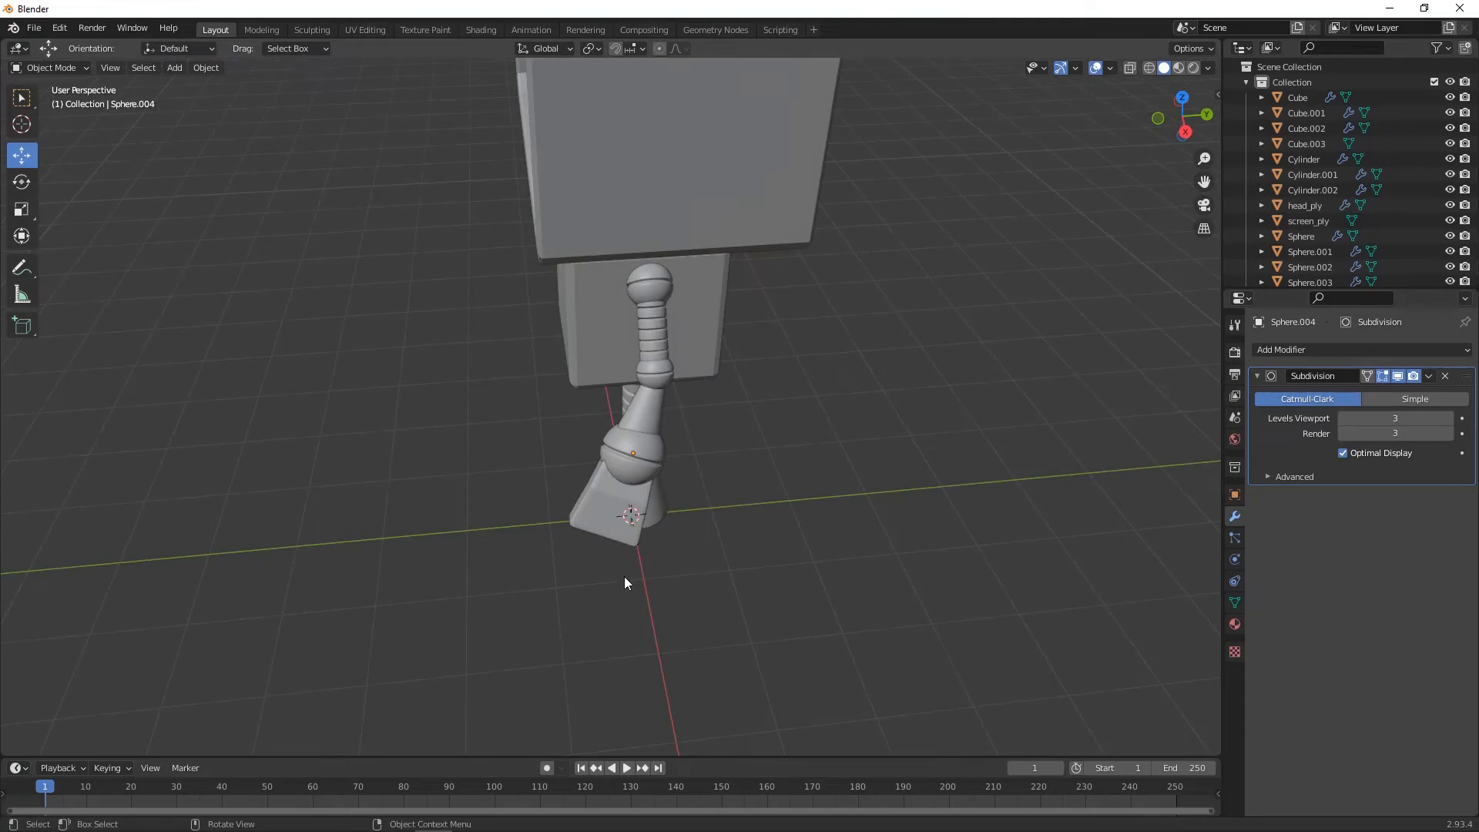
{"action": "middle_click_drag", "start_coordinate": [677, 640], "coordinate": [866, 658]}
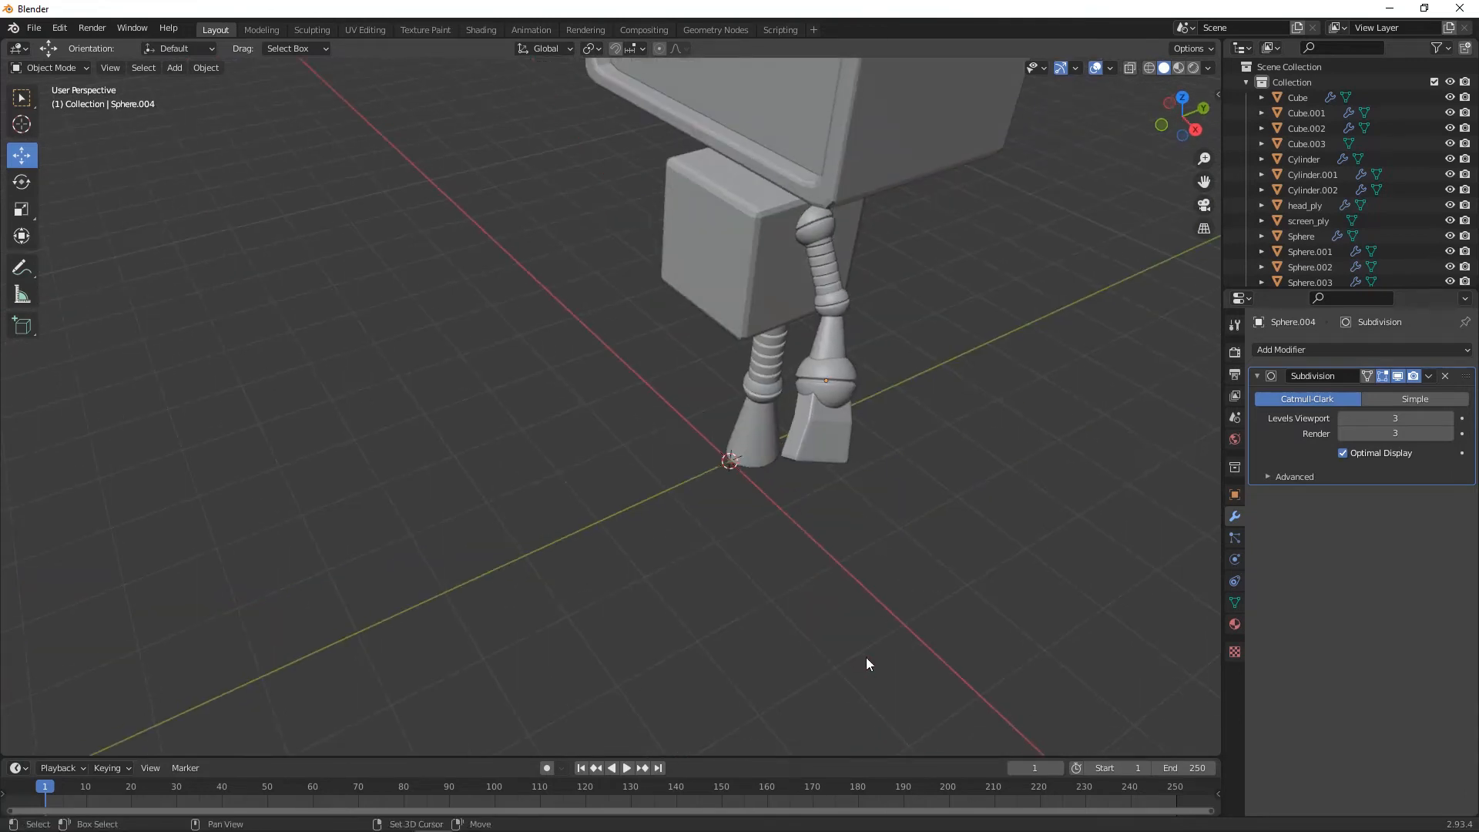
{"action": "key", "text": "shift+a"}
{"action": "mouse_move", "coordinate": [827, 514]}
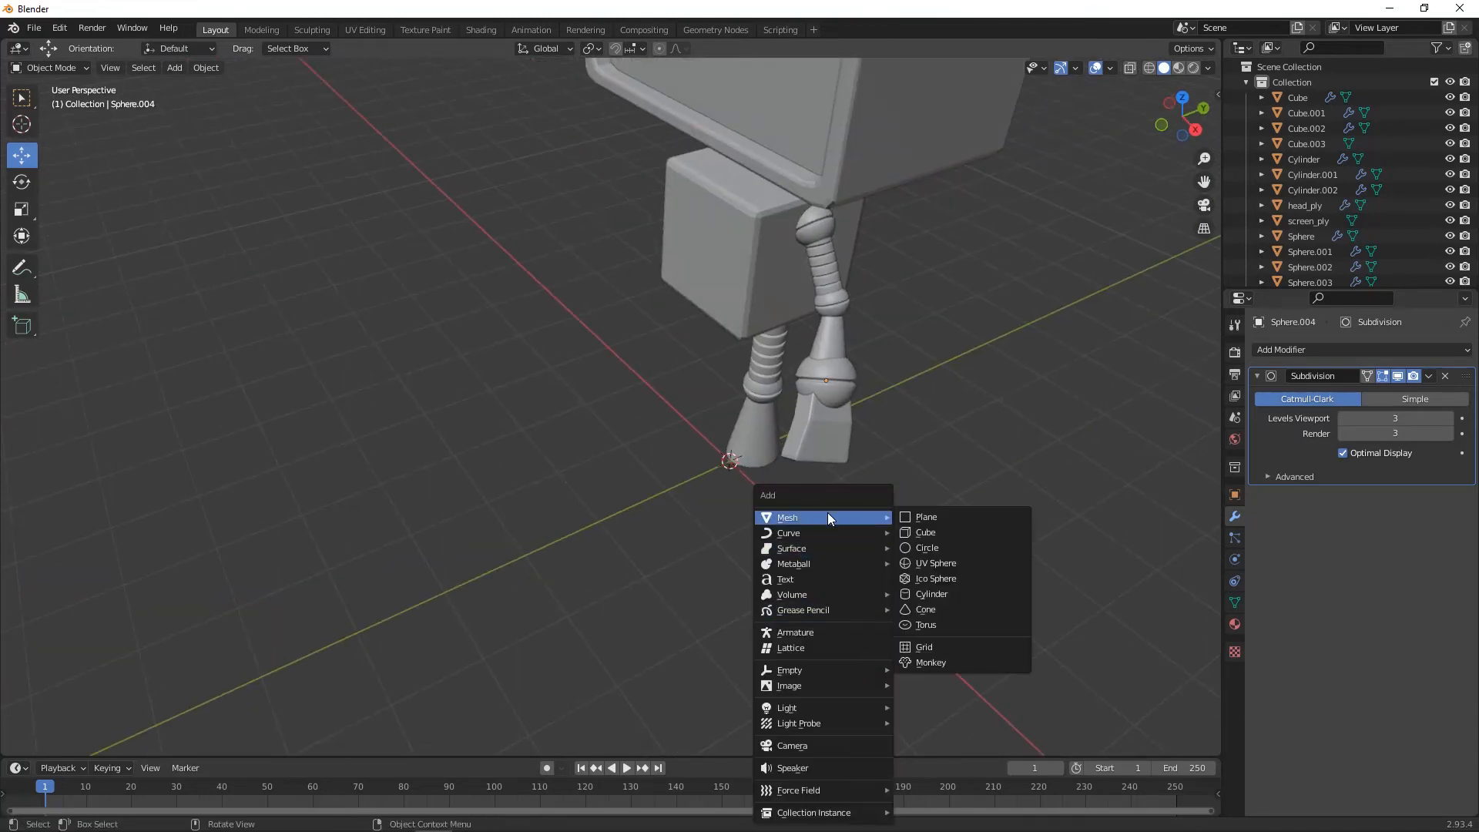
{"action": "left_click", "coordinate": [921, 531]}
{"action": "middle_click_drag", "start_coordinate": [915, 530], "coordinate": [839, 521]}
{"action": "left_click_drag", "start_coordinate": [827, 523], "coordinate": [607, 558]}
{"action": "left_click_drag", "start_coordinate": [553, 506], "coordinate": [547, 376]}
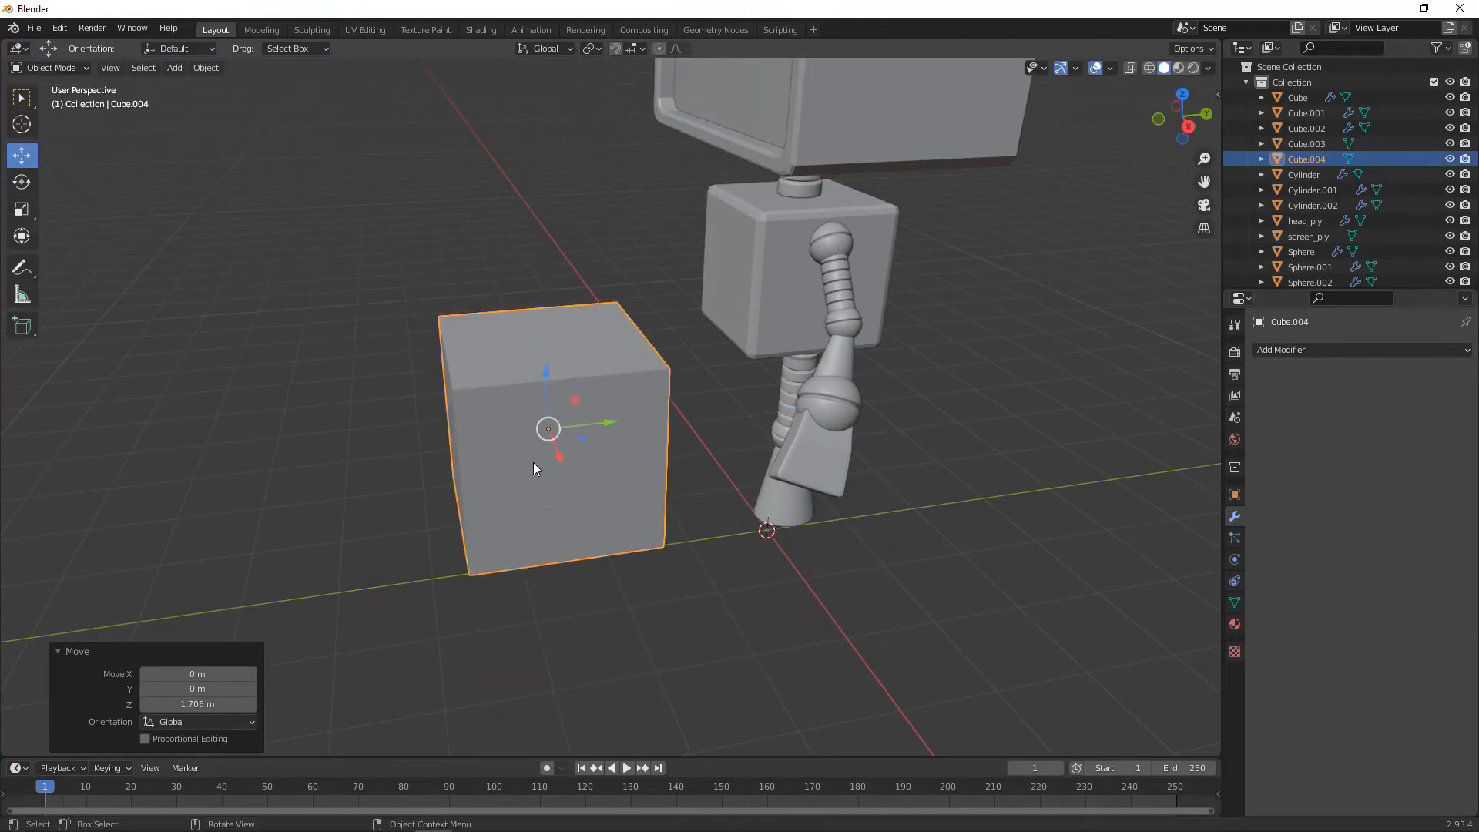
- Scale the new cube uniformly to 0.284, and then again by 0.512
{"action": "key", "text": "s"}
{"action": "left_click", "coordinate": [543, 439]}
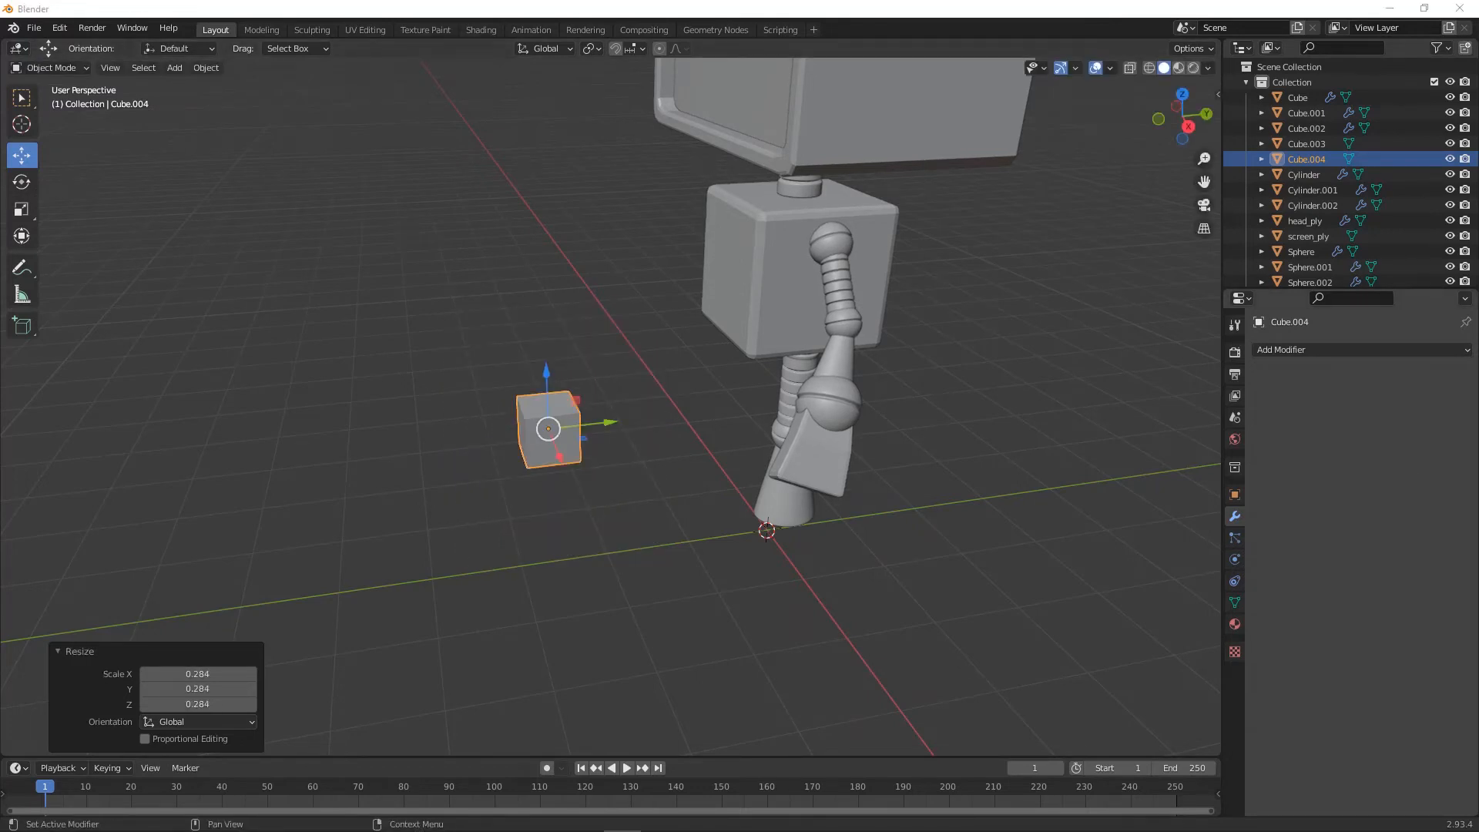
{"action": "middle_click_drag", "start_coordinate": [393, 429], "coordinate": [495, 470]}
{"action": "key", "text": "s"}
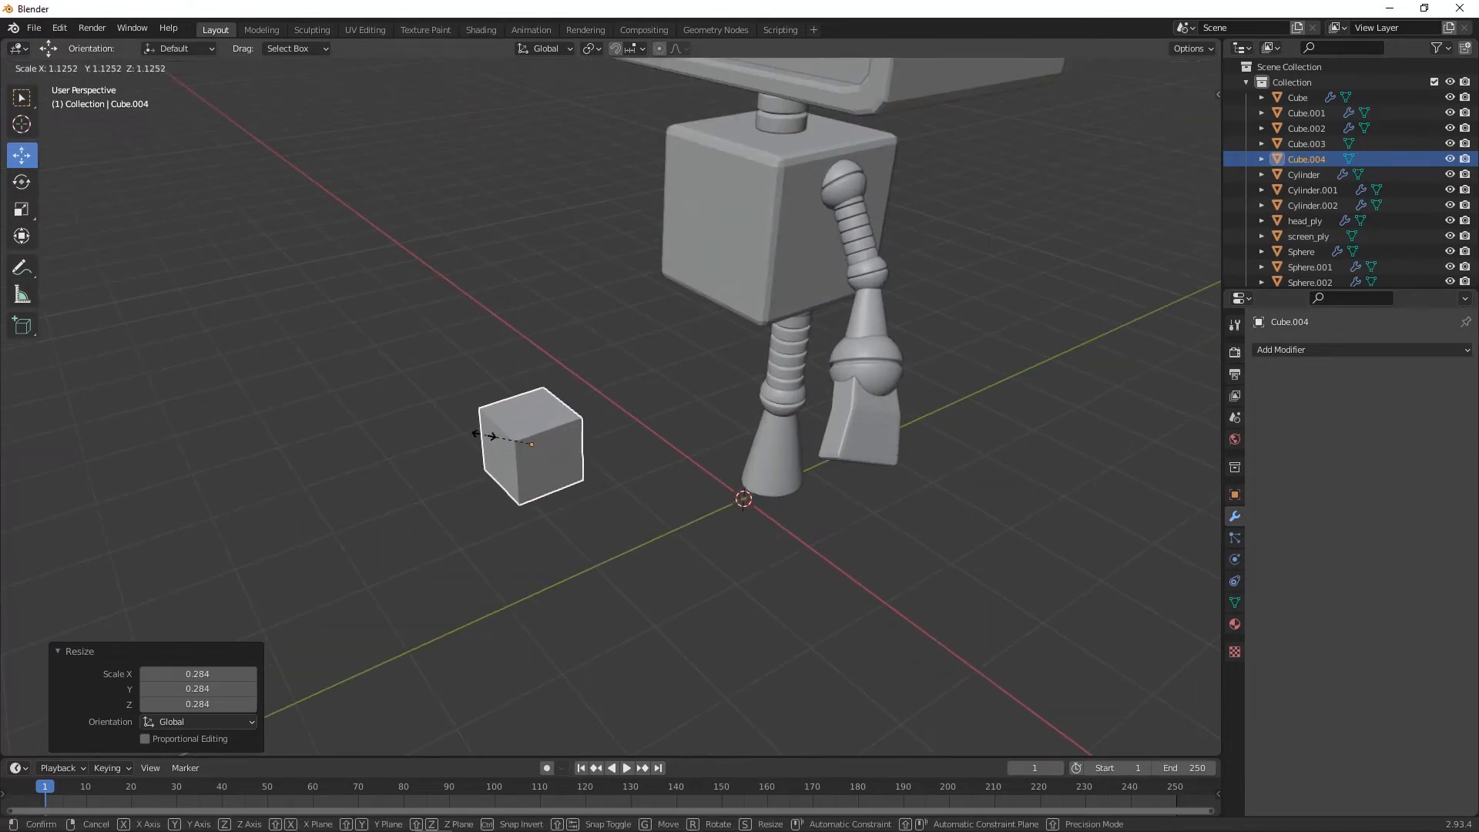
{"action": "left_click", "coordinate": [505, 460]}
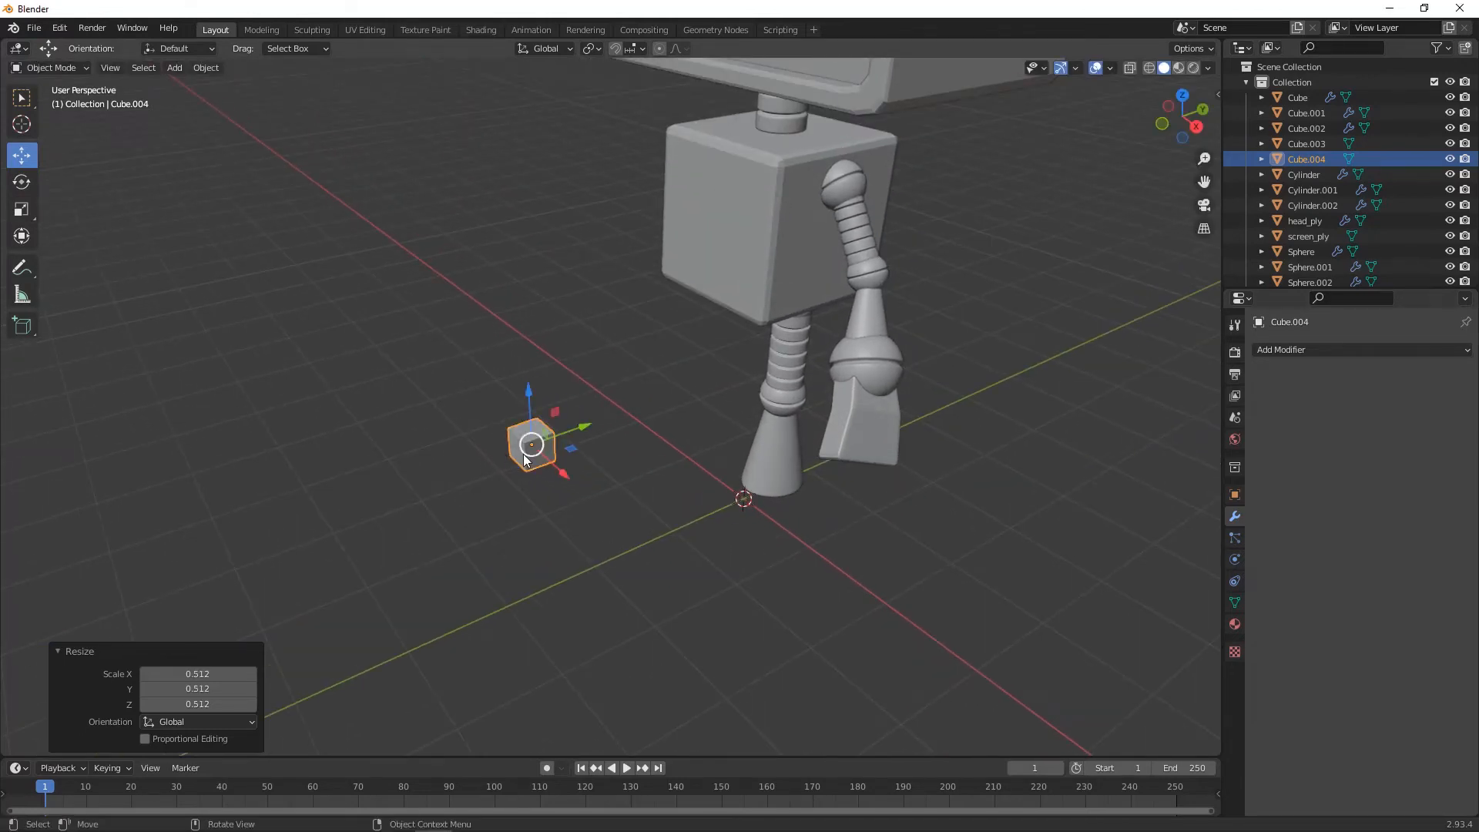
- Stretch the small cube to 4.457 along Y and flatten it to 0.503 along Z
{"action": "key", "text": "s"}
{"action": "key", "text": "y"}
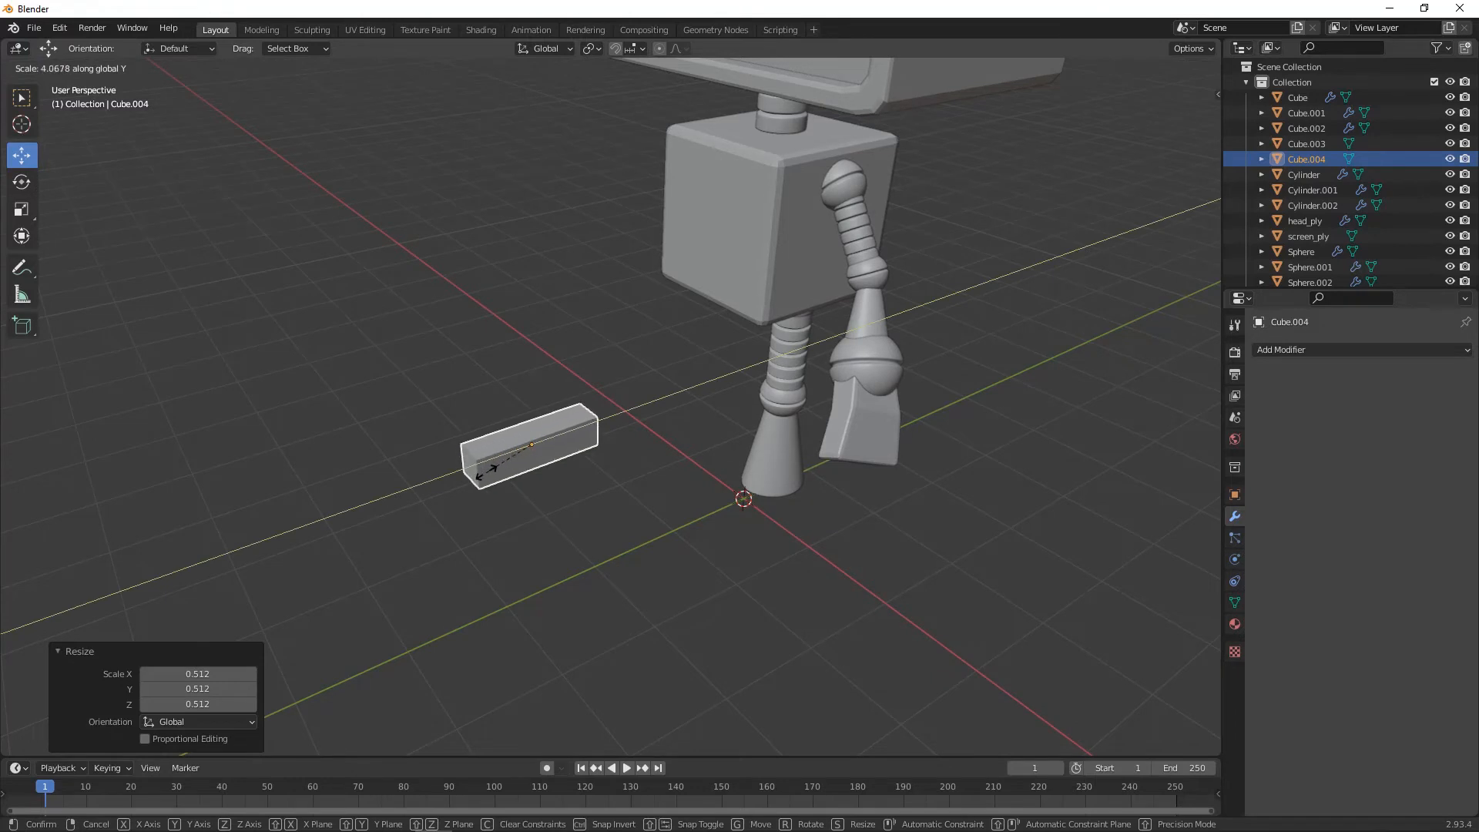
{"action": "left_click", "coordinate": [483, 473]}
{"action": "middle_click_drag", "start_coordinate": [482, 473], "coordinate": [532, 478]}
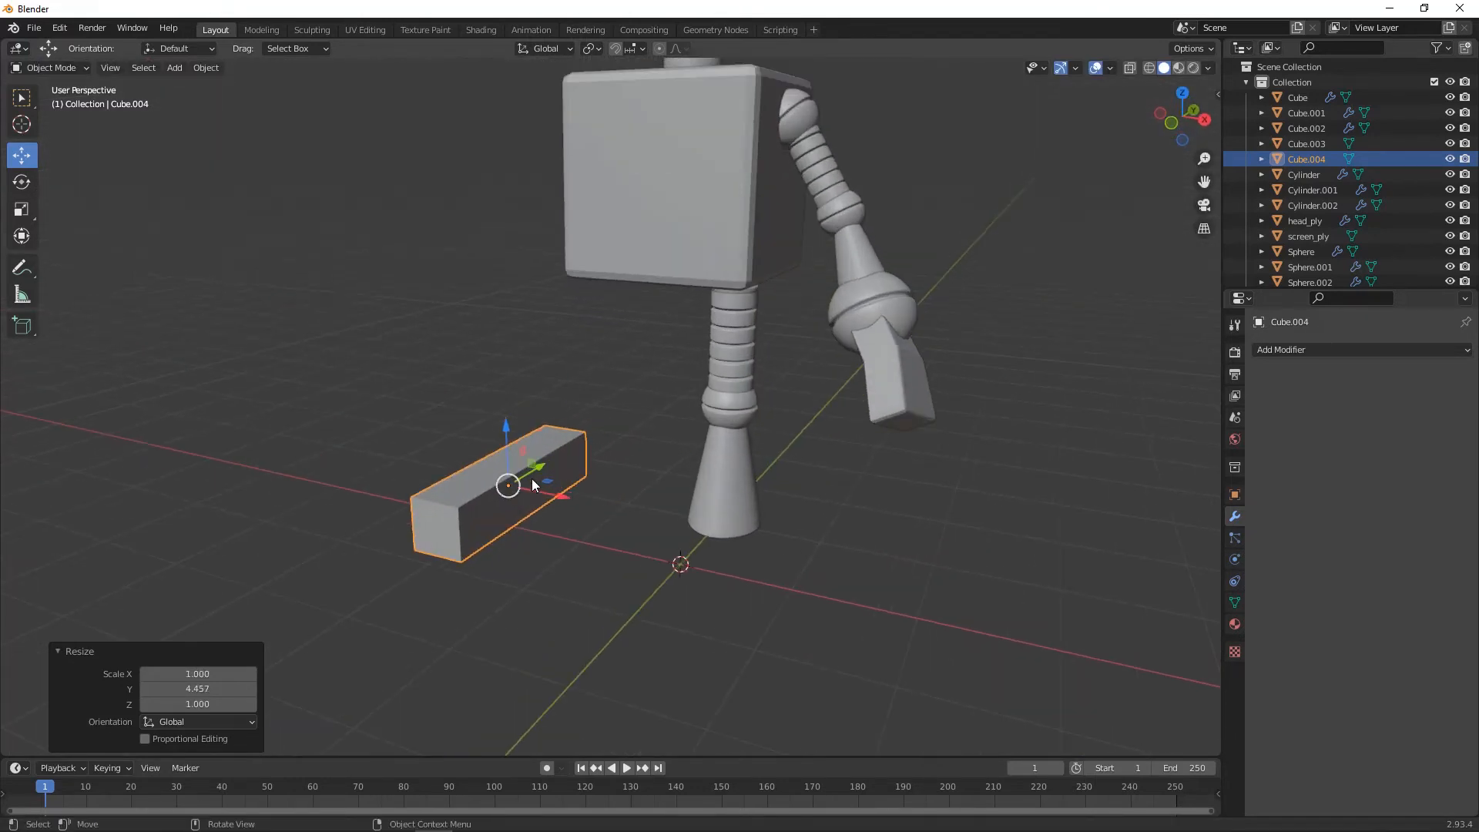
{"action": "key", "text": "s"}
{"action": "key", "text": "z"}
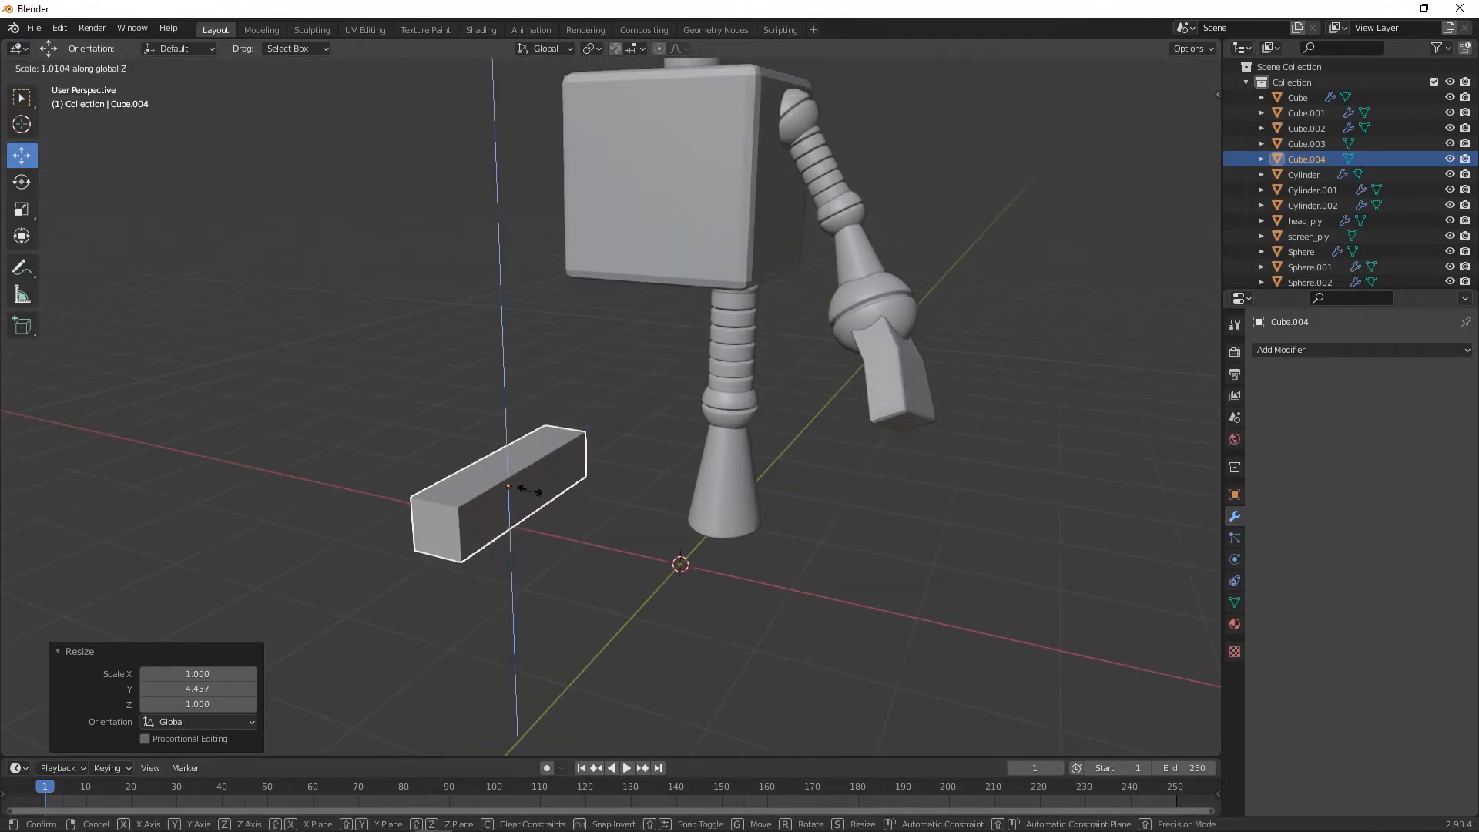
{"action": "left_click", "coordinate": [509, 495]}
- Shorten the flattened bar to 0.708 of its length along Y
{"action": "middle_click_drag", "start_coordinate": [510, 494], "coordinate": [458, 515]}
{"action": "key", "text": "s"}
{"action": "key", "text": "y"}
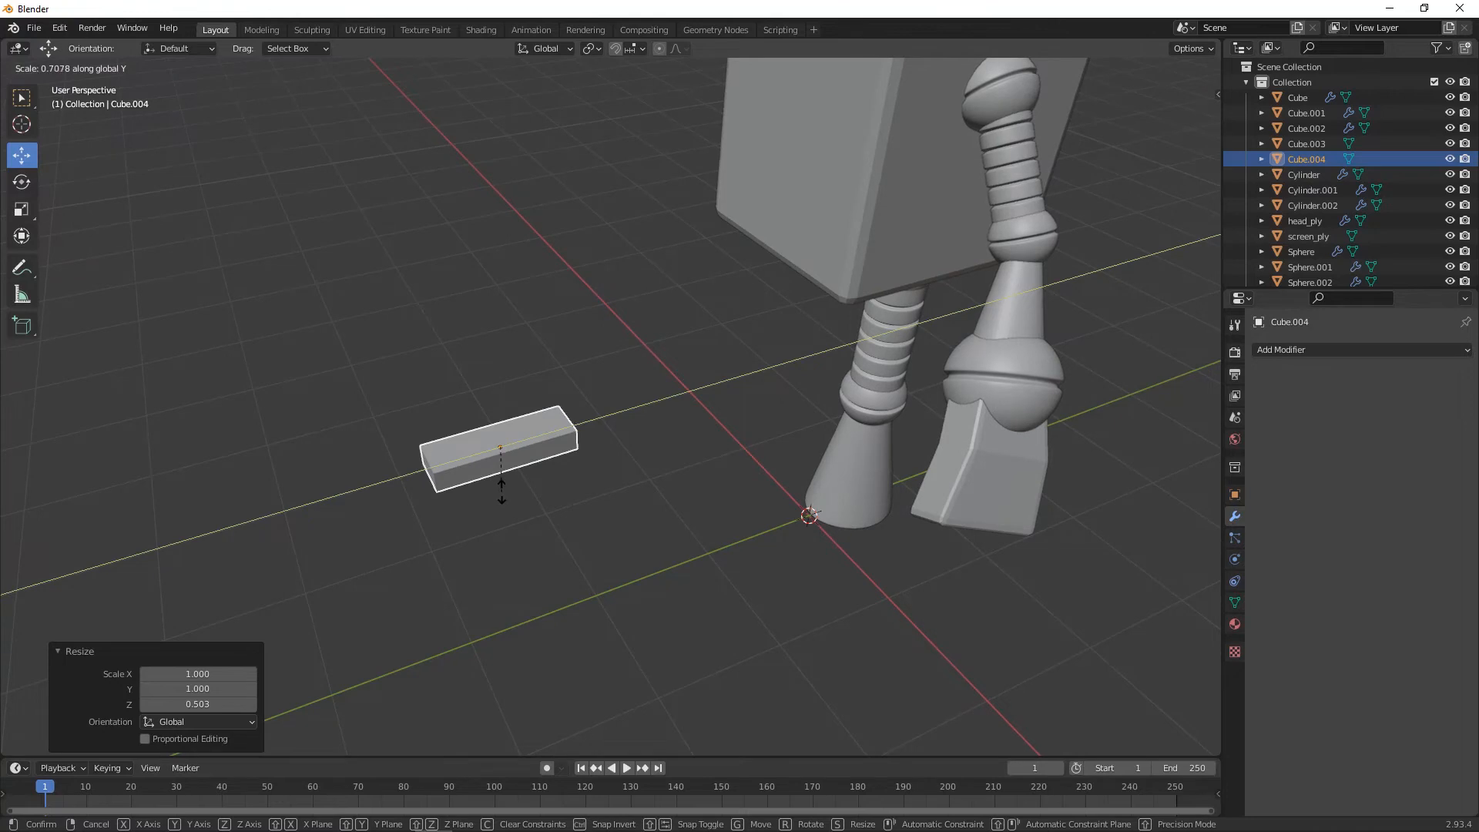
{"action": "left_click", "coordinate": [490, 495]}
- Enter Edit Mode on the bar and add one centred loop cut across its length
{"action": "middle_click_drag", "start_coordinate": [490, 494], "coordinate": [704, 395]}
{"action": "scroll", "coordinate": [474, 492], "scroll_direction": "up", "scroll_amount": 3}
{"action": "middle_click_drag", "start_coordinate": [585, 453], "coordinate": [557, 489]}
{"action": "scroll", "coordinate": [557, 489], "scroll_direction": "up", "scroll_amount": 1}
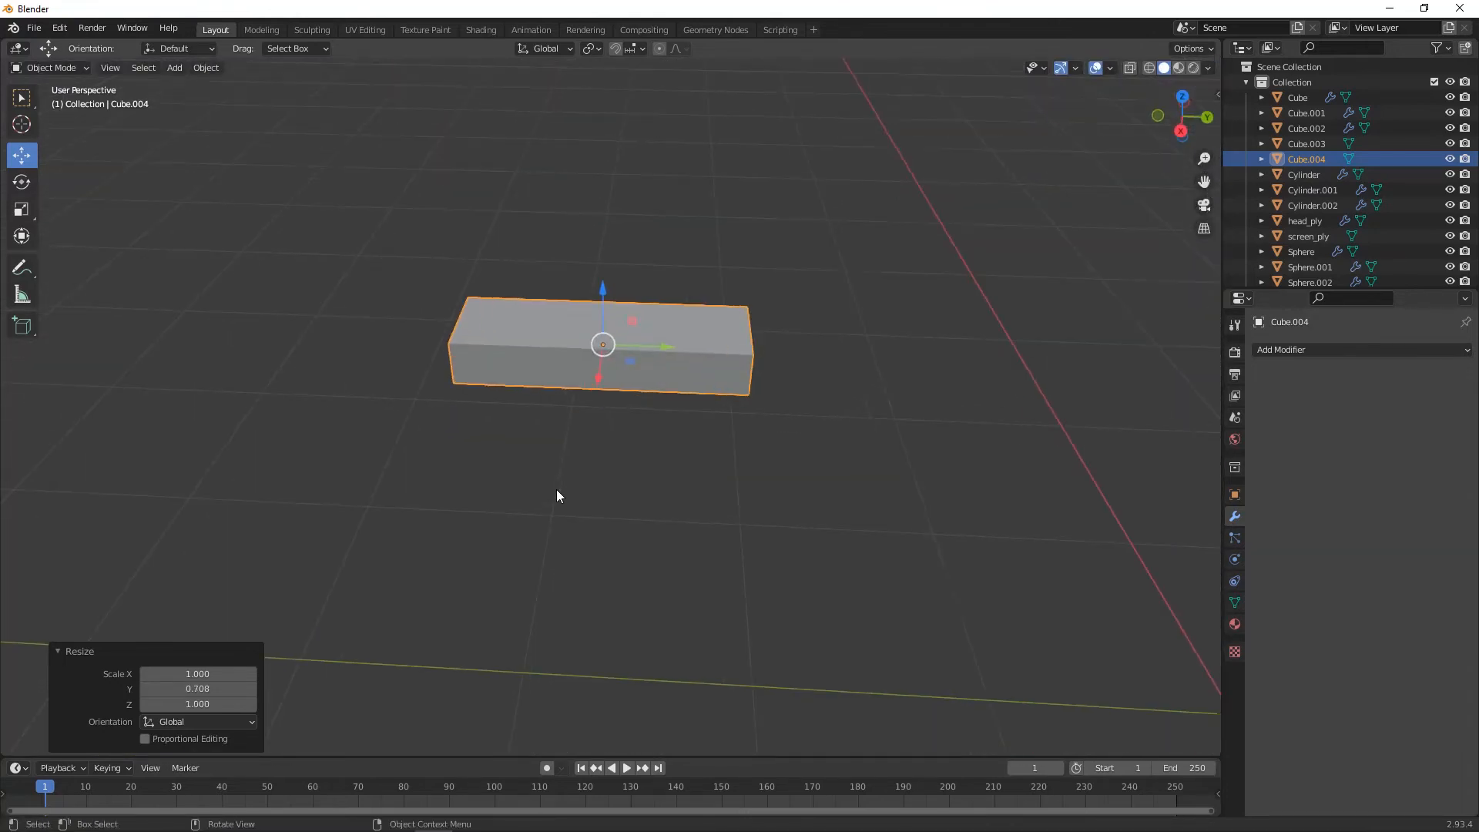
{"action": "middle_click_drag", "start_coordinate": [628, 427], "coordinate": [612, 447]}
{"action": "key", "text": "Tab"}
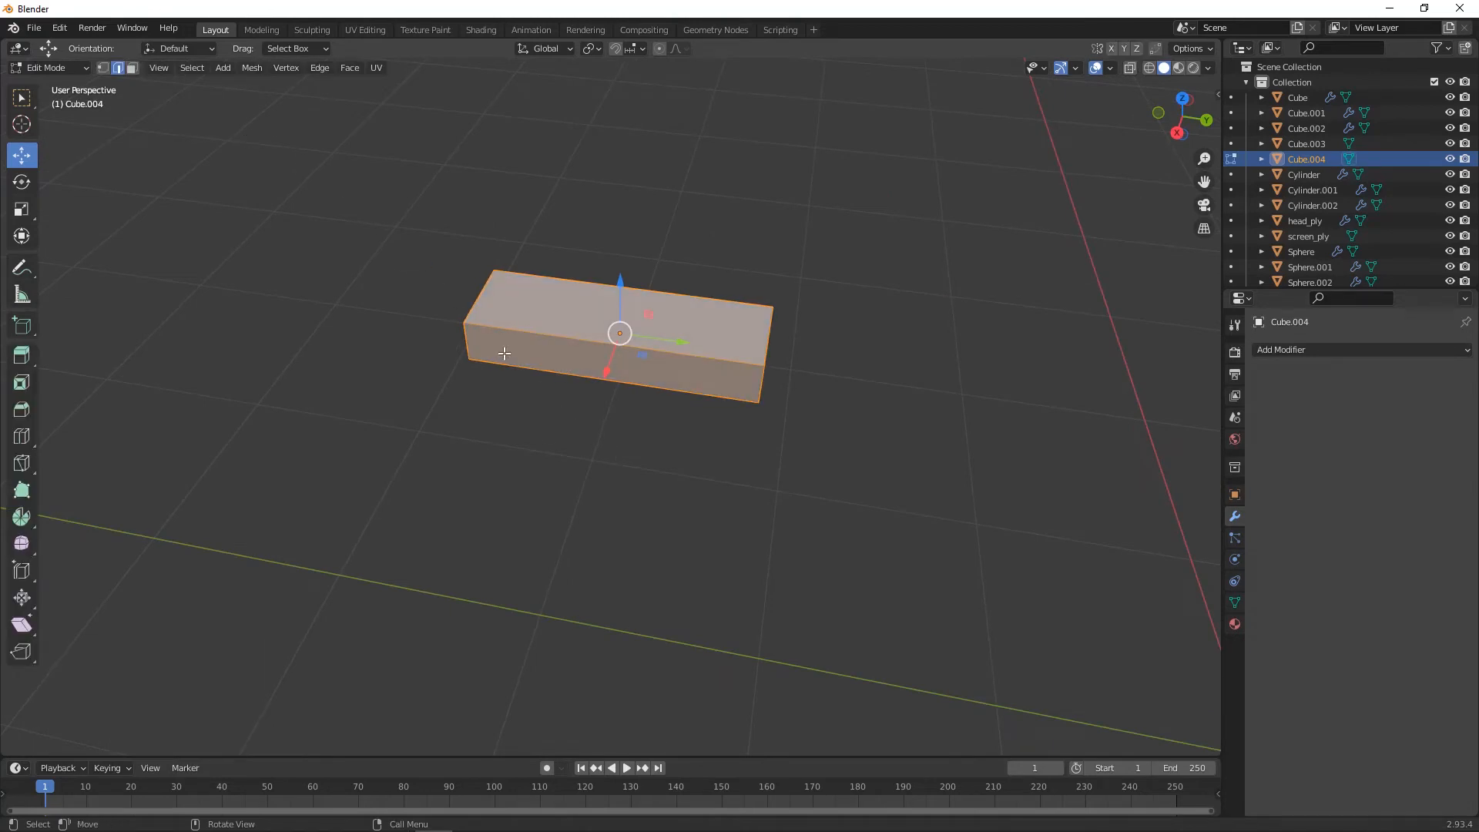
{"action": "key", "text": "ctrl+r"}
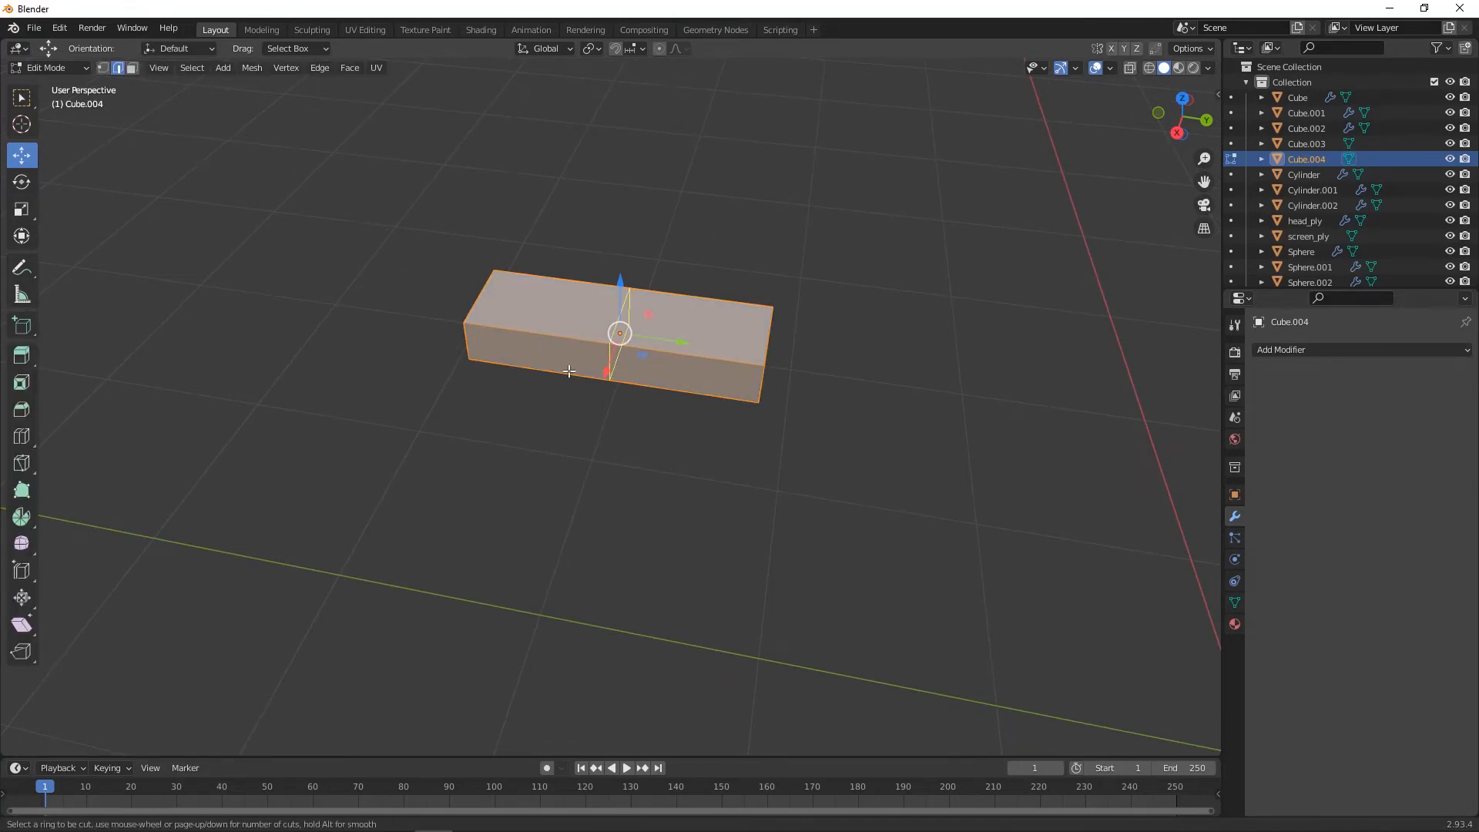
{"action": "left_click", "coordinate": [569, 371]}
{"action": "right_click", "coordinate": [568, 372]}
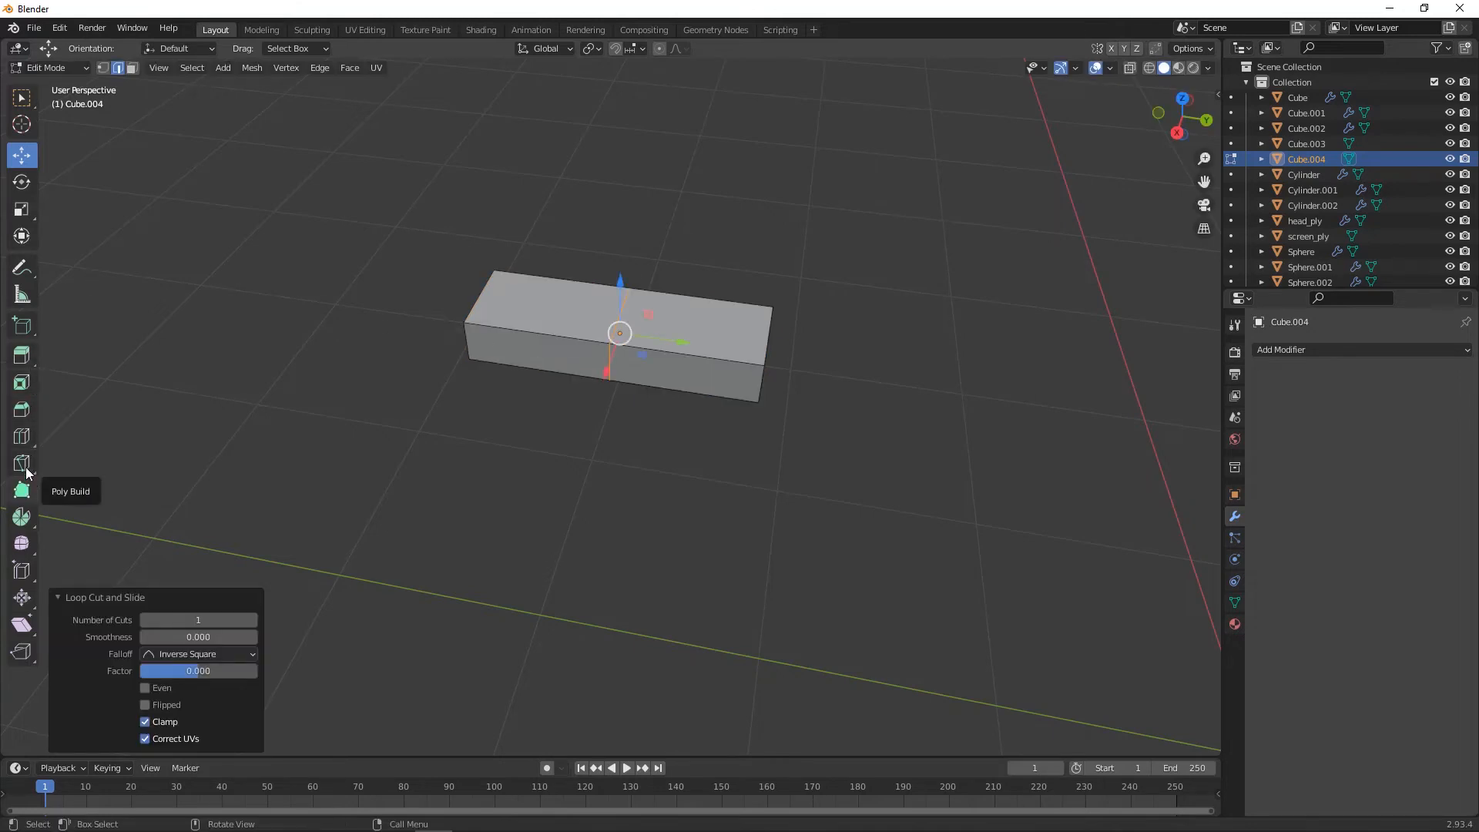
- Bevel the central loop with a width of 0.277 m and one segment to form a middle section
{"action": "left_click", "coordinate": [21, 411]}
{"action": "left_click_drag", "start_coordinate": [622, 251], "coordinate": [623, 233]}
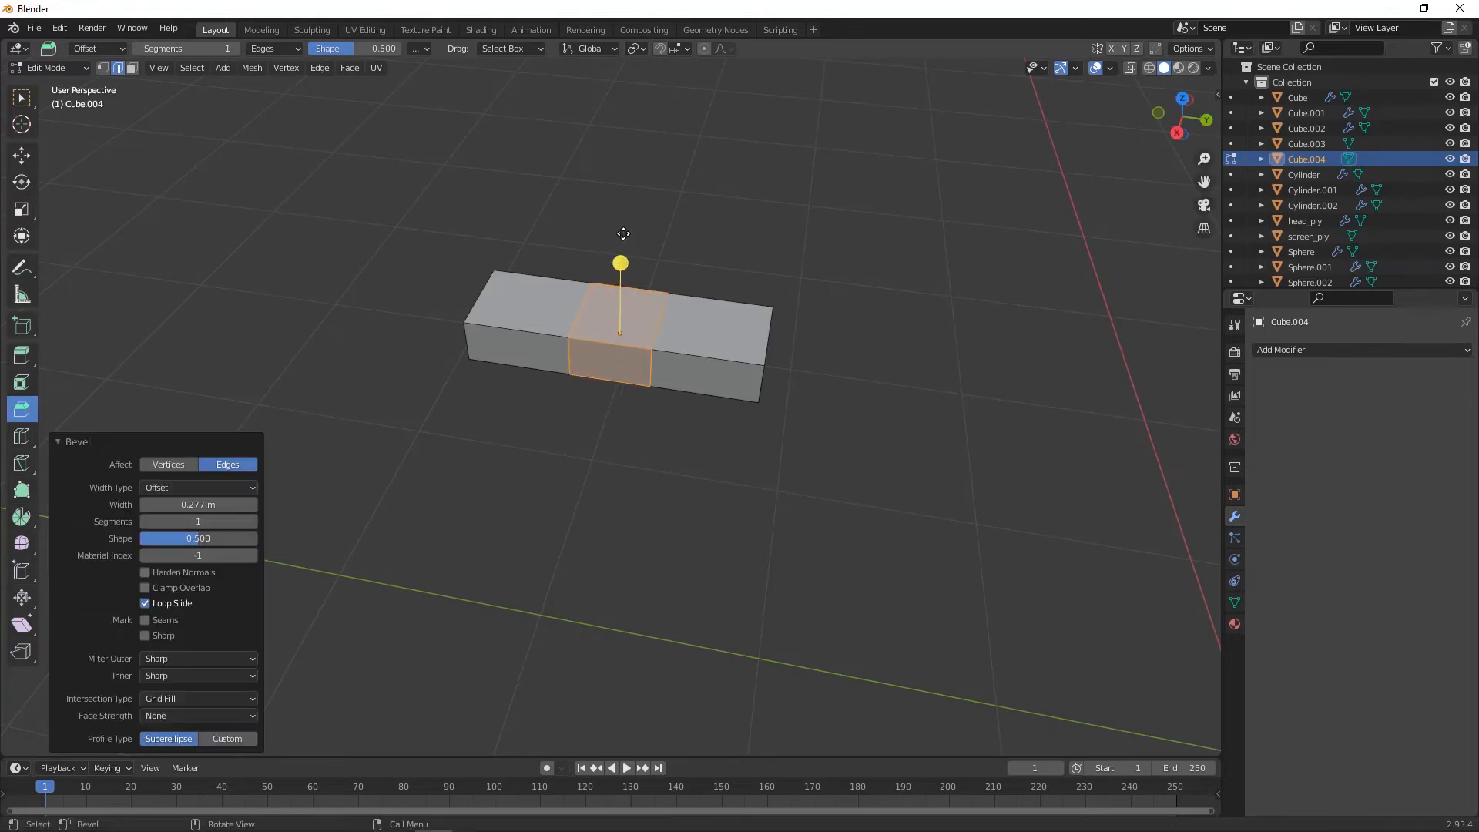
{"action": "left_click", "coordinate": [483, 382]}
- Turn on X-ray, select the middle section's vertices, and raise them along Z to arch the finger
{"action": "middle_click_drag", "start_coordinate": [561, 380], "coordinate": [564, 366]}
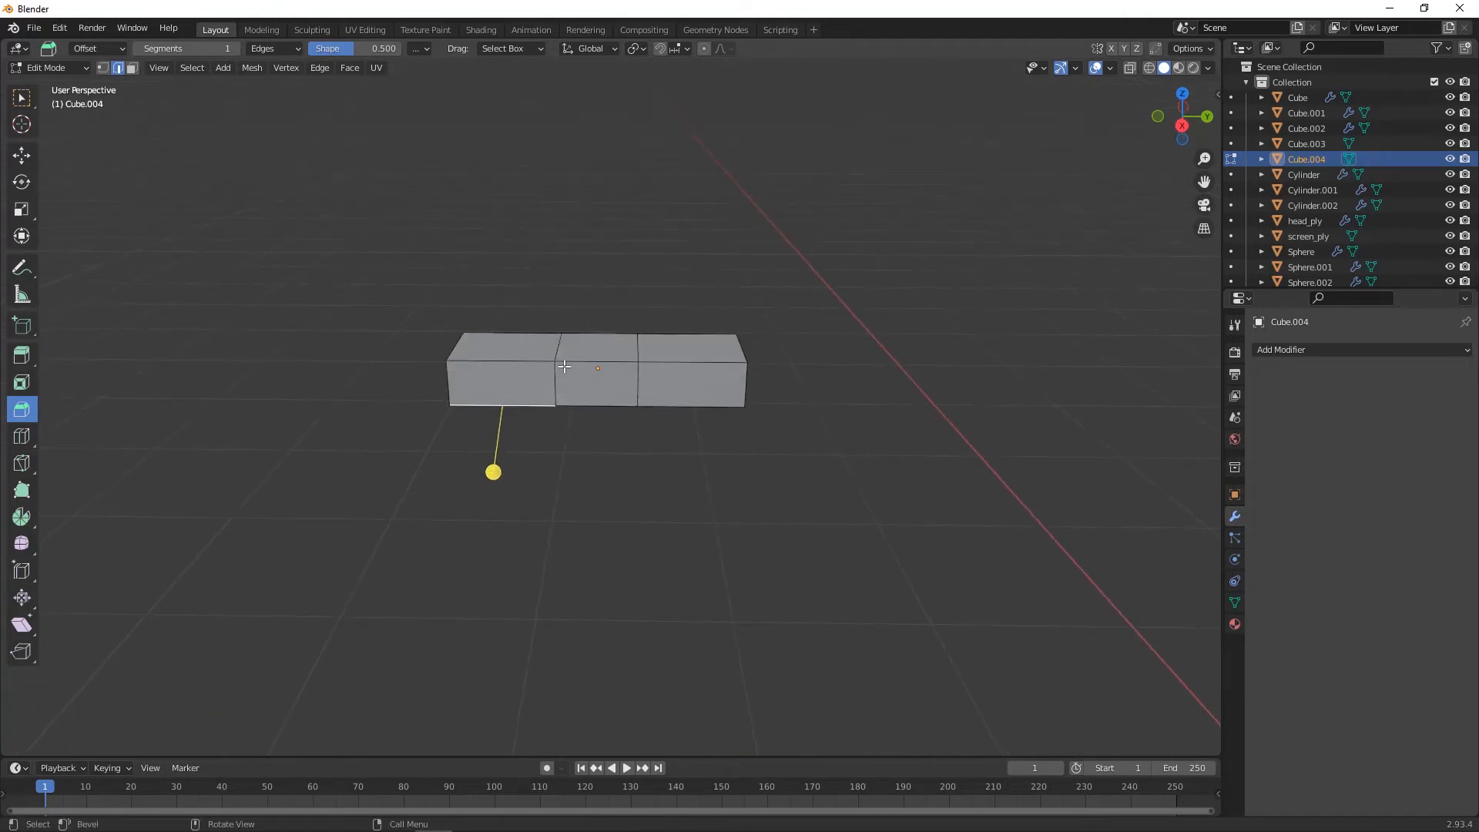
{"action": "left_click", "coordinate": [1130, 69]}
{"action": "middle_click_drag", "start_coordinate": [685, 407], "coordinate": [667, 416]}
{"action": "key", "text": "1"}
{"action": "left_click_drag", "start_coordinate": [666, 305], "coordinate": [520, 470]}
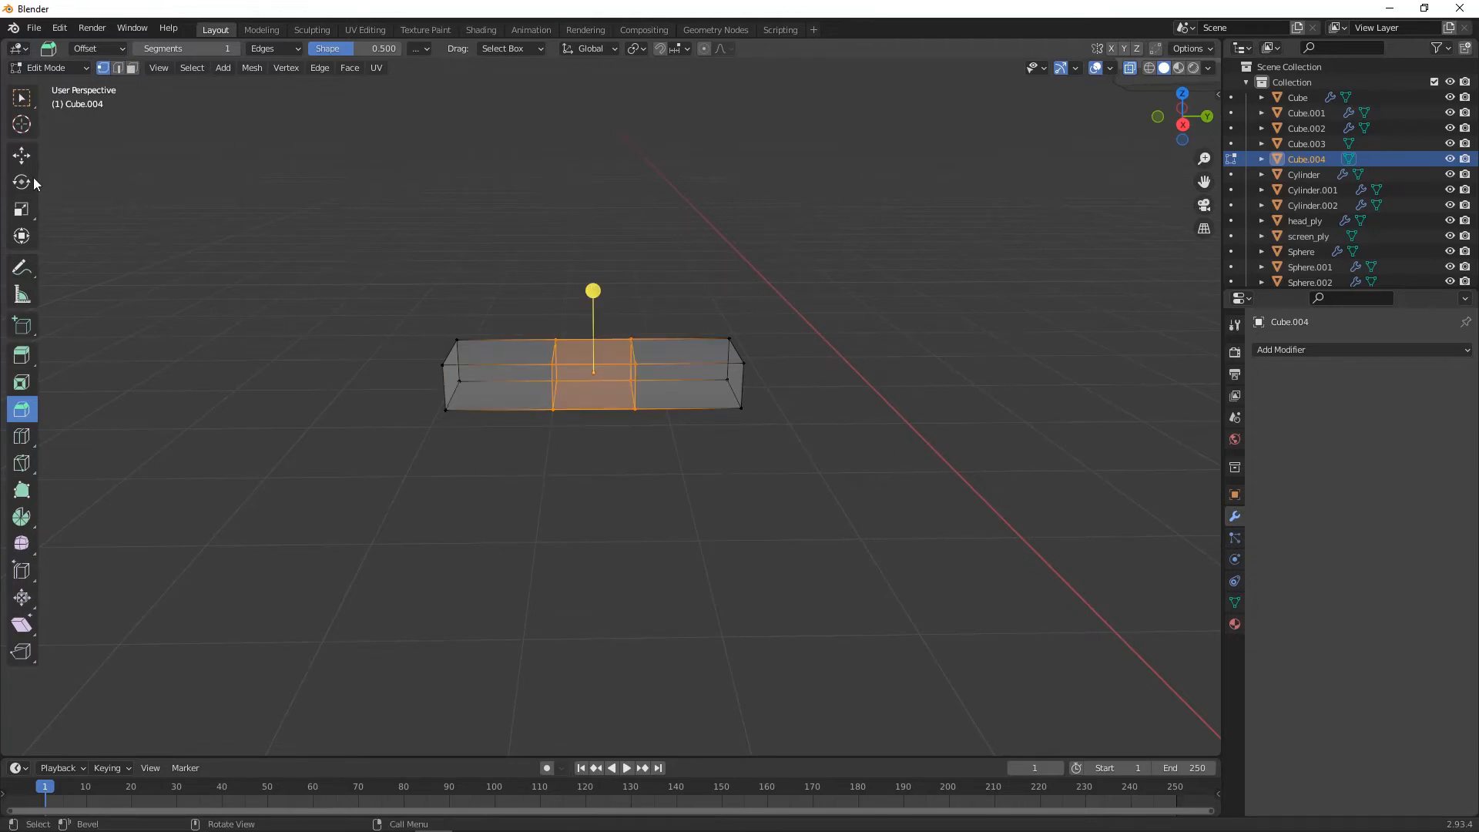
{"action": "left_click", "coordinate": [22, 154]}
{"action": "left_click_drag", "start_coordinate": [593, 300], "coordinate": [594, 268]}
{"action": "left_click", "coordinate": [678, 273]}
- Select the vertices of the finger end nearer the robot and raise them about 0.09 m along Z
{"action": "middle_click_drag", "start_coordinate": [641, 376], "coordinate": [505, 382]}
{"action": "left_click_drag", "start_coordinate": [780, 233], "coordinate": [715, 461]}
{"action": "key", "text": "g"}
{"action": "key", "text": "z"}
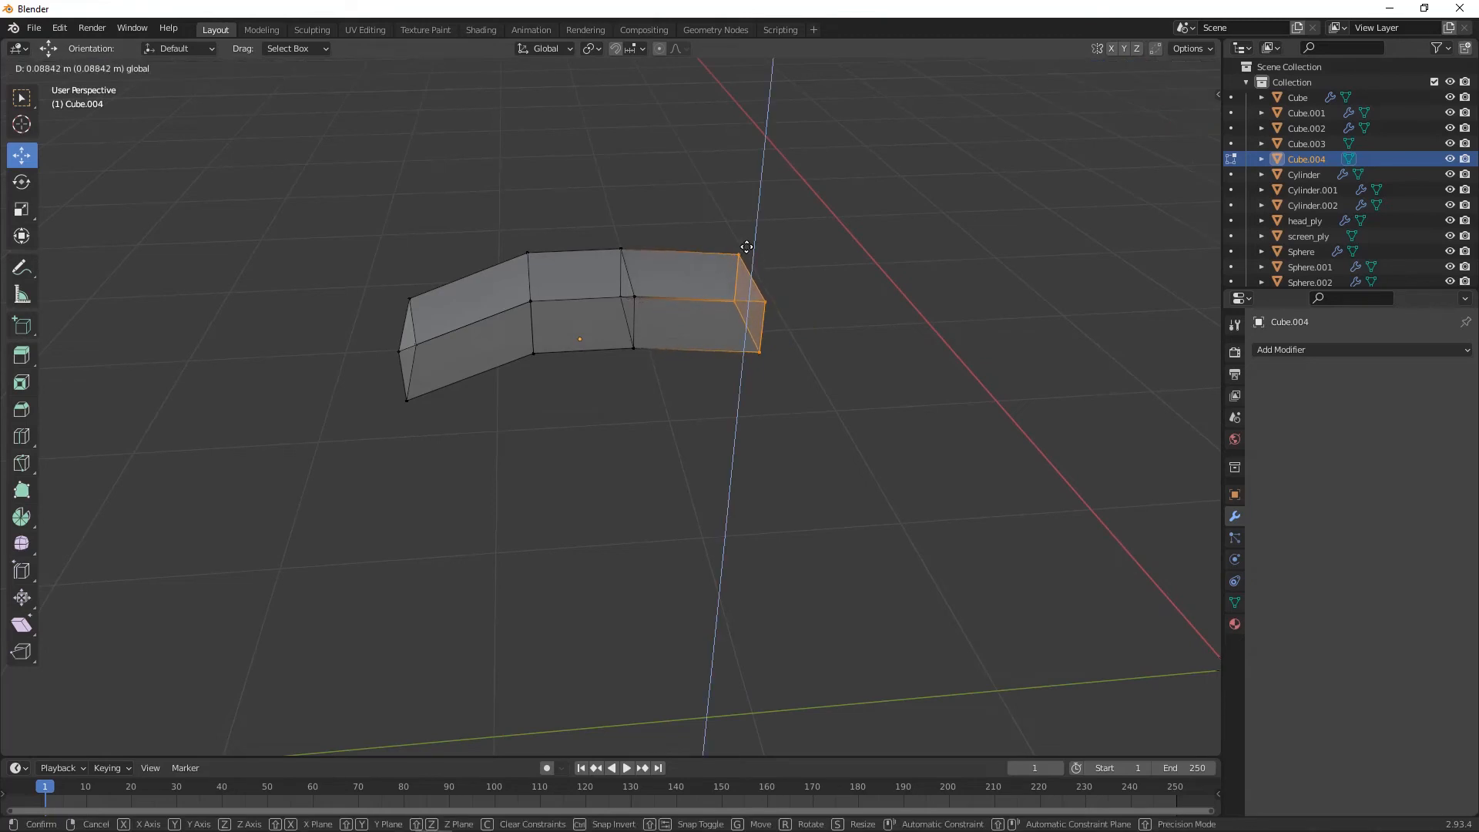
{"action": "left_click", "coordinate": [616, 436]}
- Select the finger's lengthwise edges and the edges around both end faces, and bevel them to round the outline
{"action": "middle_click_drag", "start_coordinate": [616, 436], "coordinate": [517, 487]}
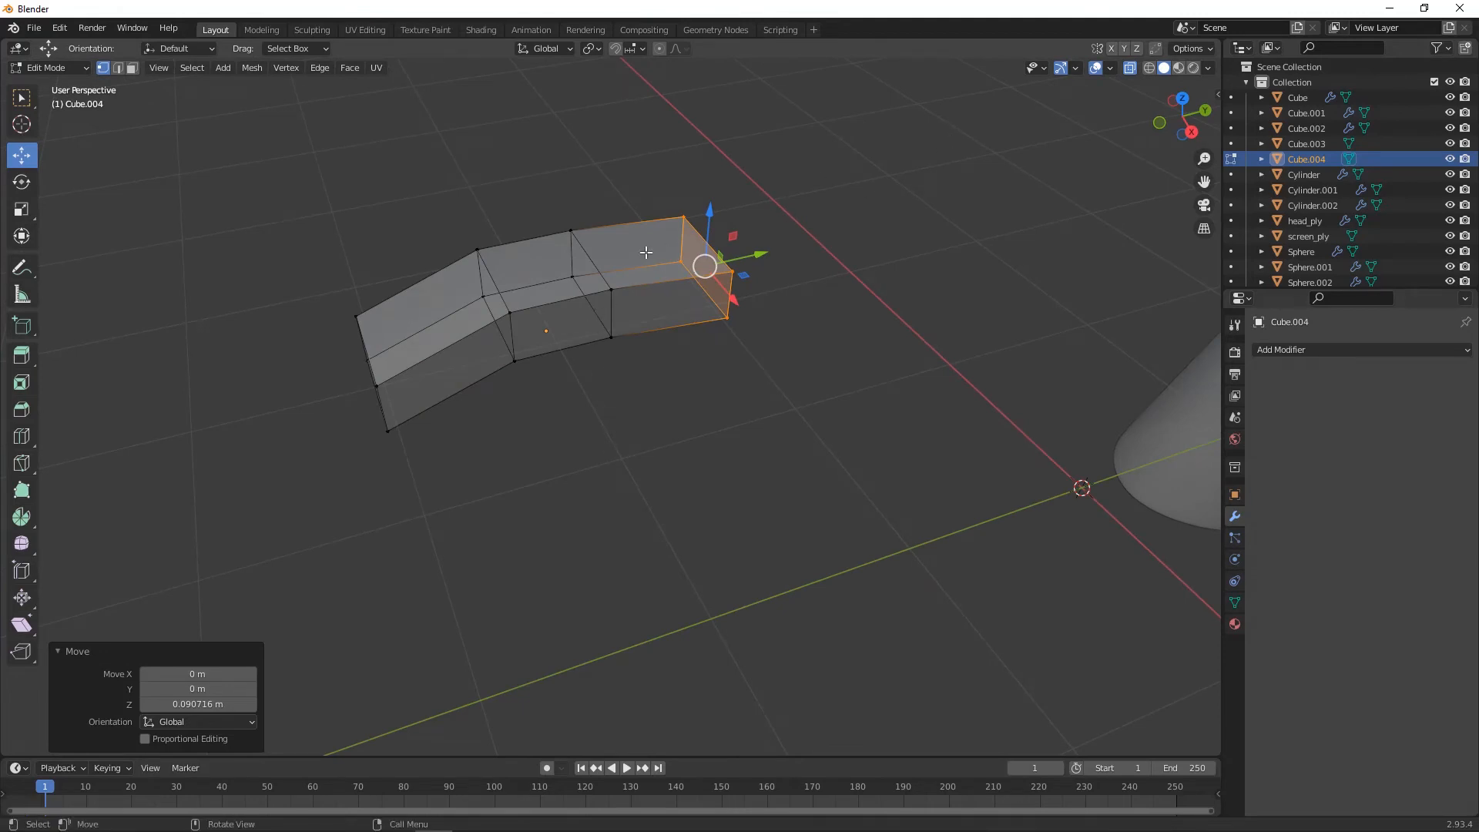
{"action": "key", "text": "2"}
{"action": "left_click", "coordinate": [654, 288]}
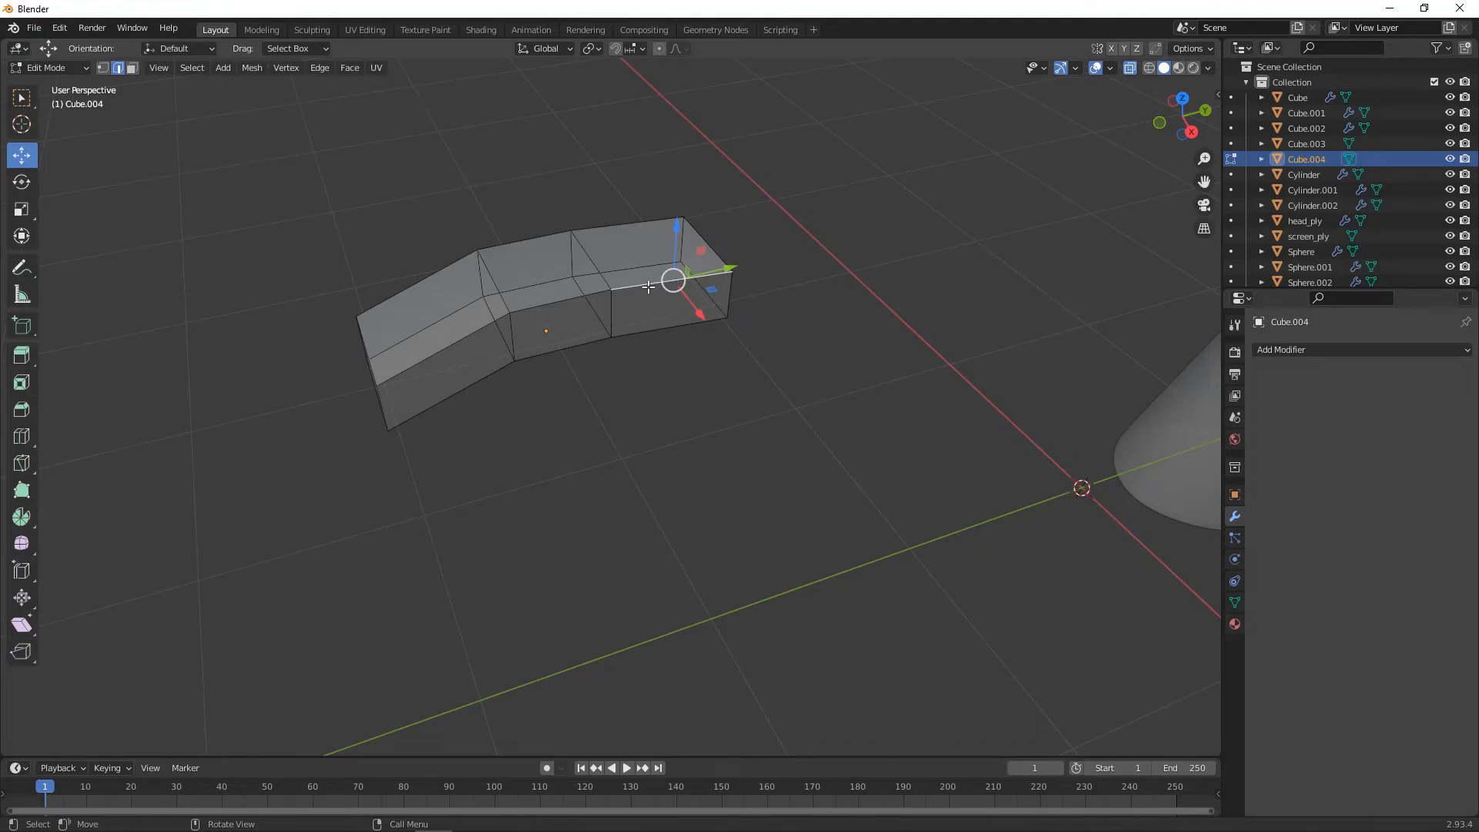
{"action": "left_click", "coordinate": [648, 286], "text": "alt"}
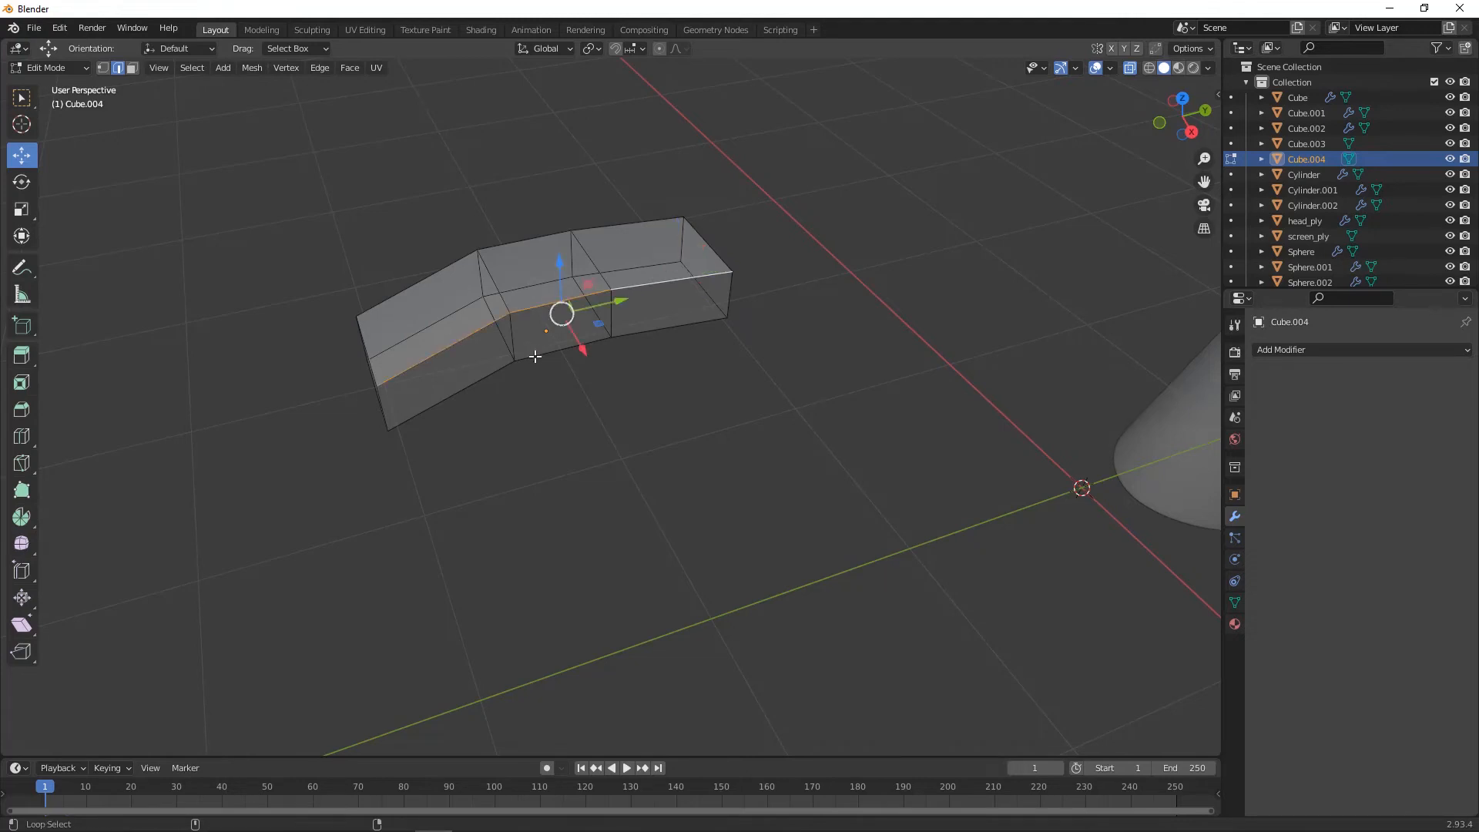
{"action": "left_click", "coordinate": [388, 416], "text": "alt+shift"}
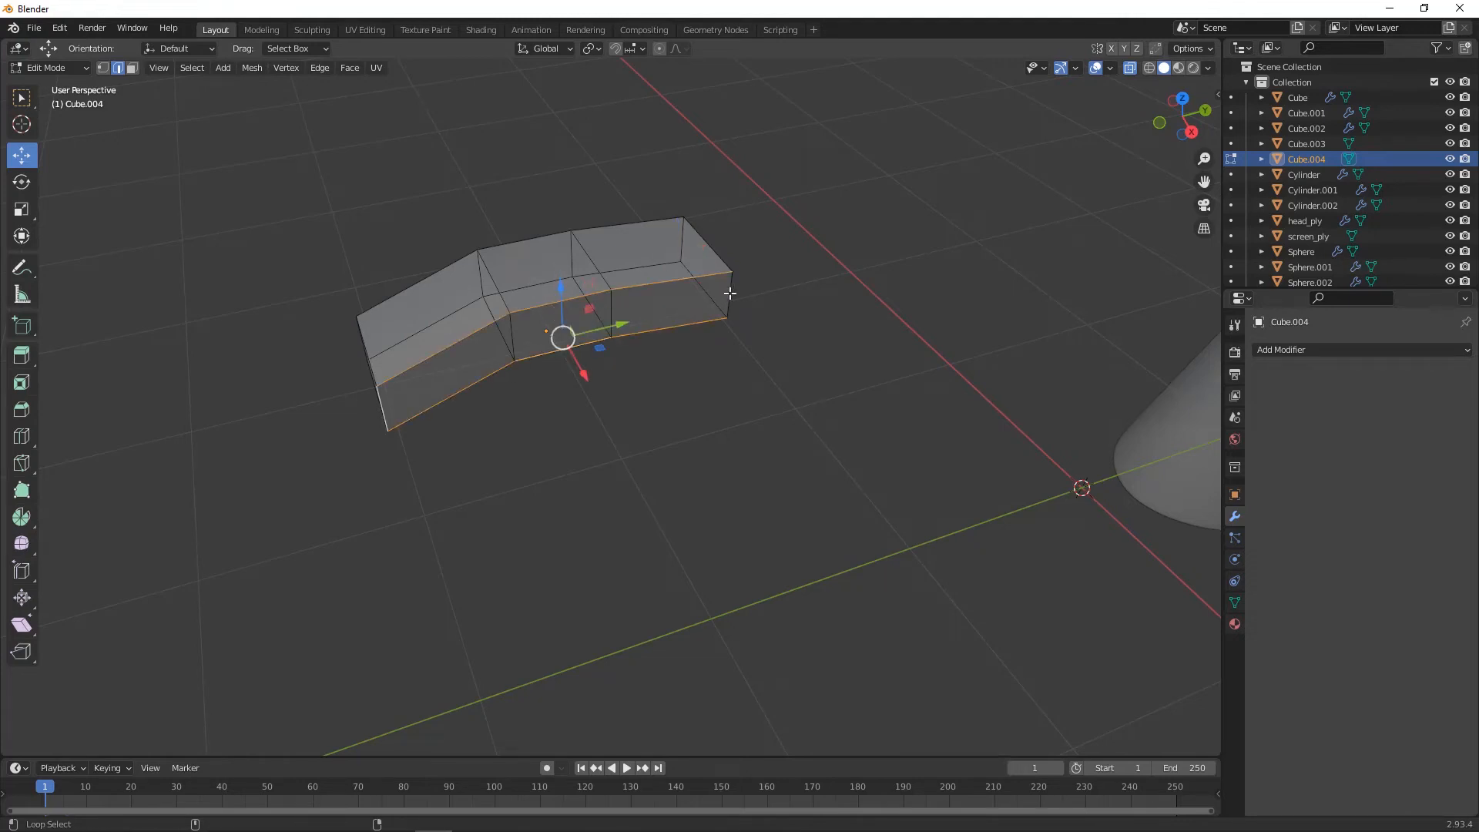
{"action": "left_click", "coordinate": [683, 241], "text": "alt+shift"}
{"action": "left_click", "coordinate": [643, 228], "text": "alt+shift"}
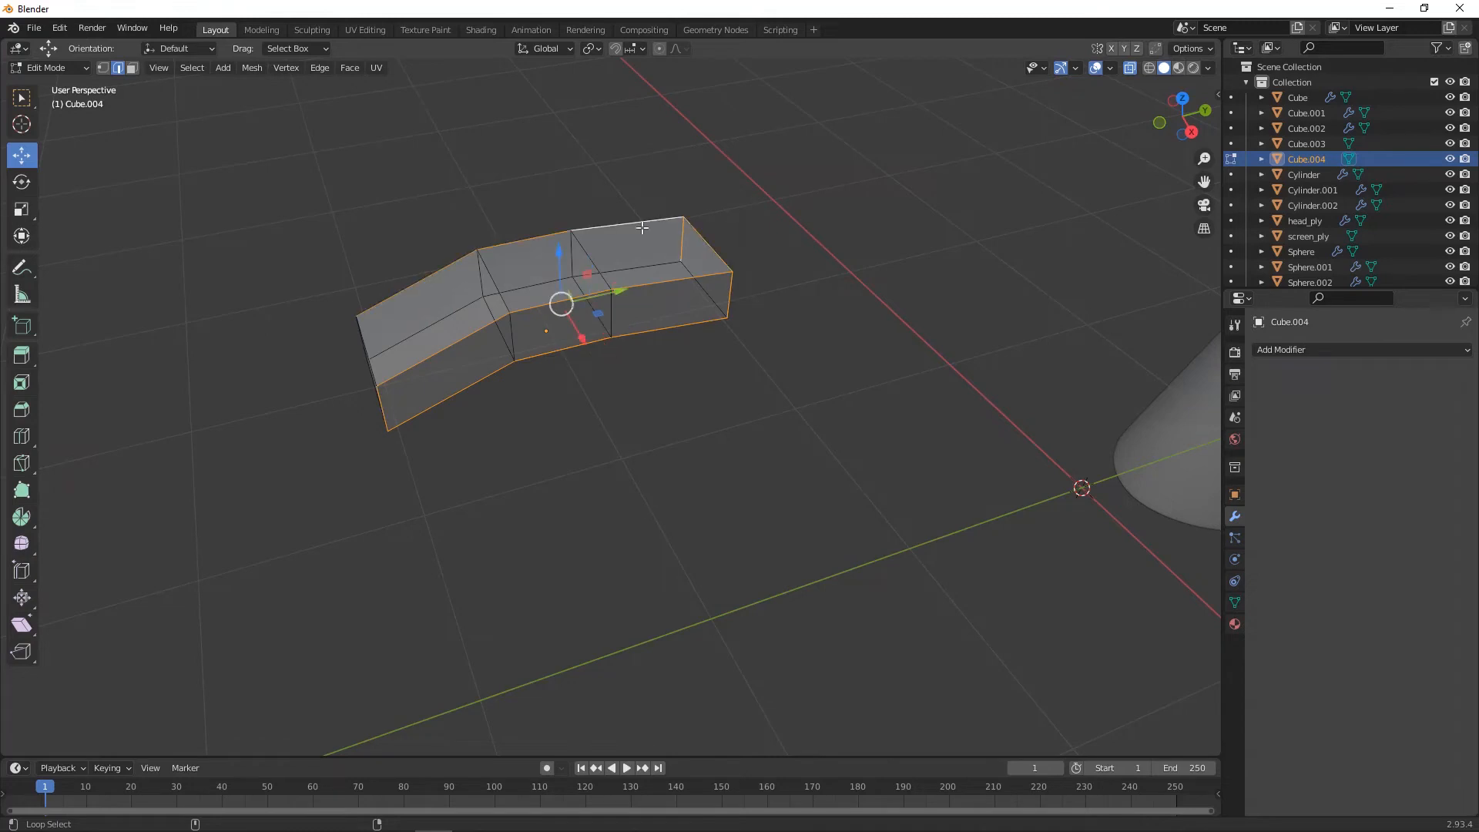
{"action": "middle_click_drag", "start_coordinate": [631, 476], "coordinate": [774, 478]}
{"action": "left_click", "coordinate": [778, 493], "text": "alt+shift"}
{"action": "middle_click_drag", "start_coordinate": [528, 521], "coordinate": [629, 522]}
{"action": "left_click", "coordinate": [636, 510], "text": "alt+shift"}
{"action": "middle_click_drag", "start_coordinate": [891, 515], "coordinate": [580, 459]}
{"action": "left_click", "coordinate": [578, 449], "text": "alt+shift"}
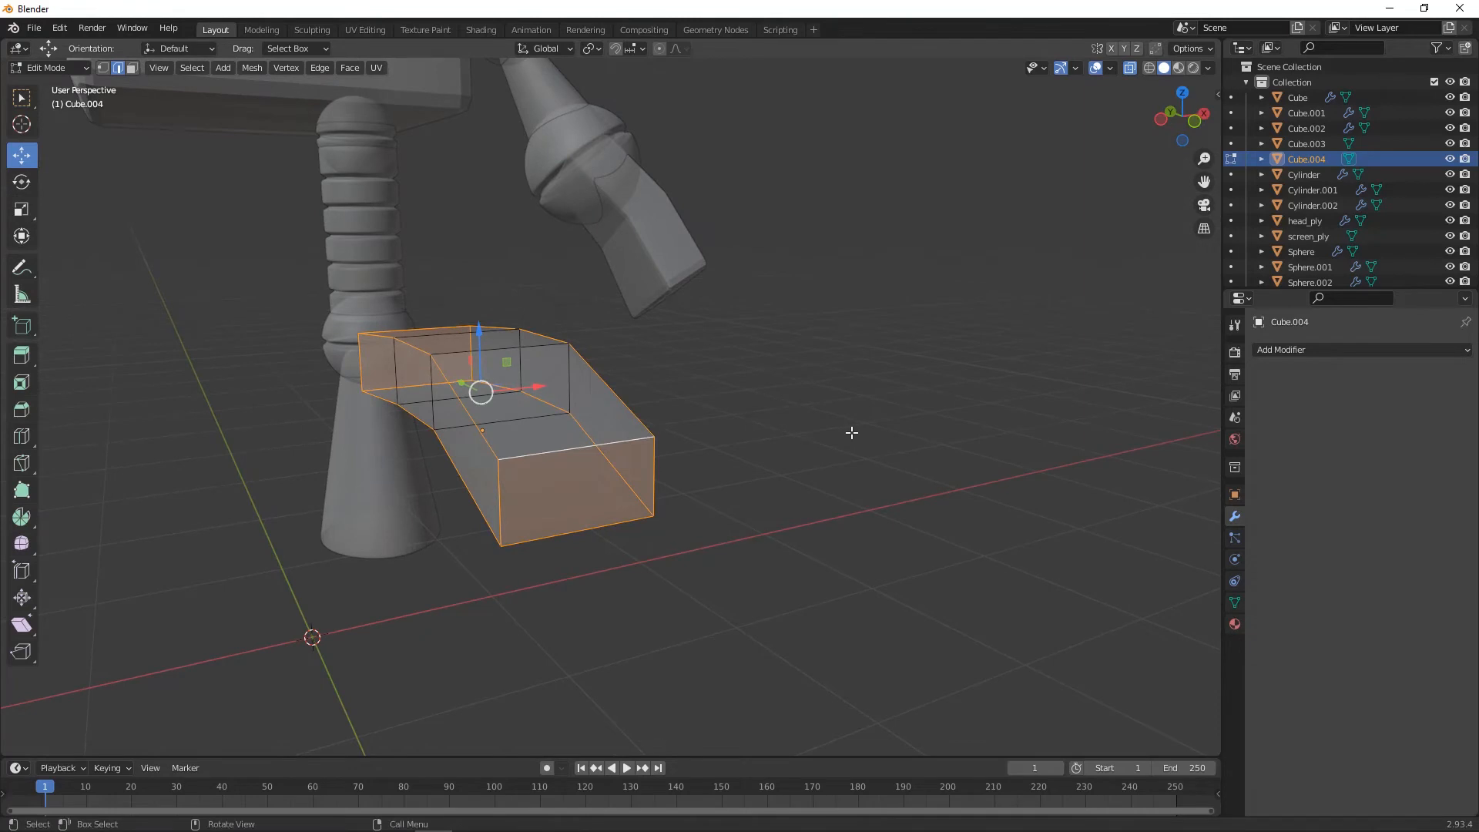
{"action": "middle_click_drag", "start_coordinate": [851, 433], "coordinate": [746, 482]}
{"action": "left_click", "coordinate": [24, 412]}
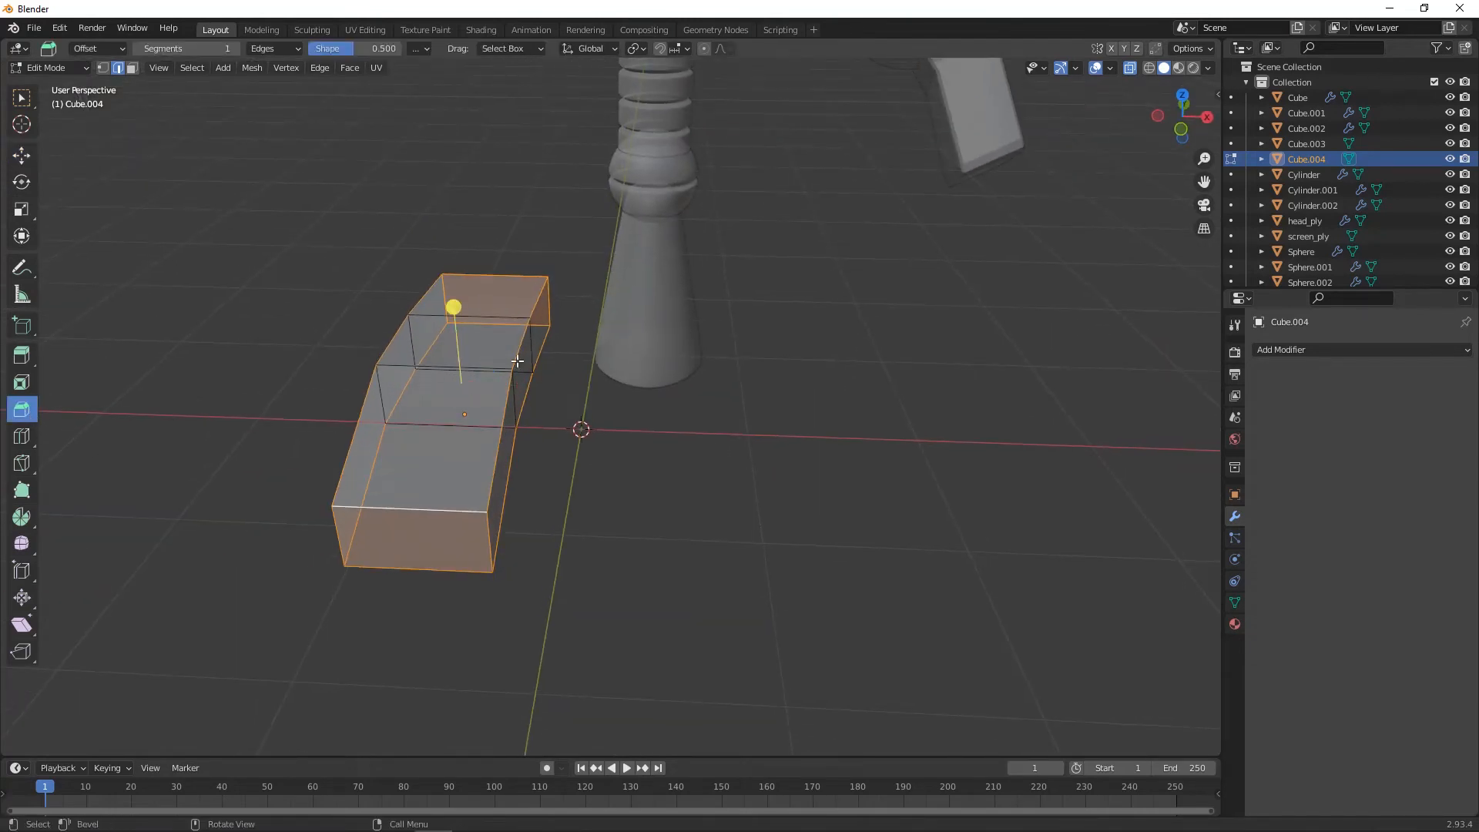
{"action": "left_click_drag", "start_coordinate": [452, 308], "coordinate": [446, 285]}
{"action": "middle_click_drag", "start_coordinate": [446, 285], "coordinate": [493, 308]}
{"action": "left_click", "coordinate": [252, 521]}
{"action": "middle_click_drag", "start_coordinate": [391, 473], "coordinate": [331, 532]}
{"action": "middle_click_drag", "start_coordinate": [518, 371], "coordinate": [613, 385]}
- Return to Object Mode, move the finger across to the hand block, and lower it about 0.36 m
{"action": "key", "text": "Tab"}
{"action": "left_click", "coordinate": [523, 412]}
{"action": "middle_click_drag", "start_coordinate": [521, 411], "coordinate": [617, 460]}
{"action": "left_click", "coordinate": [443, 461]}
{"action": "scroll", "coordinate": [626, 406], "scroll_direction": "down", "scroll_amount": 4}
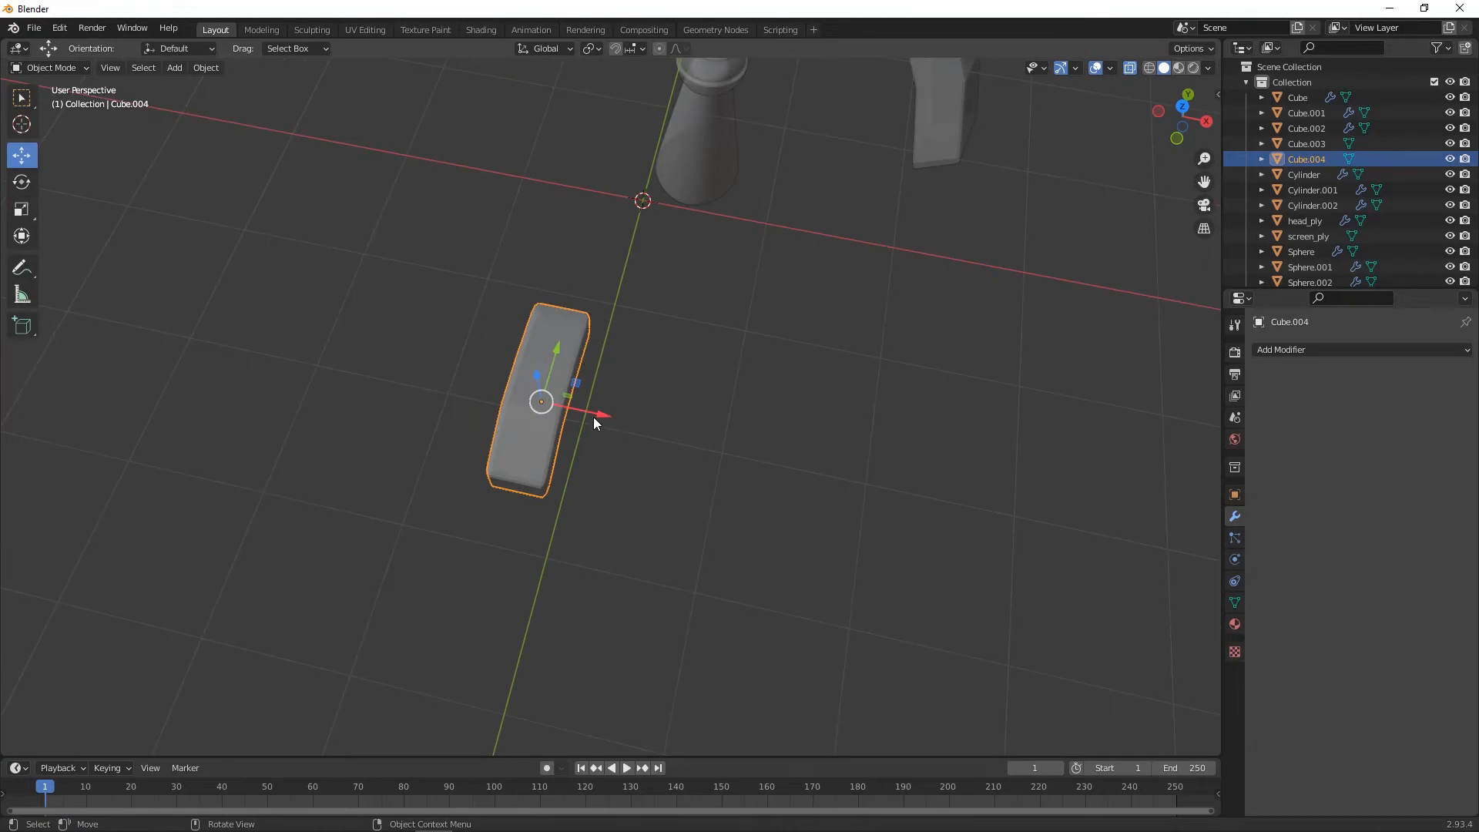
{"action": "middle_click_drag", "start_coordinate": [593, 411], "coordinate": [557, 565]}
{"action": "scroll", "coordinate": [617, 499], "scroll_direction": "up", "scroll_amount": 1}
{"action": "left_click_drag", "start_coordinate": [624, 419], "coordinate": [663, 301]}
{"action": "middle_click_drag", "start_coordinate": [664, 301], "coordinate": [769, 439]}
{"action": "left_click_drag", "start_coordinate": [682, 467], "coordinate": [899, 472]}
{"action": "left_click_drag", "start_coordinate": [853, 412], "coordinate": [853, 435]}
- Move the finger back along Y until it stands clear of the hand block
{"action": "scroll", "coordinate": [917, 495], "scroll_direction": "up", "scroll_amount": 3}
{"action": "middle_click_drag", "start_coordinate": [805, 502], "coordinate": [572, 508], "text": "shift"}
{"action": "scroll", "coordinate": [571, 509], "scroll_direction": "up", "scroll_amount": 2}
{"action": "scroll", "coordinate": [572, 509], "scroll_direction": "up", "scroll_amount": 2}
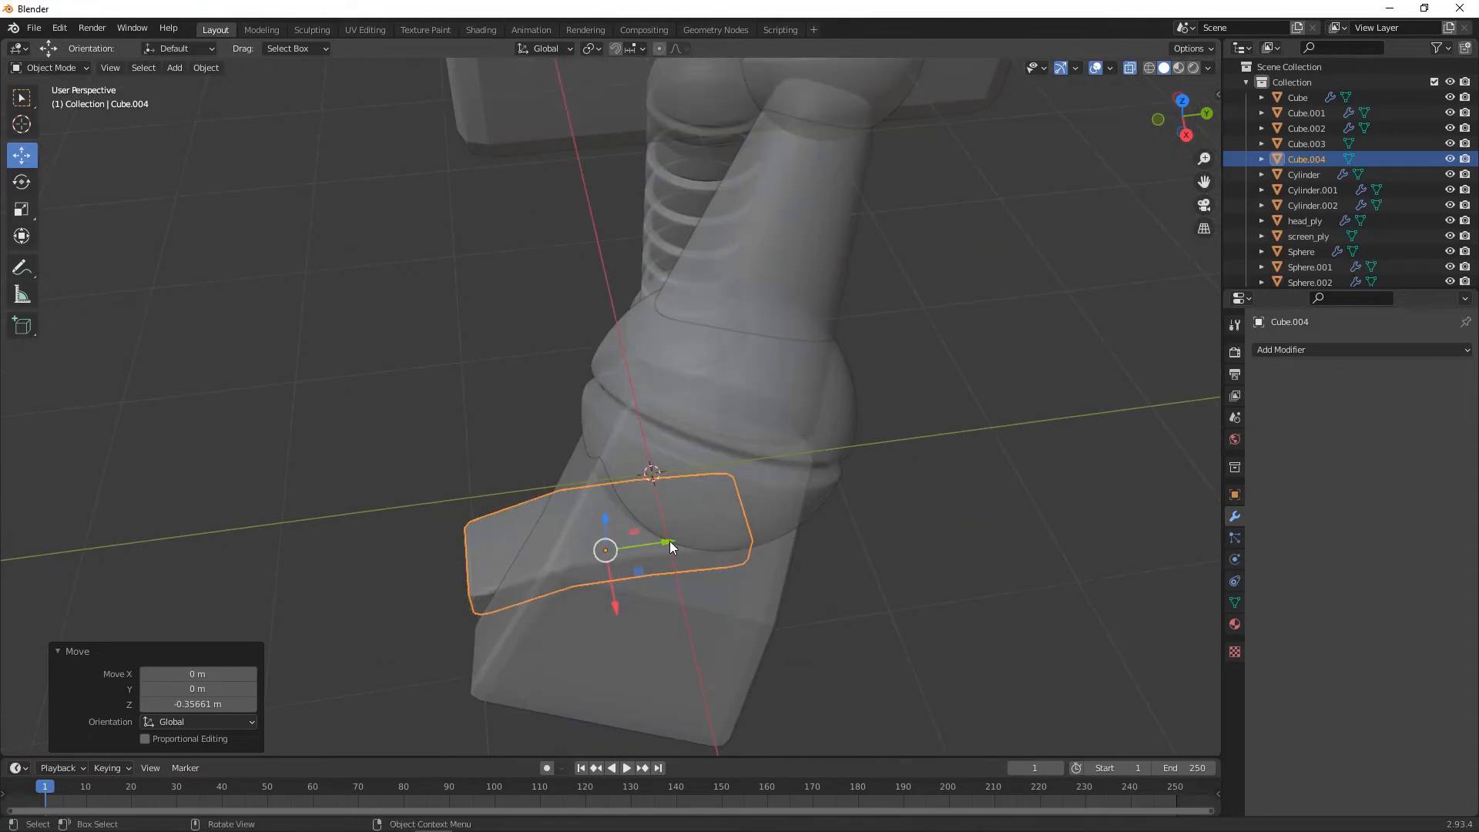
{"action": "left_click_drag", "start_coordinate": [669, 541], "coordinate": [346, 582]}
{"action": "middle_click_drag", "start_coordinate": [347, 583], "coordinate": [631, 449]}
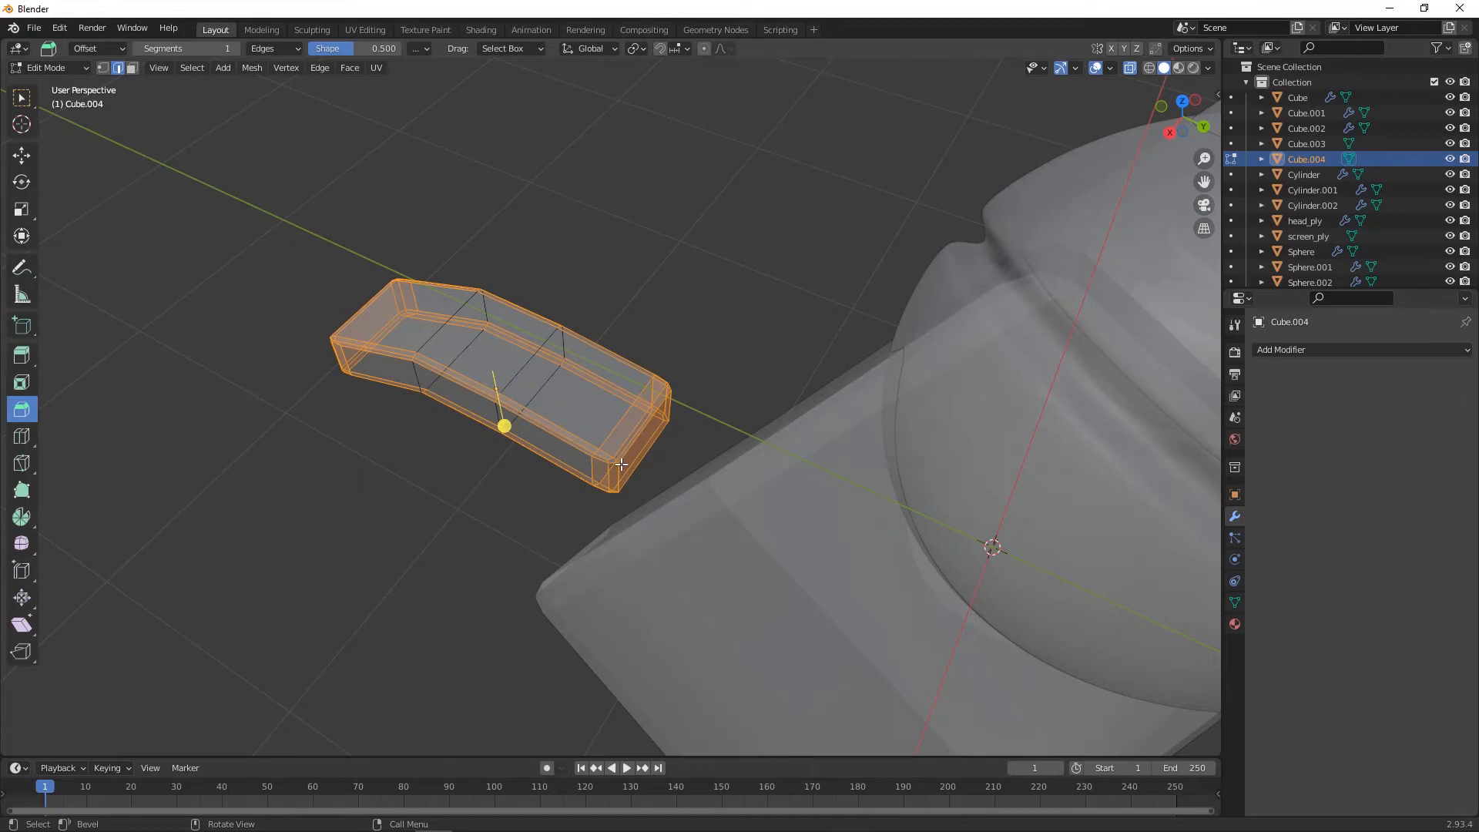
- Select the corner vertex at the finger end facing the hand and snap the 3D cursor to it
{"action": "key", "text": "1"}
{"action": "left_click", "coordinate": [619, 463]}
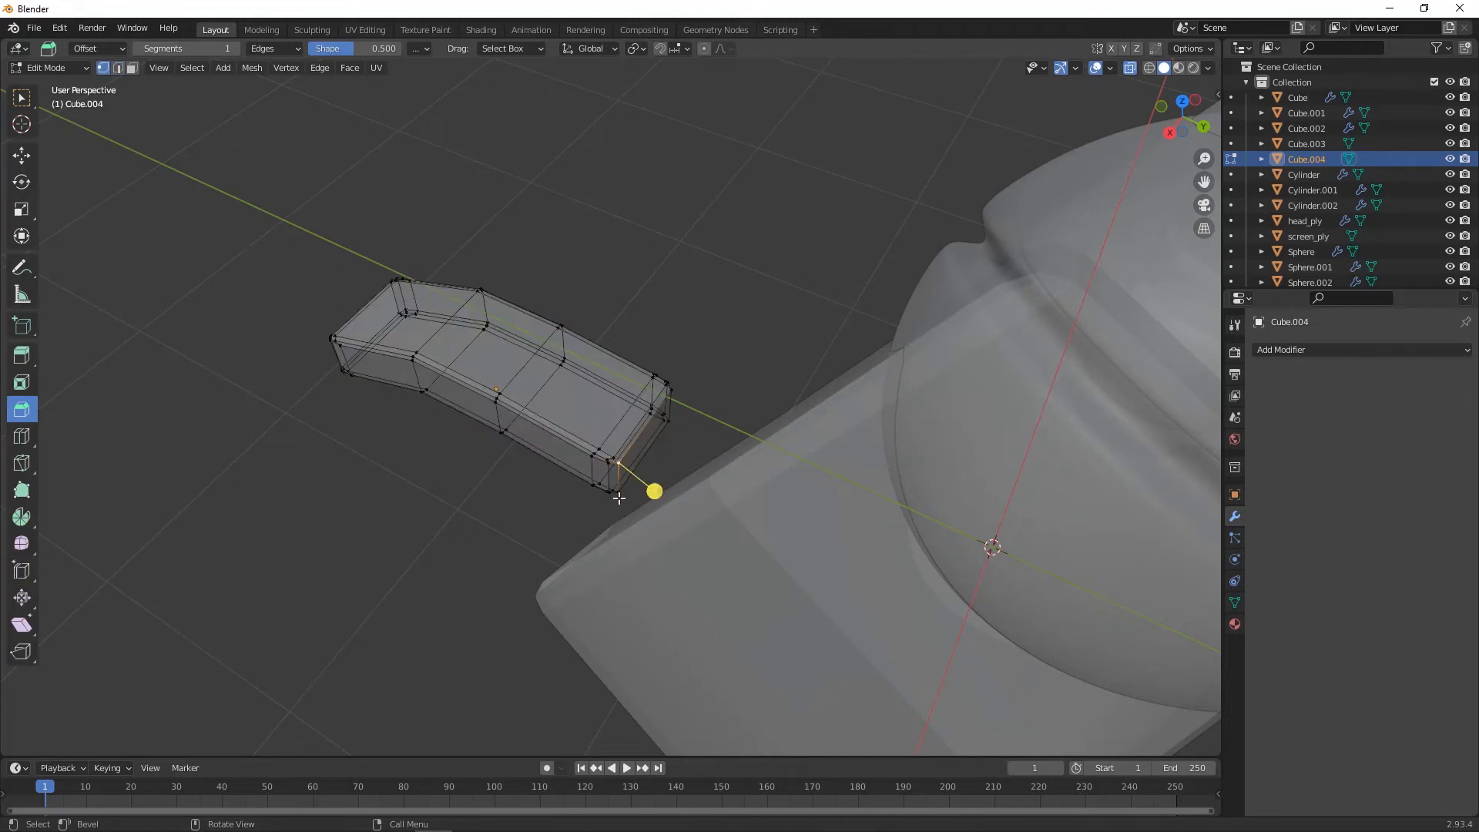
{"action": "key", "text": "shift+space"}
{"action": "key", "text": "g"}
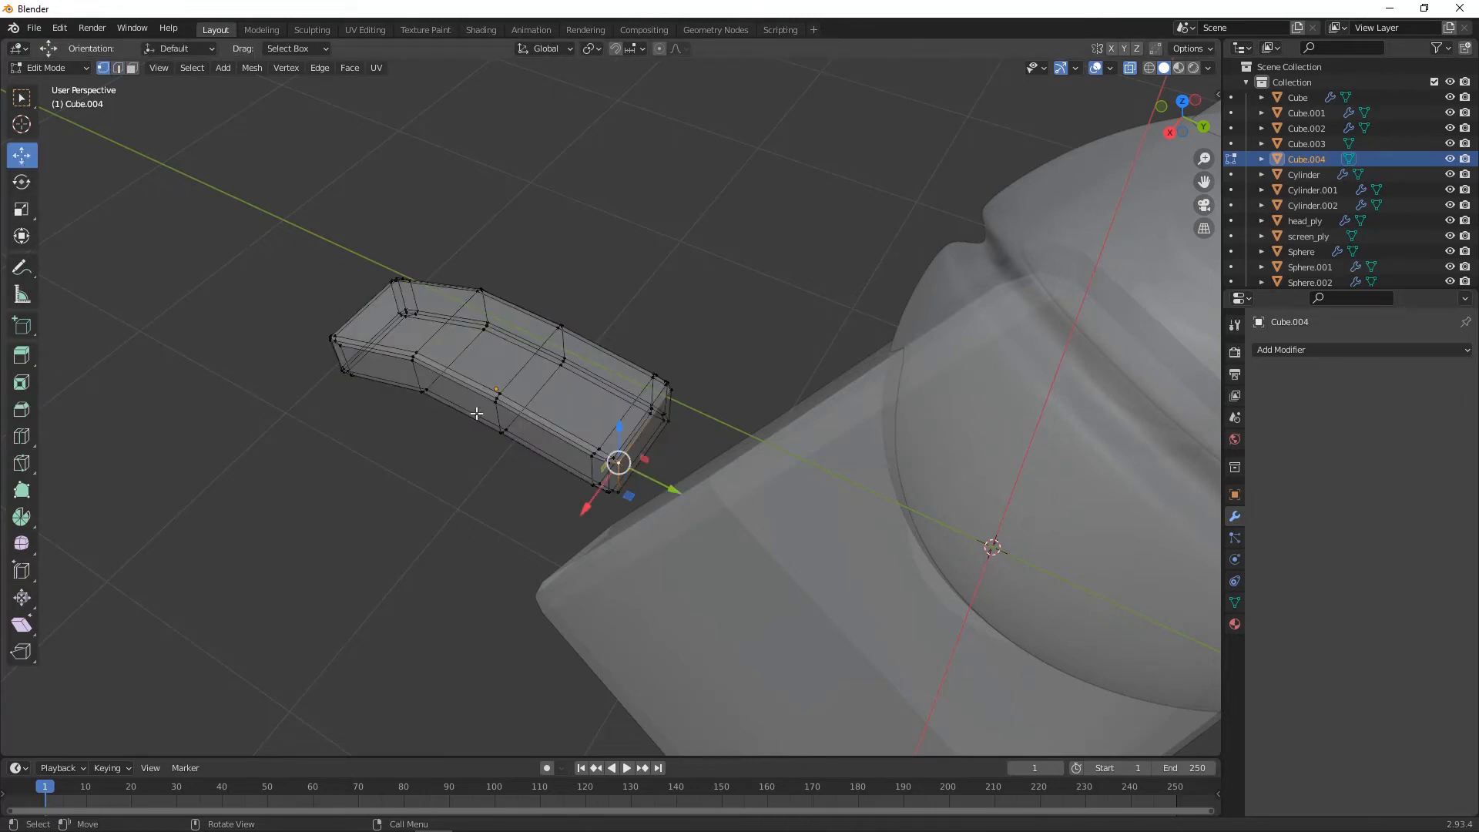
{"action": "left_click", "coordinate": [251, 69]}
{"action": "left_click", "coordinate": [252, 68]}
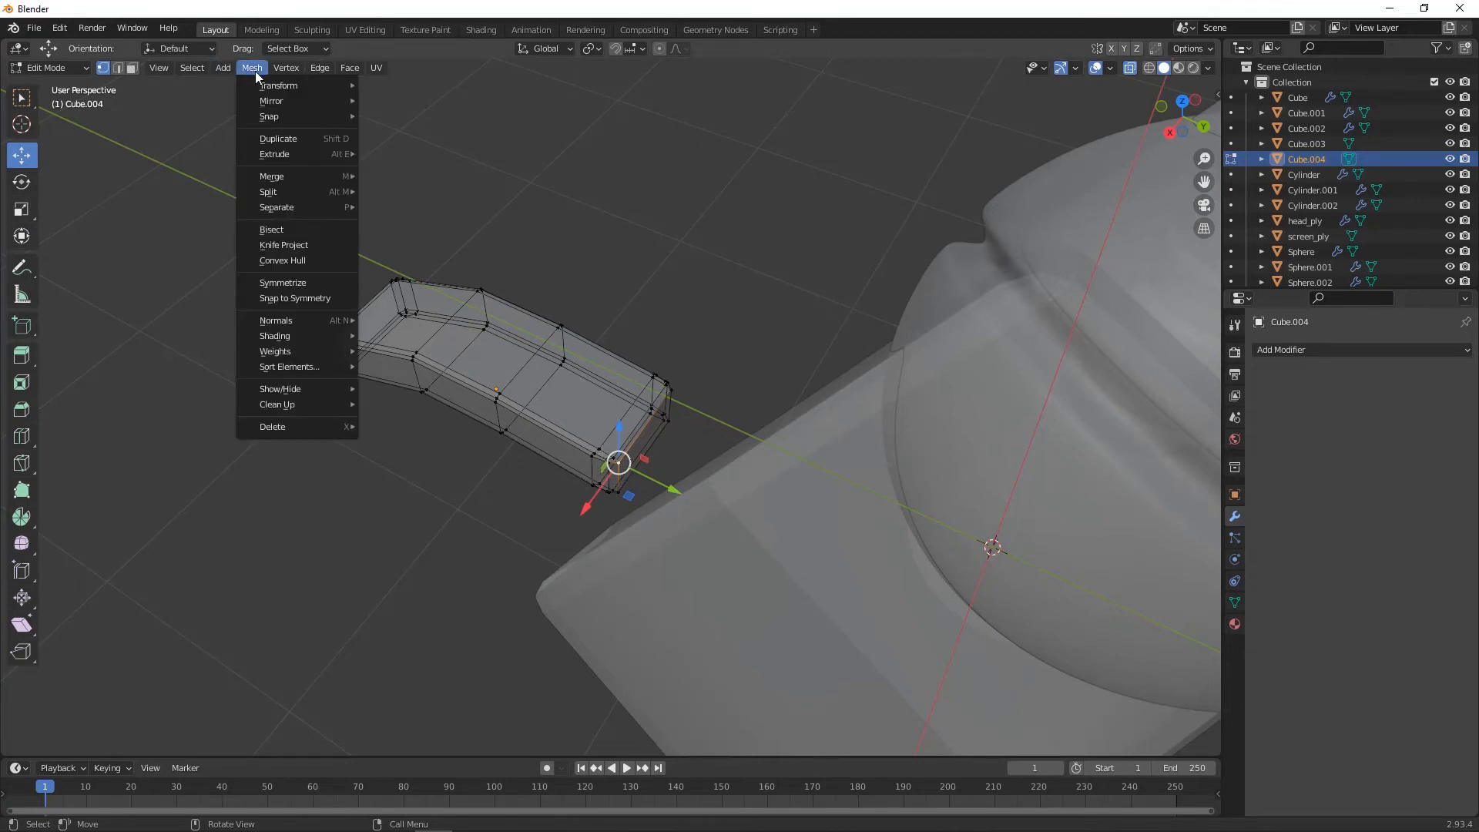
{"action": "mouse_move", "coordinate": [277, 113]}
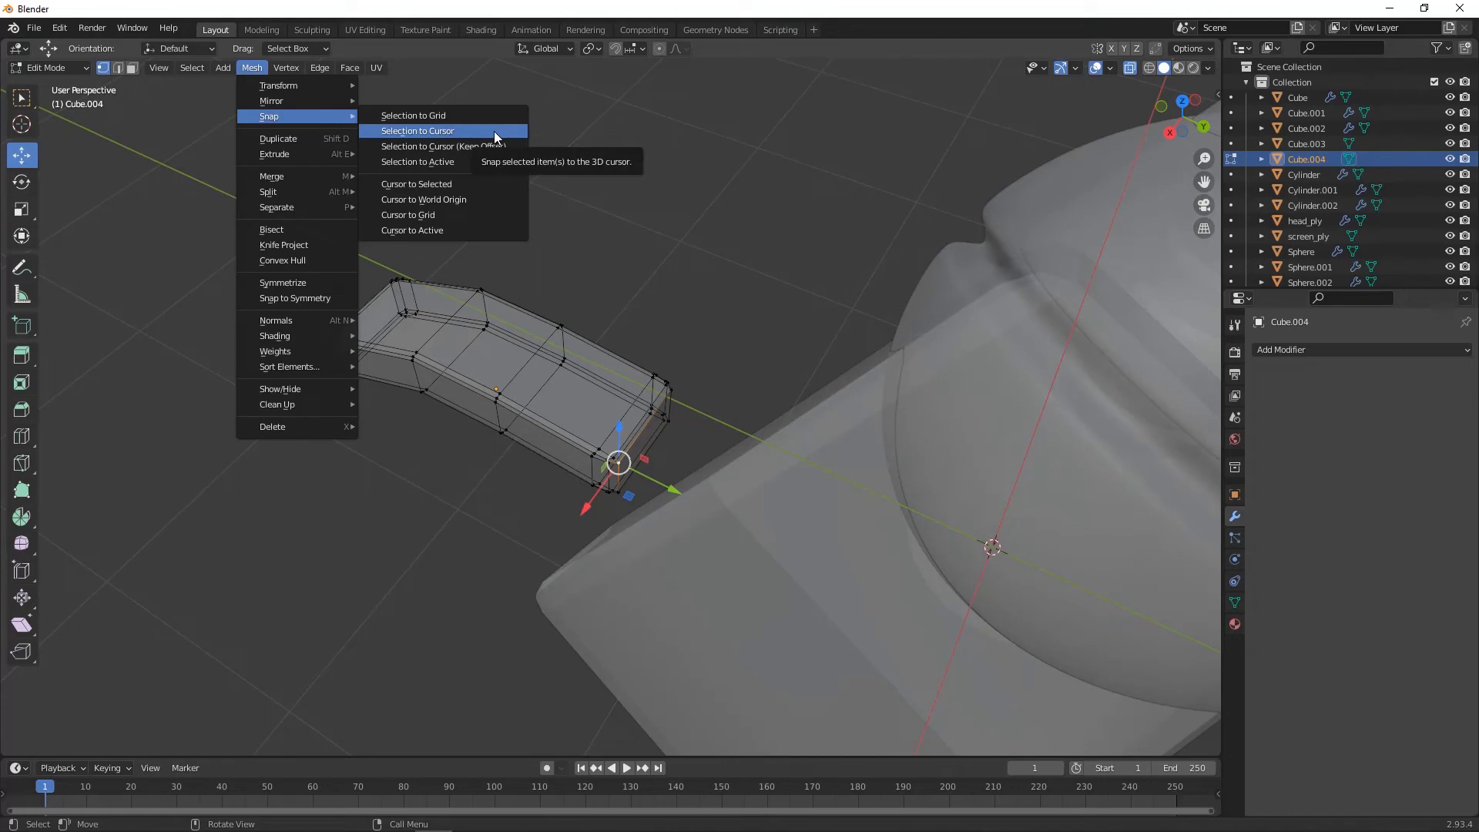
{"action": "left_click", "coordinate": [469, 185]}
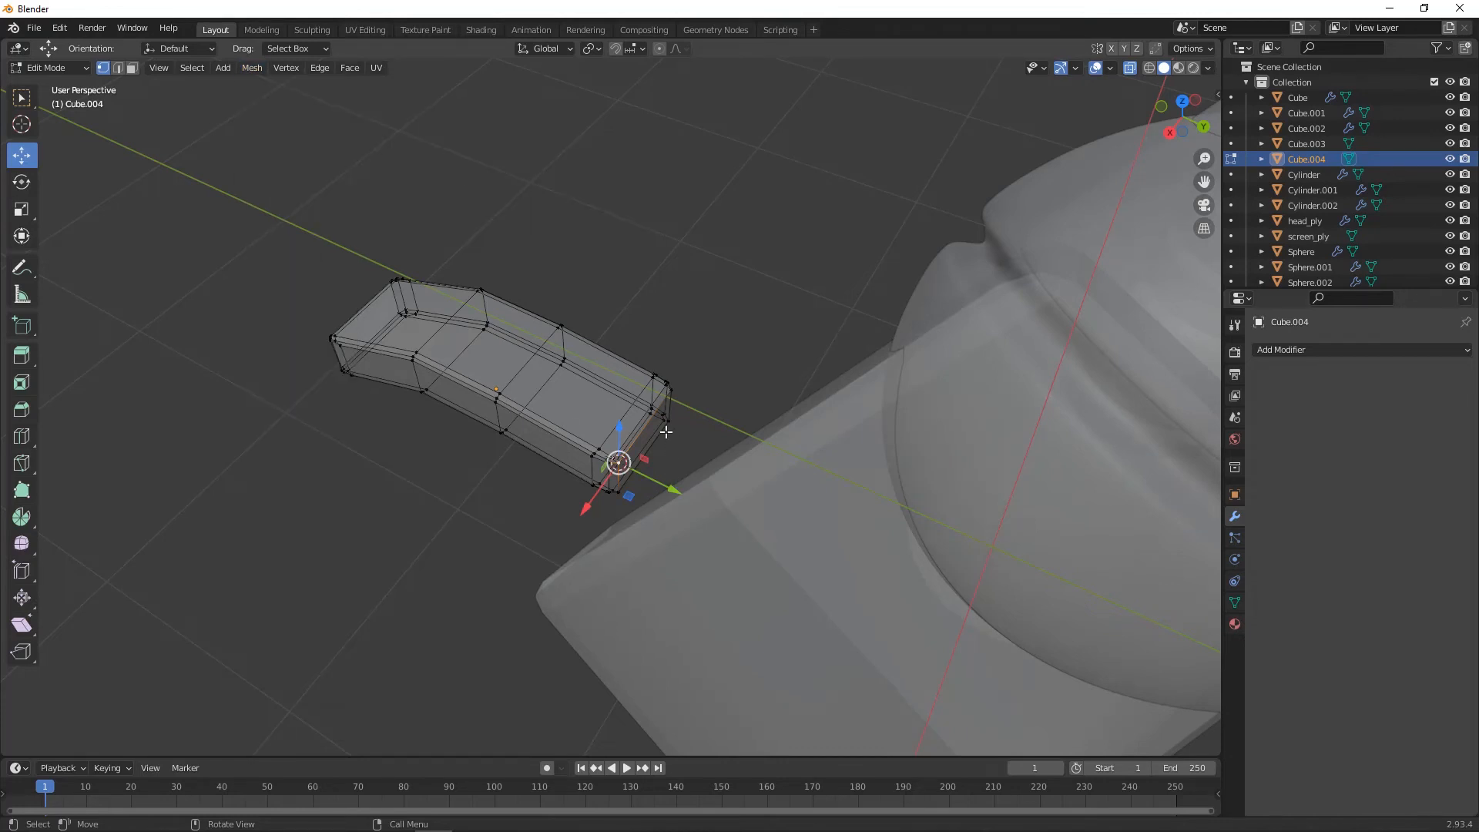
- Return to Object Mode and set the finger's origin to the 3D cursor
{"action": "key", "text": "Tab"}
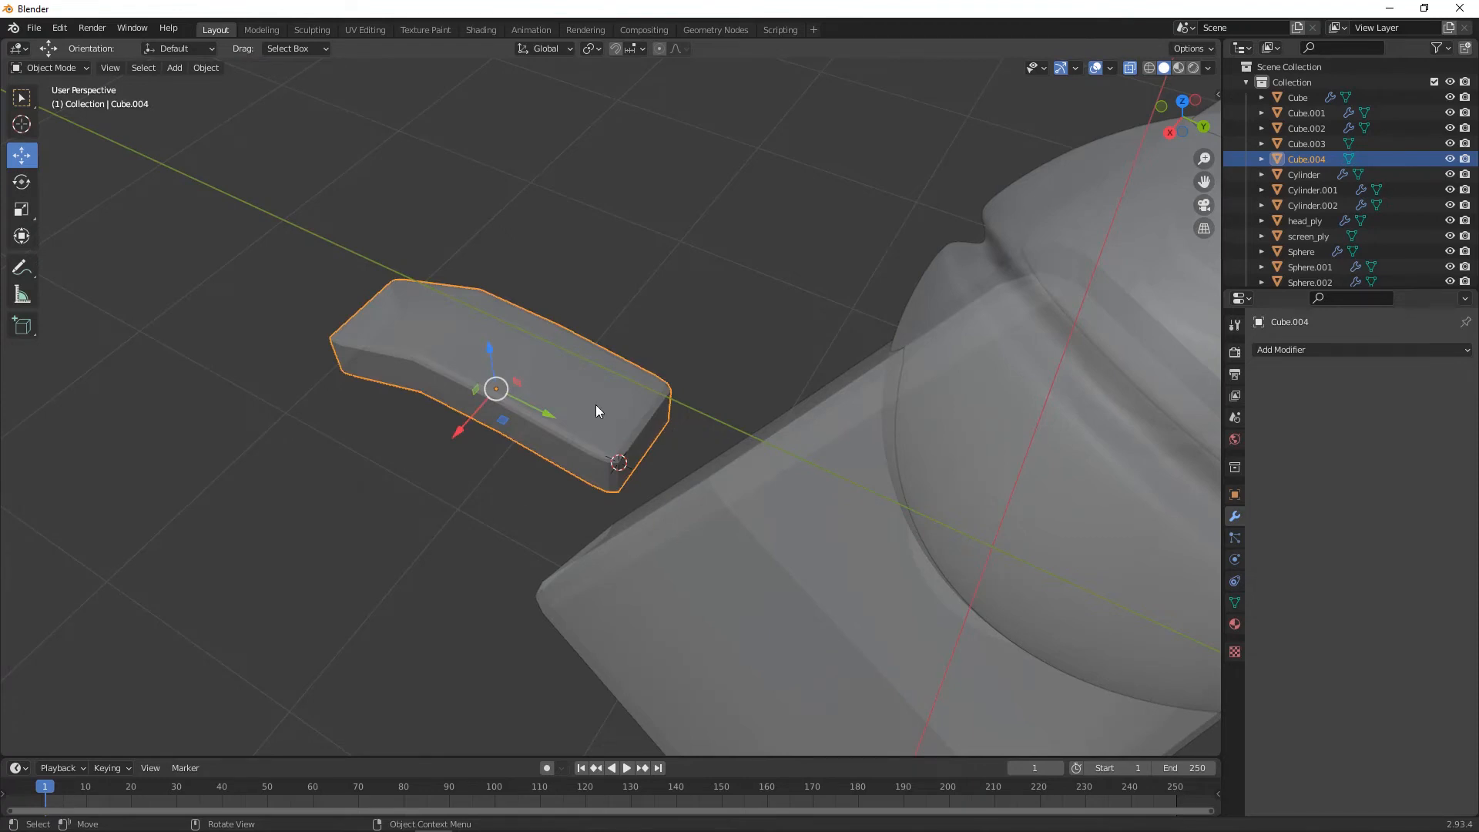
{"action": "right_click", "coordinate": [477, 312]}
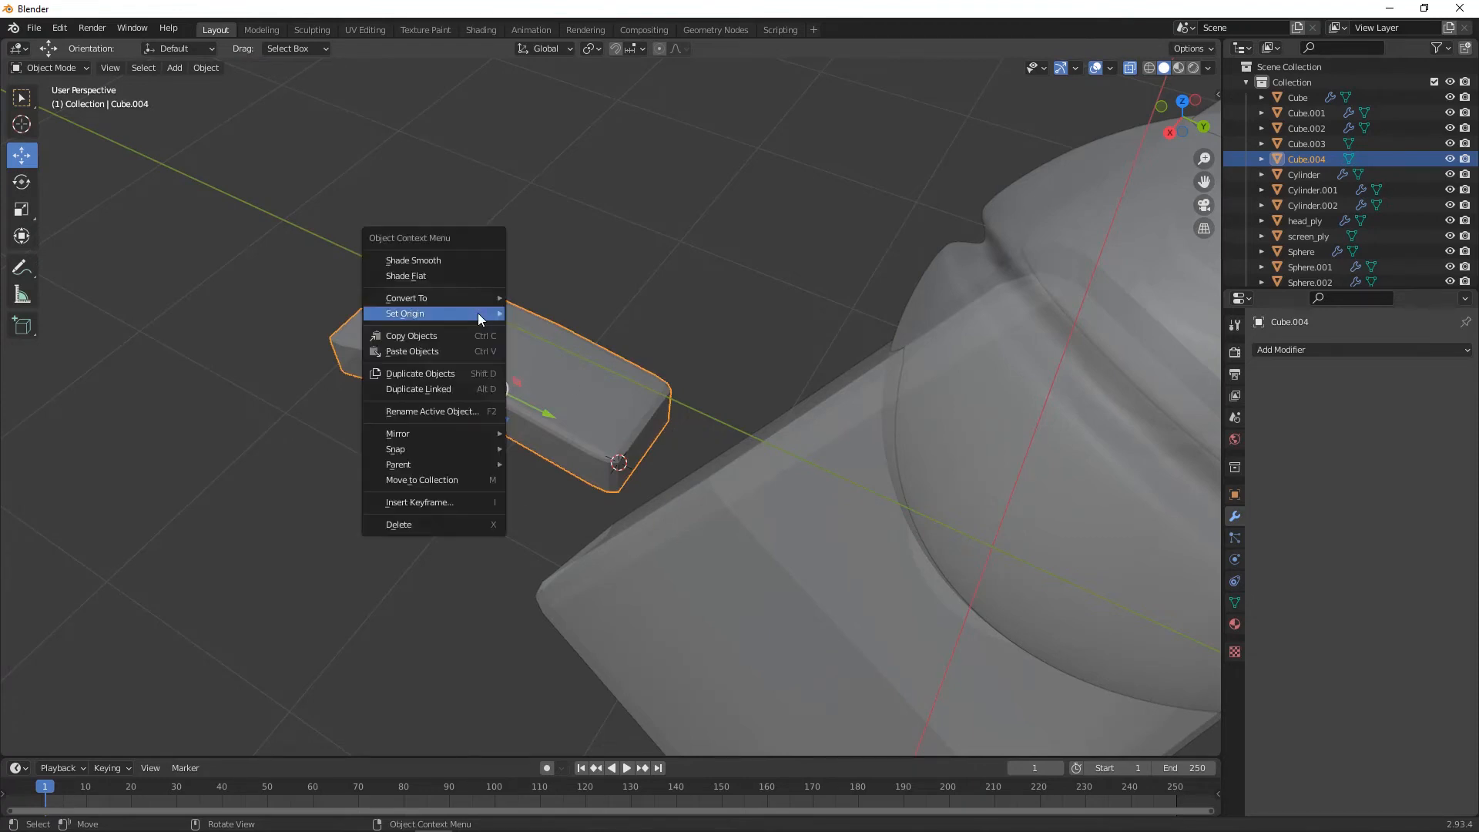
{"action": "mouse_move", "coordinate": [477, 313]}
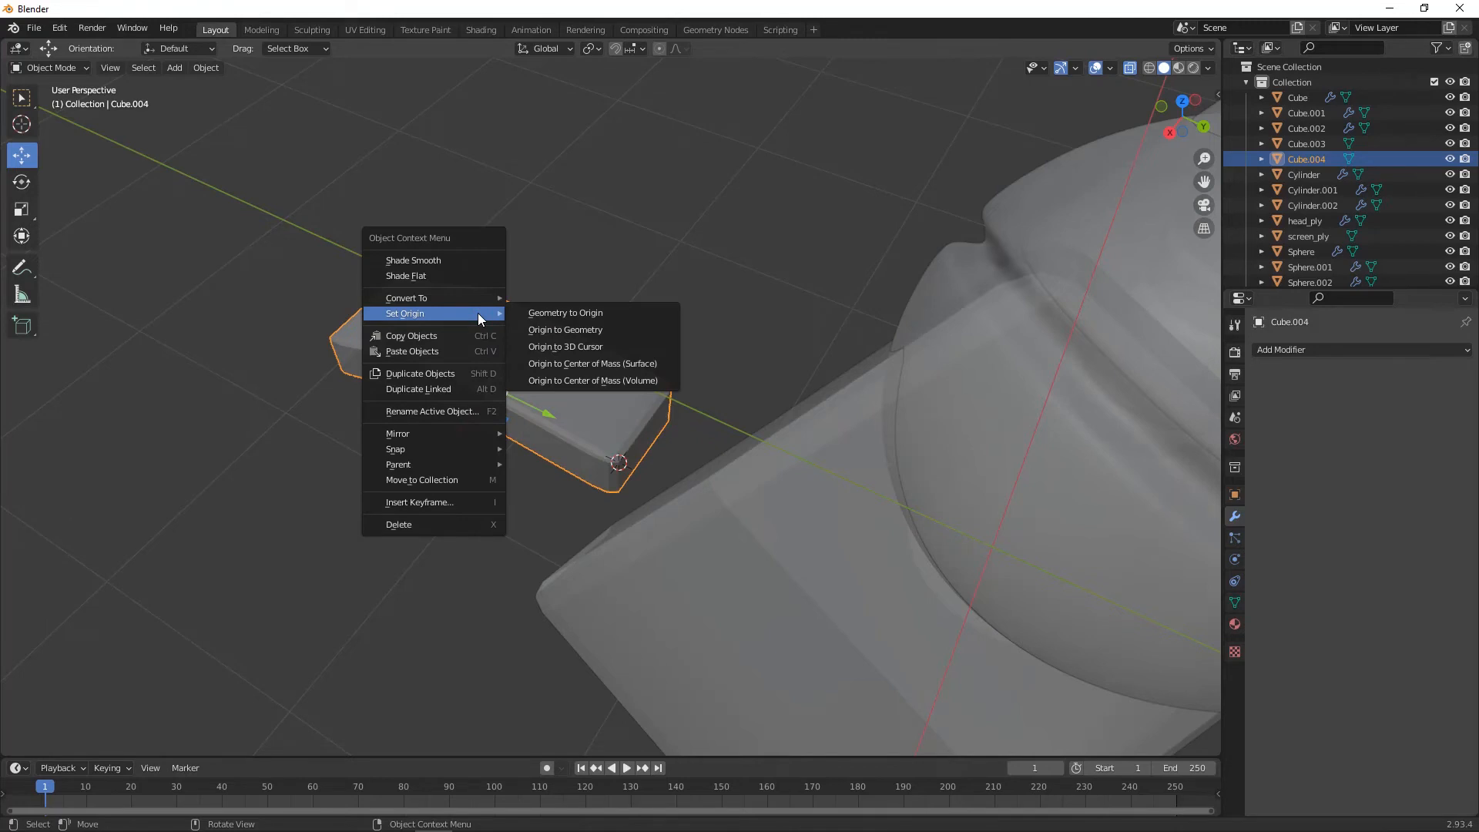
{"action": "left_click", "coordinate": [576, 347]}
- Move the finger copy below the hand block about 0.22 m along X to line up with the block
{"action": "left_click", "coordinate": [728, 355]}
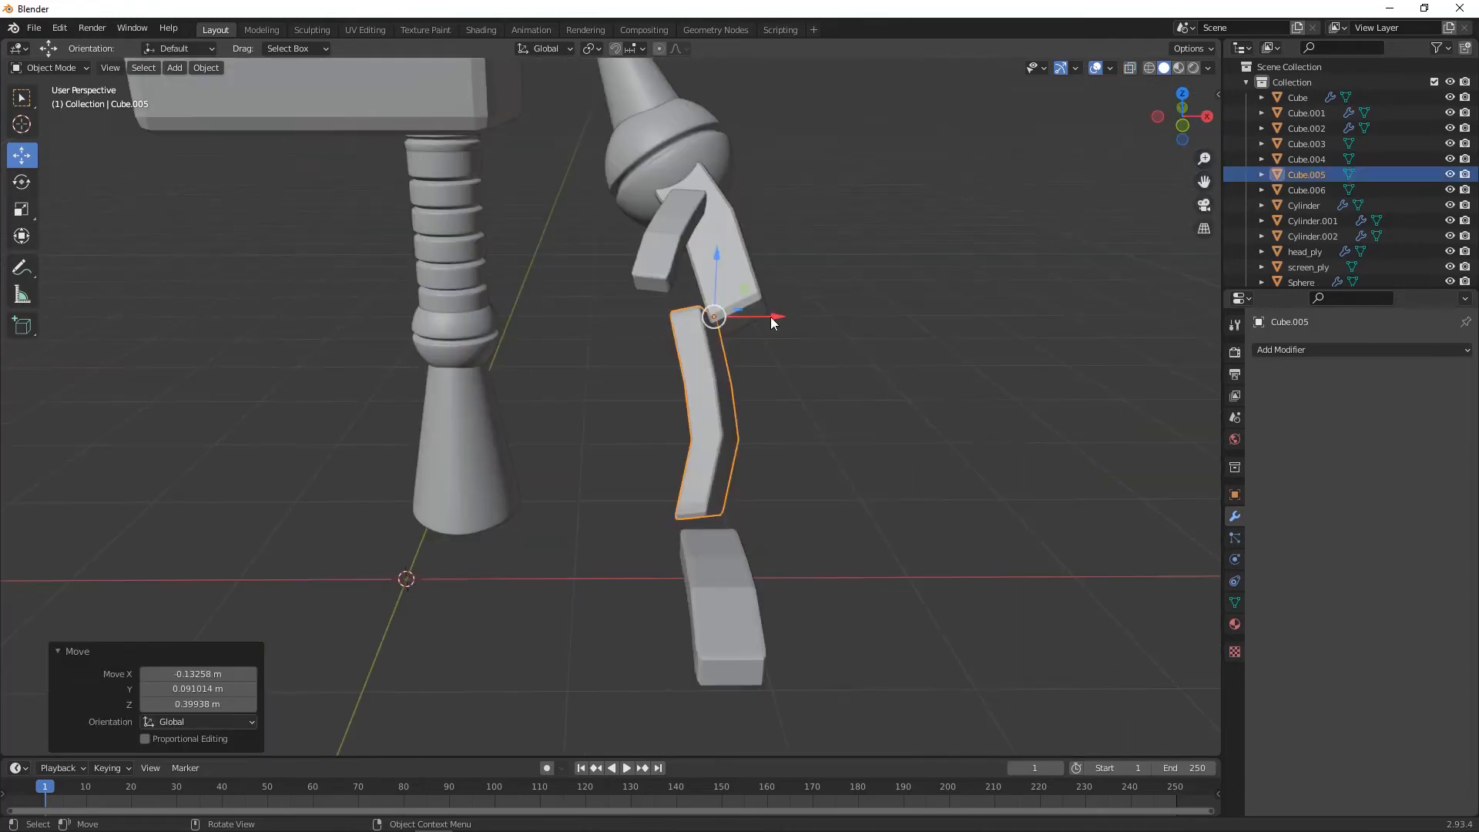
{"action": "key", "text": "g"}
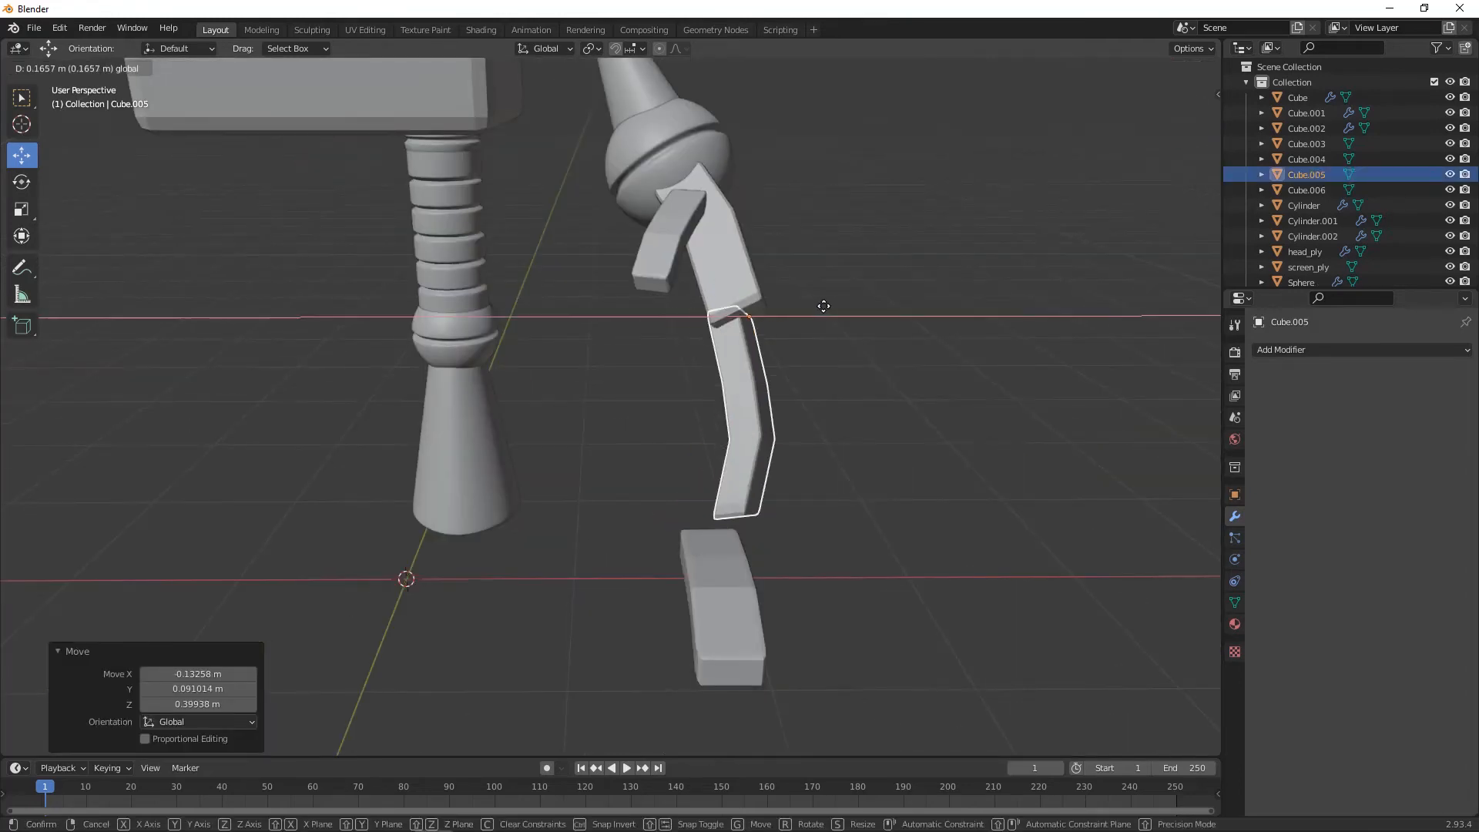
{"action": "left_click_drag", "start_coordinate": [826, 306], "coordinate": [827, 305]}
{"action": "middle_click_drag", "start_coordinate": [870, 297], "coordinate": [763, 308]}
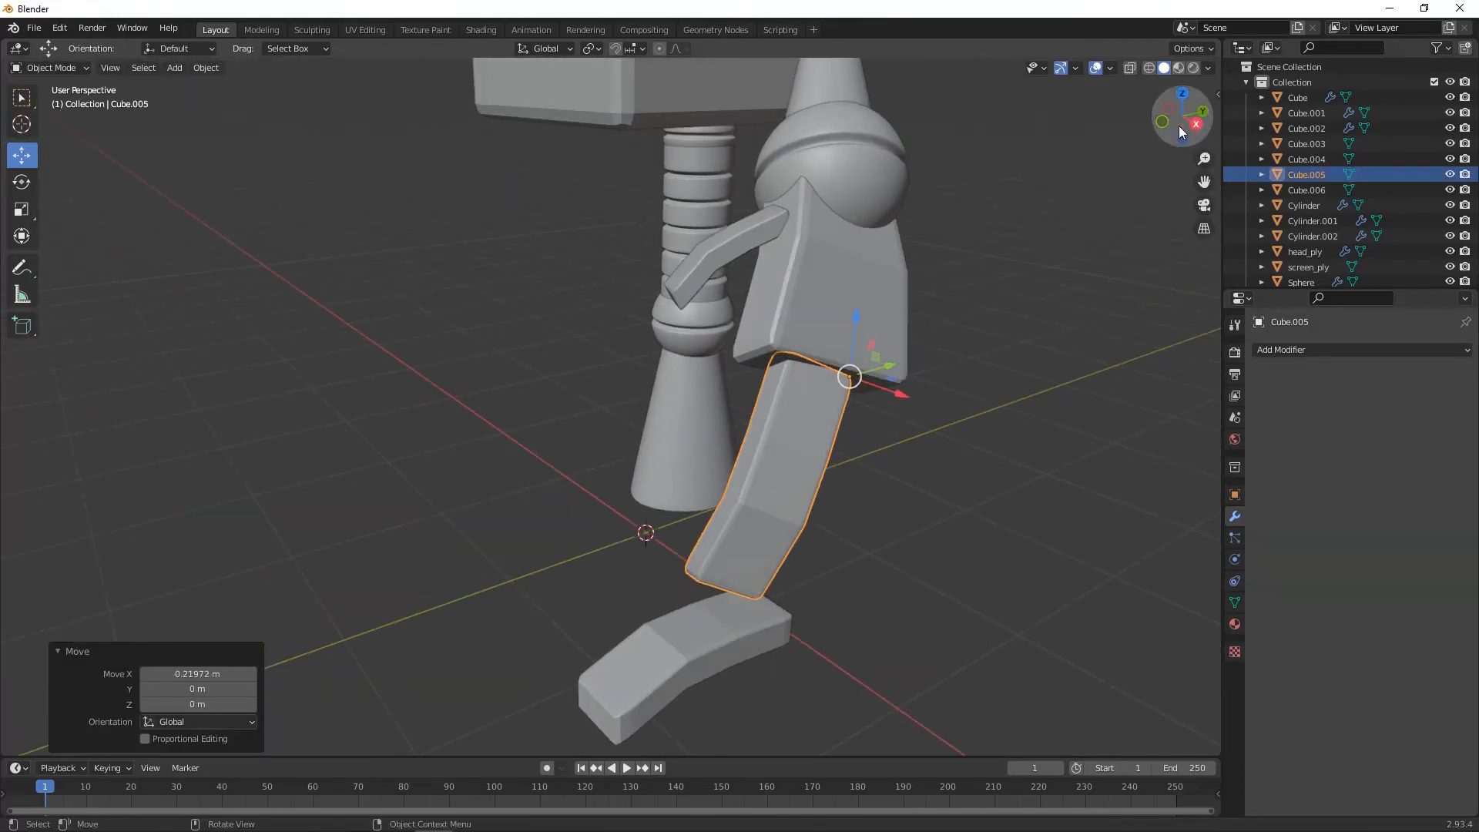
- Delete the spare finger lying lowest, beneath the finger attached to the hand
{"action": "left_click", "coordinate": [1191, 123]}
{"action": "left_click", "coordinate": [688, 620]}
{"action": "key", "text": "Delete"}
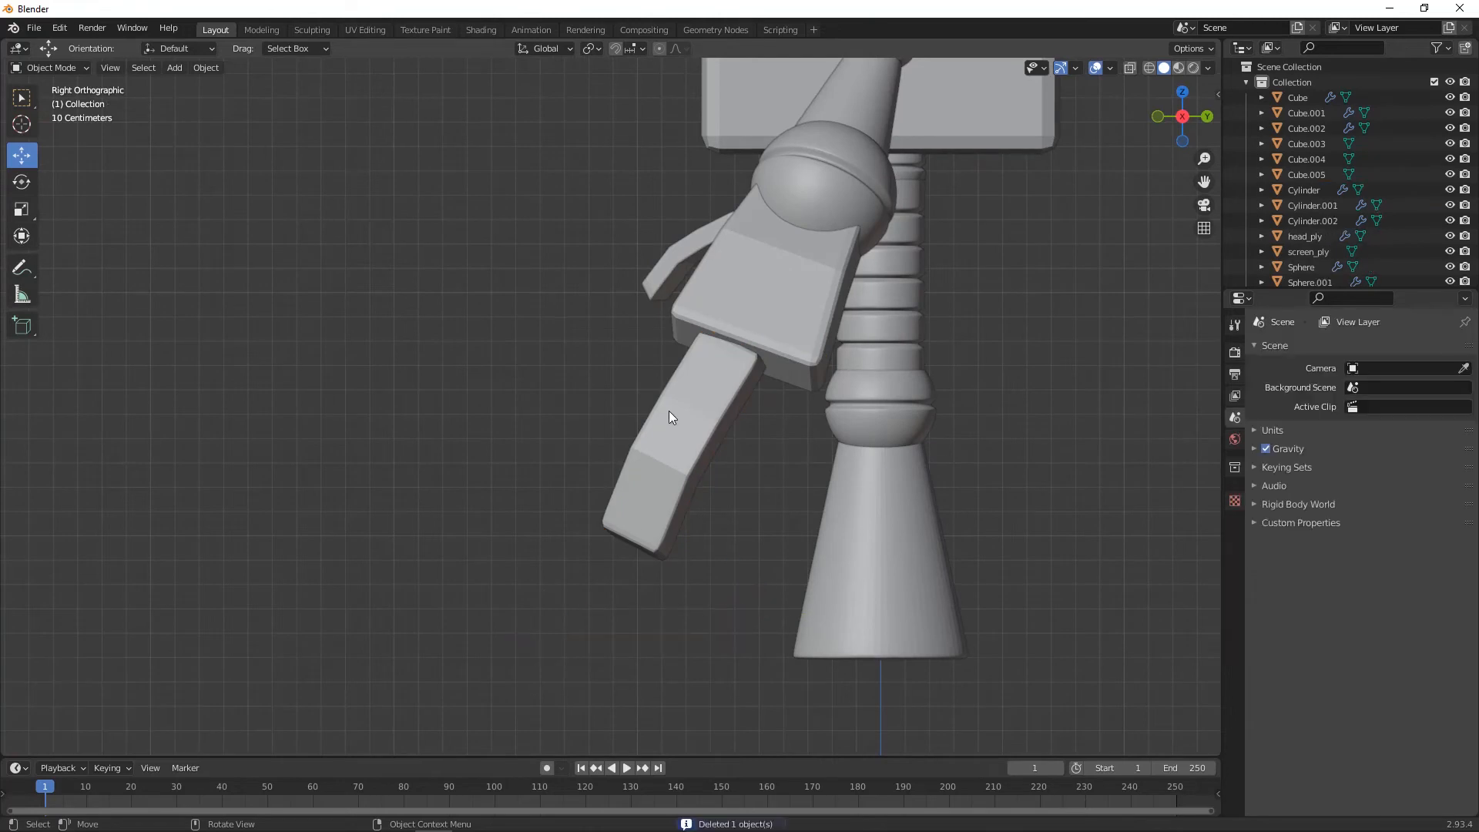
- In the right view, move the finger about -0.10 m in Y and 0.06 m up, and rotate it about 3.4° around X
{"action": "left_click", "coordinate": [698, 395]}
{"action": "left_click_drag", "start_coordinate": [765, 356], "coordinate": [740, 342]}
{"action": "left_click", "coordinate": [21, 182]}
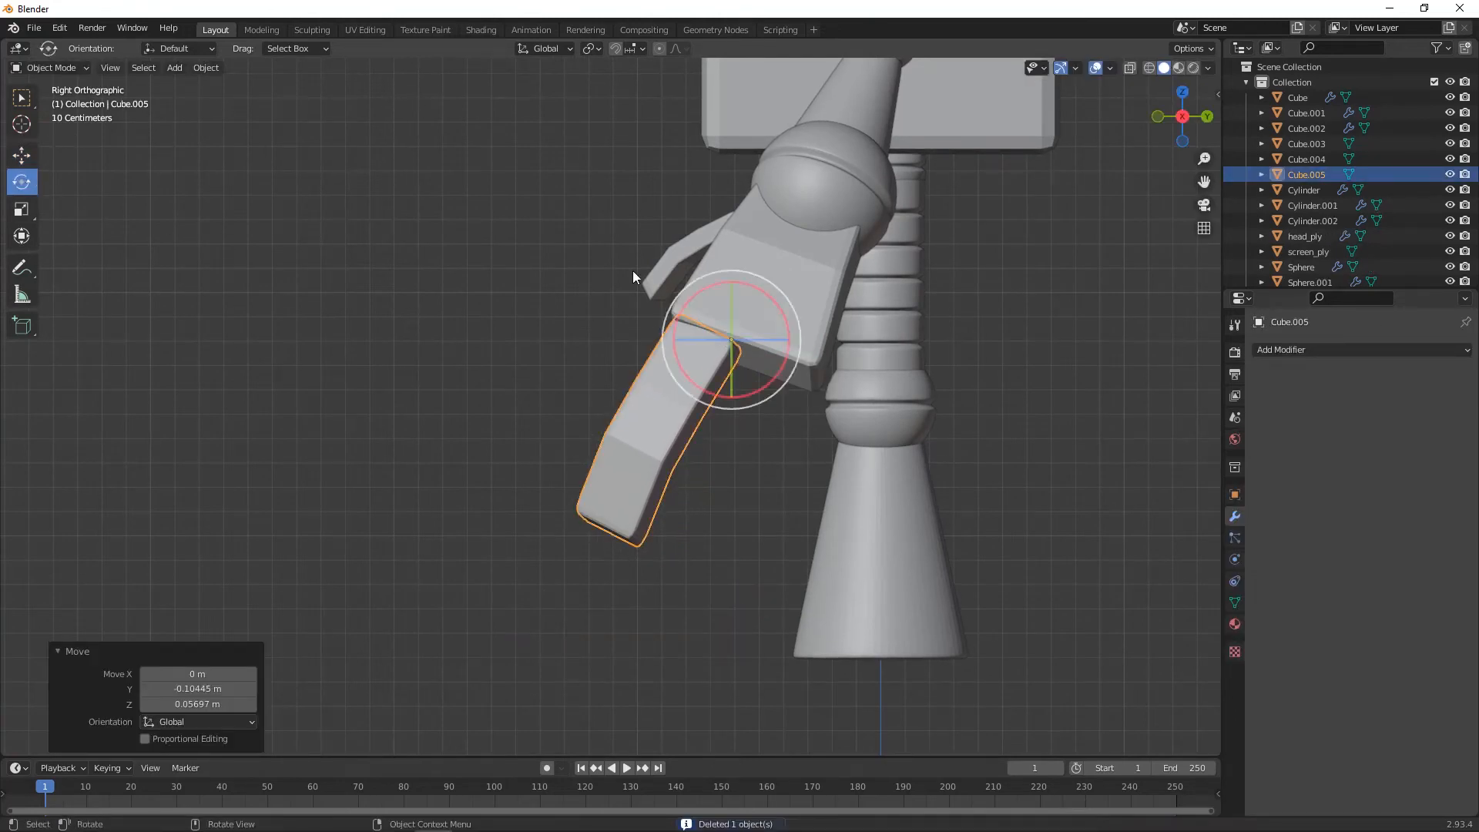
{"action": "key", "text": "r"}
{"action": "key", "text": "r"}
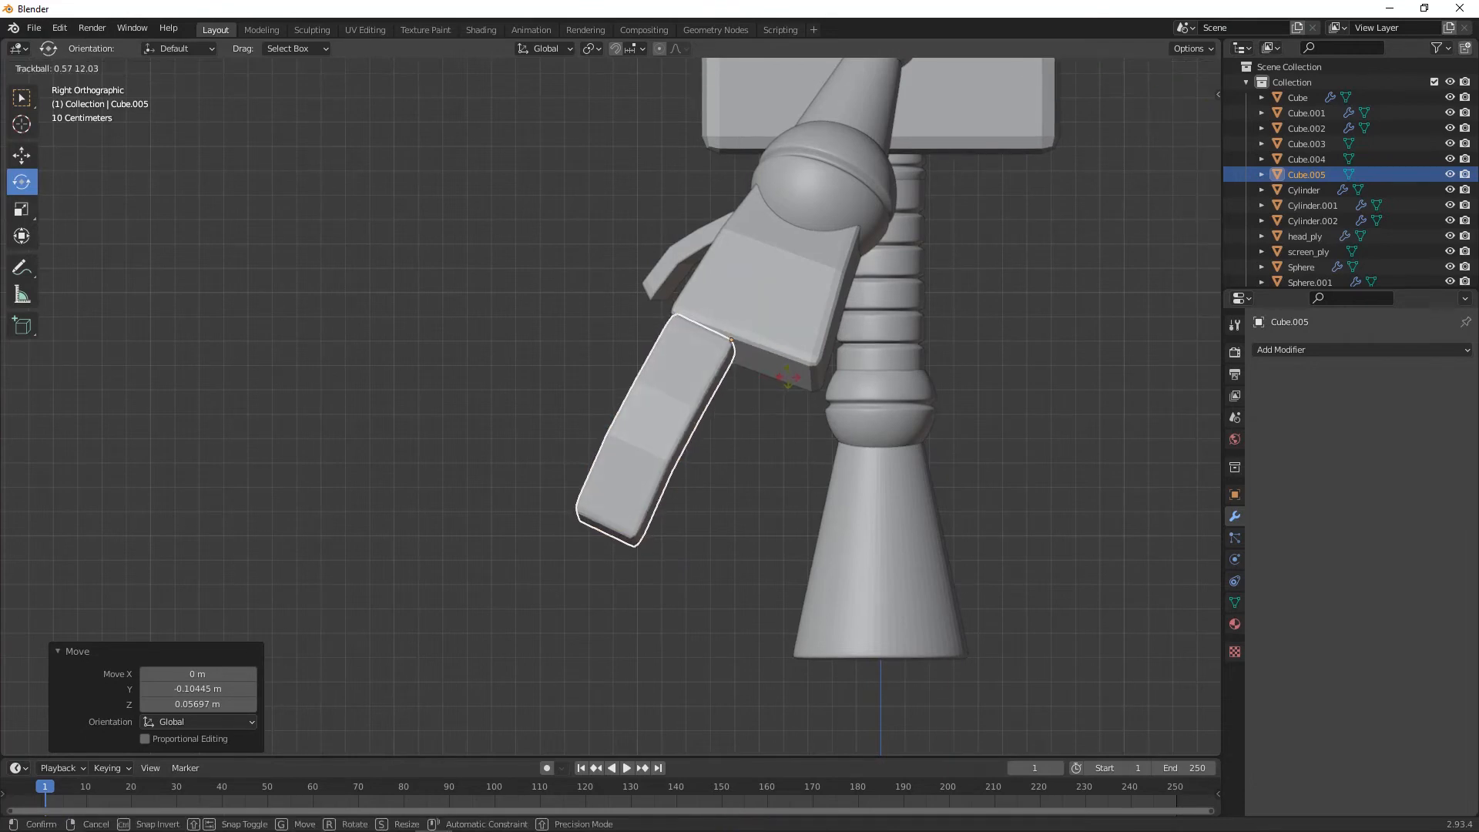
{"action": "left_click", "coordinate": [778, 372]}
{"action": "left_click_drag", "start_coordinate": [781, 373], "coordinate": [775, 364]}
- Scale the finger uniformly to about 0.635 and rotate it about 17.2° around Y so it curls inward
{"action": "key", "text": "s"}
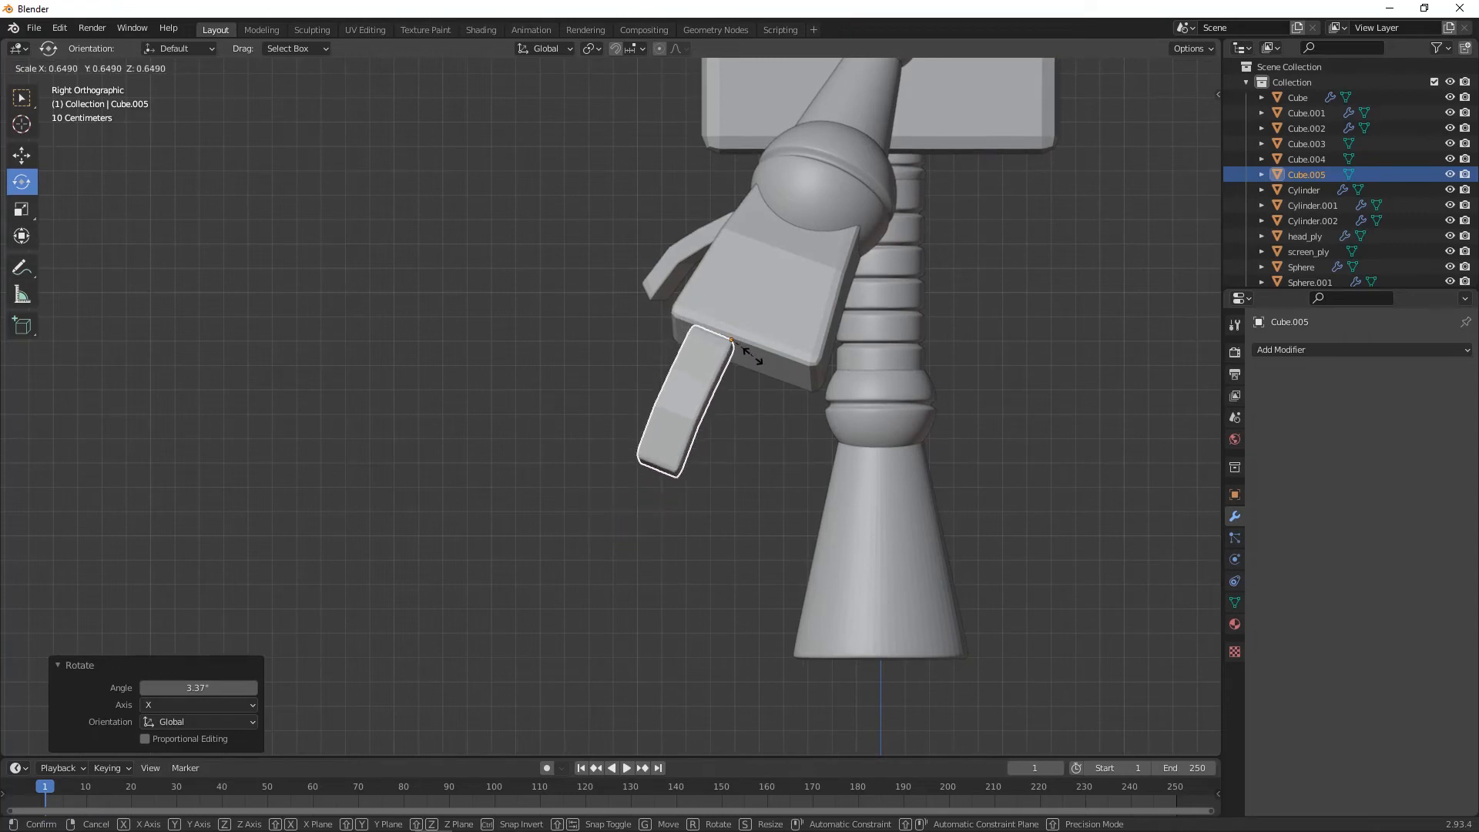
{"action": "left_click", "coordinate": [748, 350]}
{"action": "middle_click_drag", "start_coordinate": [734, 357], "coordinate": [943, 414]}
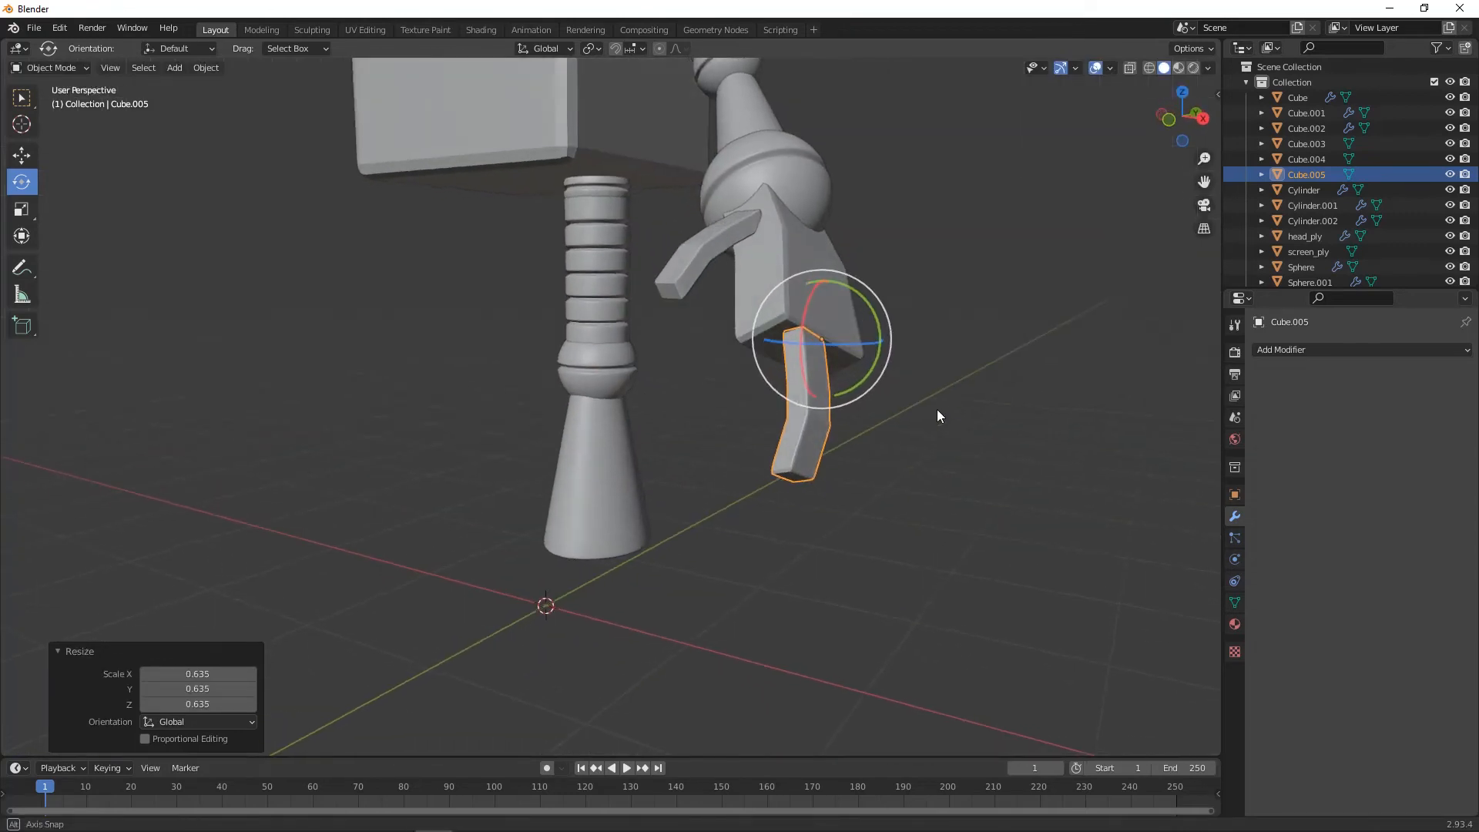
{"action": "left_click_drag", "start_coordinate": [875, 368], "coordinate": [857, 350]}
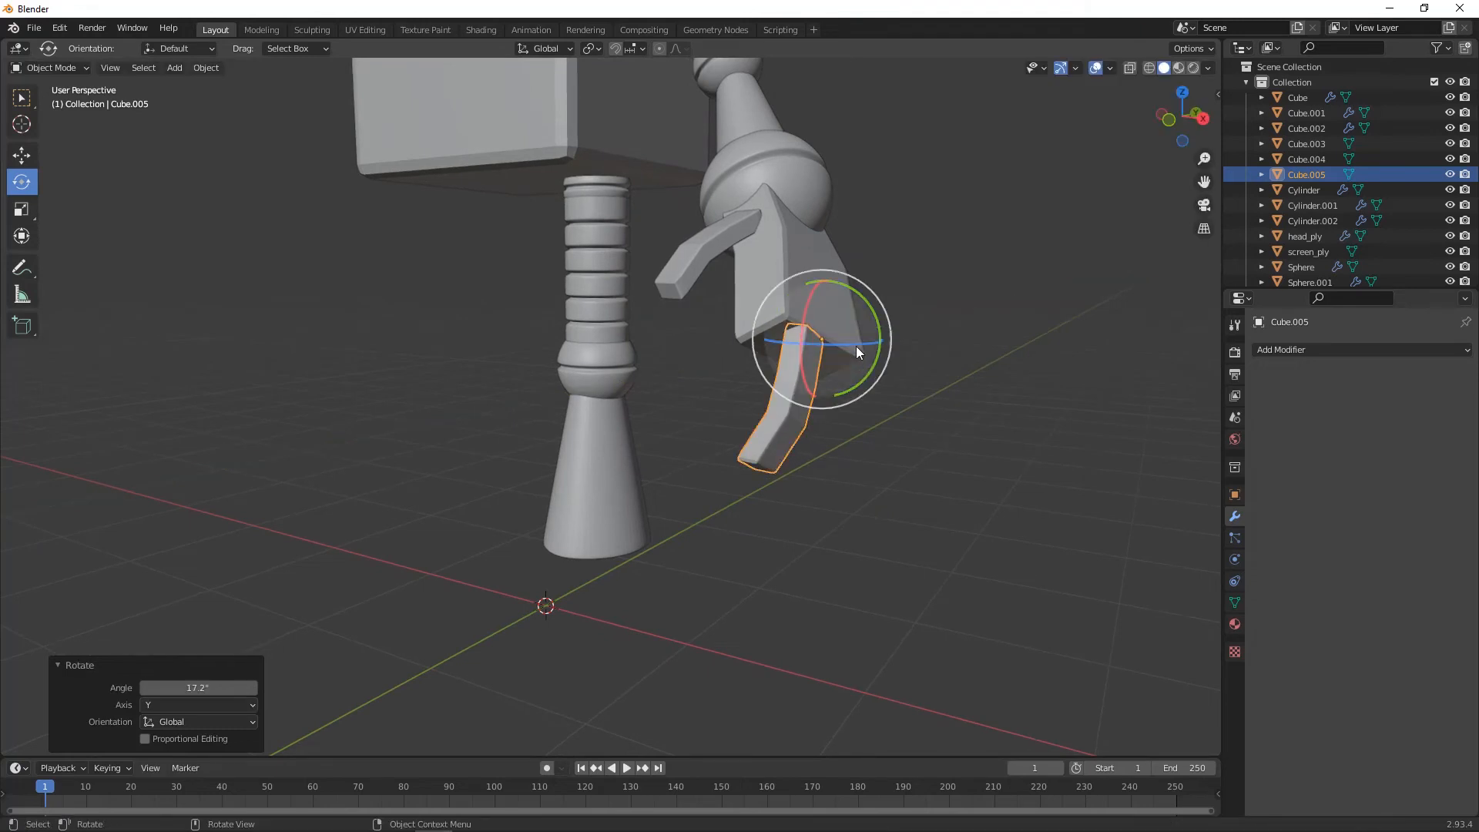
- Shift the finger about -0.06 m in X, -0.02 m in Y and -0.02 m in Z to seat it under the hand block
{"action": "middle_click_drag", "start_coordinate": [904, 330], "coordinate": [936, 359]}
{"action": "left_click", "coordinate": [22, 155]}
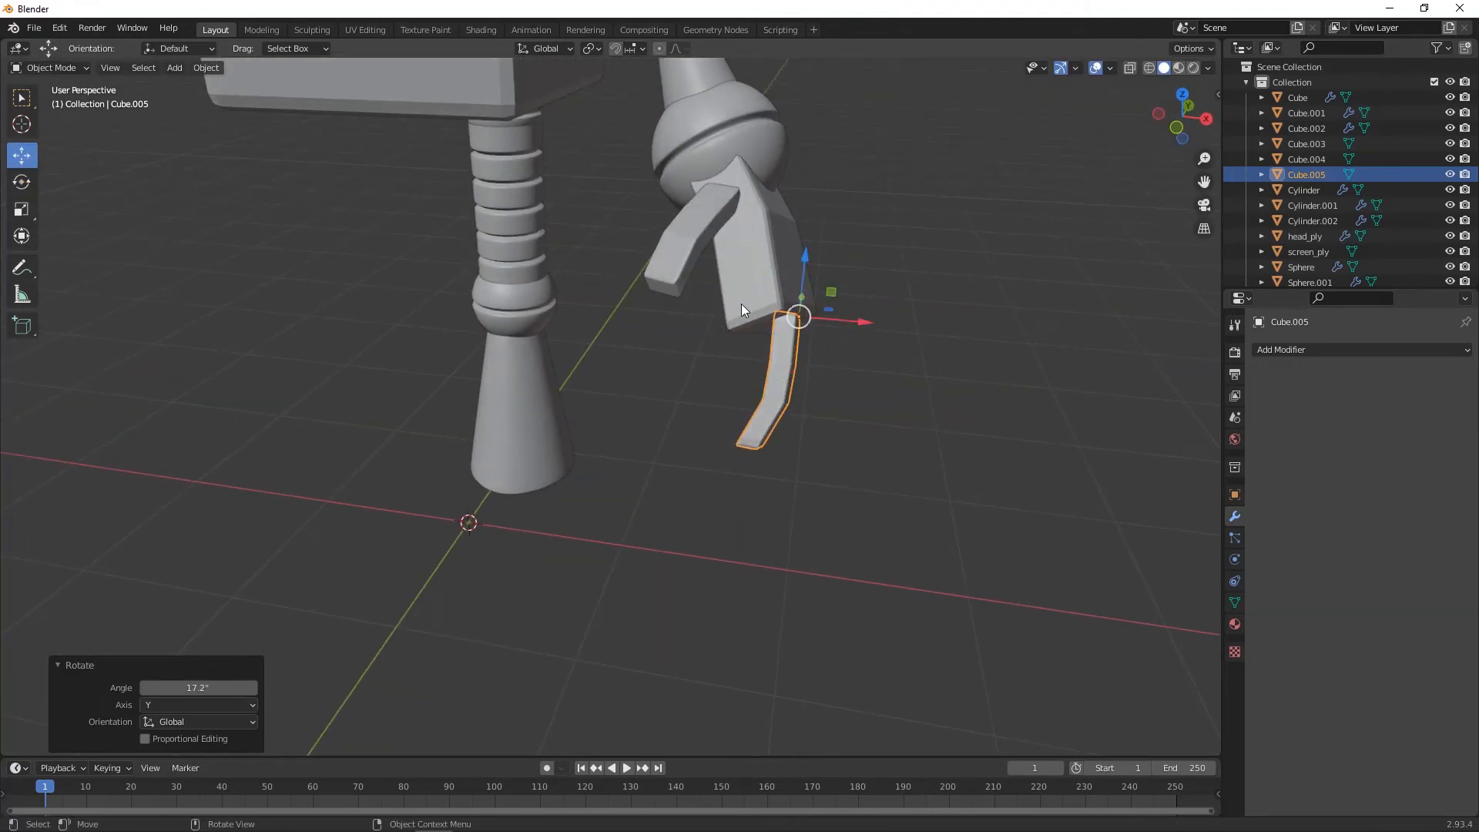
{"action": "left_click_drag", "start_coordinate": [799, 328], "coordinate": [776, 333]}
{"action": "middle_click_drag", "start_coordinate": [776, 333], "coordinate": [678, 247]}
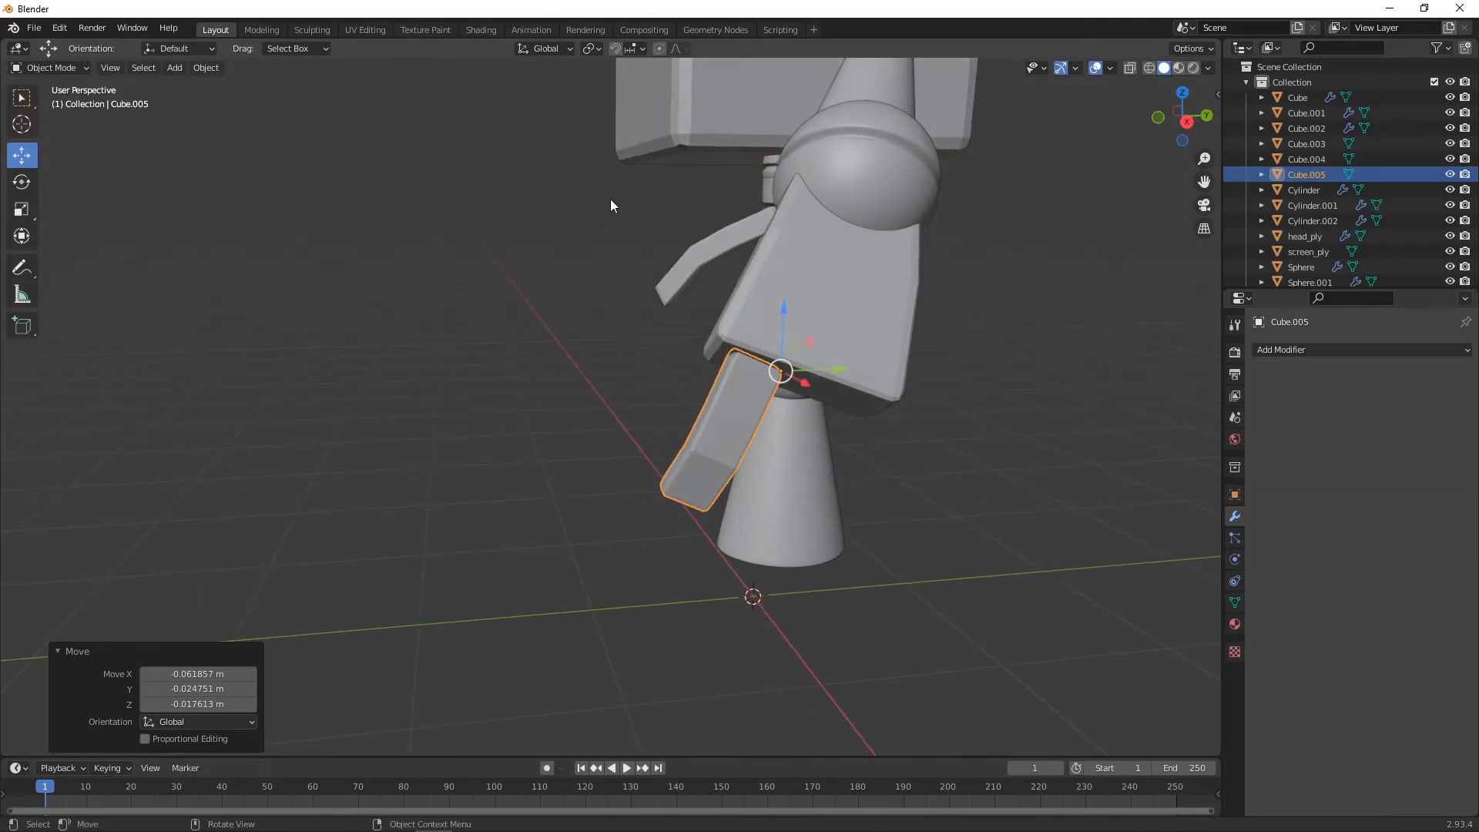
- Duplicate the finger and place the copy beside the first one along the hand block's lower edge
{"action": "key", "text": "shift+d"}
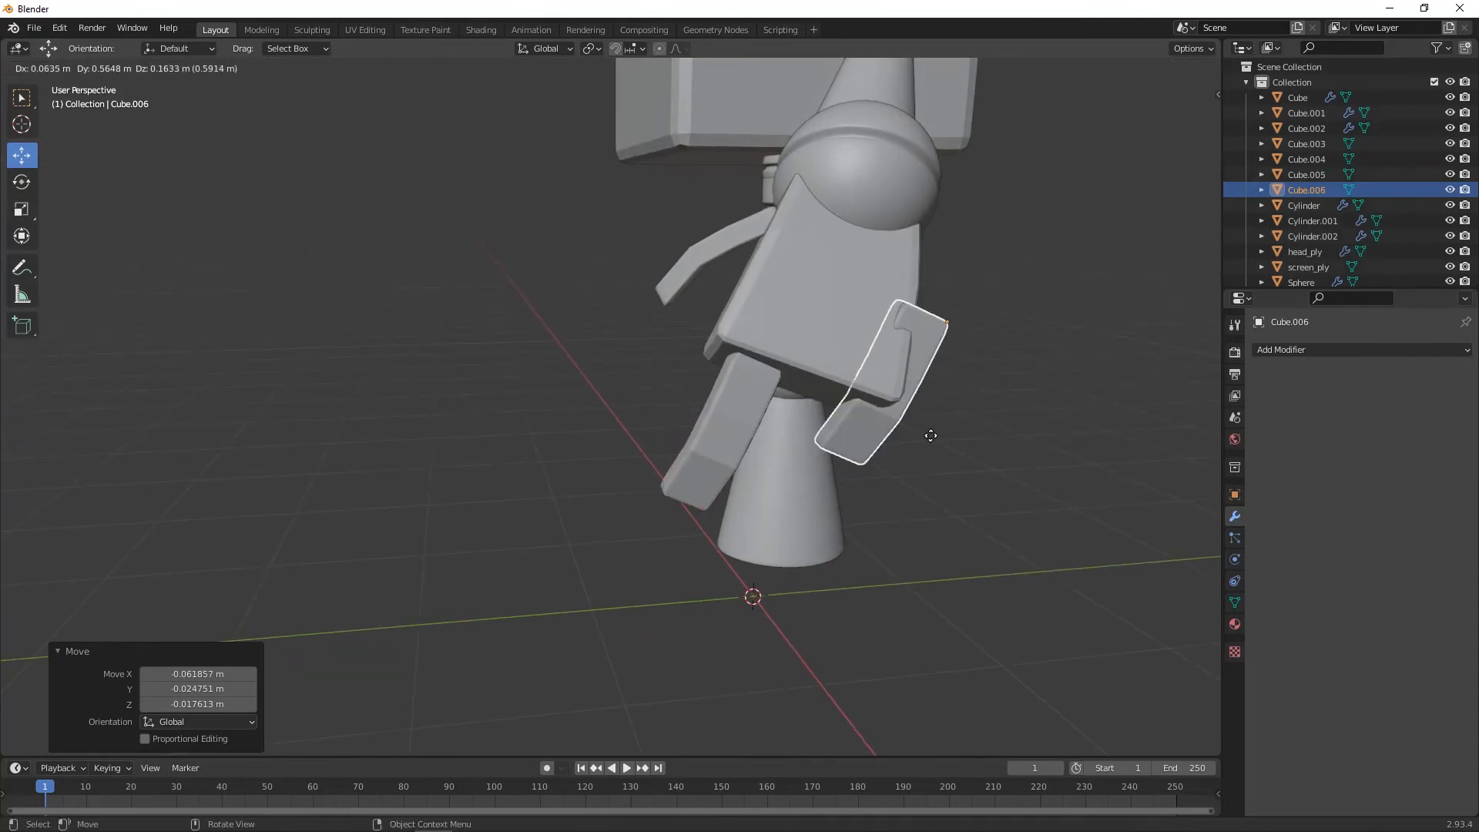
{"action": "right_click", "coordinate": [916, 433]}
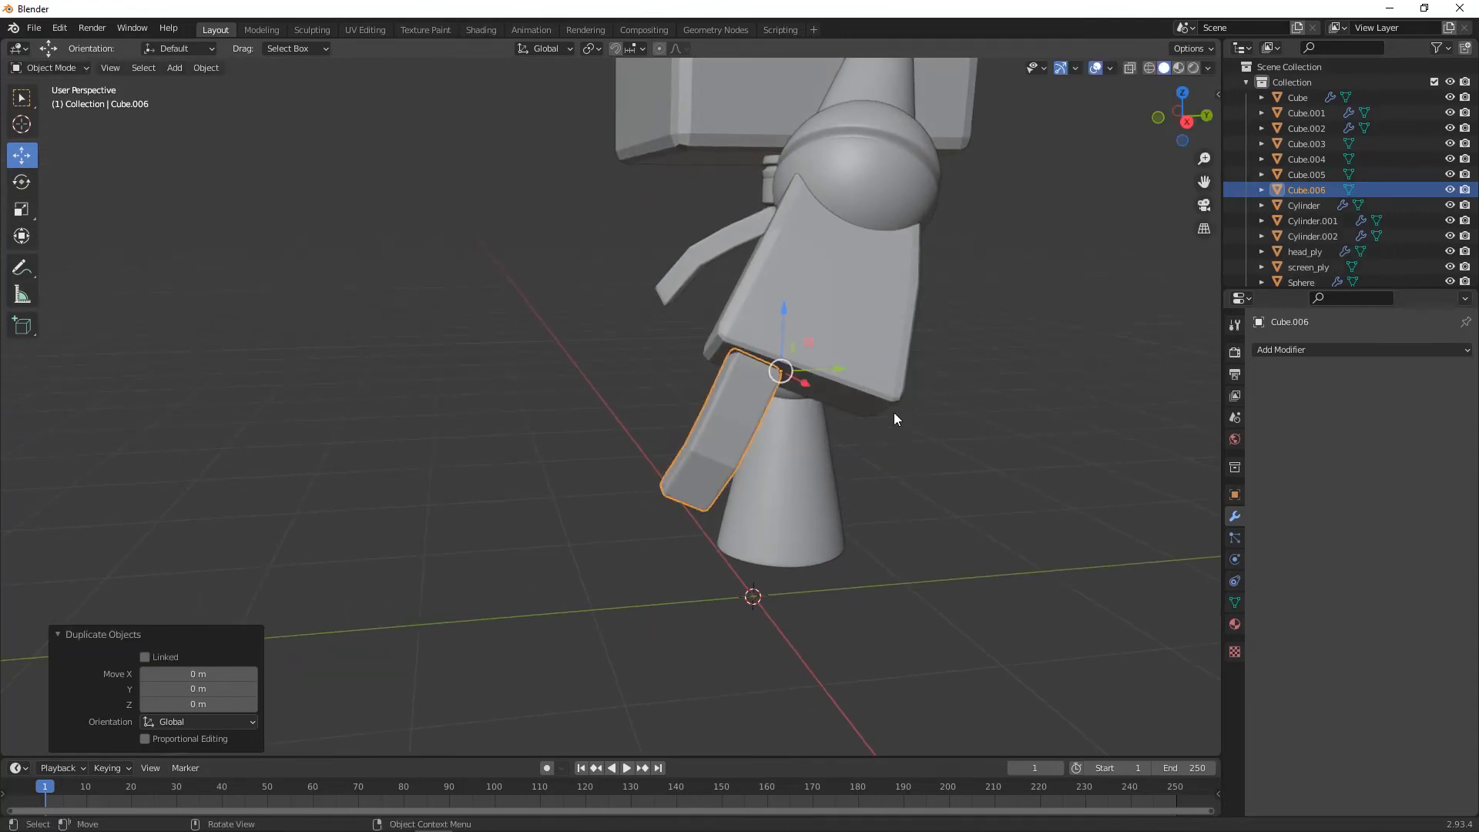
{"action": "left_click", "coordinate": [1182, 116]}
{"action": "left_click_drag", "start_coordinate": [737, 351], "coordinate": [801, 334]}
{"action": "left_click_drag", "start_coordinate": [788, 284], "coordinate": [784, 344]}
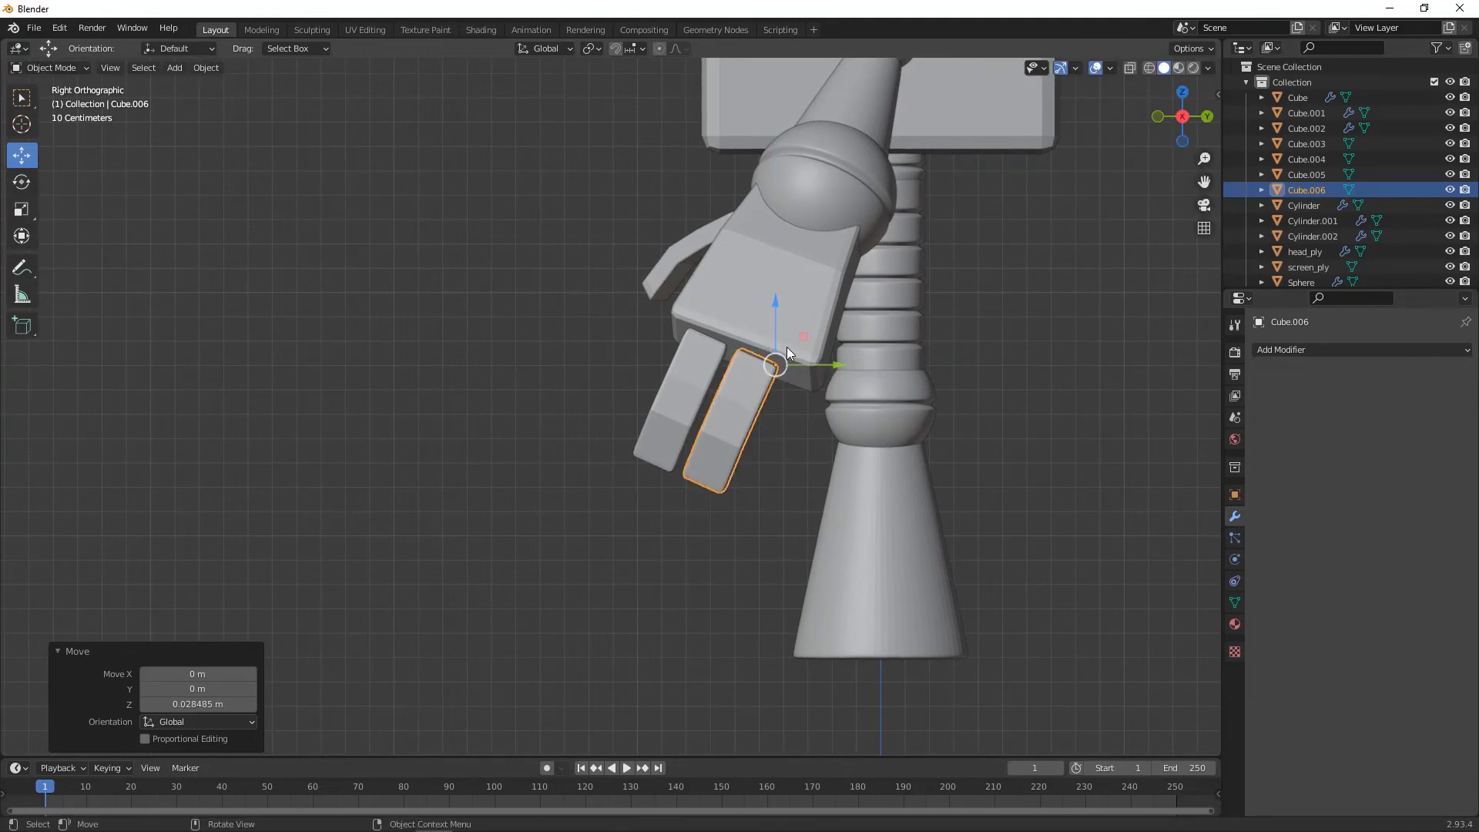
- Rotate the second finger about 3.5° around X and nudge it into place against the hand block
{"action": "left_click", "coordinate": [21, 182]}
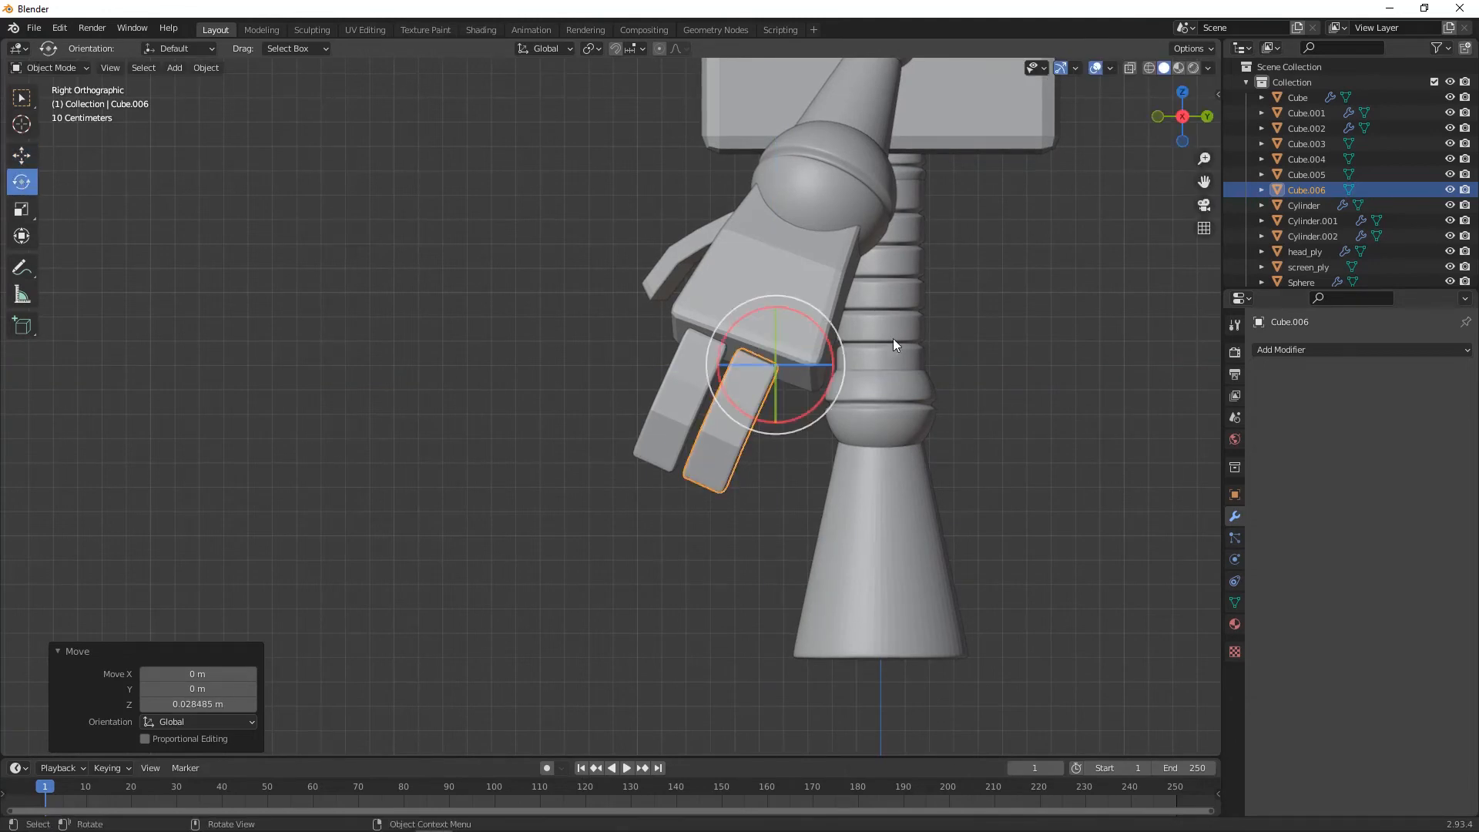
{"action": "left_click_drag", "start_coordinate": [810, 407], "coordinate": [828, 391]}
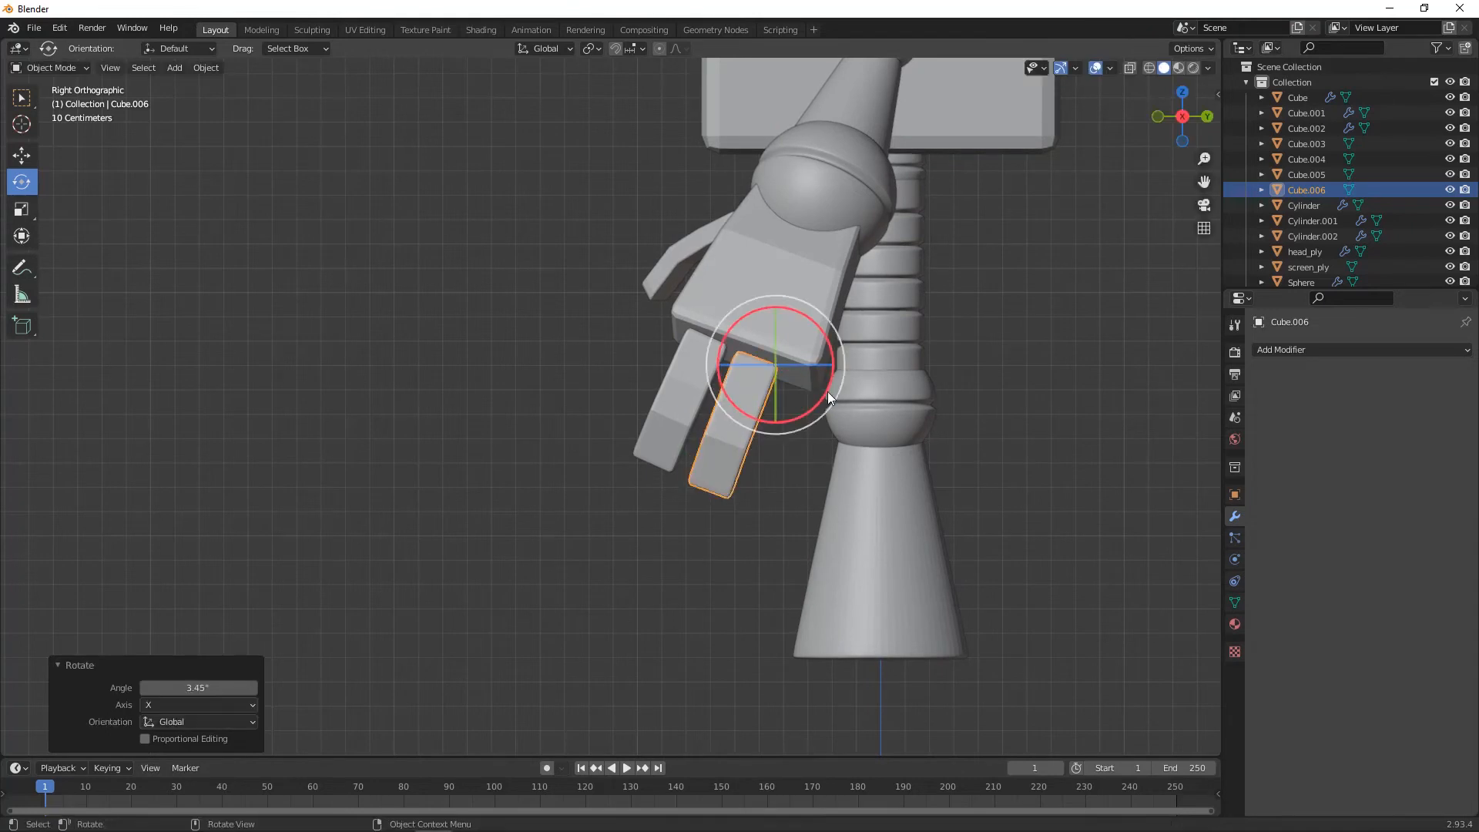
{"action": "left_click", "coordinate": [21, 155]}
{"action": "left_click_drag", "start_coordinate": [782, 367], "coordinate": [783, 365]}
- Try to enlarge the hand block uniformly and undo the scaling
{"action": "left_click", "coordinate": [820, 334]}
{"action": "middle_click_drag", "start_coordinate": [912, 350], "coordinate": [855, 197]}
{"action": "key", "text": "s"}
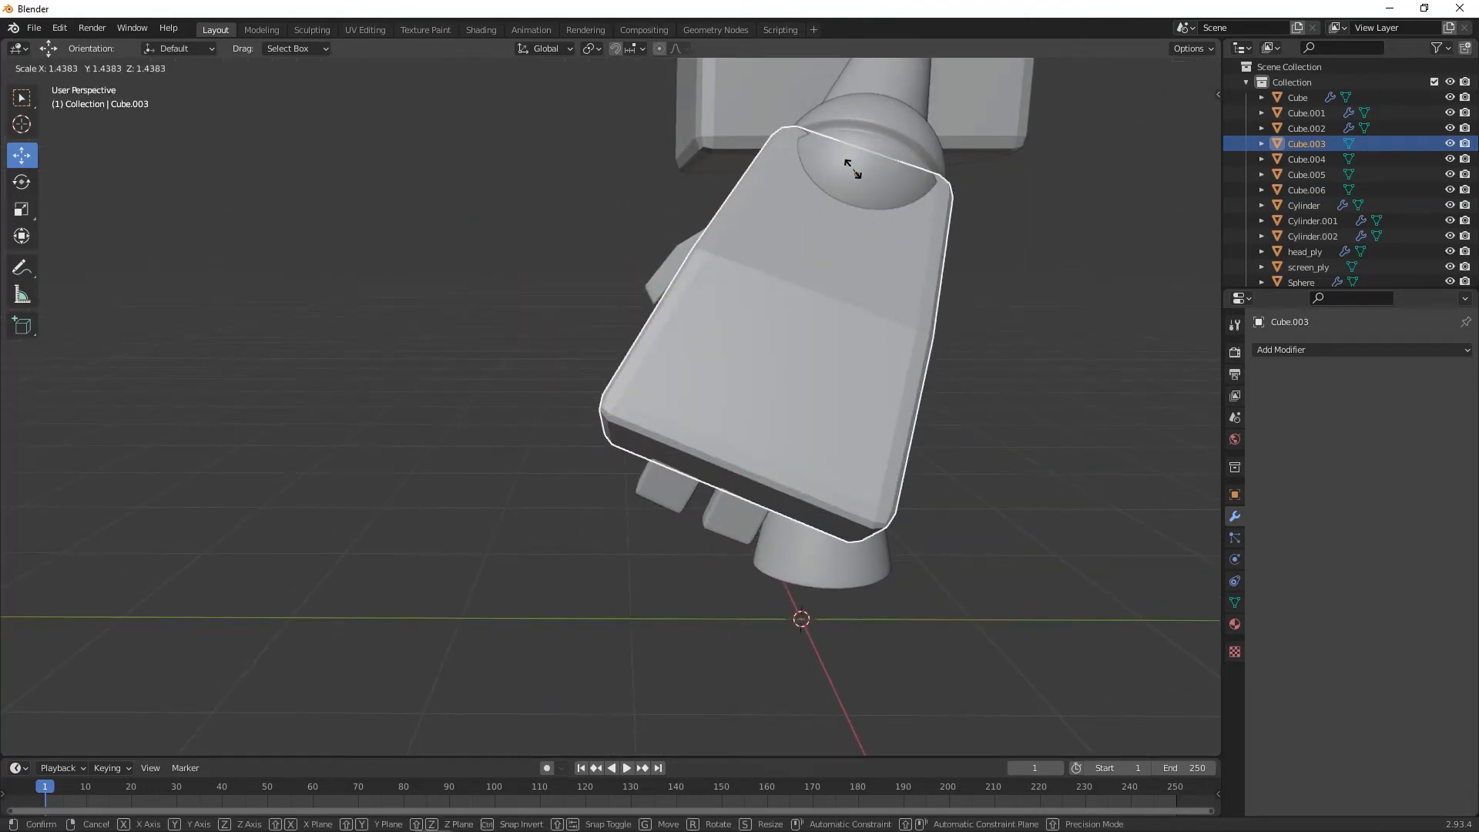
{"action": "left_click", "coordinate": [851, 173]}
{"action": "key", "text": "ctrl+z"}
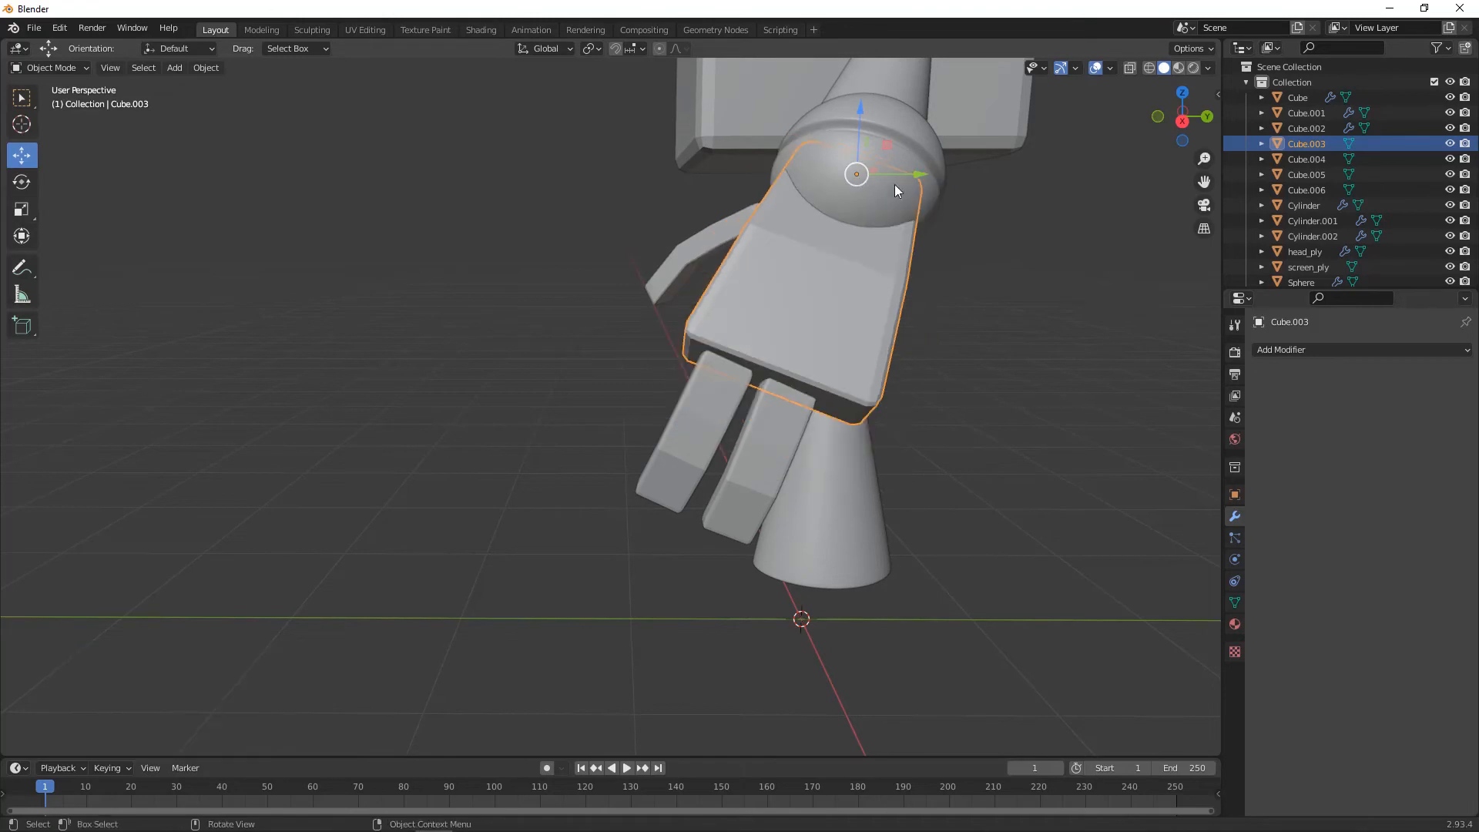
- In Edit Mode with X-ray on, select the hand block's rear side vertices near the fingers and move them inward along Y
{"action": "middle_click_drag", "start_coordinate": [898, 252], "coordinate": [873, 334]}
{"action": "key", "text": "Tab"}
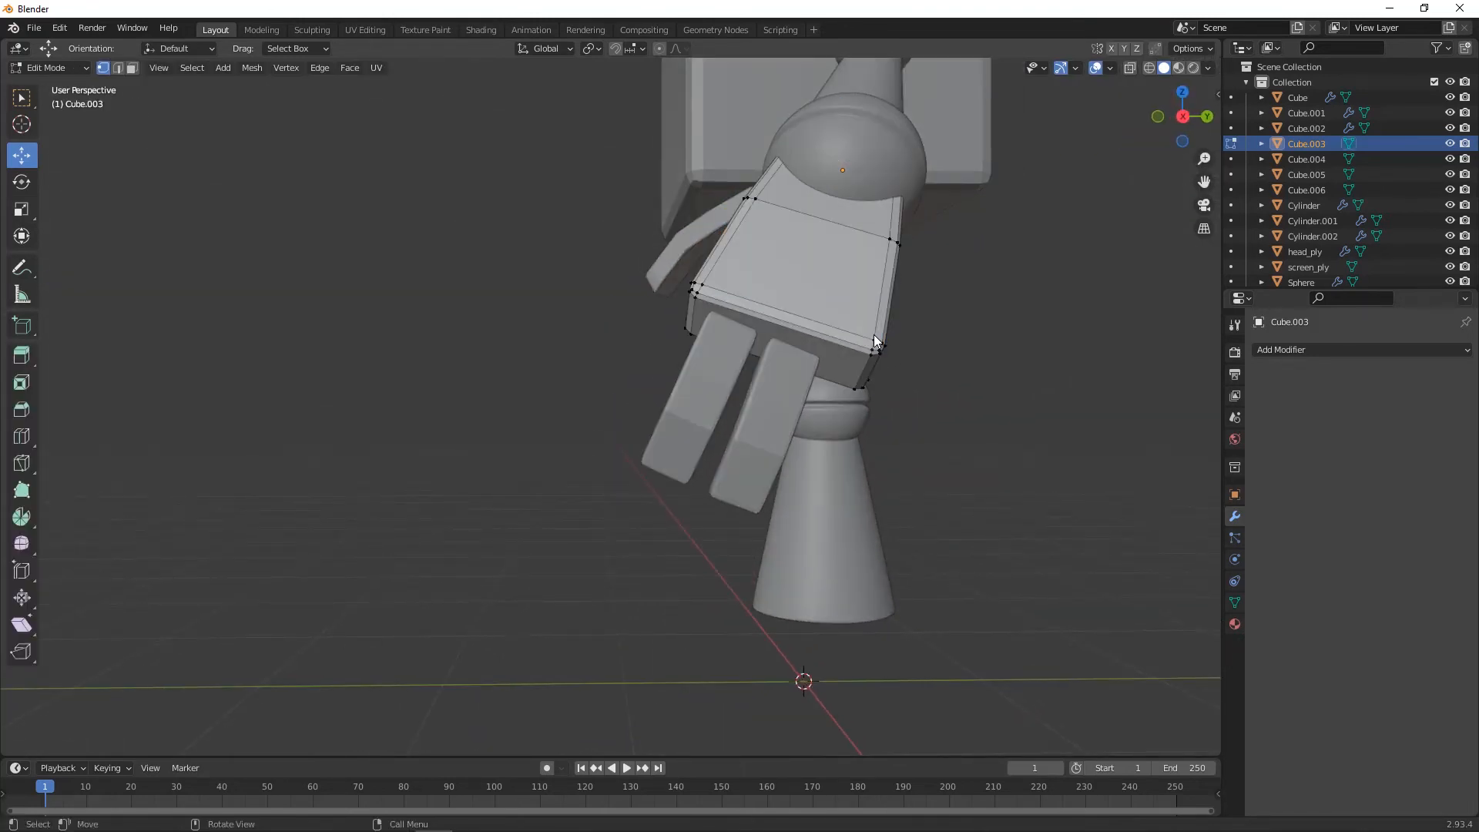
{"action": "left_click_drag", "start_coordinate": [944, 230], "coordinate": [855, 433]}
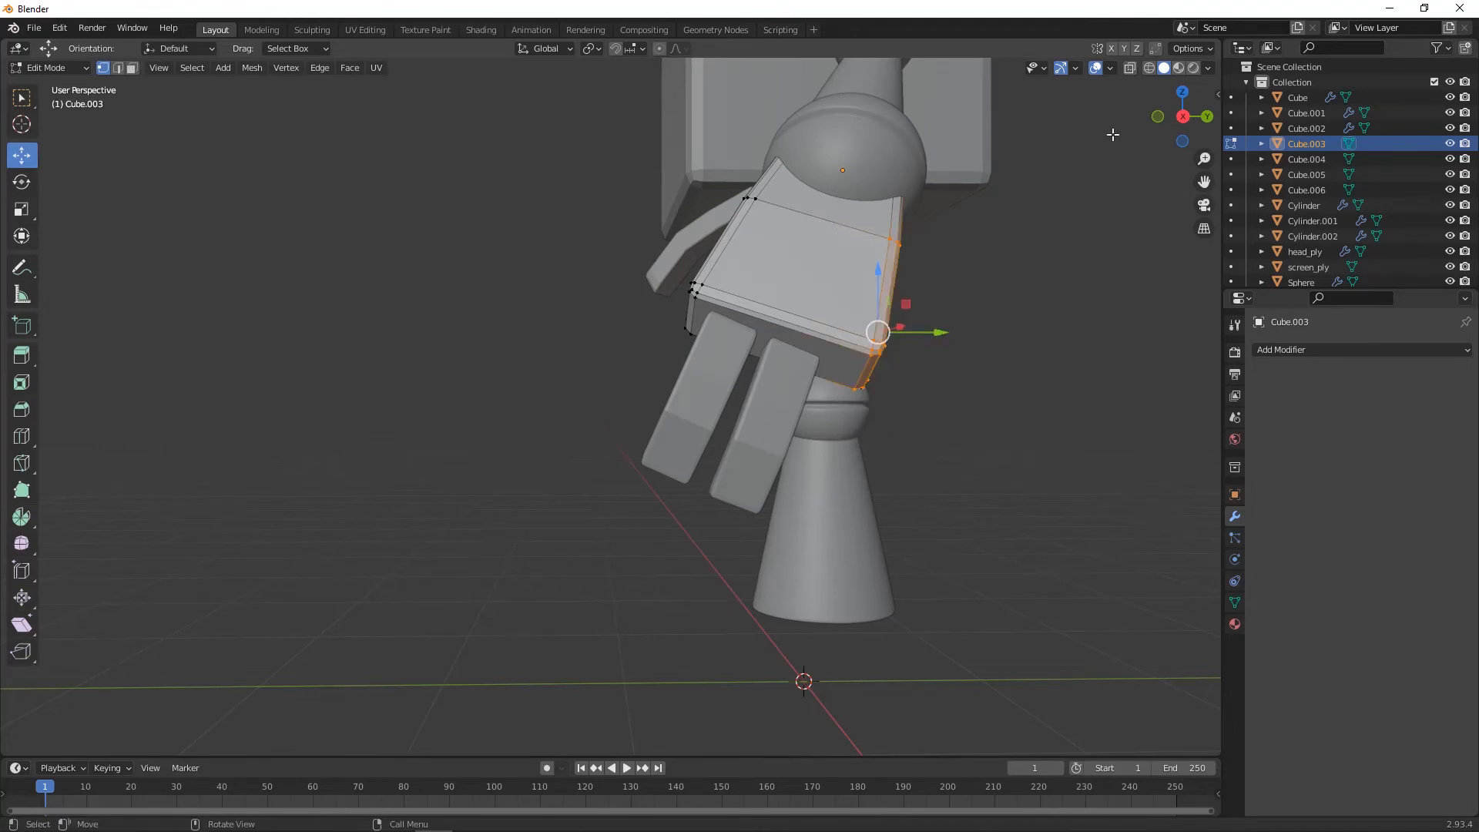
{"action": "left_click", "coordinate": [1130, 68]}
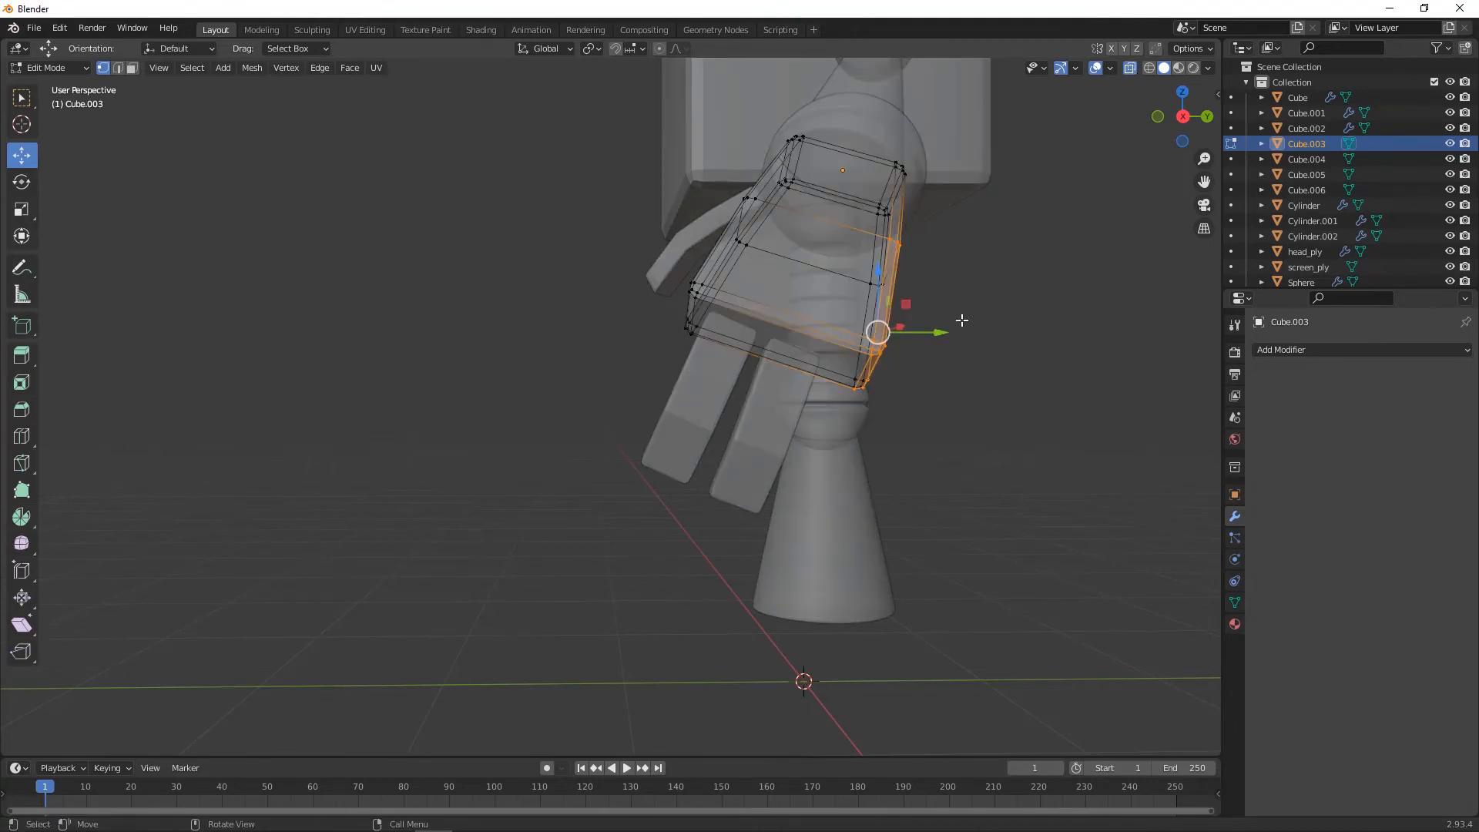
{"action": "middle_click_drag", "start_coordinate": [961, 322], "coordinate": [947, 349]}
{"action": "left_click_drag", "start_coordinate": [936, 279], "coordinate": [801, 466]}
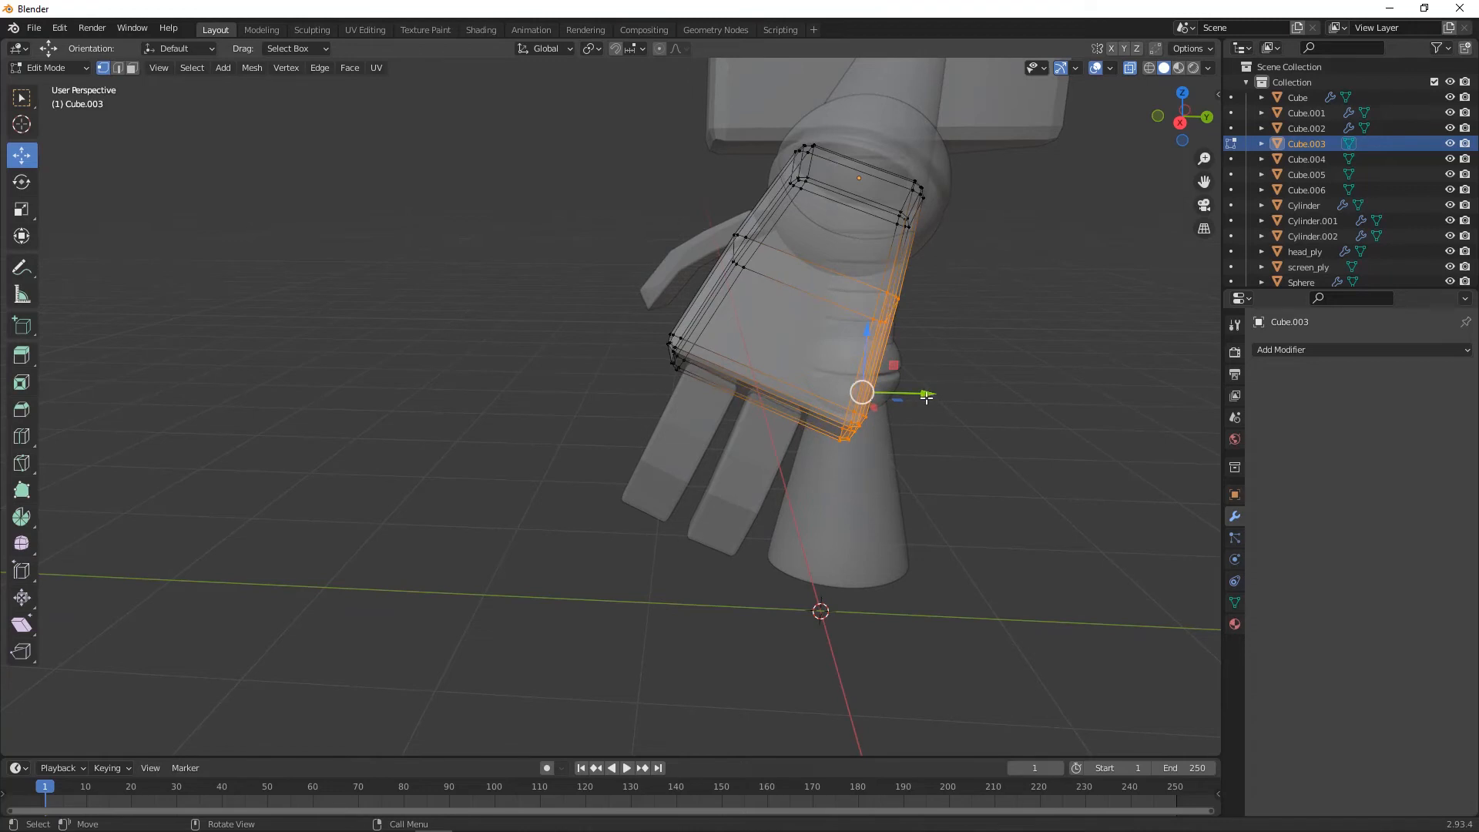
{"action": "left_click_drag", "start_coordinate": [919, 394], "coordinate": [884, 392]}
- Select the middle vertices on the same side of the hand block and move them inward to straighten the narrowed edge
{"action": "left_click_drag", "start_coordinate": [912, 278], "coordinate": [820, 337]}
{"action": "left_click_drag", "start_coordinate": [915, 311], "coordinate": [931, 315]}
{"action": "left_click_drag", "start_coordinate": [868, 391], "coordinate": [809, 423]}
{"action": "middle_click_drag", "start_coordinate": [809, 423], "coordinate": [982, 356]}
{"action": "left_click_drag", "start_coordinate": [982, 357], "coordinate": [813, 437]}
{"action": "middle_click_drag", "start_coordinate": [812, 438], "coordinate": [961, 345]}
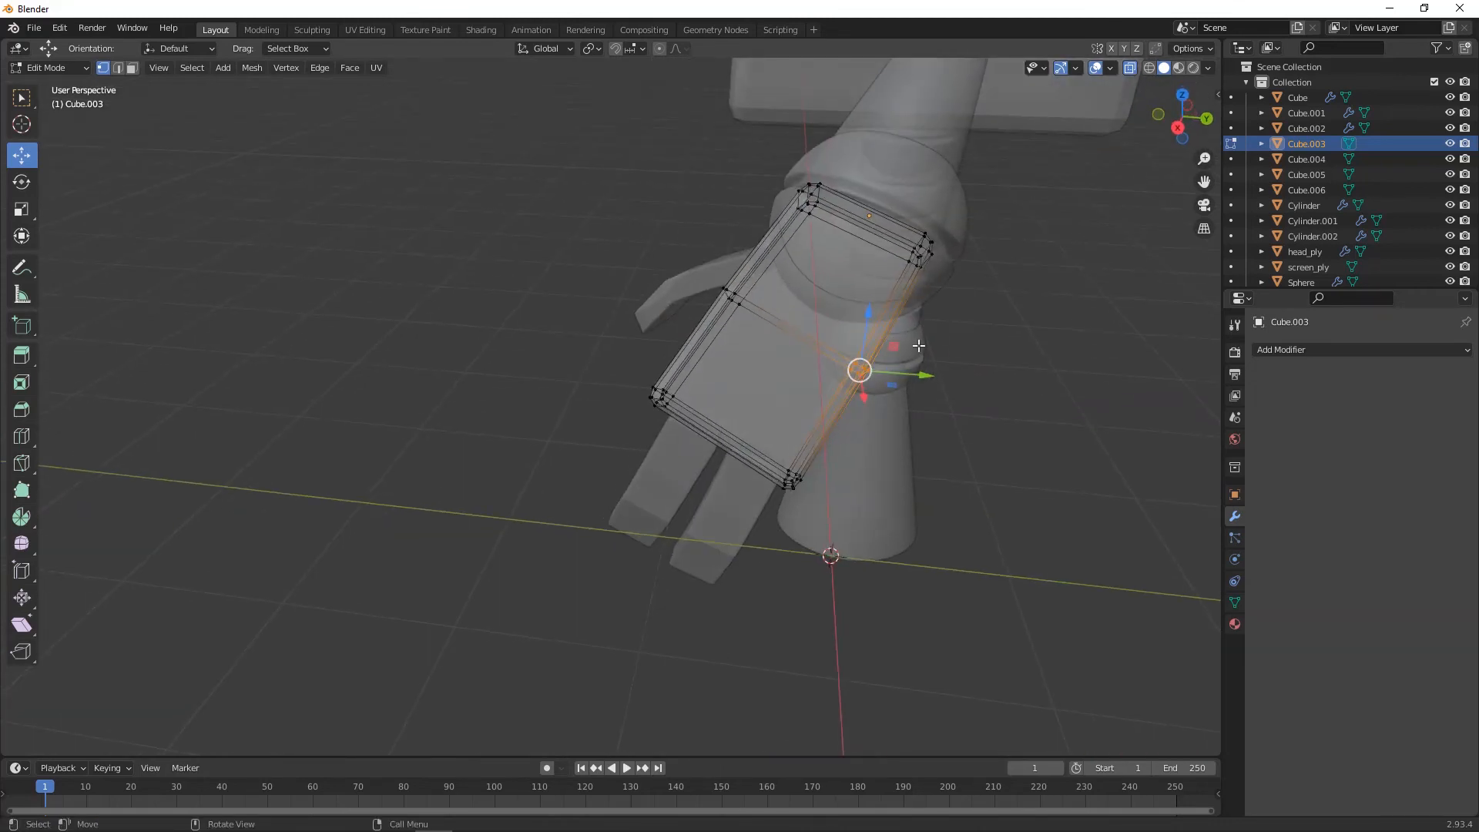
- Turn off the X-ray display and return the hand block to Object Mode
{"action": "left_click", "coordinate": [1131, 67]}
{"action": "mouse_move", "coordinate": [948, 329]}
{"action": "left_mouse_down"}
{"action": "mouse_move", "coordinate": [845, 399]}
{"action": "mouse_move", "coordinate": [921, 419]}
{"action": "left_mouse_up"}
{"action": "middle_click_drag", "start_coordinate": [921, 426], "coordinate": [1002, 212]}
{"action": "middle_click_drag", "start_coordinate": [862, 409], "coordinate": [788, 413]}
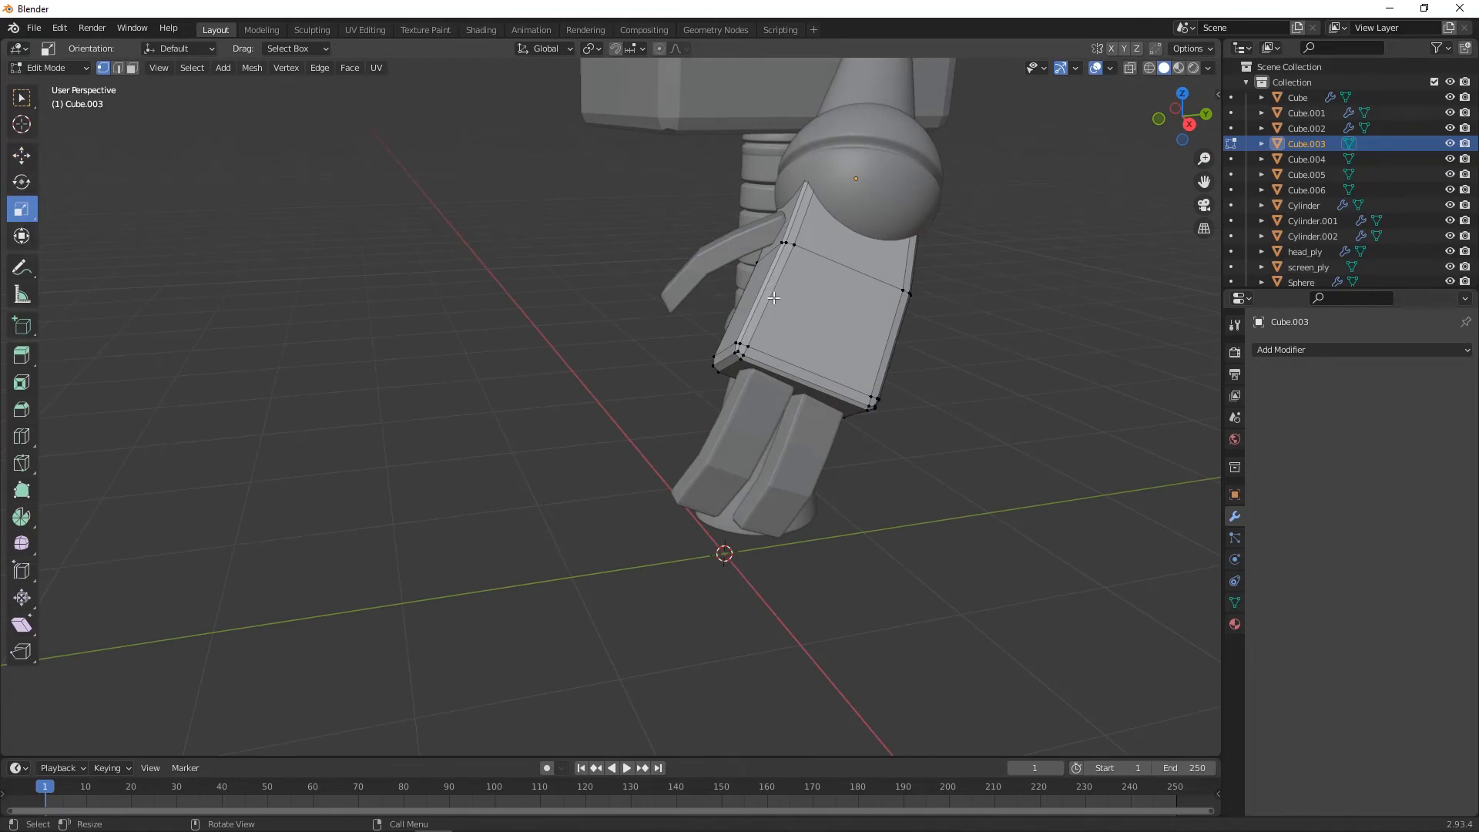
{"action": "key", "text": "Tab"}
{"action": "left_click", "coordinate": [908, 381]}
- Select all the parts of the arm from the shoulder sphere to the fingers and thumb and join them into one object
{"action": "middle_click_drag", "start_coordinate": [908, 382], "coordinate": [735, 412]}
{"action": "scroll", "coordinate": [735, 412], "scroll_direction": "up", "scroll_amount": 2}
{"action": "left_click", "coordinate": [590, 229]}
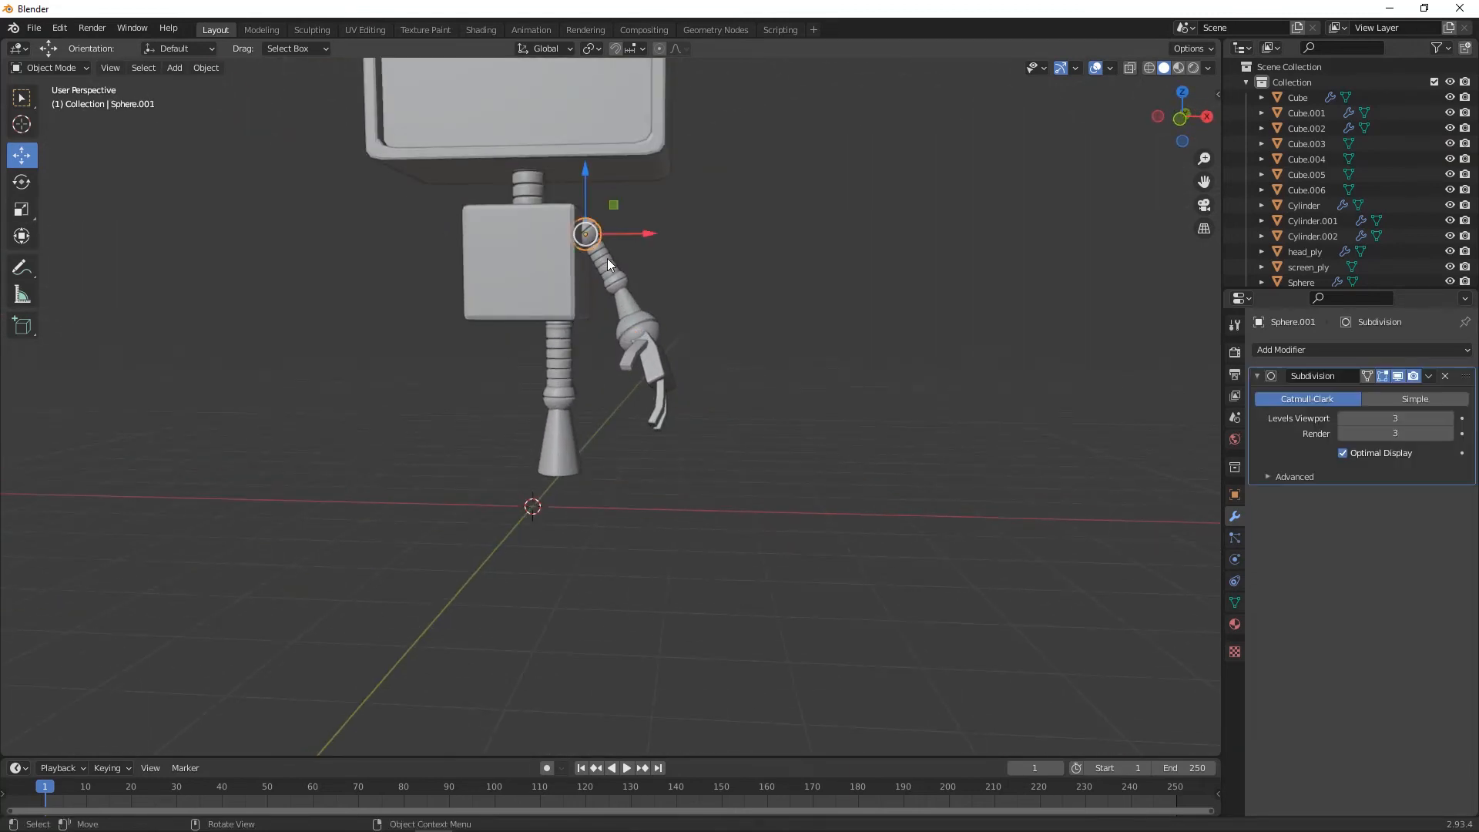
{"action": "left_click", "coordinate": [646, 321], "text": "shift"}
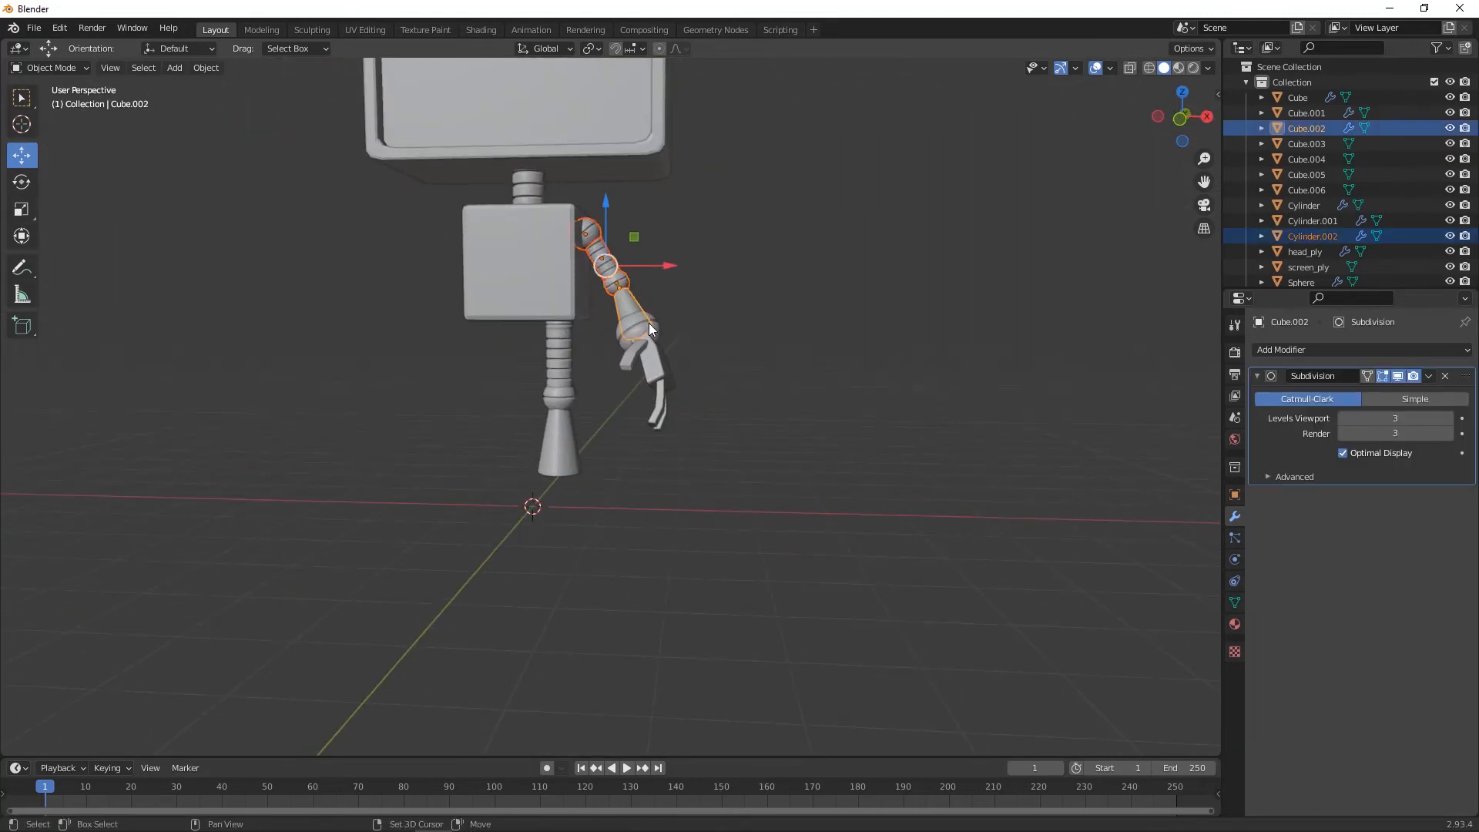
{"action": "left_click", "coordinate": [664, 362], "text": "shift"}
{"action": "left_click", "coordinate": [659, 416], "text": "shift"}
{"action": "left_click", "coordinate": [632, 362], "text": "shift"}
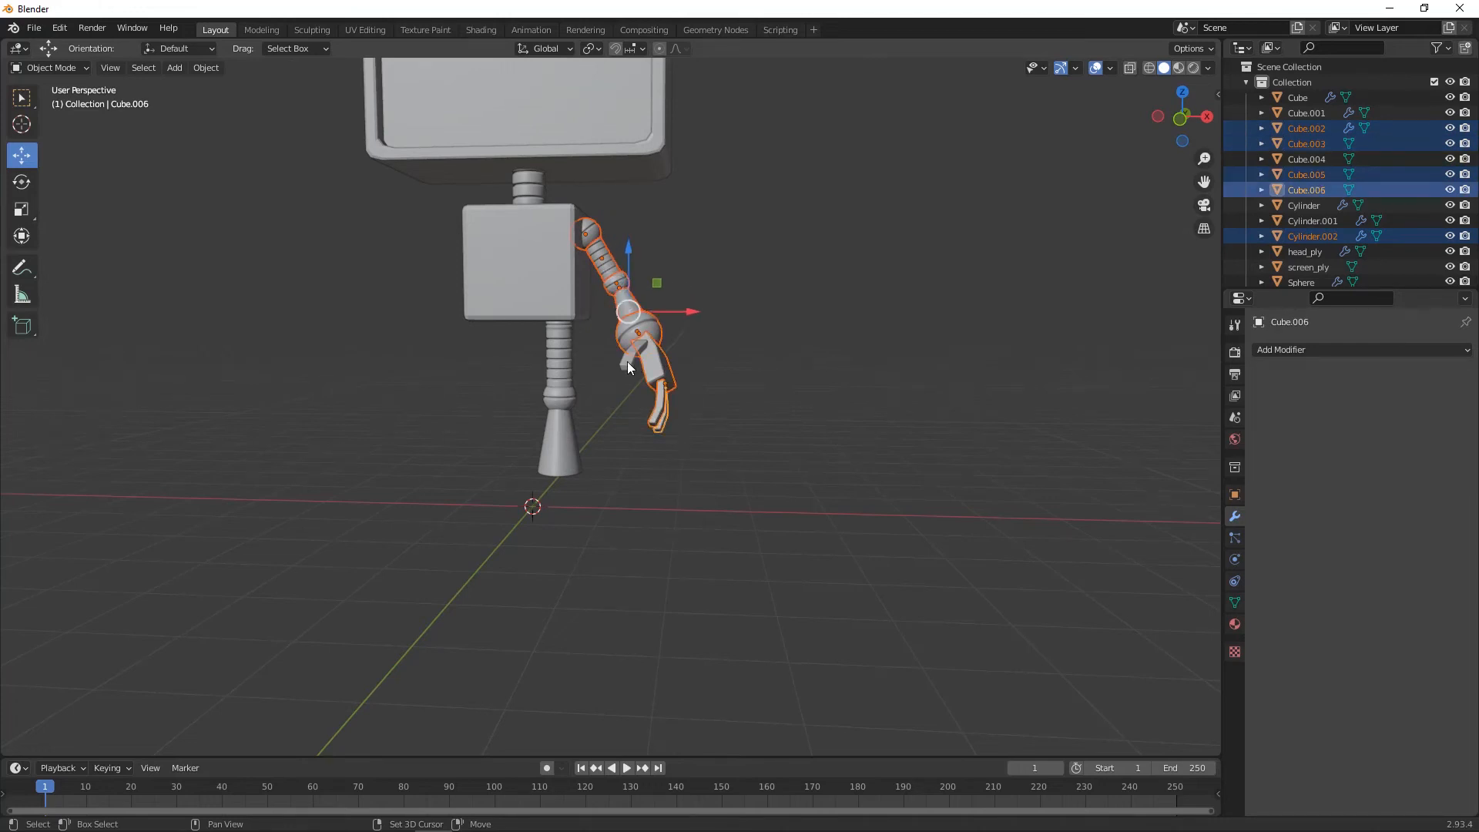
{"action": "left_click", "coordinate": [628, 362], "text": "shift"}
{"action": "mouse_move", "coordinate": [770, 378]}
{"action": "middle_mouse_down"}
{"action": "mouse_move", "coordinate": [550, 413]}
{"action": "mouse_move", "coordinate": [795, 387]}
{"action": "mouse_move", "coordinate": [713, 417]}
{"action": "mouse_move", "coordinate": [781, 385]}
{"action": "middle_mouse_up"}
{"action": "key", "text": "ctrl"}
{"action": "key", "text": "ctrl+j"}
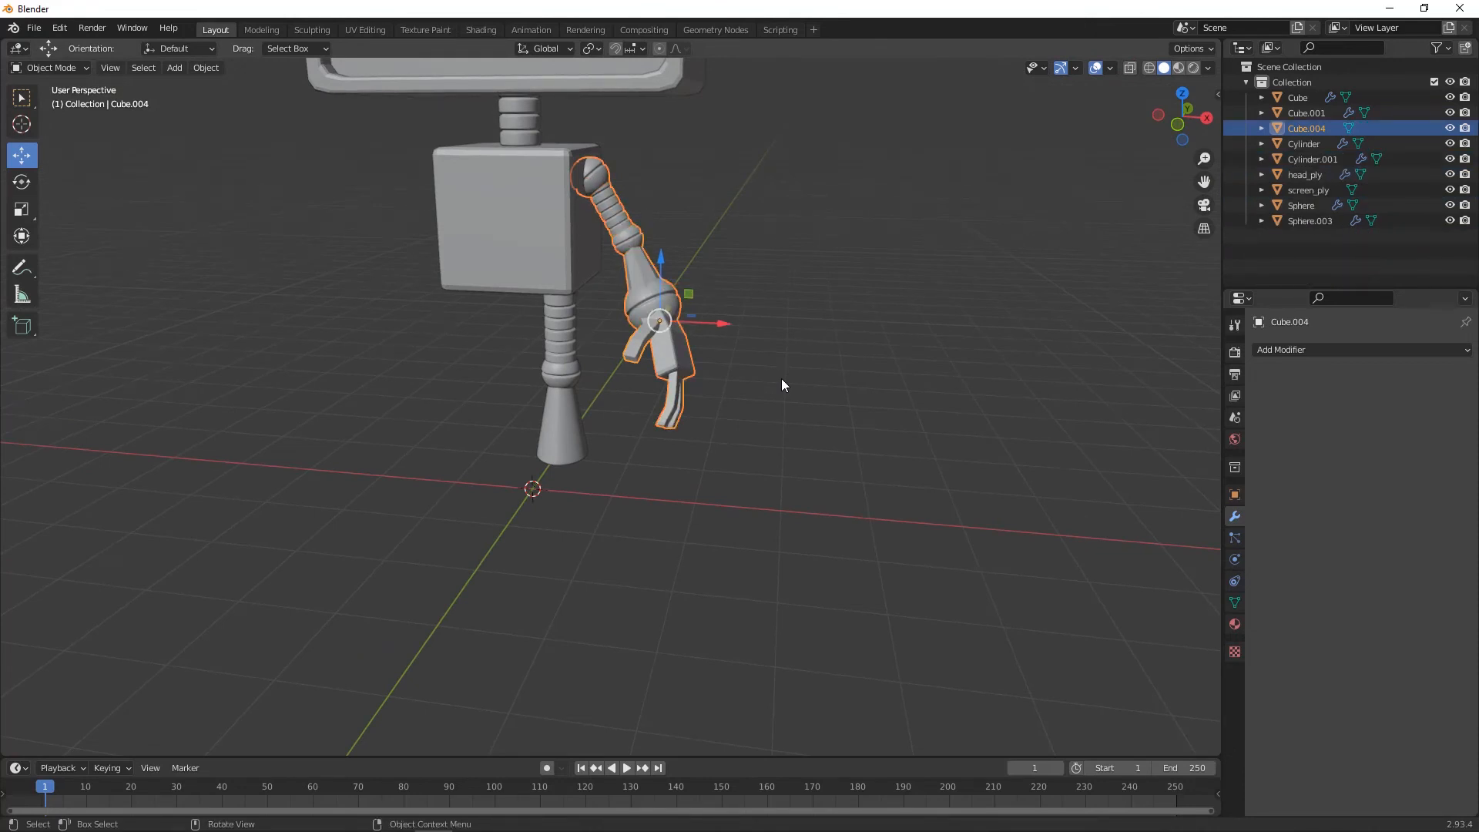
{"action": "left_click", "coordinate": [777, 386]}
{"action": "middle_click_drag", "start_coordinate": [776, 386], "coordinate": [709, 455]}
{"action": "middle_click_drag", "start_coordinate": [605, 413], "coordinate": [868, 573]}
{"action": "scroll", "coordinate": [869, 574], "scroll_direction": "down", "scroll_amount": 3}
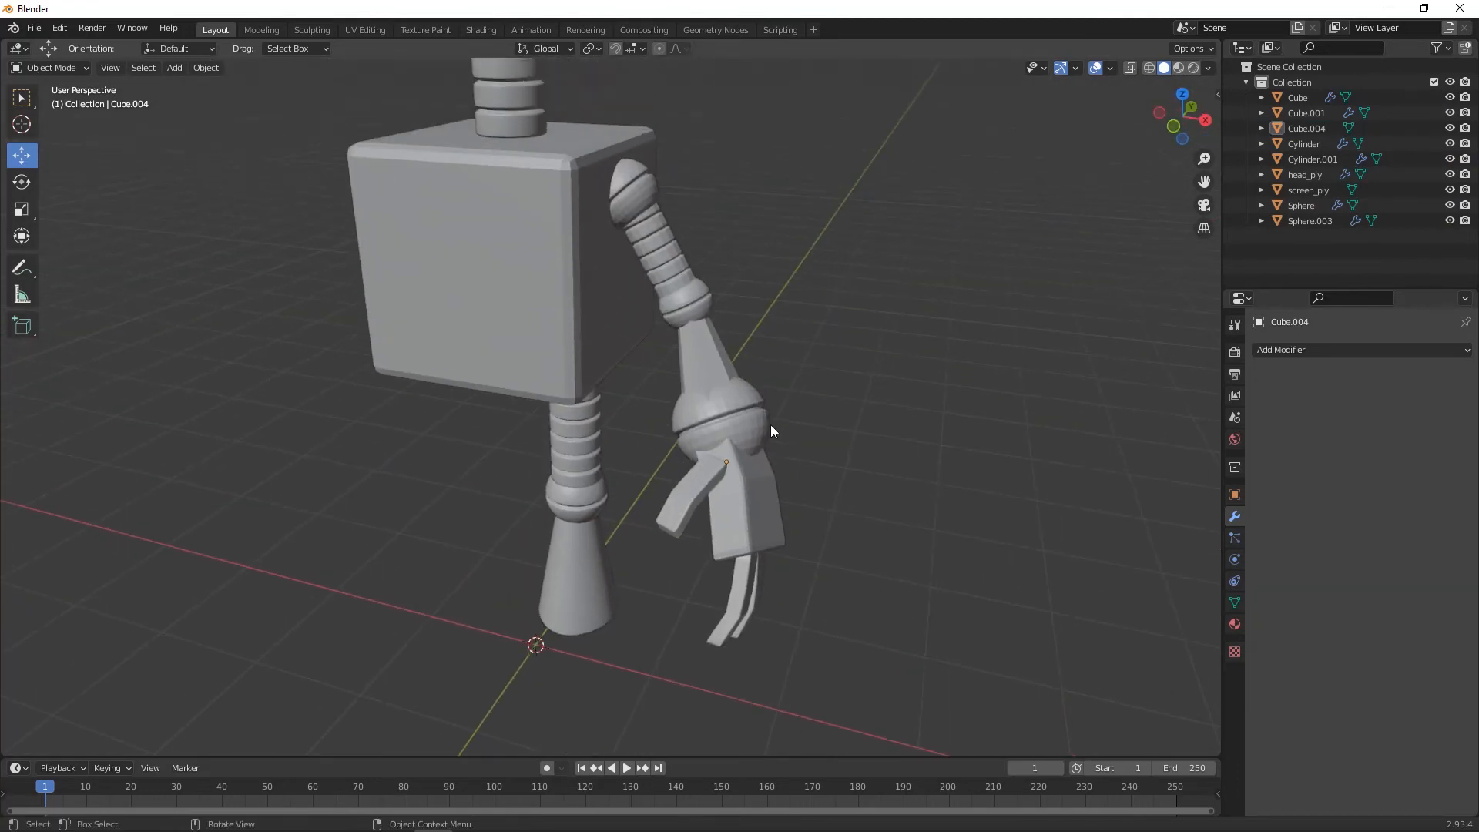
- Add a Mirror modifier to the joined arm on the X axis
{"action": "left_click", "coordinate": [757, 414]}
{"action": "middle_click_drag", "start_coordinate": [757, 415], "coordinate": [907, 464]}
{"action": "scroll", "coordinate": [907, 465], "scroll_direction": "down", "scroll_amount": 4}
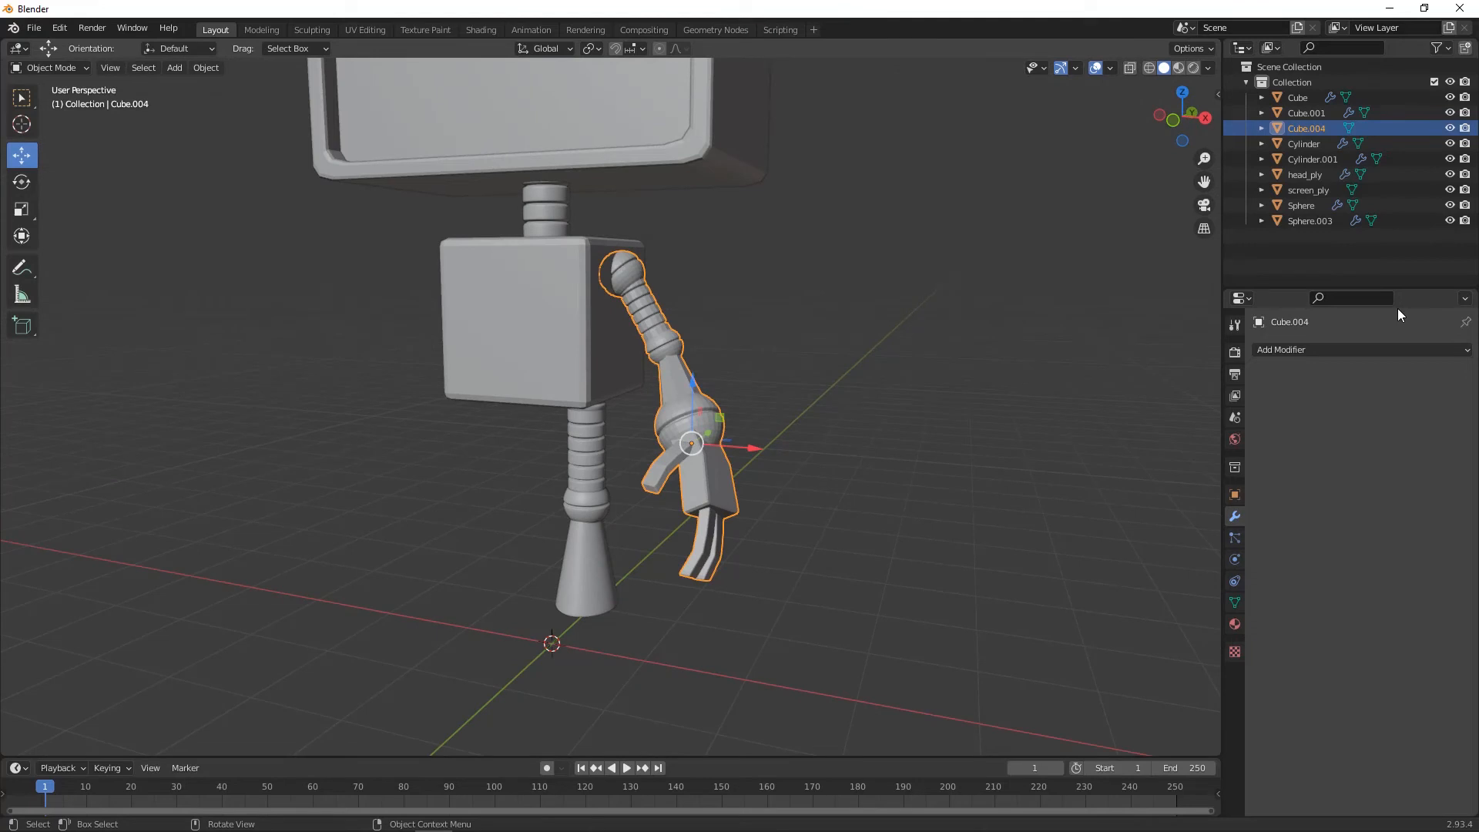
{"action": "scroll", "coordinate": [1161, 644], "scroll_direction": "up", "scroll_amount": 2}
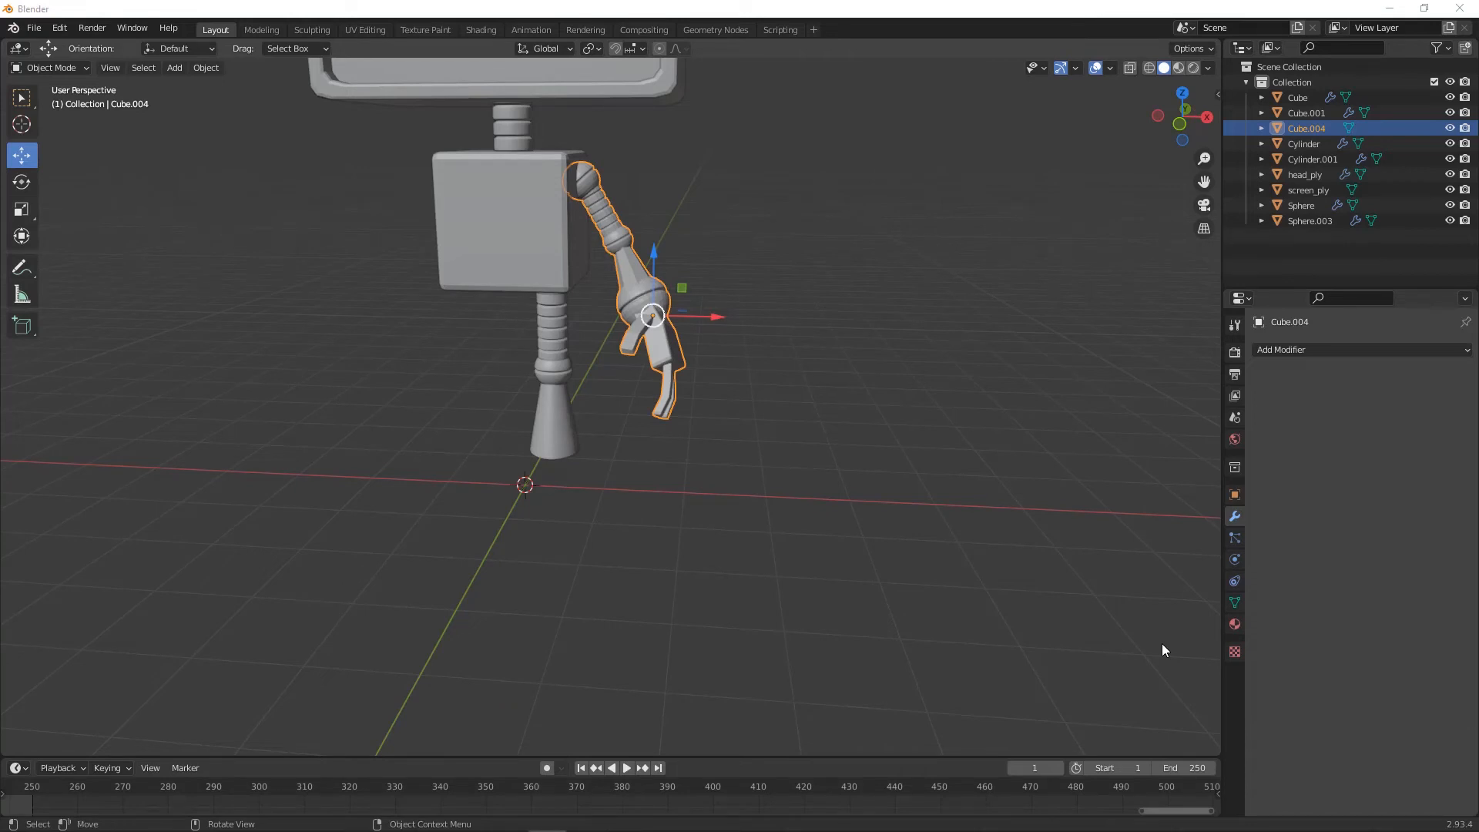
{"action": "middle_click_drag", "start_coordinate": [1163, 646], "coordinate": [1216, 478]}
{"action": "scroll", "coordinate": [1163, 646], "scroll_direction": "up", "scroll_amount": 2}
{"action": "left_click", "coordinate": [1360, 349]}
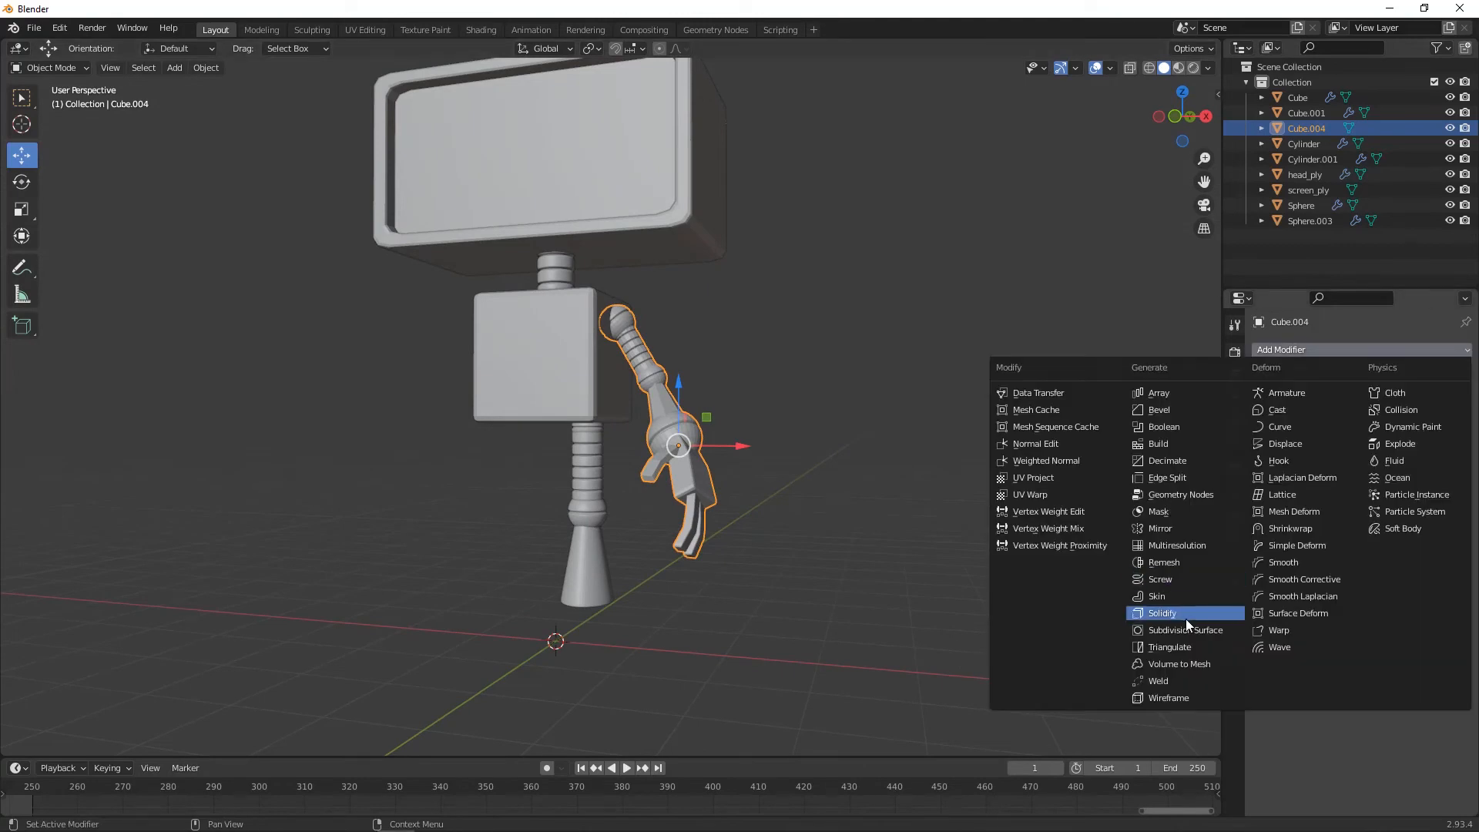
{"action": "left_click", "coordinate": [1194, 529]}
{"action": "middle_click_drag", "start_coordinate": [1172, 532], "coordinate": [1001, 436]}
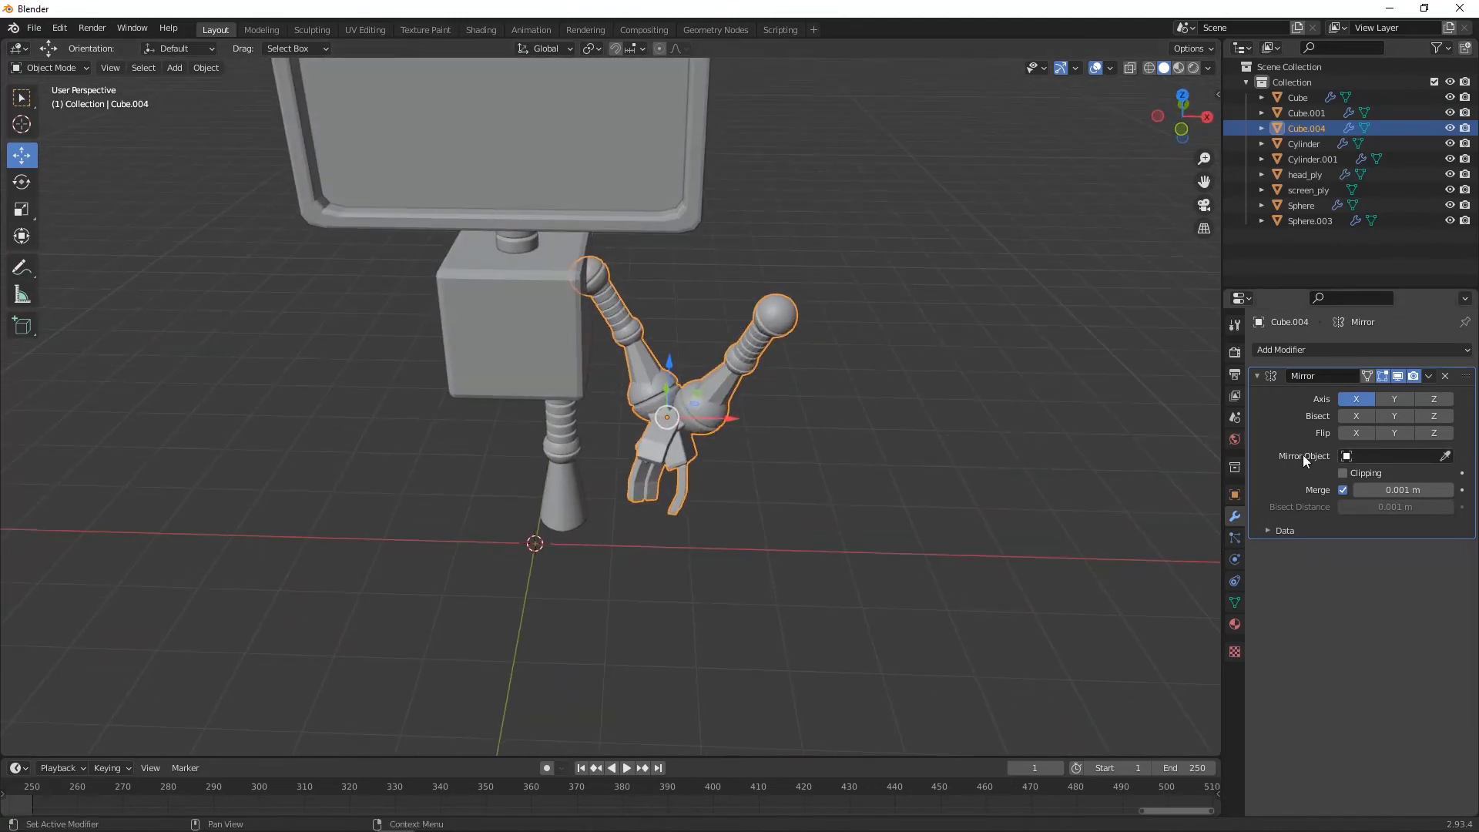
- Set the torso cube as the mirror object of the arm's Mirror modifier
{"action": "left_click", "coordinate": [1445, 457]}
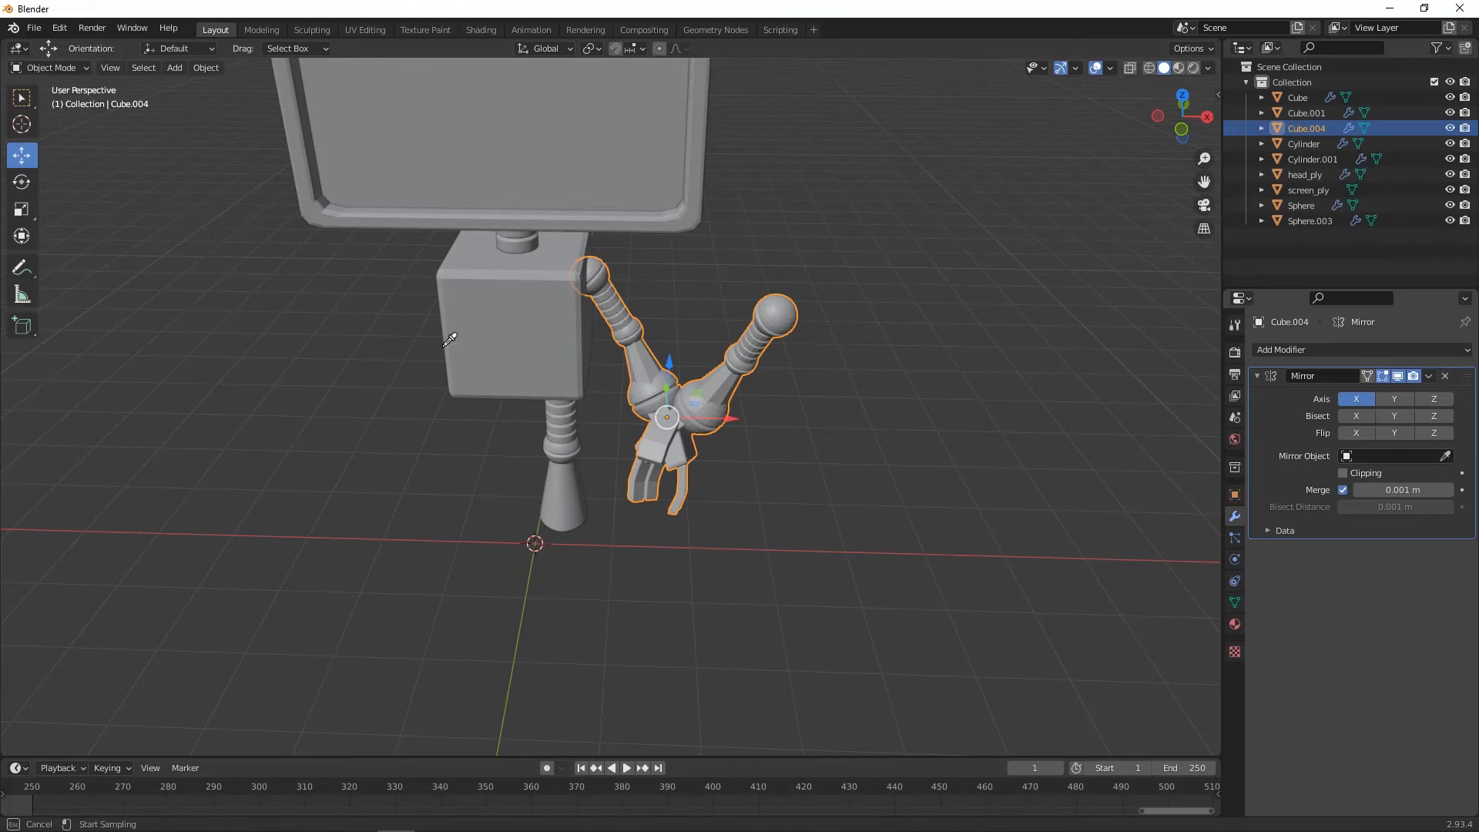
{"action": "left_click", "coordinate": [526, 348]}
{"action": "middle_click_drag", "start_coordinate": [530, 372], "coordinate": [718, 343]}
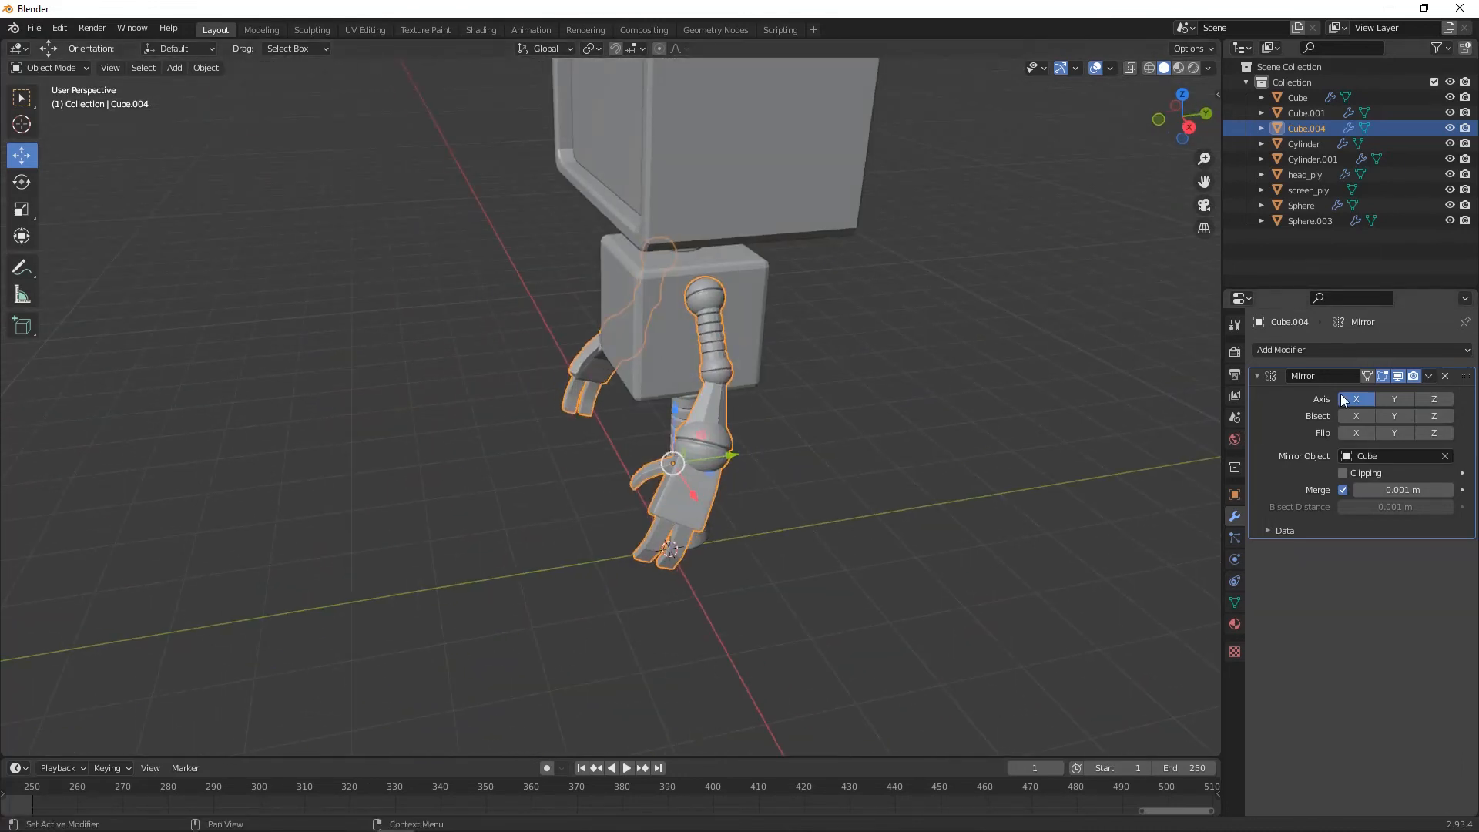
{"action": "middle_click_drag", "start_coordinate": [1071, 538], "coordinate": [1057, 482]}
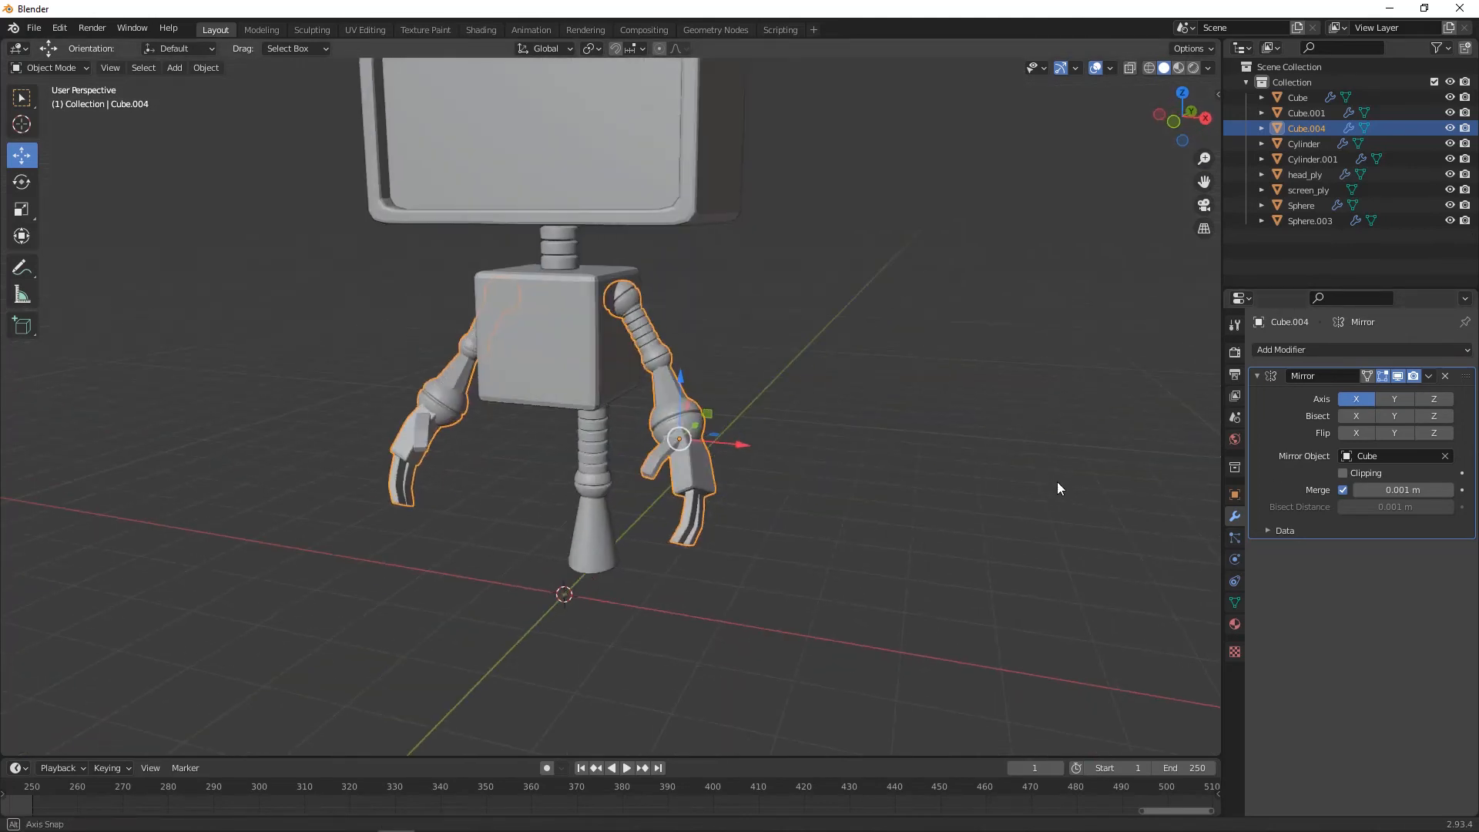
- Add a Subdivision Surface modifier to the mirrored arms with the viewport level set to 3
{"action": "left_click", "coordinate": [1331, 349]}
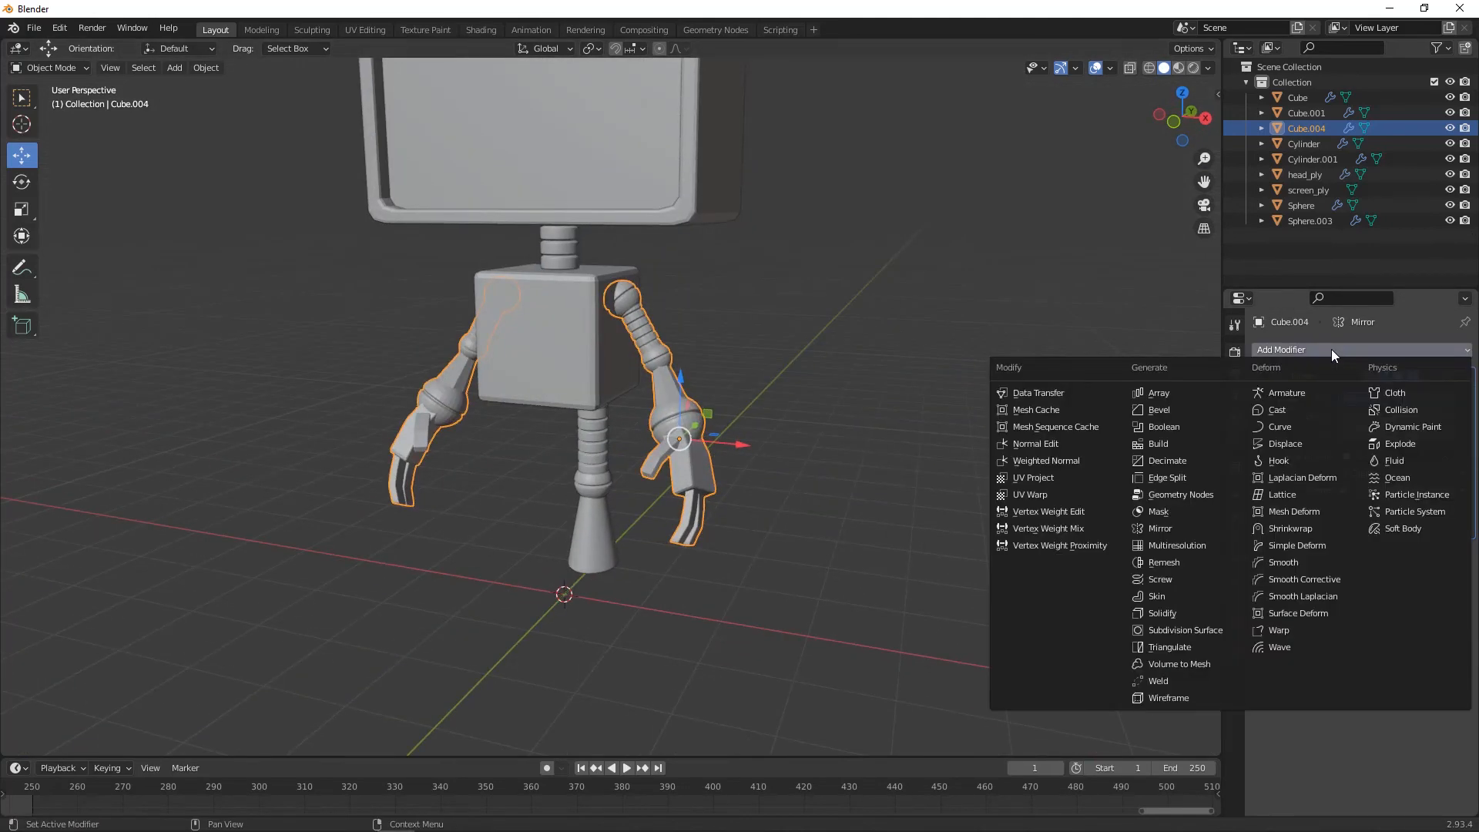
{"action": "left_click", "coordinate": [1194, 632]}
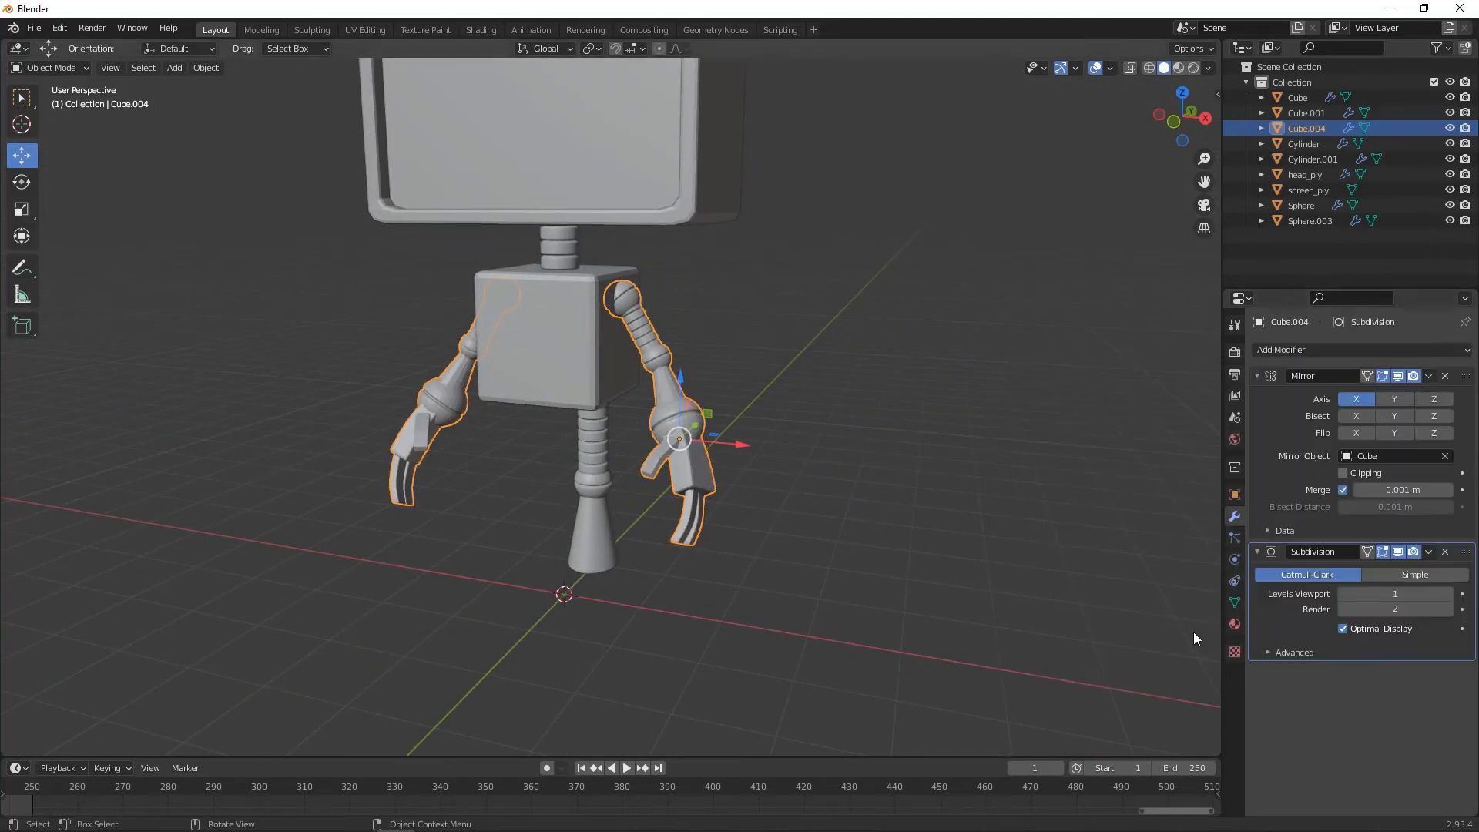
{"action": "left_click", "coordinate": [1450, 594]}
{"action": "left_click", "coordinate": [927, 492]}
{"action": "middle_click_drag", "start_coordinate": [927, 492], "coordinate": [829, 515]}
{"action": "scroll", "coordinate": [830, 516], "scroll_direction": "down", "scroll_amount": 3}
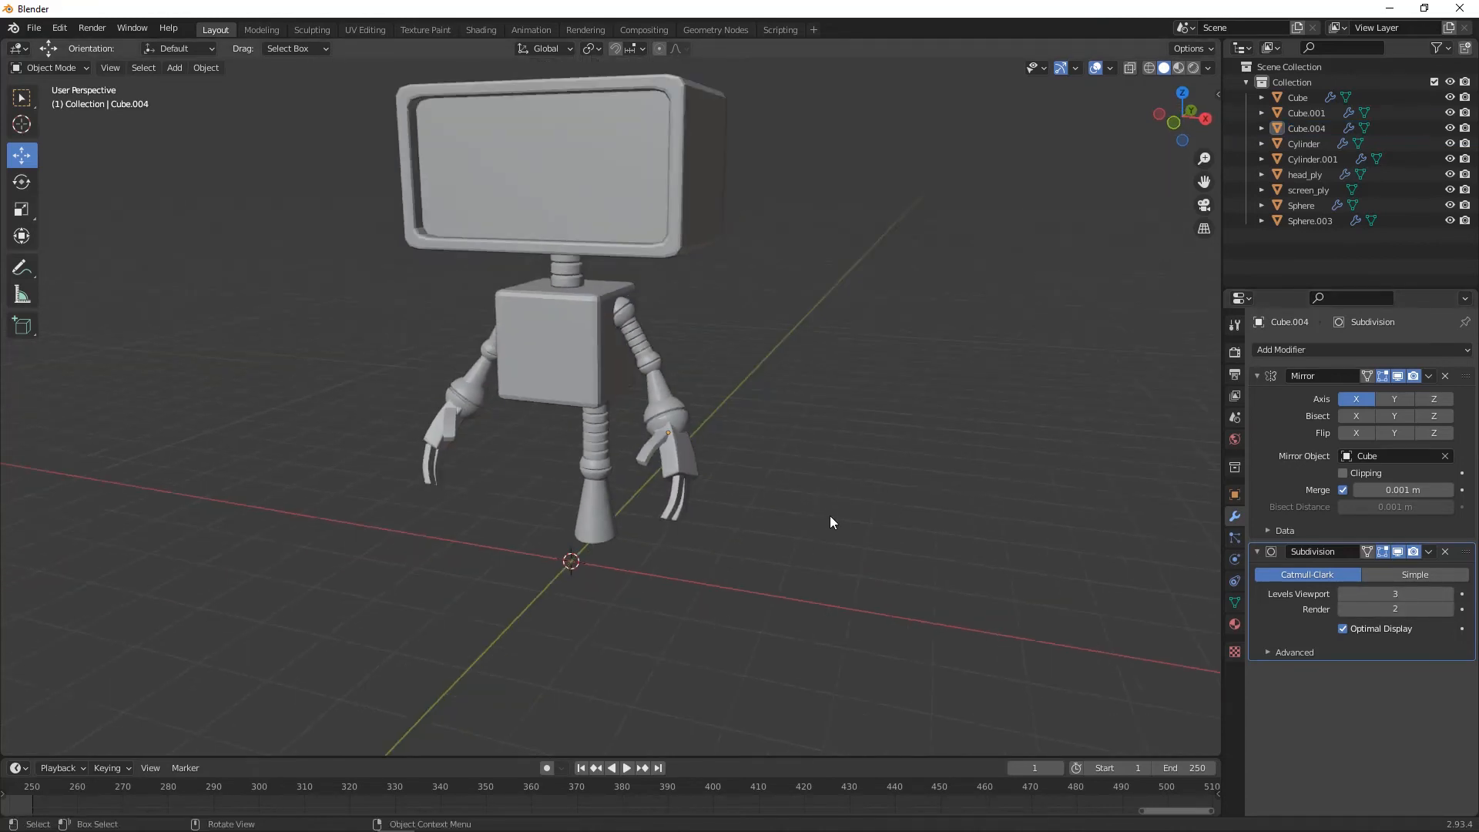
- Add a Subdivision Surface modifier to the robot's head with the viewport level set to 2
{"action": "left_click", "coordinate": [672, 285]}
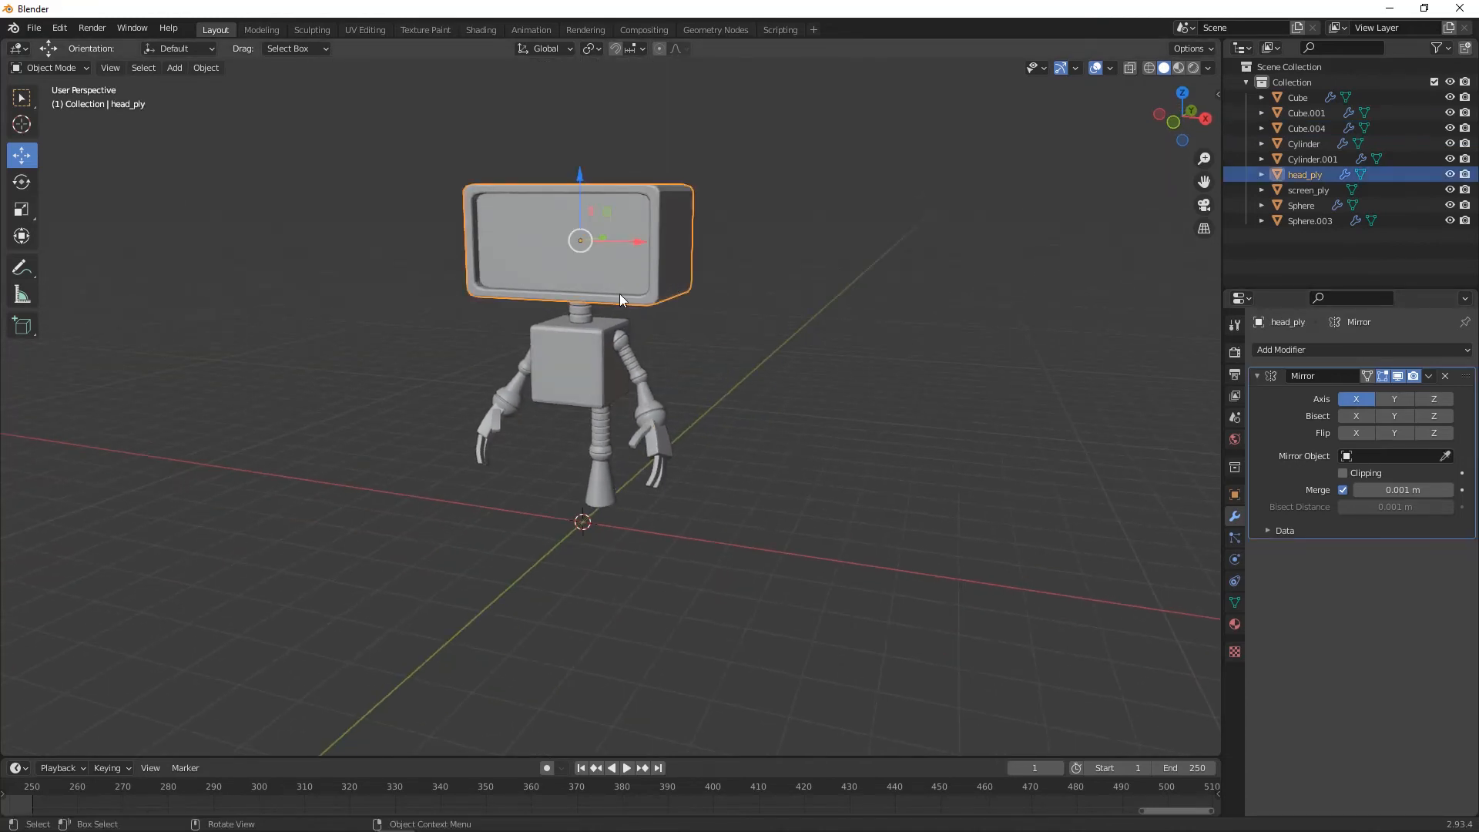
{"action": "left_click", "coordinate": [1435, 352]}
{"action": "left_click", "coordinate": [1173, 630]}
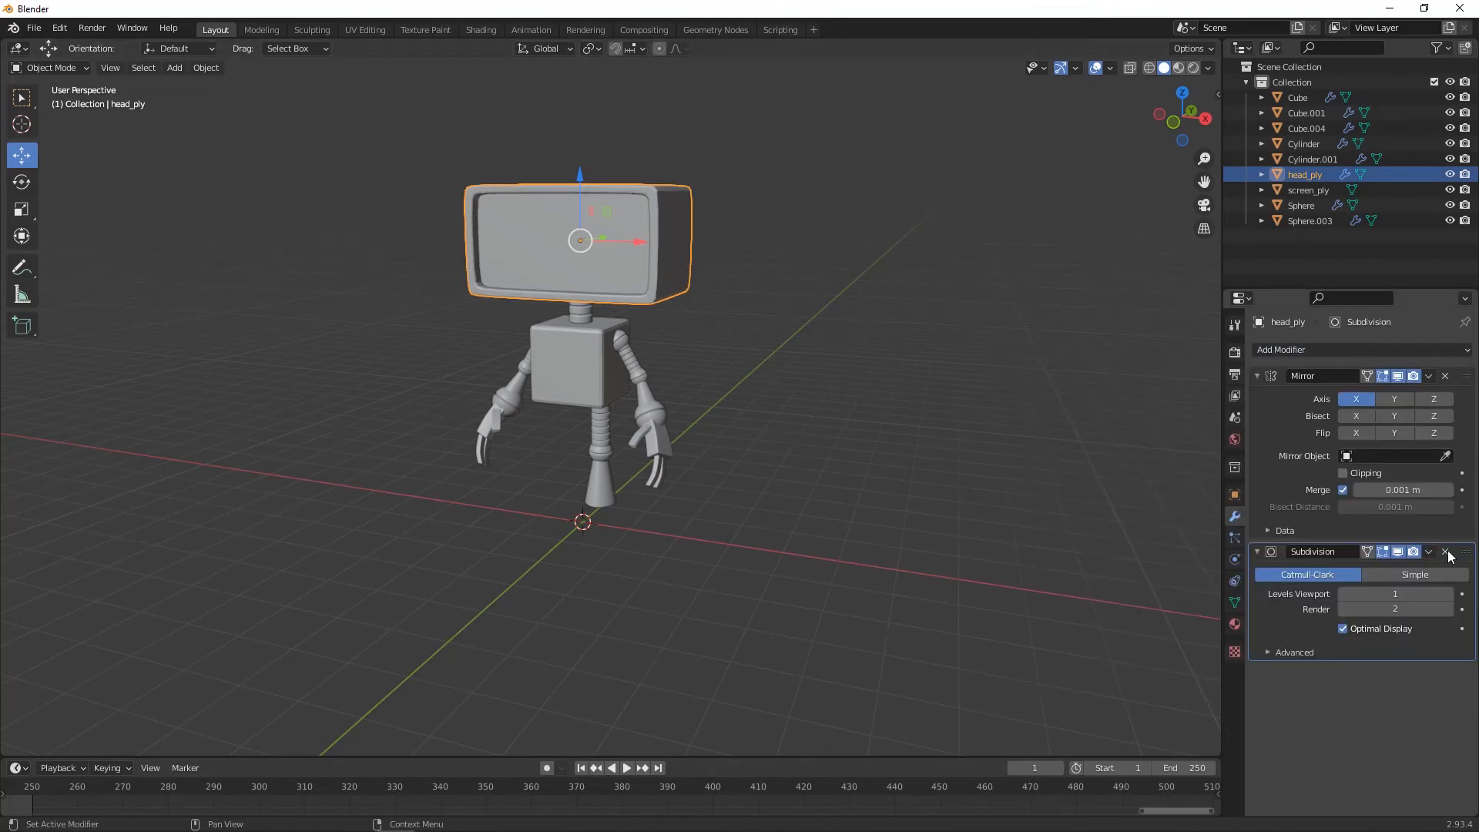
{"action": "left_click", "coordinate": [1448, 594]}
{"action": "left_click", "coordinate": [879, 410]}
{"action": "middle_click_drag", "start_coordinate": [878, 410], "coordinate": [724, 614]}
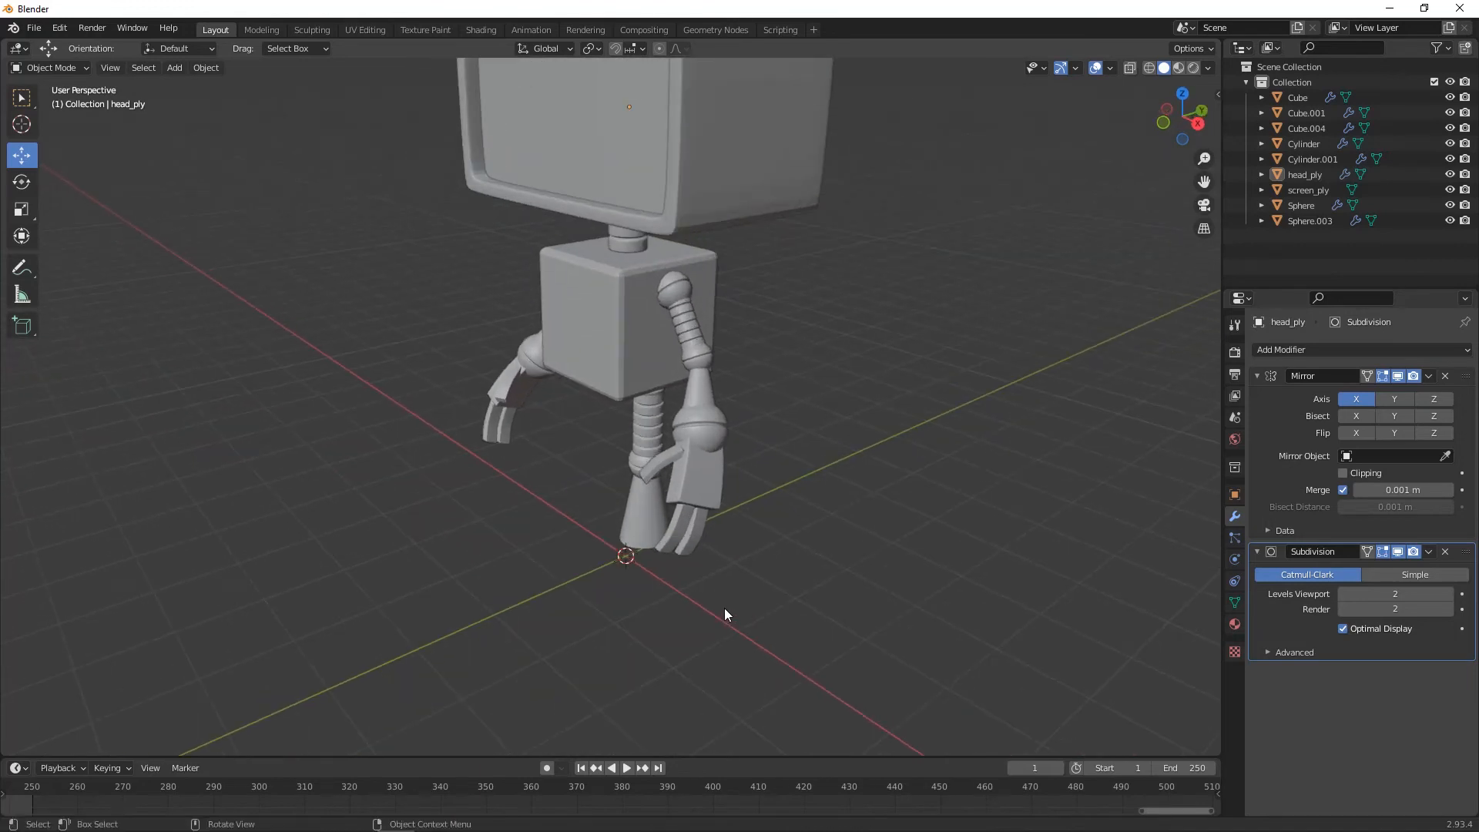
- Add a new cube and move it about 3.45 m along negative Y, in front of the robot
{"action": "key", "text": "shift+a"}
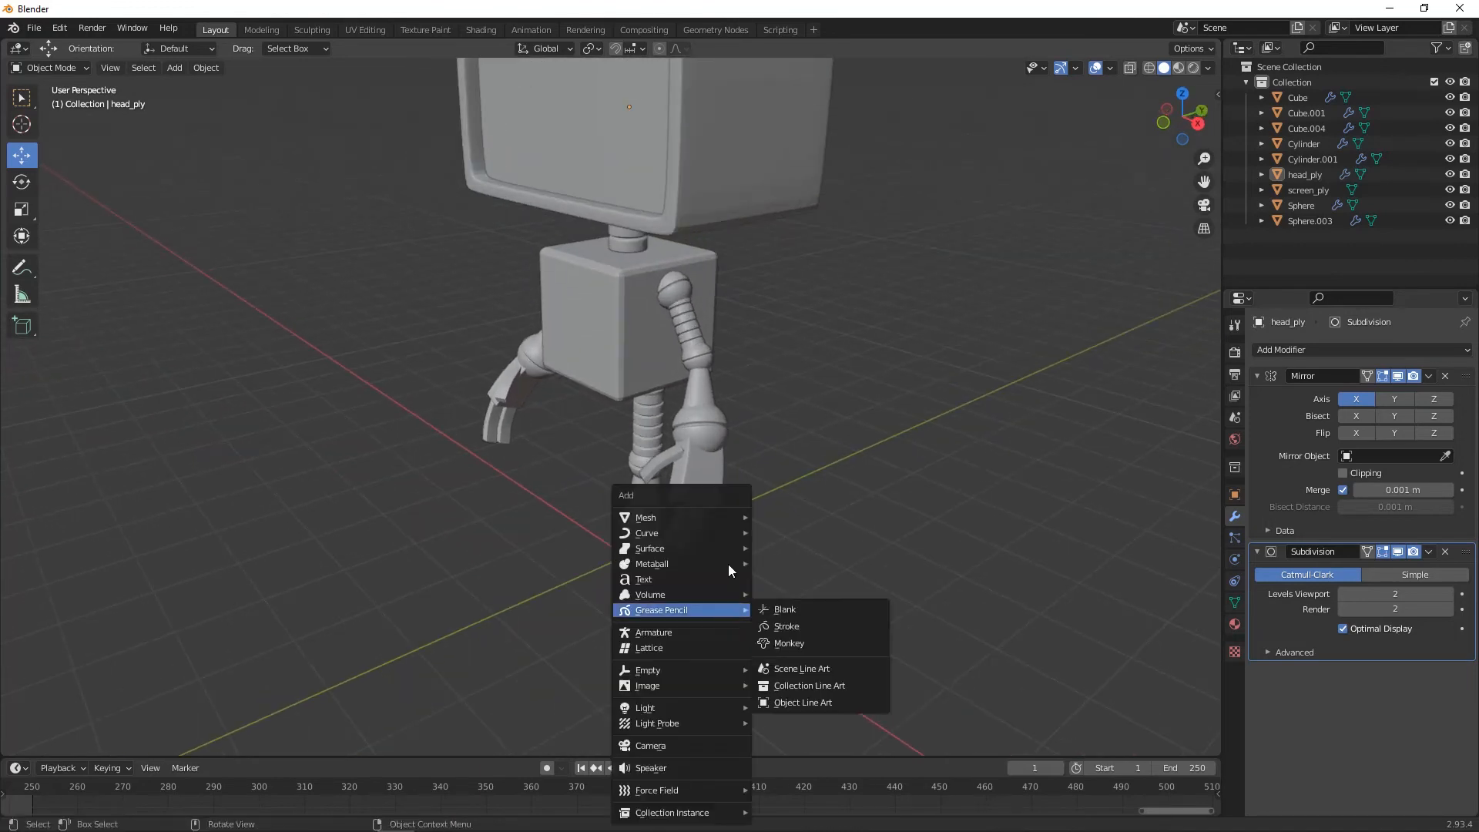
{"action": "mouse_move", "coordinate": [727, 520]}
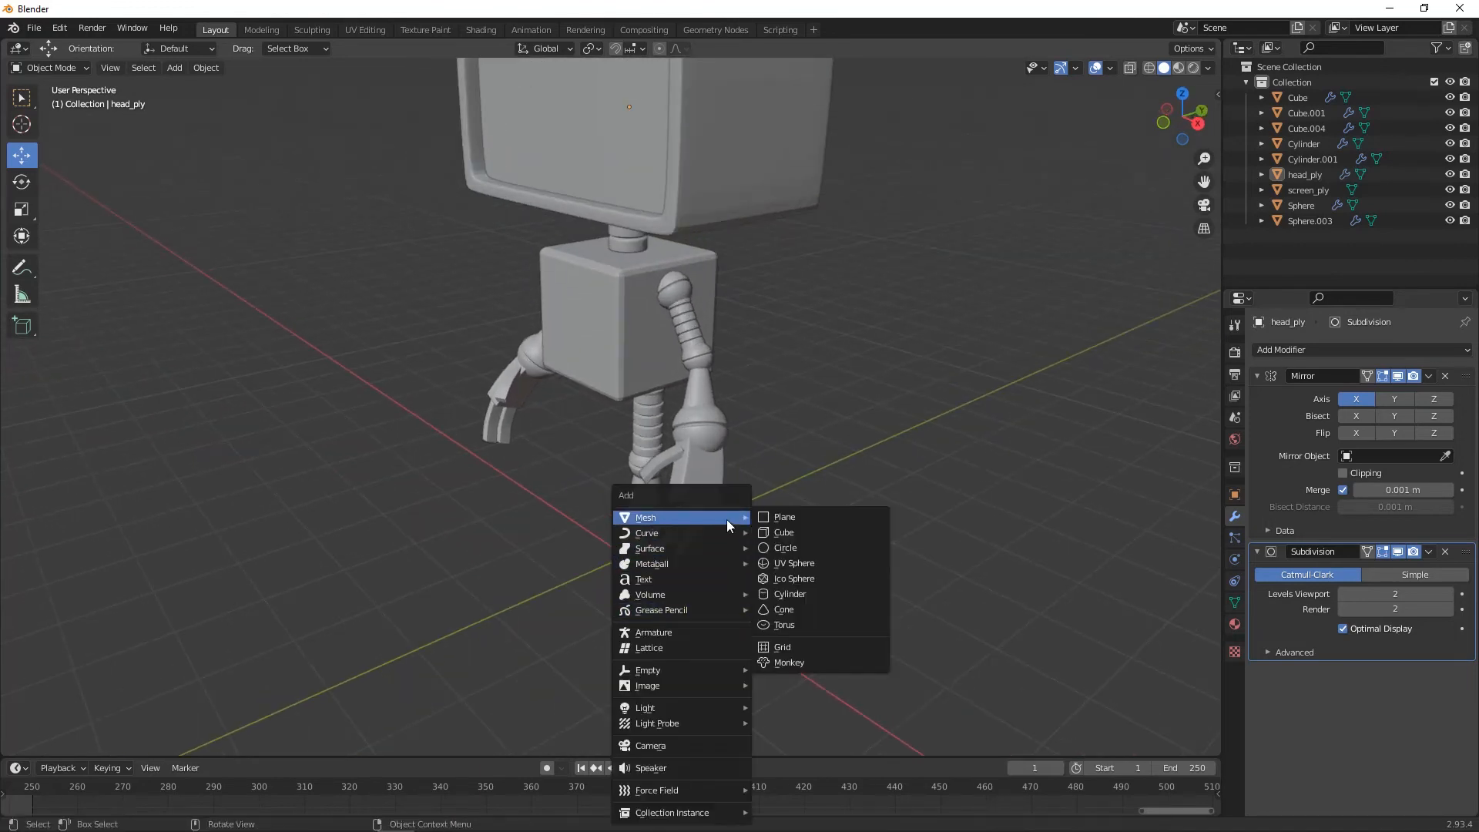
{"action": "left_click", "coordinate": [829, 530]}
{"action": "scroll", "coordinate": [714, 556], "scroll_direction": "down", "scroll_amount": 5}
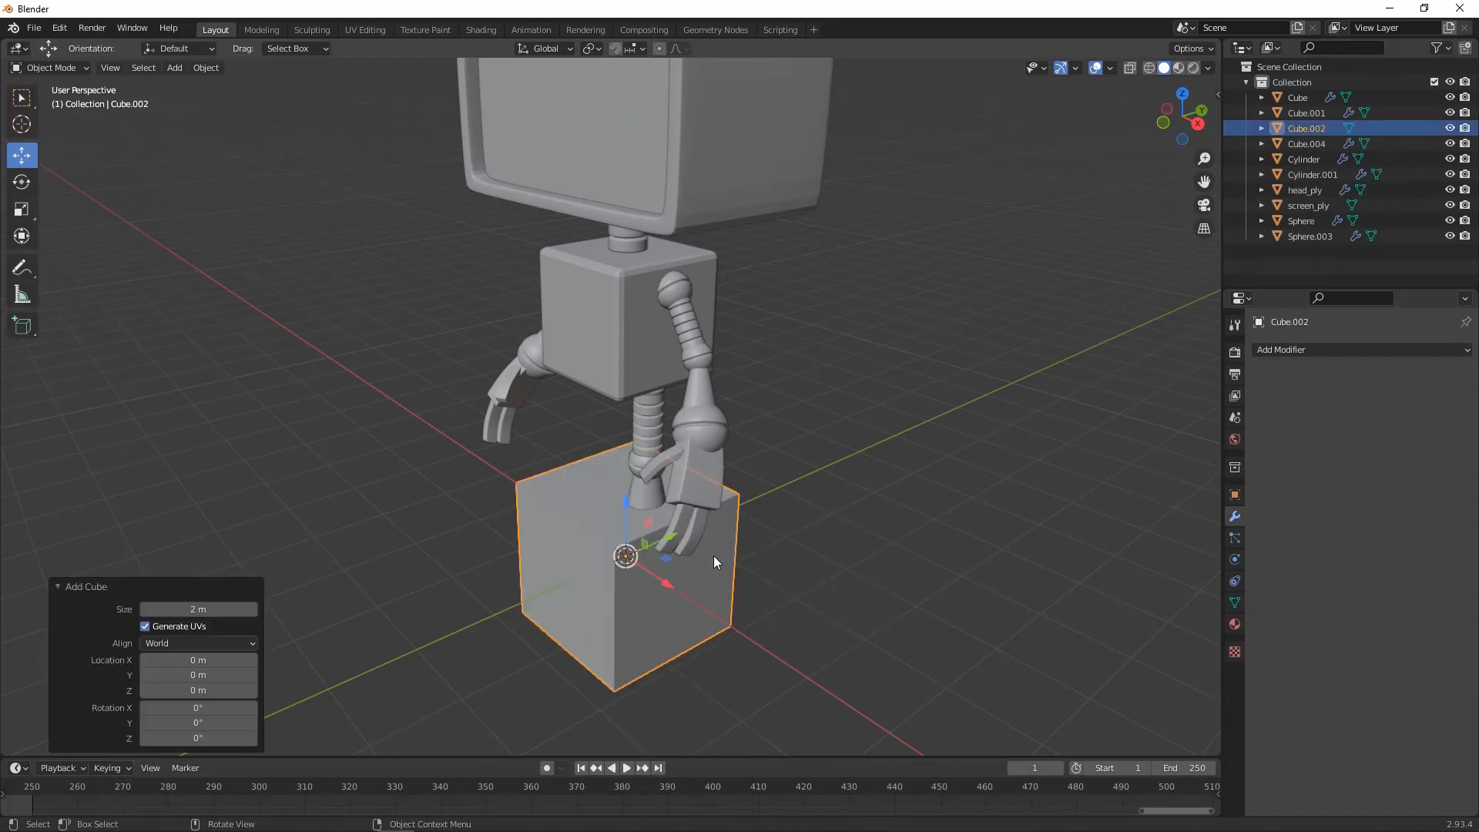
{"action": "middle_click_drag", "start_coordinate": [700, 567], "coordinate": [701, 498]}
{"action": "left_click_drag", "start_coordinate": [712, 469], "coordinate": [565, 493]}
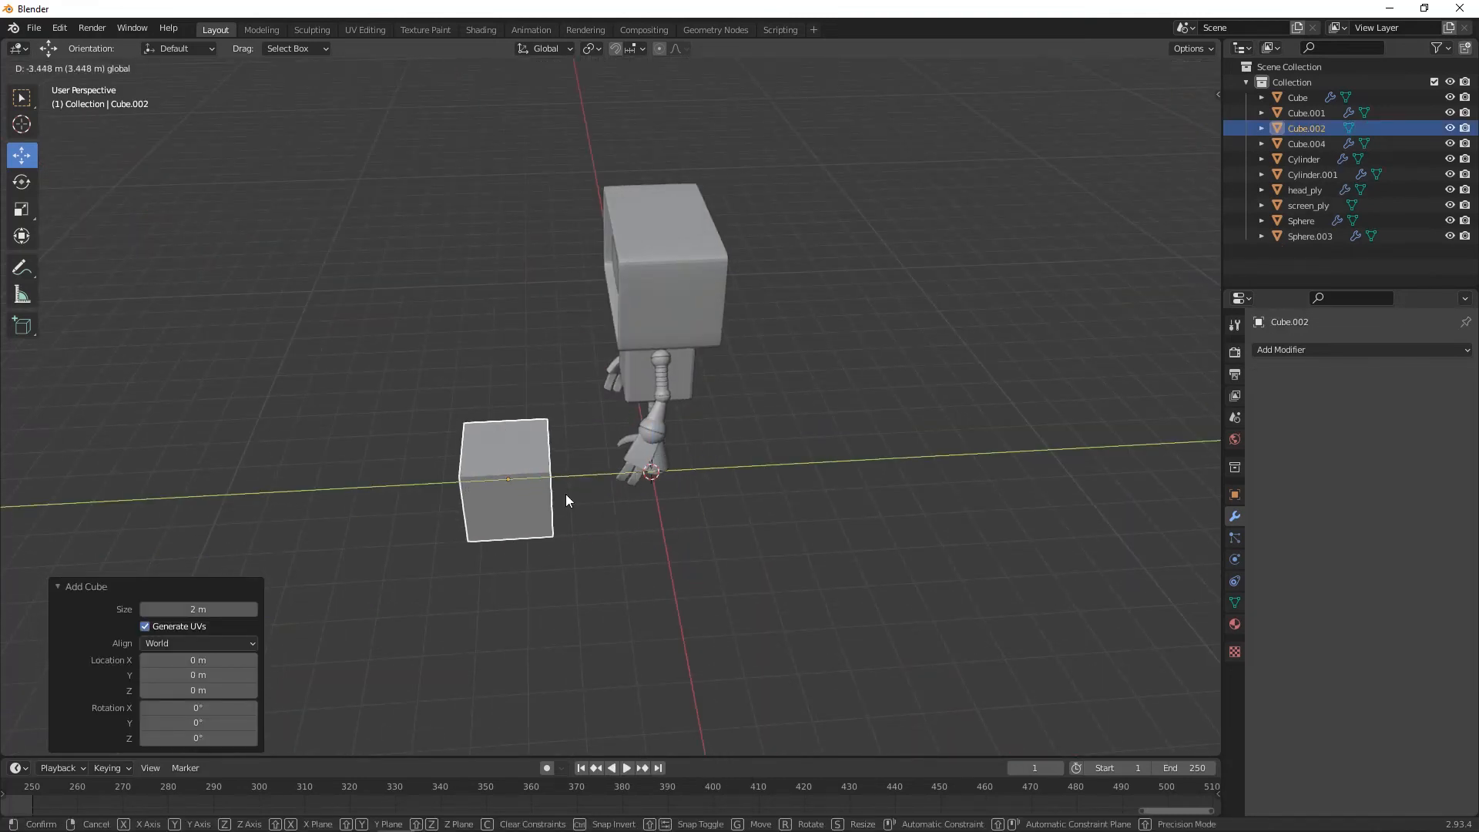
{"action": "middle_click_drag", "start_coordinate": [565, 493], "coordinate": [723, 493]}
{"action": "scroll", "coordinate": [590, 598], "scroll_direction": "up", "scroll_amount": 3}
{"action": "middle_click_drag", "start_coordinate": [590, 597], "coordinate": [808, 458]}
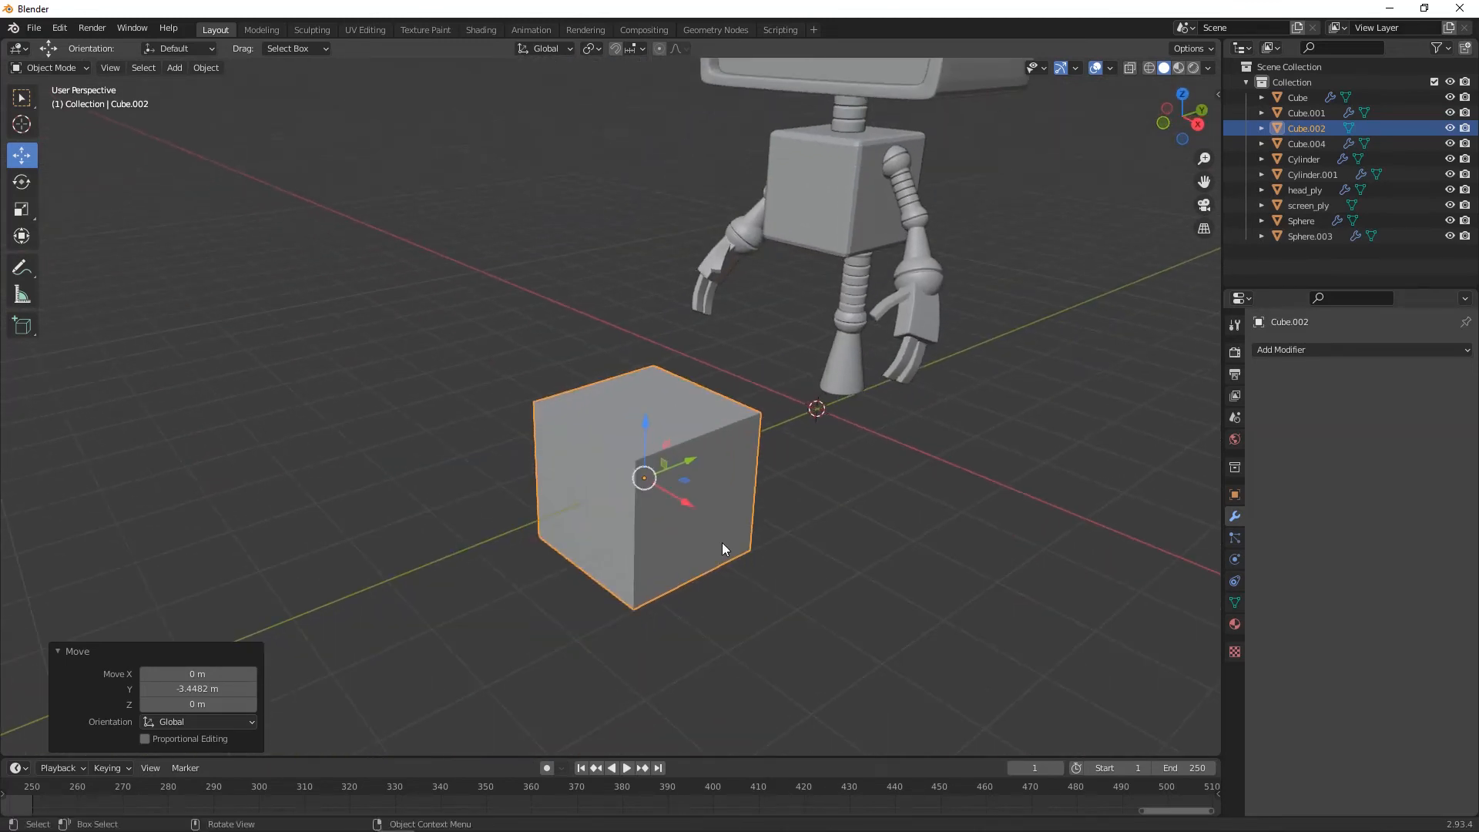
- In Edit Mode, move the new cube's front face outward along negative Y to lengthen the block
{"action": "key", "text": "Tab"}
{"action": "key", "text": "3"}
{"action": "left_click", "coordinate": [570, 525]}
{"action": "key", "text": "g"}
{"action": "key", "text": "y"}
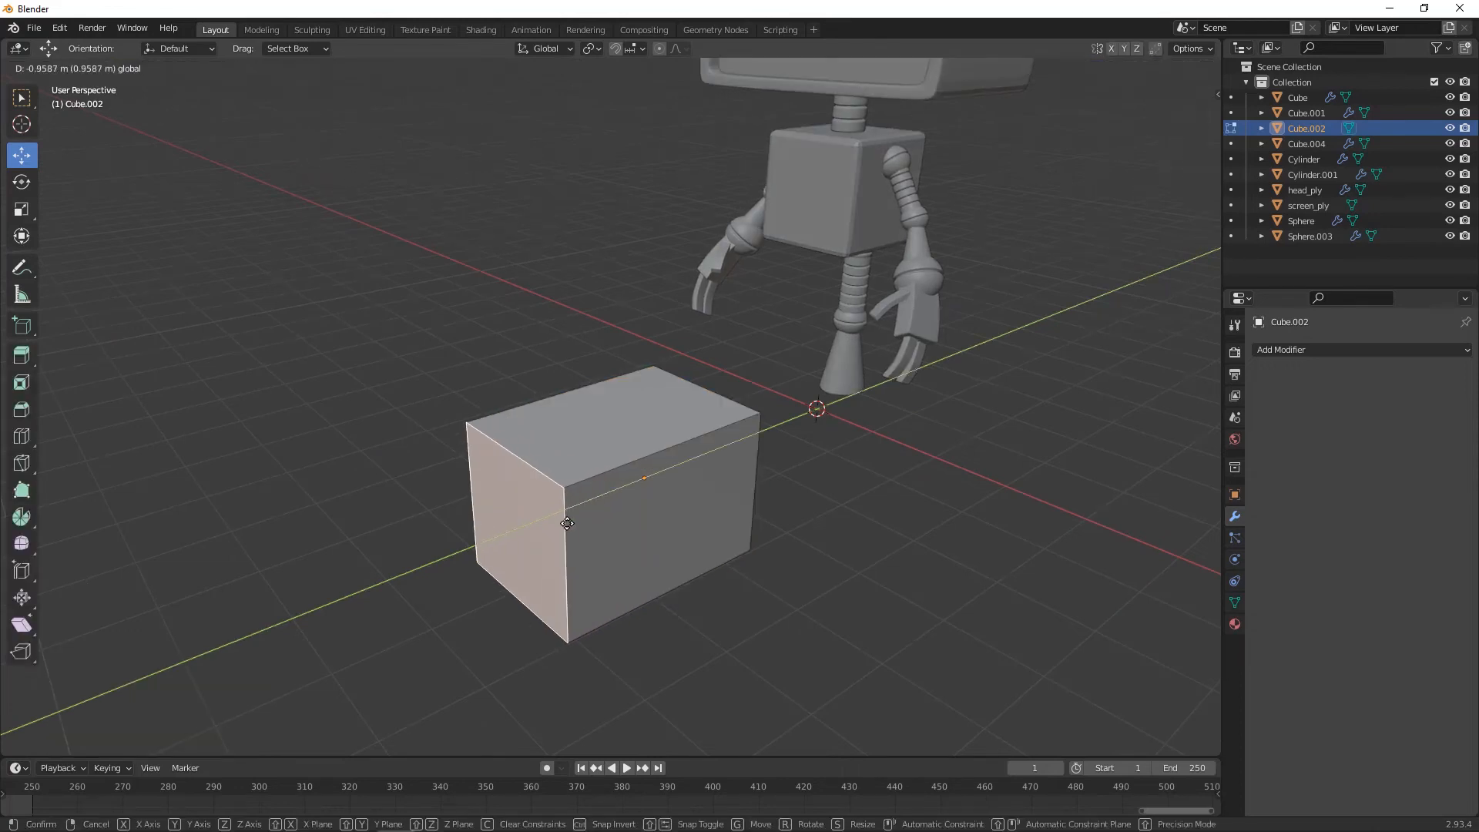
{"action": "left_click", "coordinate": [599, 515]}
- Lower the top front edge of the block by about 1.15 m along Z to form a sloping top
{"action": "key", "text": "2"}
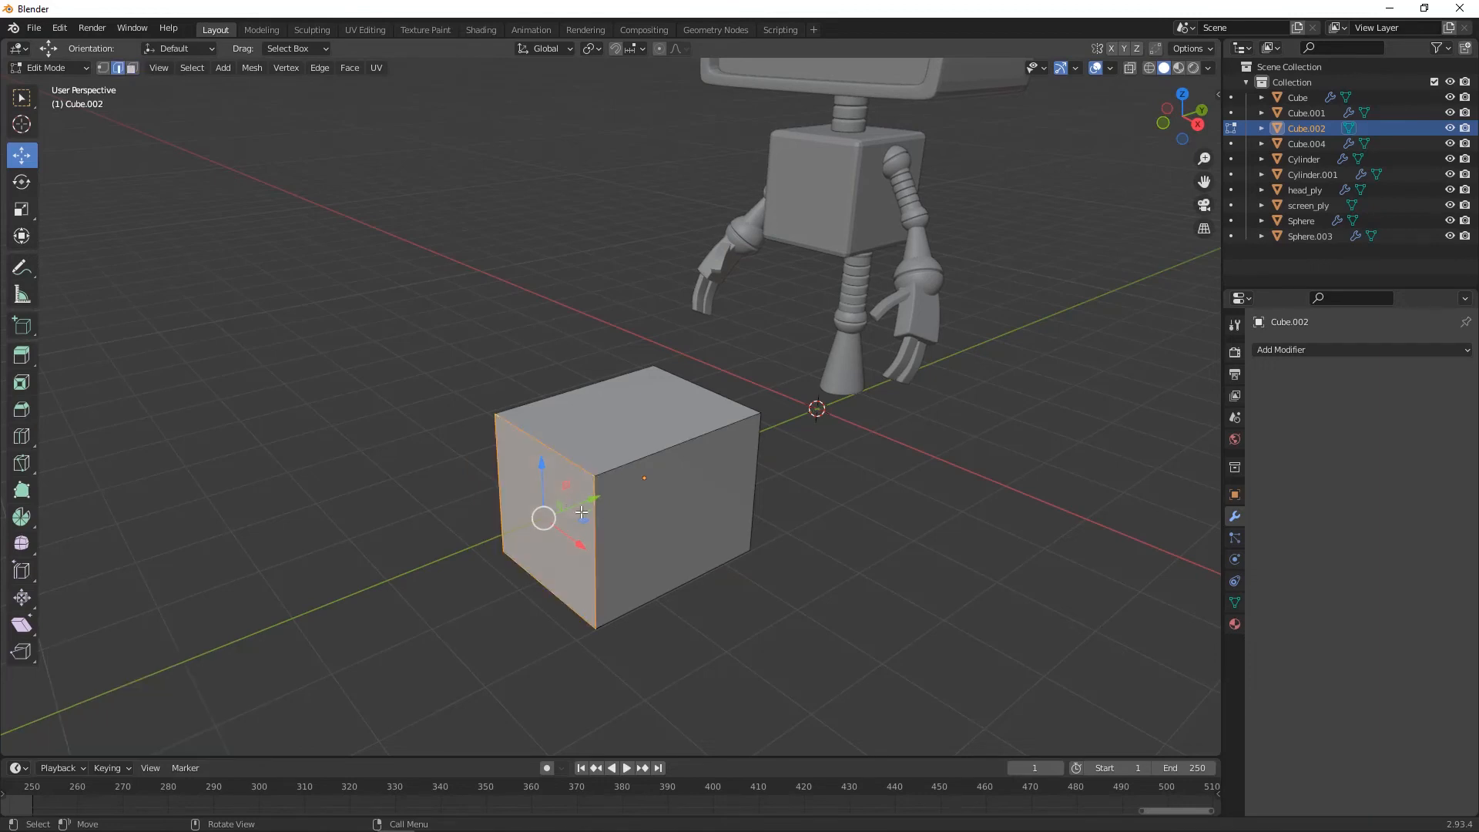
{"action": "left_click", "coordinate": [557, 465]}
{"action": "left_click_drag", "start_coordinate": [542, 391], "coordinate": [558, 479]}
{"action": "middle_click_drag", "start_coordinate": [613, 494], "coordinate": [724, 516]}
{"action": "middle_click_drag", "start_coordinate": [583, 565], "coordinate": [634, 535]}
- Add a centred loop cut across the block halfway along its length and a centred horizontal one around its sides
{"action": "key", "text": "ctrl+r"}
{"action": "left_click", "coordinate": [633, 533]}
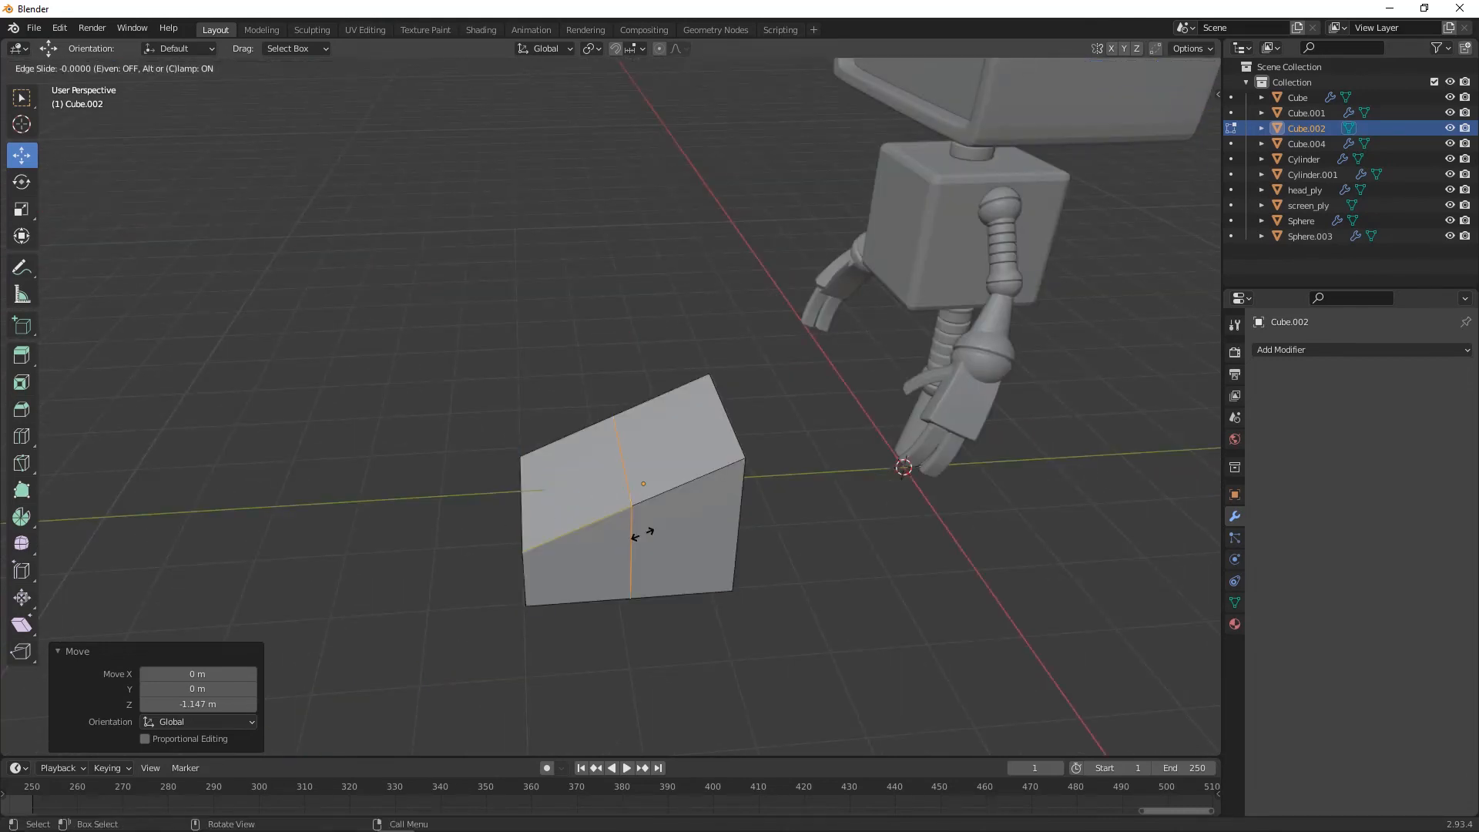
{"action": "right_click", "coordinate": [644, 532]}
{"action": "middle_click_drag", "start_coordinate": [564, 560], "coordinate": [606, 568]}
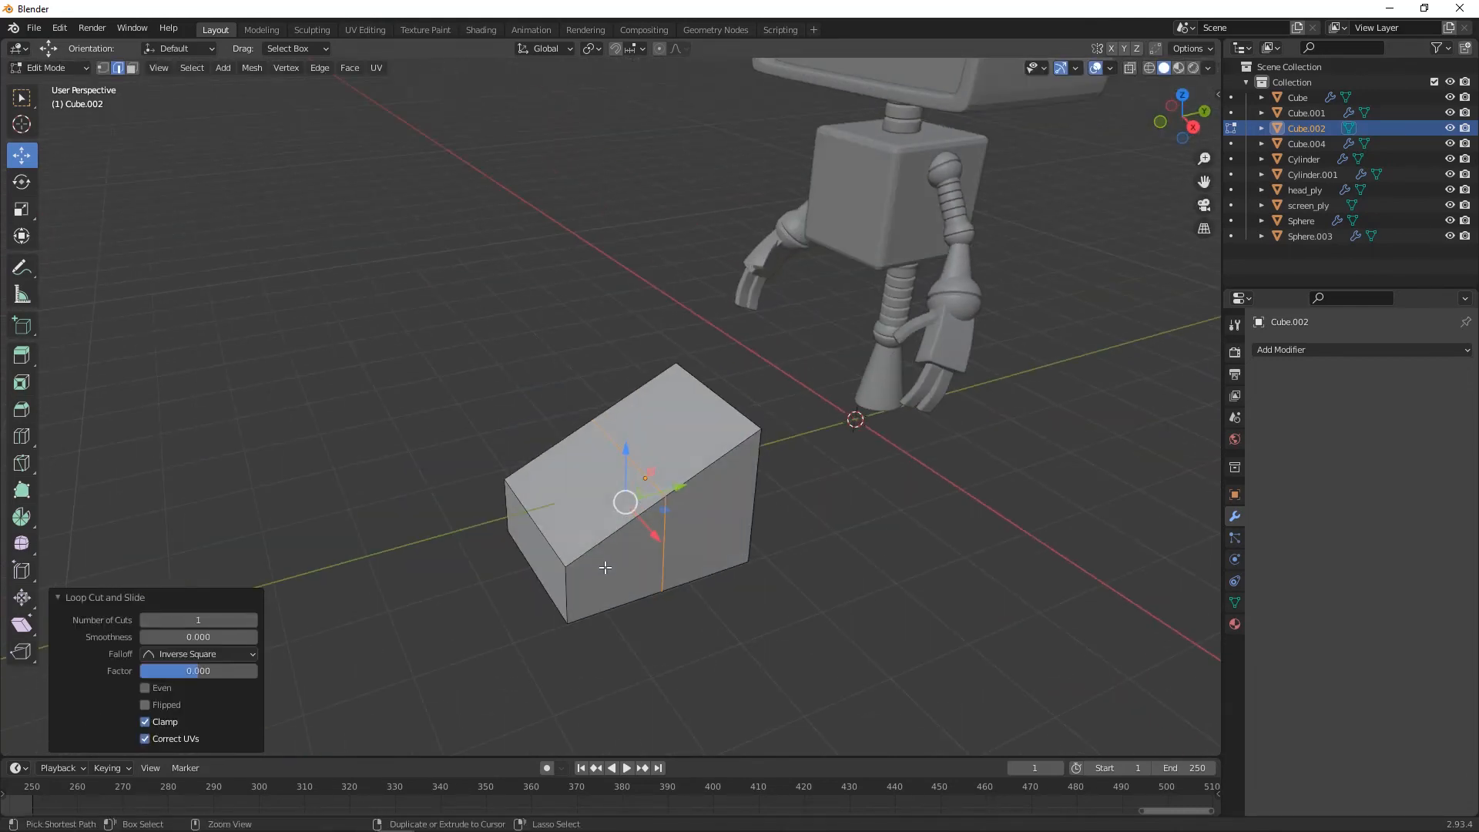
{"action": "key", "text": "ctrl+r"}
{"action": "left_click", "coordinate": [568, 584]}
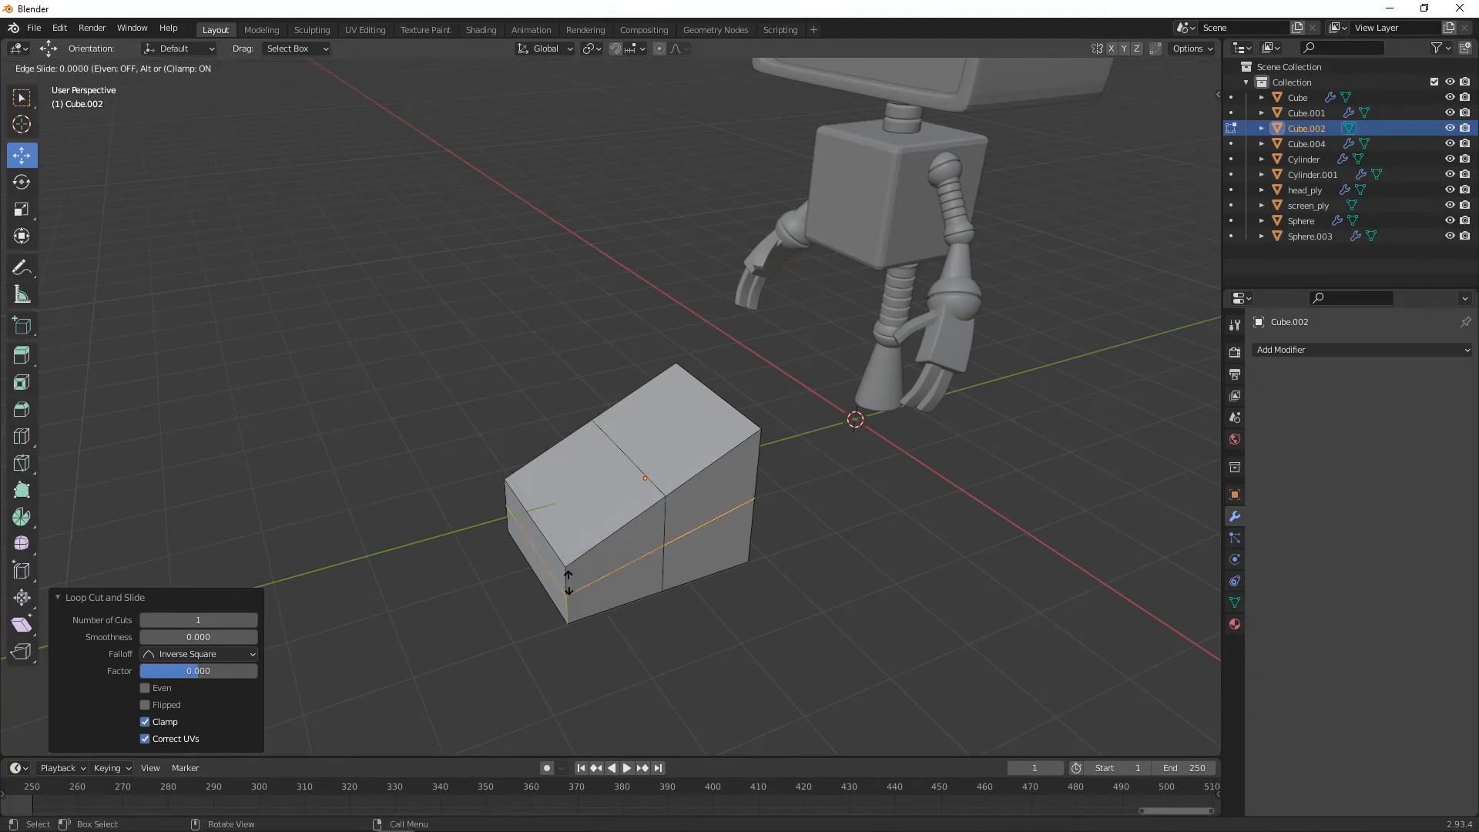
{"action": "right_click", "coordinate": [568, 583]}
{"action": "middle_click_drag", "start_coordinate": [569, 583], "coordinate": [653, 552]}
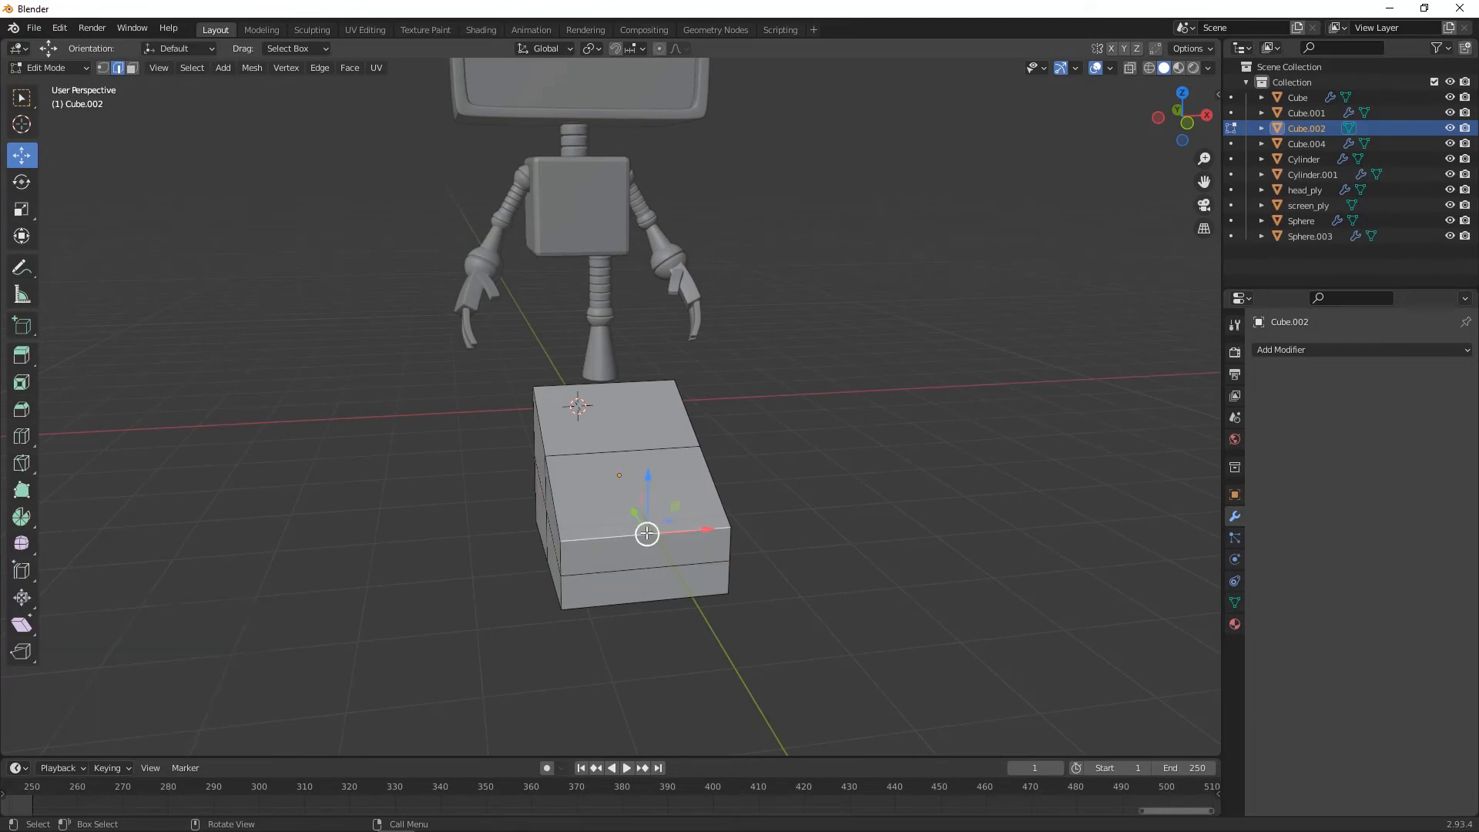
- Add a centred lengthwise loop cut over the block's sloping top and front face
{"action": "key", "text": "ctrl+r"}
{"action": "left_click", "coordinate": [647, 533]}
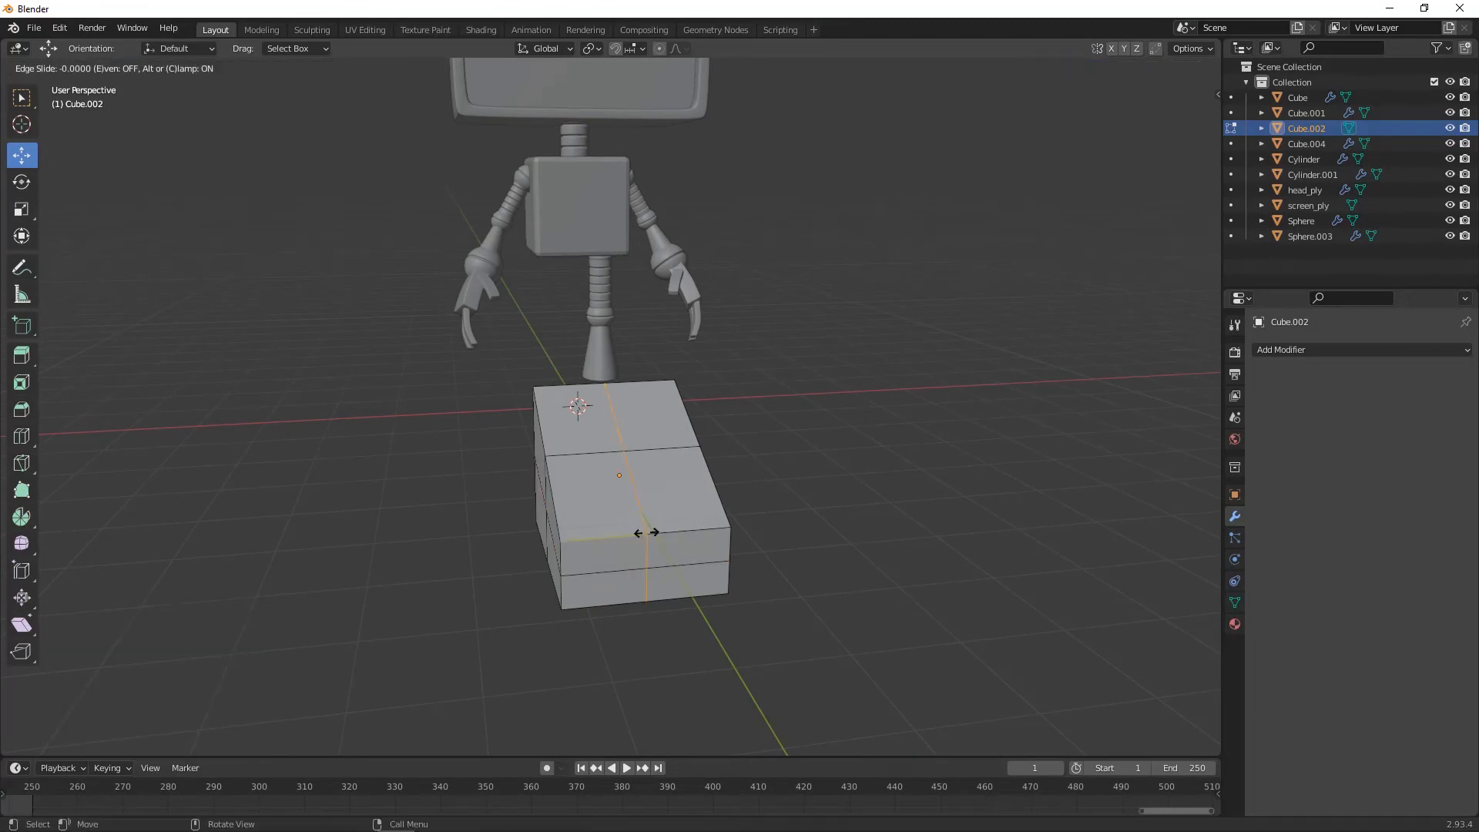
{"action": "right_click", "coordinate": [647, 533]}
{"action": "middle_click_drag", "start_coordinate": [812, 495], "coordinate": [774, 524]}
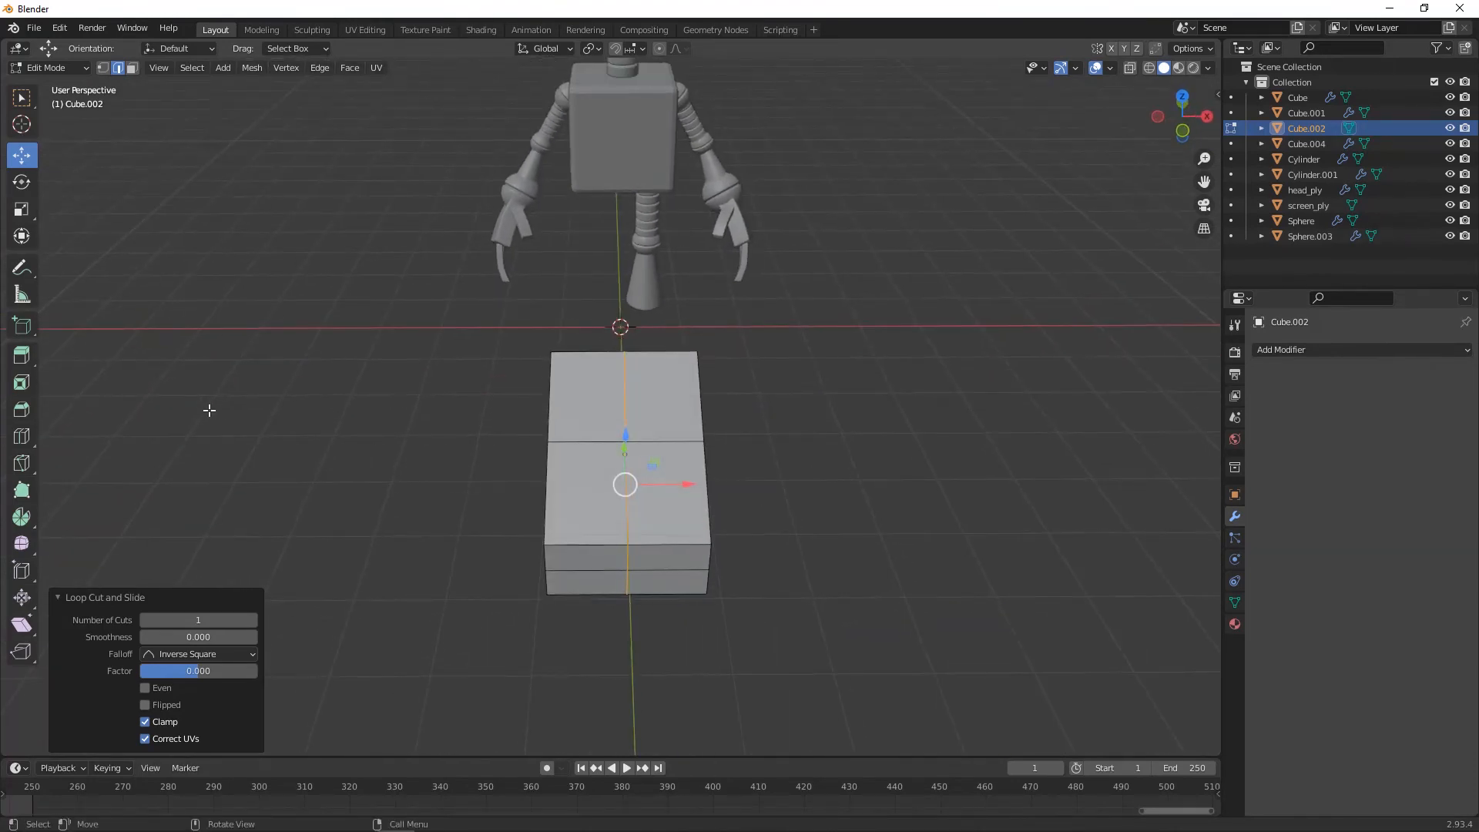
{"action": "middle_click_drag", "start_coordinate": [644, 468], "coordinate": [632, 574]}
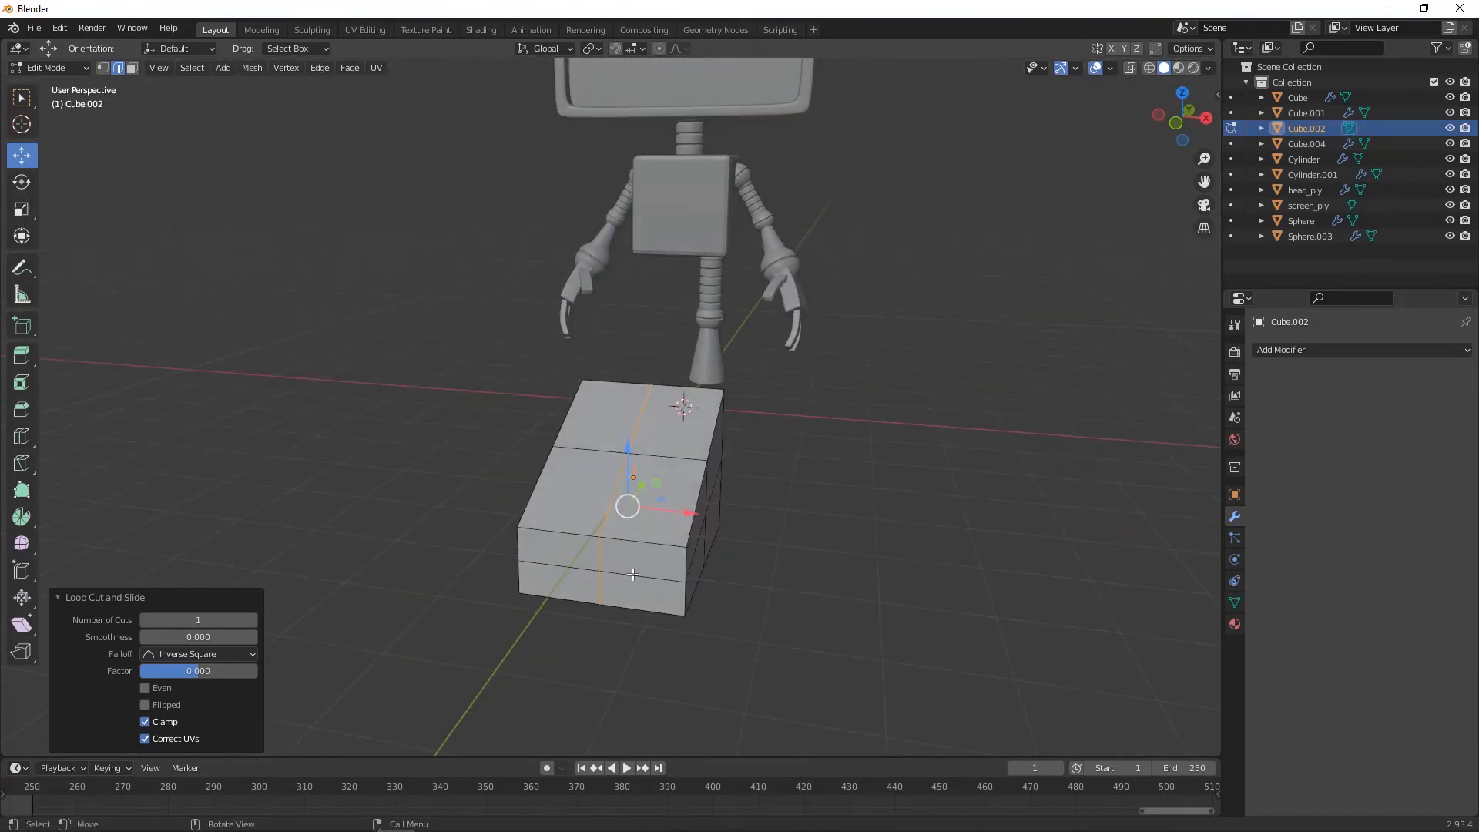
- Select the edge loop crossing the block at mid-length and scale it about 1.174 along X
{"action": "middle_click_drag", "start_coordinate": [698, 530], "coordinate": [761, 551]}
{"action": "left_click", "coordinate": [651, 529], "text": "alt"}
{"action": "key", "text": "s"}
{"action": "key", "text": "x"}
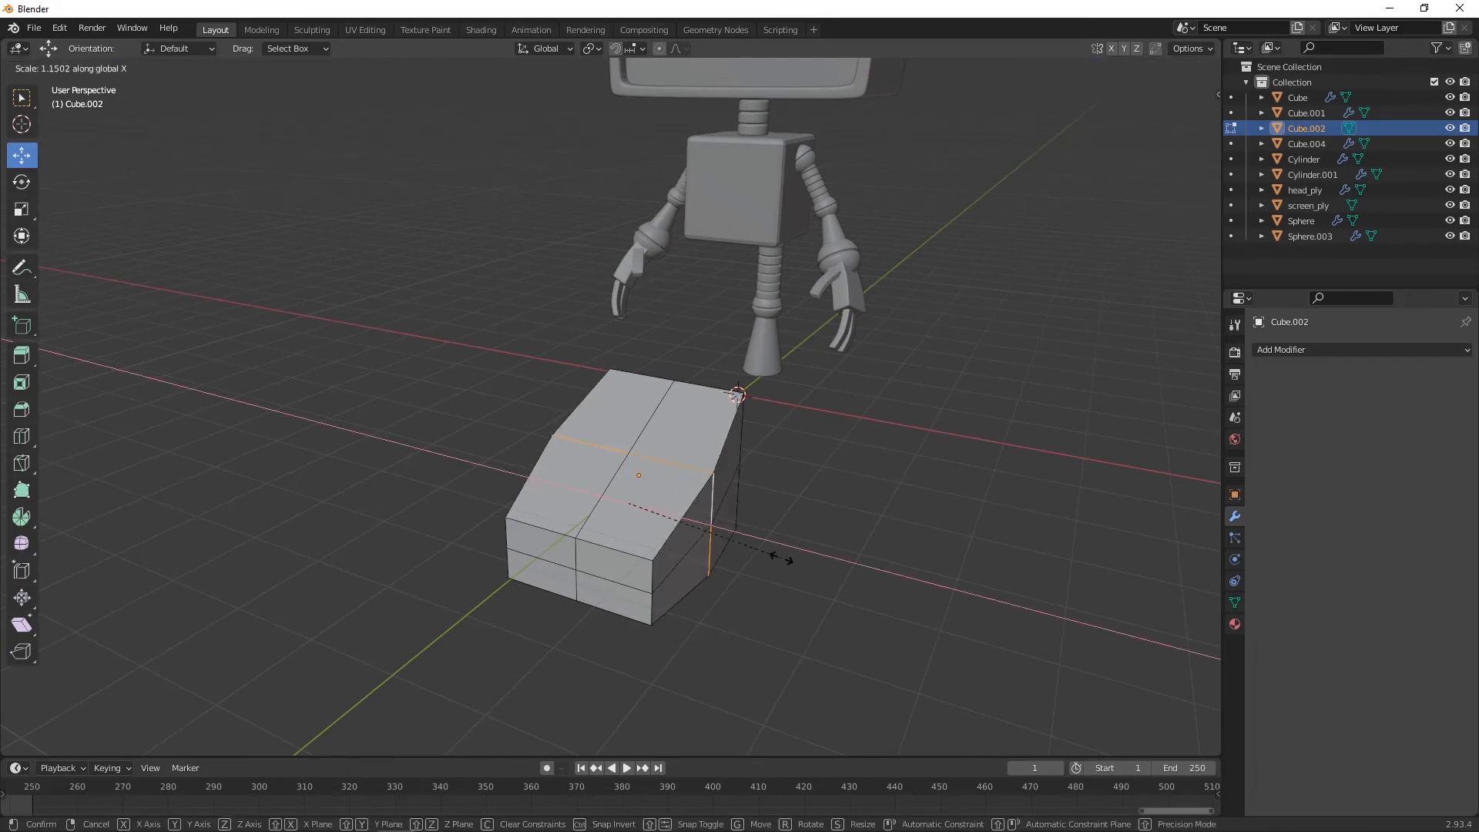
{"action": "left_click", "coordinate": [782, 561]}
{"action": "middle_click_drag", "start_coordinate": [783, 562], "coordinate": [840, 564]}
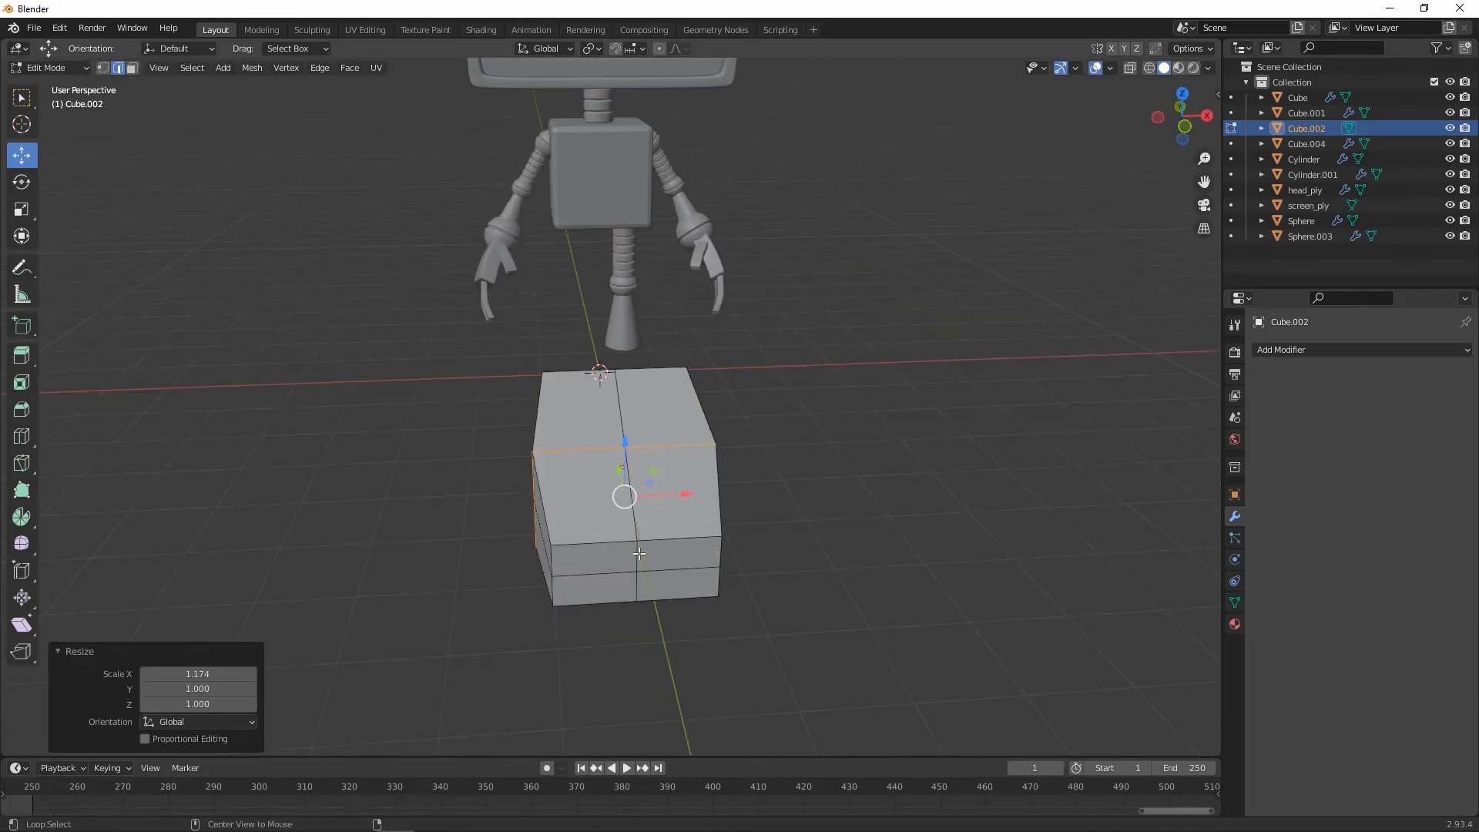
- Select the lengthwise centre edge loop on the foot block and stretch it slightly along Y
{"action": "left_click", "coordinate": [632, 555], "text": "alt"}
{"action": "middle_click_drag", "start_coordinate": [632, 556], "coordinate": [719, 598]}
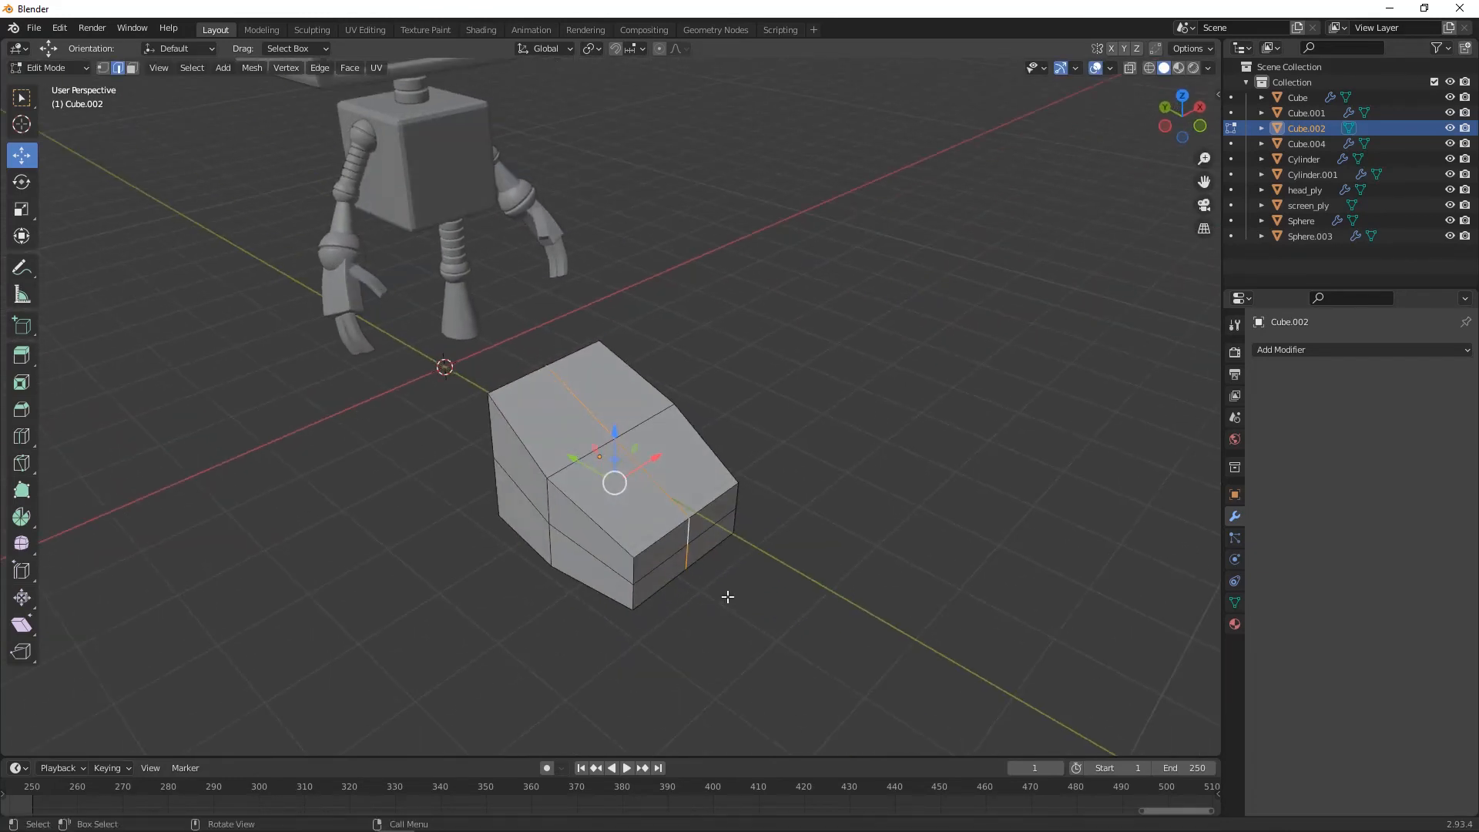
{"action": "key", "text": "s"}
{"action": "key", "text": "y"}
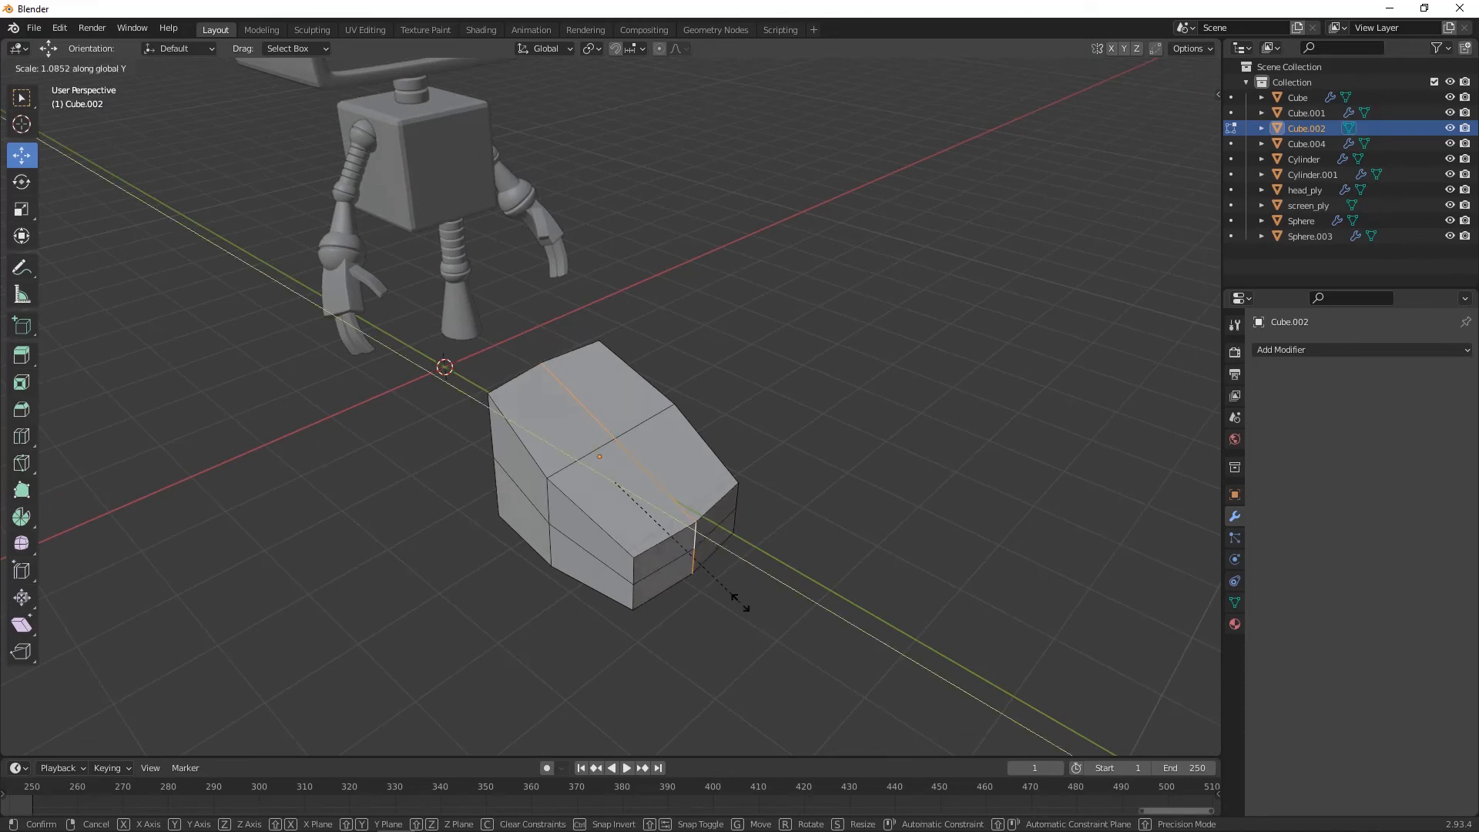
{"action": "left_click", "coordinate": [766, 621]}
{"action": "middle_click_drag", "start_coordinate": [766, 621], "coordinate": [665, 470]}
- Select the two rear top faces of the block and scale them to about 0.593 along X
{"action": "left_click", "coordinate": [687, 432]}
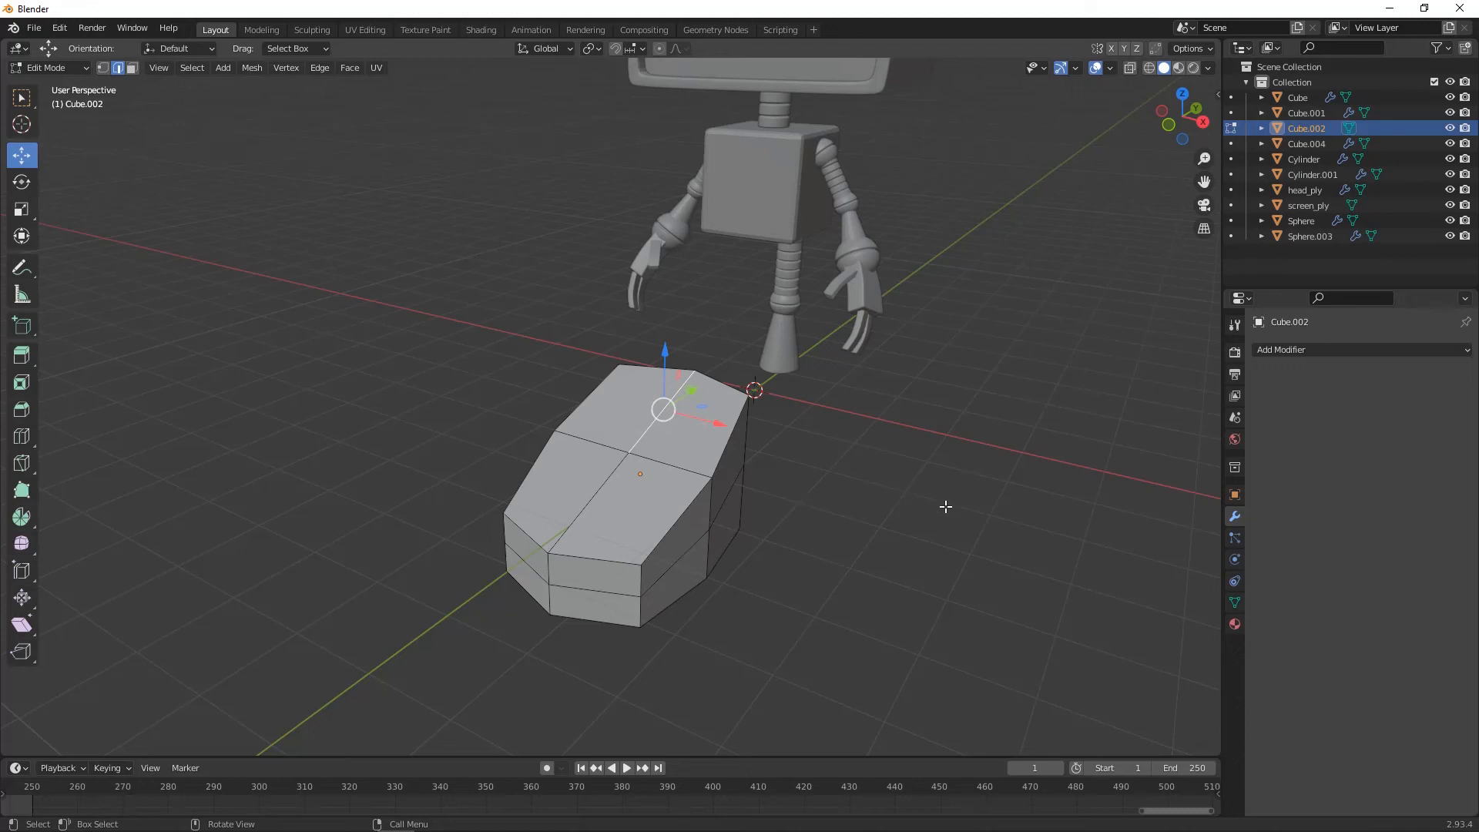
{"action": "key", "text": "3"}
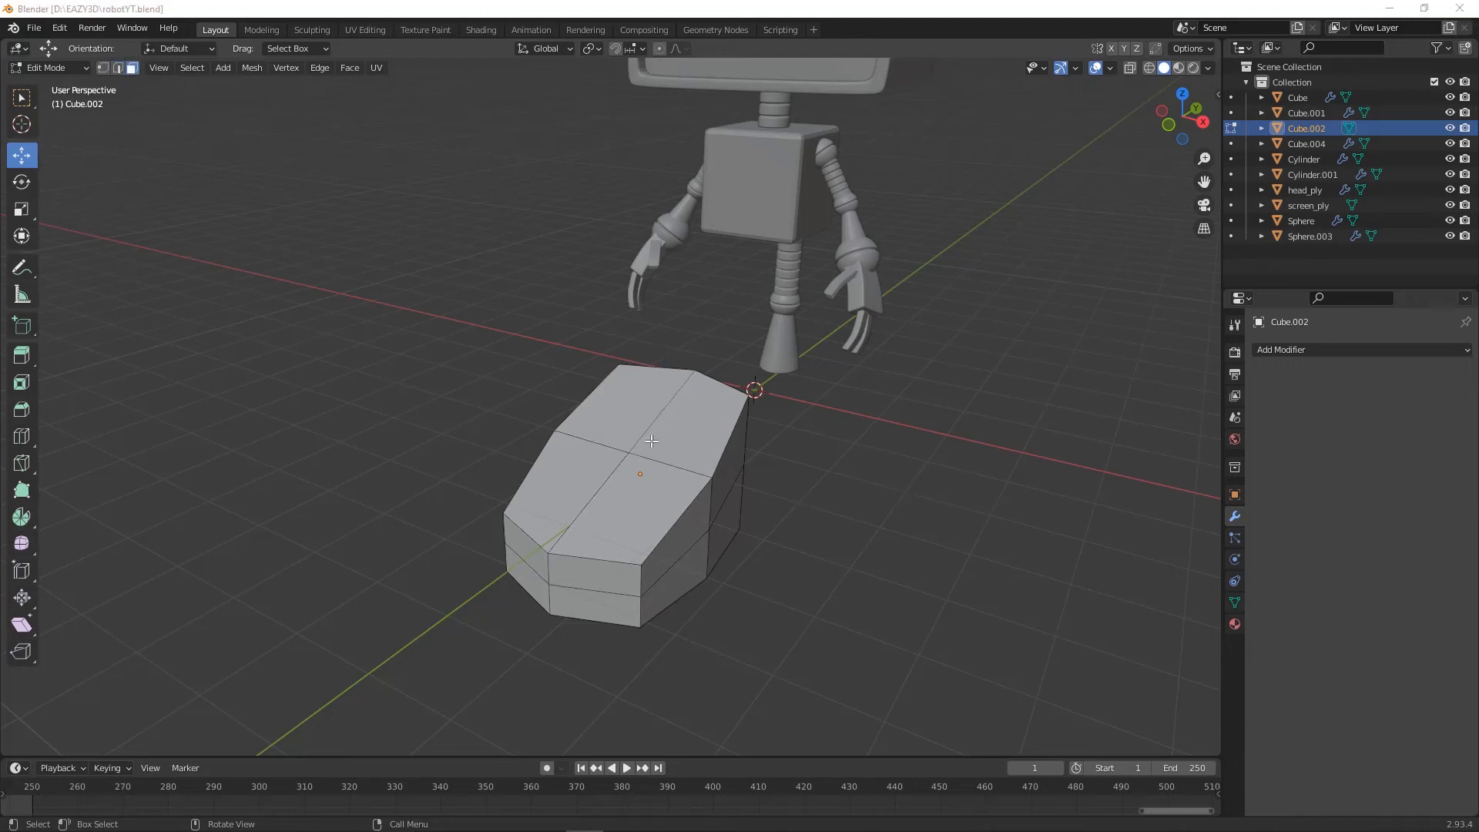
{"action": "left_click", "coordinate": [692, 428]}
{"action": "left_click", "coordinate": [617, 418], "text": "shift"}
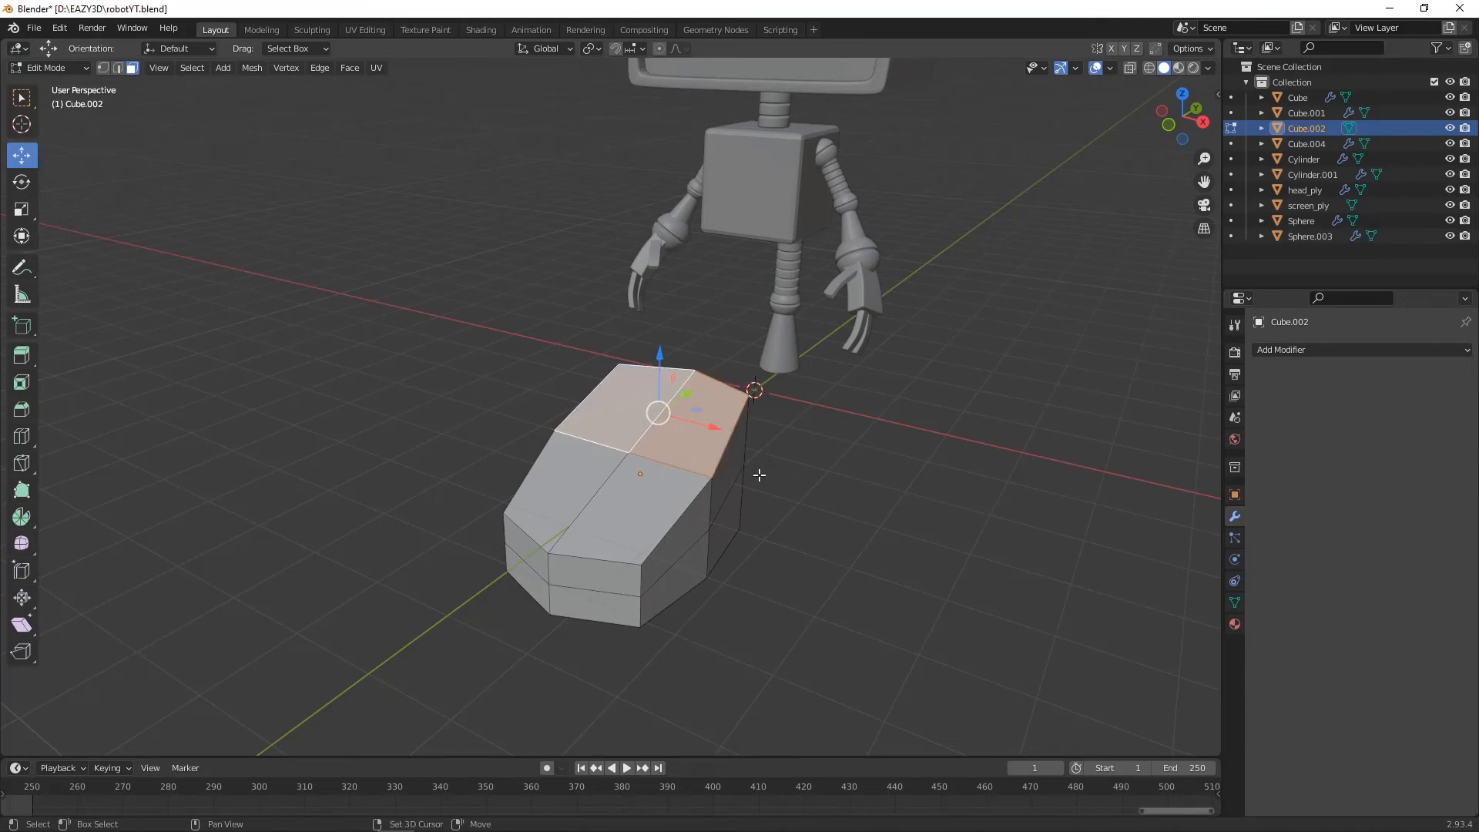
{"action": "mouse_move", "coordinate": [896, 526]}
{"action": "middle_mouse_down"}
{"action": "mouse_move", "coordinate": [881, 522]}
{"action": "mouse_move", "coordinate": [901, 544]}
{"action": "middle_mouse_up"}
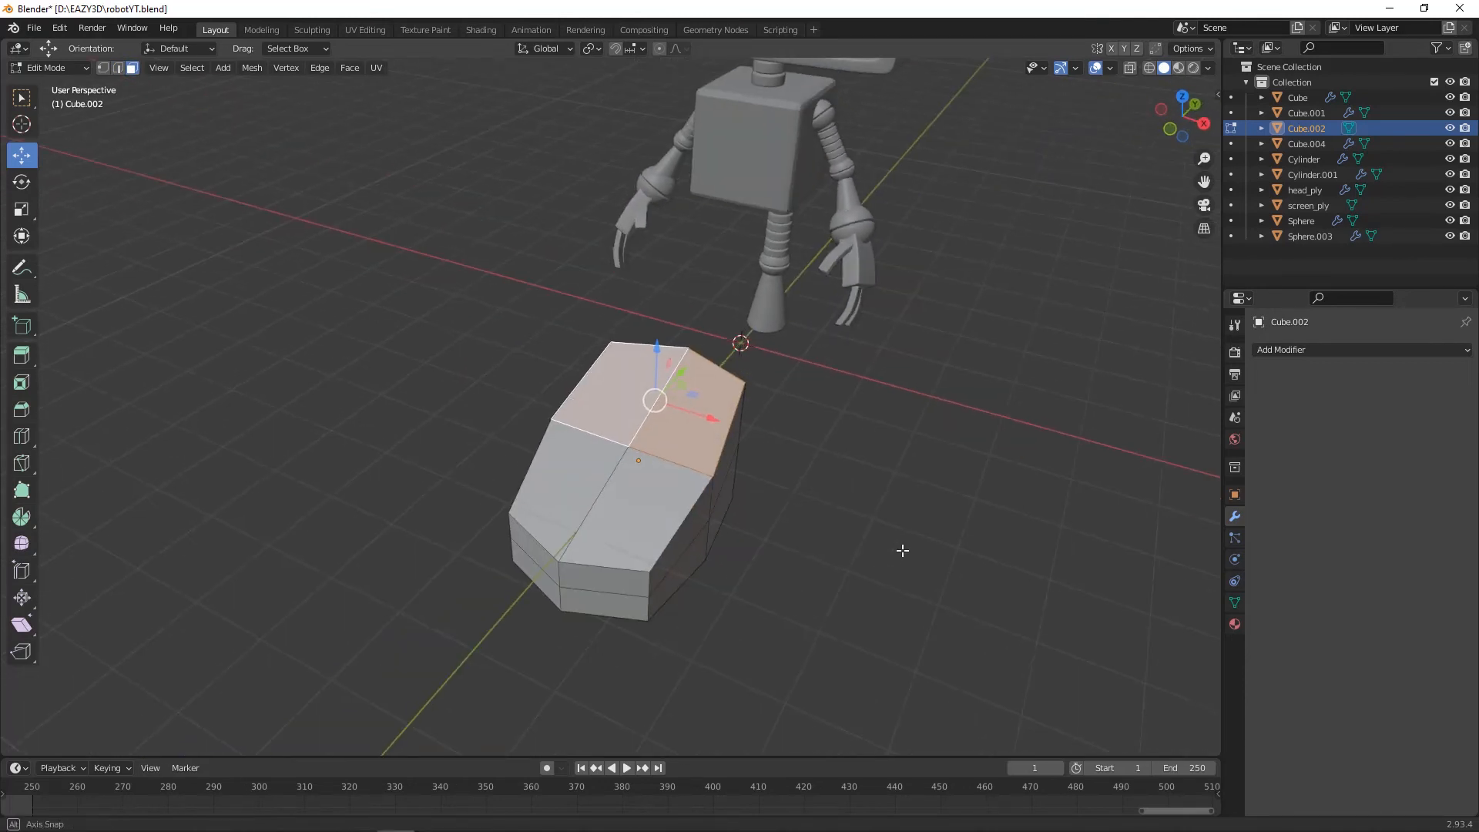
{"action": "key", "text": "s"}
{"action": "key", "text": "x"}
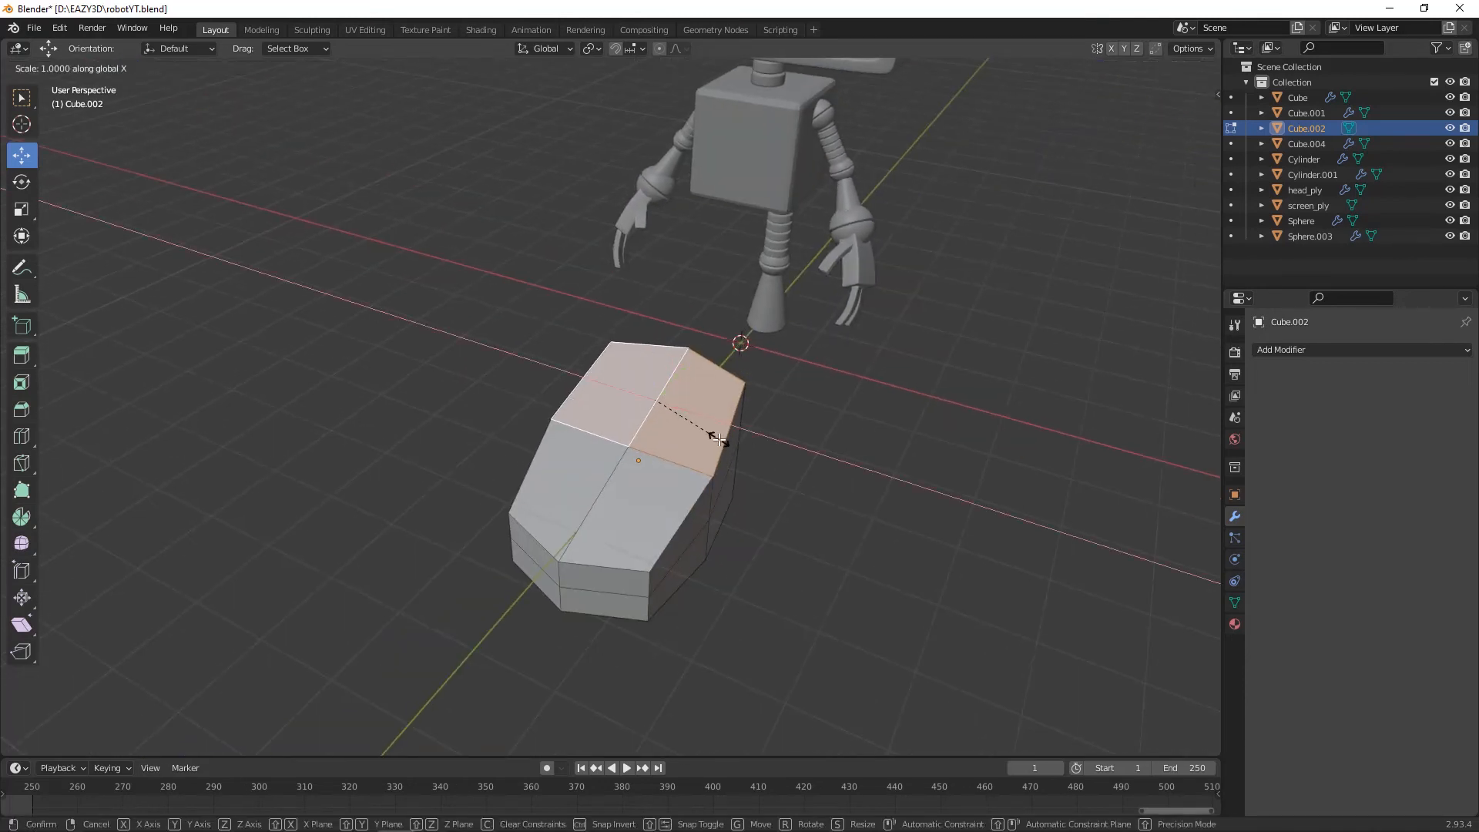
{"action": "left_click", "coordinate": [689, 424]}
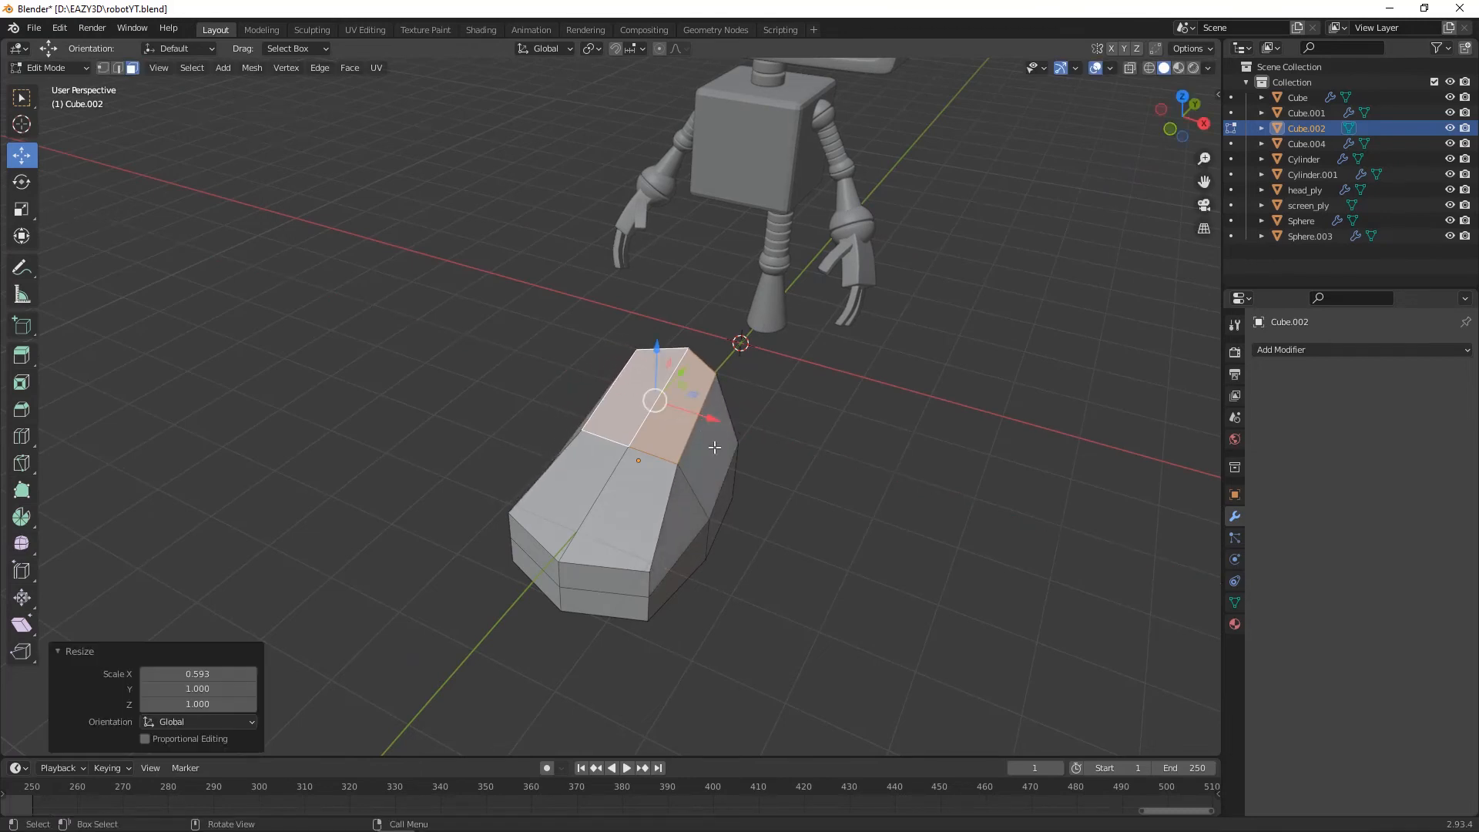
{"action": "middle_click_drag", "start_coordinate": [688, 425], "coordinate": [624, 458]}
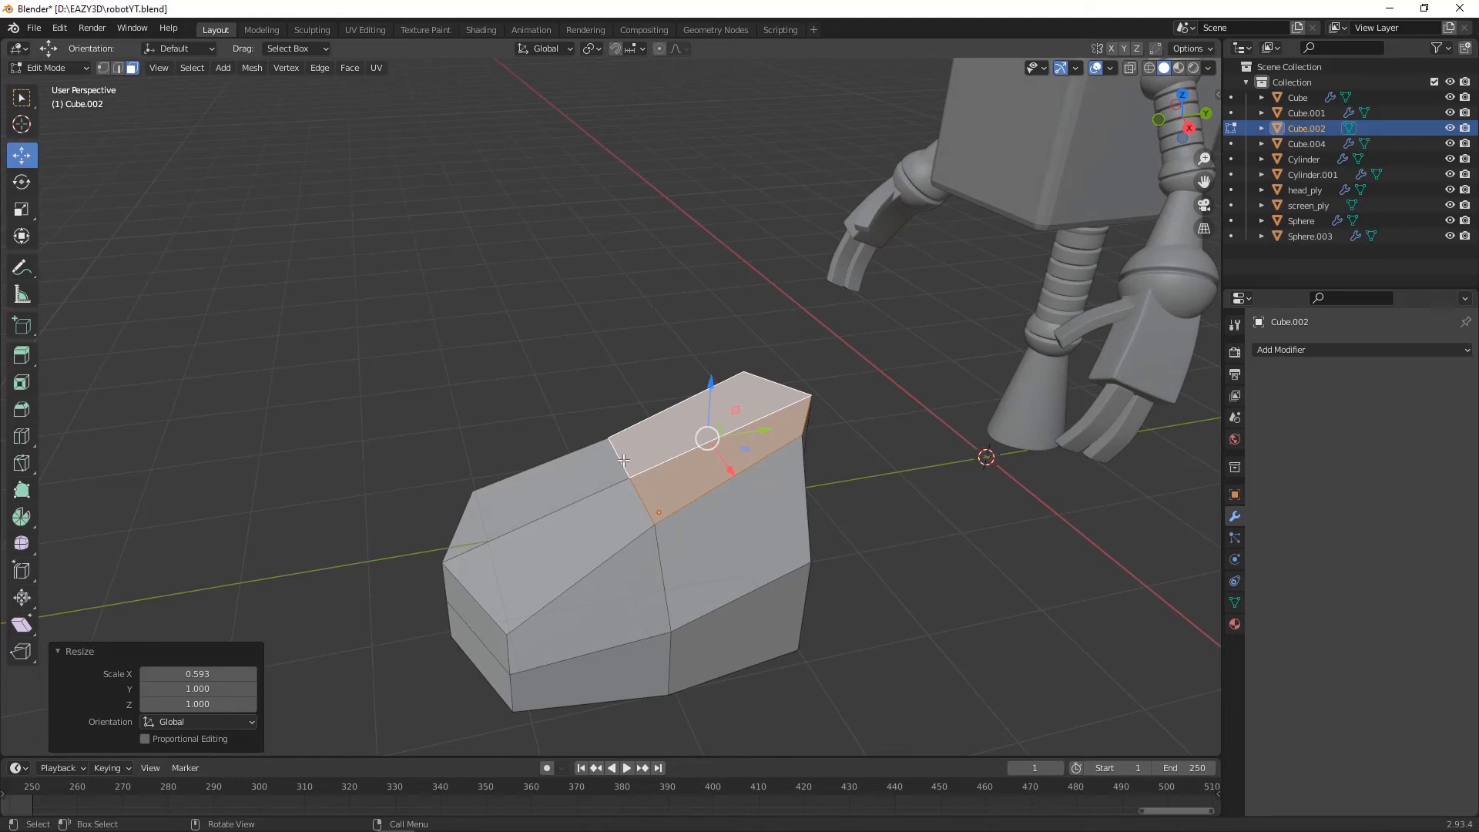
- Raise the two crosswise edges at the front of the rear top faces about 0.46 m along Z
{"action": "key", "text": "2"}
{"action": "left_click", "coordinate": [623, 460]}
{"action": "left_click", "coordinate": [644, 500], "text": "shift"}
{"action": "left_click_drag", "start_coordinate": [630, 424], "coordinate": [628, 388]}
{"action": "middle_click_drag", "start_coordinate": [628, 388], "coordinate": [724, 433]}
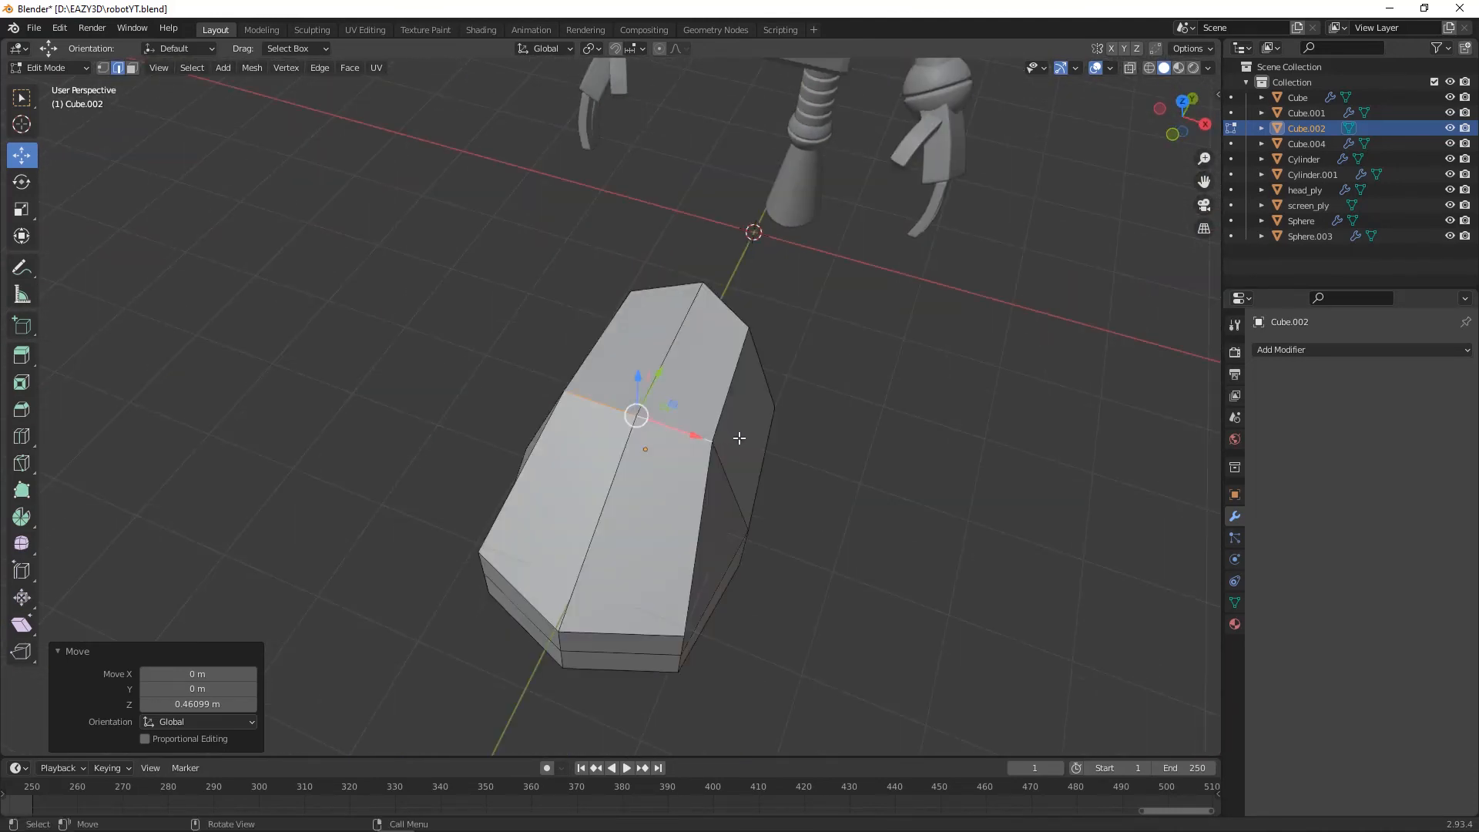
- Scale the two raised crosswise edges to about 0.771 along X
{"action": "key", "text": "s"}
{"action": "key", "text": "x"}
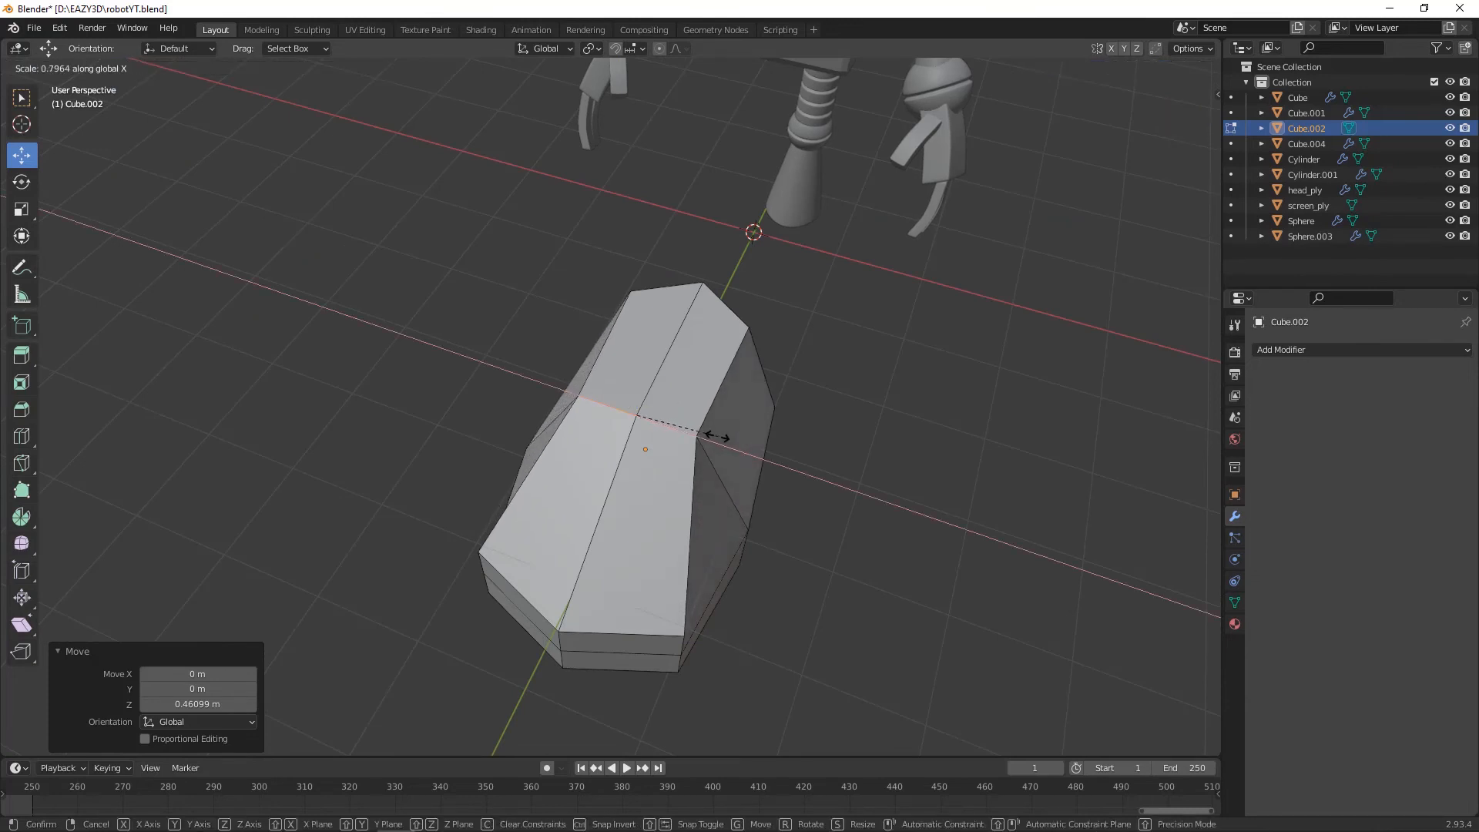
{"action": "left_click", "coordinate": [716, 435]}
{"action": "middle_click_drag", "start_coordinate": [716, 435], "coordinate": [689, 550]}
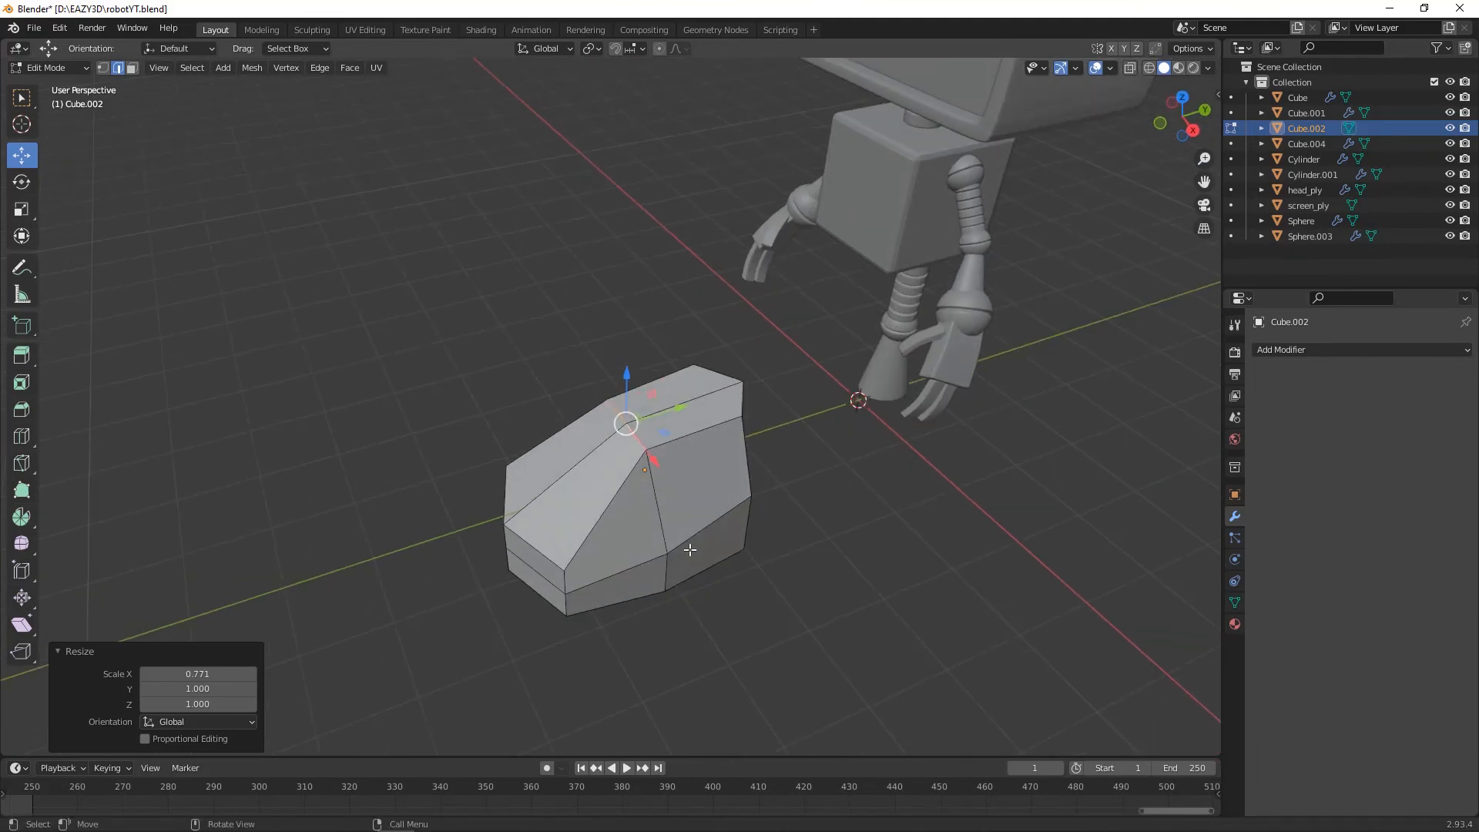
{"action": "left_click", "coordinate": [681, 438], "text": "alt"}
{"action": "left_click", "coordinate": [744, 401], "text": "alt"}
{"action": "key", "text": "ctrl+z"}
{"action": "key", "text": "ctrl+z"}
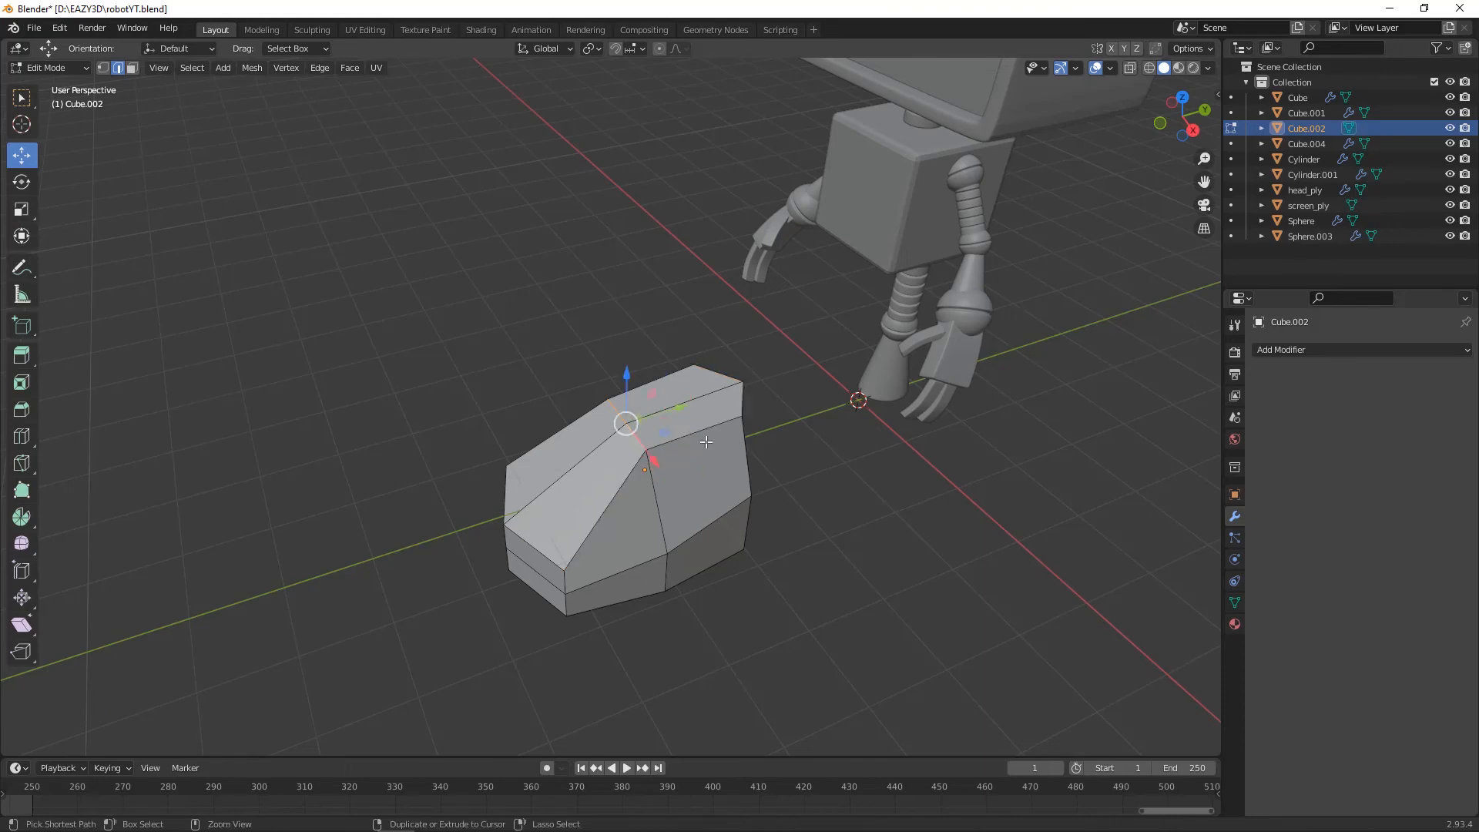
- Select the edges surrounding the rear top faces and bevel them about 0.104 m with 2 segments
{"action": "left_click", "coordinate": [714, 424], "text": "alt+shift"}
{"action": "left_click", "coordinate": [677, 369], "text": "shift"}
{"action": "left_click", "coordinate": [725, 373], "text": "shift"}
{"action": "left_click", "coordinate": [743, 400], "text": "shift"}
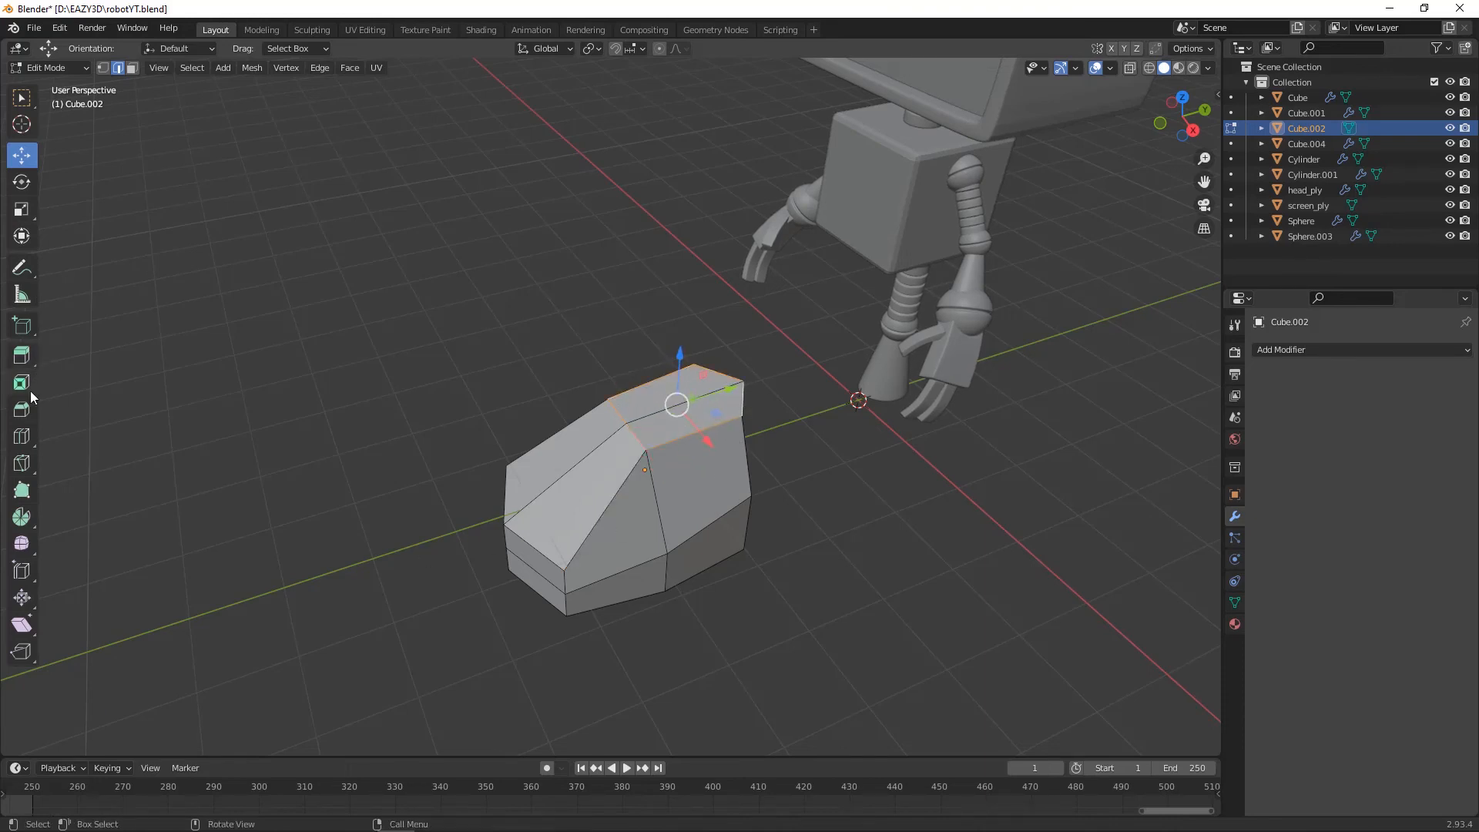
{"action": "left_click_drag", "start_coordinate": [689, 336], "coordinate": [698, 318]}
{"action": "left_click", "coordinate": [254, 521]}
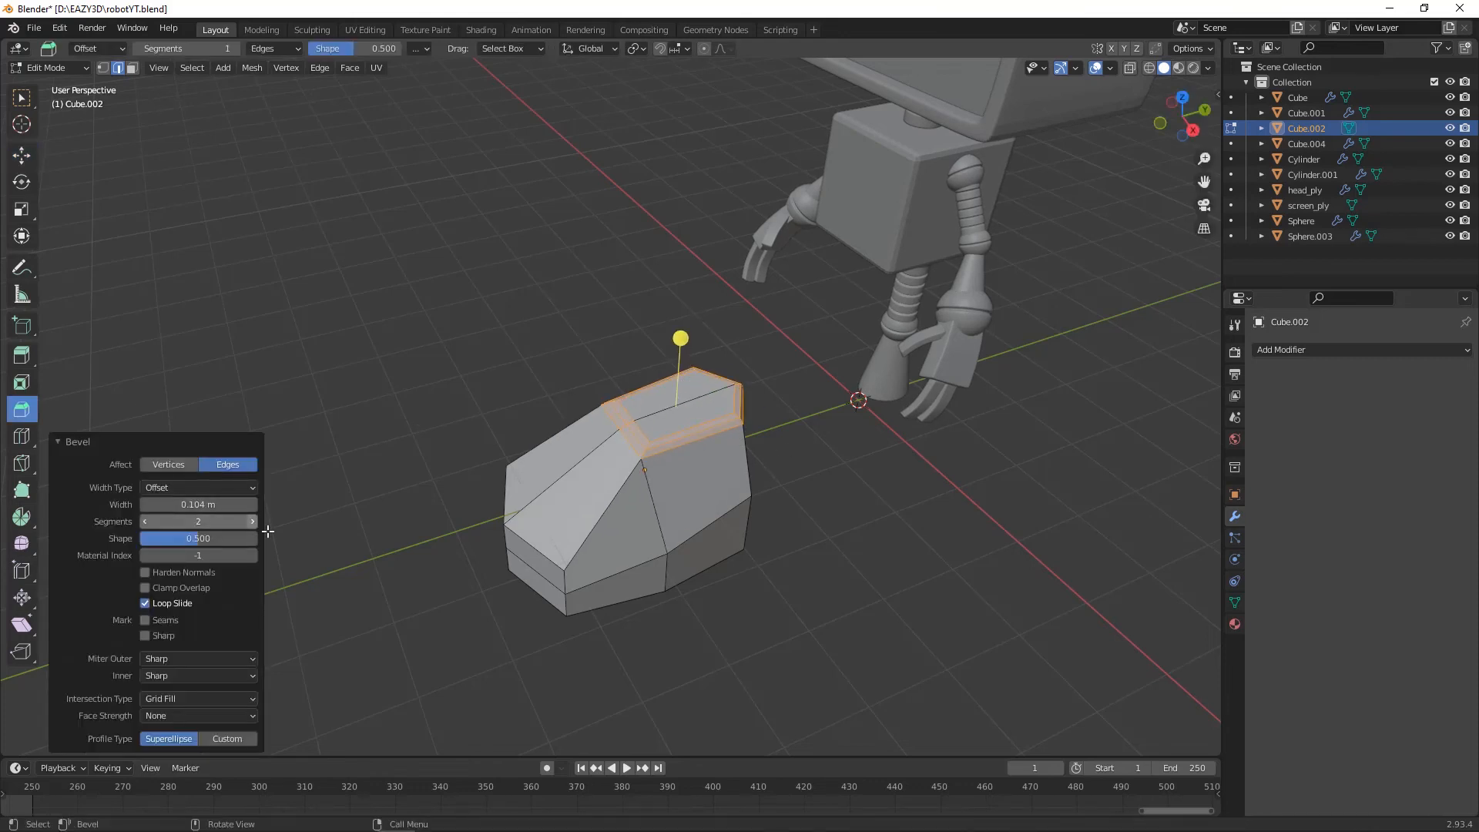
- Try beveling the block's bottom perimeter edges about 0.159 m with 2 segments
{"action": "left_click", "coordinate": [694, 576], "text": "alt"}
{"action": "left_click", "coordinate": [544, 610], "text": "alt"}
{"action": "middle_click_drag", "start_coordinate": [485, 647], "coordinate": [601, 644]}
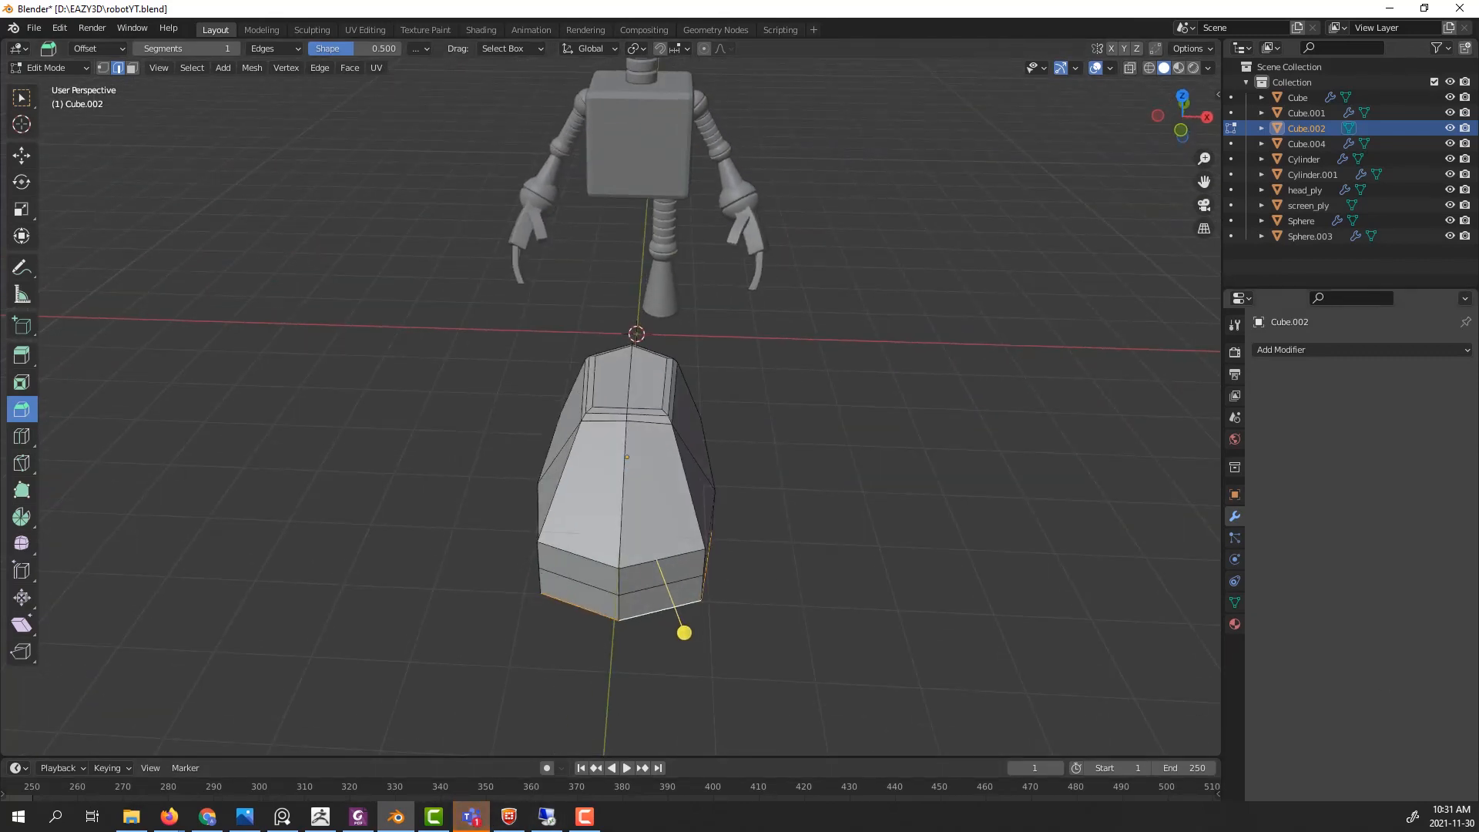
{"action": "middle_click_drag", "start_coordinate": [755, 606], "coordinate": [700, 670]}
{"action": "left_click_drag", "start_coordinate": [660, 654], "coordinate": [672, 679]}
{"action": "middle_click_drag", "start_coordinate": [728, 641], "coordinate": [660, 556]}
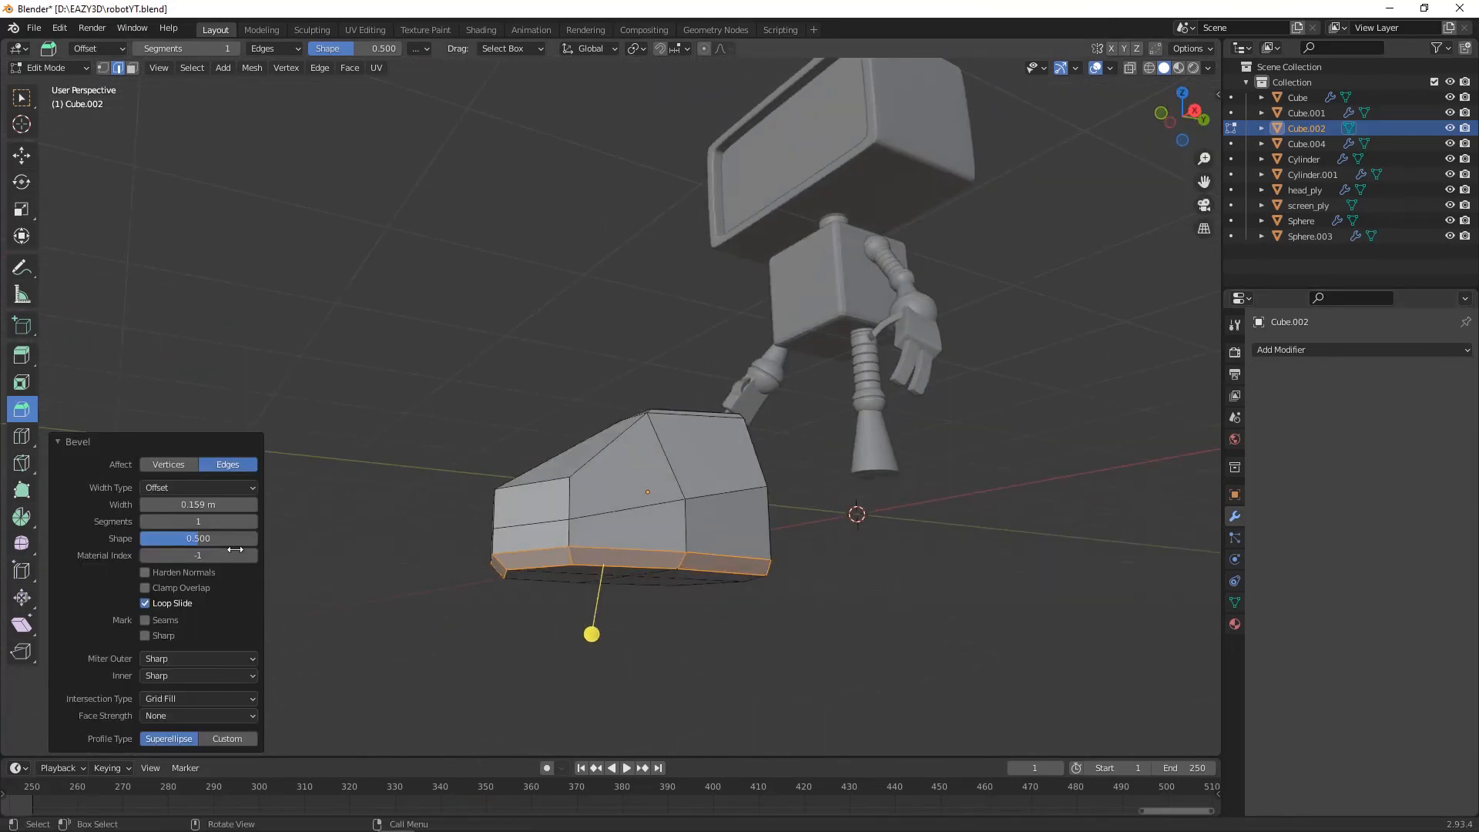
{"action": "left_click", "coordinate": [251, 521]}
{"action": "middle_click_drag", "start_coordinate": [779, 604], "coordinate": [865, 625]}
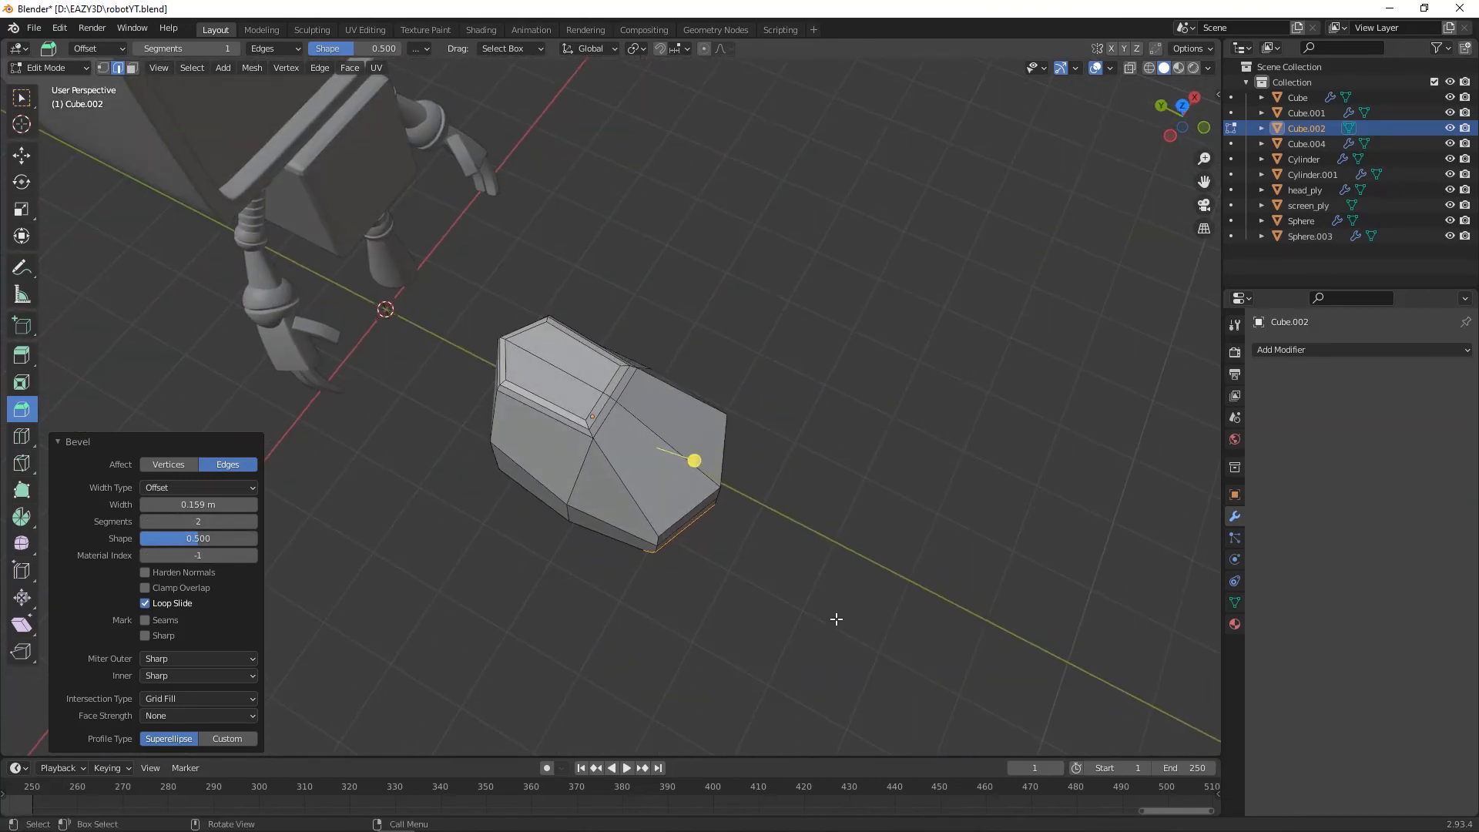
- Try moving the lower mid-length vertices on one side of the foot inward along X, using X-ray for the selection
{"action": "left_click", "coordinate": [569, 514]}
{"action": "middle_click_drag", "start_coordinate": [584, 541], "coordinate": [632, 532]}
{"action": "left_click", "coordinate": [1130, 69]}
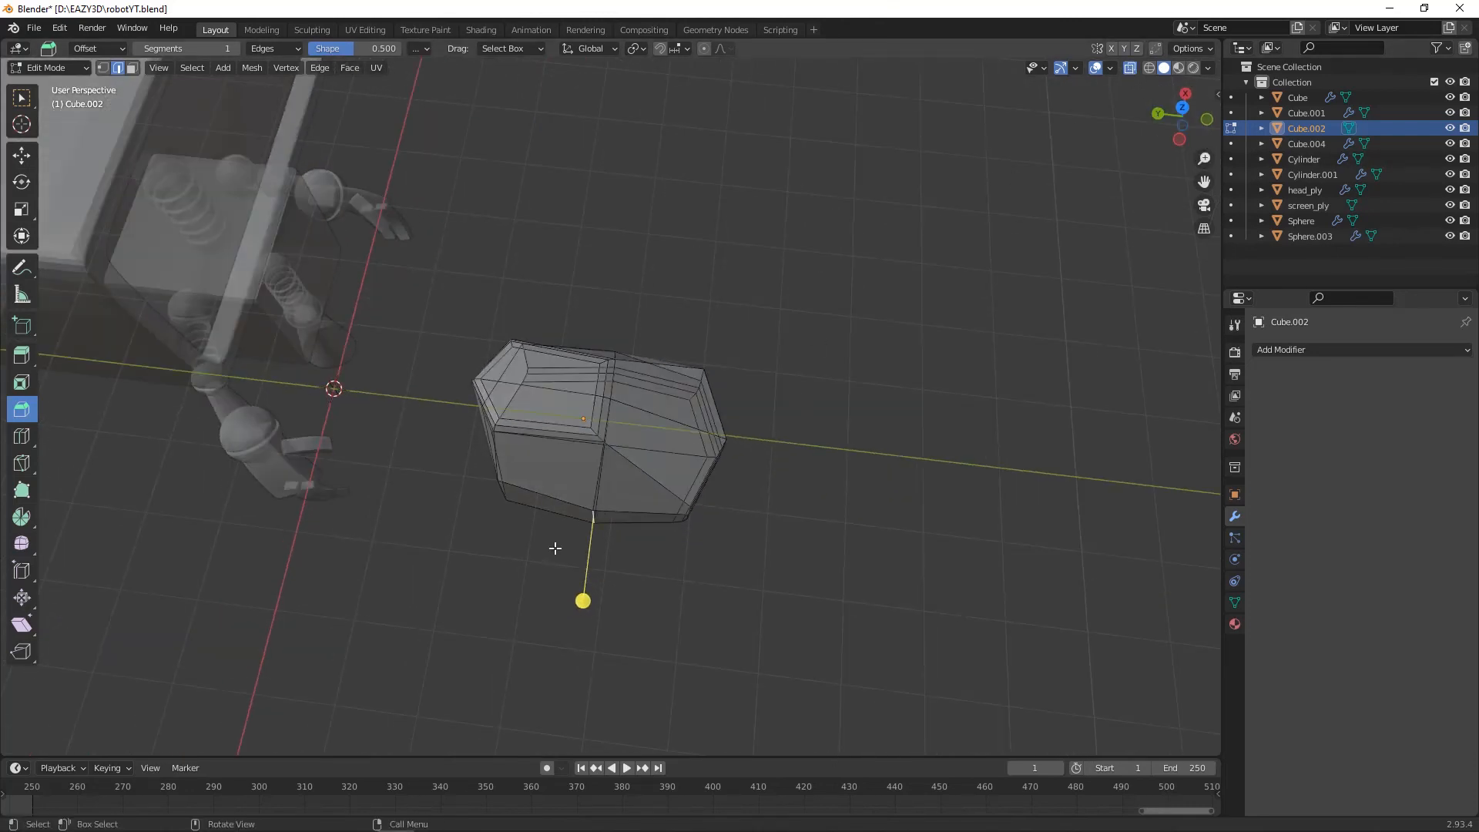
{"action": "key", "text": "1"}
{"action": "left_click_drag", "start_coordinate": [563, 555], "coordinate": [617, 496]}
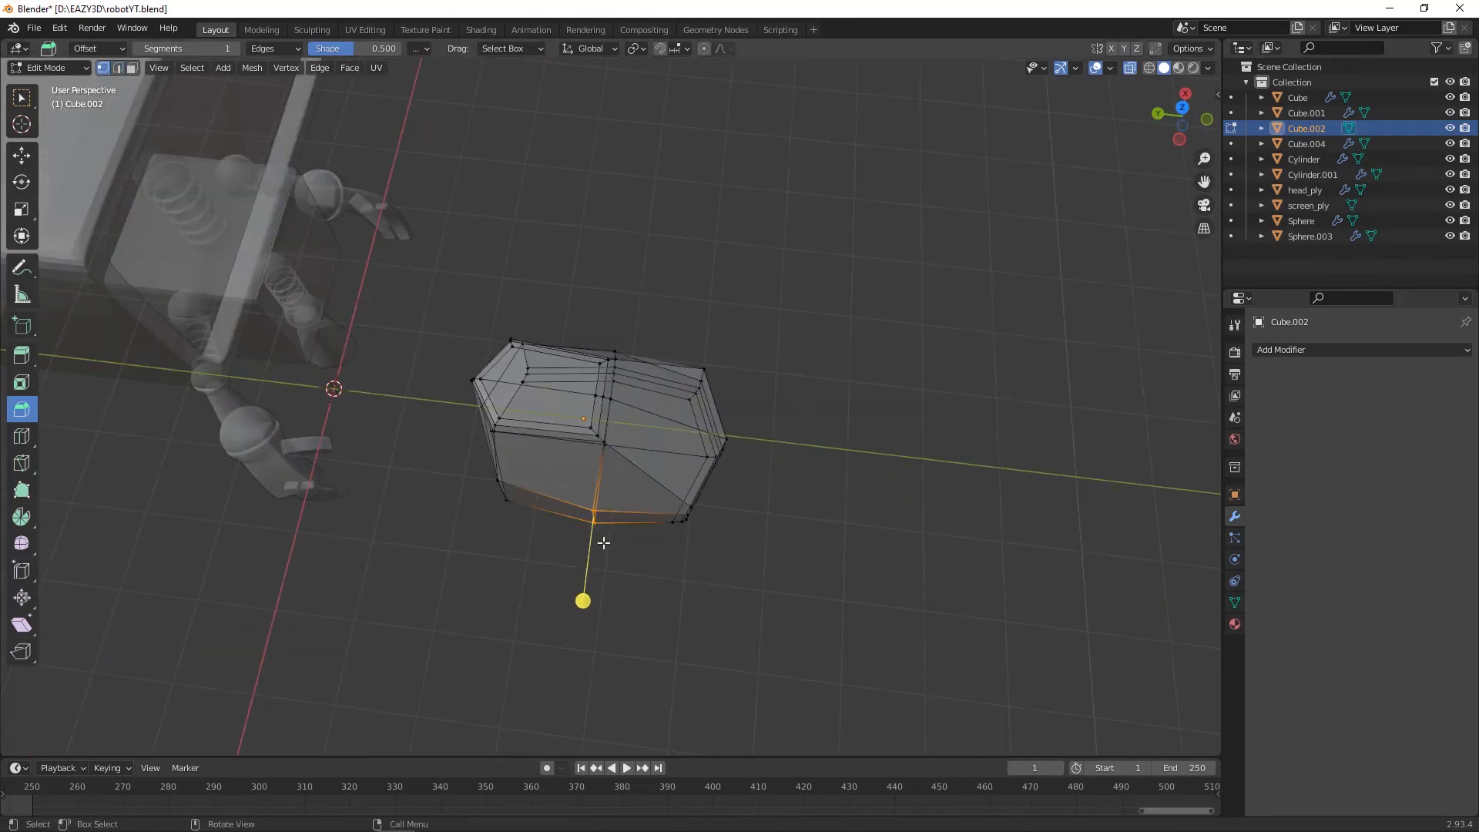
{"action": "left_click", "coordinate": [22, 155]}
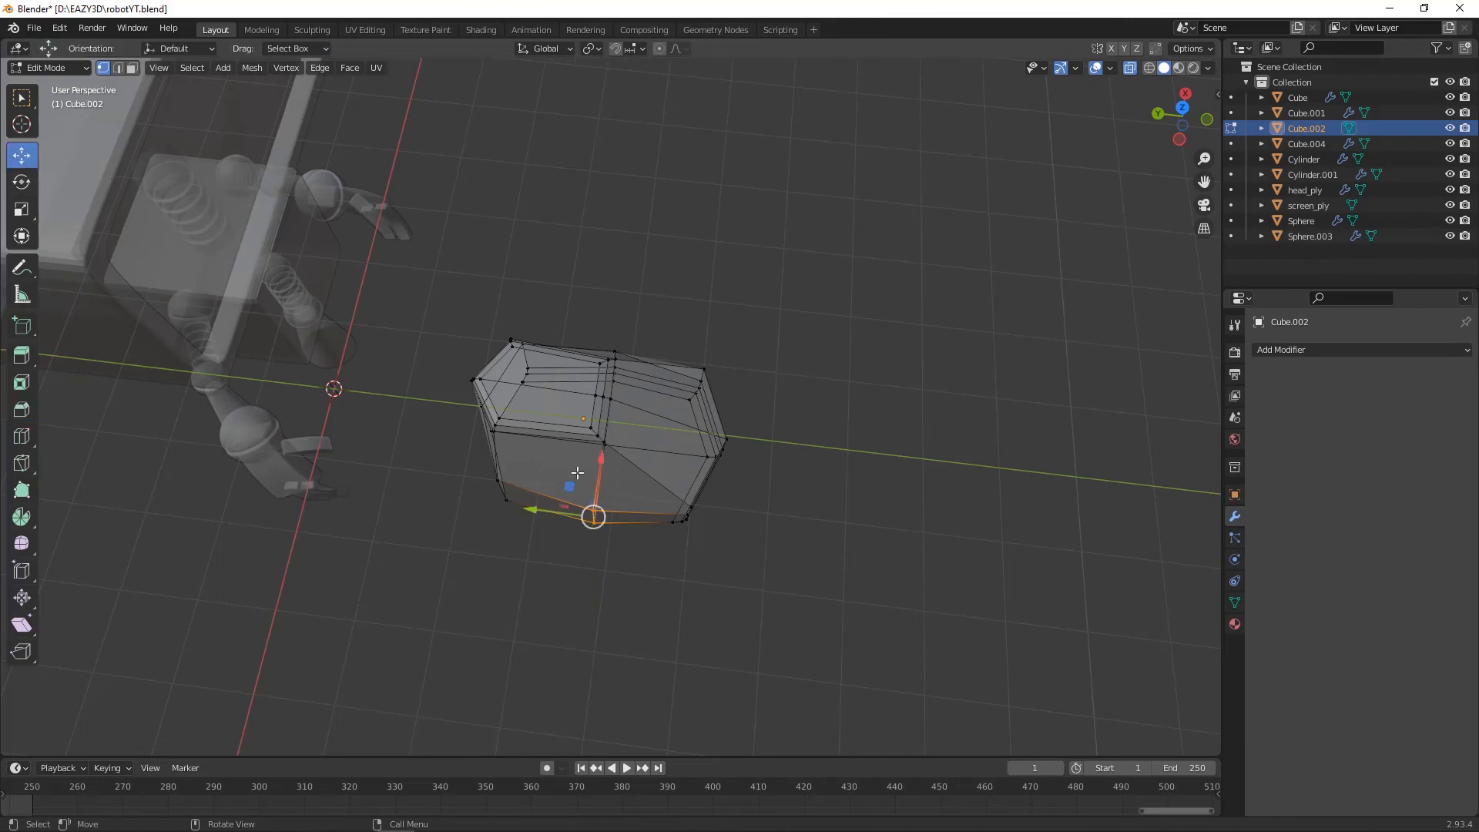
{"action": "left_click_drag", "start_coordinate": [600, 463], "coordinate": [605, 435]}
{"action": "middle_click_drag", "start_coordinate": [605, 435], "coordinate": [293, 403]}
{"action": "left_click", "coordinate": [533, 328]}
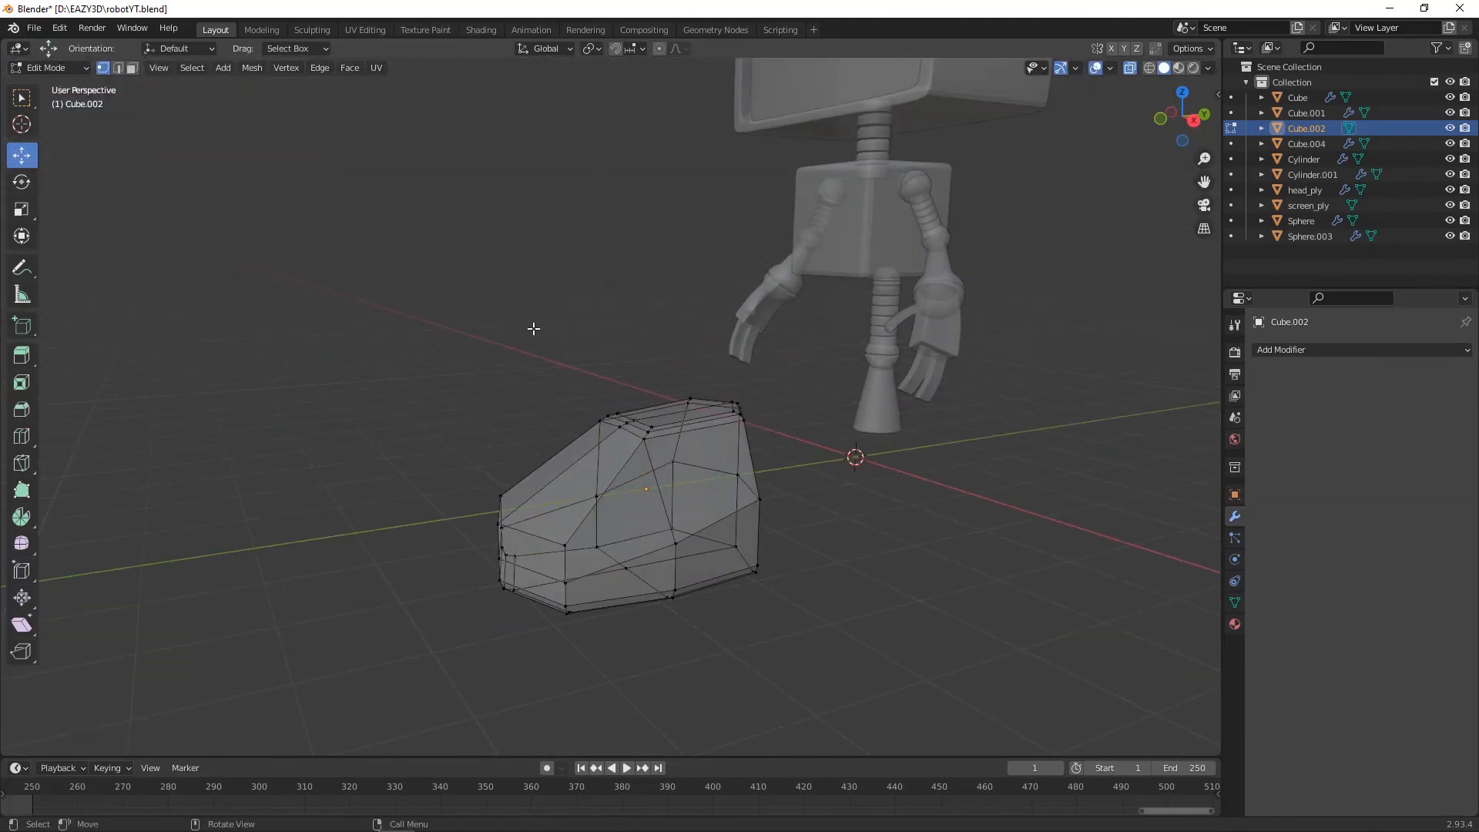
{"action": "middle_click_drag", "start_coordinate": [598, 394], "coordinate": [670, 396]}
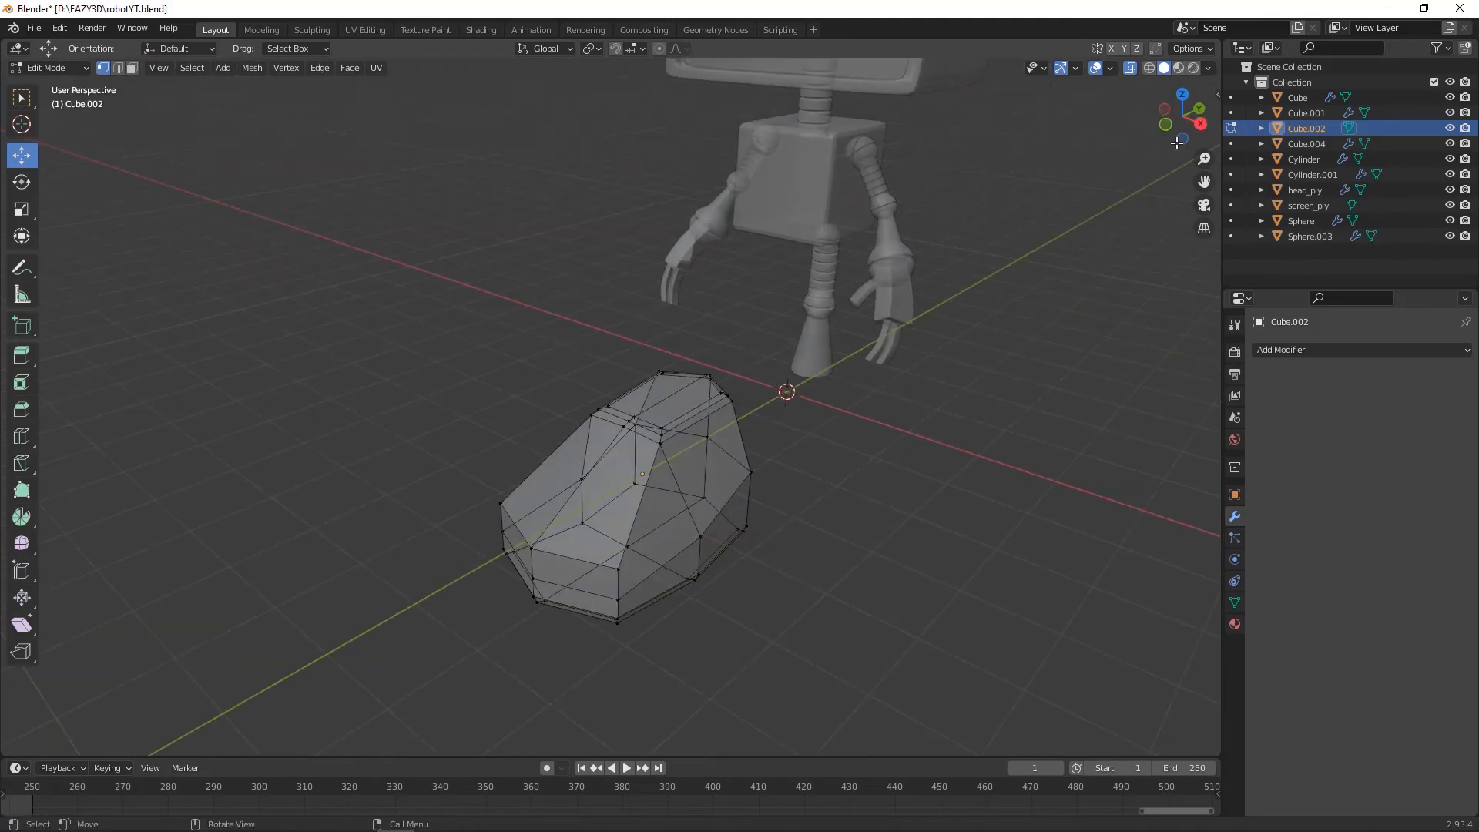
{"action": "left_click", "coordinate": [1128, 68]}
{"action": "middle_click_drag", "start_coordinate": [802, 511], "coordinate": [888, 519]}
{"action": "middle_click_drag", "start_coordinate": [996, 487], "coordinate": [986, 490]}
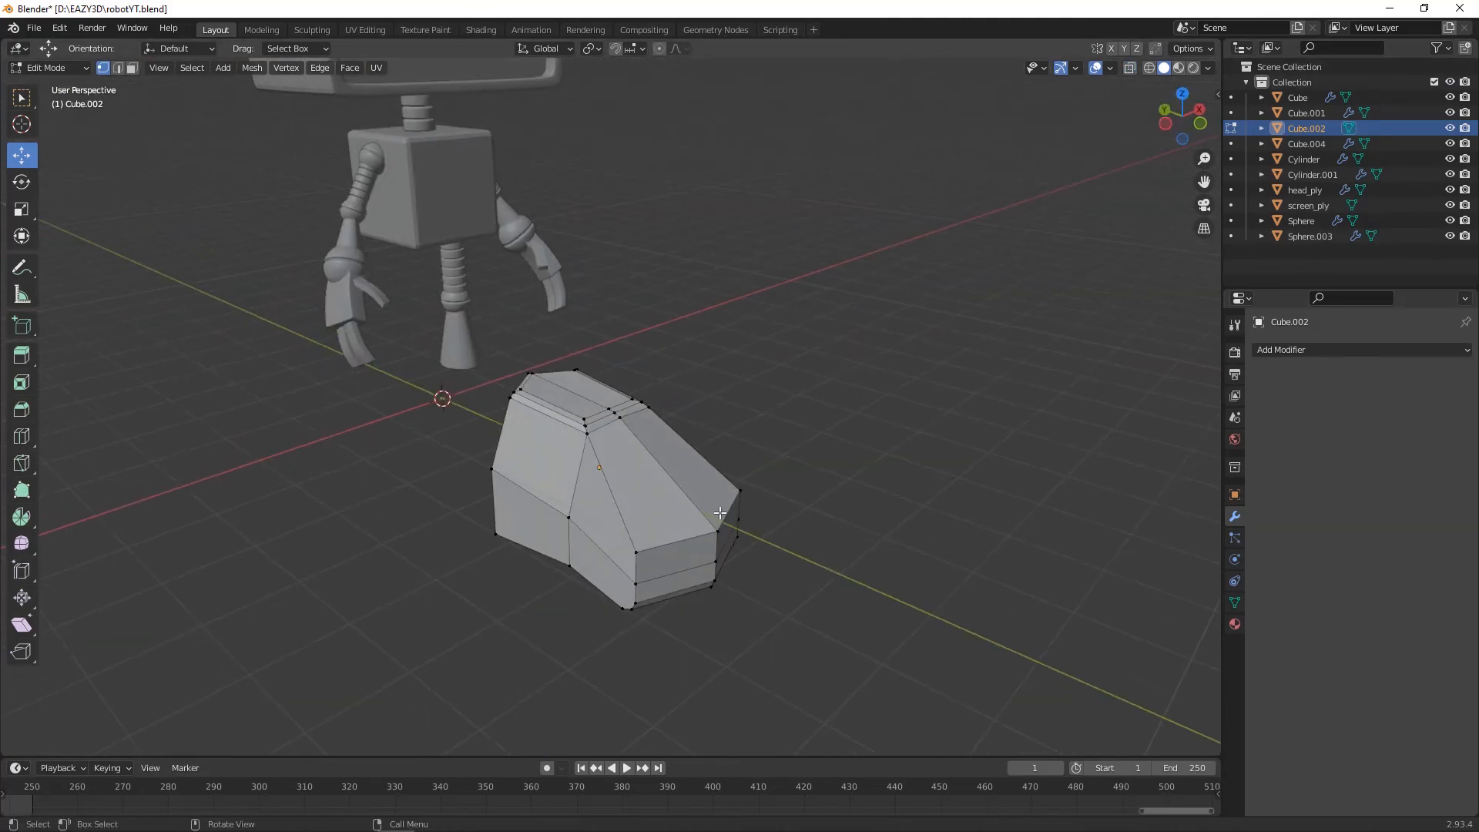
- Try a Subdivision Surface modifier on the foot in Object Mode and undo it
{"action": "key", "text": "Tab"}
{"action": "middle_click_drag", "start_coordinate": [719, 513], "coordinate": [1117, 532]}
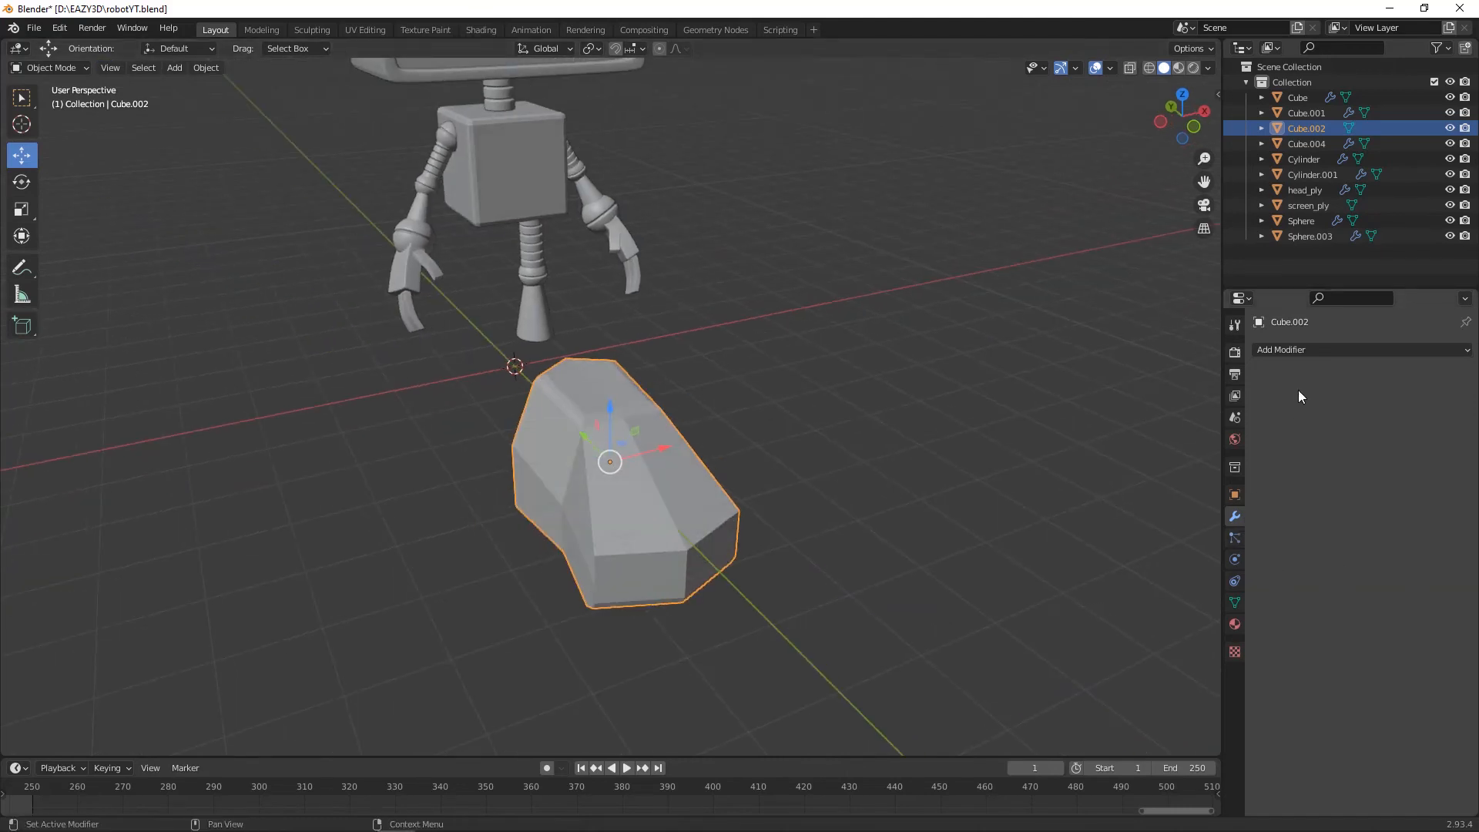
{"action": "left_click", "coordinate": [1313, 351]}
{"action": "left_click", "coordinate": [1185, 628]}
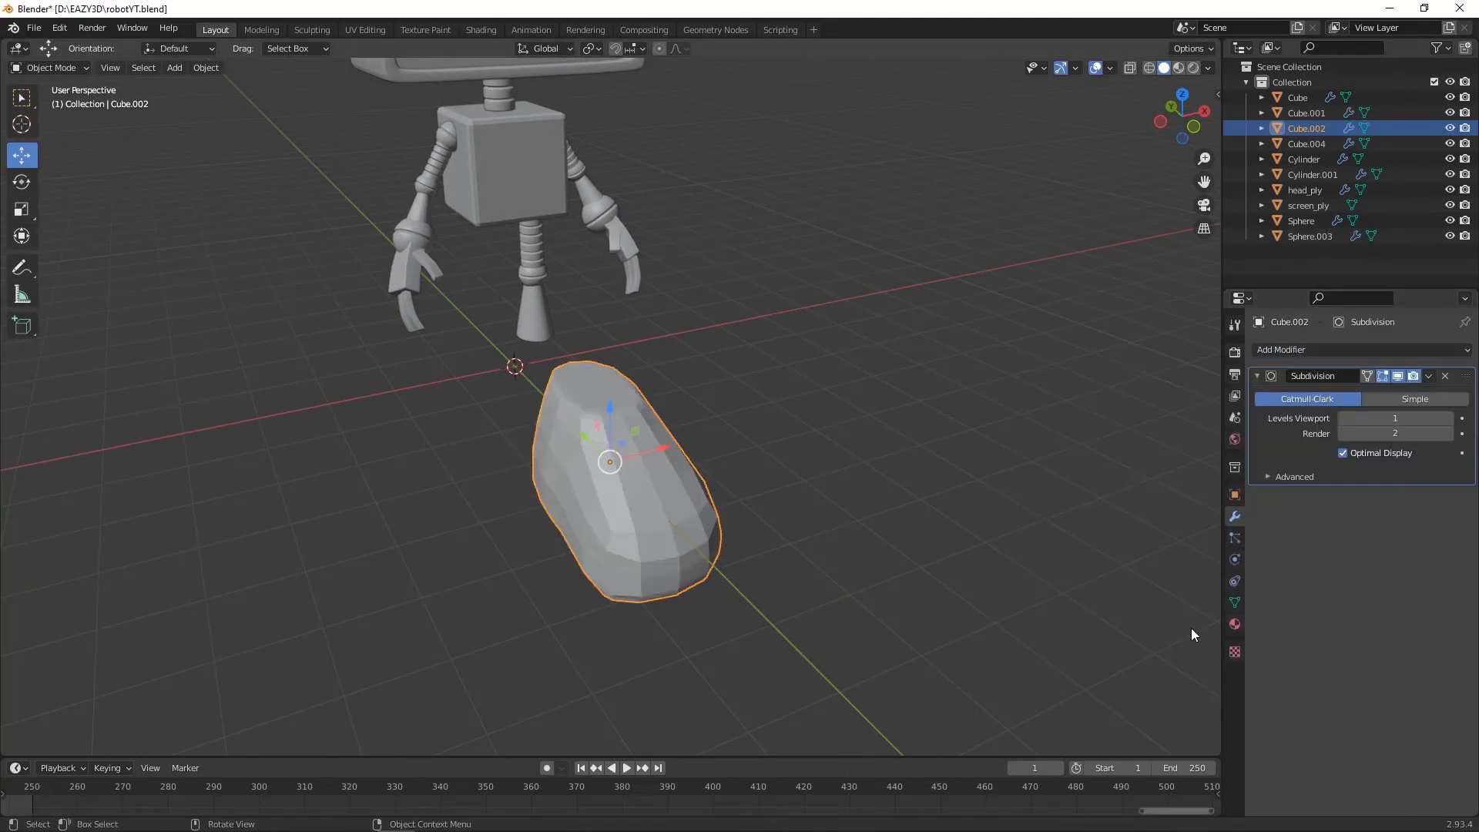
{"action": "middle_click_drag", "start_coordinate": [1057, 596], "coordinate": [790, 540]}
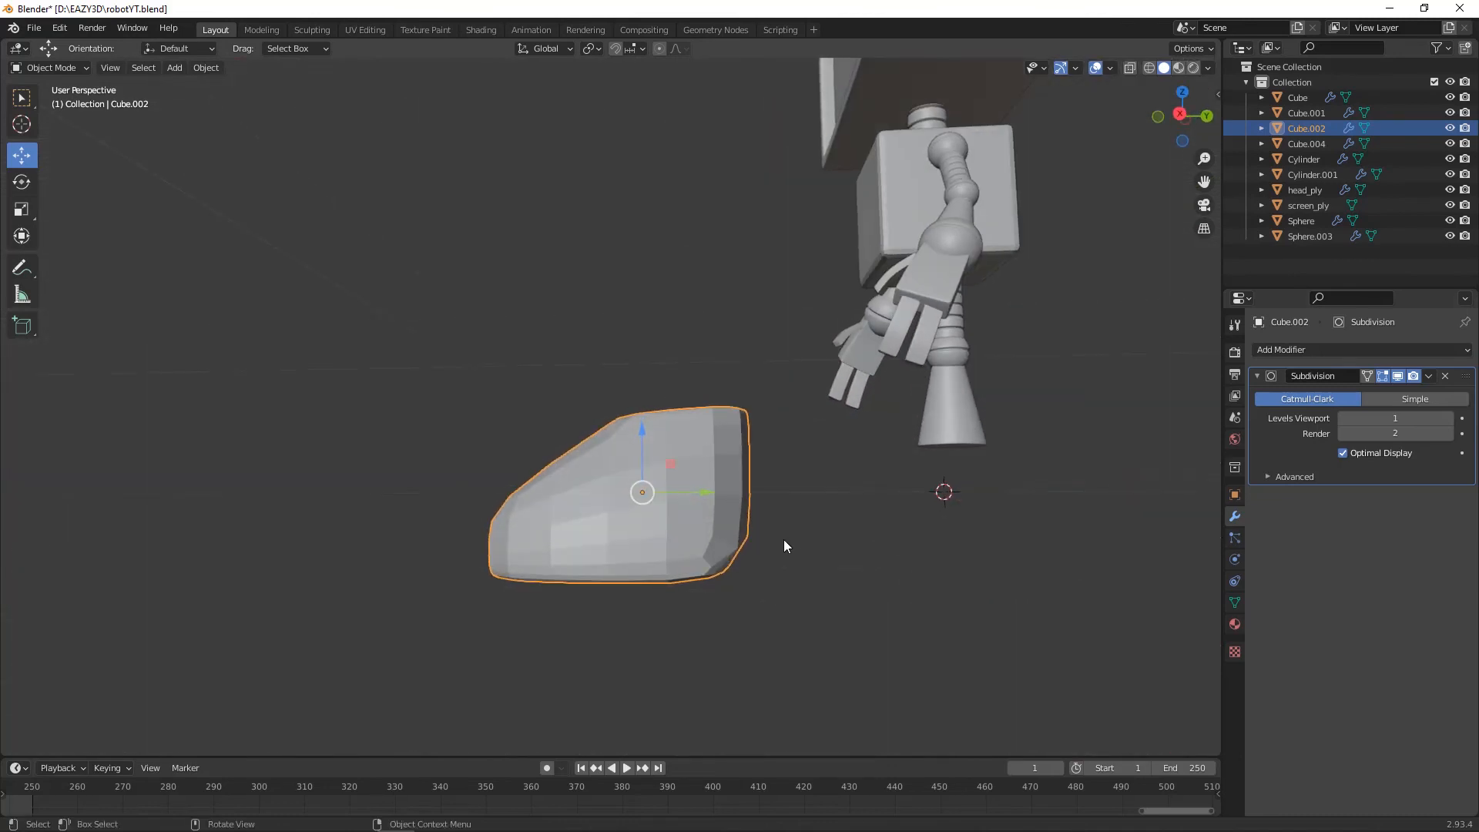
{"action": "key", "text": "grave"}
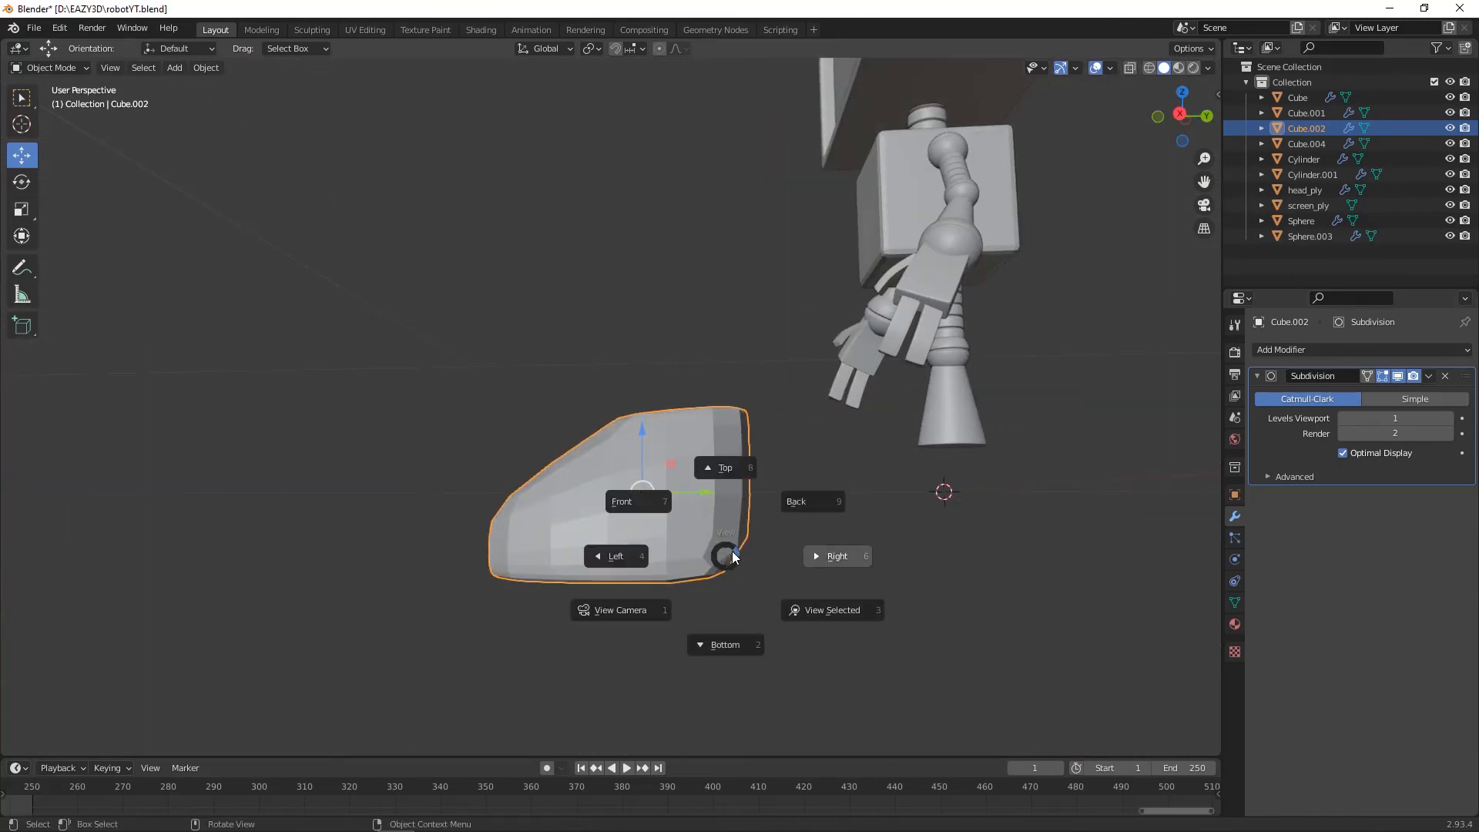
{"action": "key", "text": "Escape"}
{"action": "key", "text": "ctrl+z"}
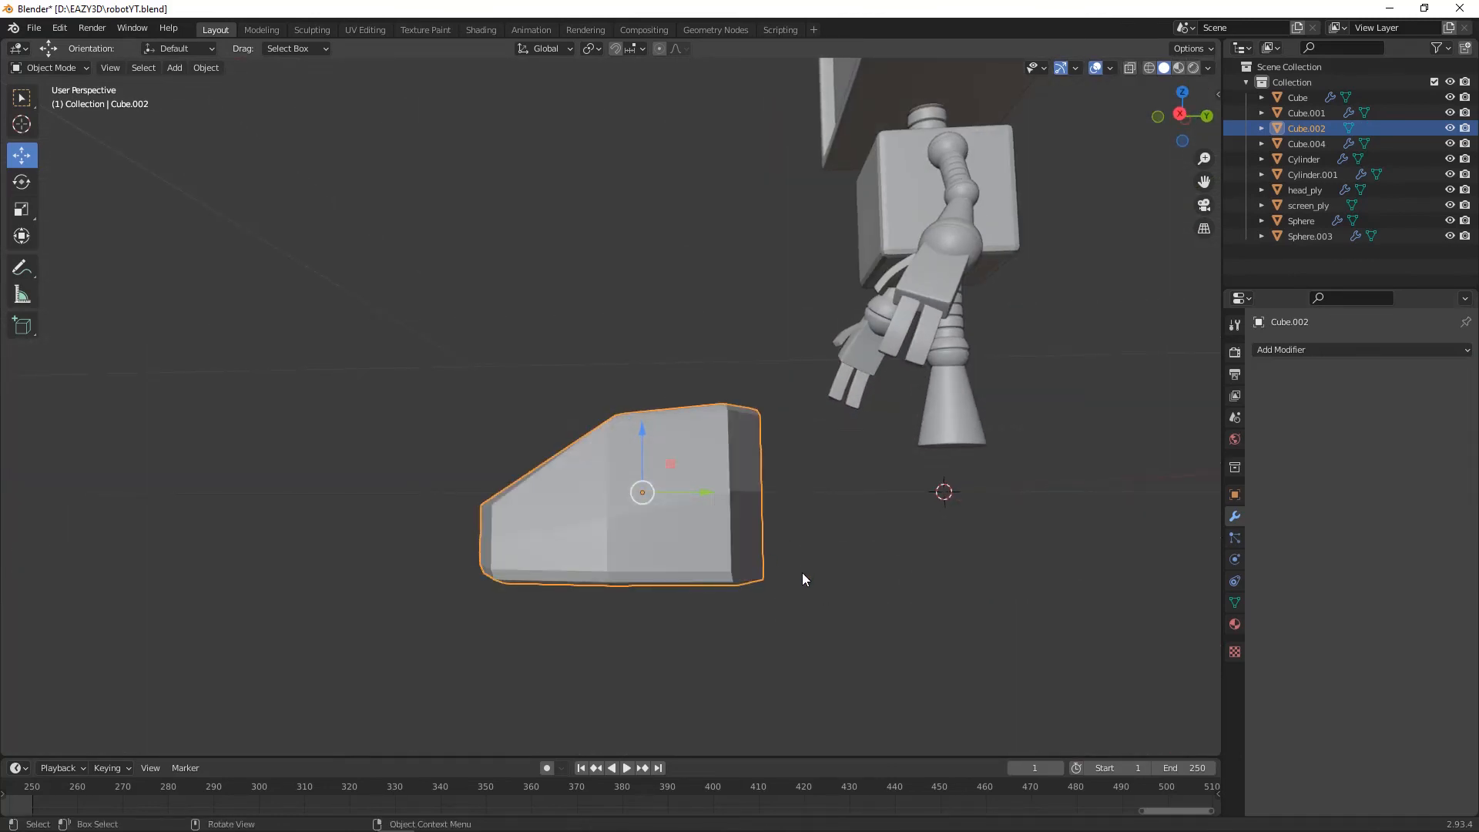
- Undo the side vertex move and the sole bevel, and return the foot to Edit Mode
{"action": "middle_click_drag", "start_coordinate": [821, 589], "coordinate": [774, 519]}
{"action": "left_click", "coordinate": [788, 496]}
{"action": "left_click", "coordinate": [740, 467]}
{"action": "key", "text": "Tab"}
{"action": "mouse_move", "coordinate": [732, 551]}
{"action": "middle_mouse_down"}
{"action": "mouse_move", "coordinate": [644, 552]}
{"action": "mouse_move", "coordinate": [750, 469]}
{"action": "mouse_move", "coordinate": [600, 498]}
{"action": "mouse_move", "coordinate": [732, 420]}
{"action": "mouse_move", "coordinate": [802, 413]}
{"action": "mouse_move", "coordinate": [732, 519]}
{"action": "mouse_move", "coordinate": [771, 534]}
{"action": "mouse_move", "coordinate": [740, 568]}
{"action": "middle_mouse_up"}
{"action": "key", "text": "Tab"}
{"action": "key", "text": "Tab"}
- Select all perimeter edges of the sole and bevel them about 0.0756 m with 1 segment
{"action": "left_click", "coordinate": [740, 568]}
{"action": "left_click", "coordinate": [740, 568], "text": "alt"}
{"action": "middle_click_drag", "start_coordinate": [746, 562], "coordinate": [750, 562]}
{"action": "left_click", "coordinate": [623, 469], "text": "shift"}
{"action": "left_click", "coordinate": [650, 472], "text": "shift"}
{"action": "left_click", "coordinate": [699, 511], "text": "shift"}
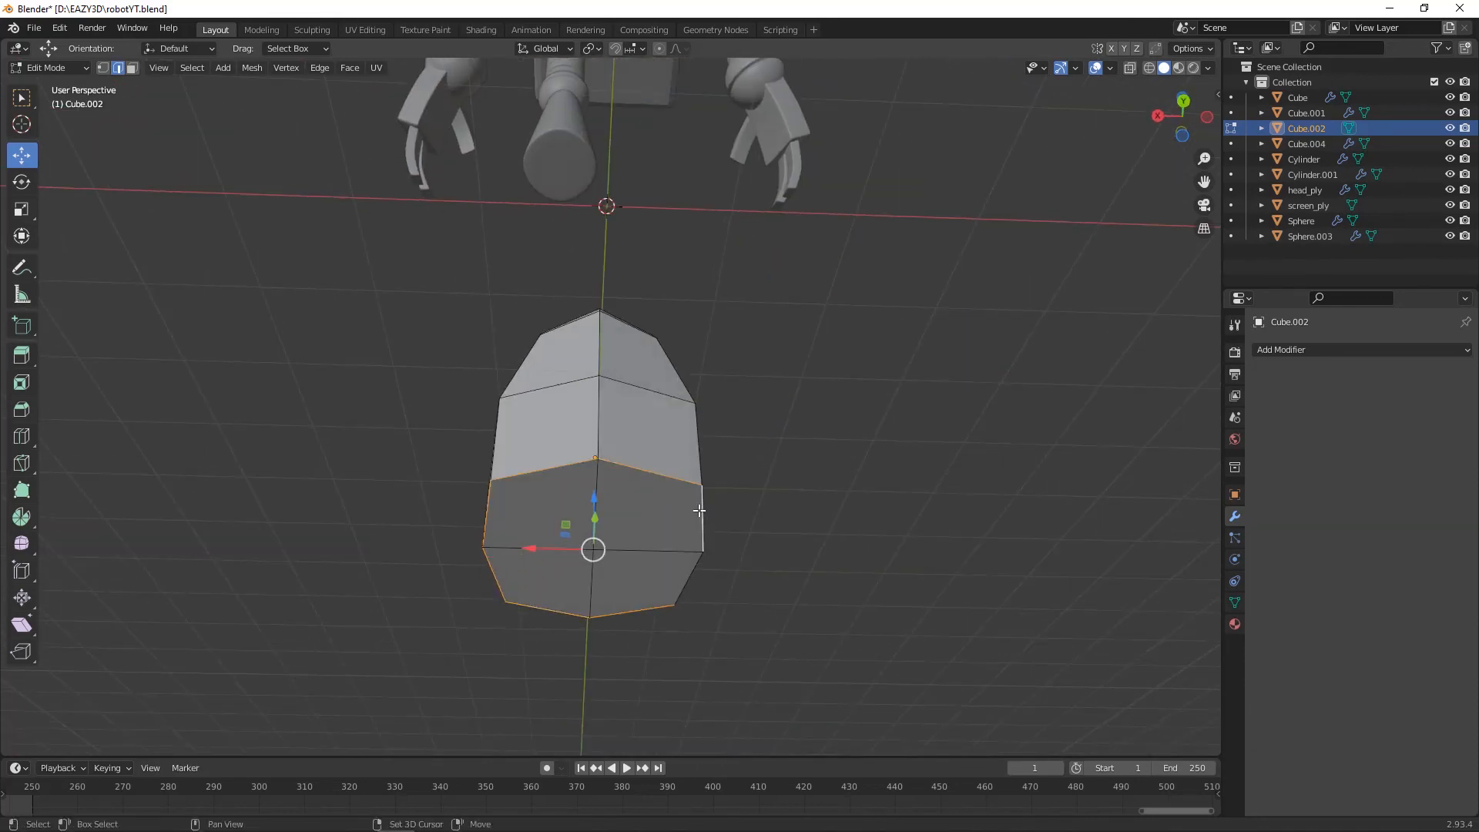
{"action": "left_click", "coordinate": [21, 410]}
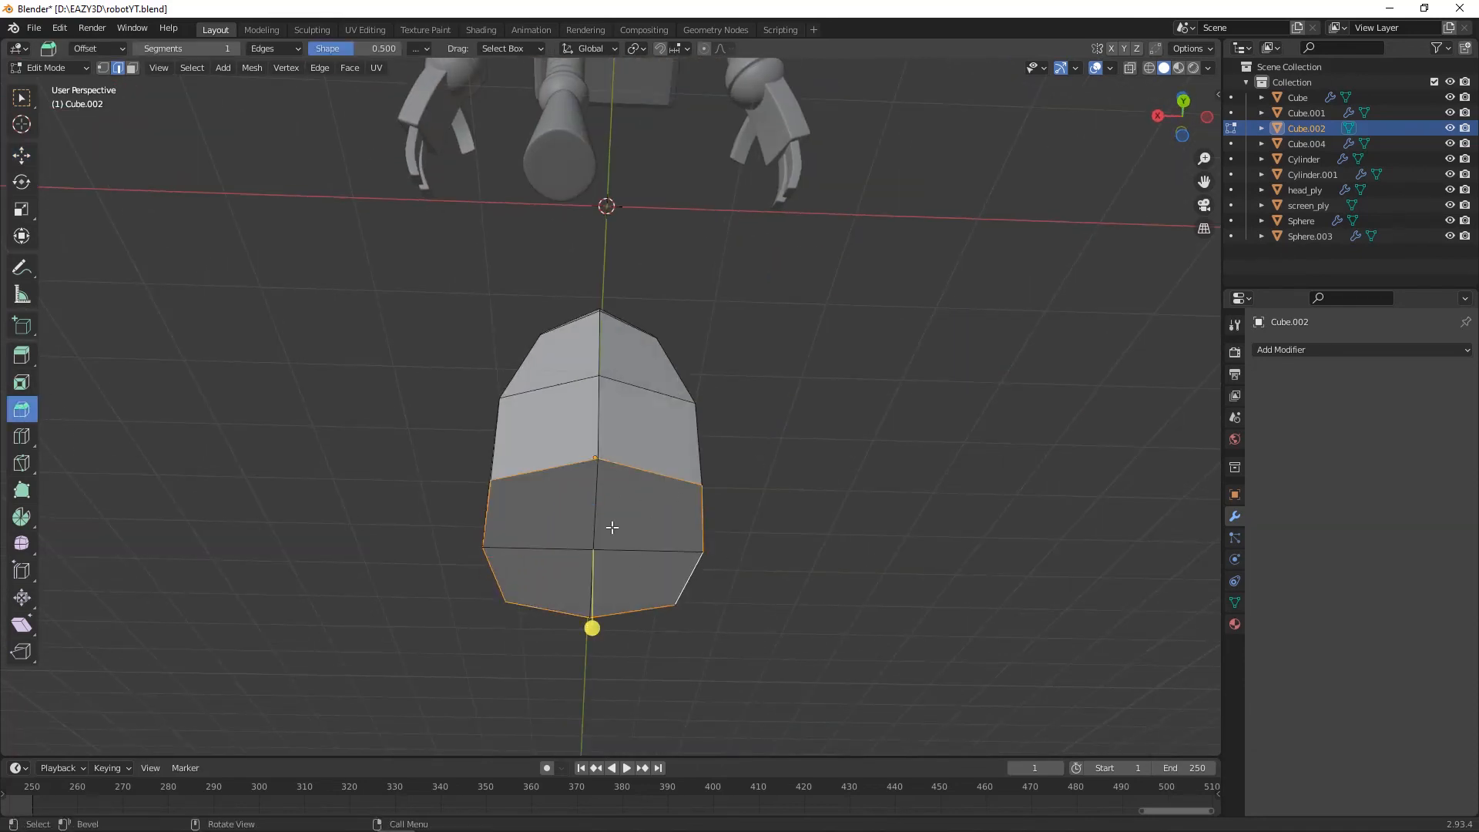
{"action": "left_click_drag", "start_coordinate": [593, 629], "coordinate": [522, 621]}
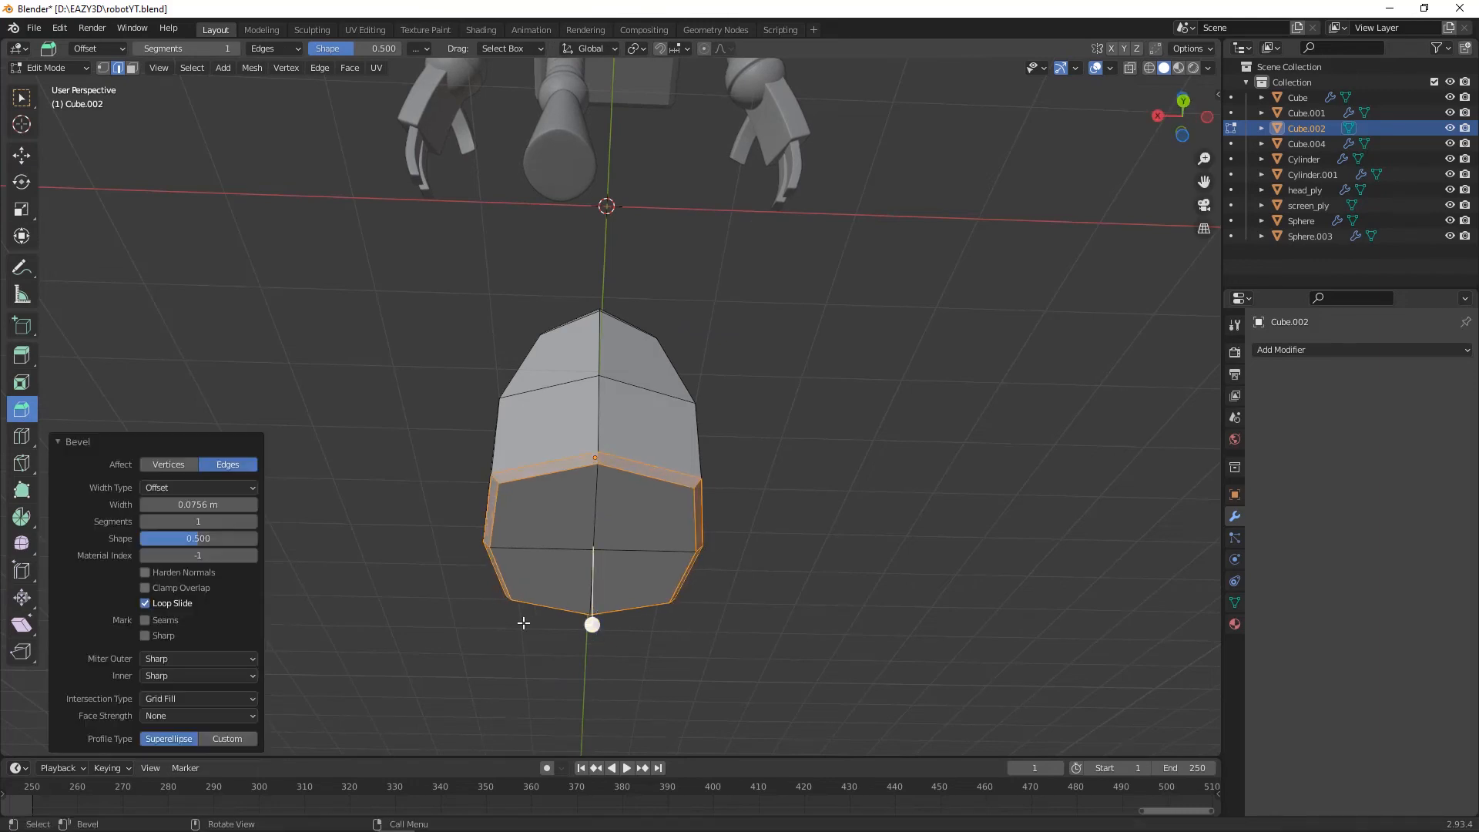
{"action": "left_click", "coordinate": [378, 532]}
- With X-ray on, box-select the lower mid-length vertices on one side of the foot and move them inward along X
{"action": "middle_click_drag", "start_coordinate": [381, 536], "coordinate": [598, 573]}
{"action": "left_click", "coordinate": [1130, 68]}
{"action": "key", "text": "1"}
{"action": "key", "text": "b"}
{"action": "left_click_drag", "start_coordinate": [579, 581], "coordinate": [612, 514]}
{"action": "middle_click_drag", "start_coordinate": [616, 579], "coordinate": [501, 589]}
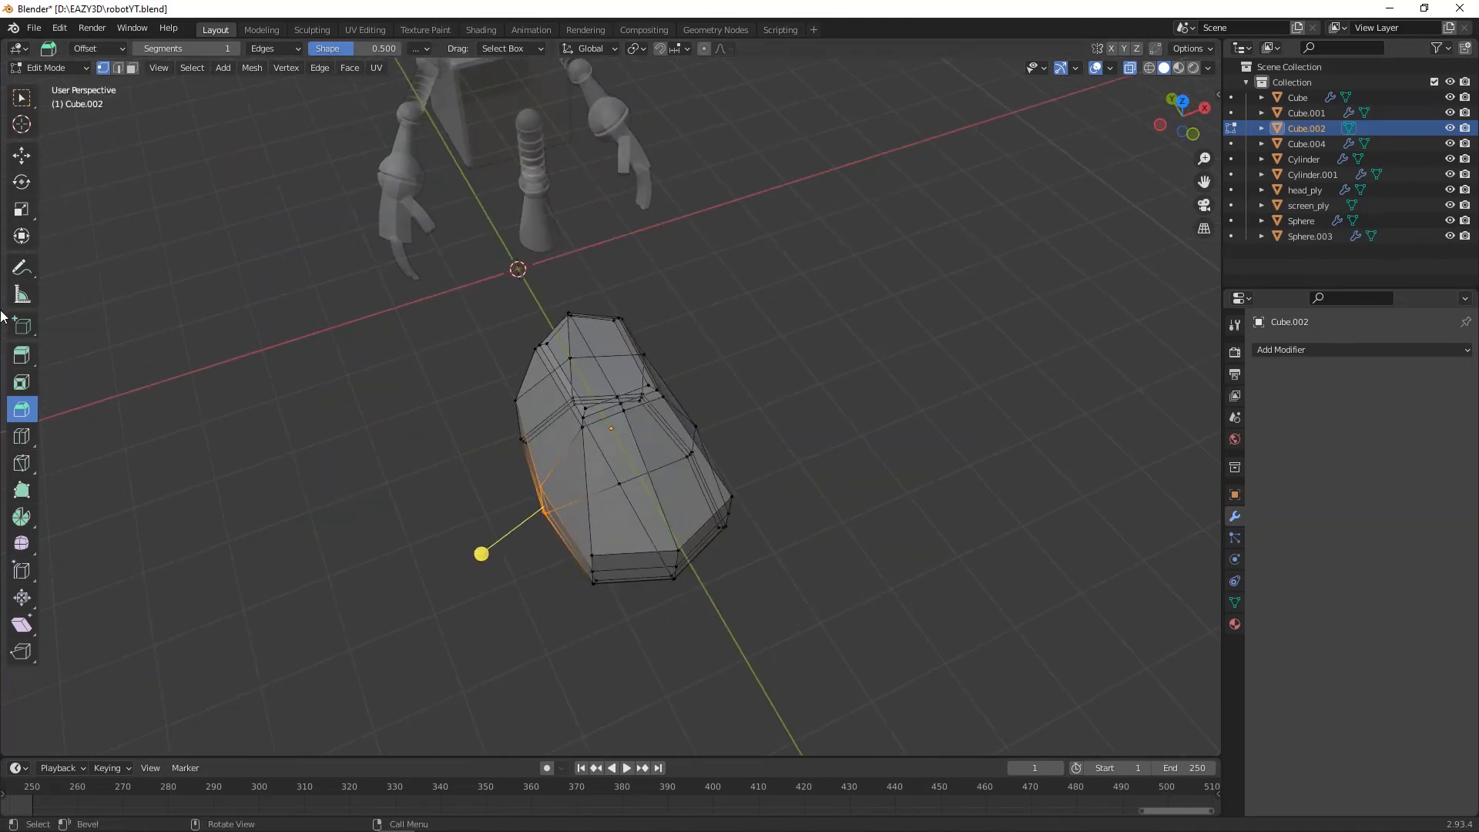
{"action": "left_click", "coordinate": [21, 162]}
{"action": "left_click_drag", "start_coordinate": [602, 482], "coordinate": [639, 467]}
- Box-select the matching mid-length vertices on the opposite side of the foot and move them inward along X
{"action": "middle_click_drag", "start_coordinate": [639, 467], "coordinate": [803, 399]}
{"action": "left_click_drag", "start_coordinate": [778, 377], "coordinate": [702, 556]}
{"action": "left_click_drag", "start_coordinate": [689, 479], "coordinate": [666, 476]}
{"action": "middle_click_drag", "start_coordinate": [667, 476], "coordinate": [427, 631]}
{"action": "left_click", "coordinate": [756, 402]}
- Return the foot to Object Mode and add a Subdivision Surface modifier with viewport and render levels of 3
{"action": "middle_click_drag", "start_coordinate": [756, 402], "coordinate": [1257, 363]}
{"action": "key", "text": "Tab"}
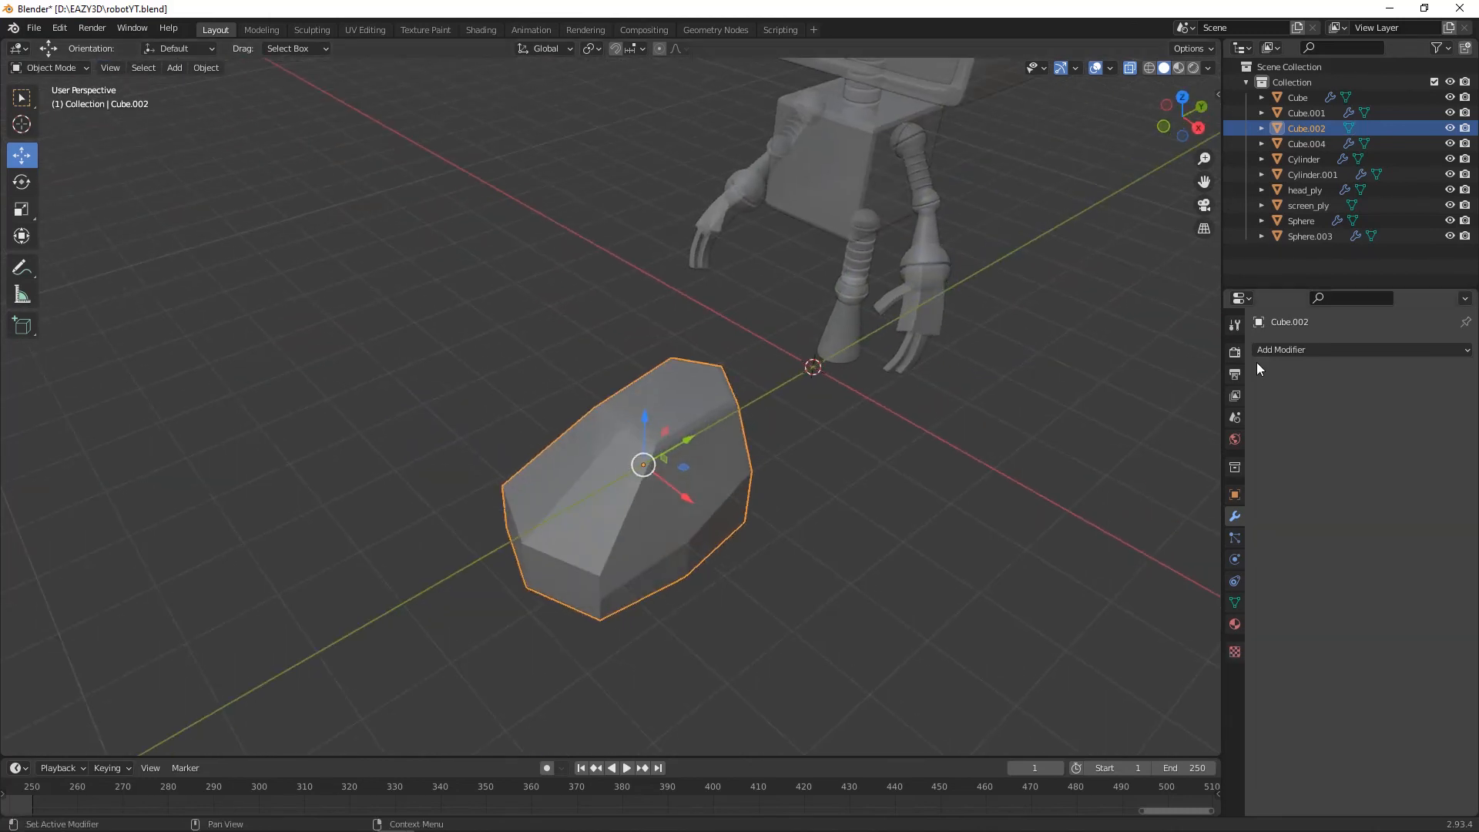
{"action": "left_click", "coordinate": [1345, 349]}
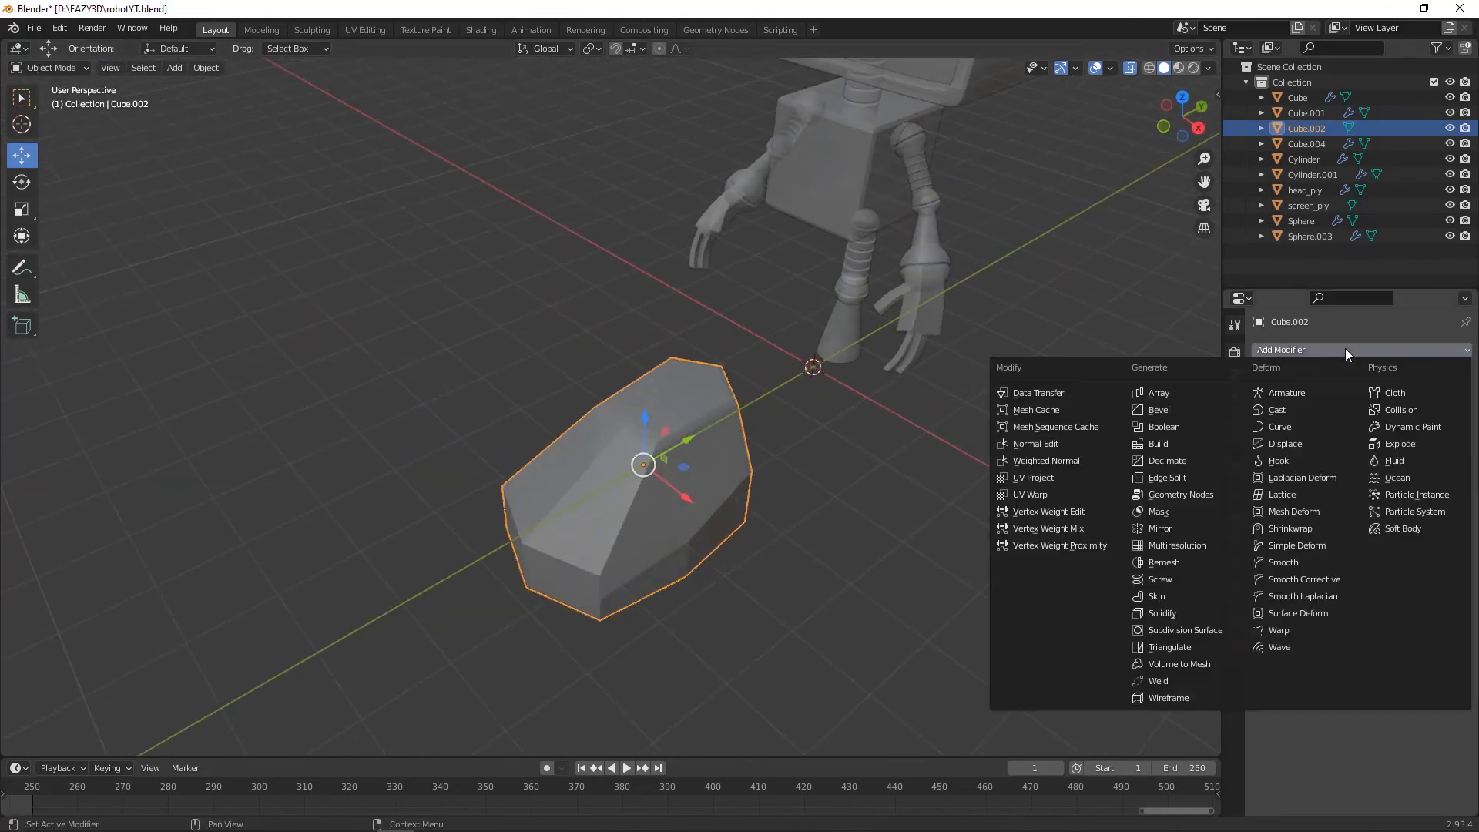
{"action": "left_click", "coordinate": [1194, 630]}
{"action": "middle_click_drag", "start_coordinate": [1185, 627], "coordinate": [778, 536]}
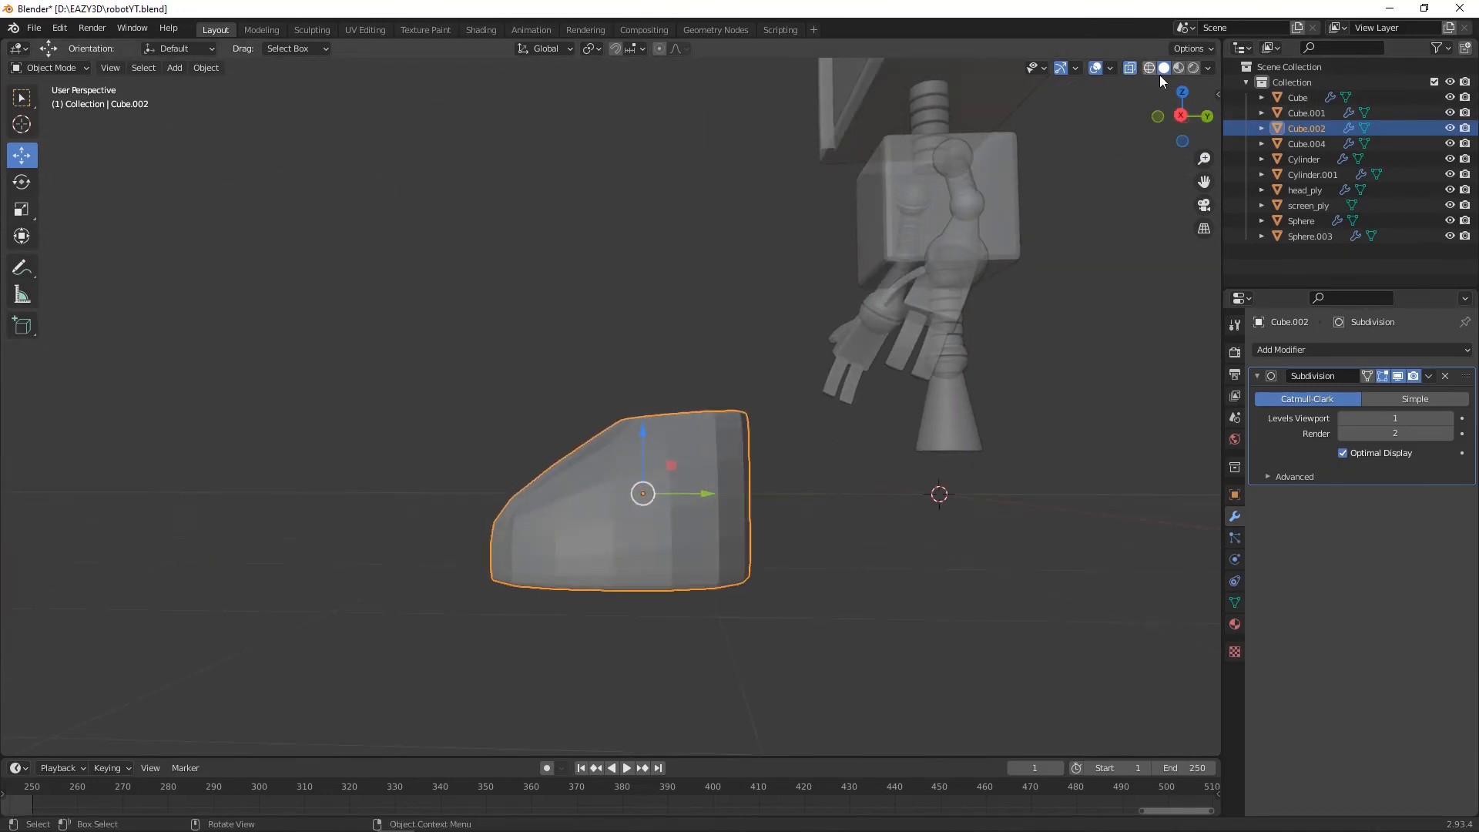
{"action": "left_click", "coordinate": [1448, 417]}
{"action": "left_click", "coordinate": [1448, 418]}
- Turn off X-ray display and deselect the smoothed foot
{"action": "middle_click_drag", "start_coordinate": [908, 469], "coordinate": [1241, 96]}
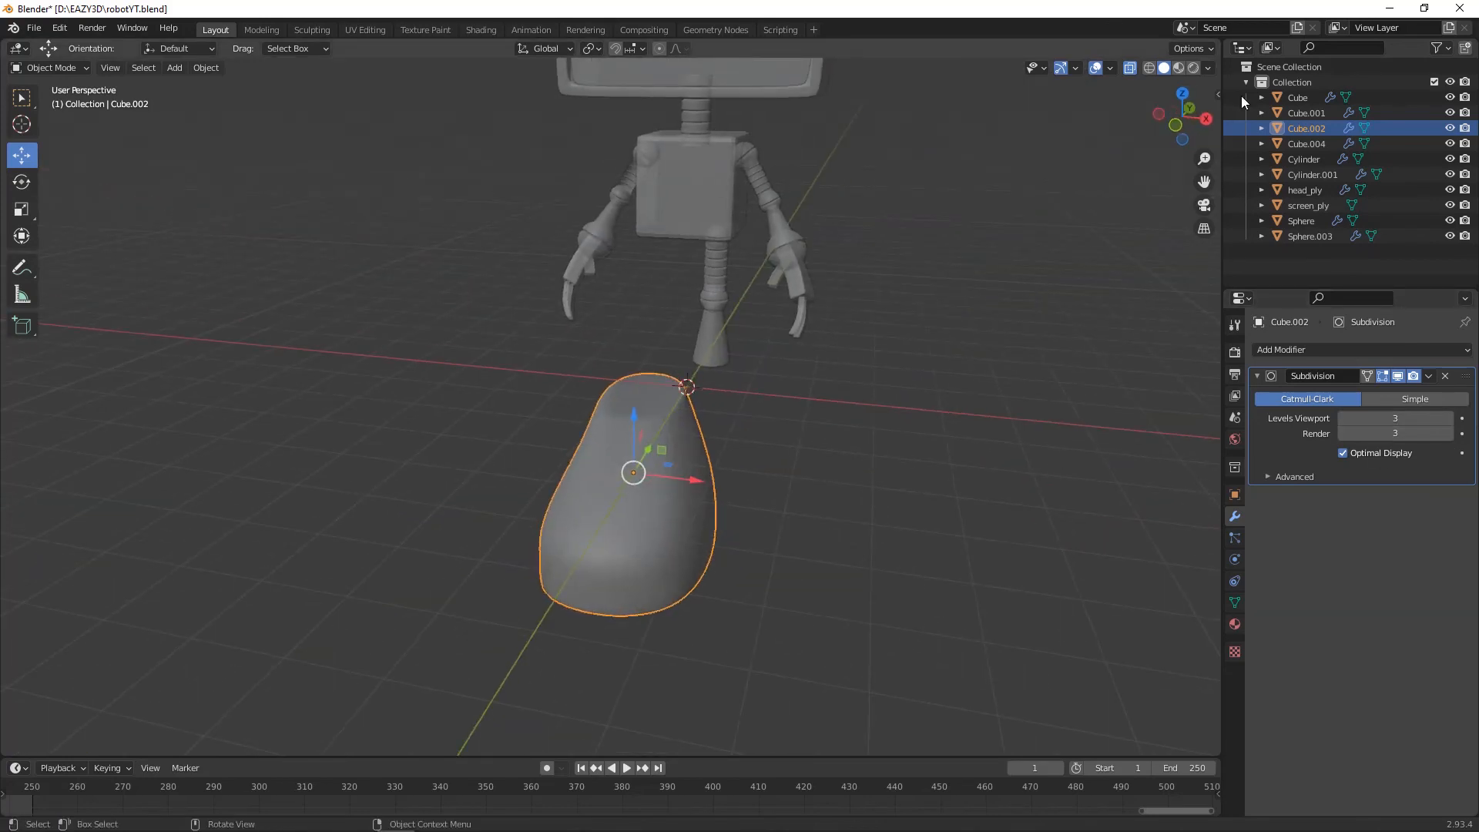
{"action": "left_click", "coordinate": [1131, 67]}
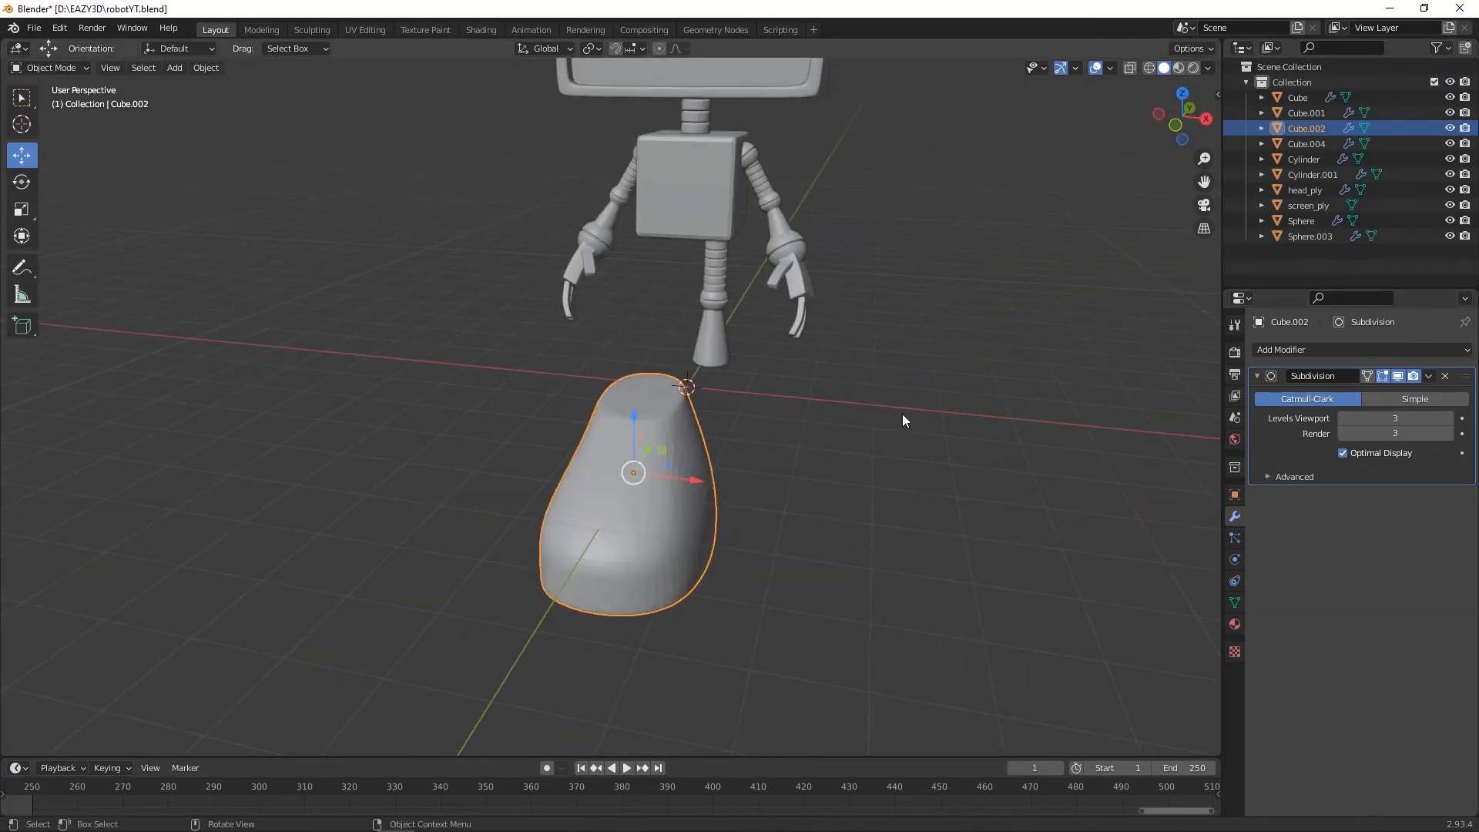
{"action": "left_click", "coordinate": [827, 418]}
{"action": "left_click", "coordinate": [658, 531]}
{"action": "middle_click_drag", "start_coordinate": [839, 519], "coordinate": [1207, 684]}
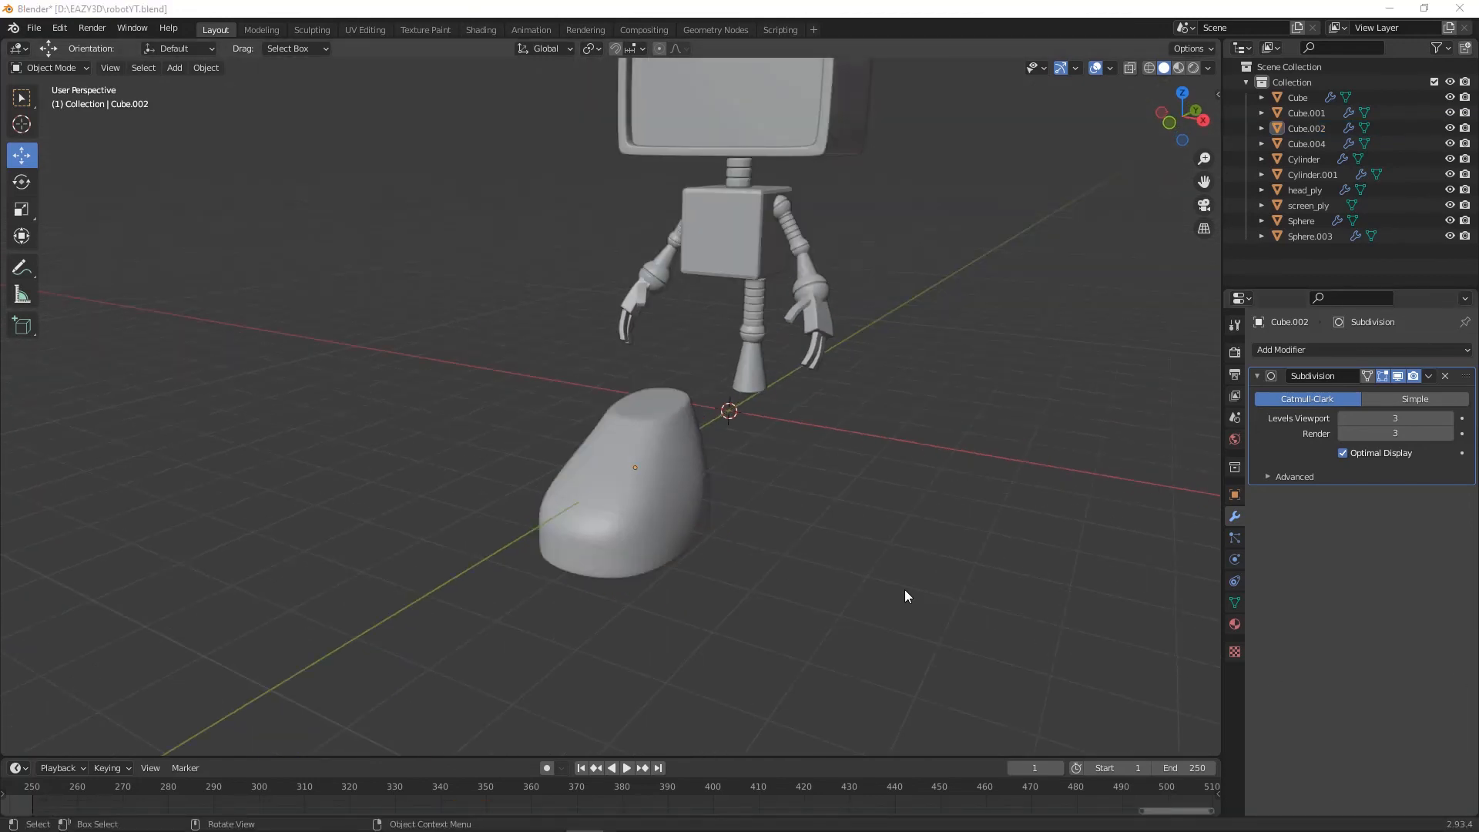
- Move the foot 2.266 m along Y toward the robot's leg and scale it down uniformly
{"action": "middle_click_drag", "start_coordinate": [797, 573], "coordinate": [712, 479]}
{"action": "left_click", "coordinate": [705, 537]}
{"action": "key", "text": "g"}
{"action": "left_click", "coordinate": [826, 496]}
{"action": "key", "text": "s"}
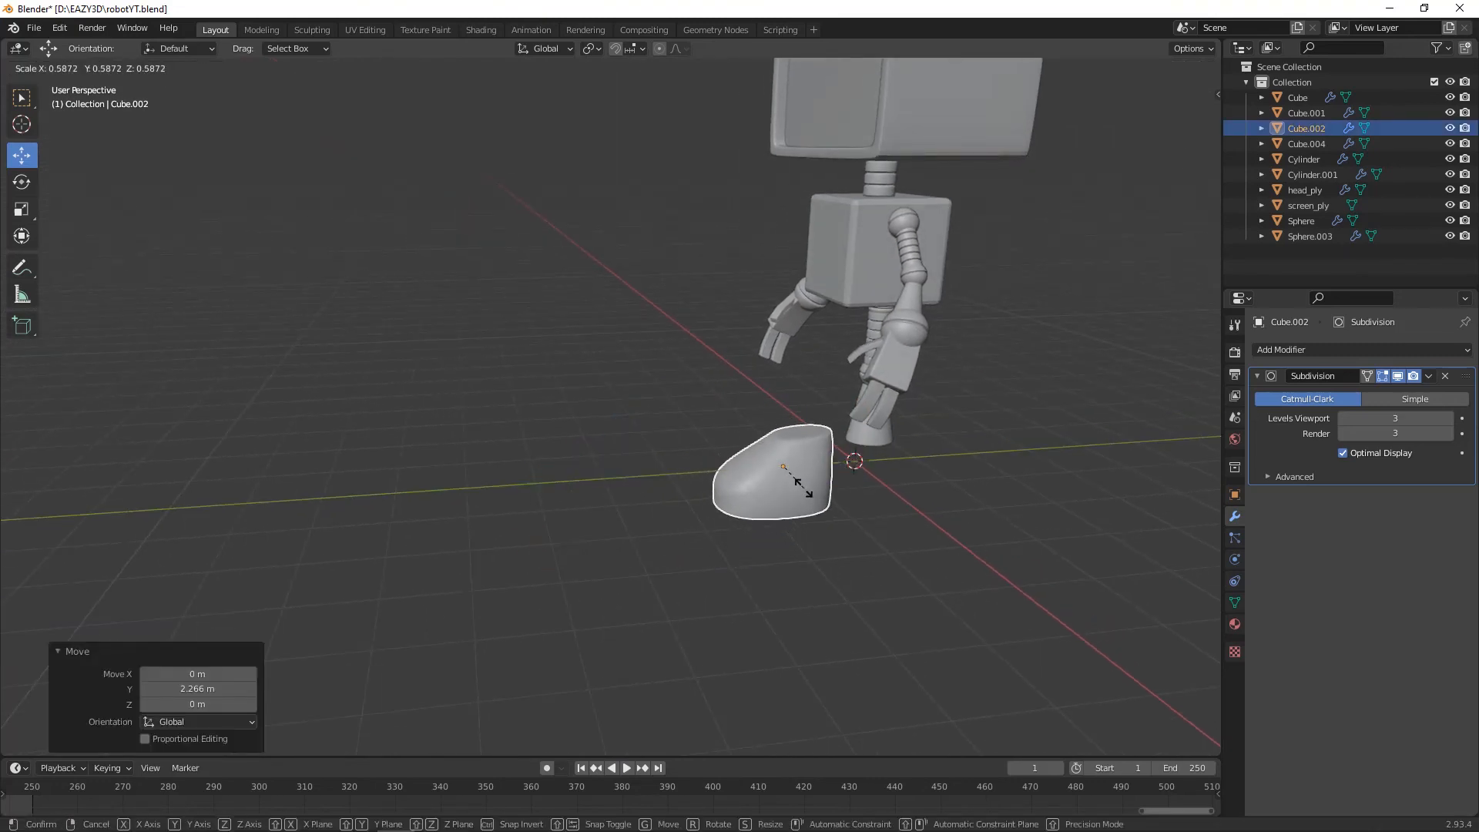
{"action": "left_click", "coordinate": [832, 478]}
- Move the foot along Y to the leg and 0.38375 m along X so it sits beneath it
{"action": "left_click_drag", "start_coordinate": [841, 463], "coordinate": [915, 462]}
{"action": "middle_click_drag", "start_coordinate": [898, 483], "coordinate": [1021, 479]}
{"action": "left_click_drag", "start_coordinate": [747, 404], "coordinate": [773, 419]}
{"action": "scroll", "coordinate": [773, 419], "scroll_direction": "up", "scroll_amount": 3}
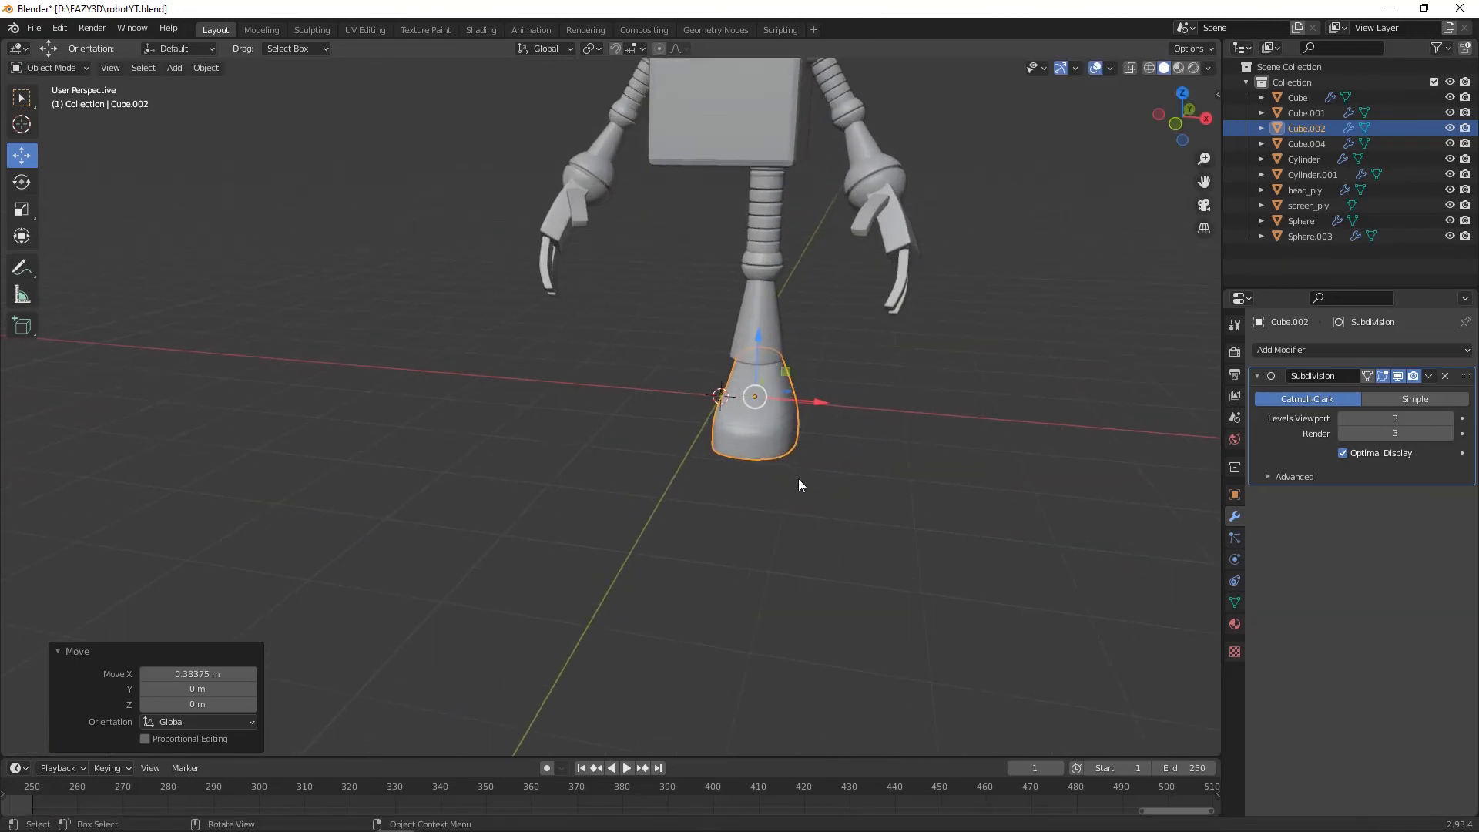
- In front orthographic view, raise the foot 0.12579 m along Z and scale it uniformly by 1.084
{"action": "left_click", "coordinate": [1174, 125]}
{"action": "left_click_drag", "start_coordinate": [690, 493], "coordinate": [691, 474]}
{"action": "key", "text": "s"}
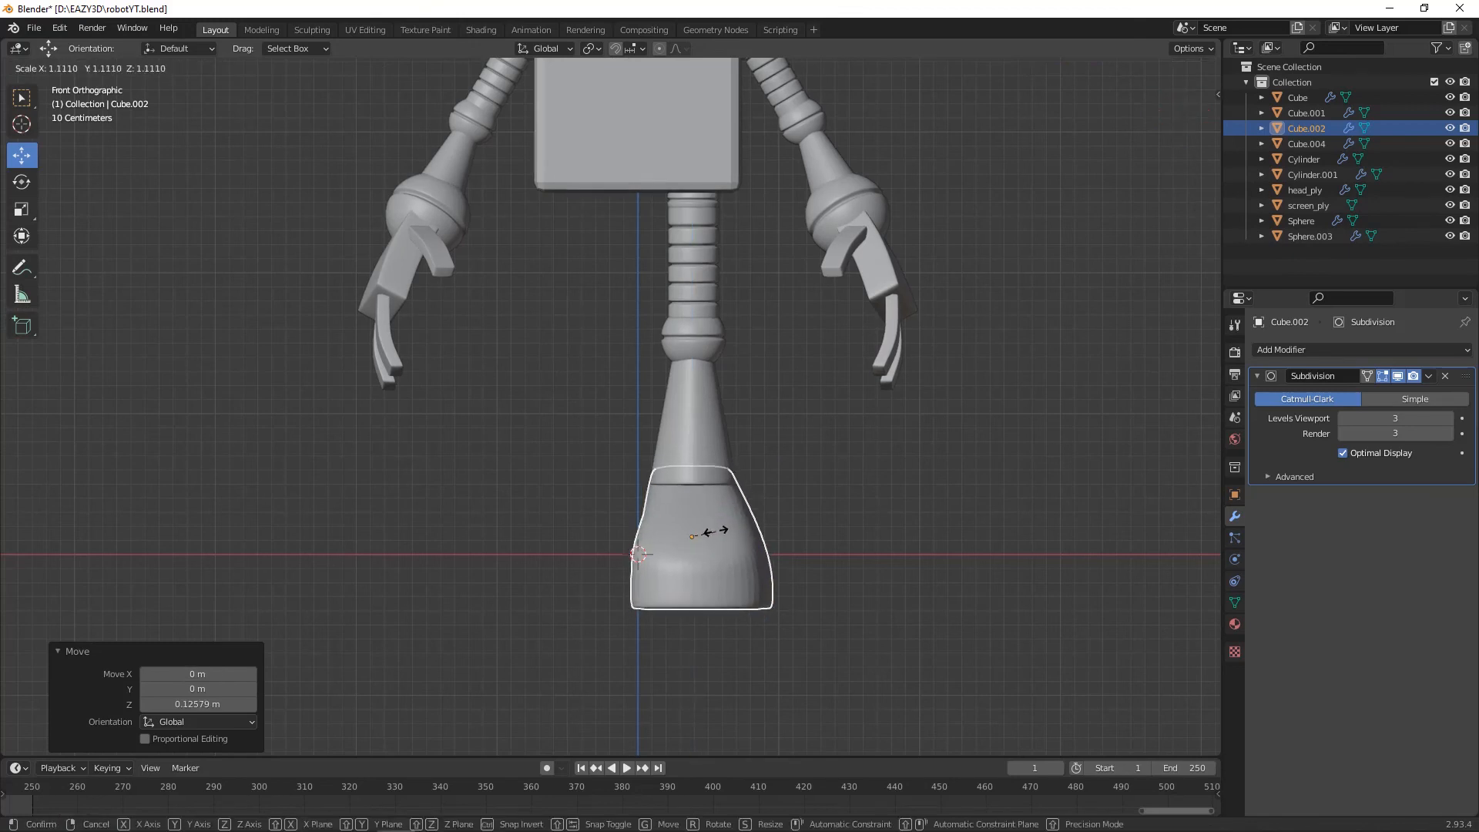
{"action": "left_click", "coordinate": [718, 530]}
- In side view, shift the foot forward along Y under the leg, adjust its height along Z, and nudge it 0.013623 m along Y
{"action": "middle_click_drag", "start_coordinate": [718, 530], "coordinate": [986, 514]}
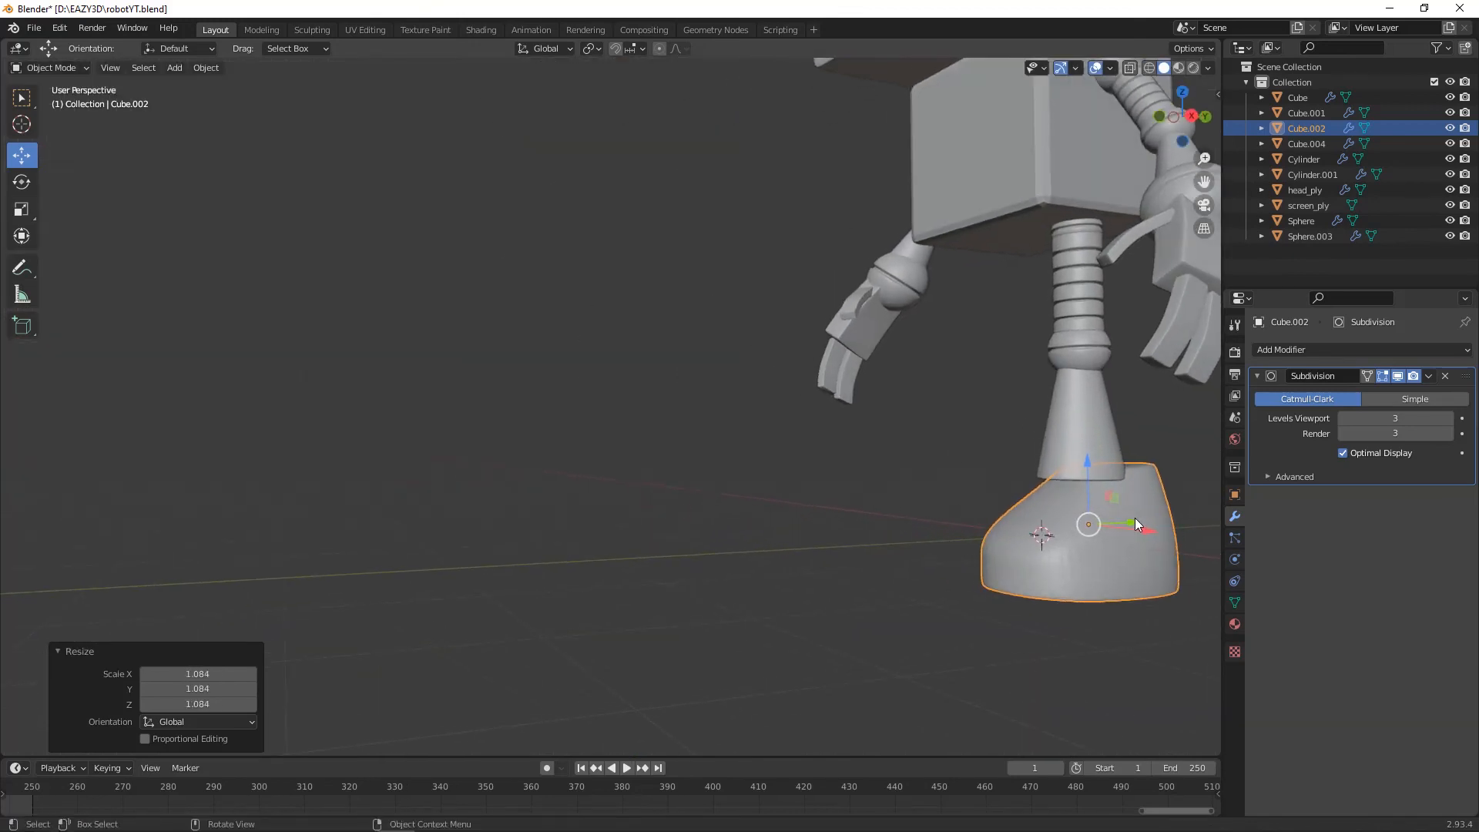
{"action": "left_click", "coordinate": [1192, 120]}
{"action": "middle_click_drag", "start_coordinate": [1075, 511], "coordinate": [852, 470], "text": "shift"}
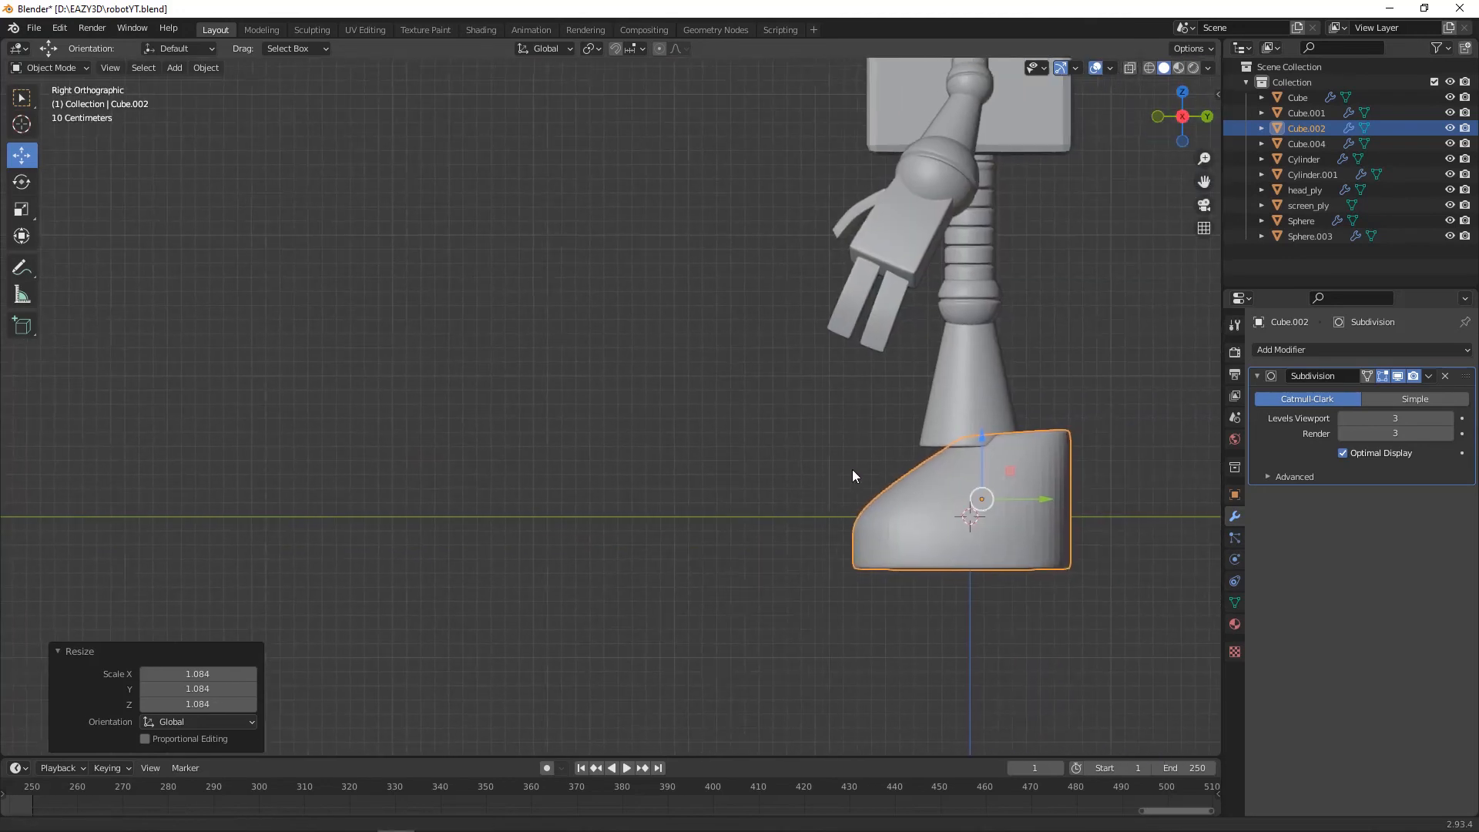
{"action": "left_click_drag", "start_coordinate": [1033, 497], "coordinate": [973, 496]}
{"action": "middle_click_drag", "start_coordinate": [979, 493], "coordinate": [920, 430]}
{"action": "left_click_drag", "start_coordinate": [920, 429], "coordinate": [920, 445]}
{"action": "left_click_drag", "start_coordinate": [972, 496], "coordinate": [977, 496]}
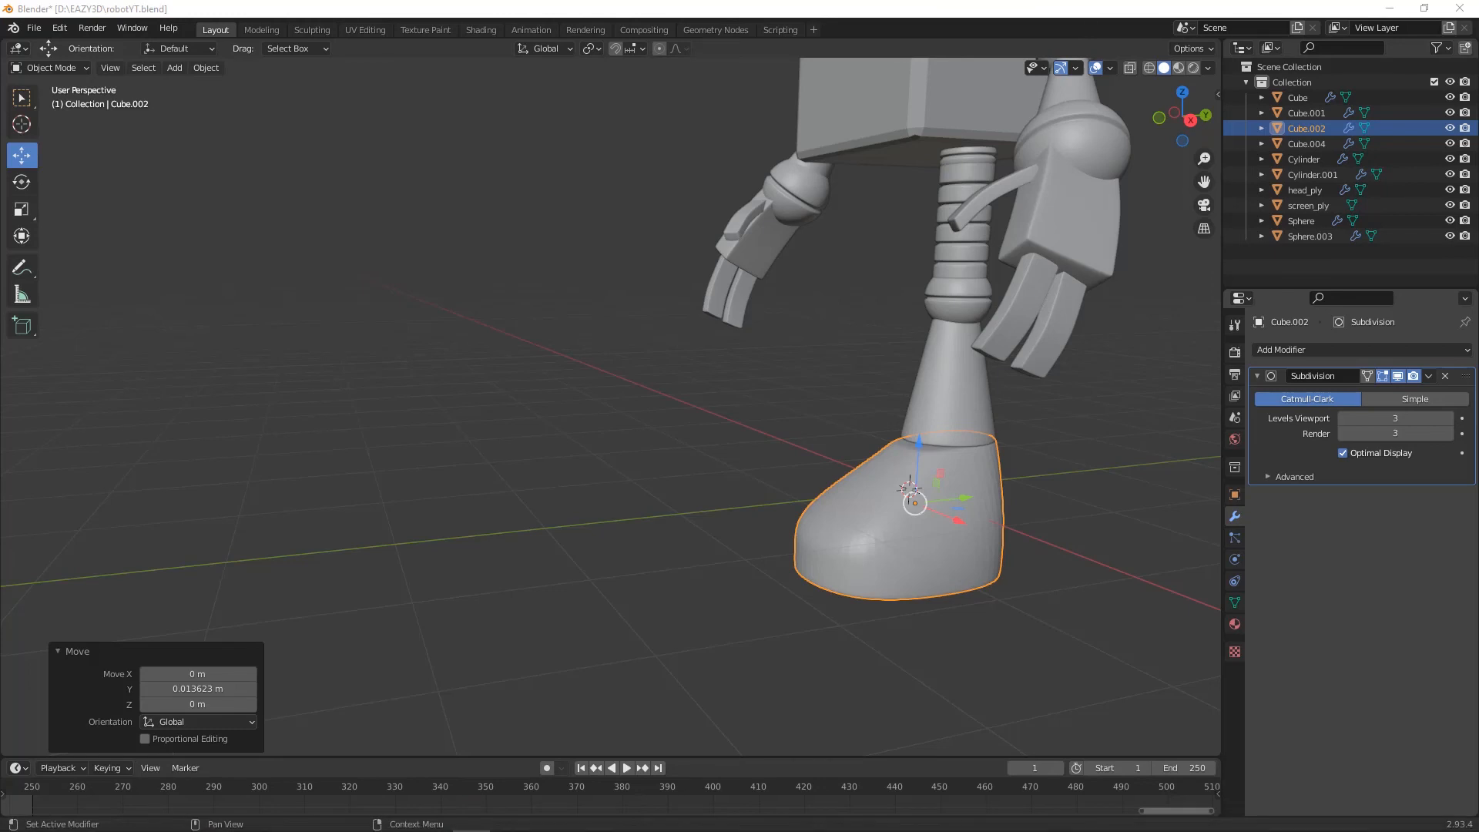
- Nudge the foot slightly along X to centre it under the leg, and deselect it
{"action": "middle_click_drag", "start_coordinate": [811, 552], "coordinate": [860, 543]}
{"action": "left_click_drag", "start_coordinate": [805, 417], "coordinate": [814, 421]}
{"action": "left_click", "coordinate": [863, 419]}
{"action": "middle_click_drag", "start_coordinate": [865, 421], "coordinate": [917, 434]}
- Duplicate the knee joint sphere in place and move the copy 1.0363 m down along Z to the ankle
{"action": "left_click", "coordinate": [718, 307]}
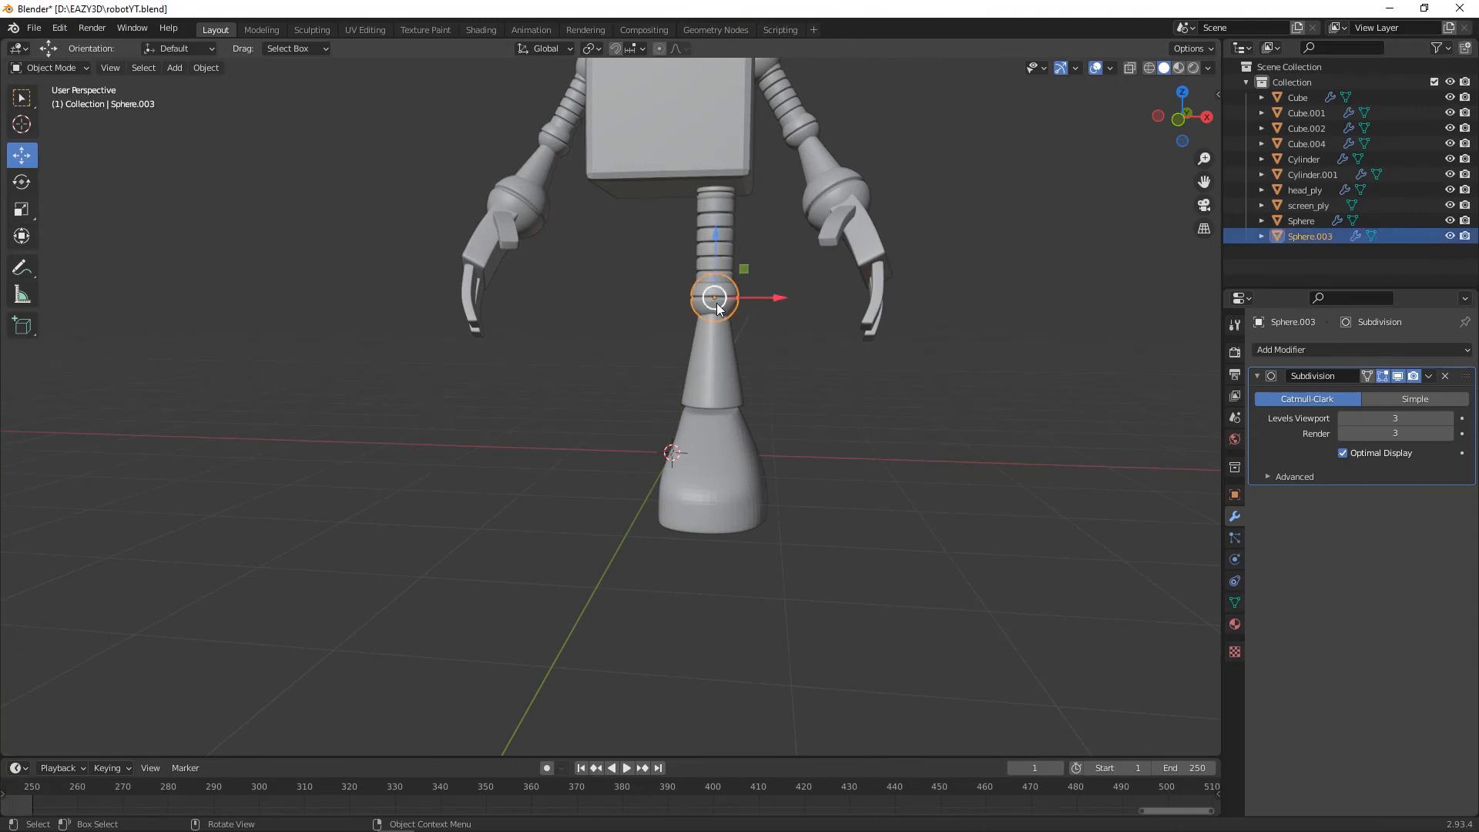
{"action": "key", "text": "shift+d"}
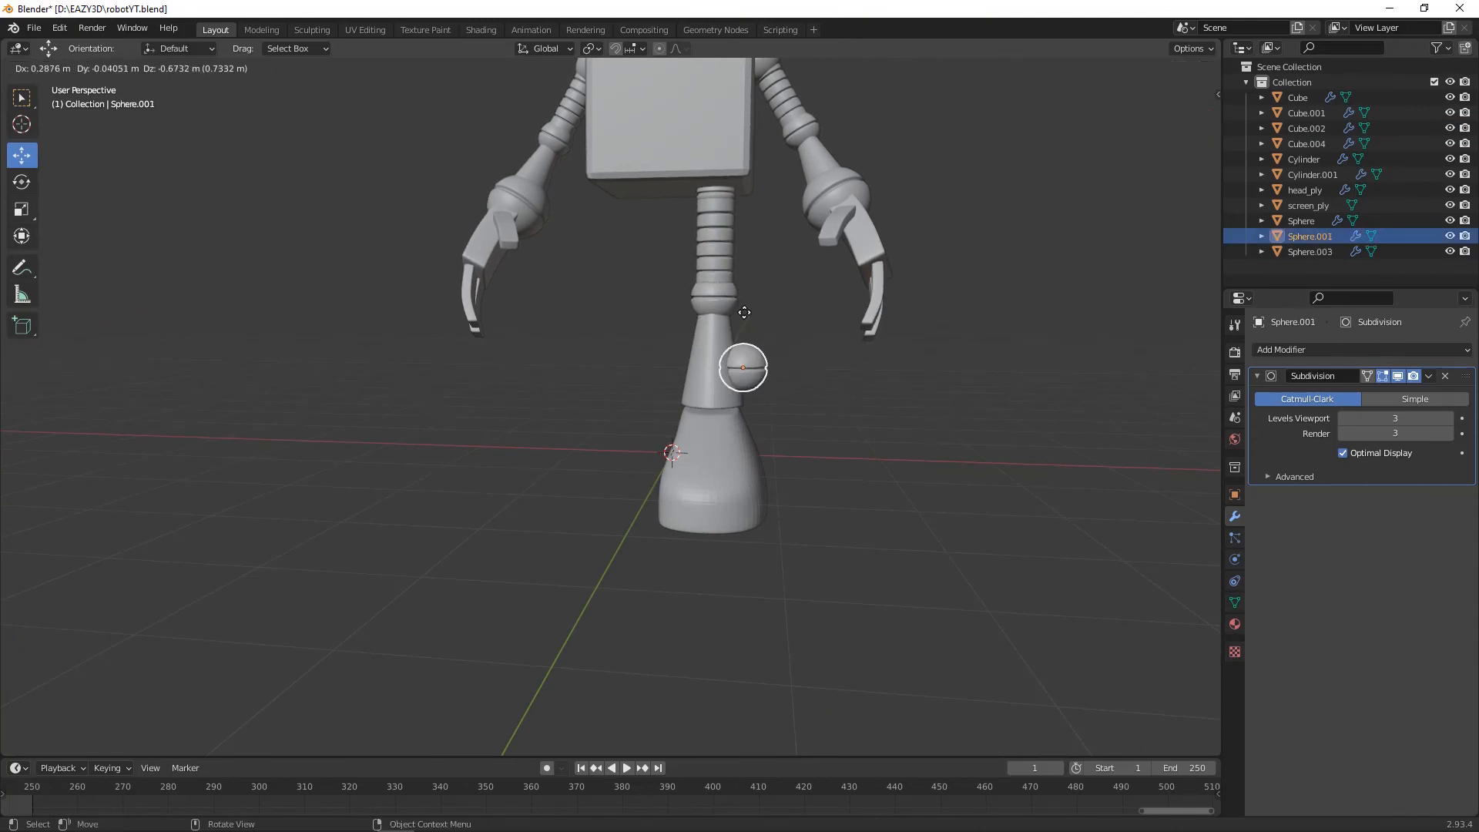
{"action": "left_click", "coordinate": [719, 237]}
{"action": "key", "text": "g"}
{"action": "key", "text": "z"}
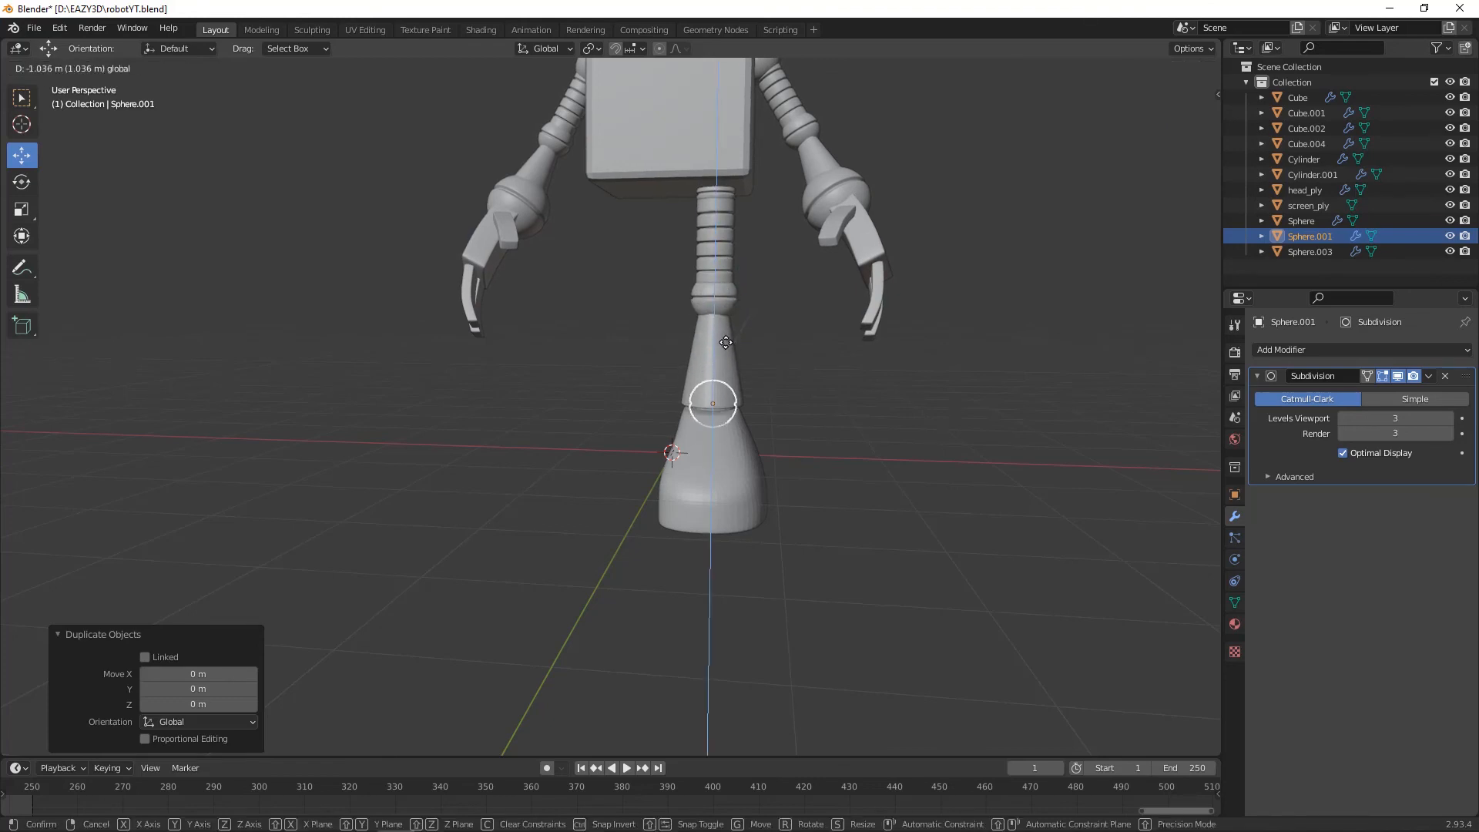
{"action": "left_click", "coordinate": [726, 342]}
- Enlarge the ankle sphere uniformly and shift it slightly along Y to align it with the lower leg
{"action": "key", "text": "s"}
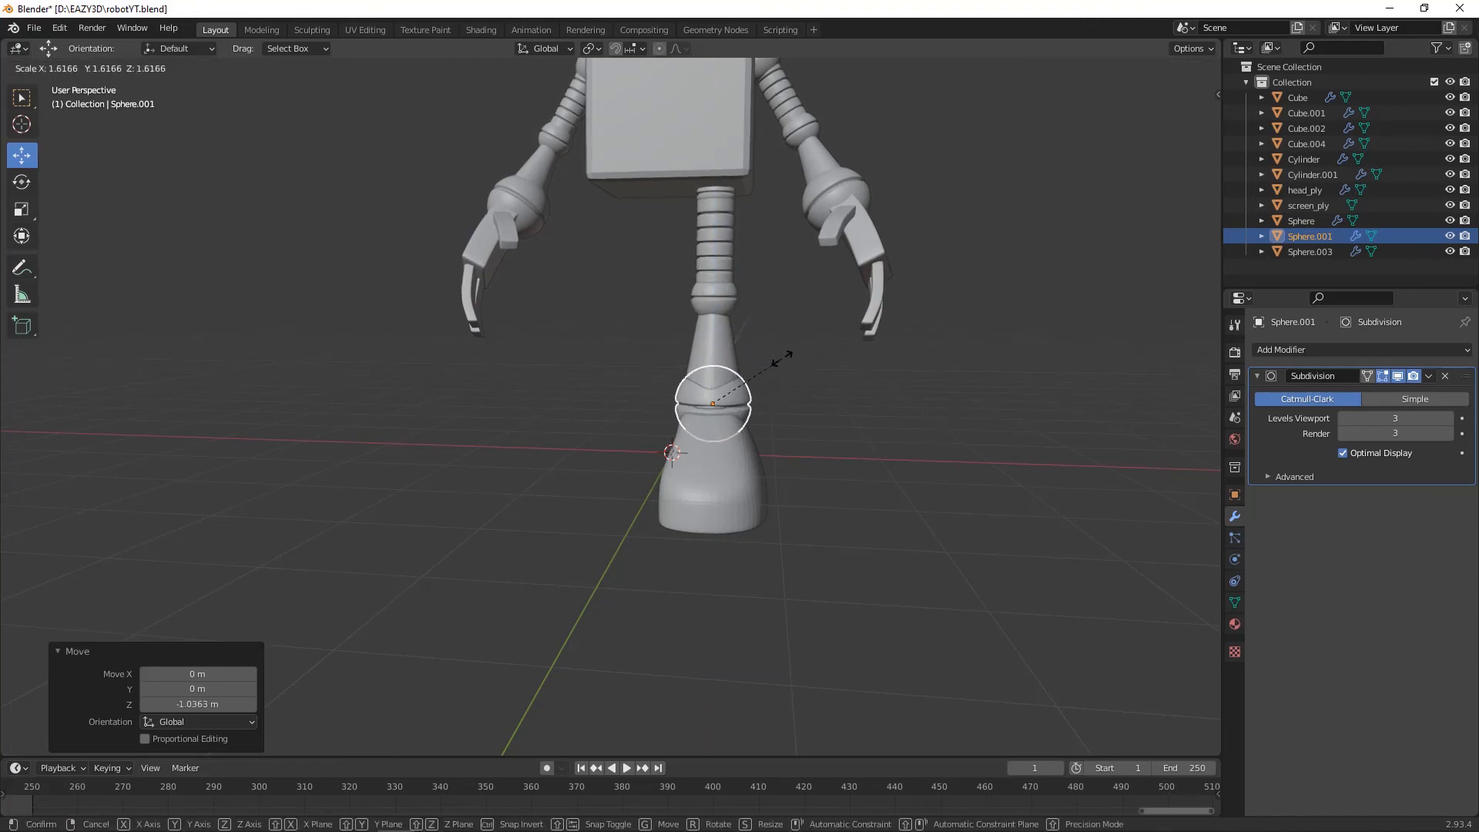
{"action": "left_click", "coordinate": [806, 396]}
{"action": "left_click", "coordinate": [840, 421]}
{"action": "middle_click_drag", "start_coordinate": [839, 421], "coordinate": [977, 465]}
{"action": "left_click", "coordinate": [977, 465]}
{"action": "left_click_drag", "start_coordinate": [1055, 468], "coordinate": [1048, 469]}
{"action": "left_click", "coordinate": [1205, 424]}
- Select the cone-shaped lower leg and nudge it slightly along Y to line up with the ankle sphere
{"action": "middle_click_drag", "start_coordinate": [1205, 424], "coordinate": [1067, 423]}
{"action": "left_click", "coordinate": [1040, 537]}
{"action": "middle_click_drag", "start_coordinate": [1040, 538], "coordinate": [1078, 508]}
{"action": "left_click", "coordinate": [1021, 372]}
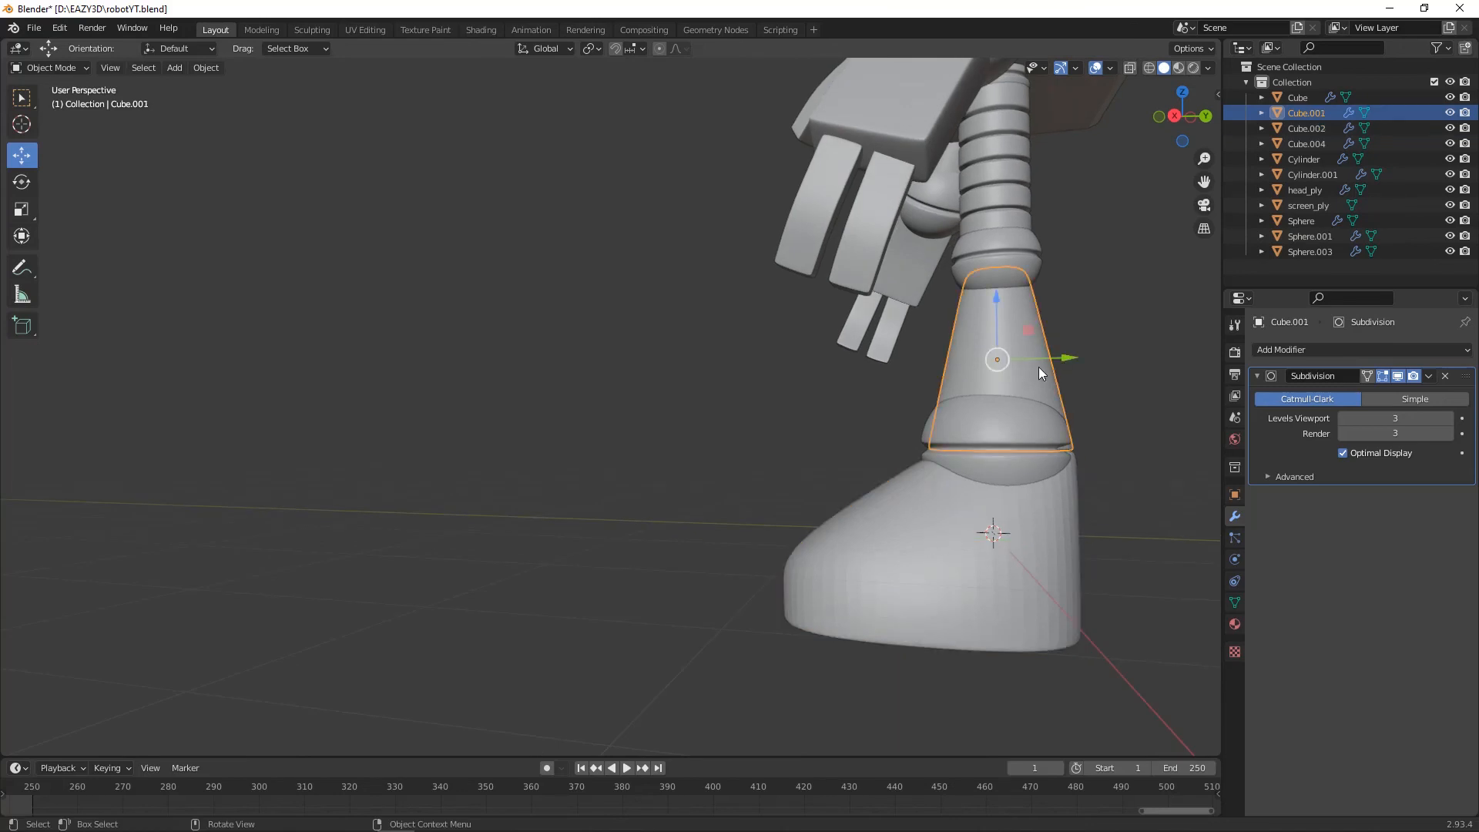
{"action": "left_click_drag", "start_coordinate": [1046, 367], "coordinate": [1040, 365]}
- Scale the foot down uniformly to about 0.90 so it fits the ankle, and deselect it
{"action": "left_click", "coordinate": [1014, 521]}
{"action": "key", "text": "s"}
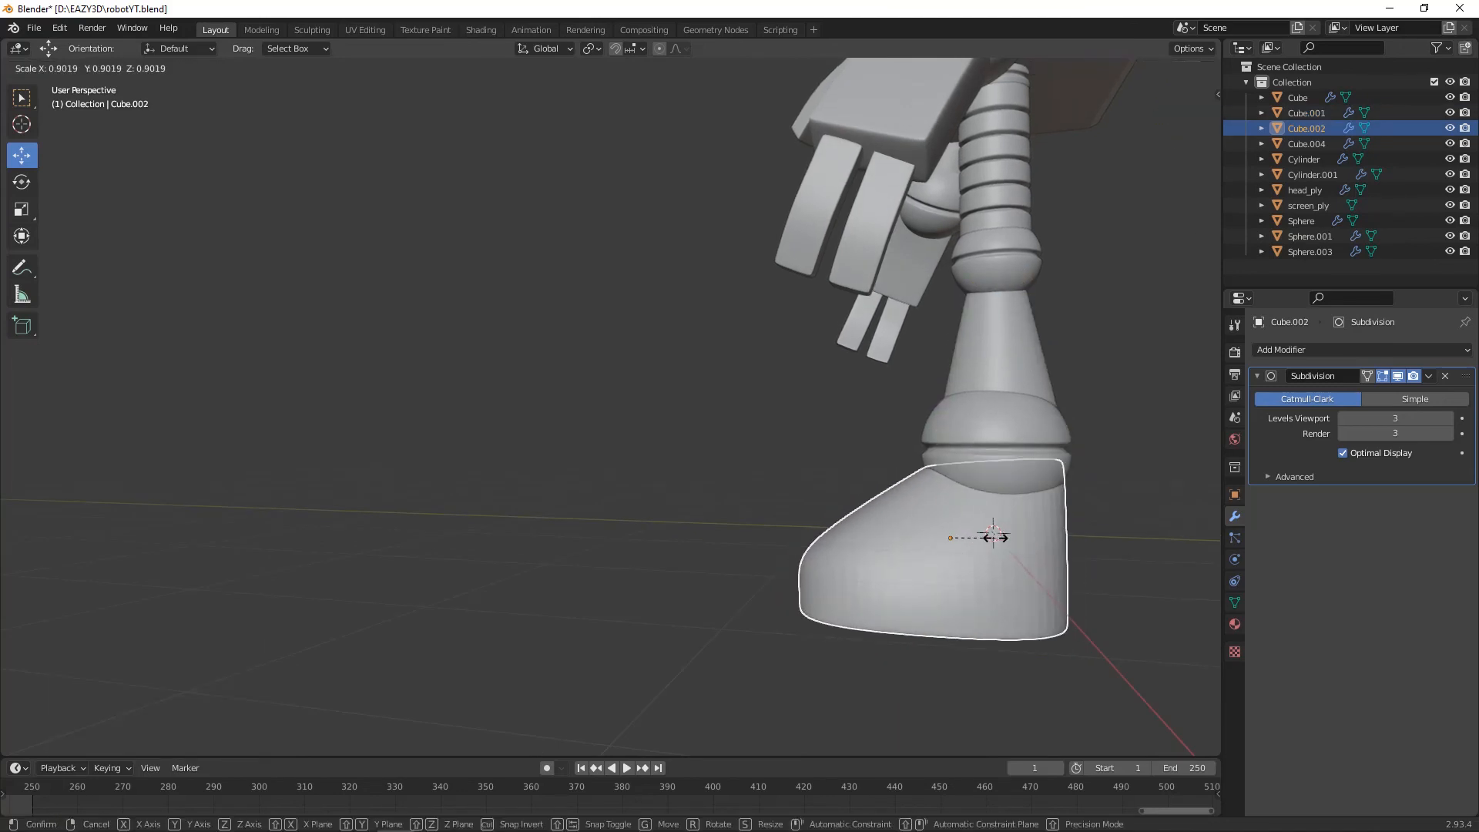
{"action": "left_click", "coordinate": [996, 537]}
{"action": "left_click", "coordinate": [1100, 444]}
{"action": "middle_click_drag", "start_coordinate": [1100, 444], "coordinate": [1211, 478]}
{"action": "scroll", "coordinate": [1202, 479], "scroll_direction": "down", "scroll_amount": 4}
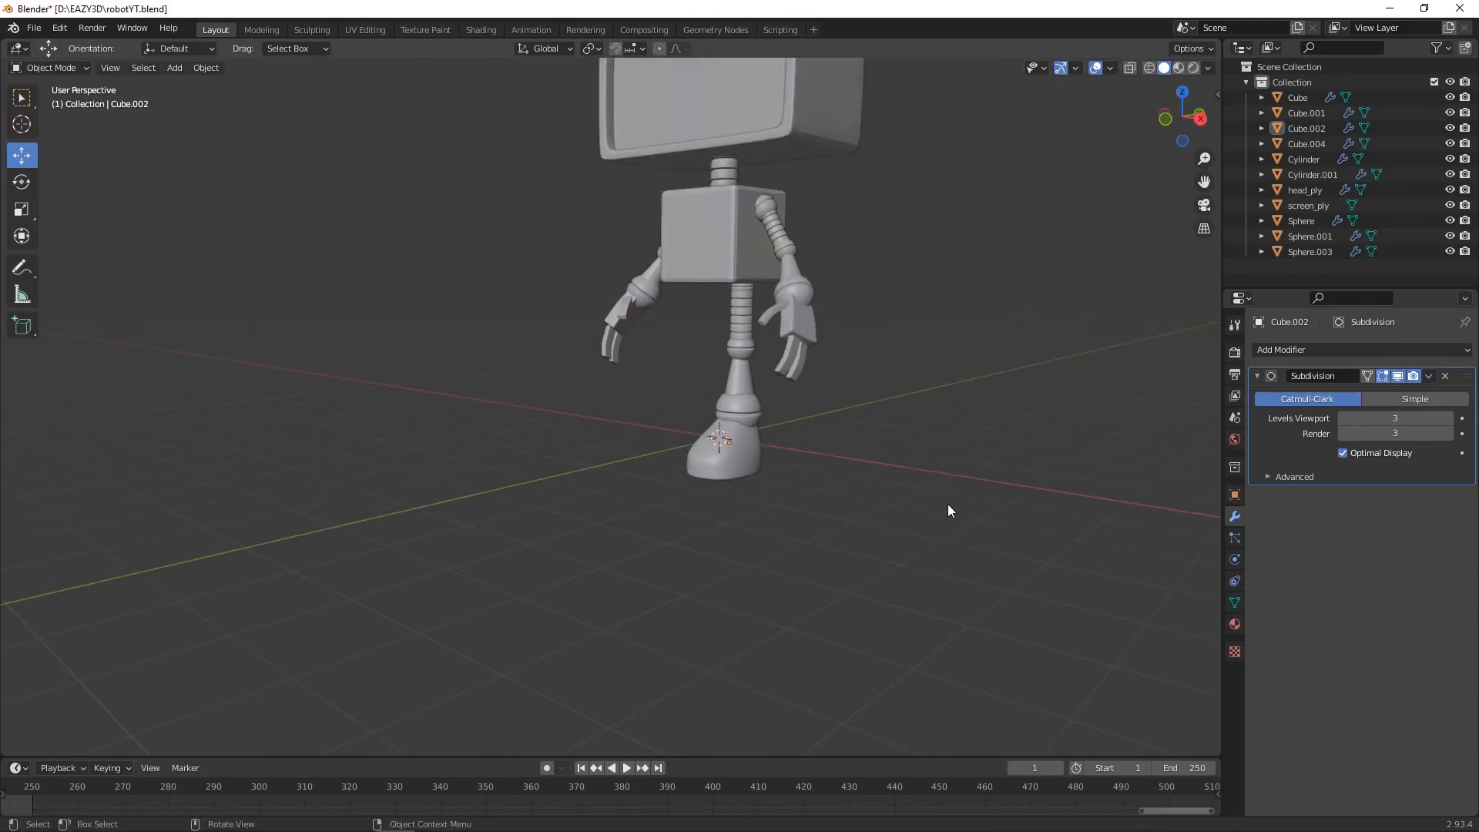
- Rotate the foot about Z with the Rotate tool so the toe points outward
{"action": "middle_click_drag", "start_coordinate": [720, 506], "coordinate": [803, 492]}
{"action": "scroll", "coordinate": [798, 490], "scroll_direction": "up", "scroll_amount": 2}
{"action": "left_click", "coordinate": [727, 481]}
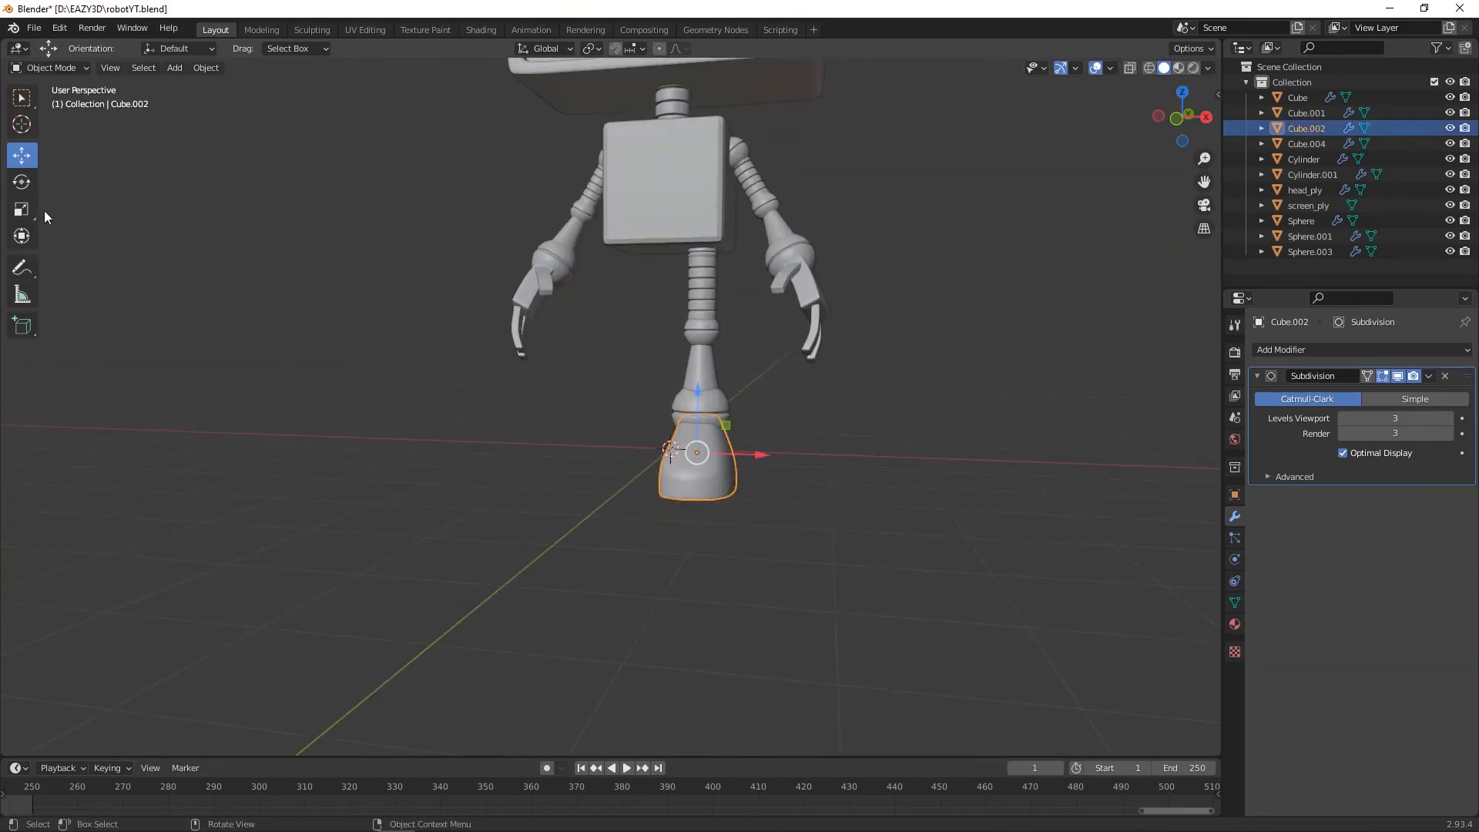
{"action": "left_click", "coordinate": [75, 219]}
{"action": "left_click", "coordinate": [25, 181]}
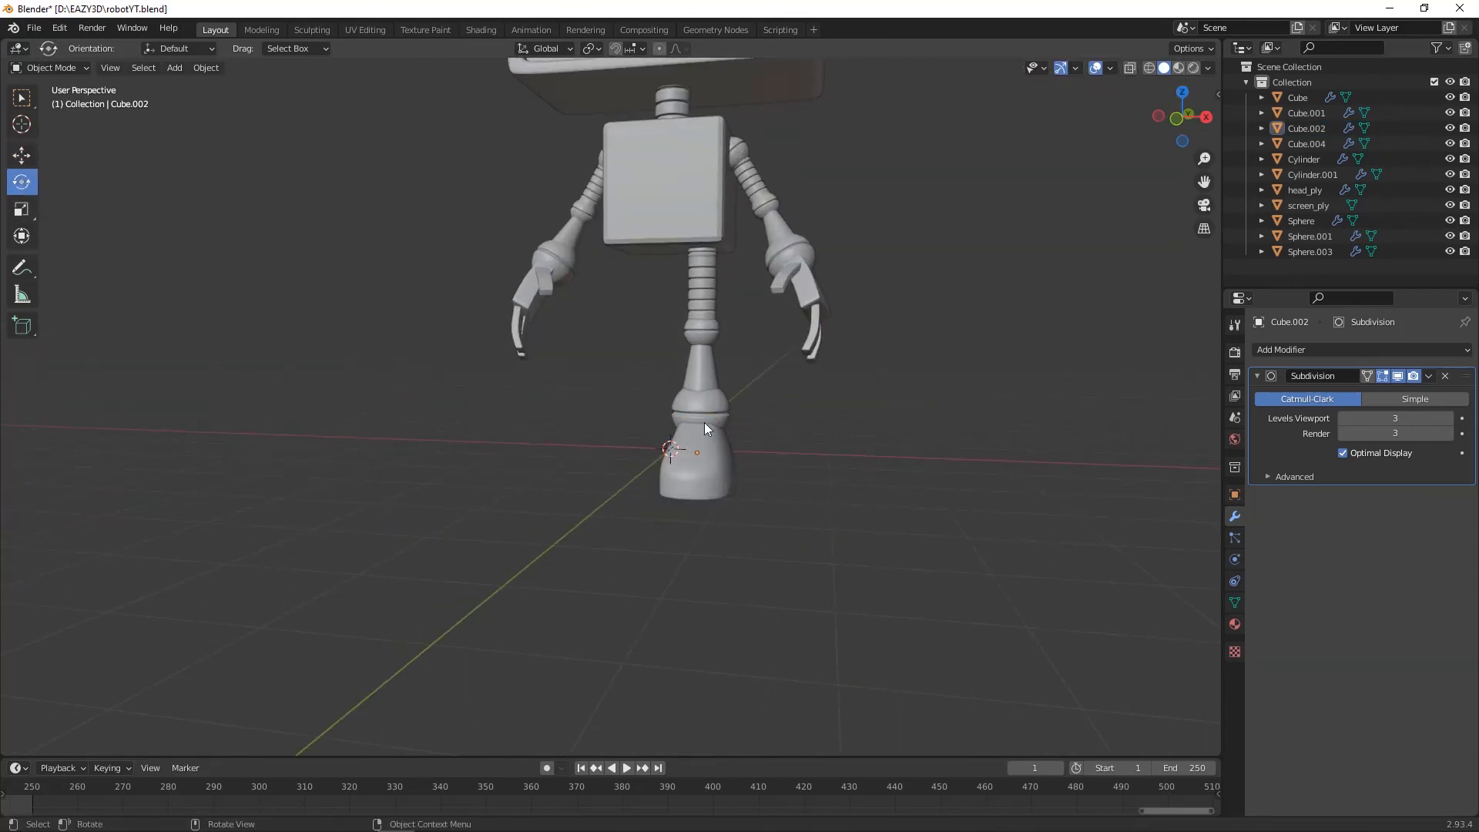
{"action": "left_click", "coordinate": [726, 471]}
{"action": "left_click_drag", "start_coordinate": [710, 456], "coordinate": [764, 399]}
{"action": "left_click", "coordinate": [820, 380]}
{"action": "middle_click_drag", "start_coordinate": [819, 381], "coordinate": [802, 388]}
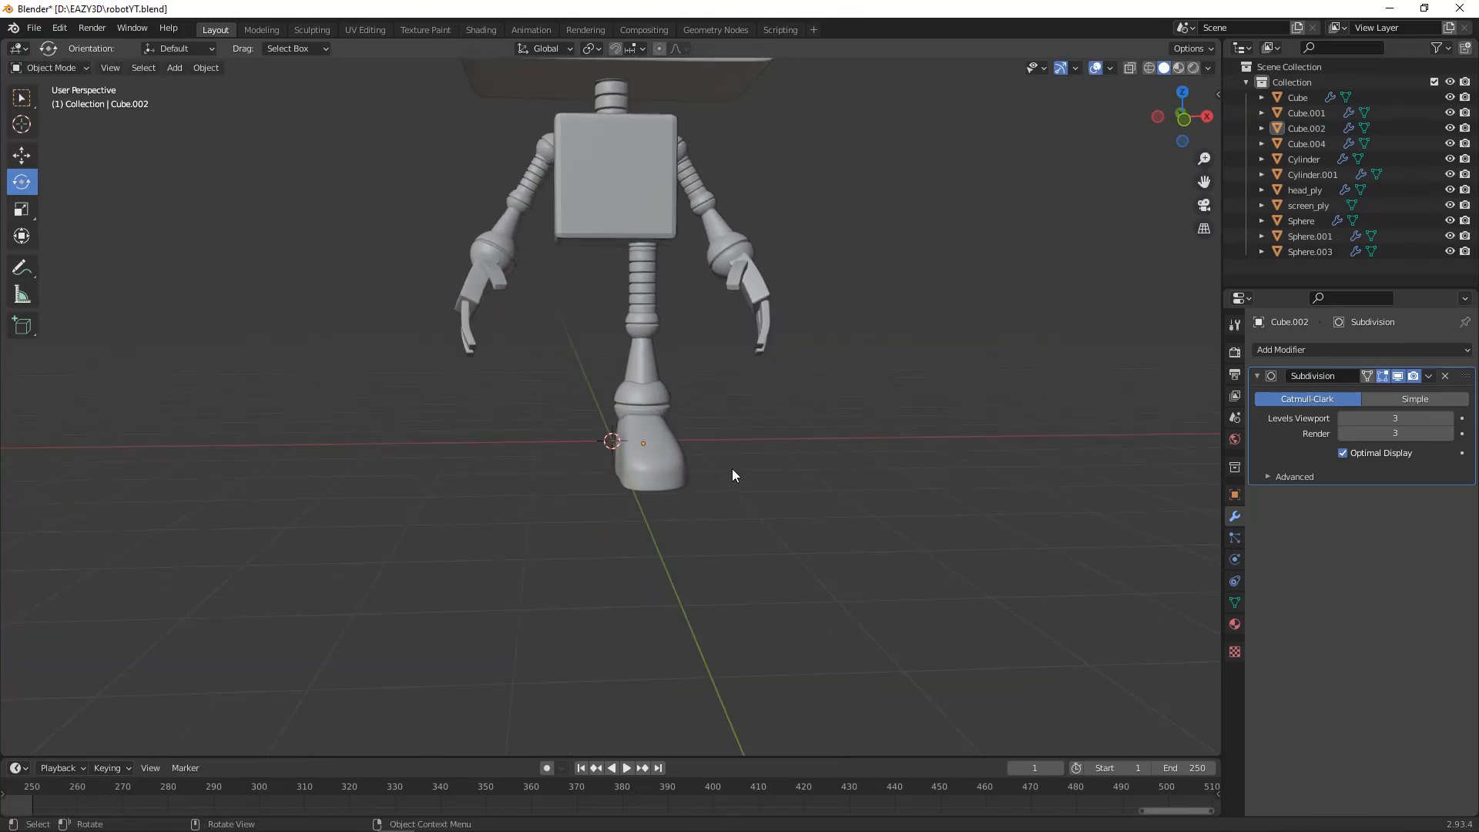
- Rotate the foot another 15.1° about Z and shift it slightly along X under the ankle
{"action": "middle_click_drag", "start_coordinate": [732, 471], "coordinate": [687, 528]}
{"action": "left_click", "coordinate": [705, 420]}
{"action": "left_click_drag", "start_coordinate": [714, 394], "coordinate": [734, 390]}
{"action": "left_click", "coordinate": [23, 157]}
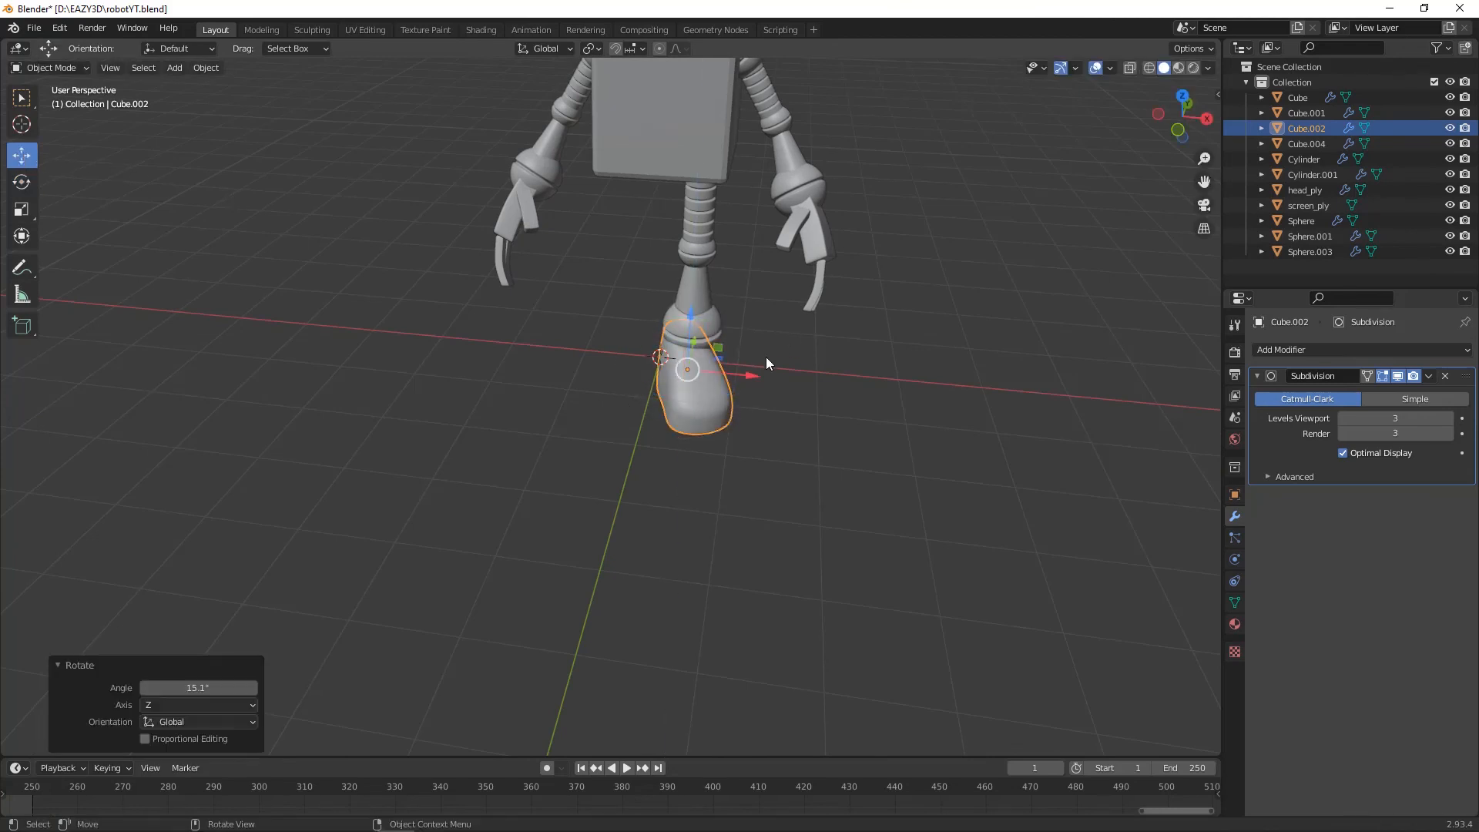
{"action": "left_click_drag", "start_coordinate": [756, 373], "coordinate": [766, 377]}
{"action": "left_click", "coordinate": [810, 297]}
{"action": "middle_click_drag", "start_coordinate": [735, 386], "coordinate": [668, 320]}
- Select the segmented upper leg, its joint spheres, the lower leg and lastly the foot, and join them into one object
{"action": "left_click", "coordinate": [801, 325]}
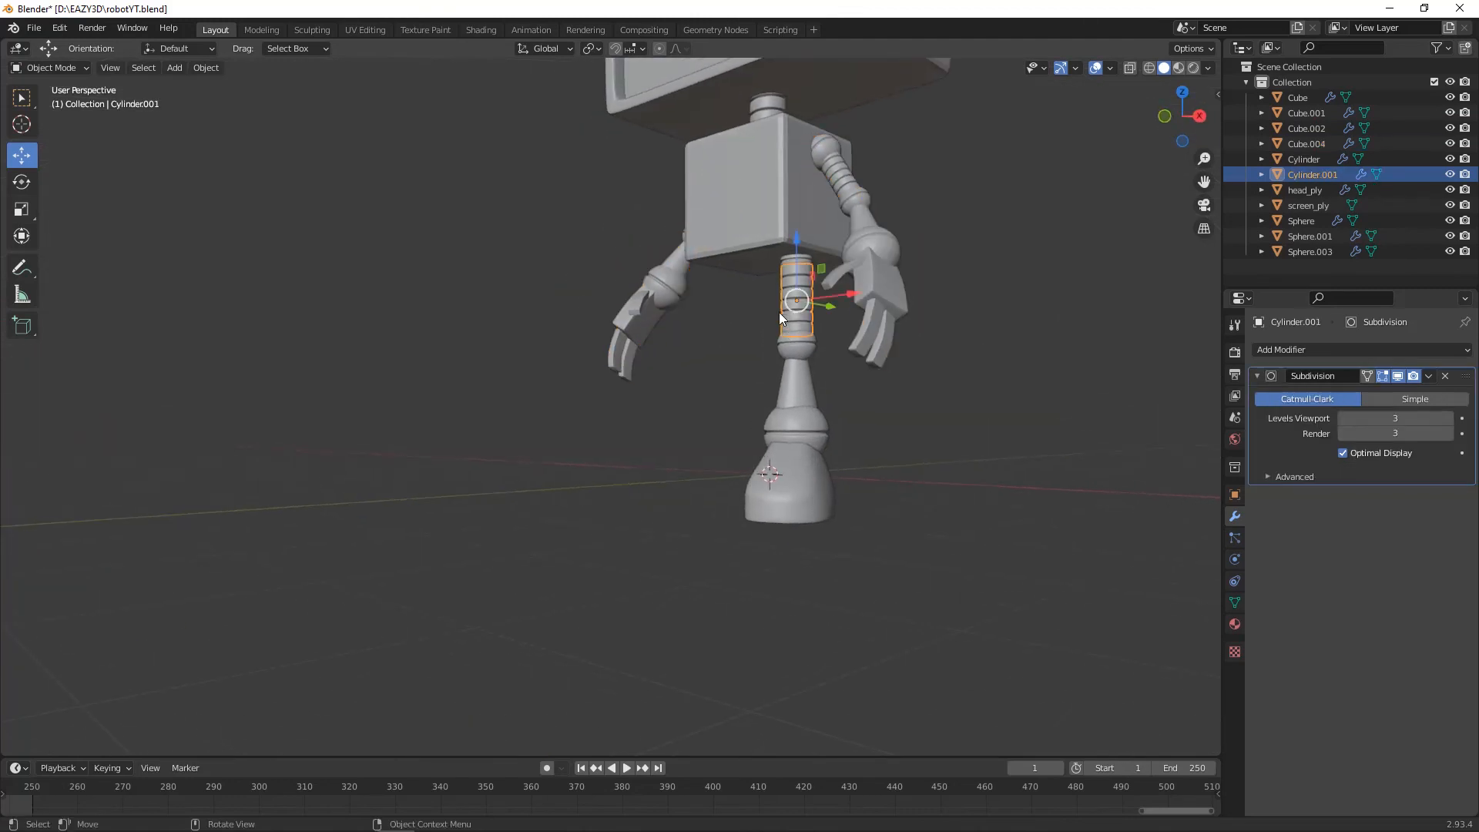
{"action": "left_click", "coordinate": [784, 261], "text": "shift"}
{"action": "left_click", "coordinate": [792, 312], "text": "shift"}
{"action": "left_click", "coordinate": [797, 355], "text": "shift"}
{"action": "left_click", "coordinate": [801, 393], "text": "shift"}
{"action": "left_click", "coordinate": [806, 428], "text": "shift"}
{"action": "left_click", "coordinate": [812, 483], "text": "shift"}
{"action": "middle_click_drag", "start_coordinate": [908, 469], "coordinate": [883, 389]}
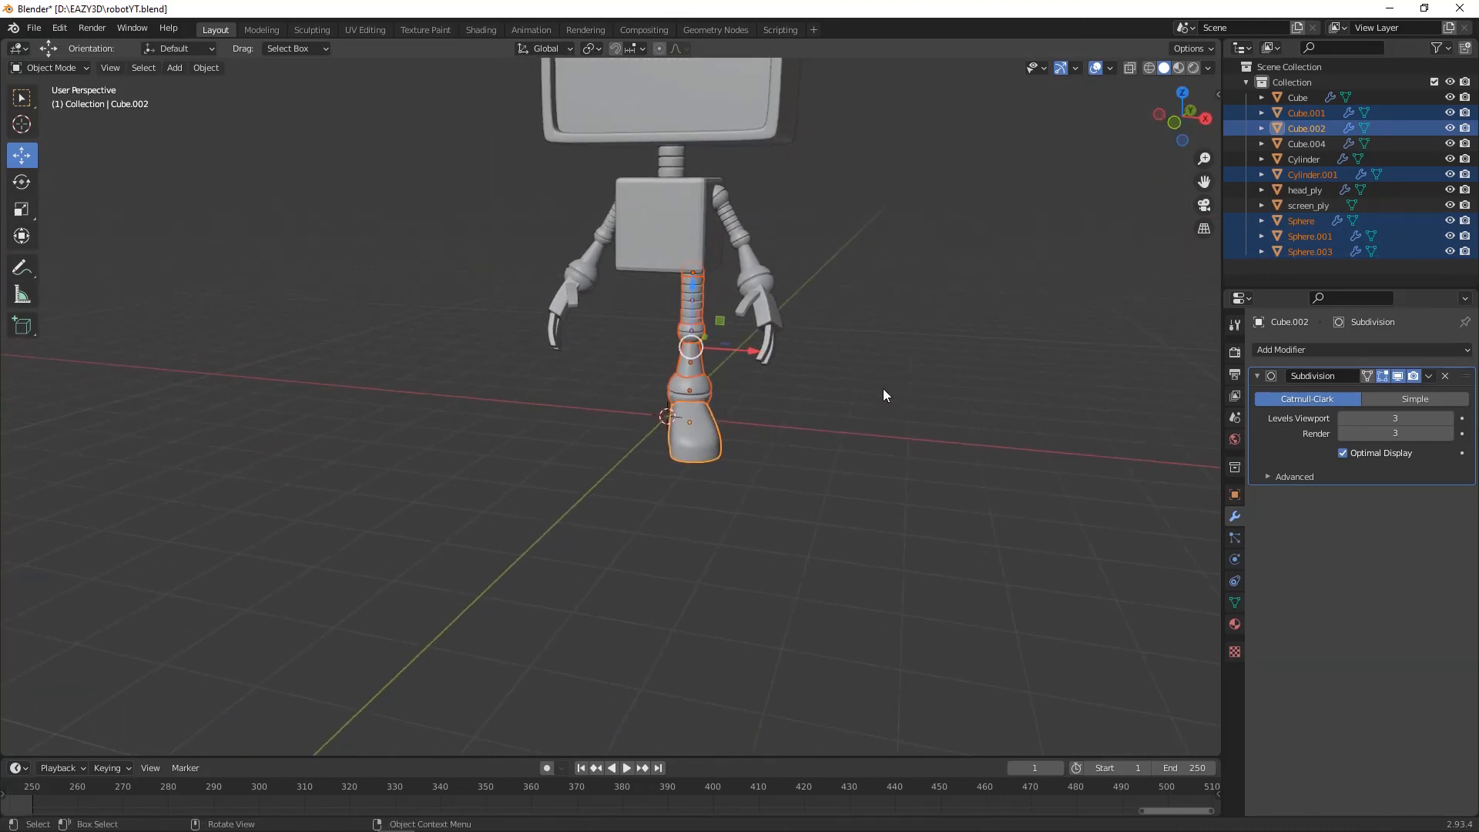
{"action": "key", "text": "ctrl+j"}
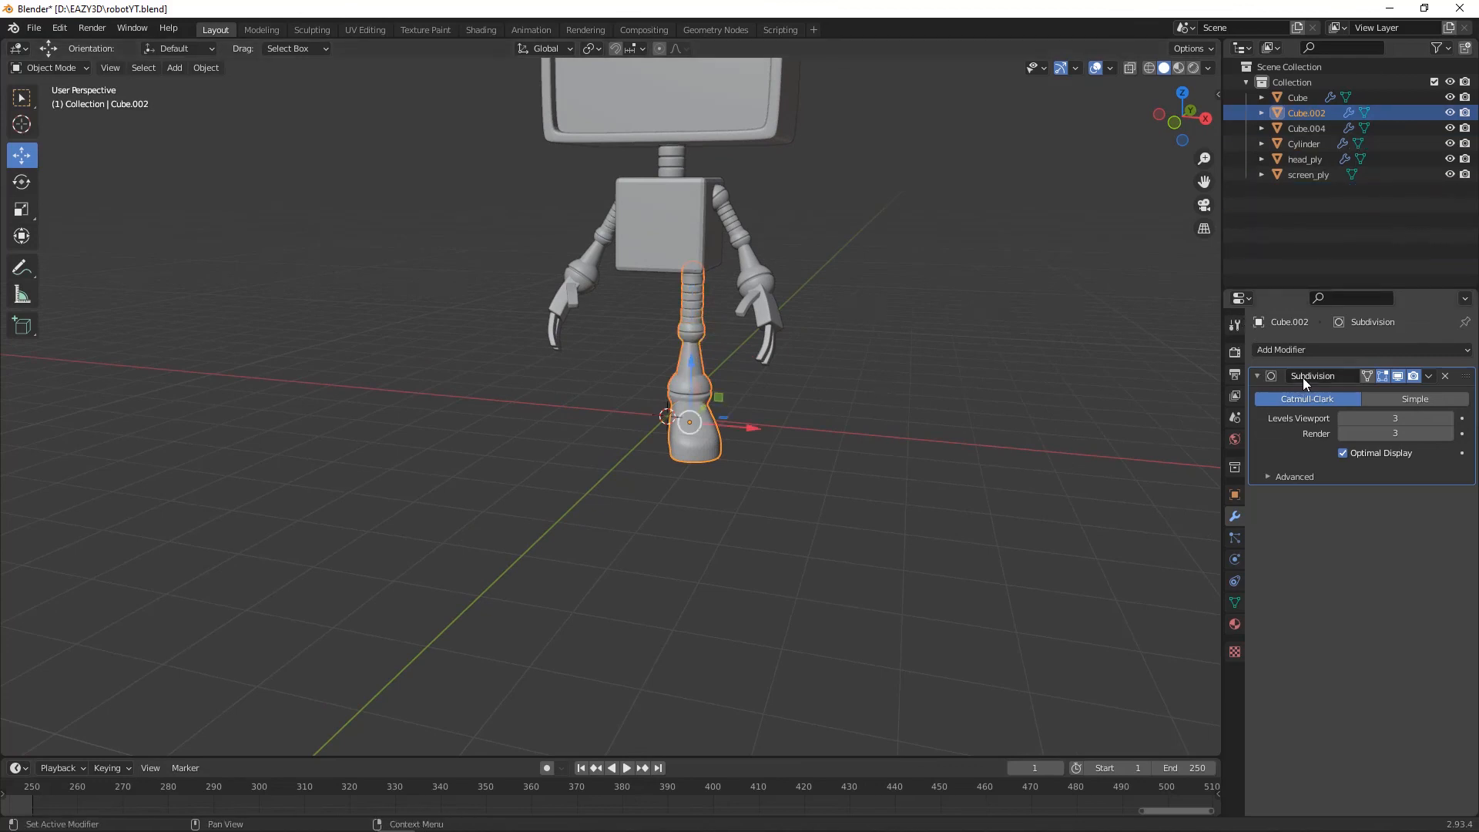
- Add a Mirror modifier on the X axis to the leg, using the torso cube as the mirror object
{"action": "left_click", "coordinate": [1329, 349]}
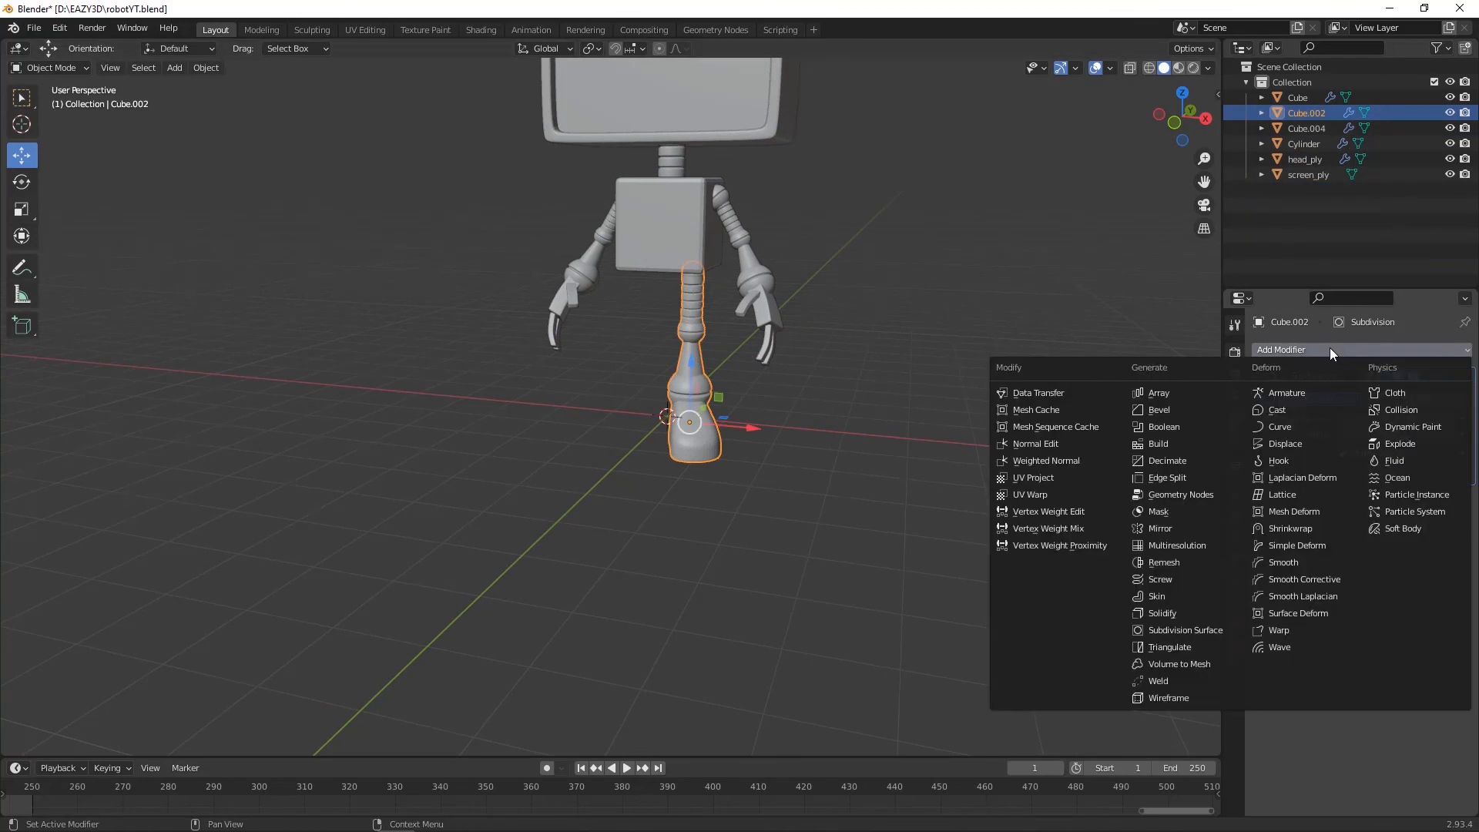
{"action": "left_click", "coordinate": [1196, 528]}
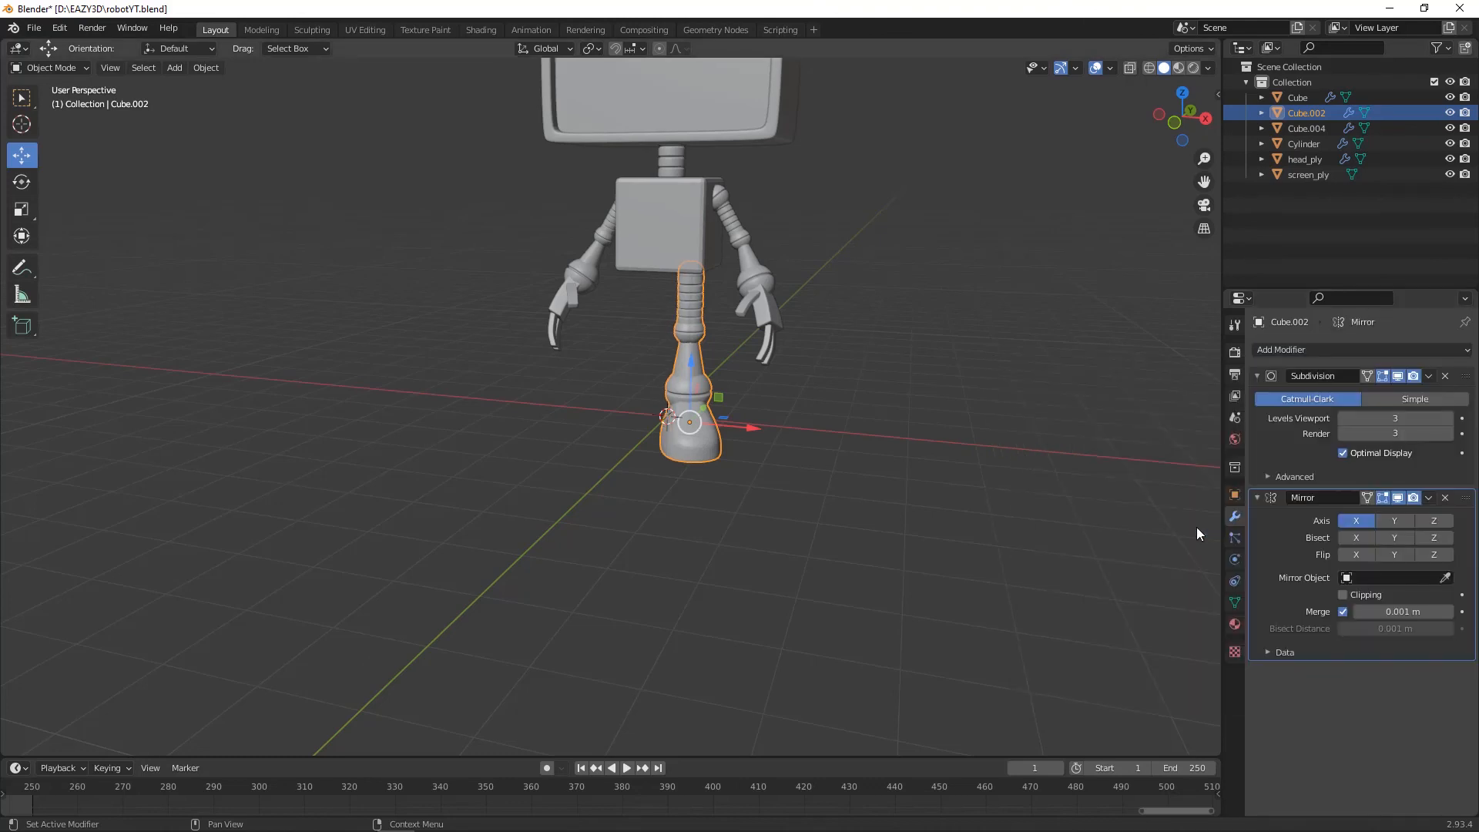
{"action": "left_click", "coordinate": [1446, 578]}
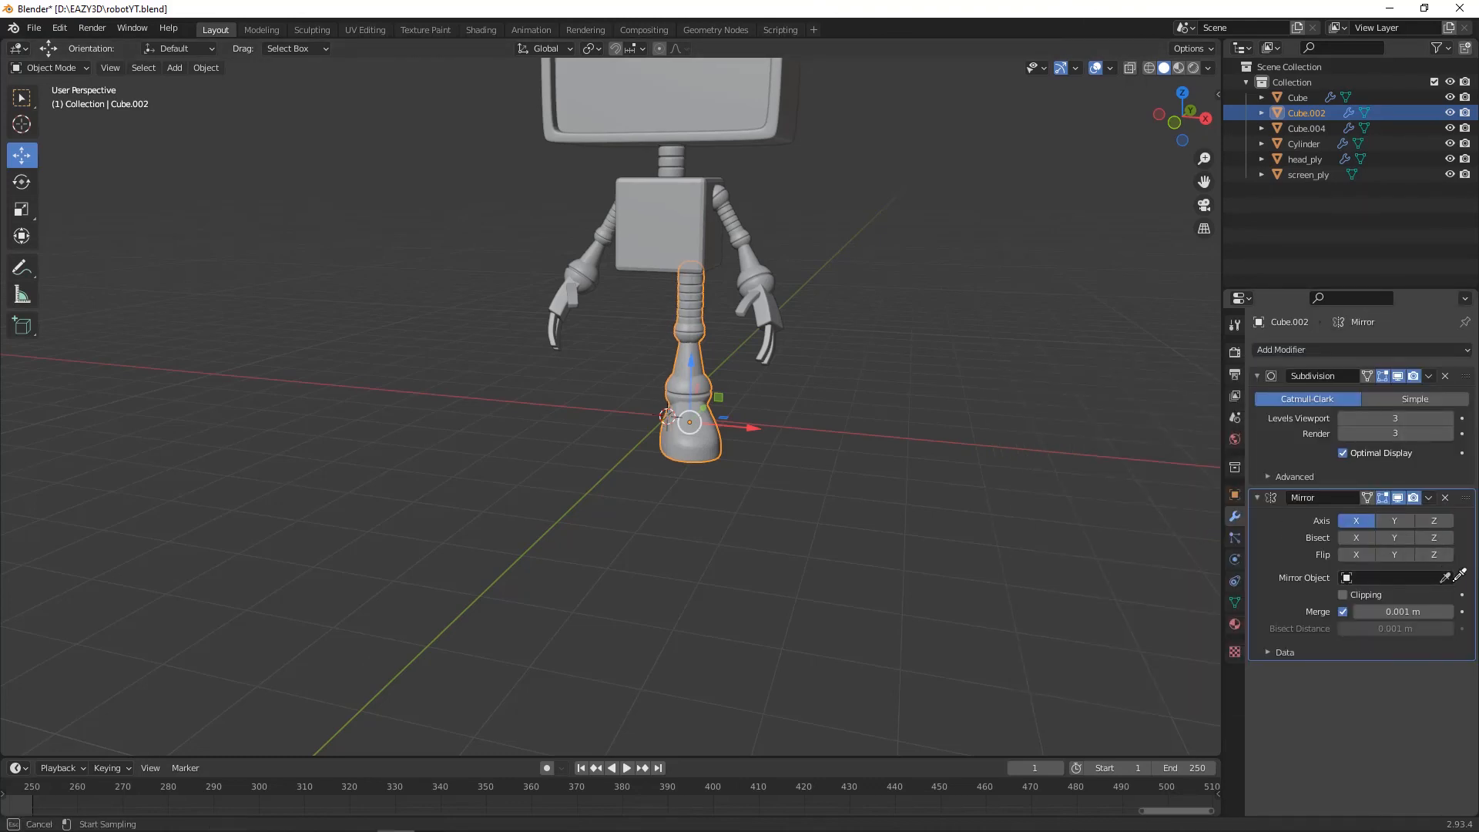
{"action": "left_click", "coordinate": [687, 229]}
{"action": "middle_click_drag", "start_coordinate": [758, 400], "coordinate": [806, 468]}
{"action": "left_click", "coordinate": [802, 409]}
{"action": "scroll", "coordinate": [839, 401], "scroll_direction": "down", "scroll_amount": 2}
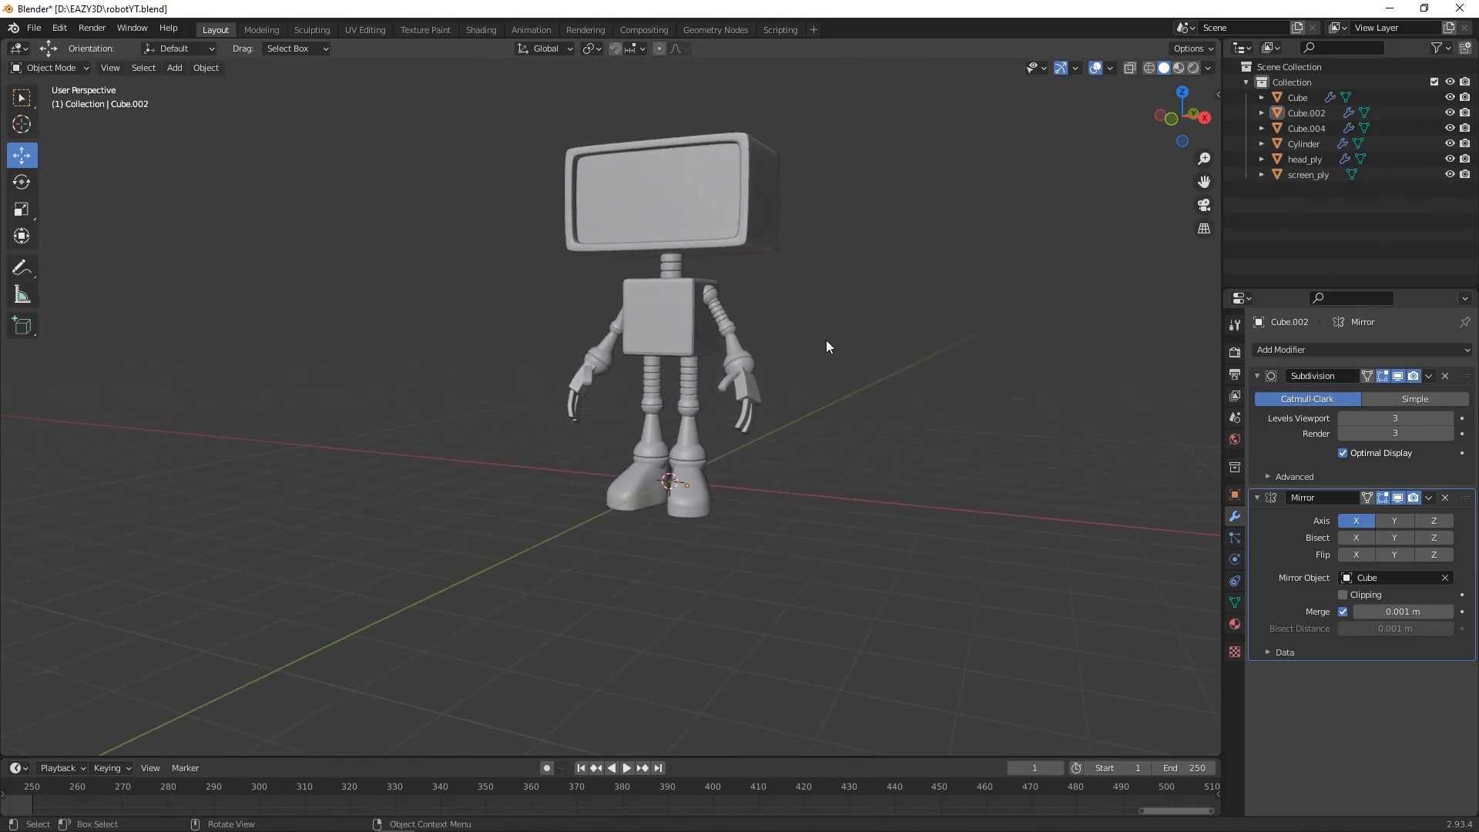
- Add a cube mesh and move it along Y to stand in front of the robot
{"action": "mouse_move", "coordinate": [799, 396]}
{"action": "middle_mouse_down"}
{"action": "mouse_move", "coordinate": [978, 432]}
{"action": "mouse_move", "coordinate": [854, 423]}
{"action": "mouse_move", "coordinate": [811, 409]}
{"action": "mouse_move", "coordinate": [816, 391]}
{"action": "mouse_move", "coordinate": [793, 412]}
{"action": "middle_mouse_up"}
{"action": "scroll", "coordinate": [789, 427], "scroll_direction": "up", "scroll_amount": 1}
{"action": "middle_click_drag", "start_coordinate": [828, 328], "coordinate": [742, 494]}
{"action": "middle_click_drag", "start_coordinate": [679, 555], "coordinate": [723, 534]}
{"action": "scroll", "coordinate": [722, 535], "scroll_direction": "up", "scroll_amount": 1}
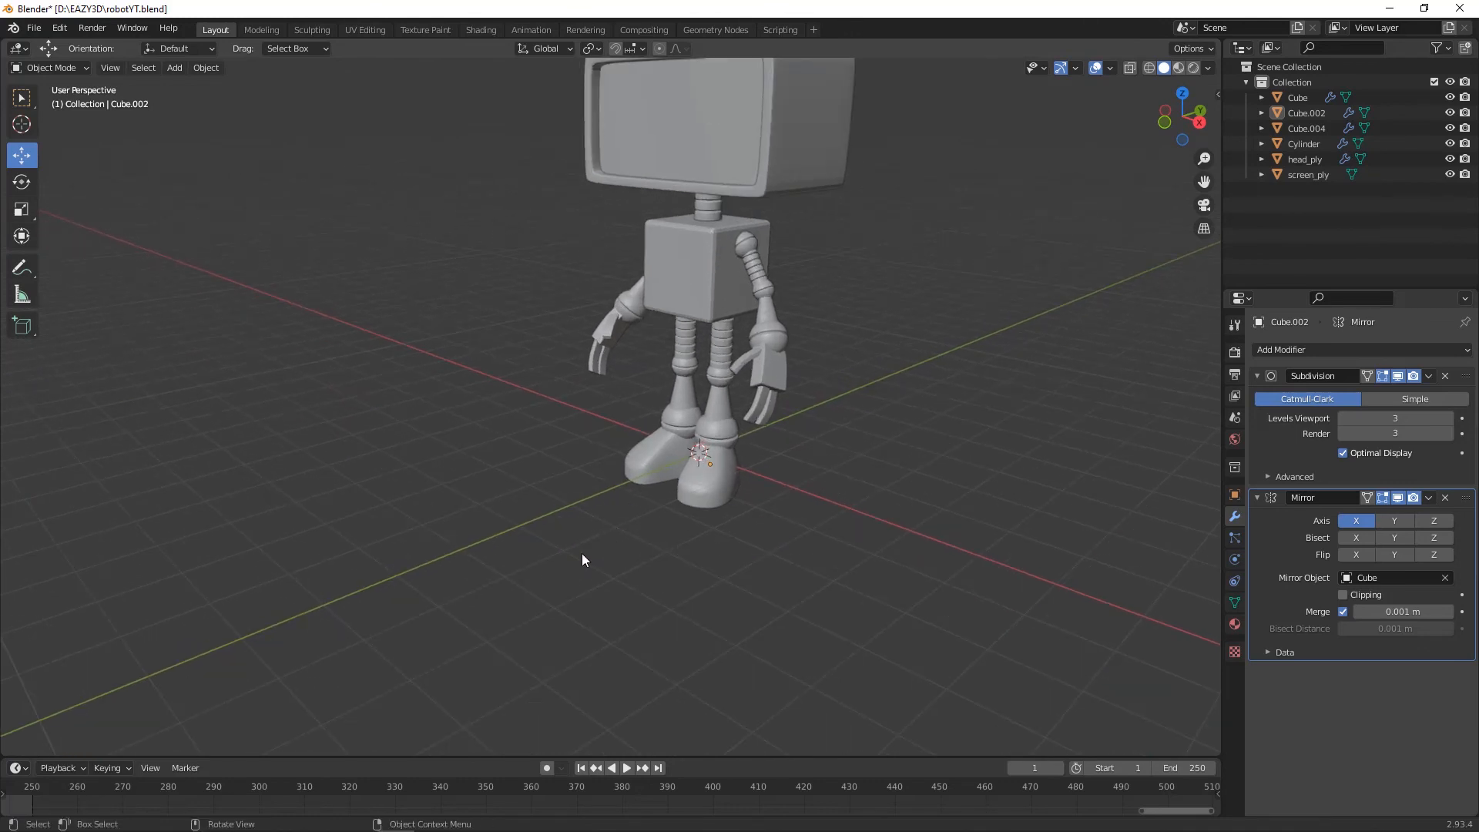
{"action": "key", "text": "shift+a"}
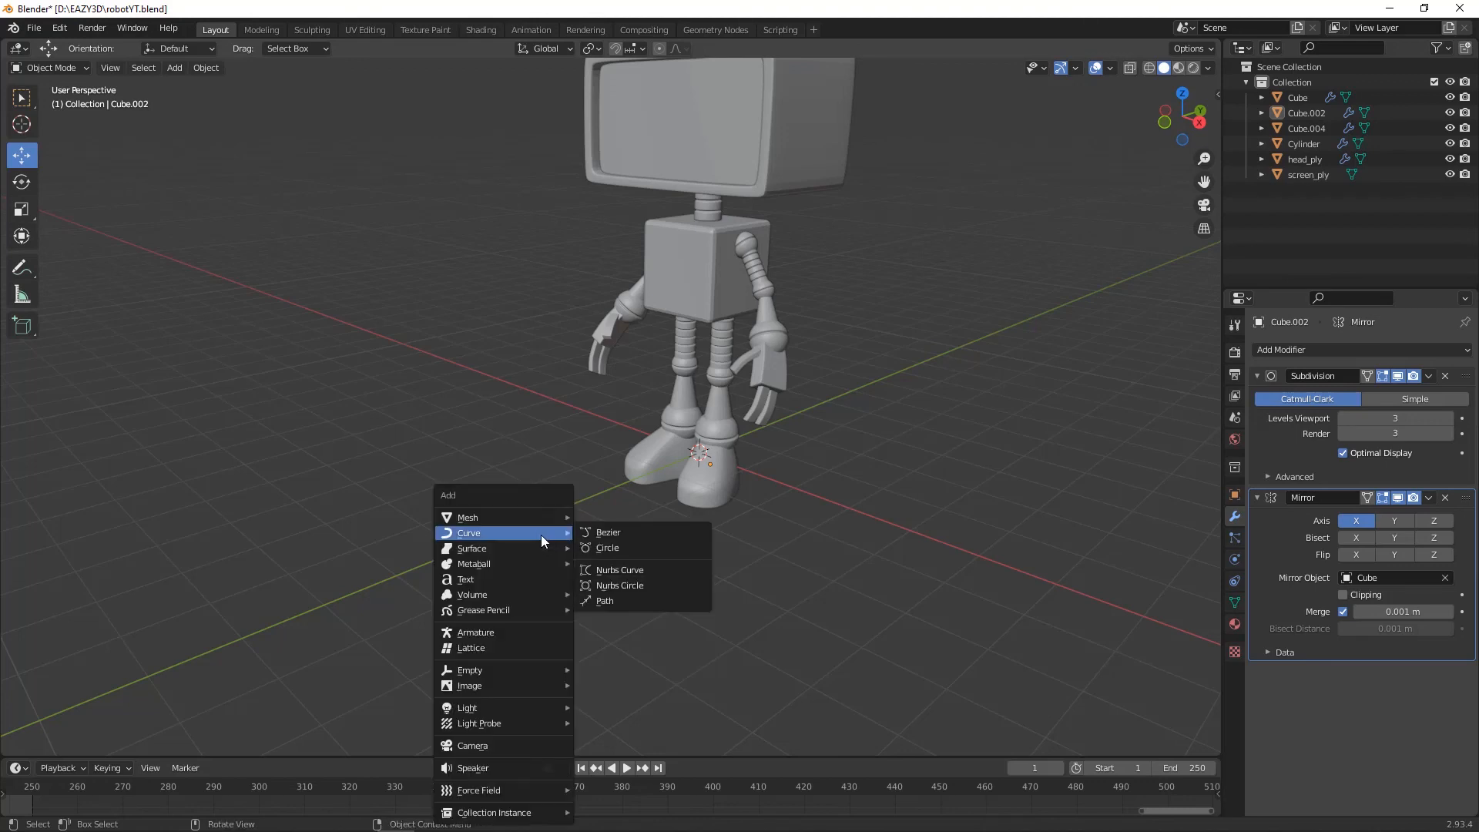
{"action": "mouse_move", "coordinate": [533, 516]}
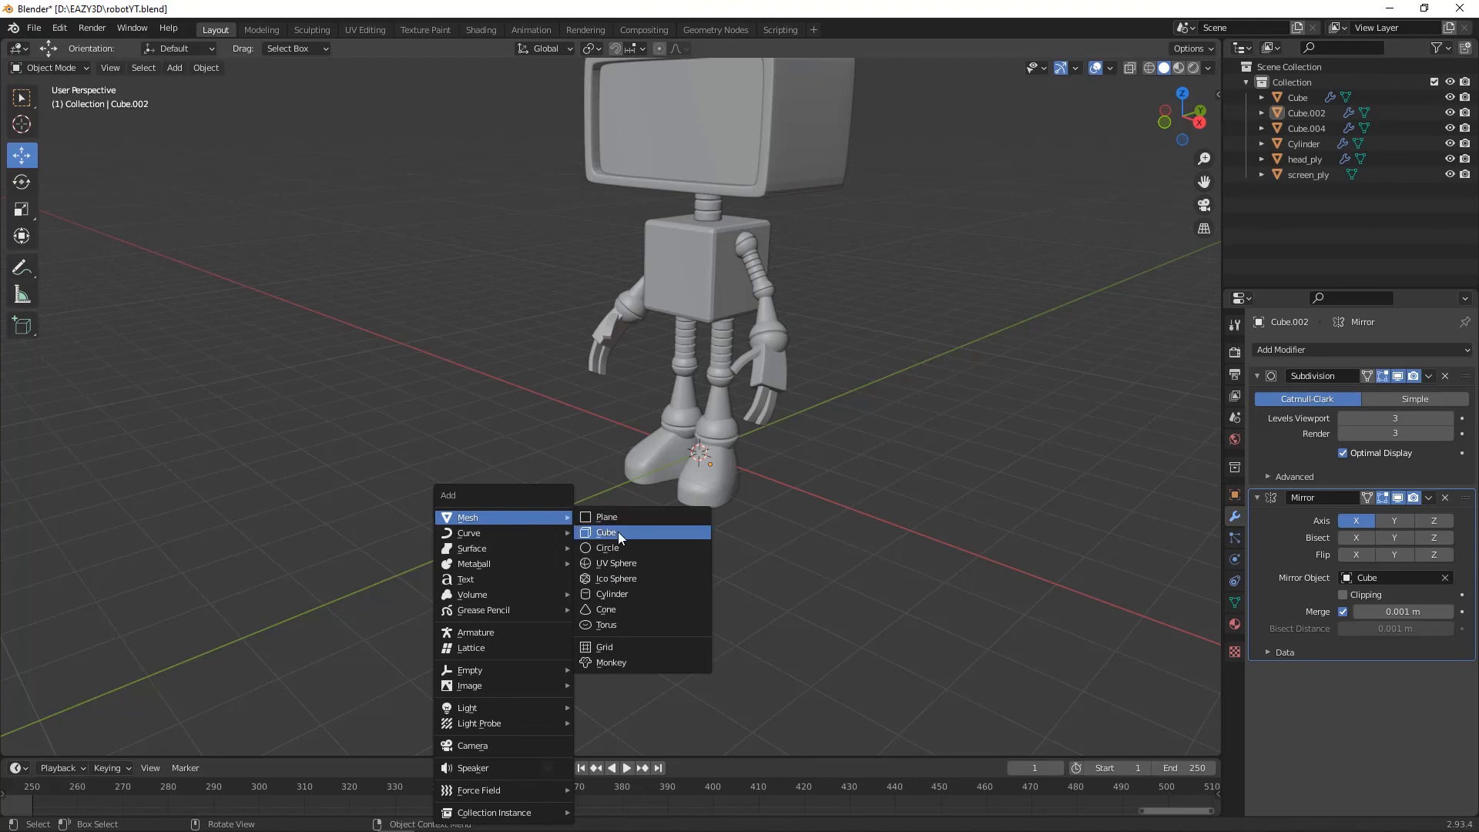
{"action": "left_click", "coordinate": [618, 530]}
{"action": "left_click_drag", "start_coordinate": [733, 437], "coordinate": [553, 478]}
- Scale the new cube along Z into a tall block
{"action": "key", "text": "s"}
{"action": "key", "text": "z"}
{"action": "left_click", "coordinate": [553, 482]}
- Delete the tall block's back face, the one that faces the robot
{"action": "middle_click_drag", "start_coordinate": [552, 481], "coordinate": [584, 501]}
{"action": "key", "text": "Tab"}
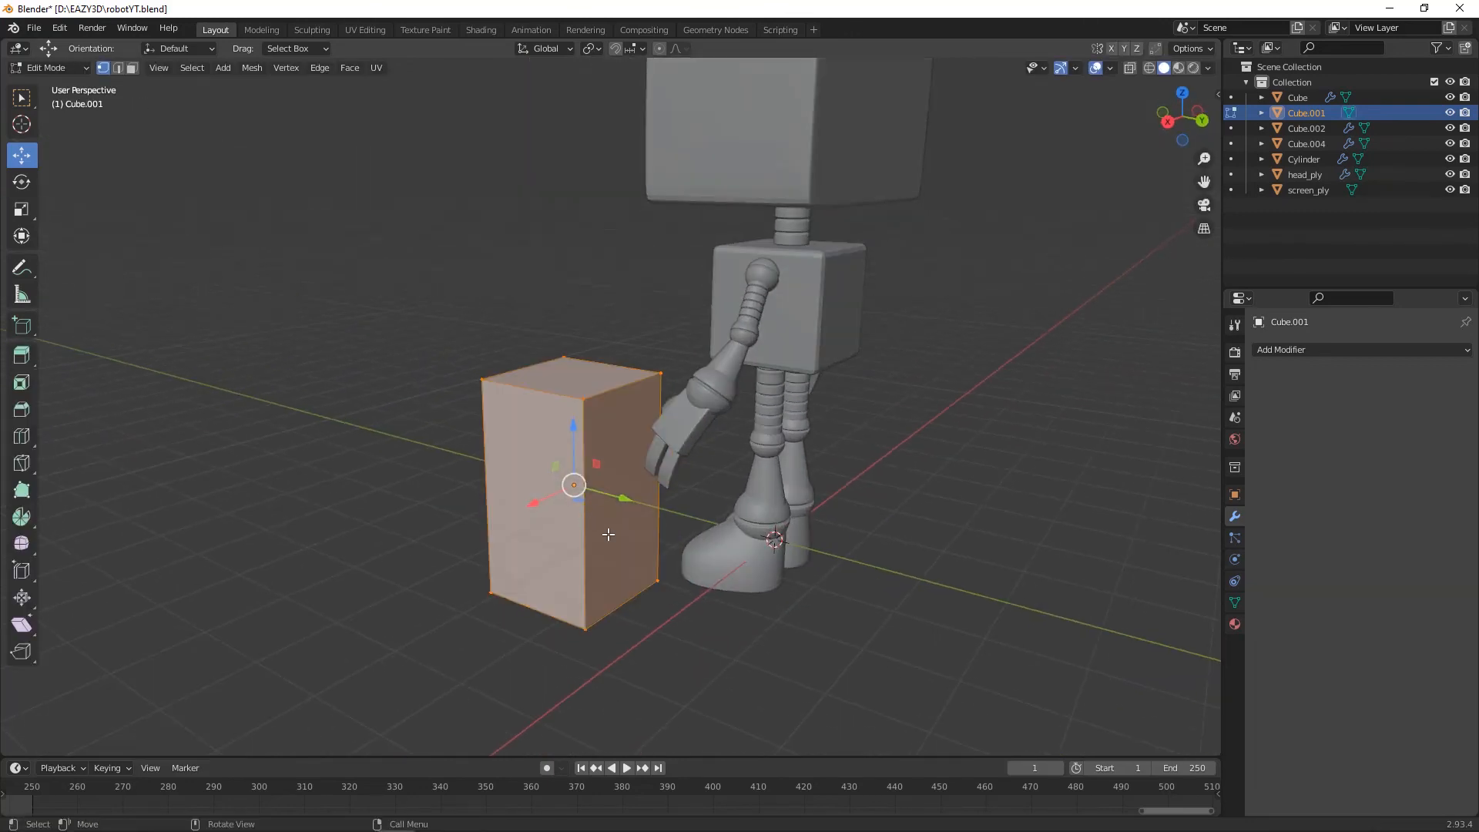
{"action": "key", "text": "3"}
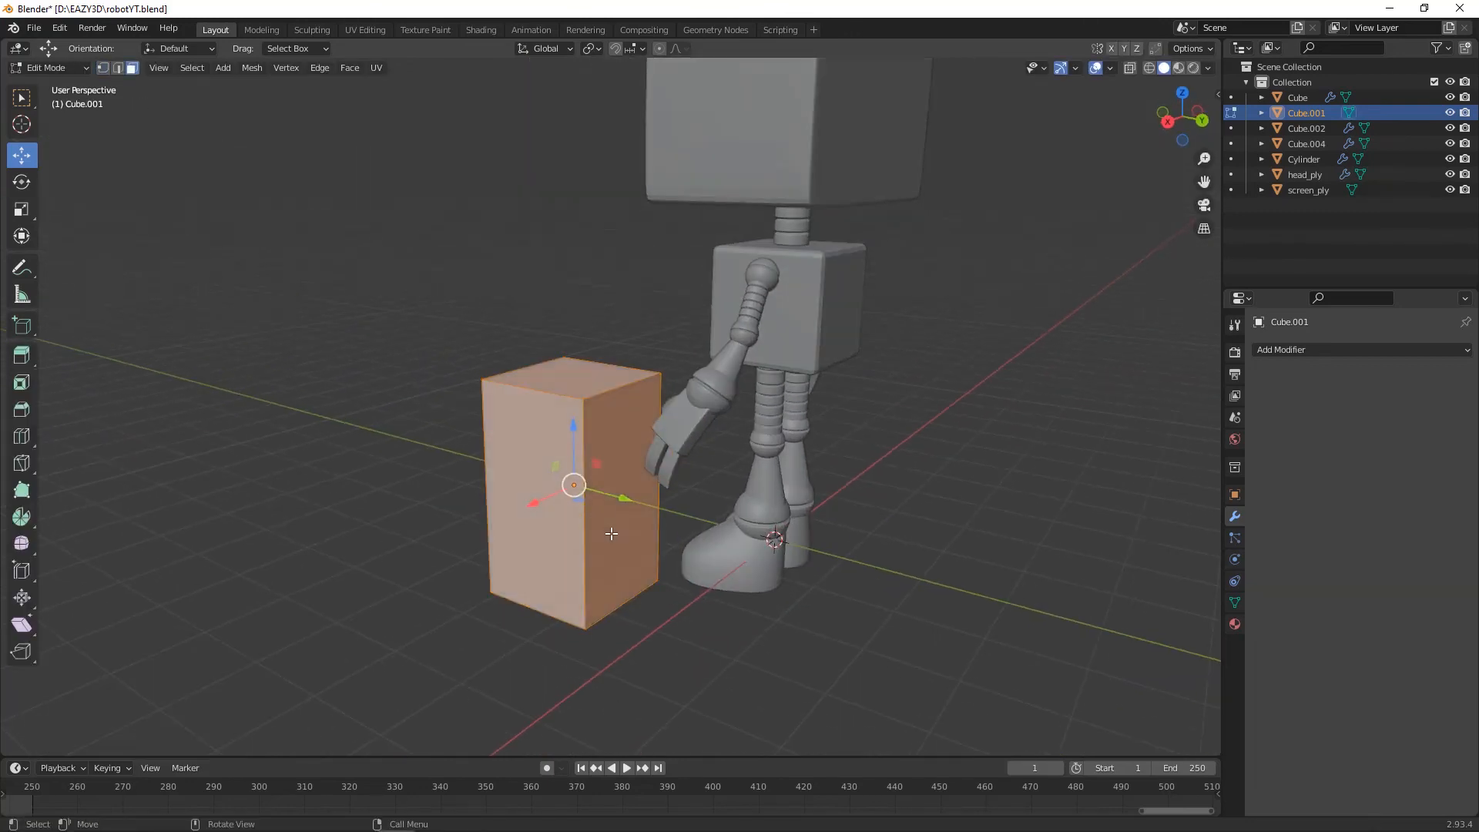
{"action": "left_click", "coordinate": [611, 534]}
{"action": "key", "text": "x"}
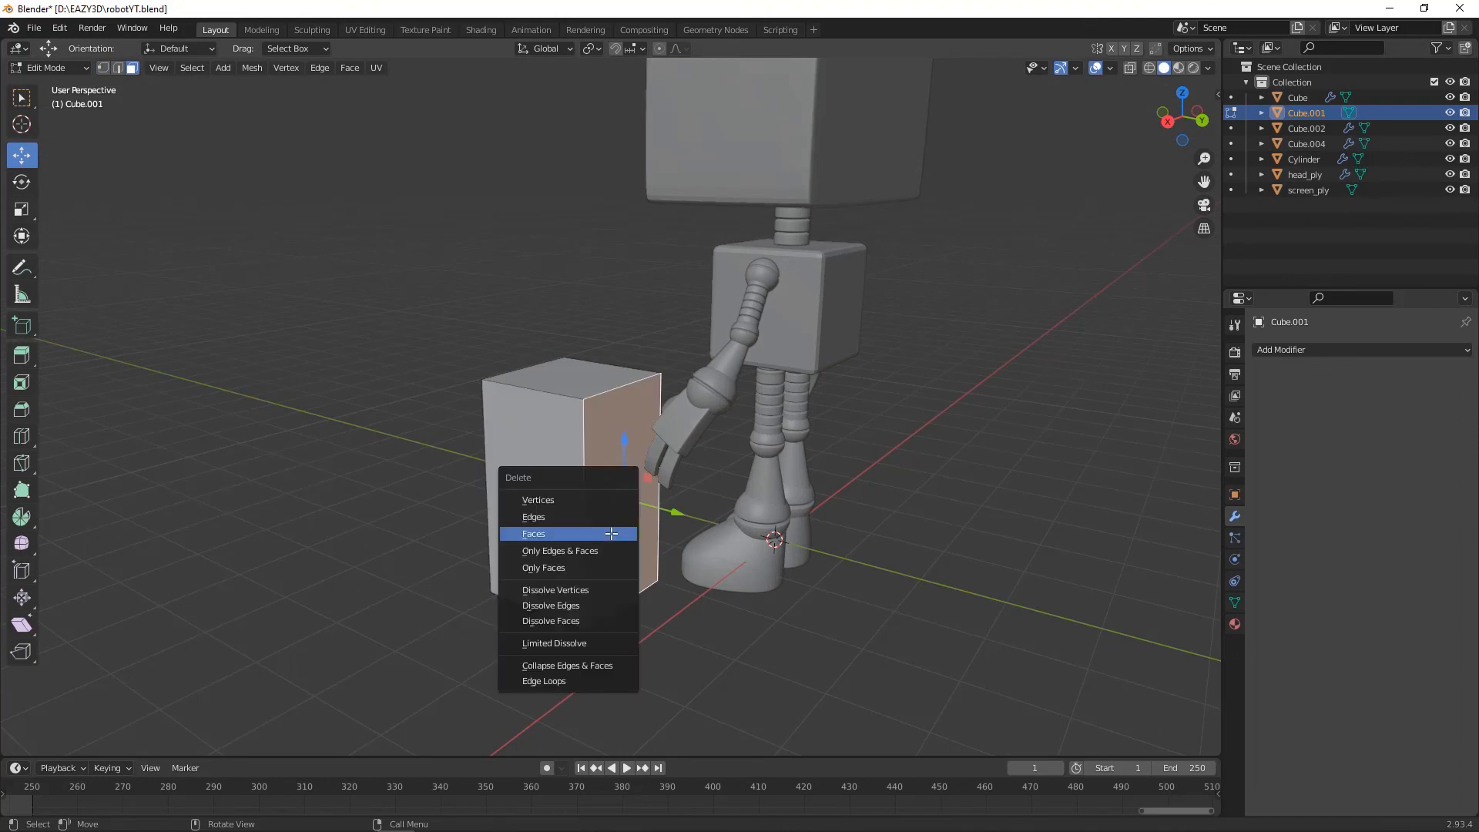
{"action": "left_click", "coordinate": [611, 533]}
- With see-through display on, move the block's rear vertices about -1.3 m along Y to make it a thin slab
{"action": "mouse_move", "coordinate": [455, 596]}
{"action": "middle_mouse_down"}
{"action": "mouse_move", "coordinate": [680, 598]}
{"action": "mouse_move", "coordinate": [476, 600]}
{"action": "mouse_move", "coordinate": [581, 577]}
{"action": "mouse_move", "coordinate": [594, 495]}
{"action": "mouse_move", "coordinate": [554, 488]}
{"action": "mouse_move", "coordinate": [581, 411]}
{"action": "mouse_move", "coordinate": [588, 436]}
{"action": "middle_mouse_up"}
{"action": "key", "text": "alt+z"}
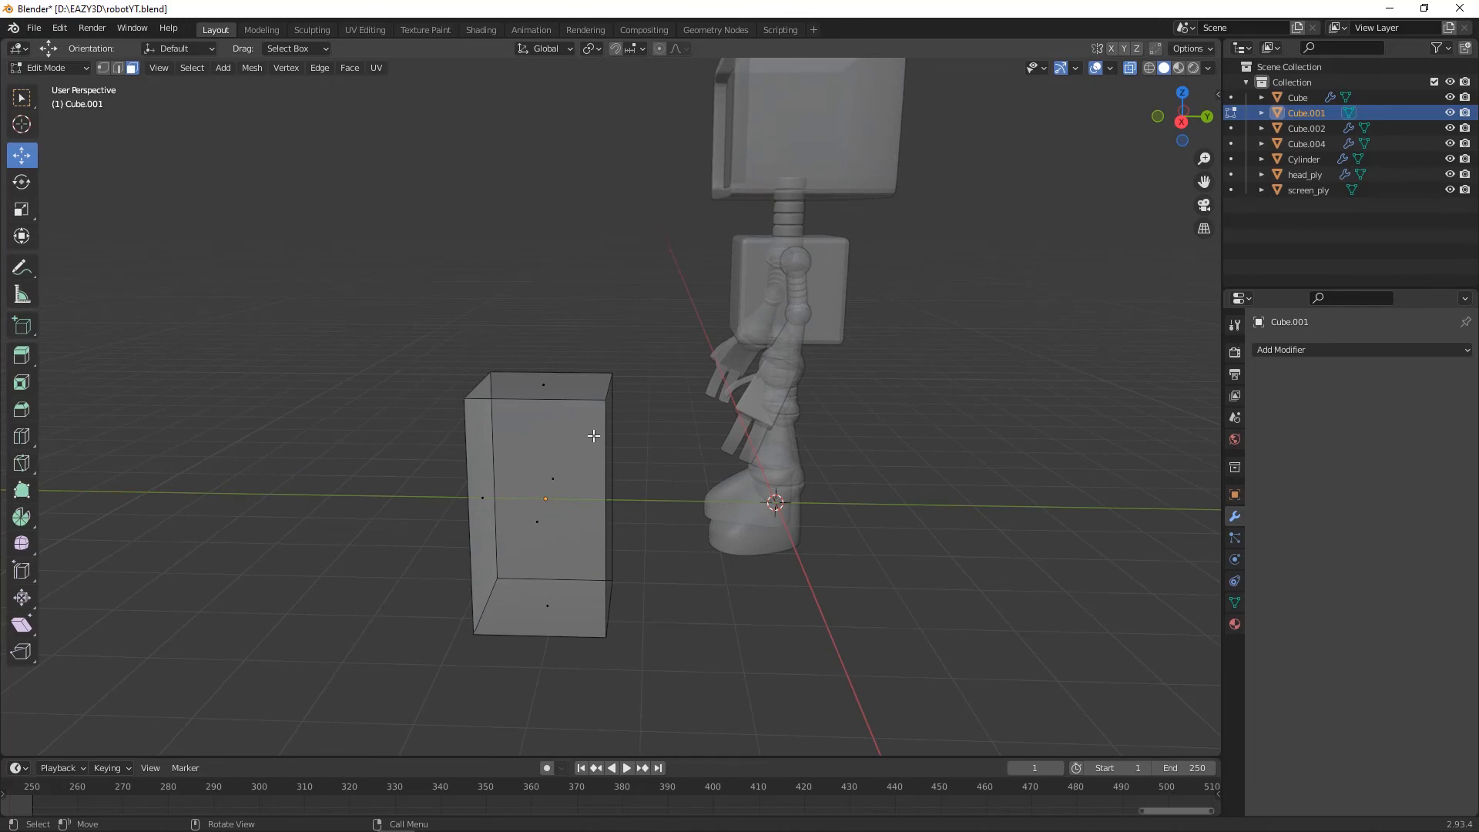
{"action": "key", "text": "1"}
{"action": "left_click_drag", "start_coordinate": [654, 322], "coordinate": [579, 695]}
{"action": "left_click_drag", "start_coordinate": [647, 504], "coordinate": [578, 528]}
- Bevel the slab's four corner depth edges and the four edges outlining its front face, about 0.47 m wide
{"action": "middle_click_drag", "start_coordinate": [578, 529], "coordinate": [652, 381]}
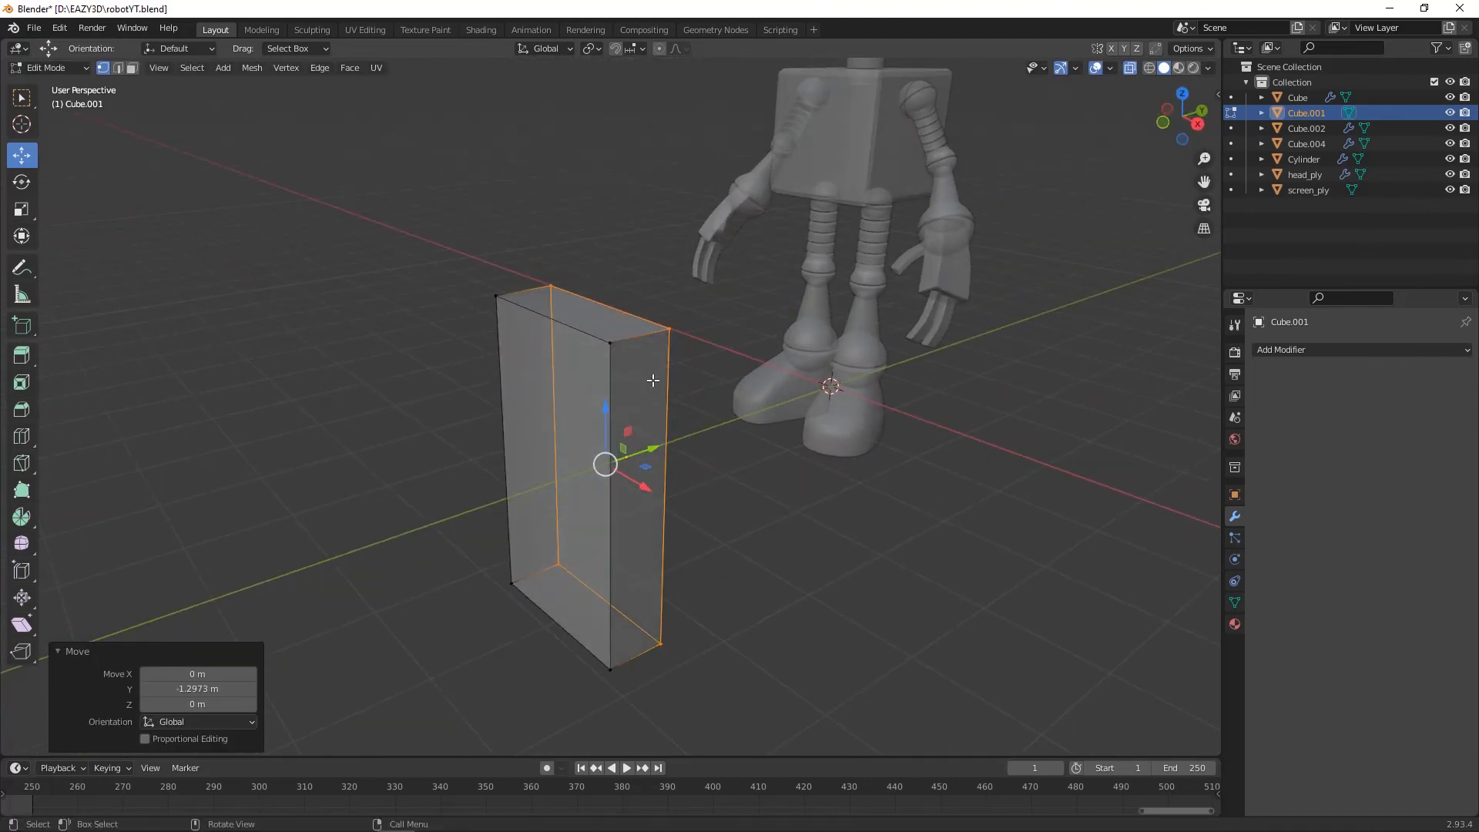
{"action": "key", "text": "2"}
{"action": "left_click", "coordinate": [627, 339]}
{"action": "left_click", "coordinate": [526, 290], "text": "shift"}
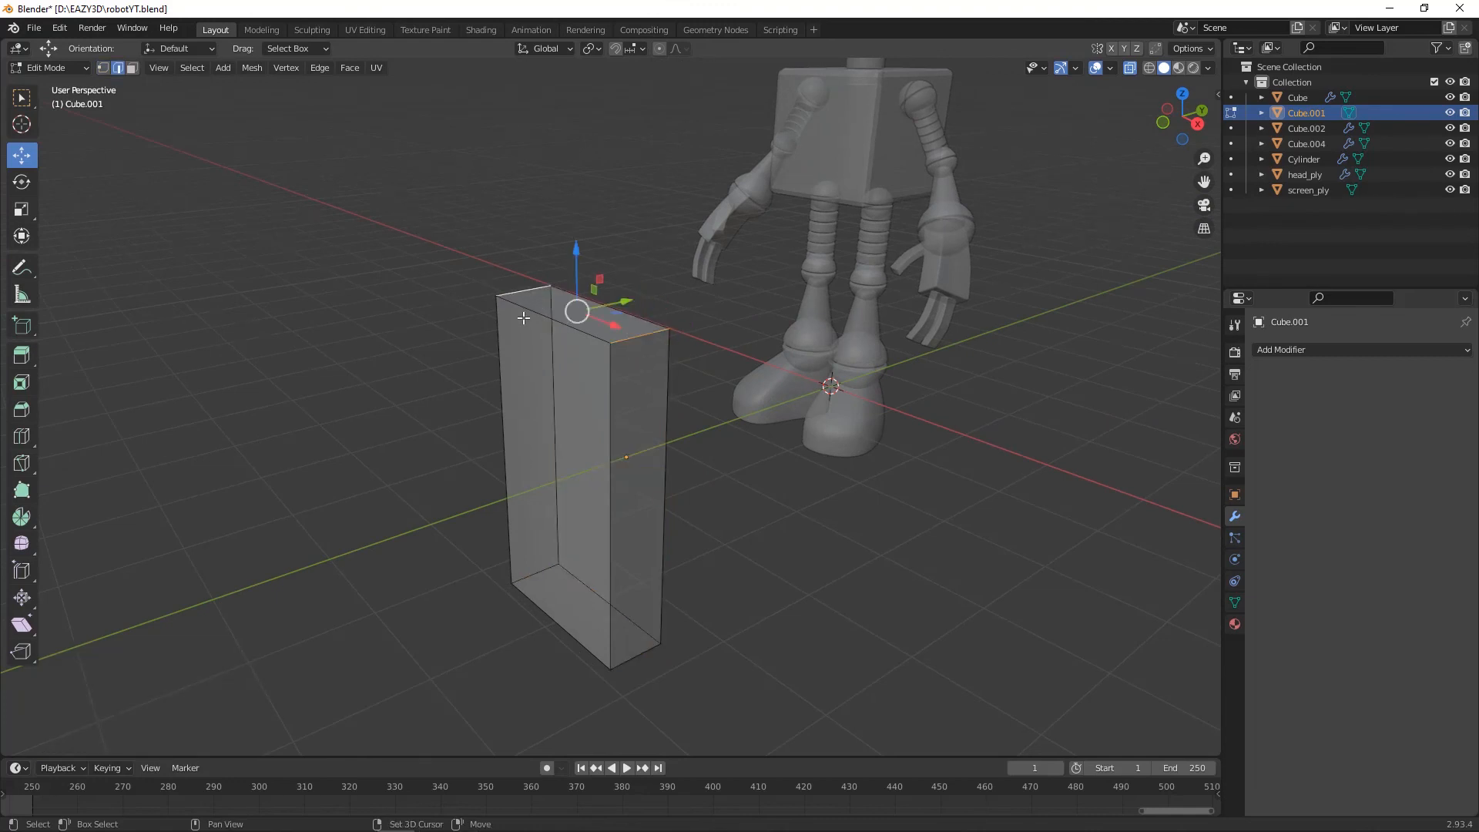
{"action": "middle_click_drag", "start_coordinate": [587, 434], "coordinate": [792, 472]}
{"action": "left_click", "coordinate": [791, 472], "text": "shift"}
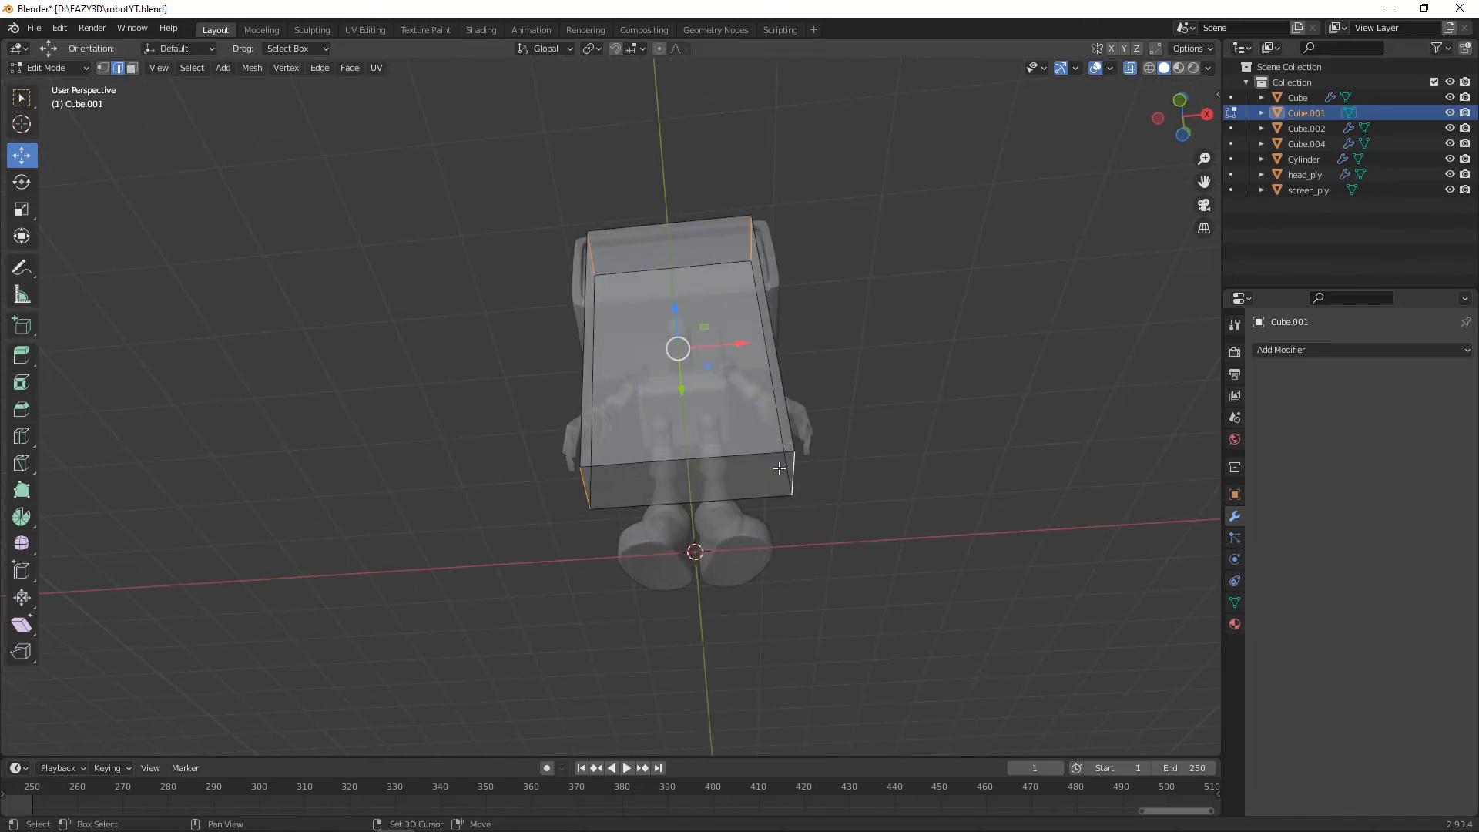
{"action": "left_click", "coordinate": [770, 456], "text": "shift"}
{"action": "left_click", "coordinate": [783, 402], "text": "shift"}
{"action": "left_click", "coordinate": [592, 384], "text": "shift"}
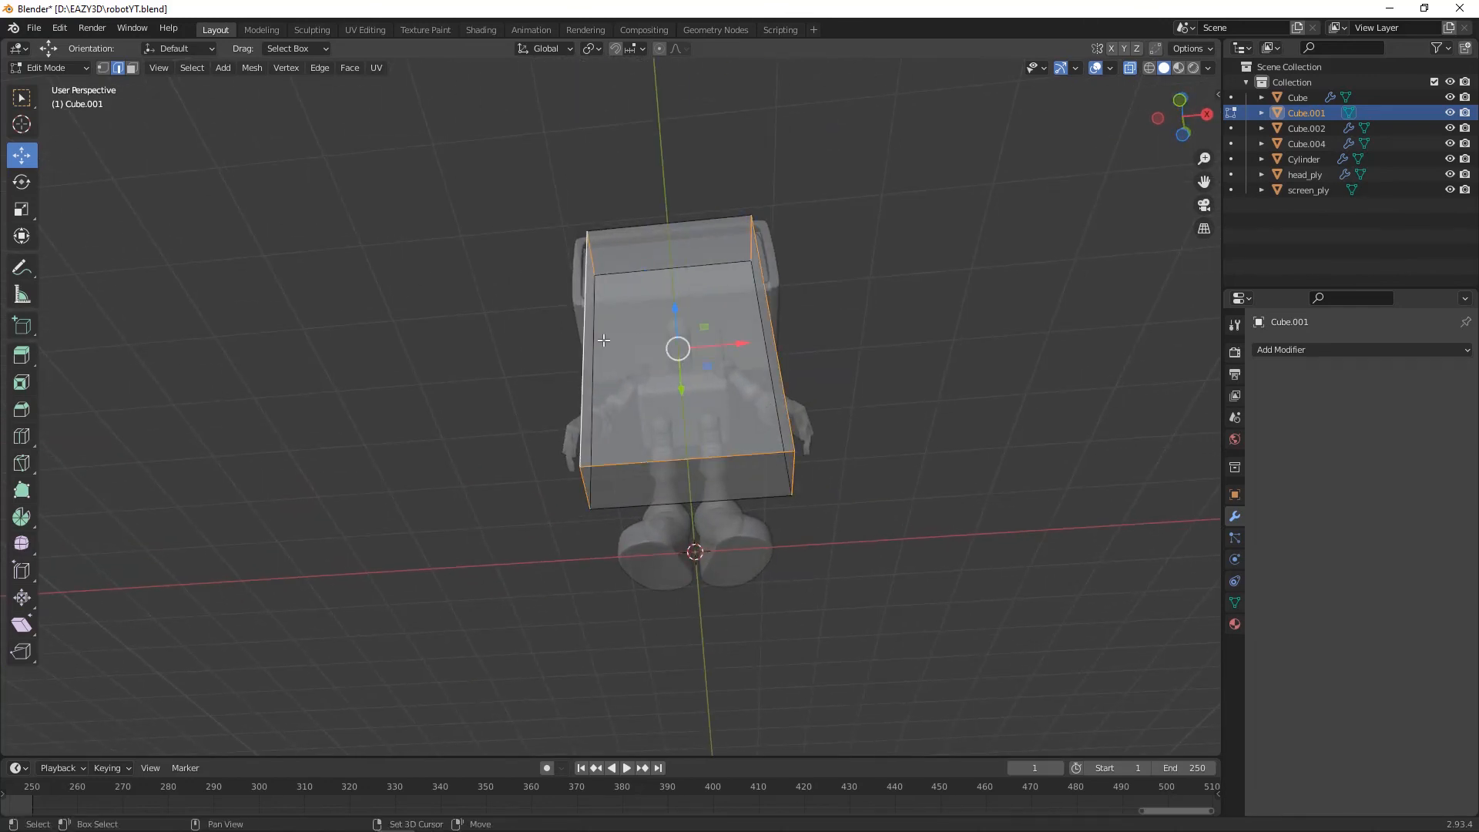
{"action": "left_click", "coordinate": [637, 223], "text": "shift"}
{"action": "middle_click_drag", "start_coordinate": [957, 255], "coordinate": [386, 353]}
{"action": "left_click", "coordinate": [22, 410]}
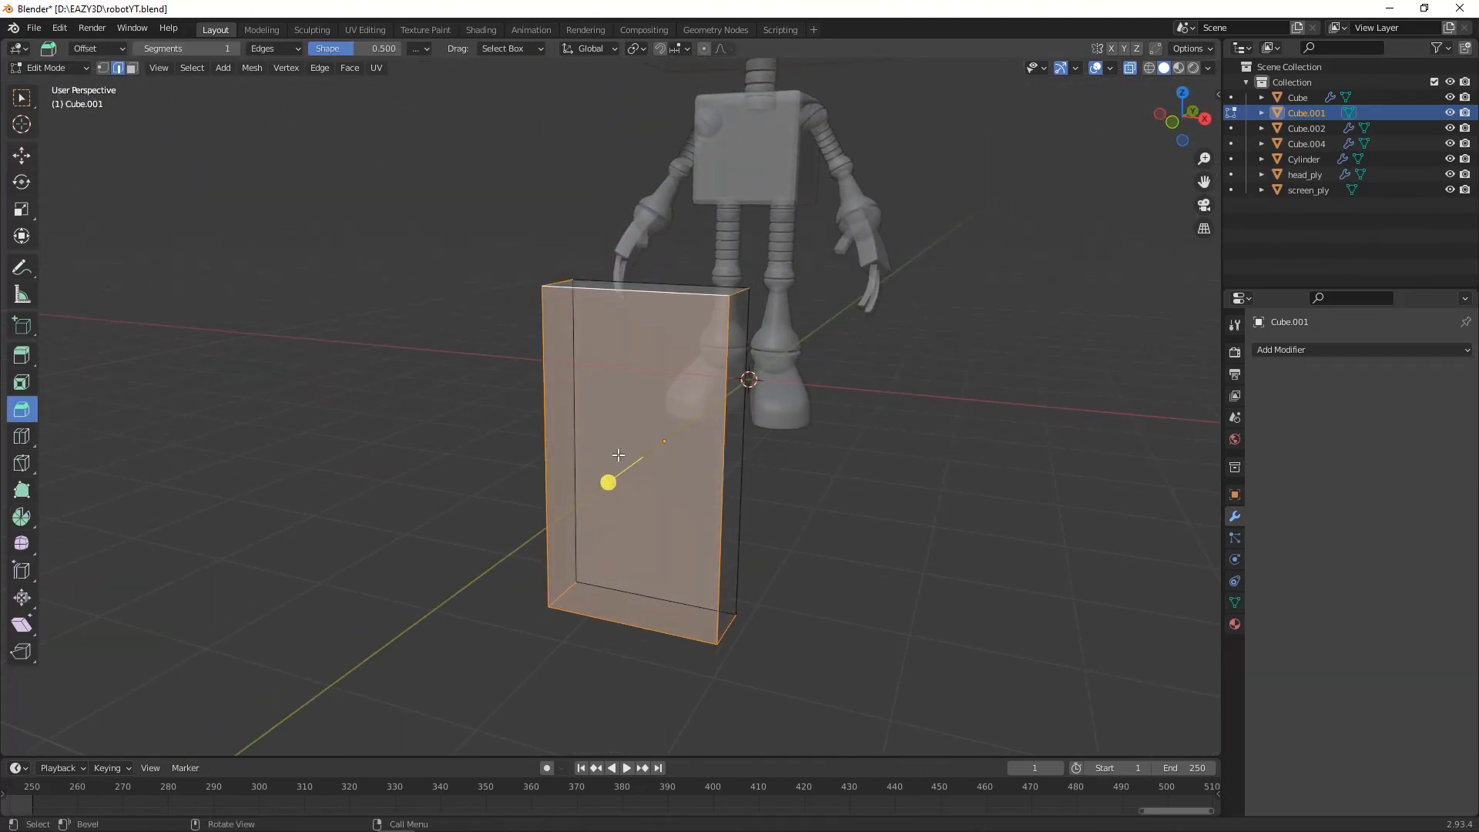
{"action": "left_click_drag", "start_coordinate": [611, 485], "coordinate": [561, 536]}
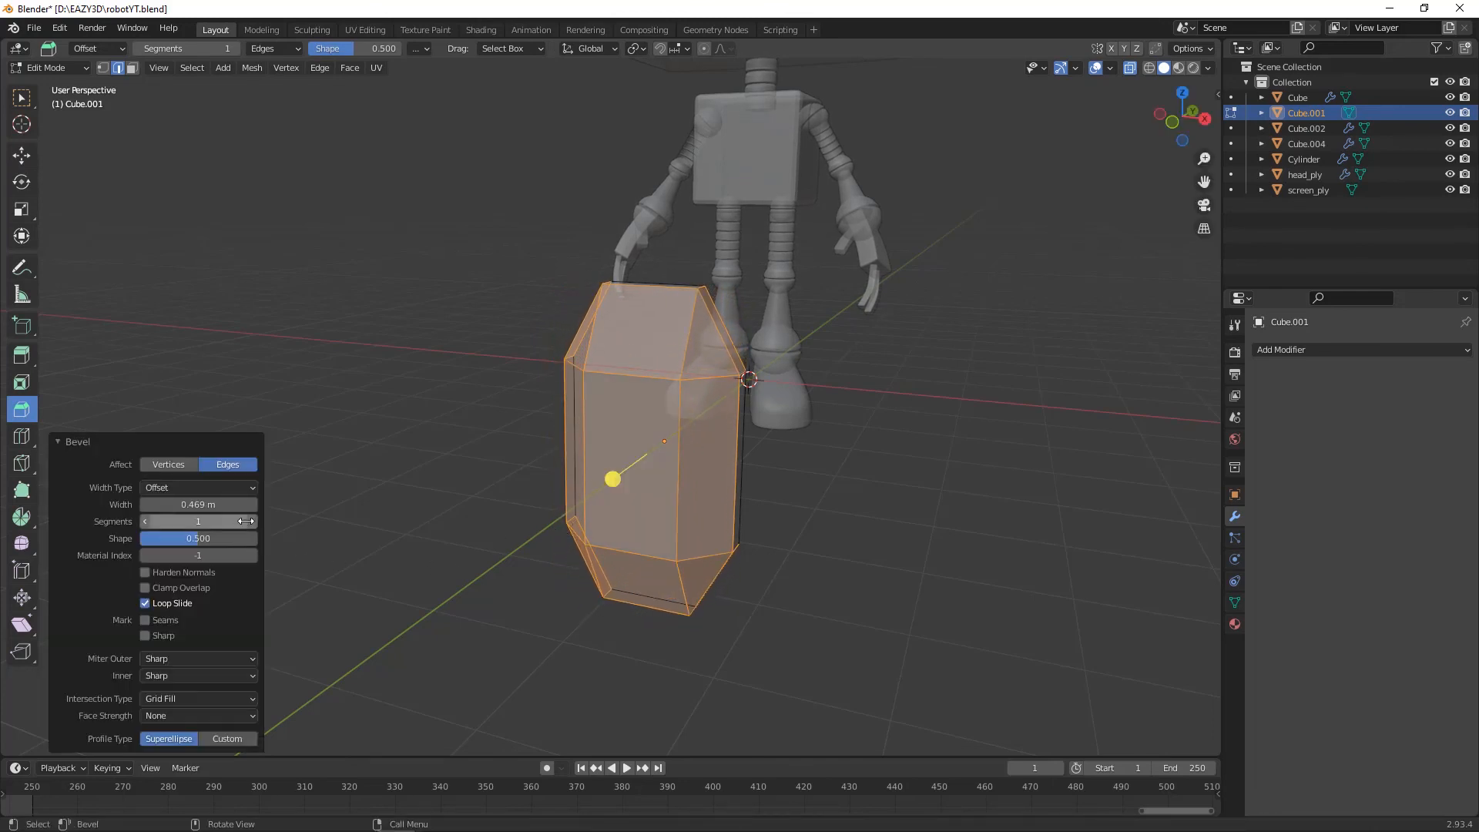
{"action": "key", "text": "alt+a"}
- Return to the Move tool and turn off the see-through display of the bevelled slab
{"action": "middle_click_drag", "start_coordinate": [763, 507], "coordinate": [661, 524]}
{"action": "left_click", "coordinate": [620, 430]}
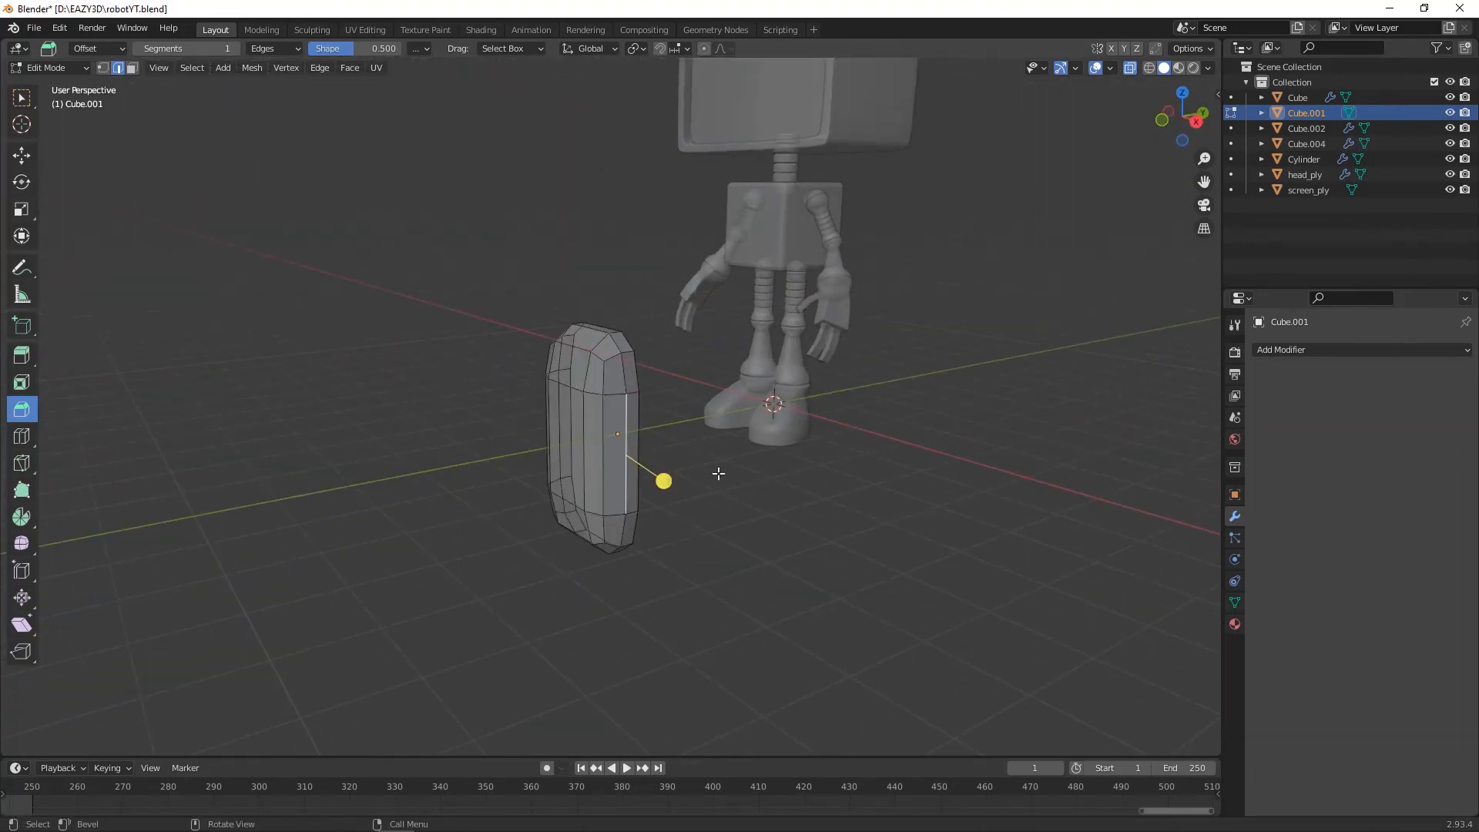
{"action": "left_click", "coordinate": [22, 156]}
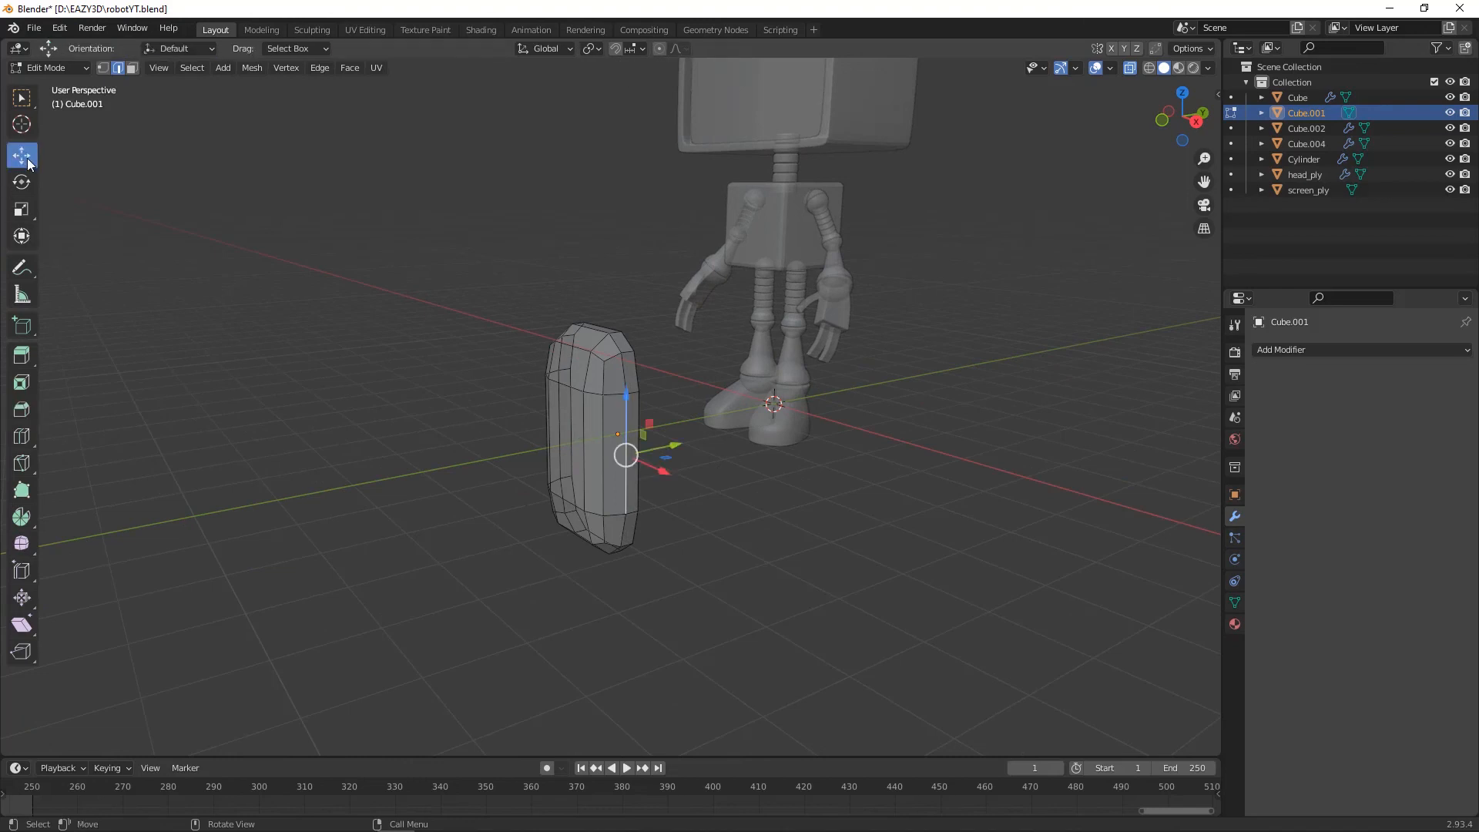
{"action": "left_click", "coordinate": [1130, 67]}
- Add one vertical loop cut through the middle of the slab and scale it by about 1.1 along Z
{"action": "middle_click_drag", "start_coordinate": [703, 469], "coordinate": [802, 466]}
{"action": "scroll", "coordinate": [636, 476], "scroll_direction": "up", "scroll_amount": 2}
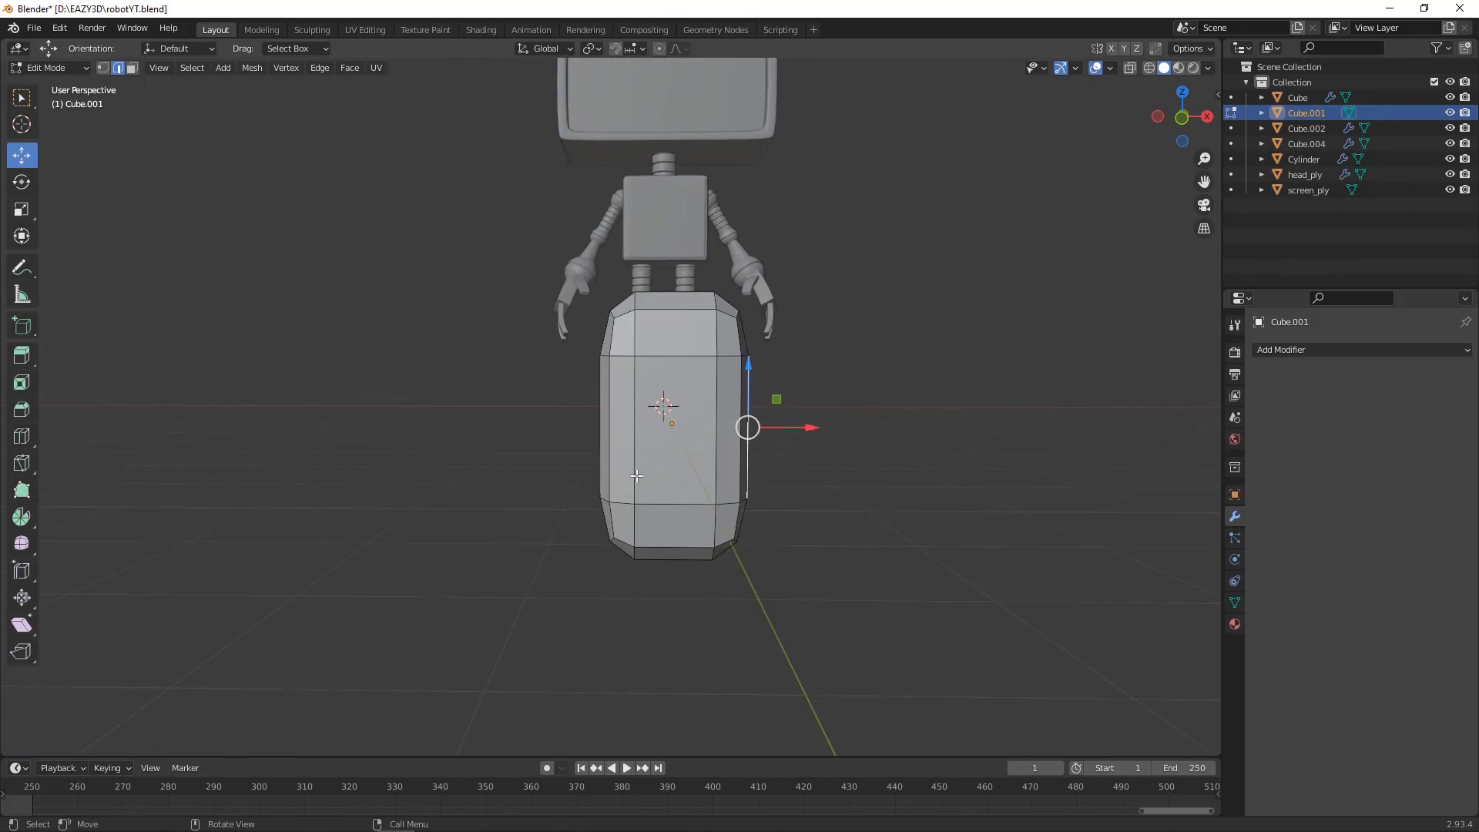
{"action": "left_click", "coordinate": [676, 355]}
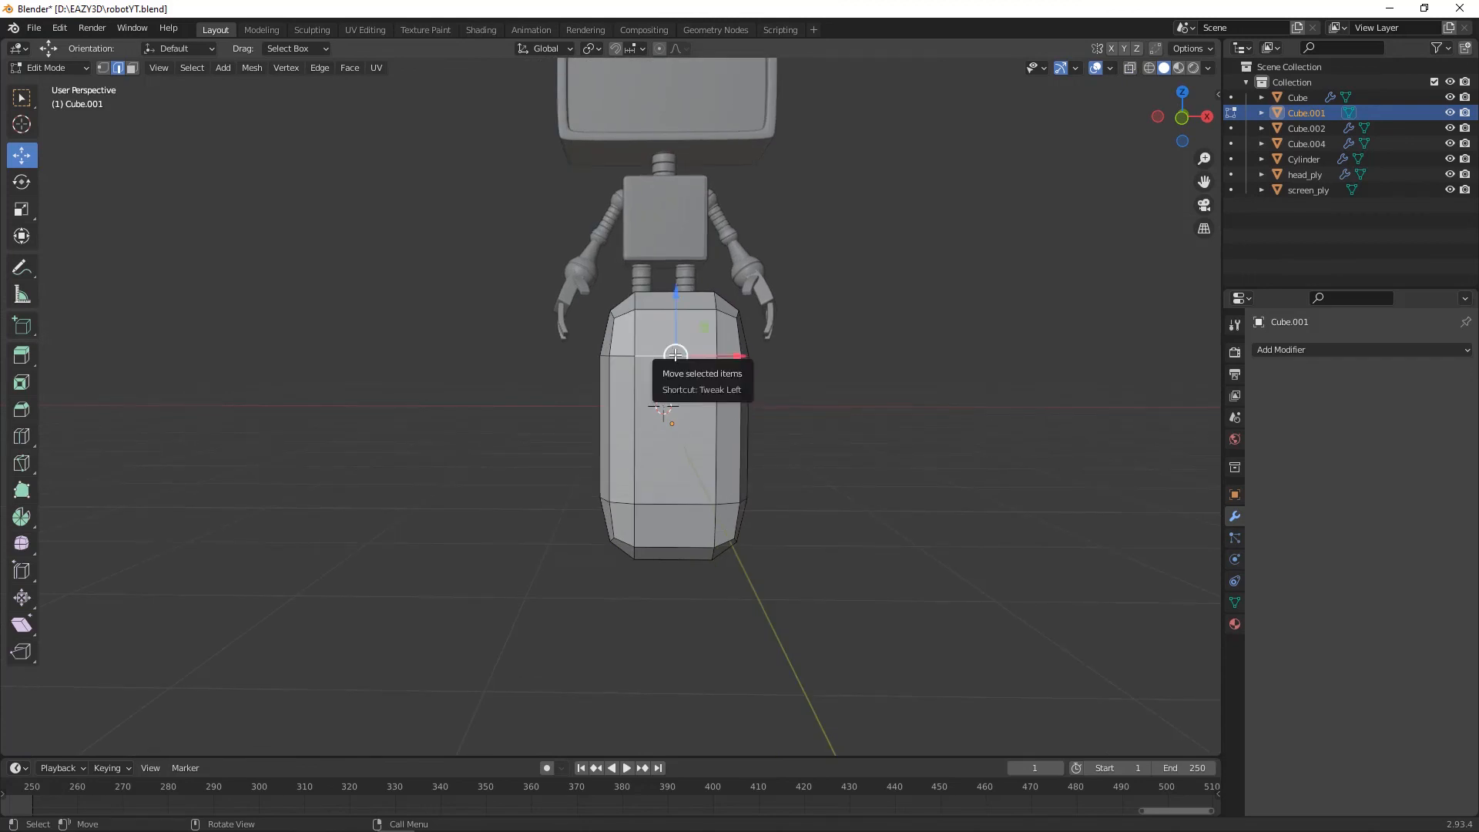
{"action": "key", "text": "ctrl+r"}
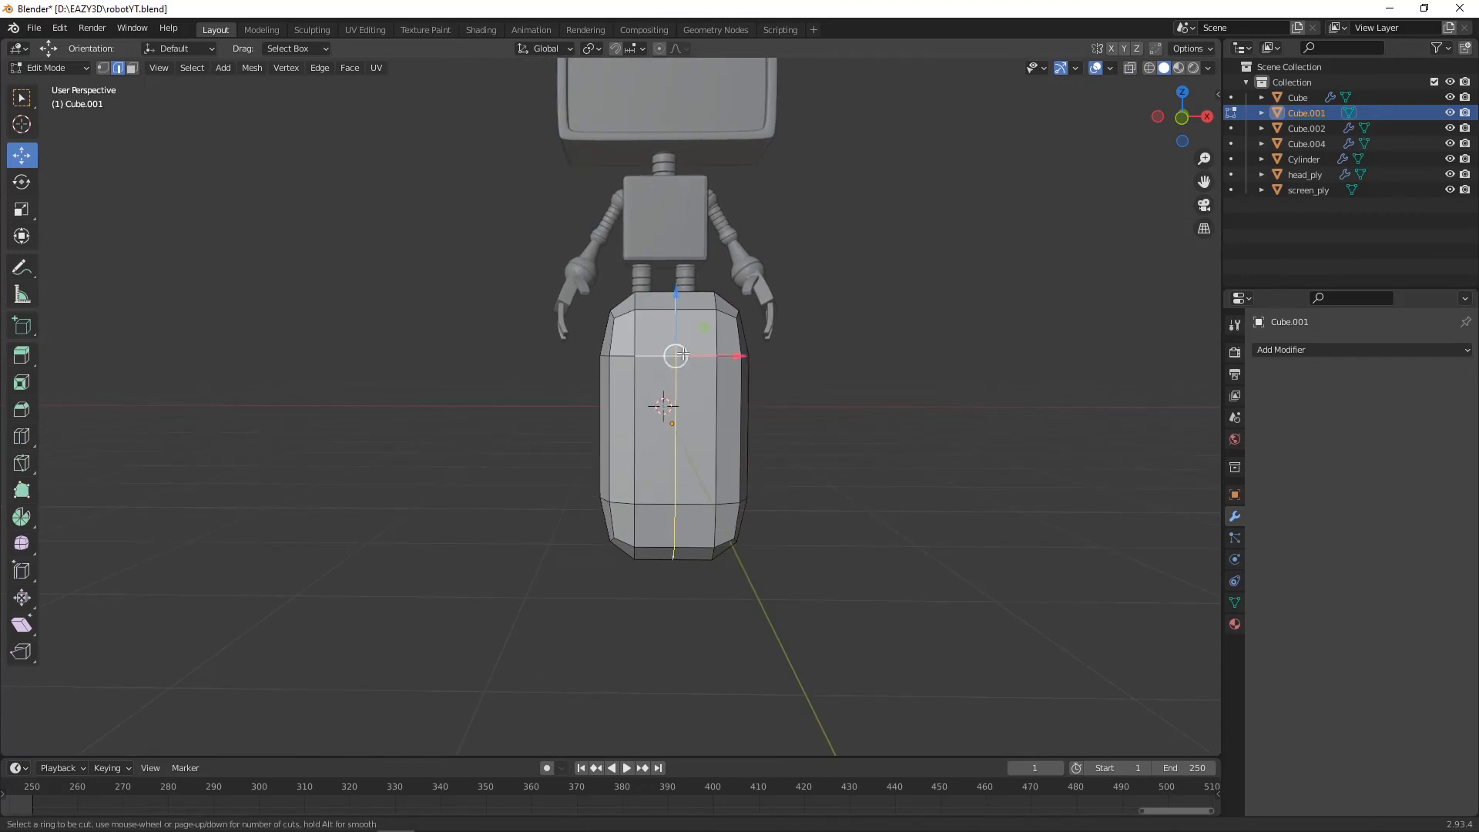
{"action": "left_click", "coordinate": [676, 354]}
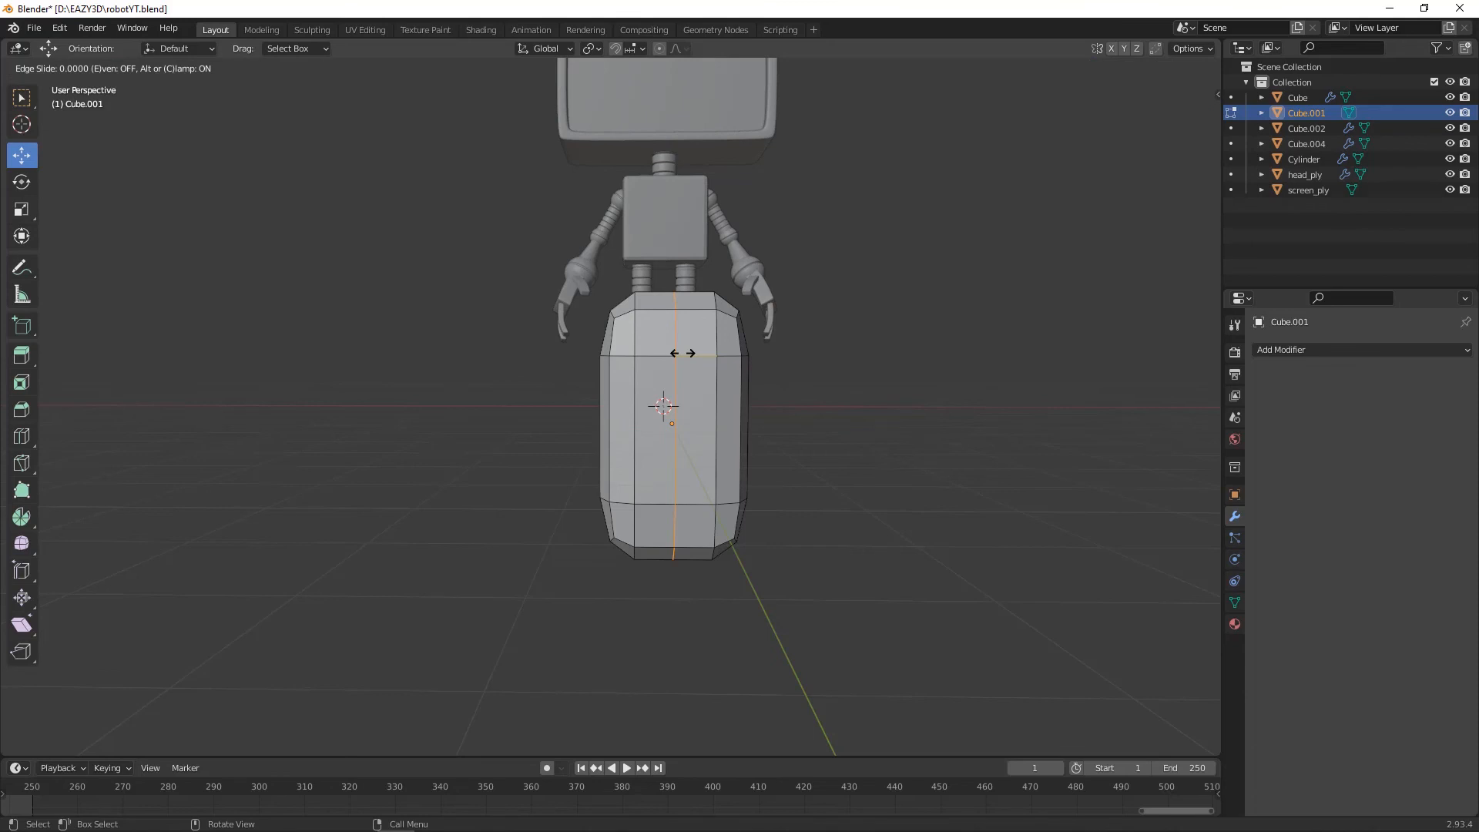
{"action": "key", "text": "s"}
{"action": "key", "text": "z"}
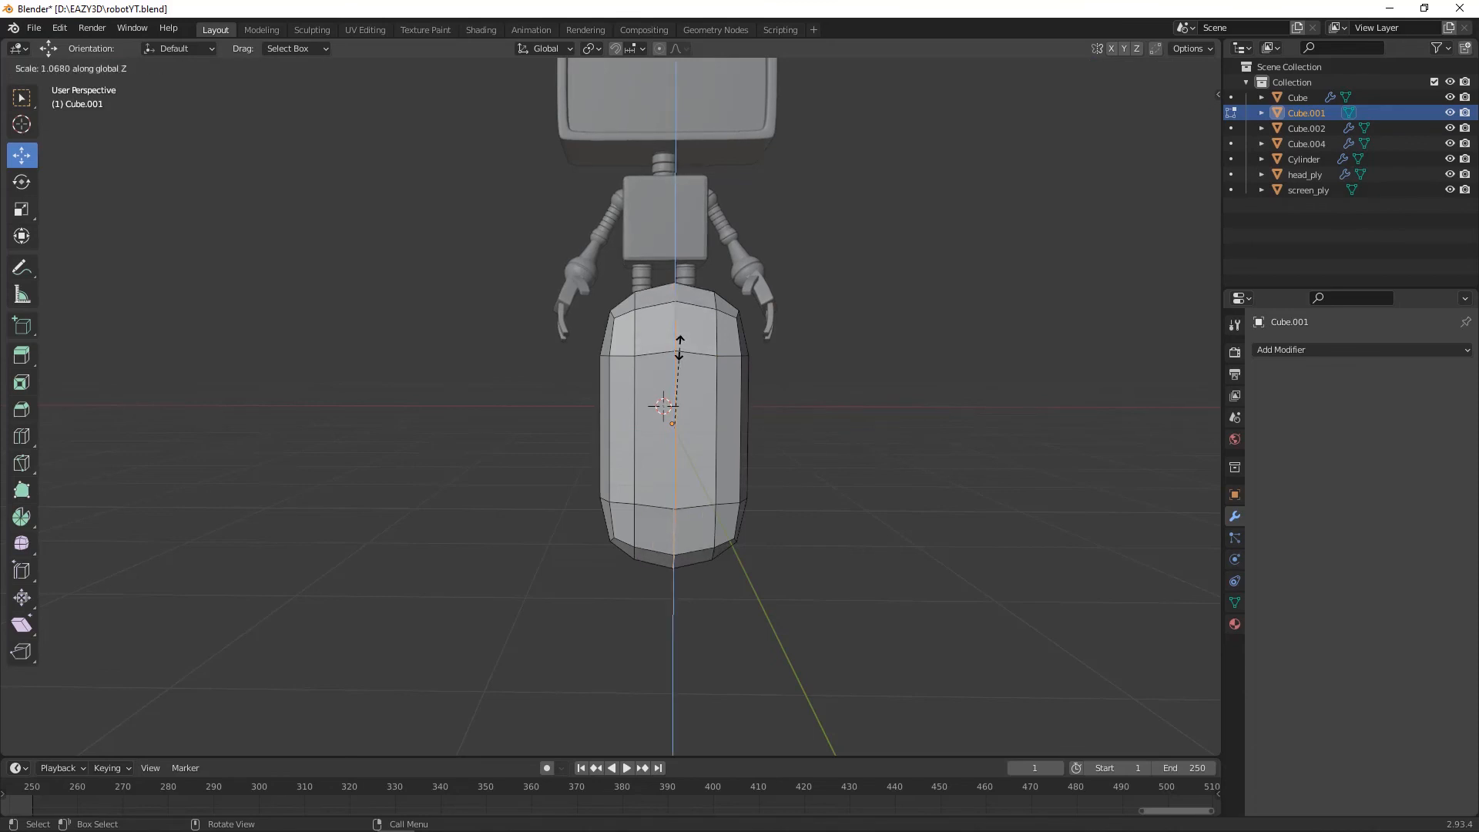
{"action": "left_click", "coordinate": [682, 346]}
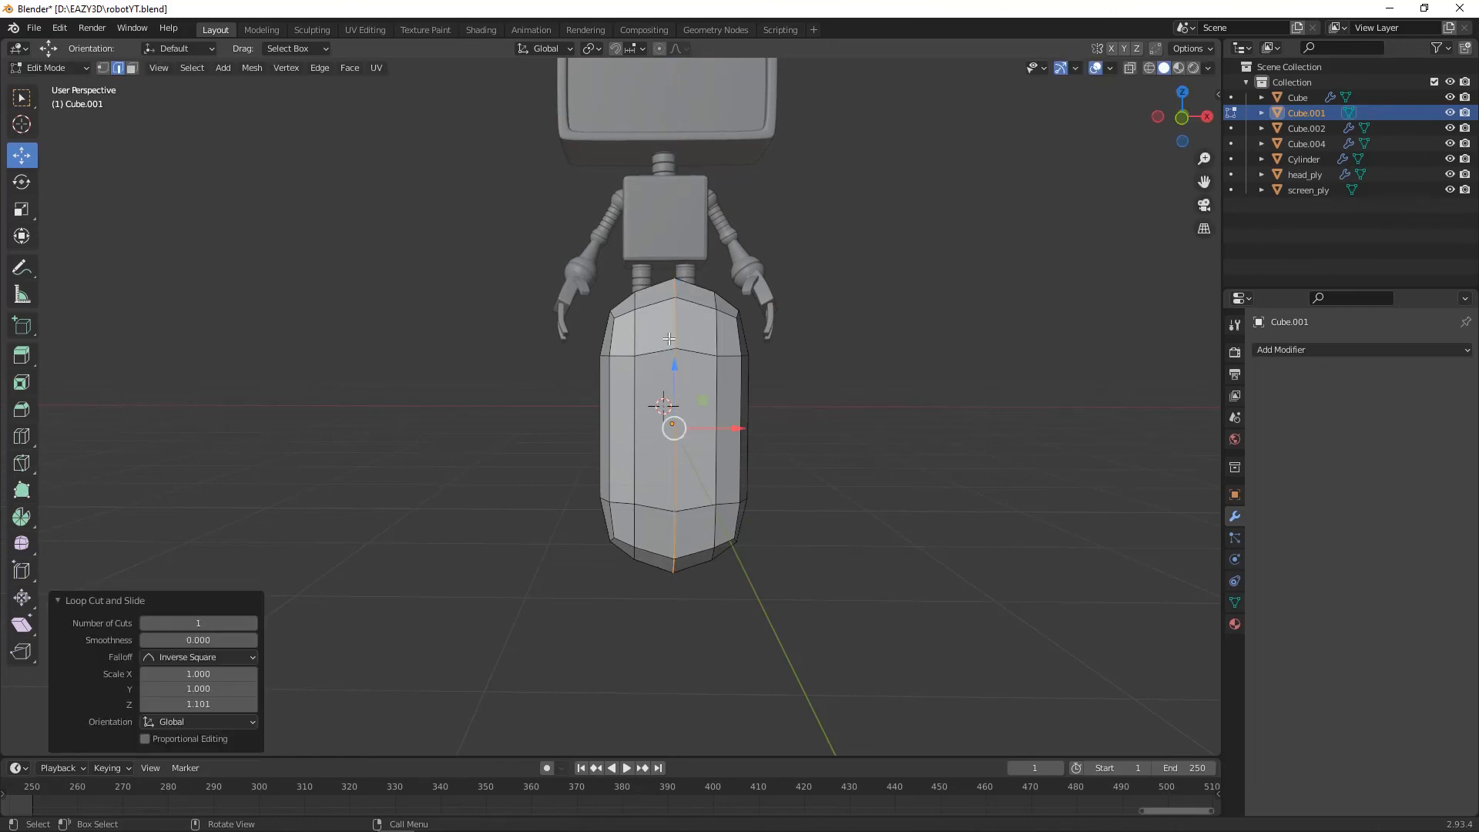
- Scale the central edge loop by about 0.96 along Z to soften the peaked ends, and clear the selection
{"action": "middle_click_drag", "start_coordinate": [754, 383], "coordinate": [660, 370]}
{"action": "left_click", "coordinate": [23, 210]}
{"action": "left_click_drag", "start_coordinate": [651, 361], "coordinate": [651, 370]}
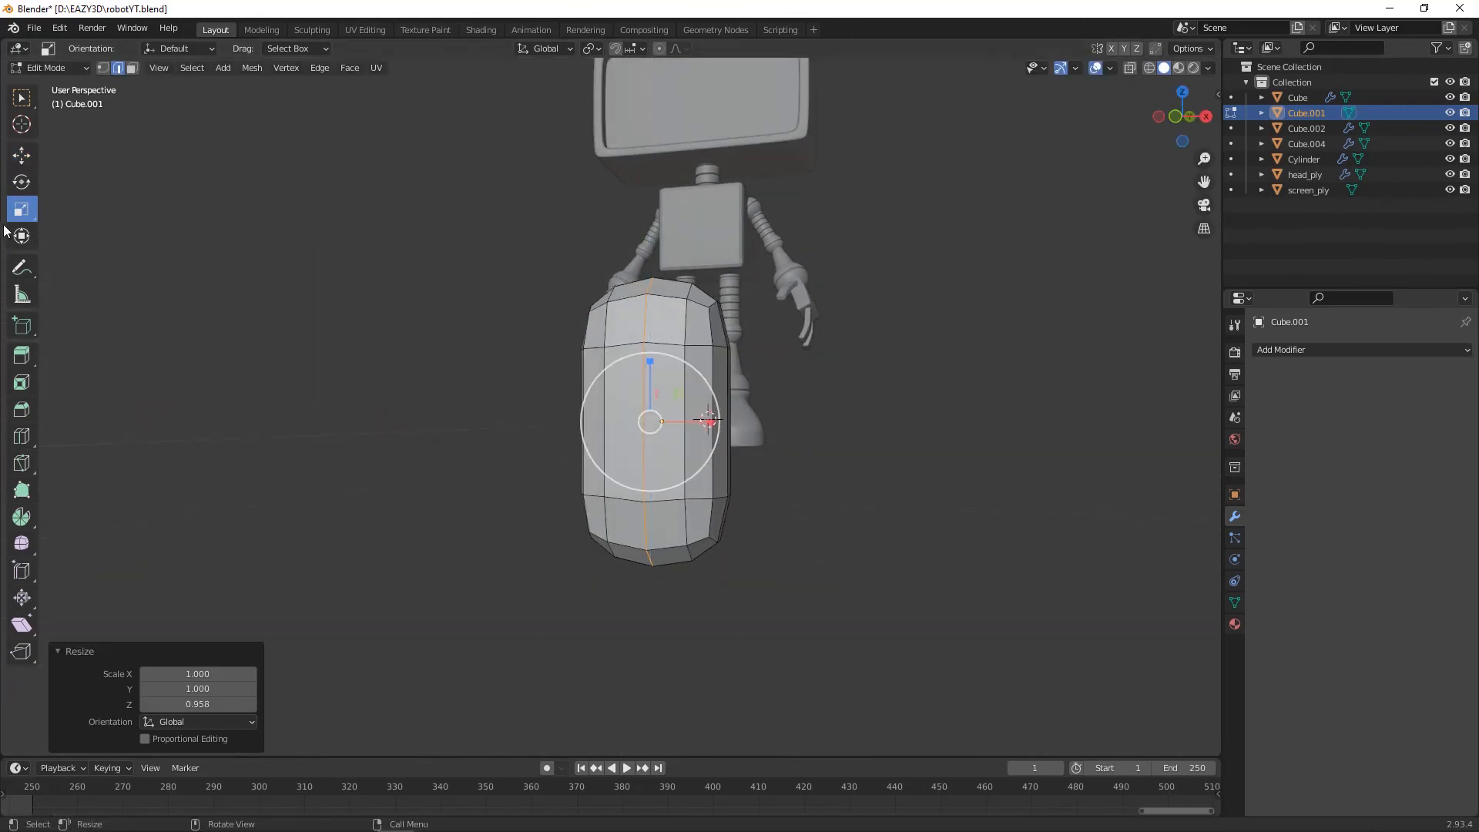
{"action": "left_click", "coordinate": [28, 158]}
{"action": "left_click", "coordinate": [455, 408]}
- Leave mesh editing and move the rounded part along Y and up along Z to the robot's head
{"action": "scroll", "coordinate": [634, 467], "scroll_direction": "down", "scroll_amount": 4}
{"action": "middle_click_drag", "start_coordinate": [601, 481], "coordinate": [479, 488]}
{"action": "left_click", "coordinate": [568, 419]}
{"action": "key", "text": "Tab"}
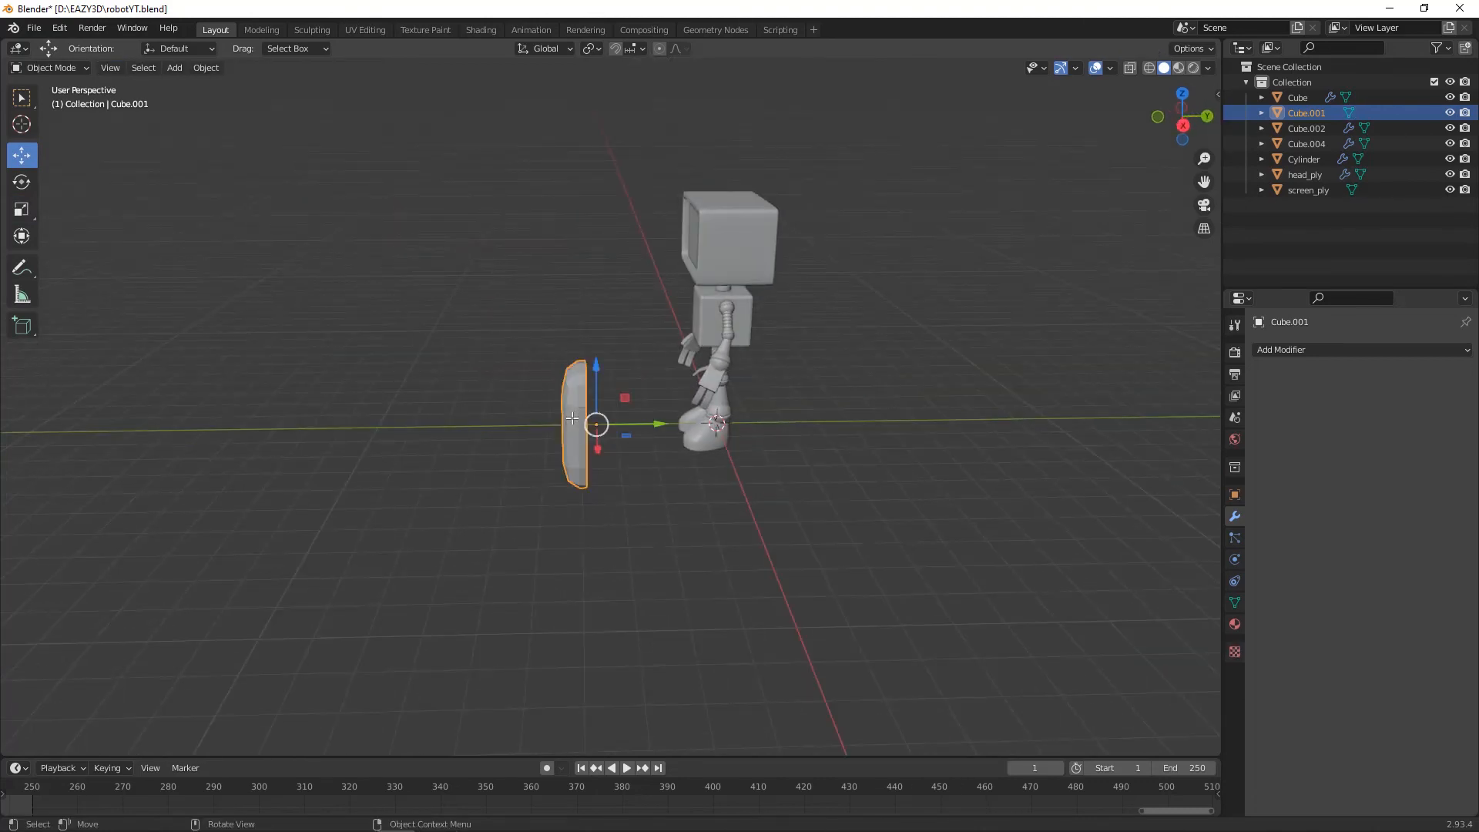
{"action": "left_click_drag", "start_coordinate": [641, 425], "coordinate": [754, 416]}
{"action": "left_click_drag", "start_coordinate": [724, 367], "coordinate": [743, 252]}
- Scale the rounded part down to about 0.32 and shrink it further to a small eye for the head's screen
{"action": "key", "text": "s"}
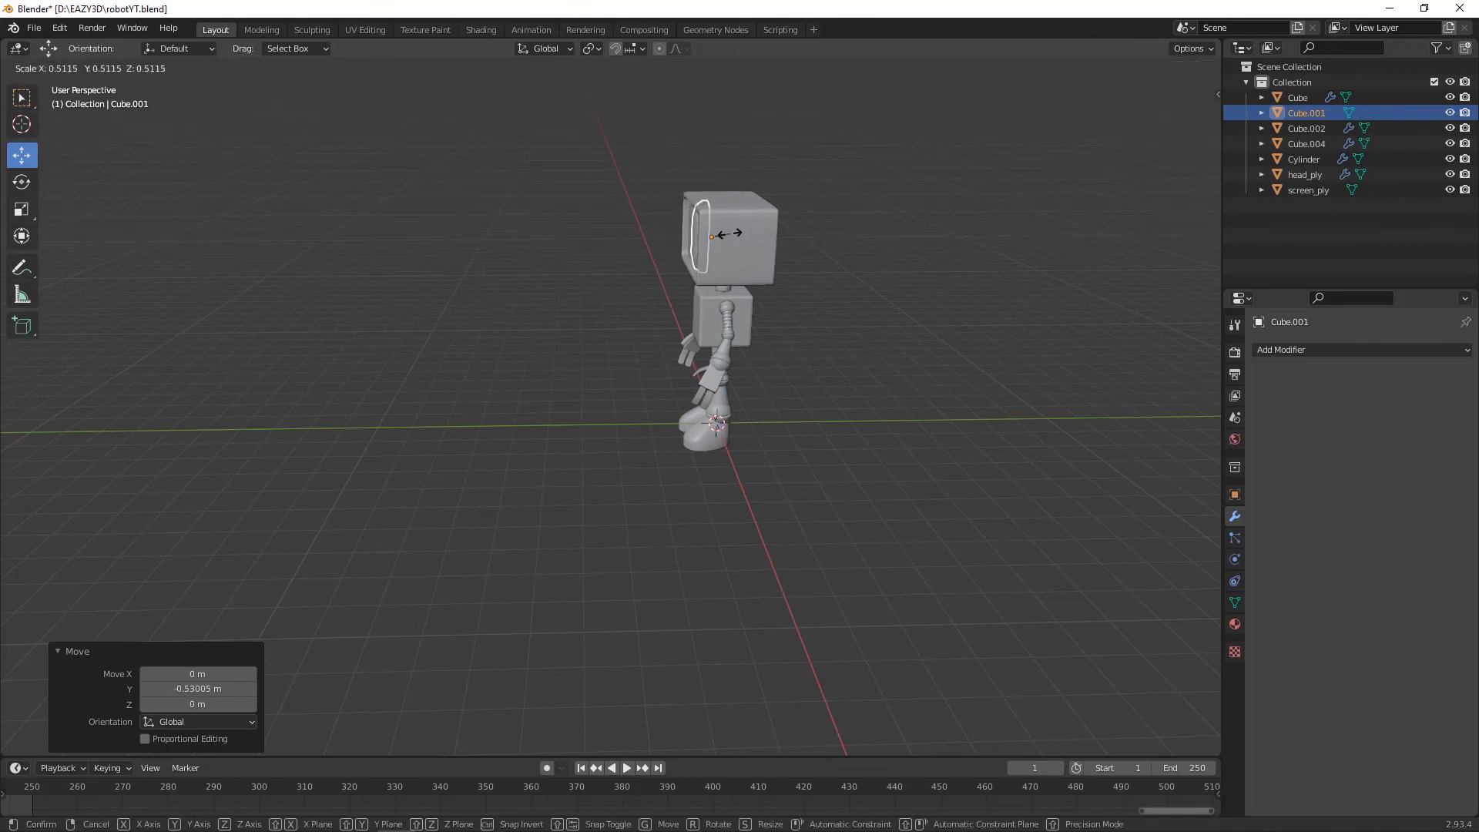
{"action": "left_click", "coordinate": [719, 236]}
{"action": "scroll", "coordinate": [712, 247], "scroll_direction": "up", "scroll_amount": 1}
{"action": "scroll", "coordinate": [712, 247], "scroll_direction": "up", "scroll_amount": 4}
{"action": "middle_click_drag", "start_coordinate": [718, 248], "coordinate": [643, 485], "text": "shift"}
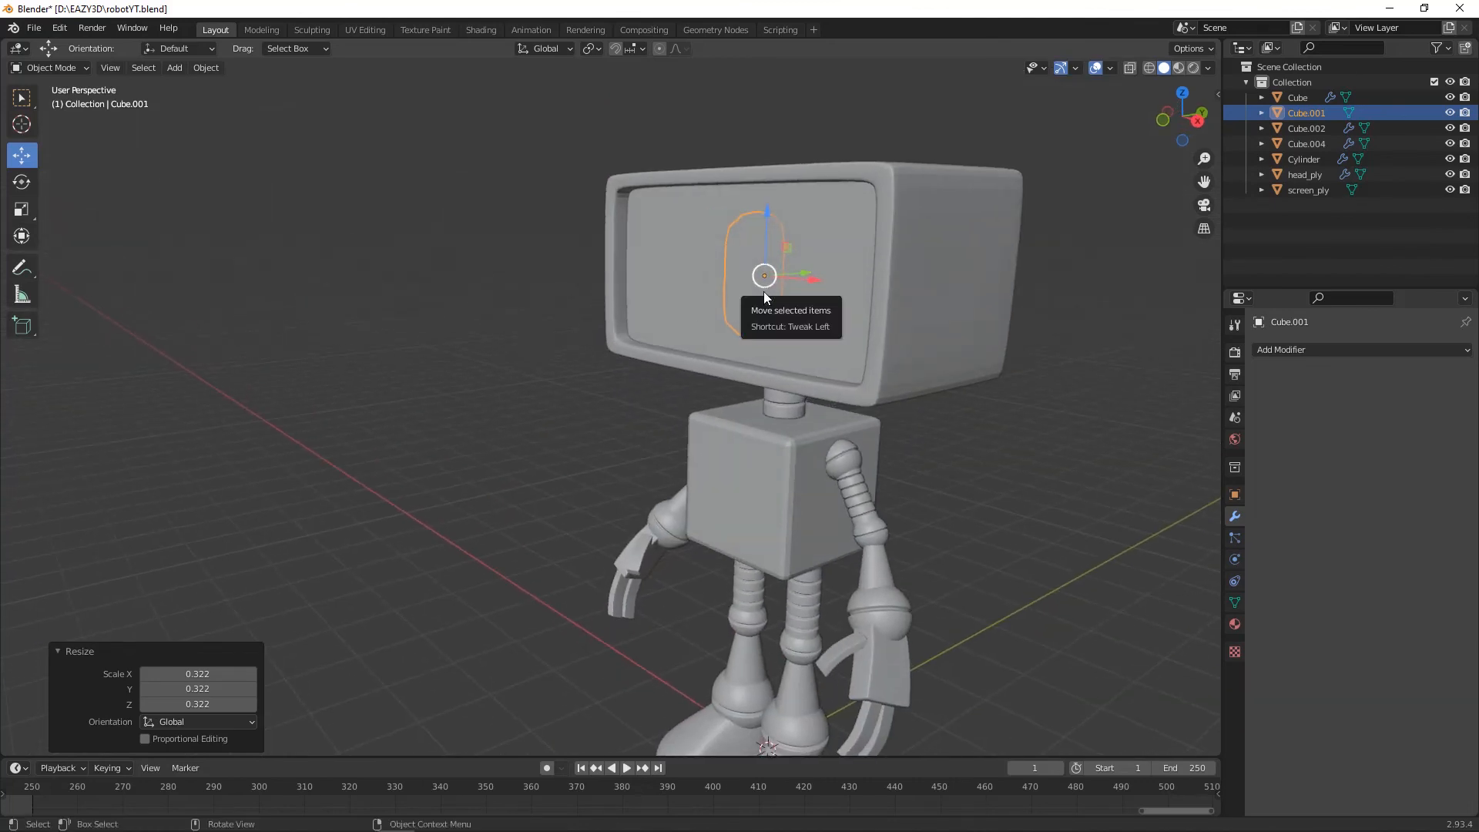
{"action": "key", "text": "s"}
{"action": "left_click", "coordinate": [762, 275]}
- Move the eye about -0.145 m along Y and enlarge it by about 1.67
{"action": "key", "text": "g"}
{"action": "key", "text": "y"}
{"action": "left_click", "coordinate": [794, 277]}
{"action": "key", "text": "s"}
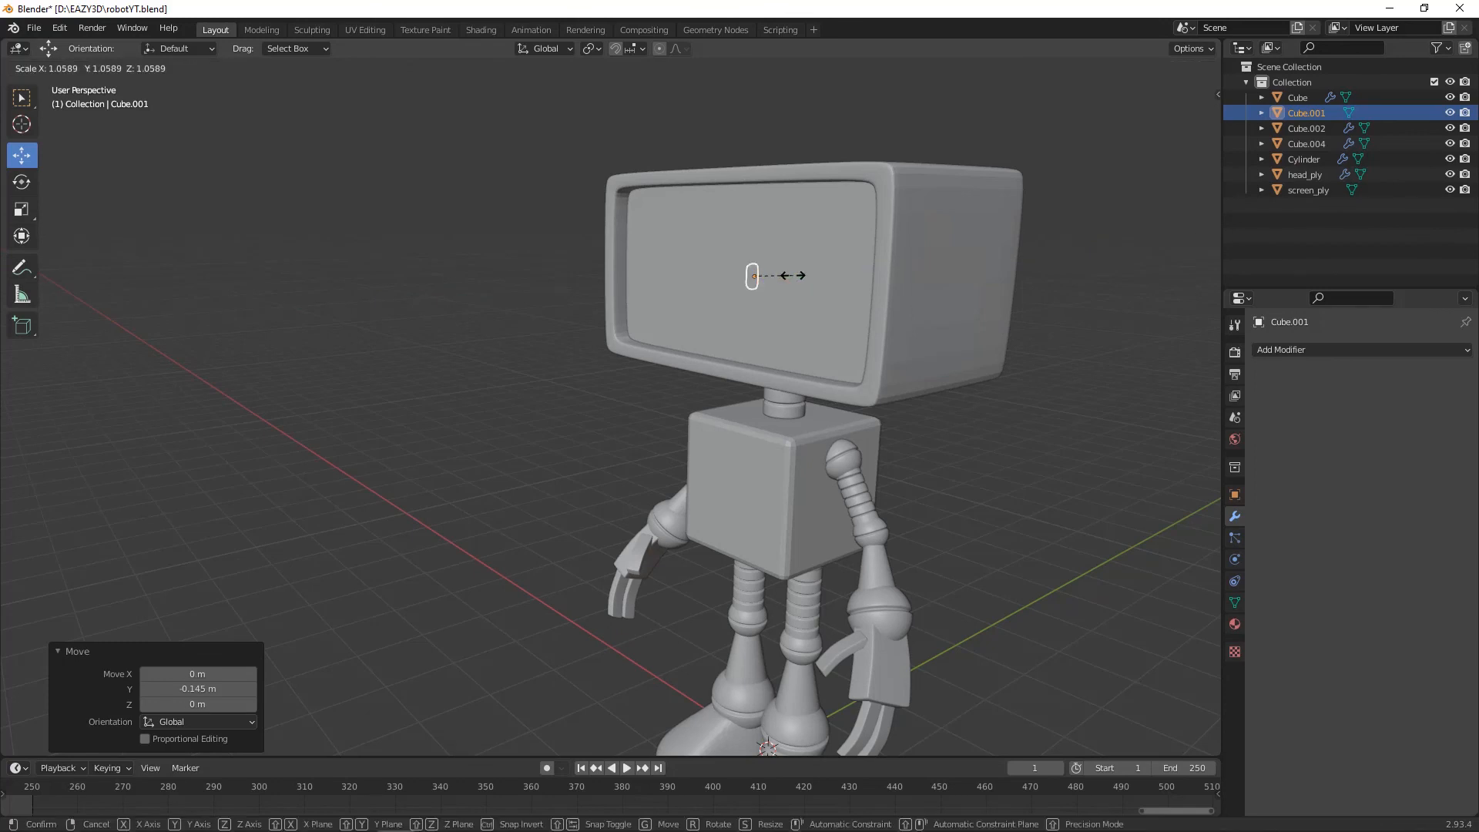
{"action": "left_click", "coordinate": [810, 298]}
- Move the eye about -0.21 m along Y onto the screen's surface and, in front view, about 0.28 m along X
{"action": "middle_click_drag", "start_coordinate": [811, 298], "coordinate": [622, 409]}
{"action": "scroll", "coordinate": [737, 382], "scroll_direction": "up", "scroll_amount": 3}
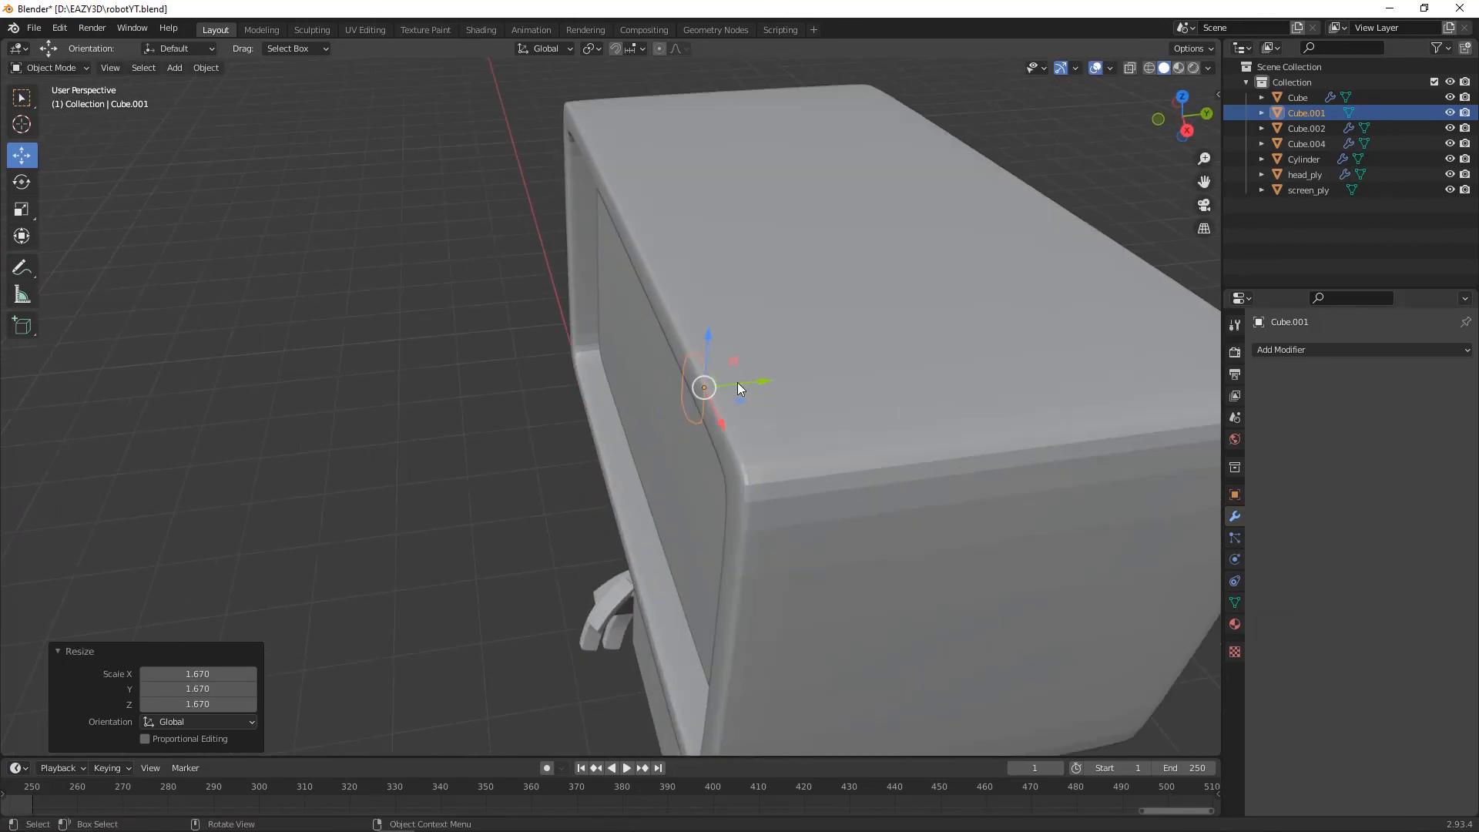
{"action": "key", "text": "g"}
{"action": "key", "text": "y"}
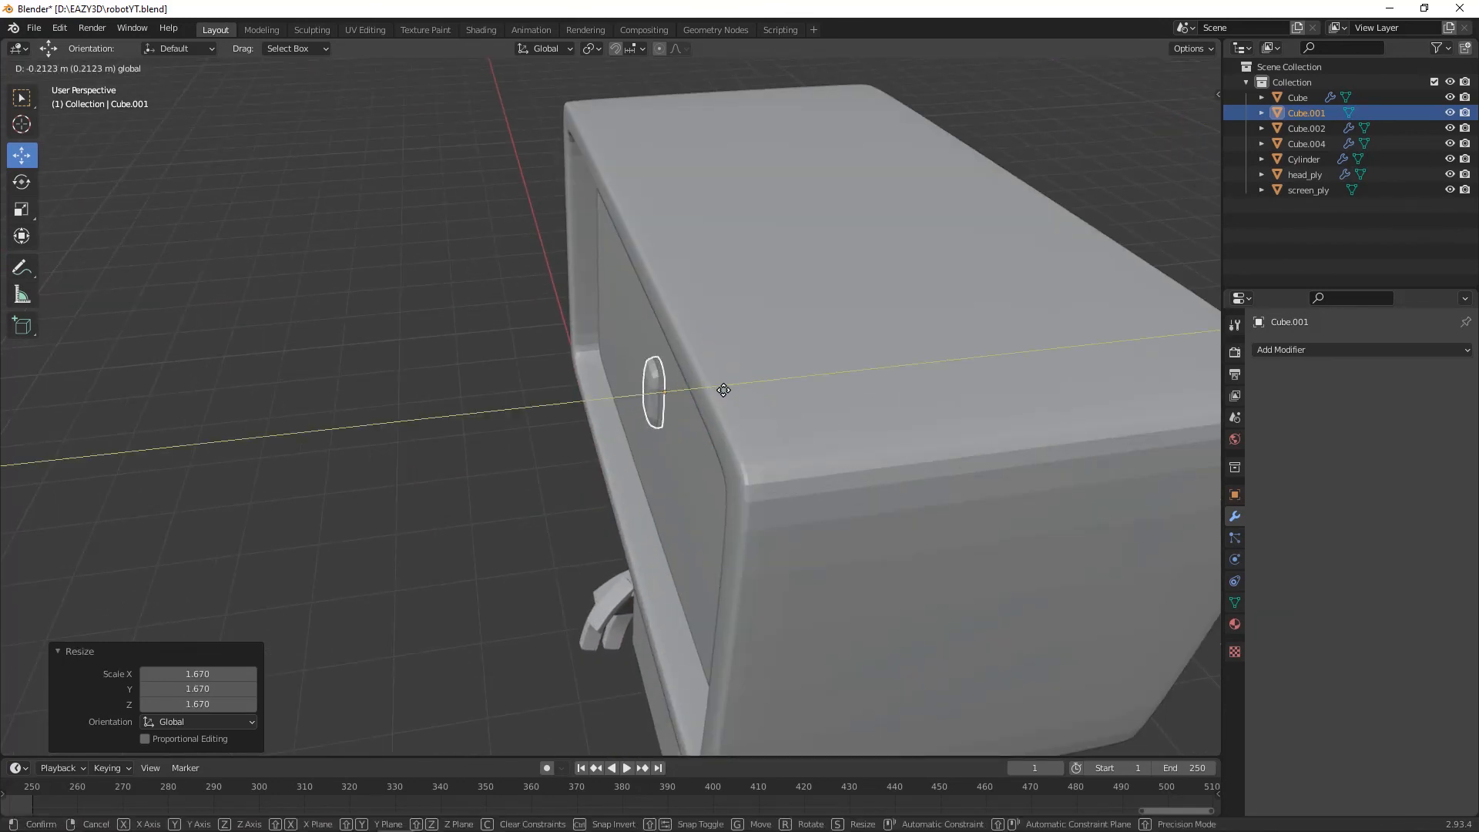
{"action": "left_click", "coordinate": [724, 396]}
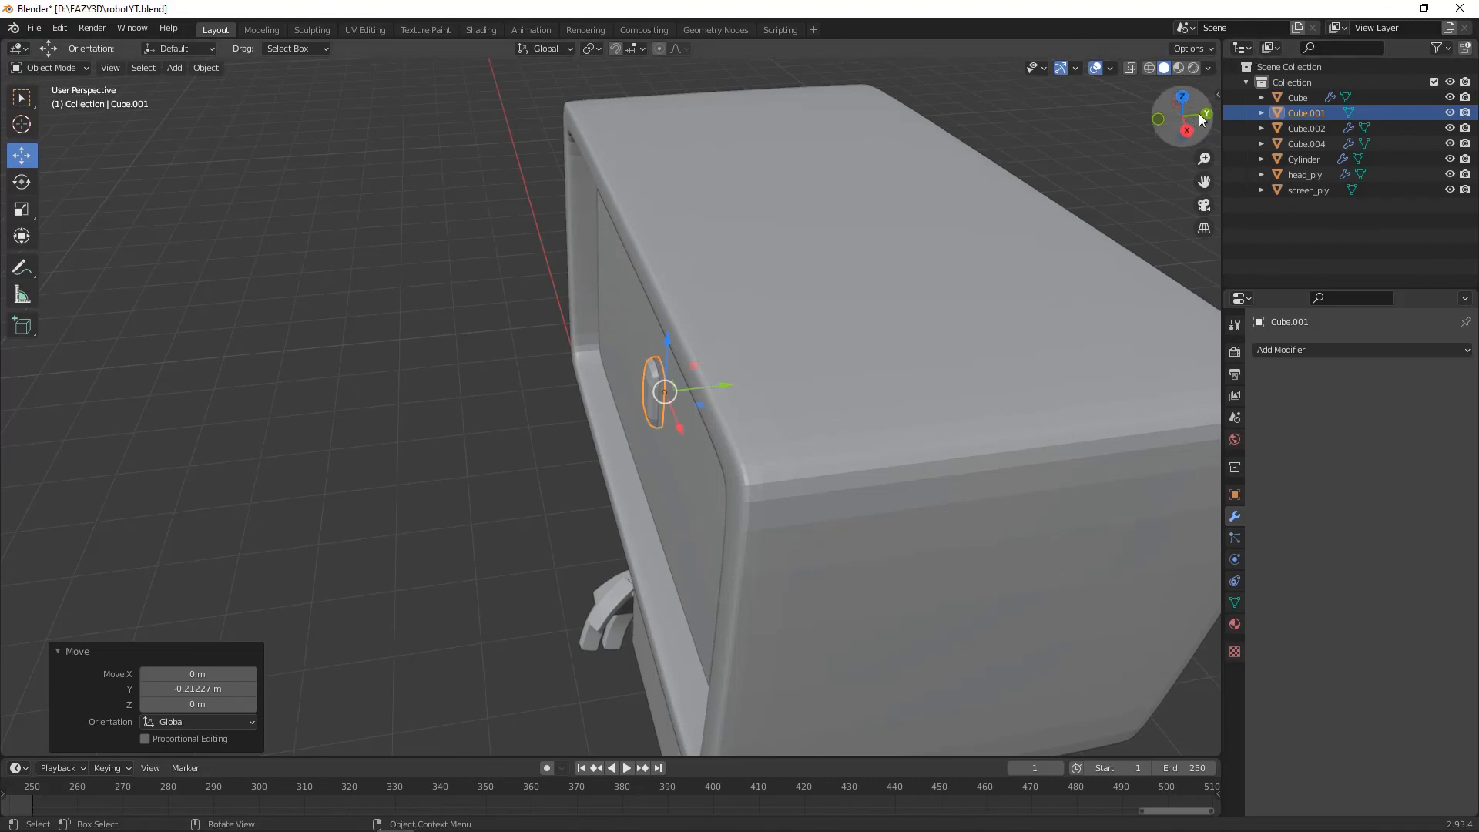
{"action": "key", "text": "KP_1"}
{"action": "left_click_drag", "start_coordinate": [924, 205], "coordinate": [955, 214]}
- Add a Subdivision Surface modifier to the eye with viewport and render levels of 3
{"action": "left_click", "coordinate": [1343, 345]}
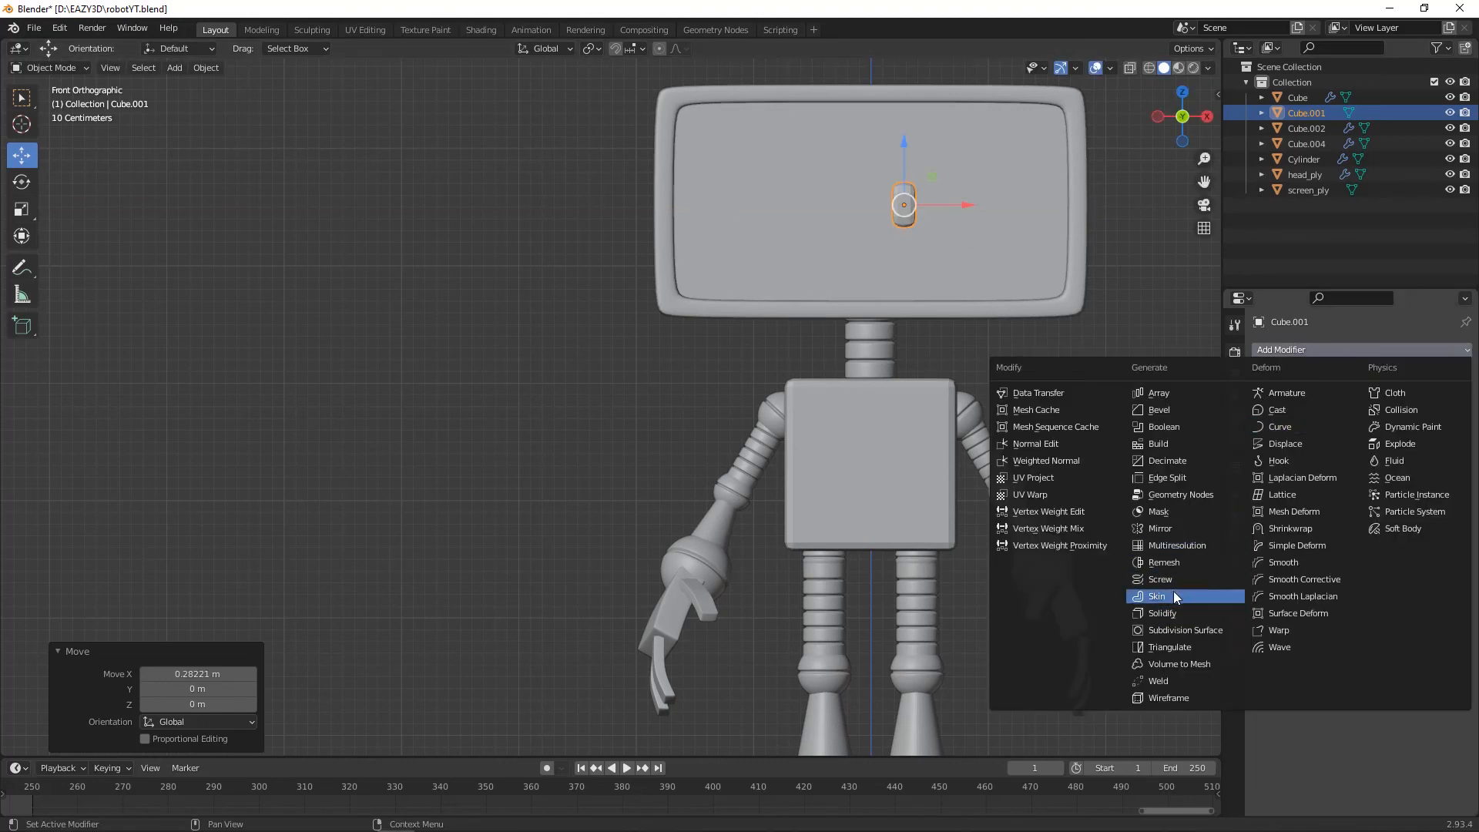
{"action": "left_click", "coordinate": [1176, 630]}
{"action": "left_click", "coordinate": [1449, 419]}
{"action": "left_click", "coordinate": [1449, 419]}
{"action": "left_click", "coordinate": [1449, 435]}
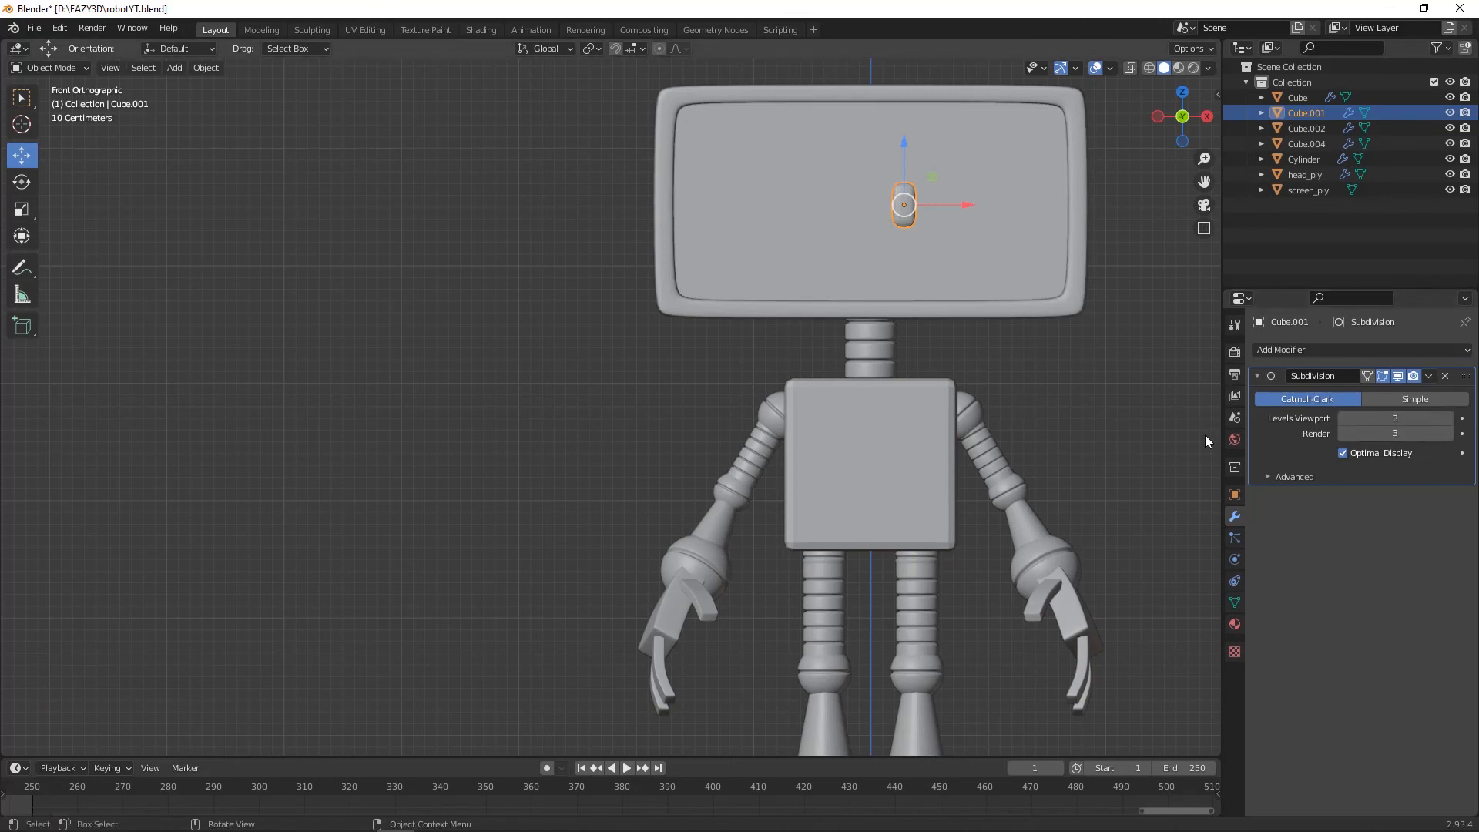
- Add a Mirror modifier on the X axis to the eye, using the torso cube as the mirror object, and deselect it
{"action": "left_click", "coordinate": [1310, 349]}
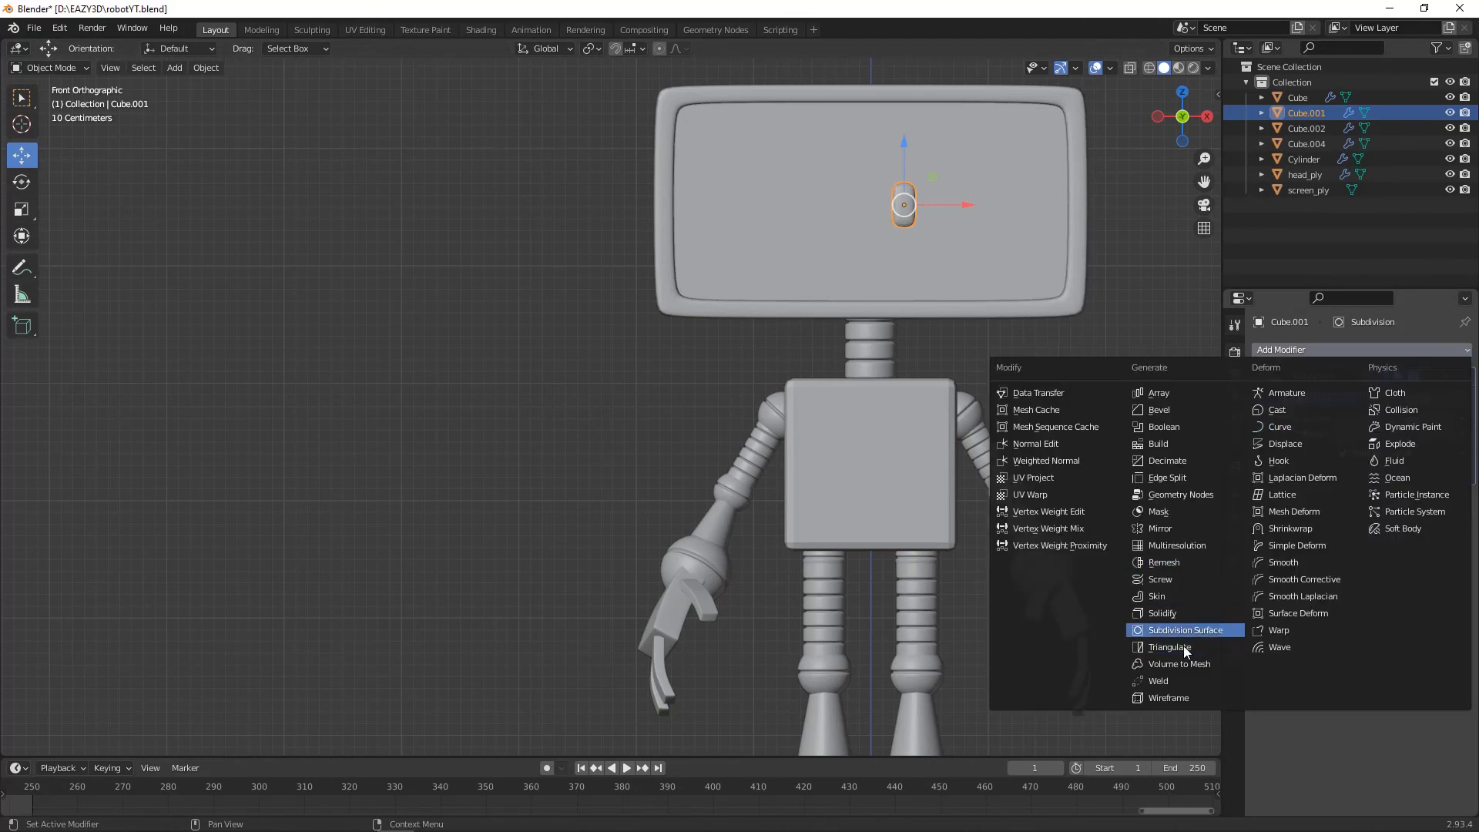
{"action": "left_click", "coordinate": [1187, 528]}
{"action": "left_click", "coordinate": [1445, 577]}
{"action": "left_click", "coordinate": [851, 420]}
{"action": "left_click", "coordinate": [1109, 392]}
{"action": "scroll", "coordinate": [1019, 390], "scroll_direction": "down", "scroll_amount": 4}
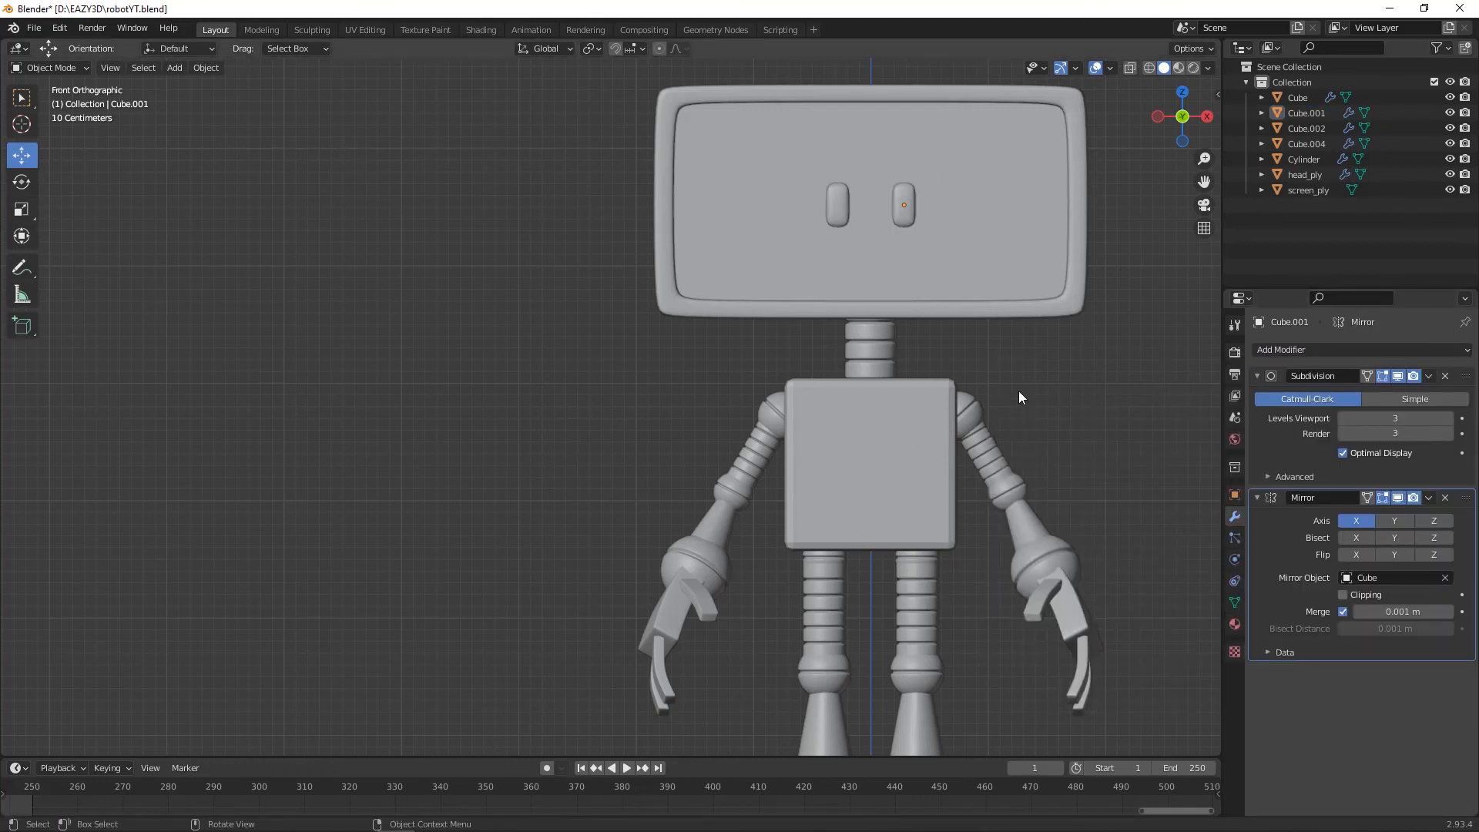
{"action": "middle_click_drag", "start_coordinate": [1010, 394], "coordinate": [954, 419]}
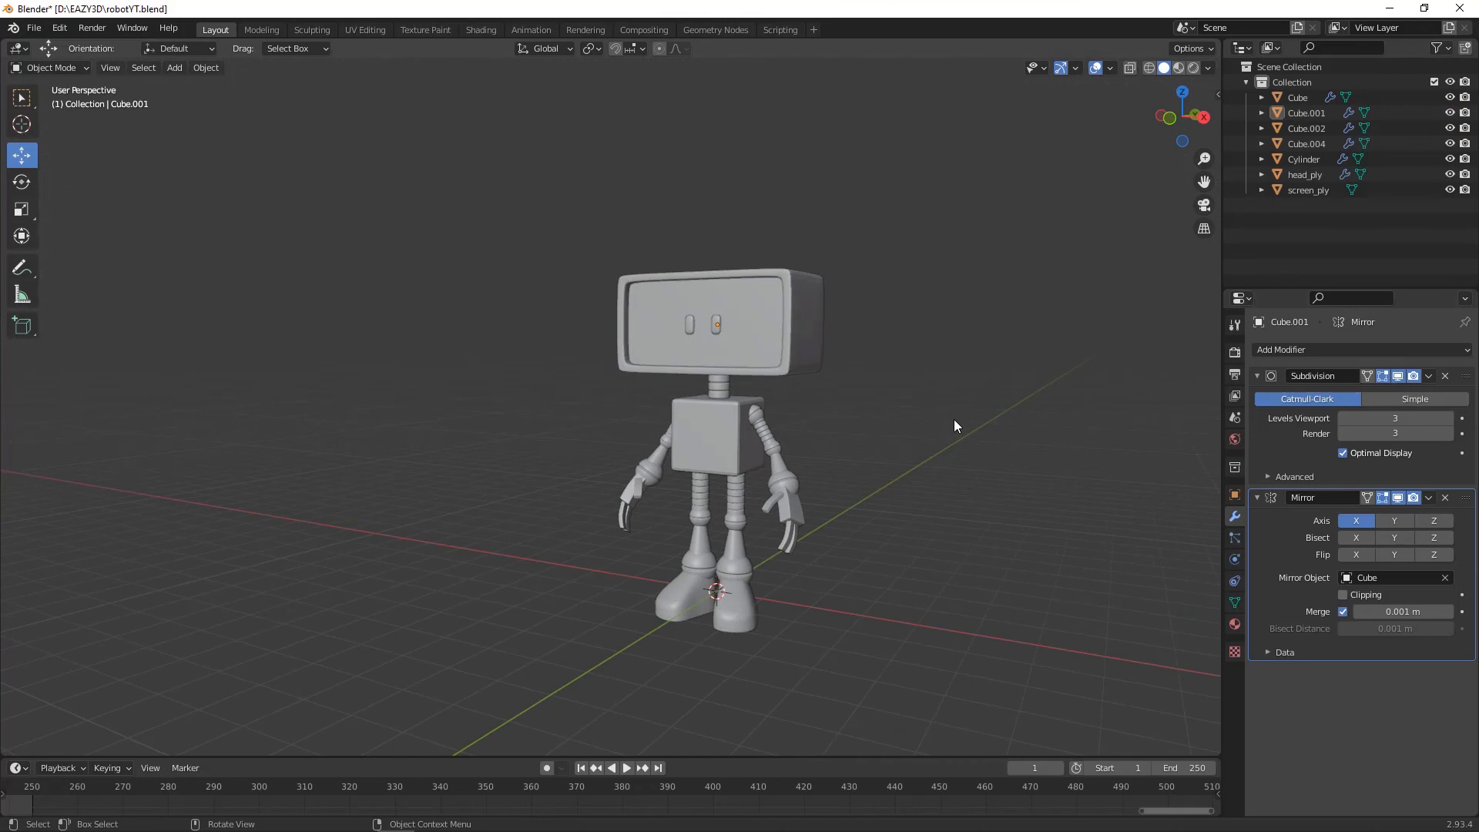
{"action": "scroll", "coordinate": [955, 421], "scroll_direction": "up", "scroll_amount": 2}
{"action": "middle_click_drag", "start_coordinate": [1010, 468], "coordinate": [881, 424], "text": "shift"}
{"action": "middle_click_drag", "start_coordinate": [921, 429], "coordinate": [843, 390]}
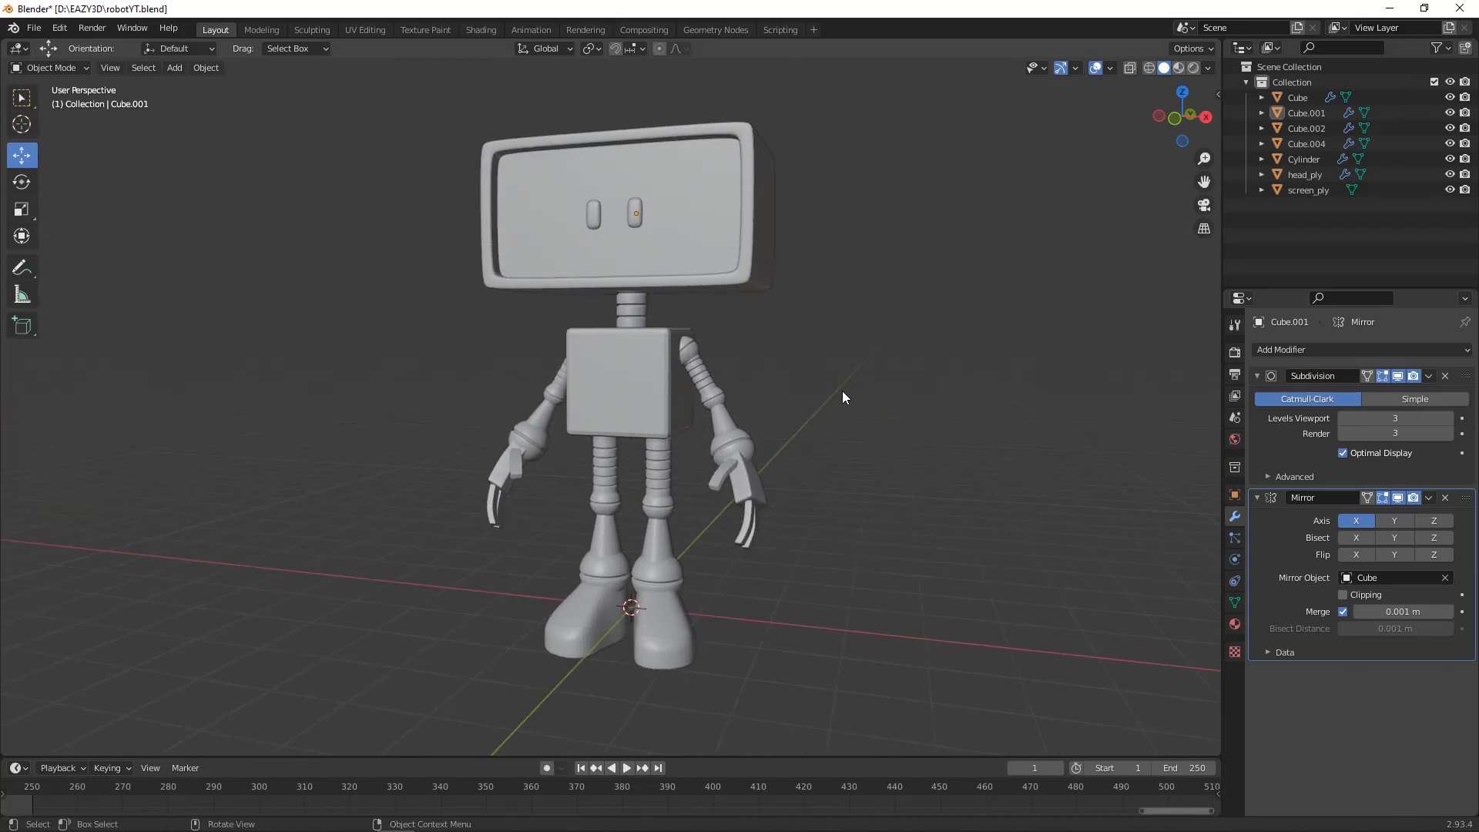